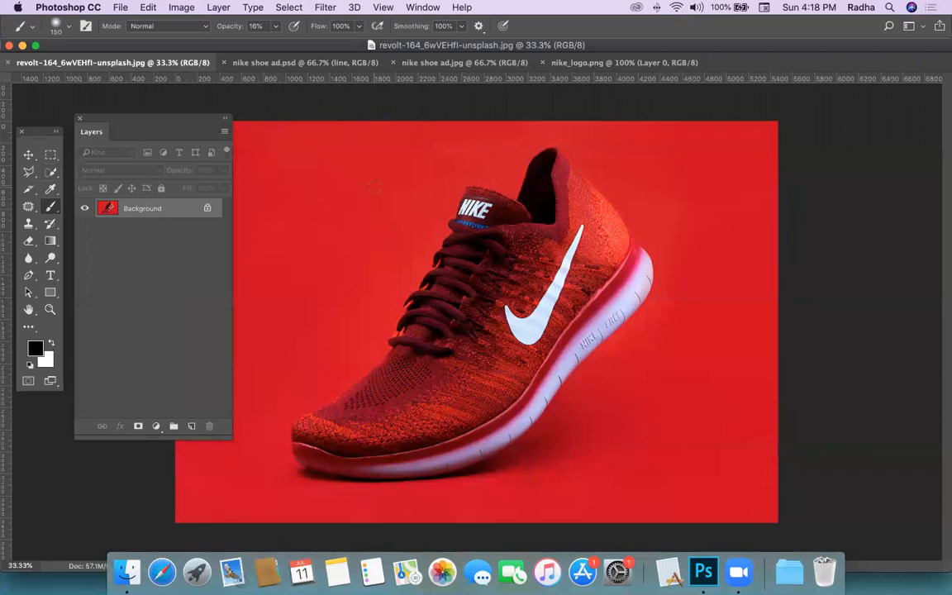
Step: Review the open ad documents, return to nike shoe ad.psd and hide its guides
{"action": "left_click_drag", "start_coordinate": [159, 125], "coordinate": [144, 97]}
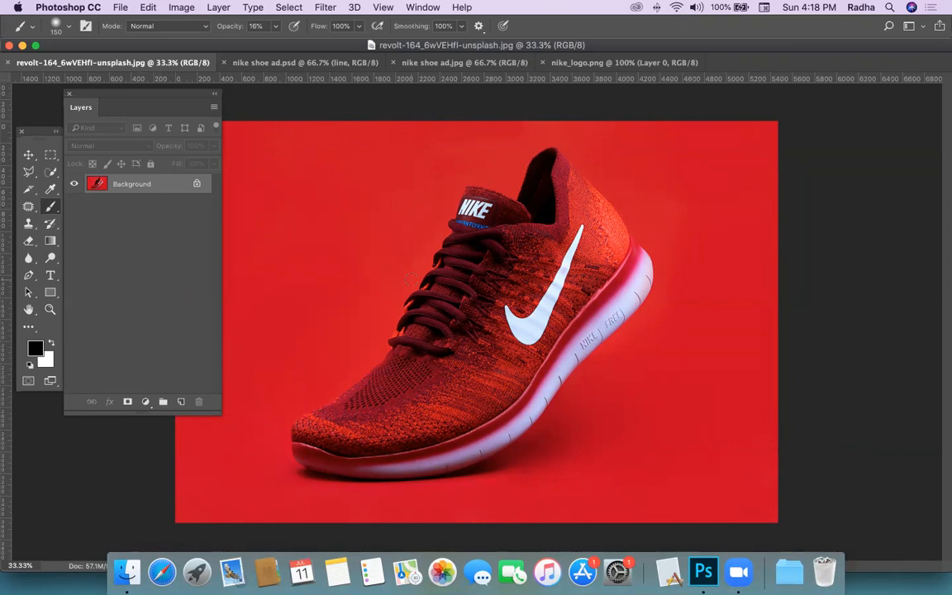
{"action": "left_click", "coordinate": [293, 63]}
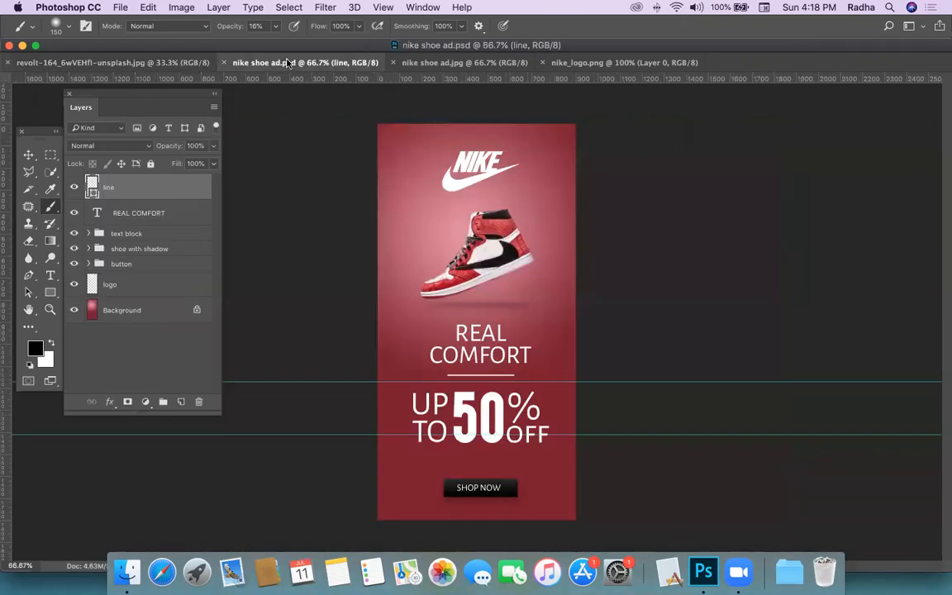
{"action": "left_click", "coordinate": [462, 63]}
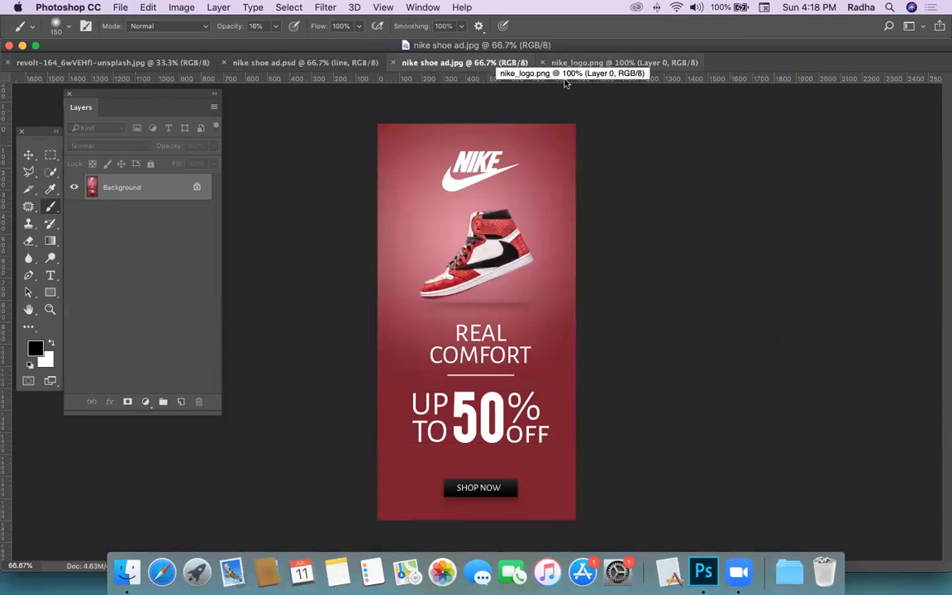
{"action": "left_click", "coordinate": [290, 66]}
{"action": "key", "text": "super+semicolon"}
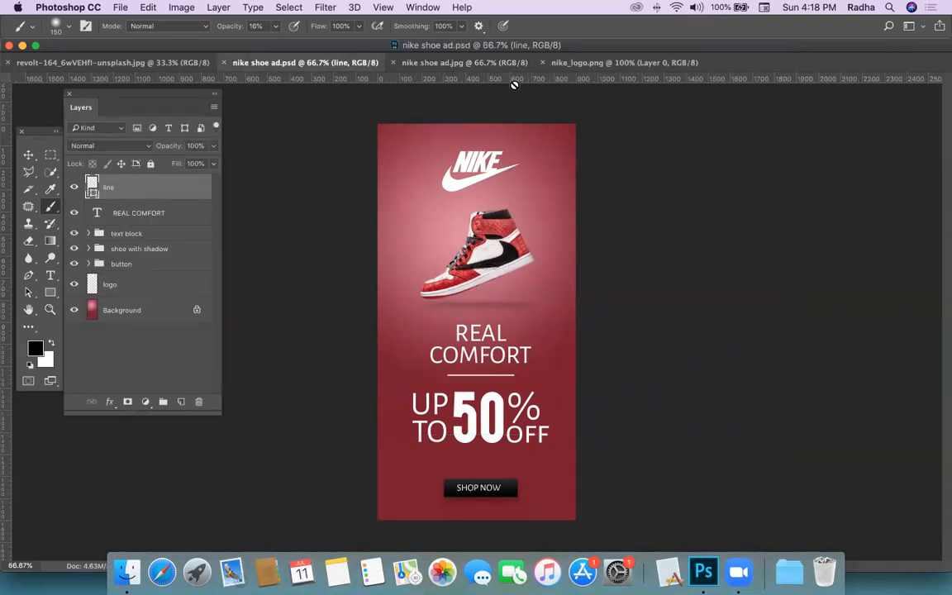
{"action": "left_click", "coordinate": [419, 7]}
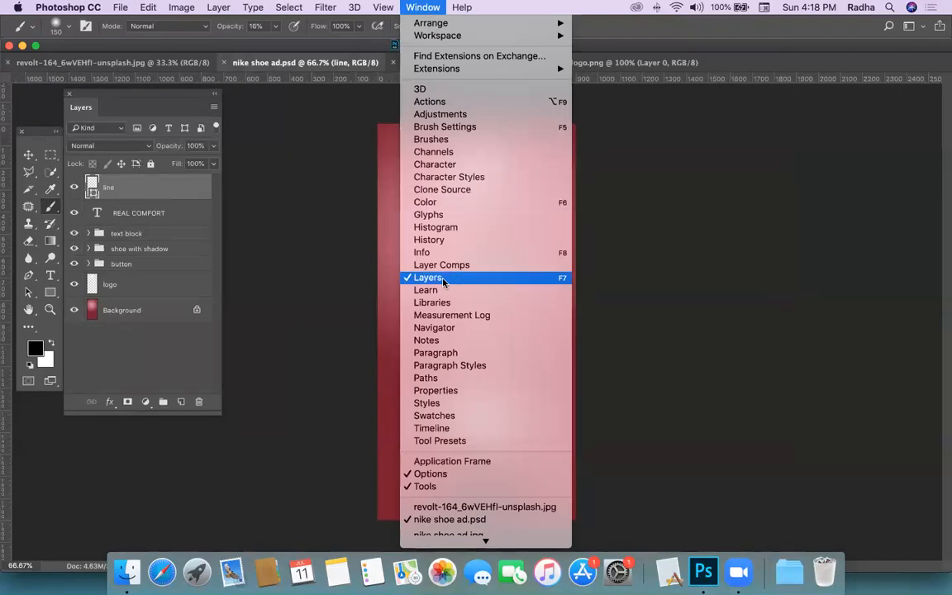
{"action": "left_click", "coordinate": [753, 258]}
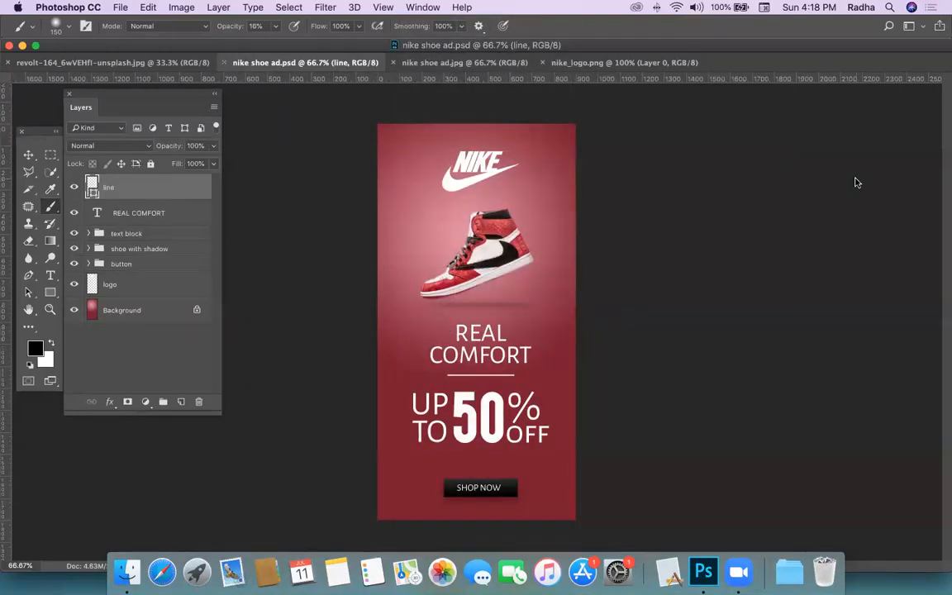
{"action": "left_click", "coordinate": [417, 8]}
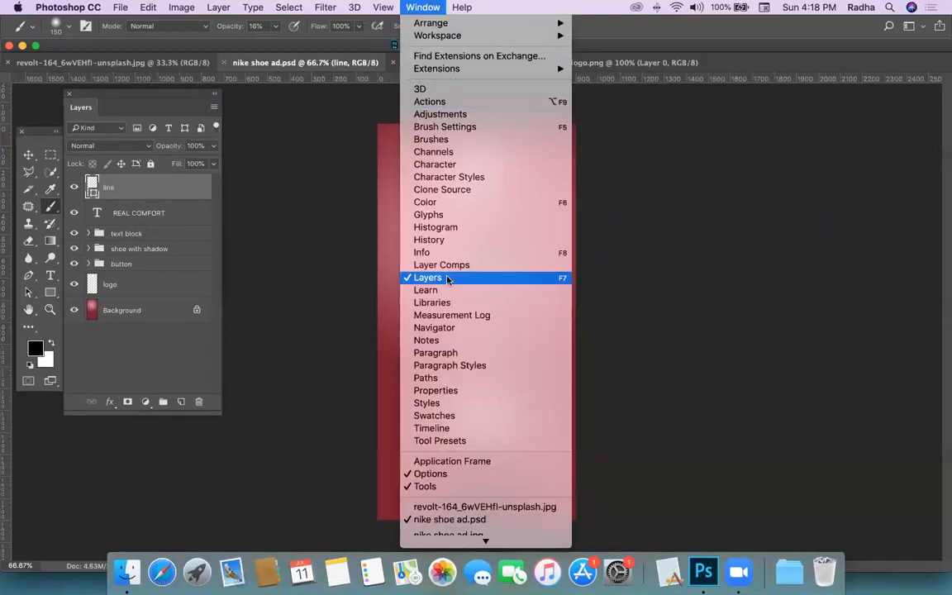
{"action": "left_click", "coordinate": [94, 94]}
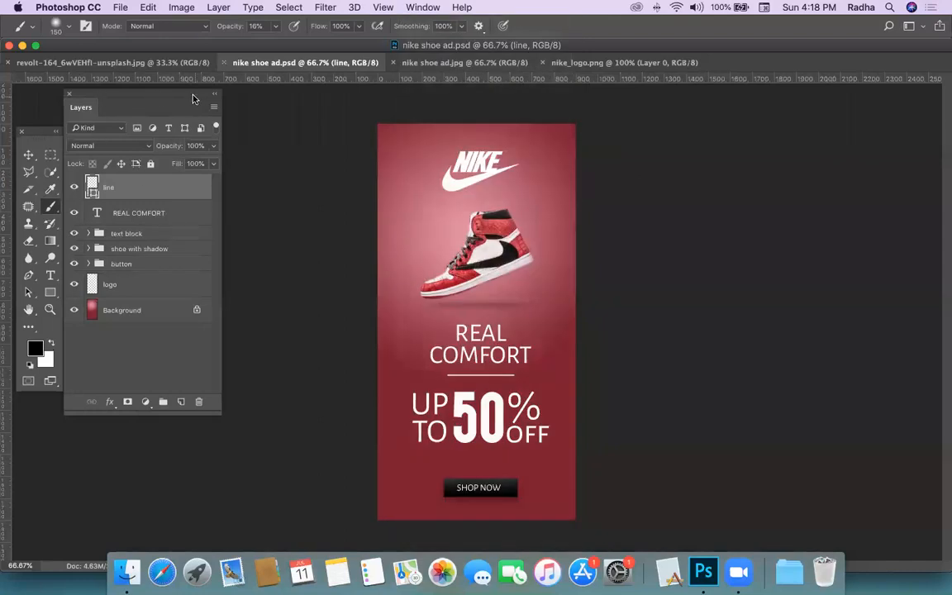
Step: Hide every layer except Background in nike shoe ad.psd and turn the logo layer back on
{"action": "left_click", "coordinate": [73, 309], "text": "alt"}
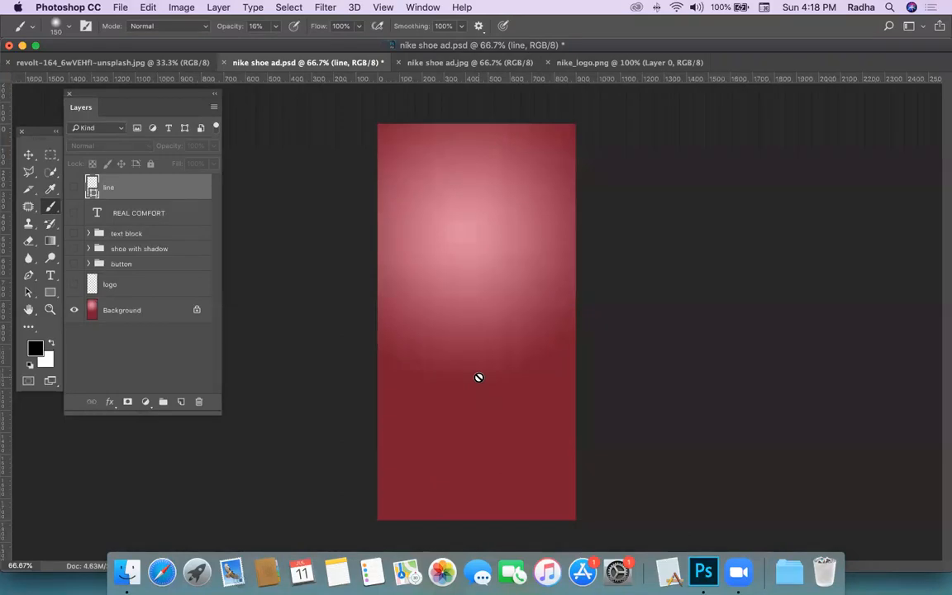
{"action": "left_click", "coordinate": [74, 284]}
{"action": "left_click", "coordinate": [74, 285]}
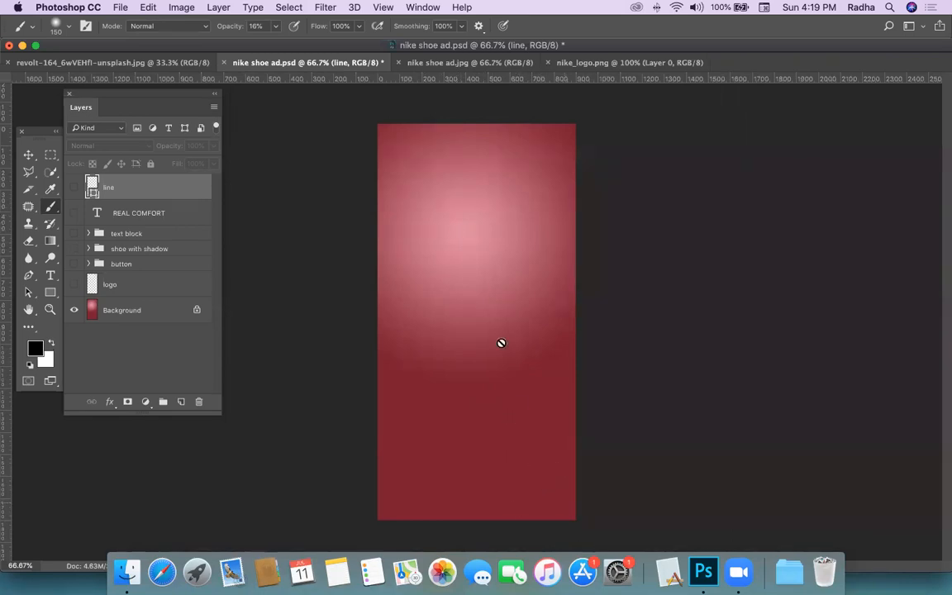
{"action": "left_click", "coordinate": [73, 284]}
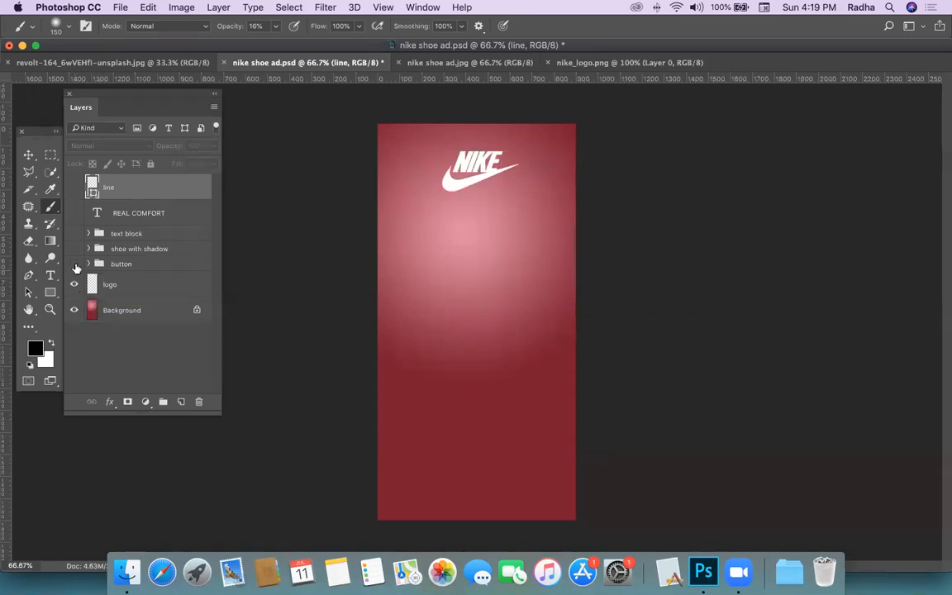
Step: Show the button group, look through its contents, collapse it and compare the ad with the group off and on
{"action": "left_click", "coordinate": [73, 265]}
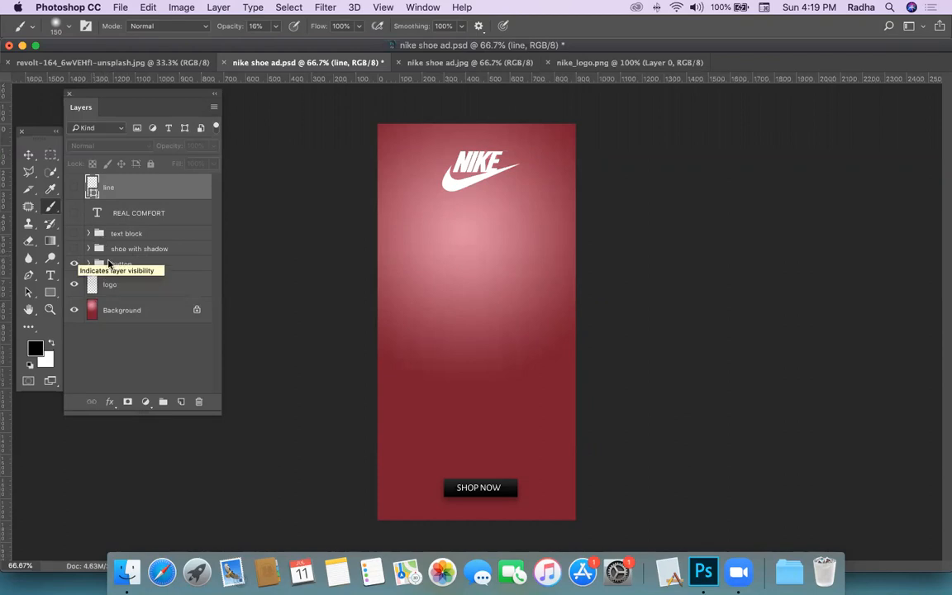
{"action": "left_click", "coordinate": [89, 265]}
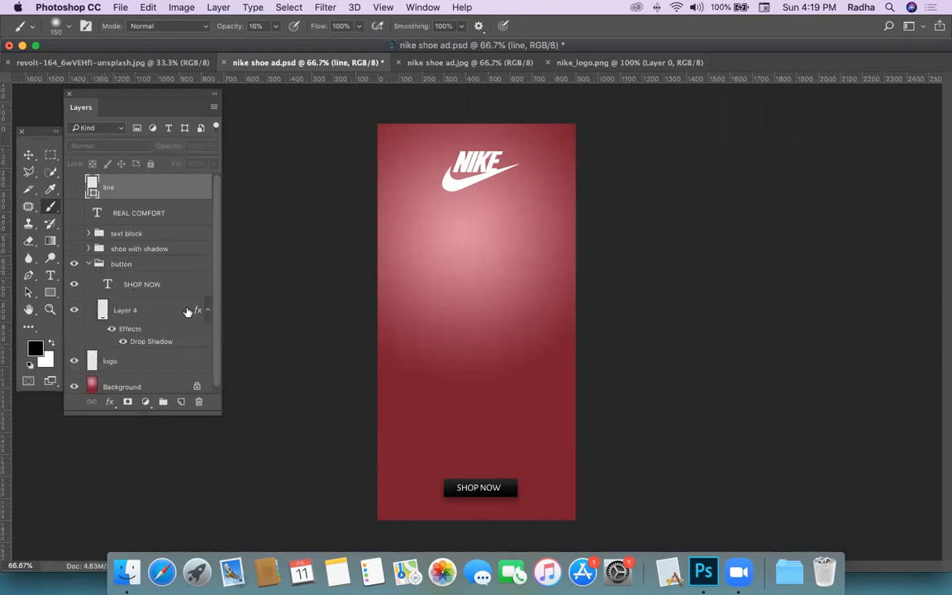
{"action": "scroll", "coordinate": [217, 342], "scroll_direction": "down", "scroll_amount": 1}
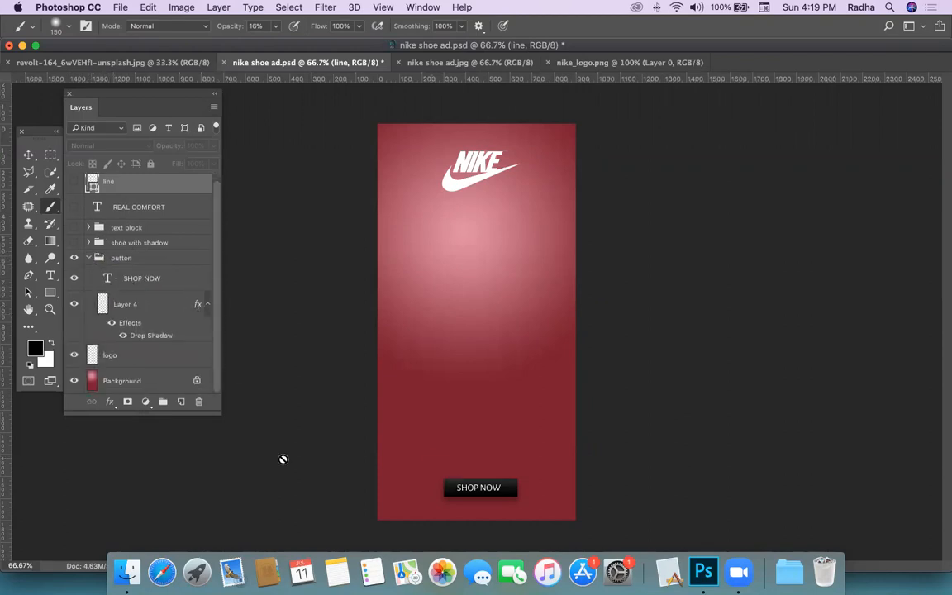
{"action": "left_click", "coordinate": [83, 259]}
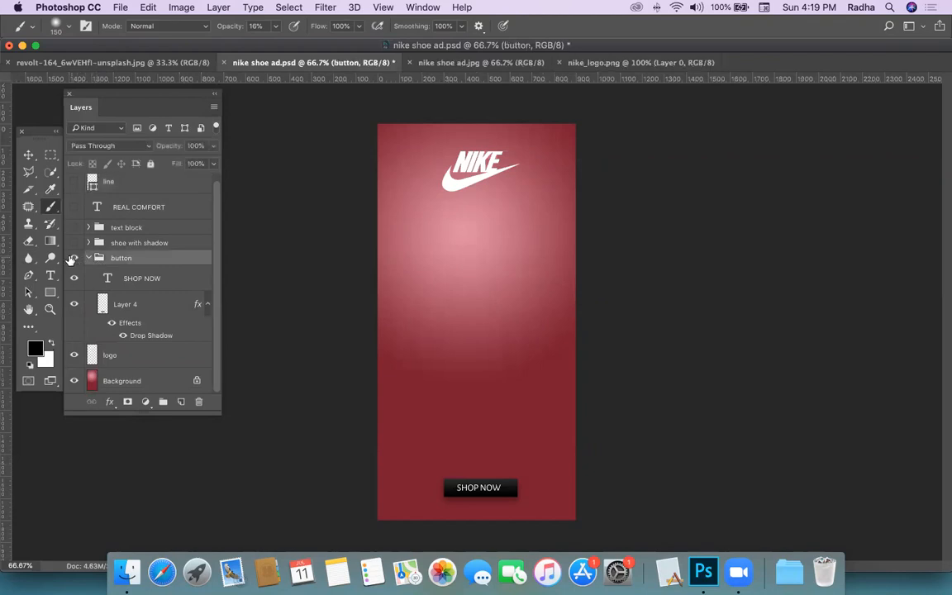
{"action": "left_click", "coordinate": [88, 259]}
{"action": "left_click", "coordinate": [74, 264]}
{"action": "left_click", "coordinate": [75, 265]}
{"action": "left_click", "coordinate": [74, 264]}
{"action": "left_click", "coordinate": [74, 265]}
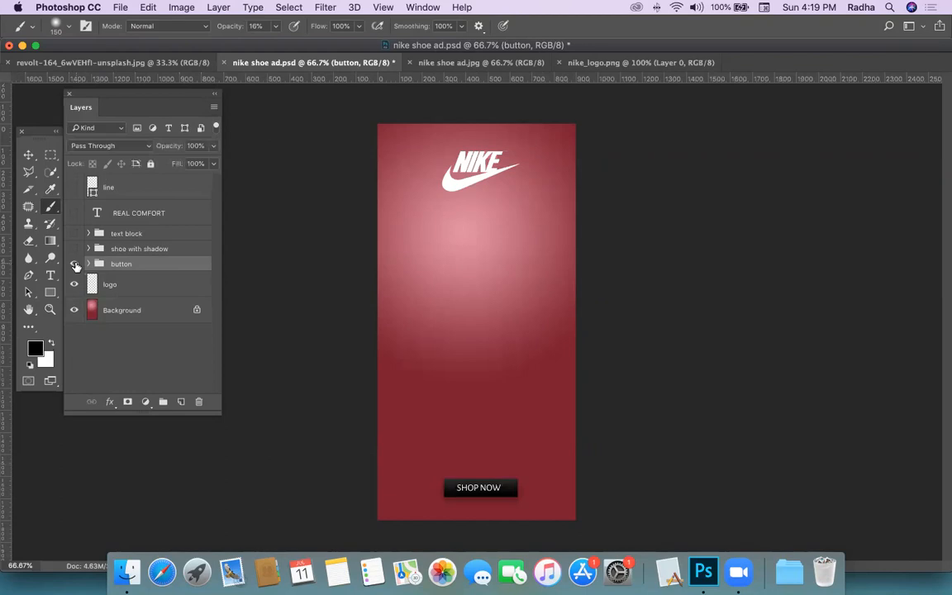
Step: Examine the SHOP NOW text, Layer 4 and its Drop Shadow inside the button group by toggling their visibility
{"action": "left_click", "coordinate": [88, 264]}
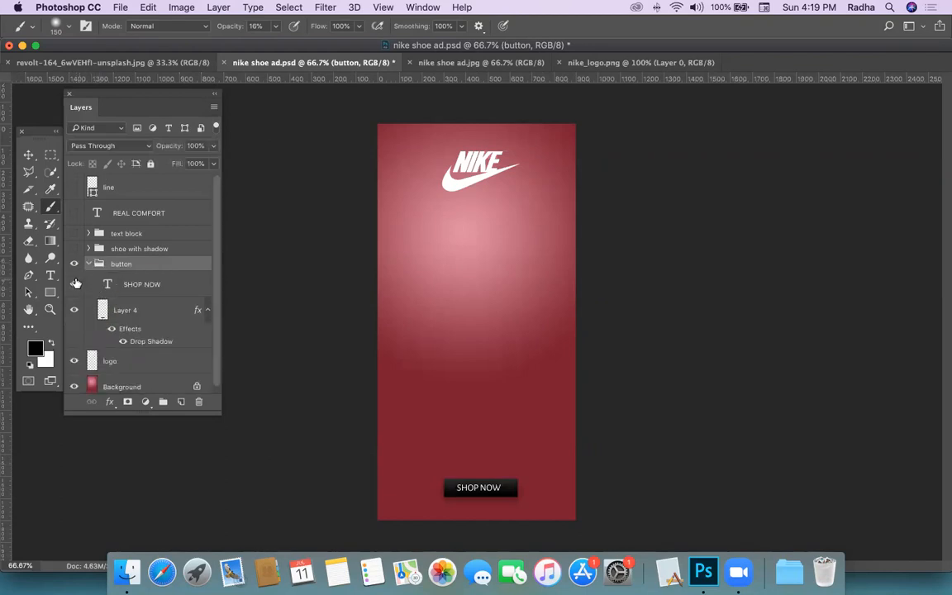
{"action": "left_click", "coordinate": [75, 284]}
{"action": "left_click", "coordinate": [74, 310]}
{"action": "left_click", "coordinate": [75, 312]}
{"action": "left_click", "coordinate": [124, 342]}
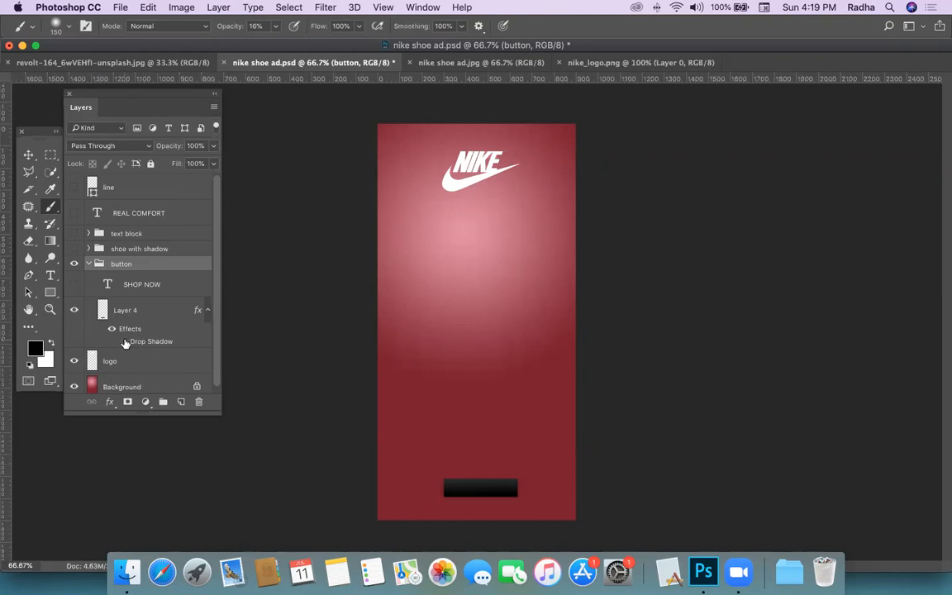
{"action": "left_click", "coordinate": [124, 342]}
{"action": "left_click", "coordinate": [74, 284]}
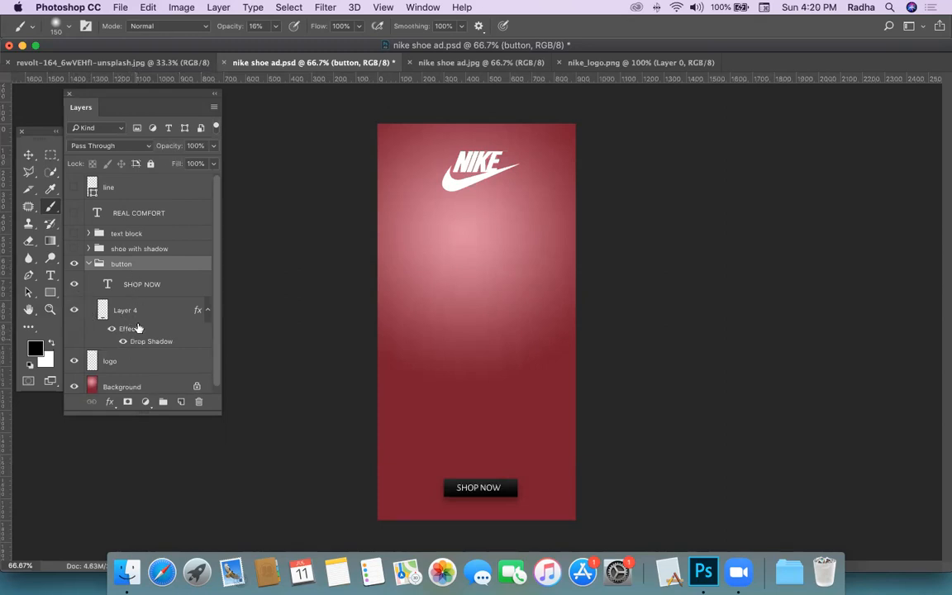
{"action": "left_click", "coordinate": [88, 264]}
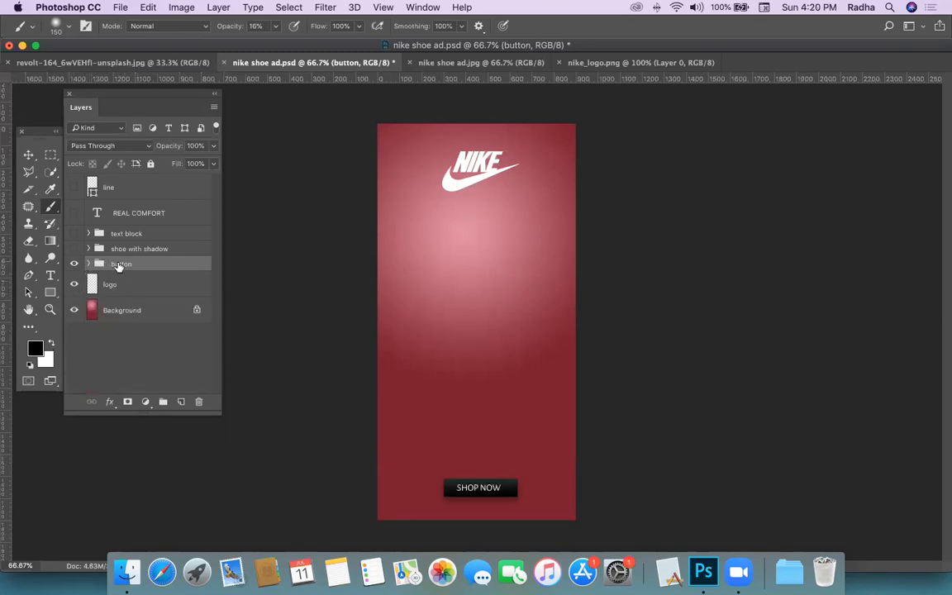
Step: Switch the collapsed button group off and on repeatedly to examine it as a single unit
{"action": "left_click", "coordinate": [74, 265]}
{"action": "left_click", "coordinate": [73, 265]}
{"action": "left_click", "coordinate": [73, 265]}
{"action": "left_click", "coordinate": [73, 265]}
{"action": "left_click", "coordinate": [74, 266]}
{"action": "left_click", "coordinate": [74, 265]}
Step: Show the text block group and expand it to list its text layers
{"action": "left_click", "coordinate": [73, 235]}
{"action": "left_click", "coordinate": [74, 237]}
{"action": "left_click", "coordinate": [74, 235]}
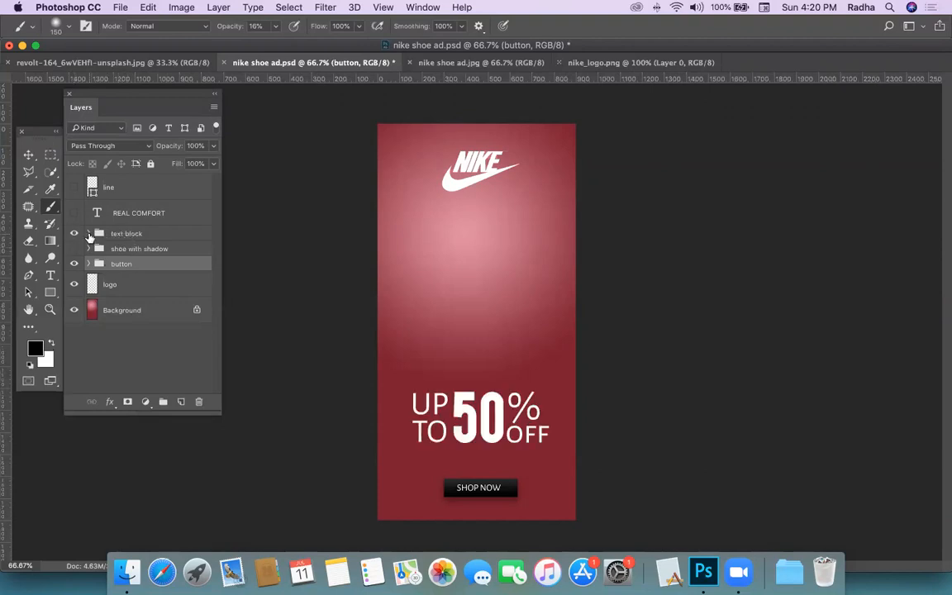
{"action": "left_click", "coordinate": [89, 235]}
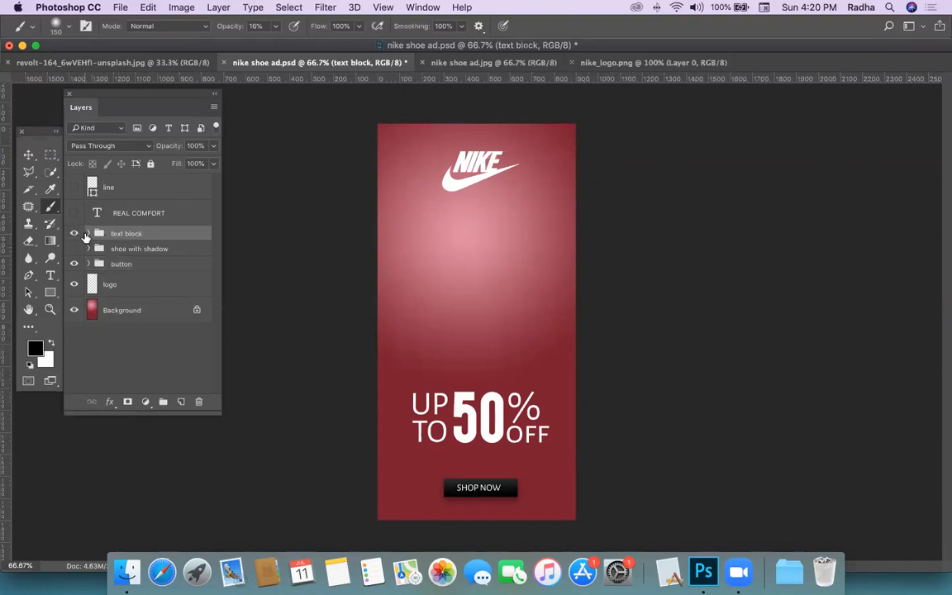
{"action": "left_click", "coordinate": [87, 234]}
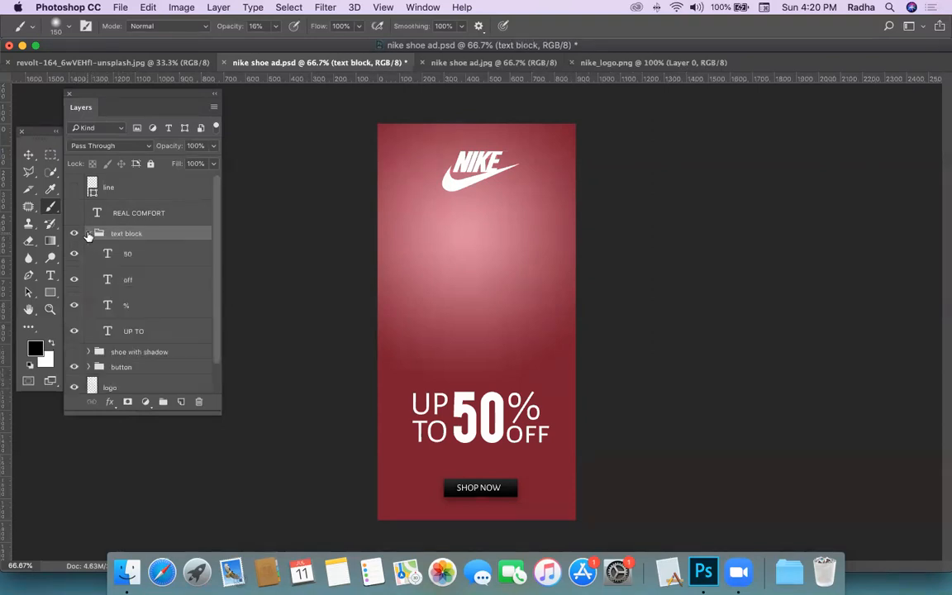
Step: Examine the 50, off, % and UP TO text layers by toggling each one's visibility
{"action": "left_click", "coordinate": [74, 254]}
{"action": "left_click", "coordinate": [73, 254]}
{"action": "left_click", "coordinate": [73, 254]}
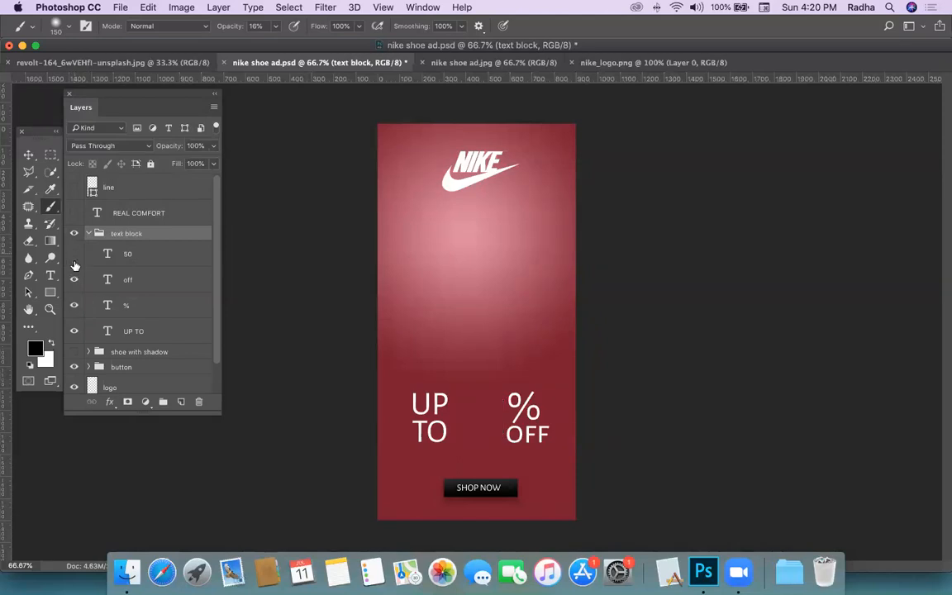
{"action": "left_click", "coordinate": [73, 254]}
{"action": "left_click", "coordinate": [73, 279]}
{"action": "left_click", "coordinate": [74, 279]}
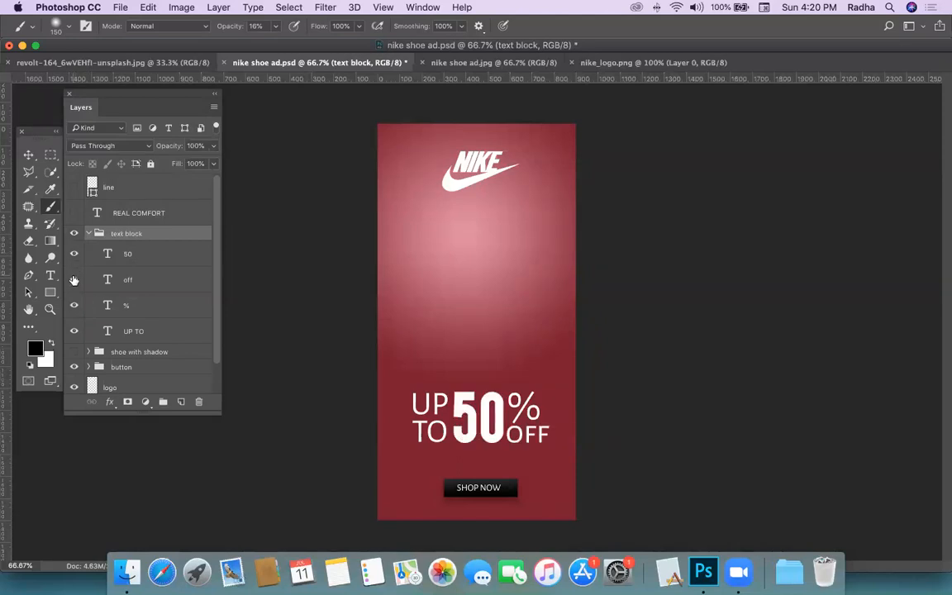
{"action": "left_click", "coordinate": [74, 305]}
{"action": "left_click", "coordinate": [74, 305]}
{"action": "left_click", "coordinate": [74, 330]}
{"action": "left_click", "coordinate": [74, 331]}
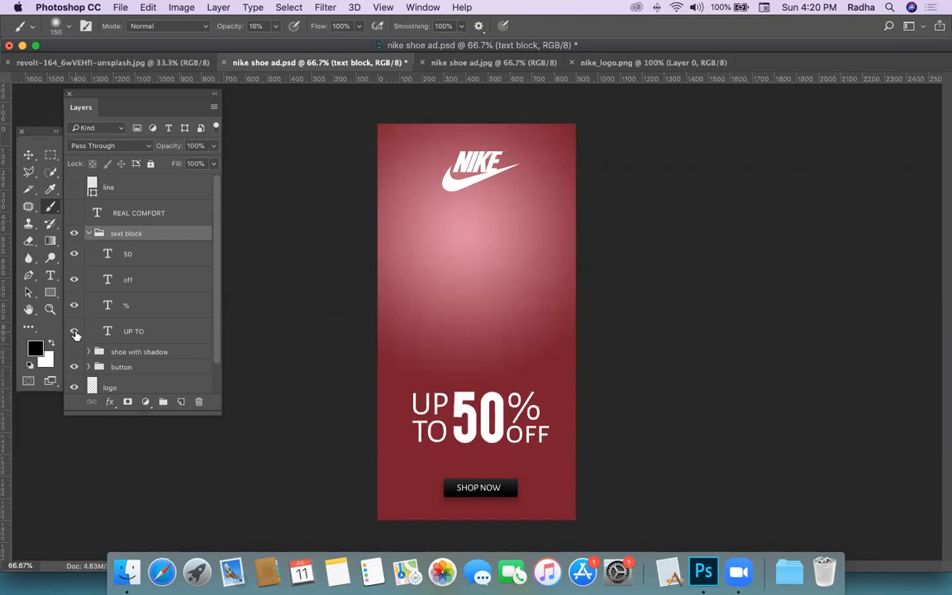
Step: Collapse the text block group and toggle its visibility to compare the ad with and without it
{"action": "left_click", "coordinate": [89, 234]}
{"action": "left_click", "coordinate": [73, 234]}
{"action": "left_click", "coordinate": [74, 234]}
{"action": "left_click", "coordinate": [73, 233]}
{"action": "left_click", "coordinate": [73, 234]}
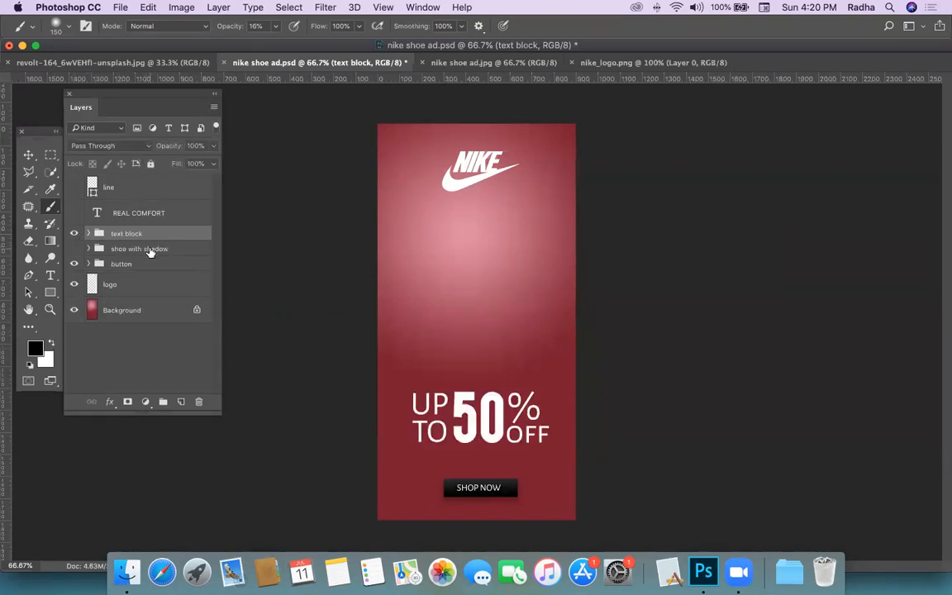
Step: Turn the shoe with shadow group, the REAL COMFORT text and the line layer back on
{"action": "left_click", "coordinate": [73, 249]}
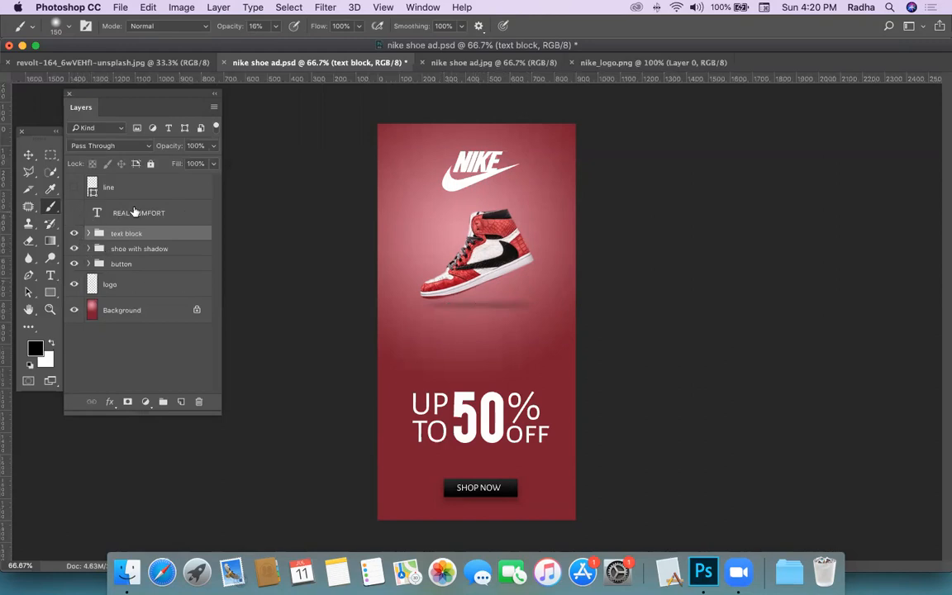
{"action": "left_click", "coordinate": [73, 213]}
{"action": "left_click", "coordinate": [73, 213]}
{"action": "left_click", "coordinate": [73, 214]}
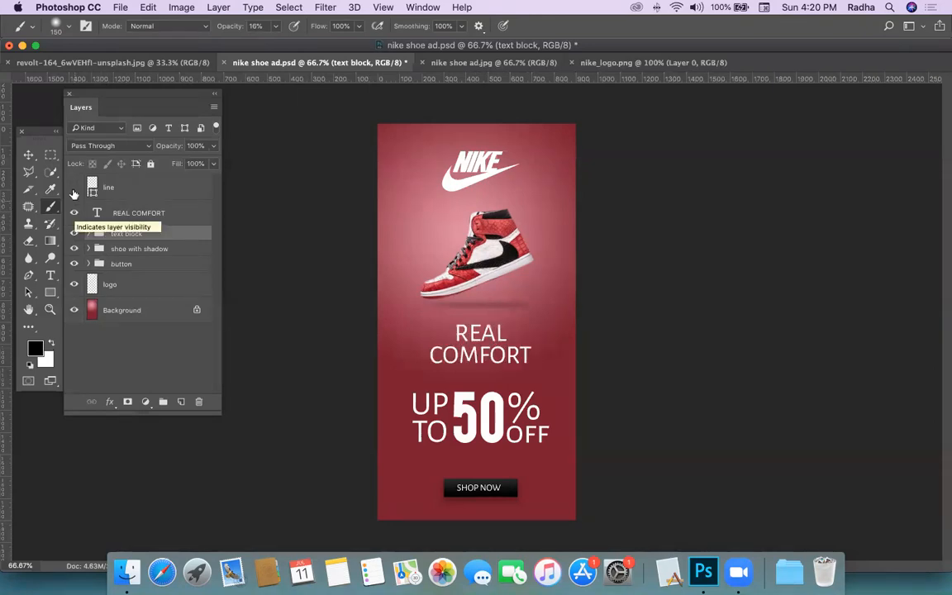
{"action": "left_click", "coordinate": [74, 188]}
{"action": "left_click", "coordinate": [74, 188]}
{"action": "left_click", "coordinate": [74, 188]}
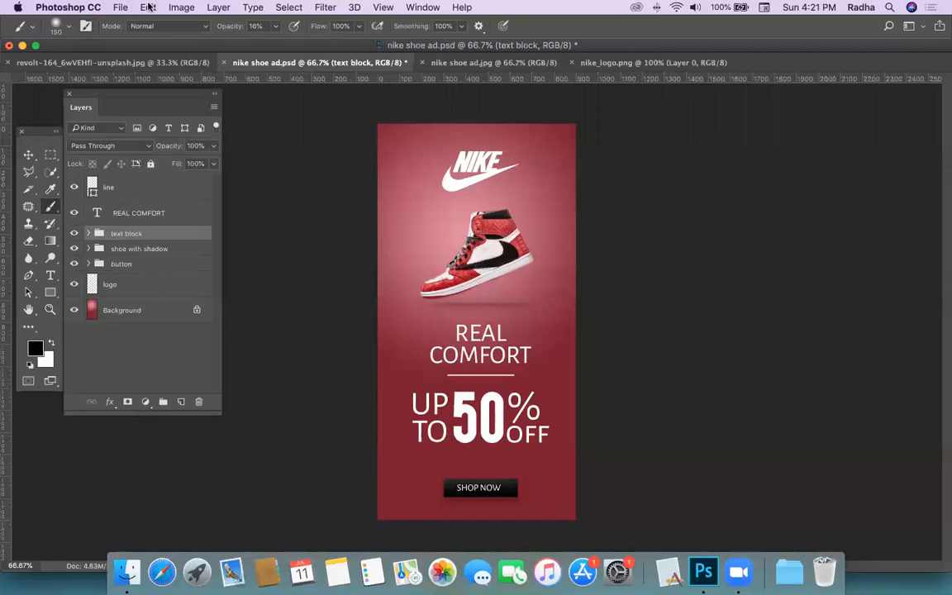
Step: Create a 3 x 6 inch portrait document at 300 pixels/inch, RGB Color with white background, and move the Layers panel to the canvas's opposite side
{"action": "left_click", "coordinate": [120, 8]}
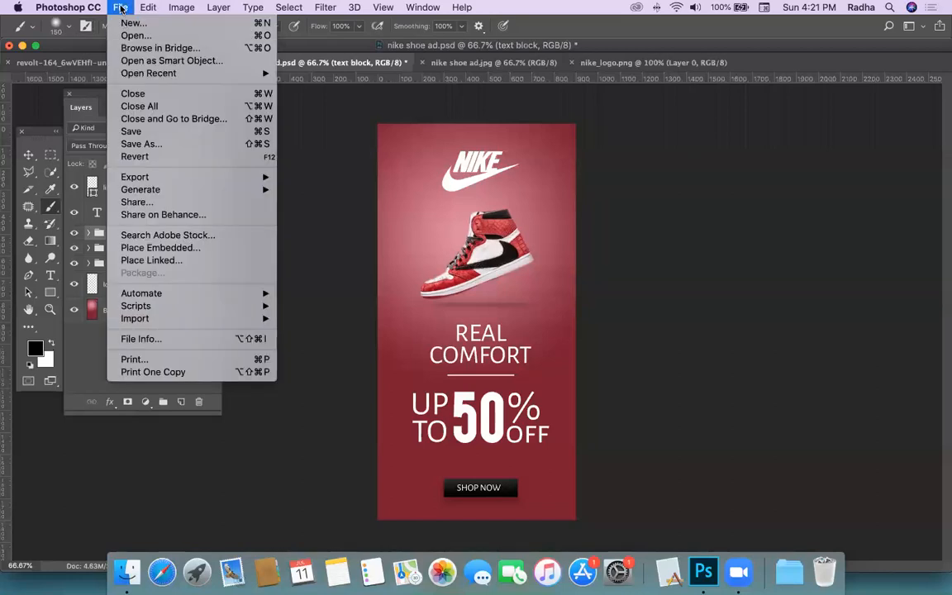
{"action": "left_click", "coordinate": [133, 23]}
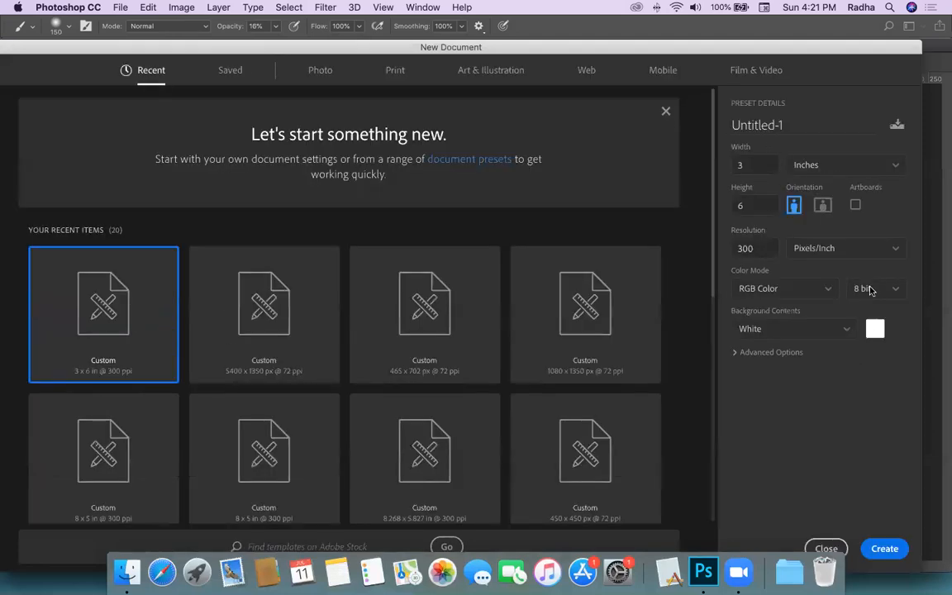
{"action": "left_click_drag", "start_coordinate": [754, 166], "coordinate": [689, 170]}
{"action": "key", "text": "Tab"}
{"action": "key", "text": "Tab"}
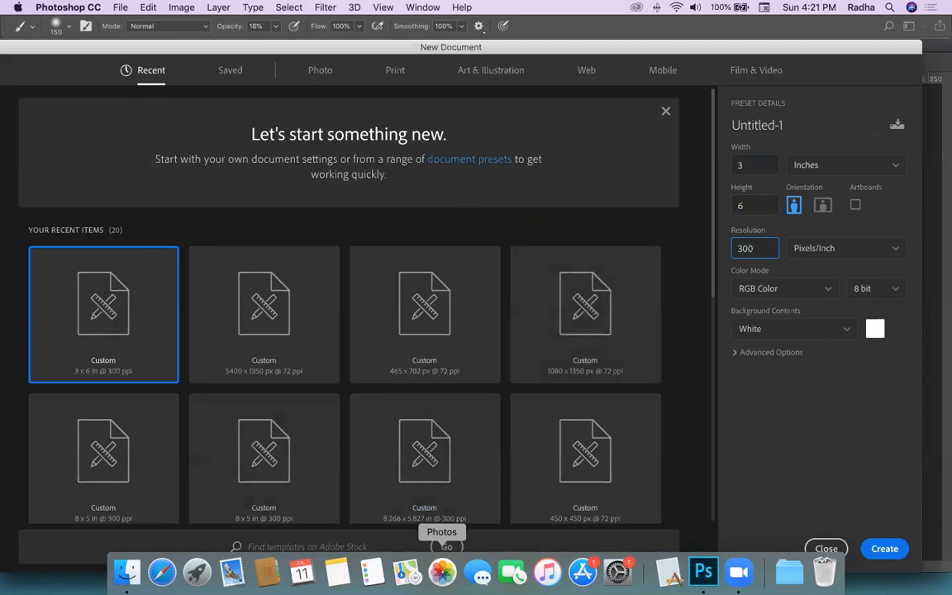
{"action": "left_click", "coordinate": [875, 549]}
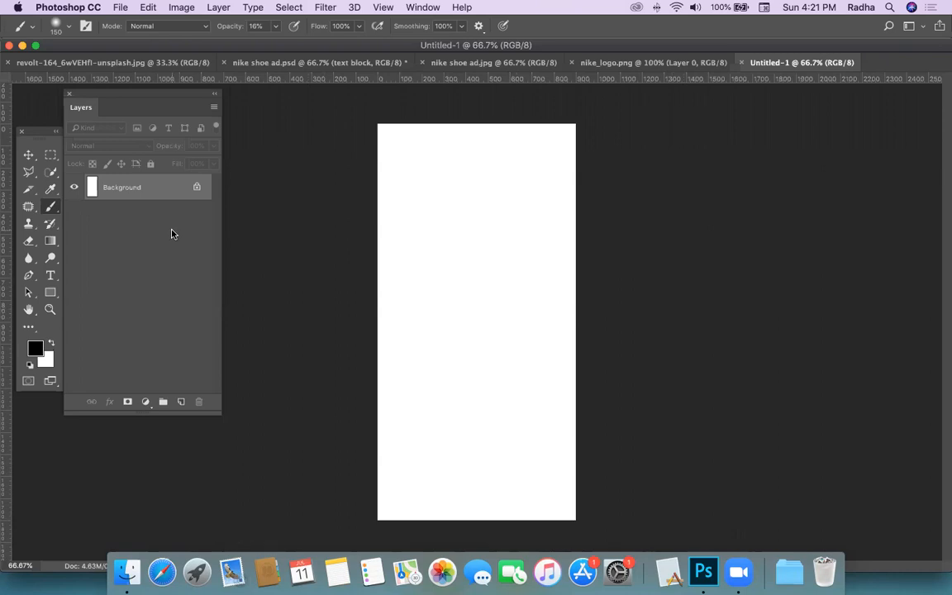
{"action": "left_click_drag", "start_coordinate": [82, 95], "coordinate": [793, 92]}
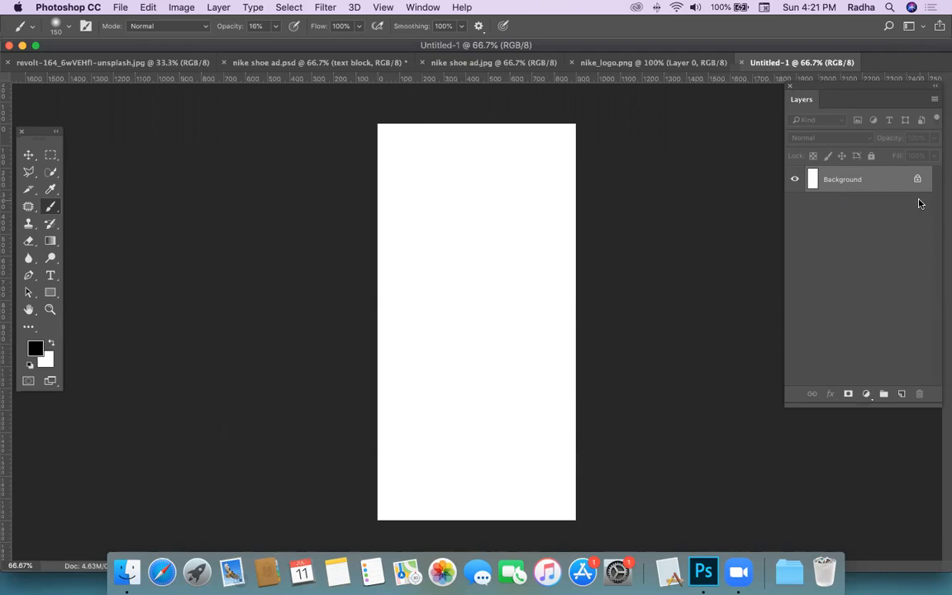
Step: Undo a test brush dab on the blank canvas and set the foreground color to light pink f9b3b3
{"action": "left_click", "coordinate": [531, 207]}
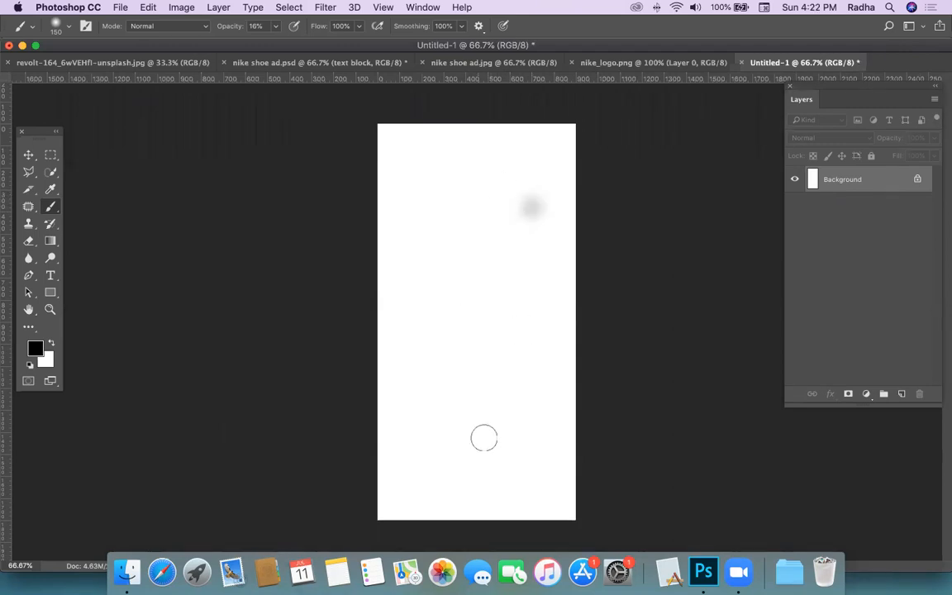
{"action": "key", "text": "super+z"}
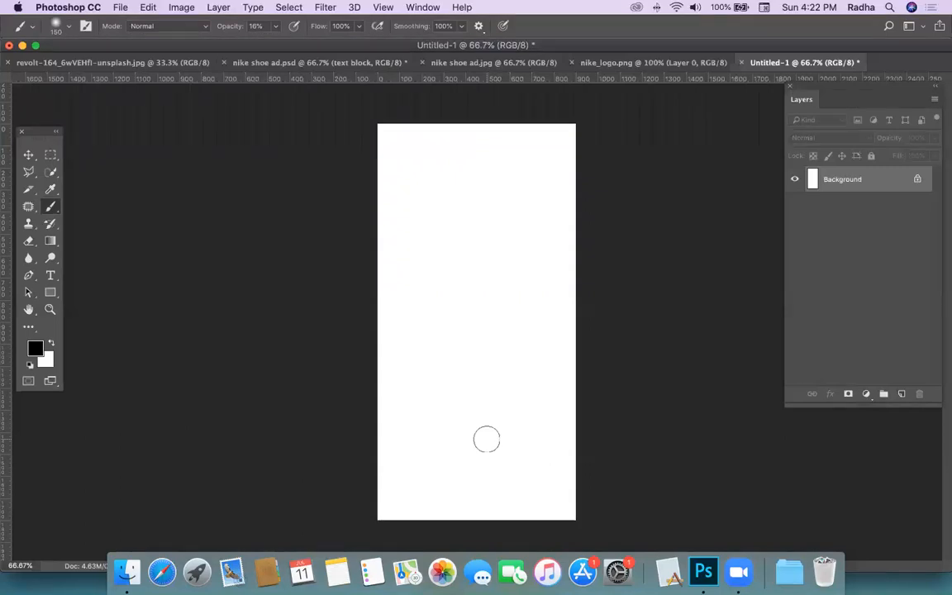
{"action": "left_click", "coordinate": [35, 350]}
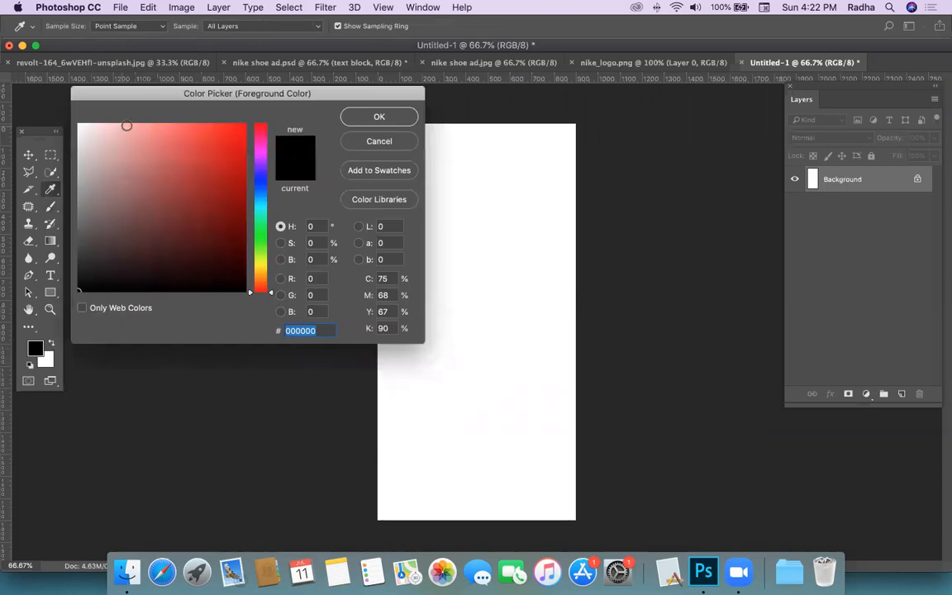
{"action": "left_click", "coordinate": [125, 128]}
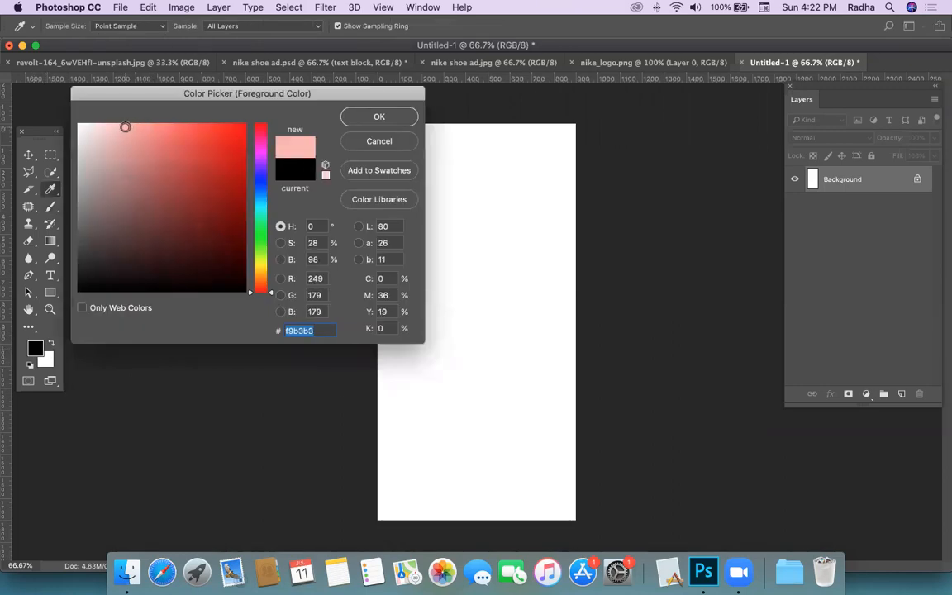
{"action": "left_click", "coordinate": [379, 116]}
{"action": "key", "text": "b"}
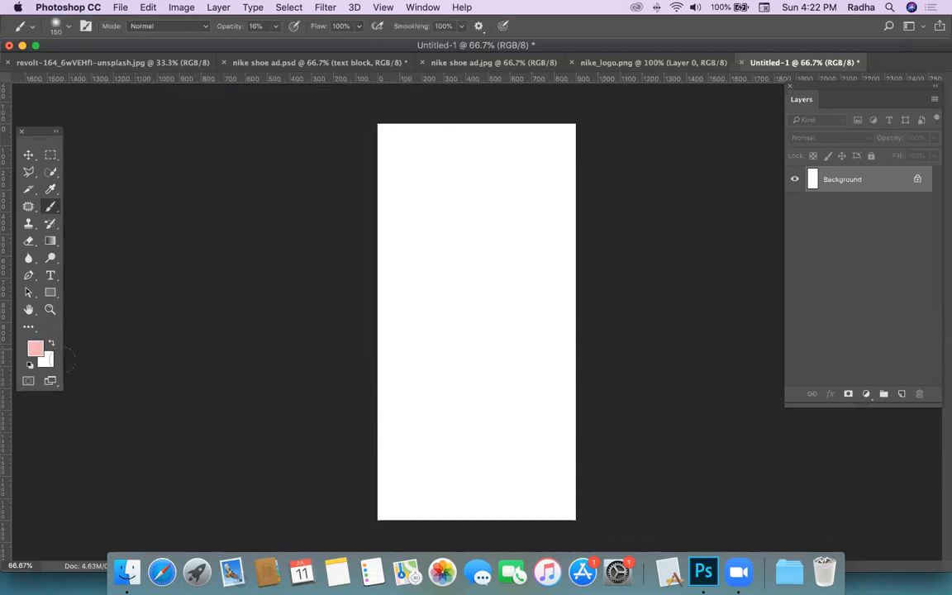
Step: Set the background color to pinkish violet f1a4f6
{"action": "left_click", "coordinate": [47, 361]}
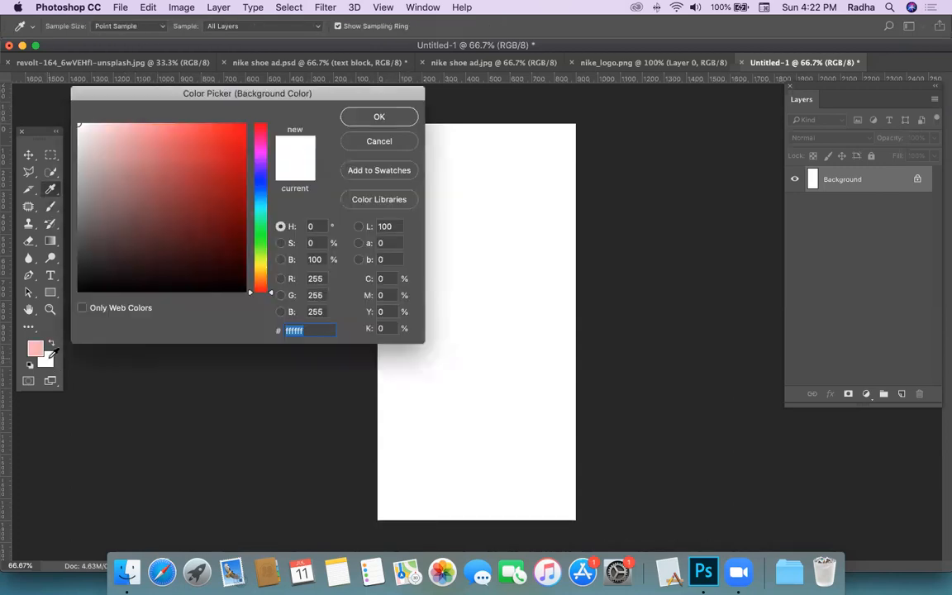
{"action": "left_click_drag", "start_coordinate": [259, 194], "coordinate": [261, 156]}
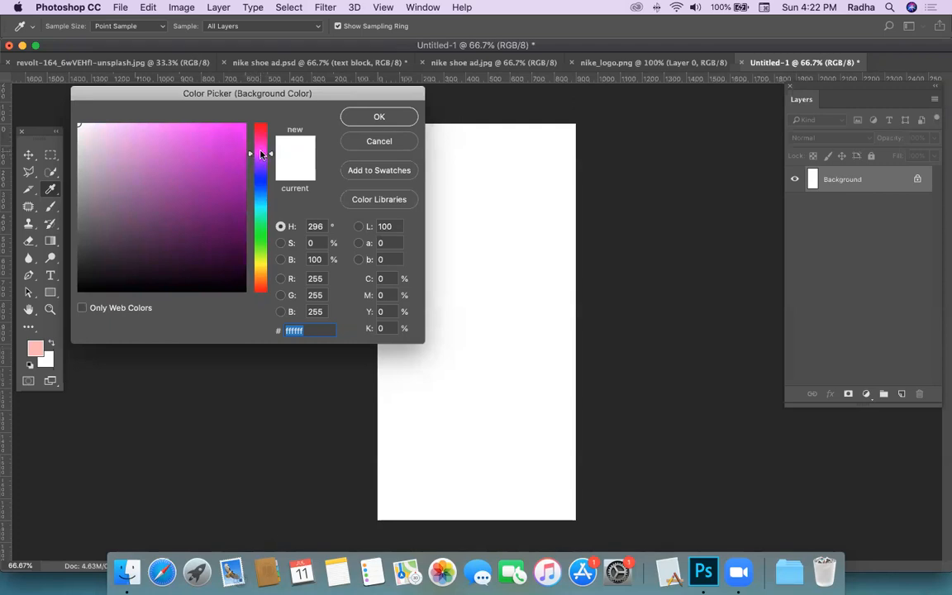
{"action": "left_click_drag", "start_coordinate": [230, 141], "coordinate": [134, 130]}
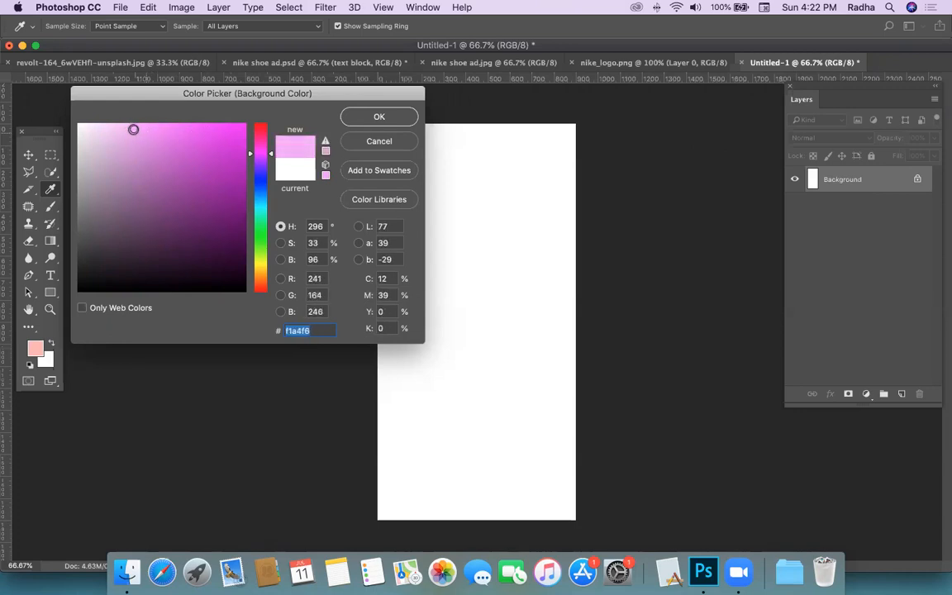
{"action": "left_click", "coordinate": [369, 116]}
{"action": "key", "text": "b"}
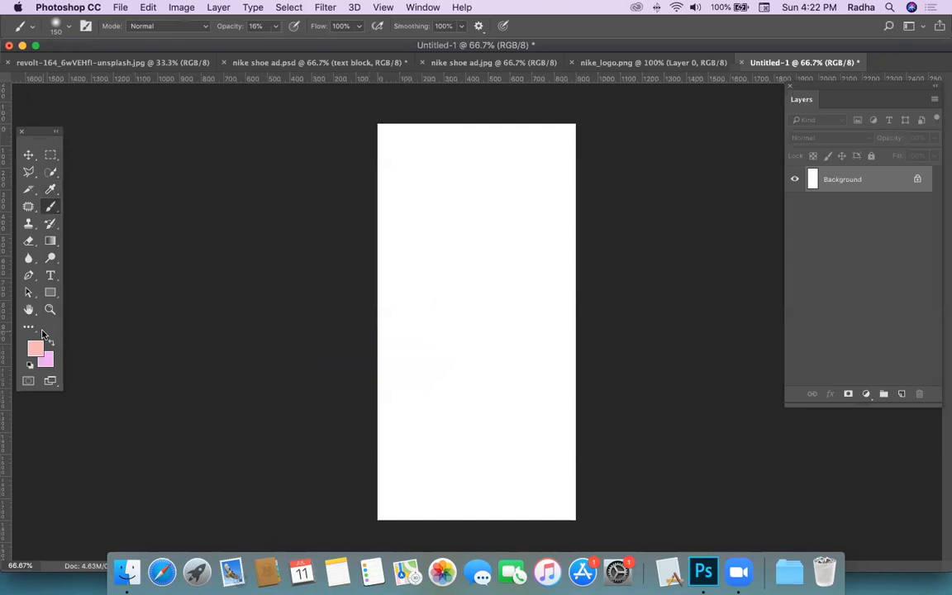
Step: Set the foreground color to light blue b3eef9 and fill the Background layer with it, followed by the pinkish violet background color
{"action": "left_click", "coordinate": [35, 348]}
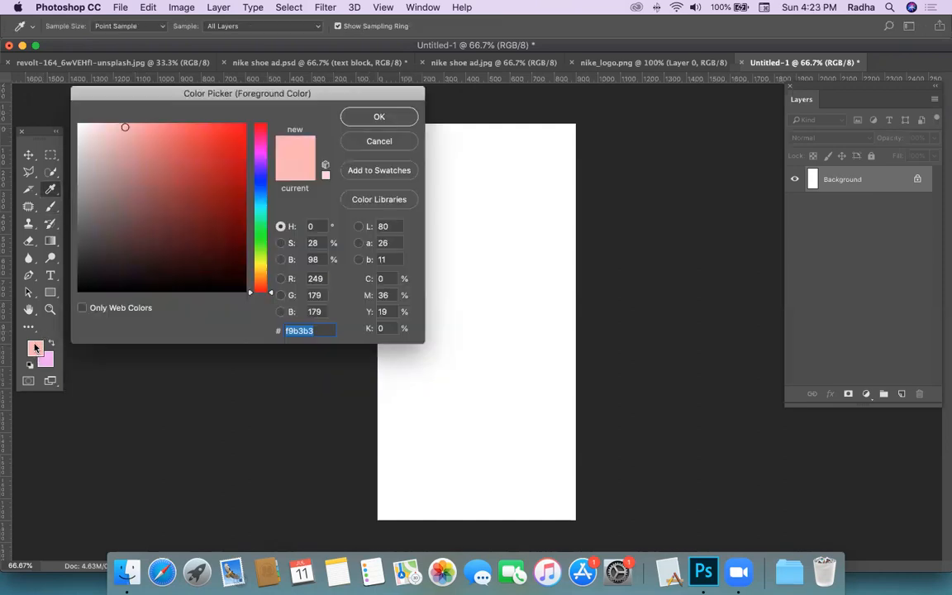
{"action": "type", "text": "b3eef9"}
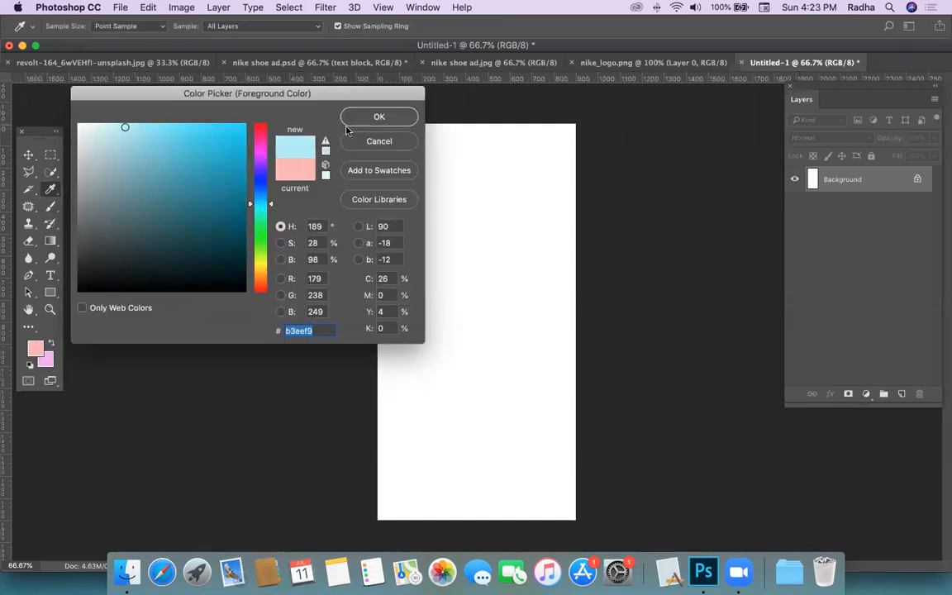
{"action": "left_click", "coordinate": [378, 116]}
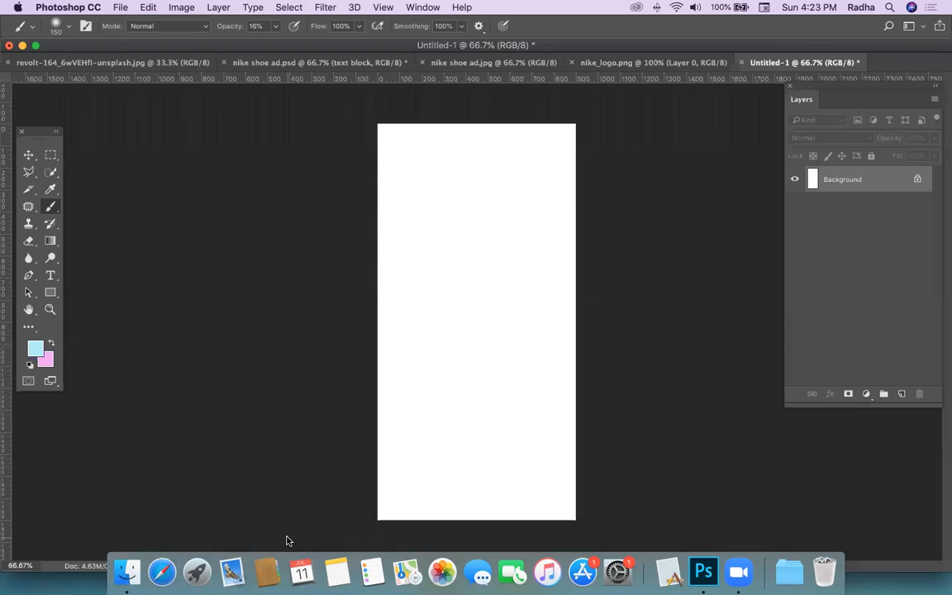
{"action": "key", "text": "alt+BackSpace"}
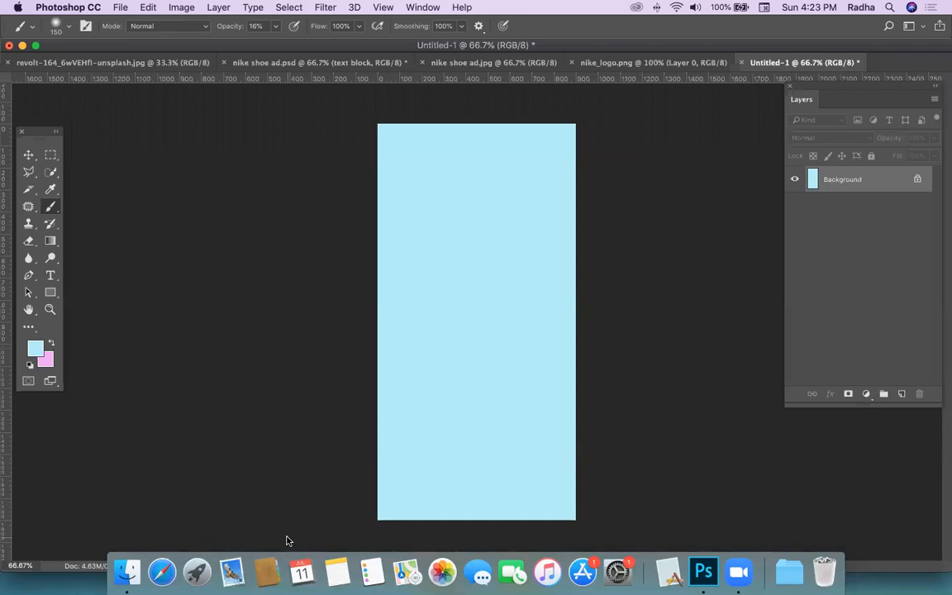
{"action": "key", "text": "ctrl+BackSpace"}
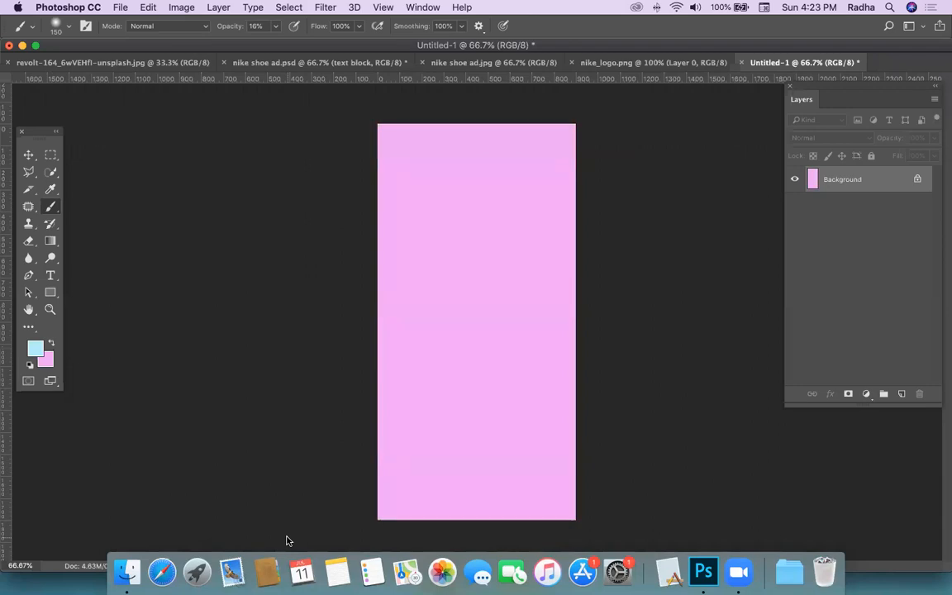
Step: Set the foreground color to light green 9cef98 and fill the Background layer with it
{"action": "left_click", "coordinate": [34, 350]}
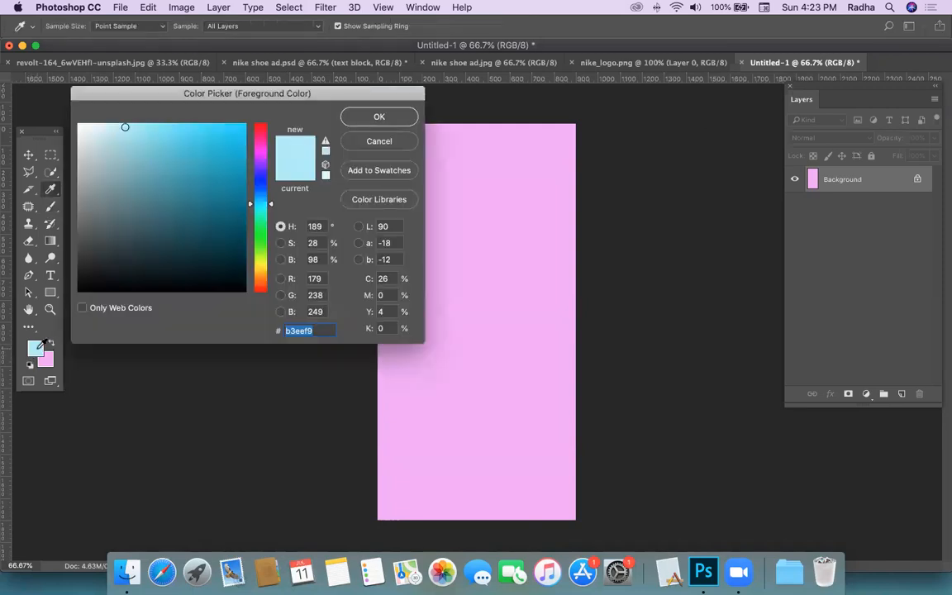
{"action": "mouse_move", "coordinate": [259, 230]}
{"action": "left_mouse_down"}
{"action": "mouse_move", "coordinate": [265, 245]}
{"action": "mouse_move", "coordinate": [264, 237]}
{"action": "left_mouse_up"}
{"action": "left_click", "coordinate": [139, 133]}
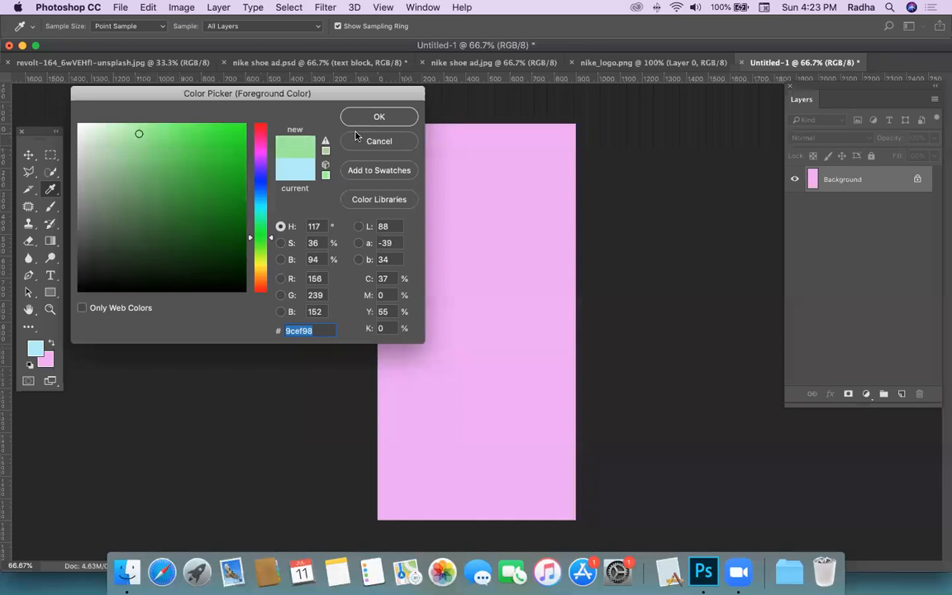
{"action": "left_click", "coordinate": [359, 117]}
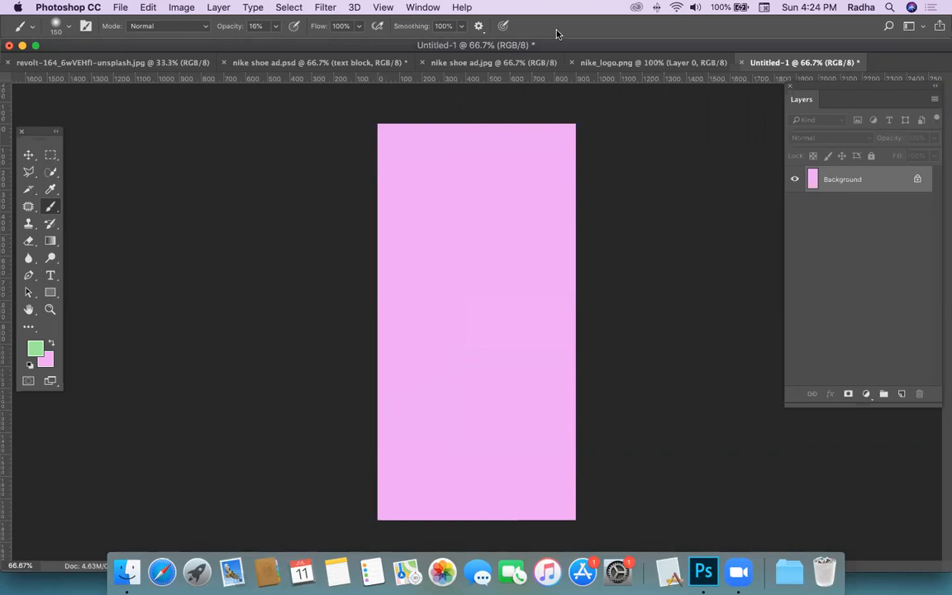
{"action": "key", "text": "alt+BackSpace"}
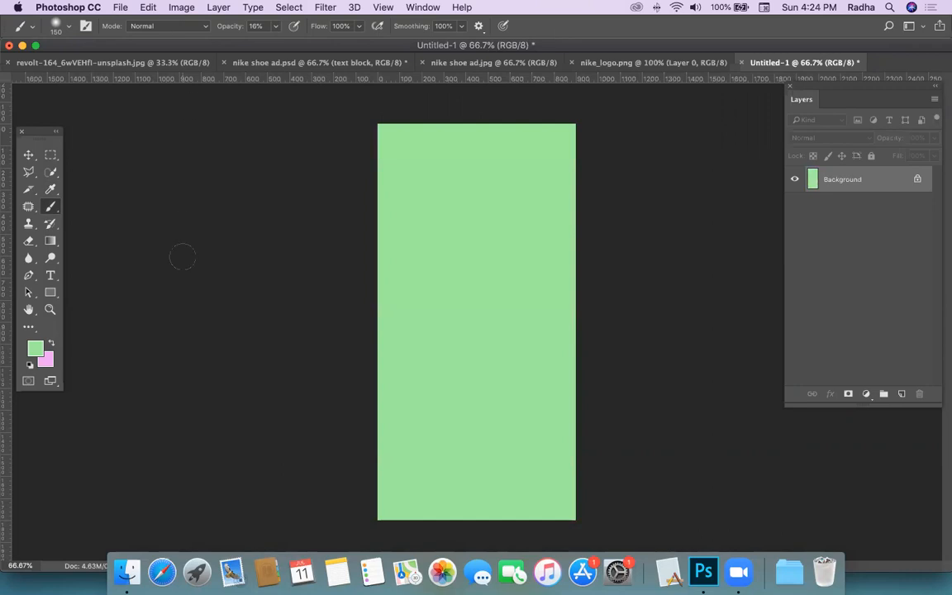
Step: Set the background color to blue 2420d1 and fill the Background layer with it
{"action": "left_click", "coordinate": [46, 360]}
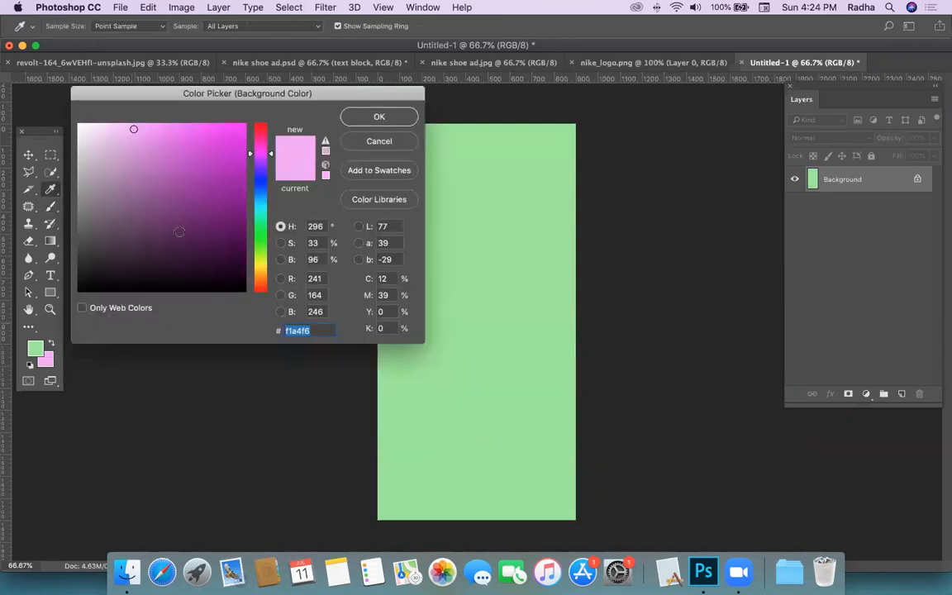
{"action": "left_click", "coordinate": [260, 180]}
{"action": "left_click", "coordinate": [220, 153]}
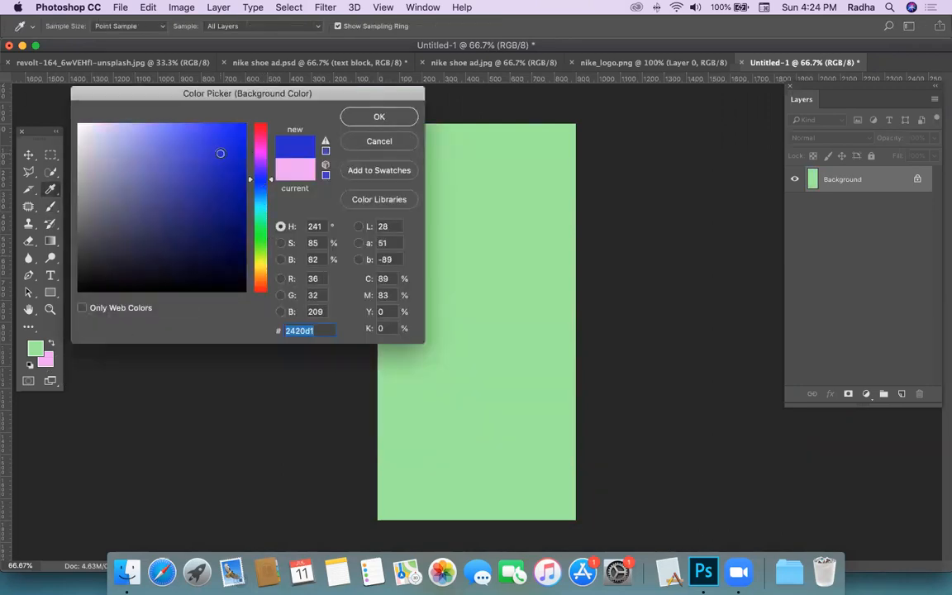
{"action": "left_click", "coordinate": [379, 116]}
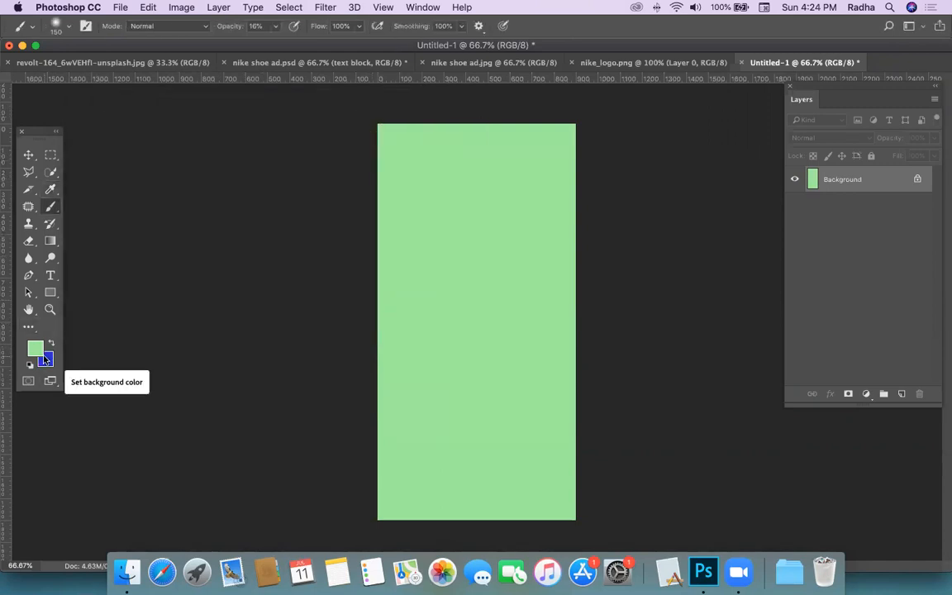
{"action": "key", "text": "super+BackSpace"}
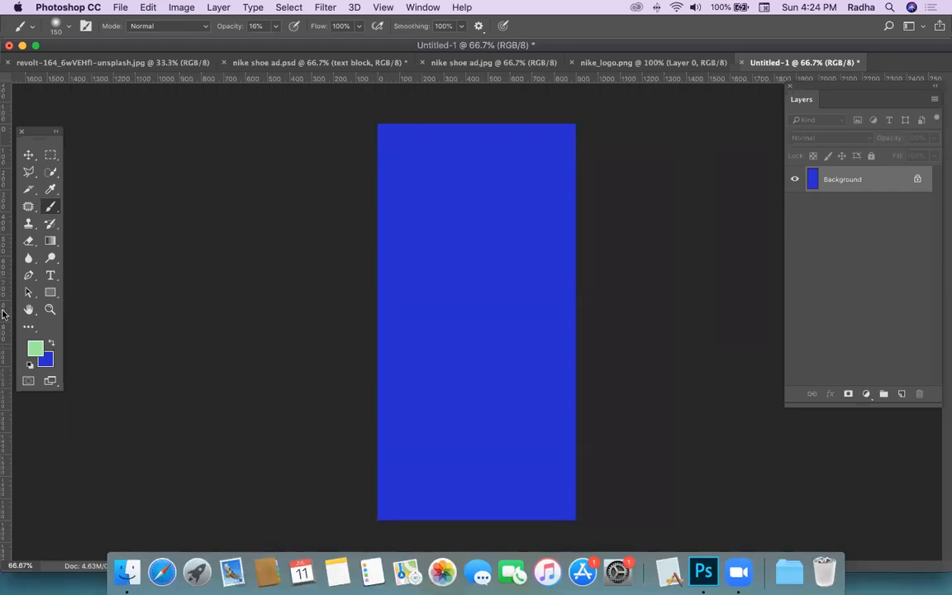
Step: Open the Gradient tool's Gradient Editor, try out several presets and choose the Red, Green preset
{"action": "left_click", "coordinate": [51, 240]}
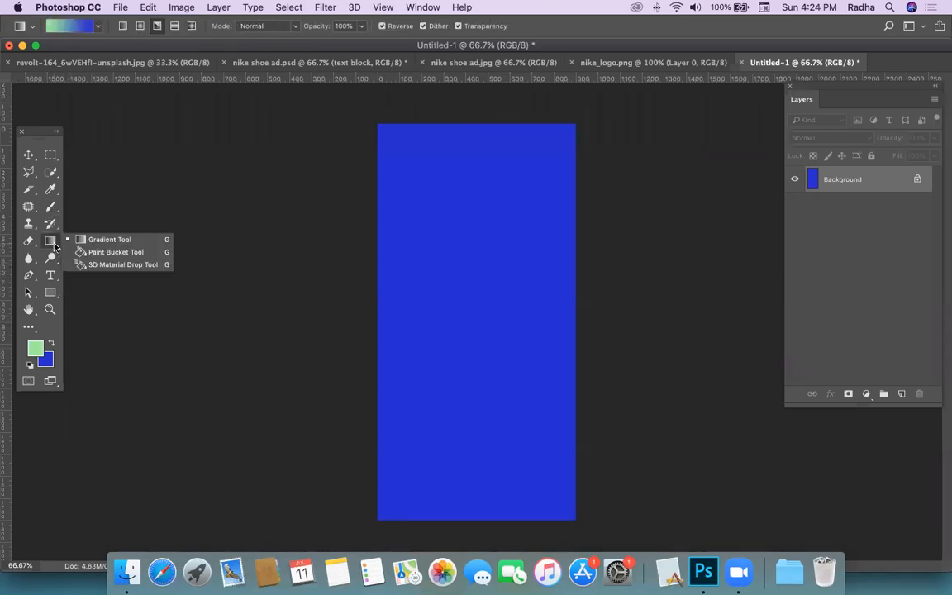
{"action": "left_click", "coordinate": [119, 241]}
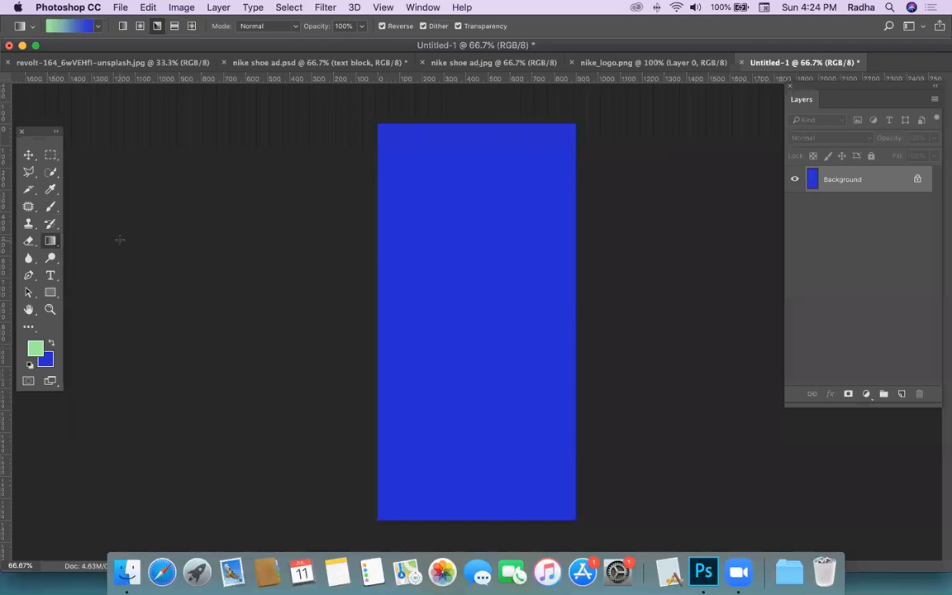
{"action": "left_click", "coordinate": [72, 27]}
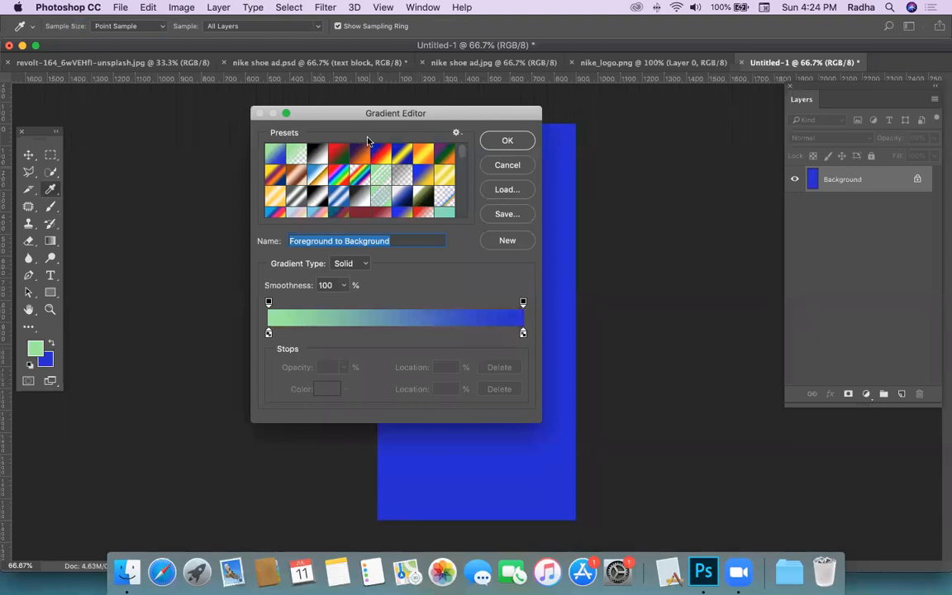
{"action": "left_click", "coordinate": [340, 153]}
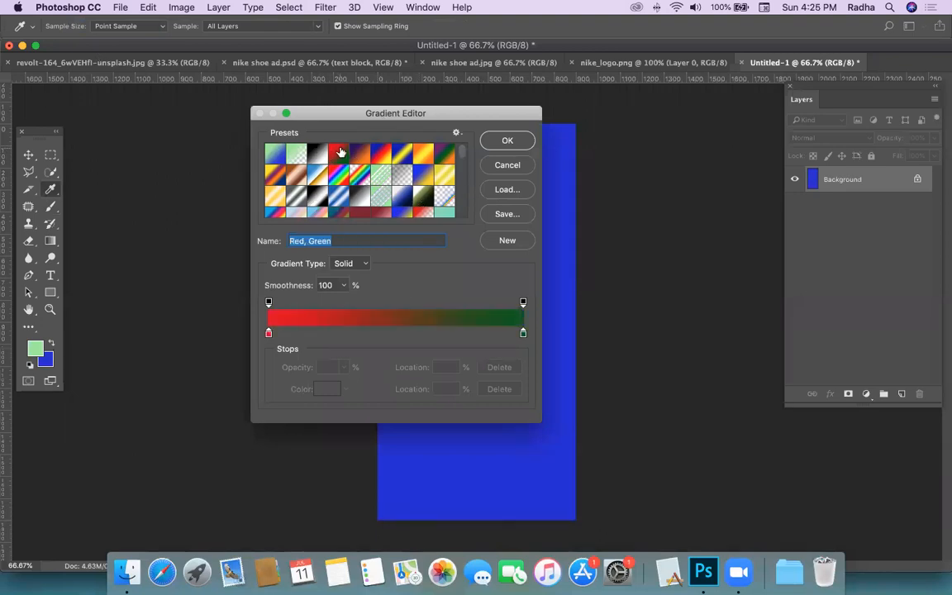
{"action": "left_click", "coordinate": [380, 156]}
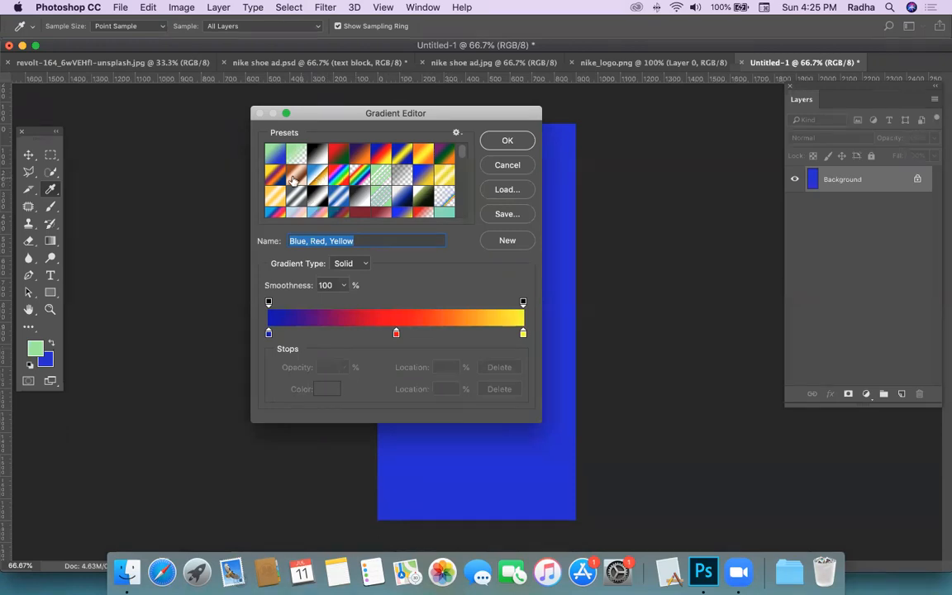
{"action": "left_click", "coordinate": [275, 175]}
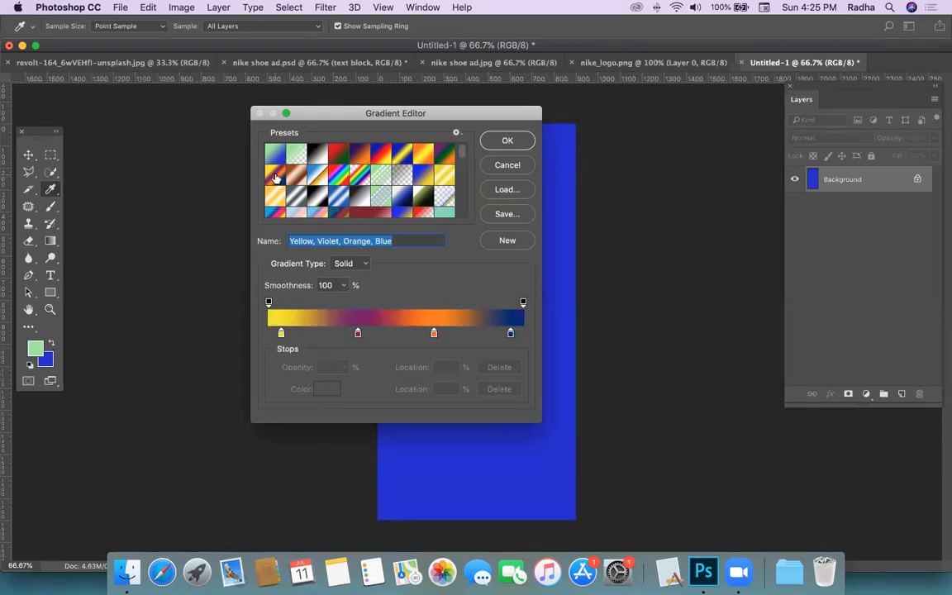
{"action": "left_click", "coordinate": [338, 157]}
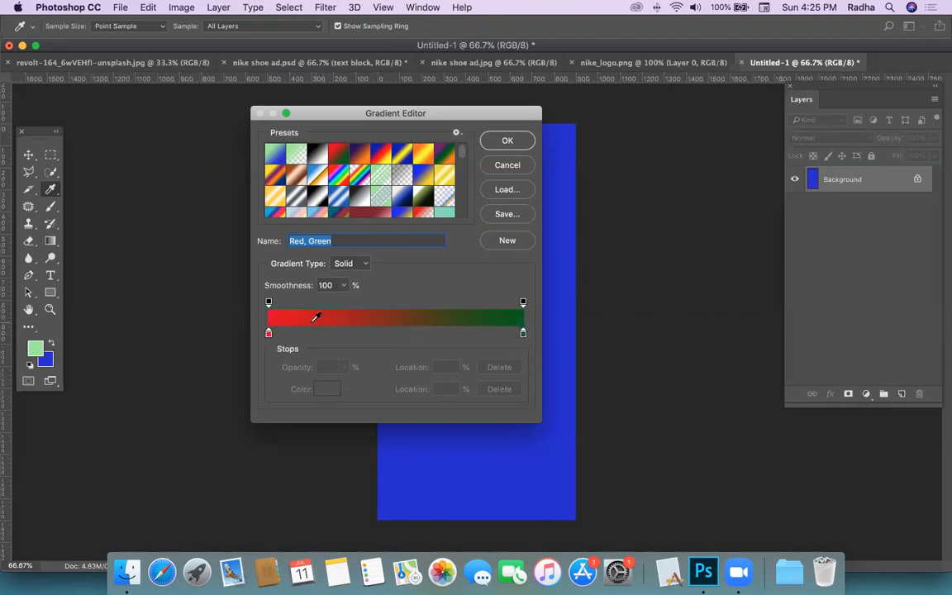
Step: Change the gradient's starting color stop at location 0% from red to a light periwinkle blue
{"action": "double_click", "coordinate": [268, 333]}
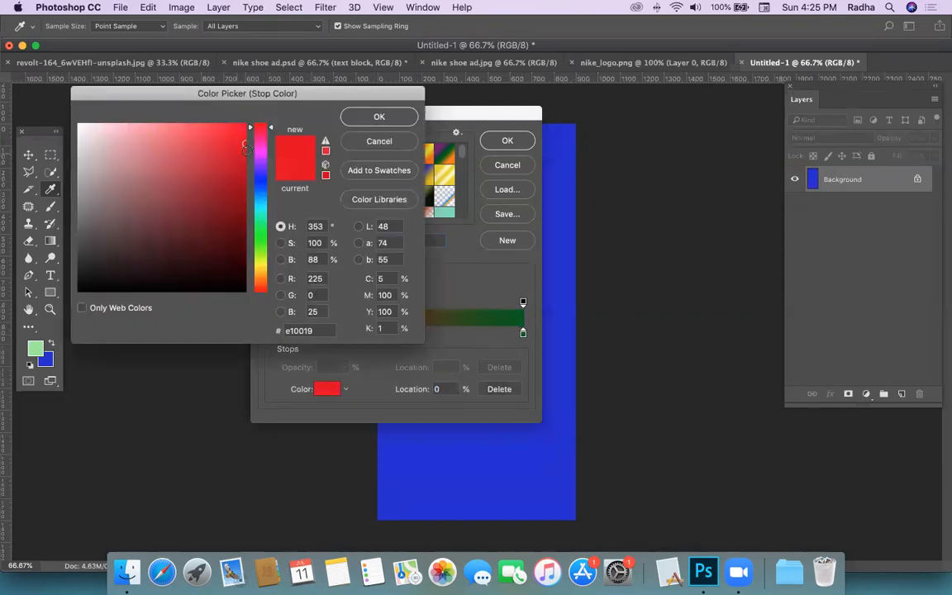
{"action": "mouse_move", "coordinate": [256, 174]}
{"action": "left_mouse_down"}
{"action": "mouse_move", "coordinate": [259, 153]}
{"action": "mouse_move", "coordinate": [263, 180]}
{"action": "left_mouse_up"}
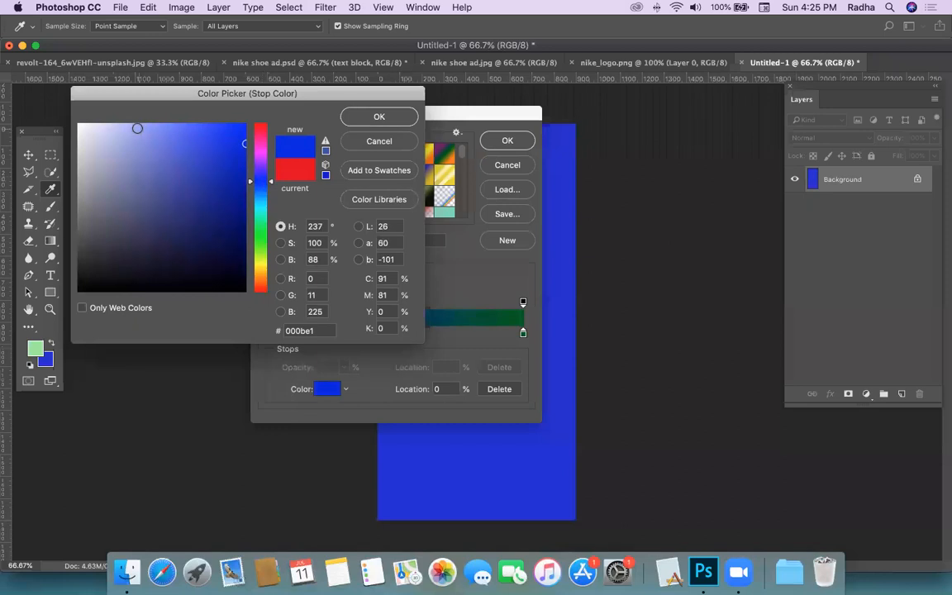
{"action": "left_click", "coordinate": [139, 129]}
{"action": "left_click", "coordinate": [378, 116]}
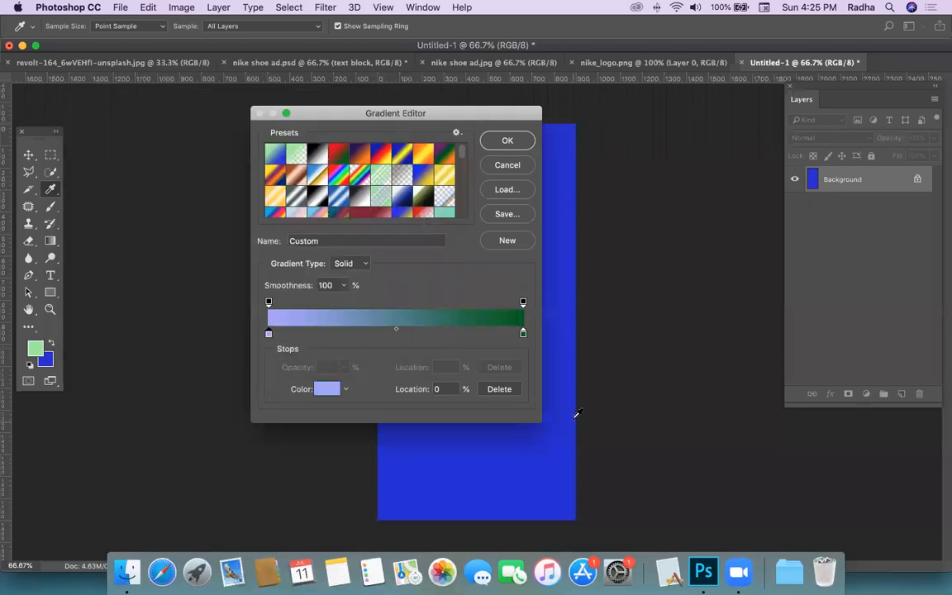
Step: Change the gradient's end color stop at location 100% to dark blue 0b12a0
{"action": "double_click", "coordinate": [523, 332]}
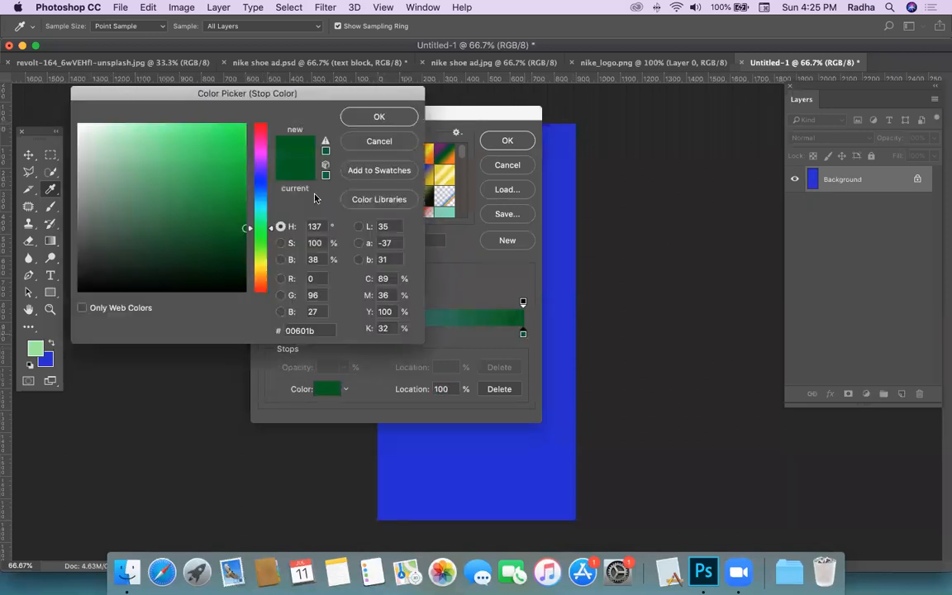
{"action": "left_click", "coordinate": [263, 181]}
{"action": "left_click", "coordinate": [234, 186]}
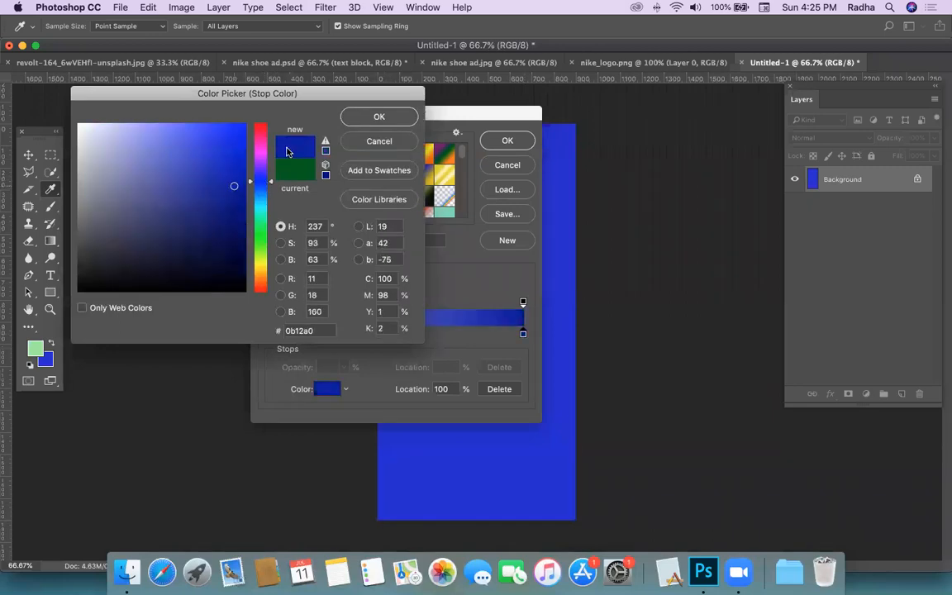
{"action": "left_click", "coordinate": [354, 117]}
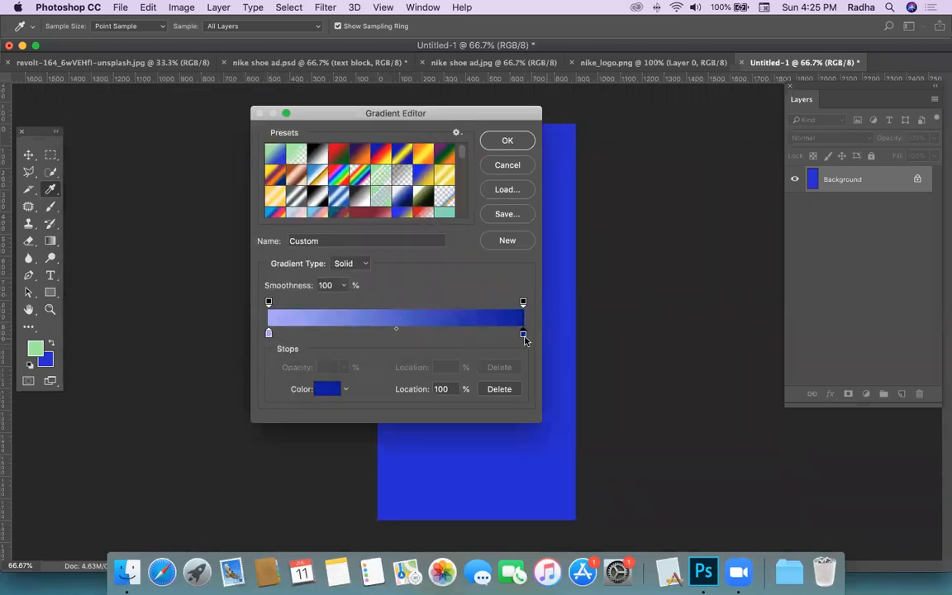
Step: Accept the blue gradient and fill the Background with it as a linear gradient in vertical, horizontal and diagonal directions
{"action": "left_click", "coordinate": [492, 141]}
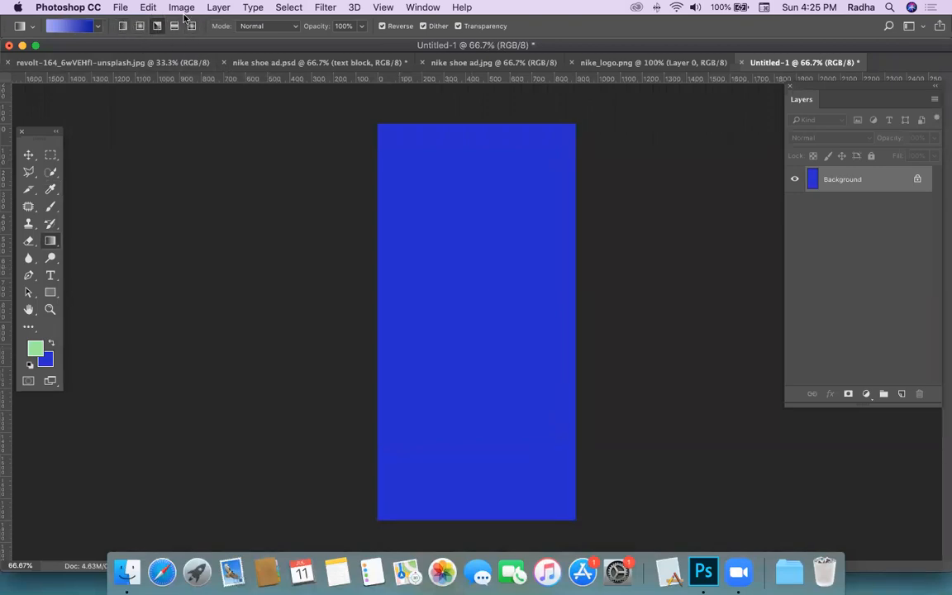
{"action": "left_click", "coordinate": [124, 26]}
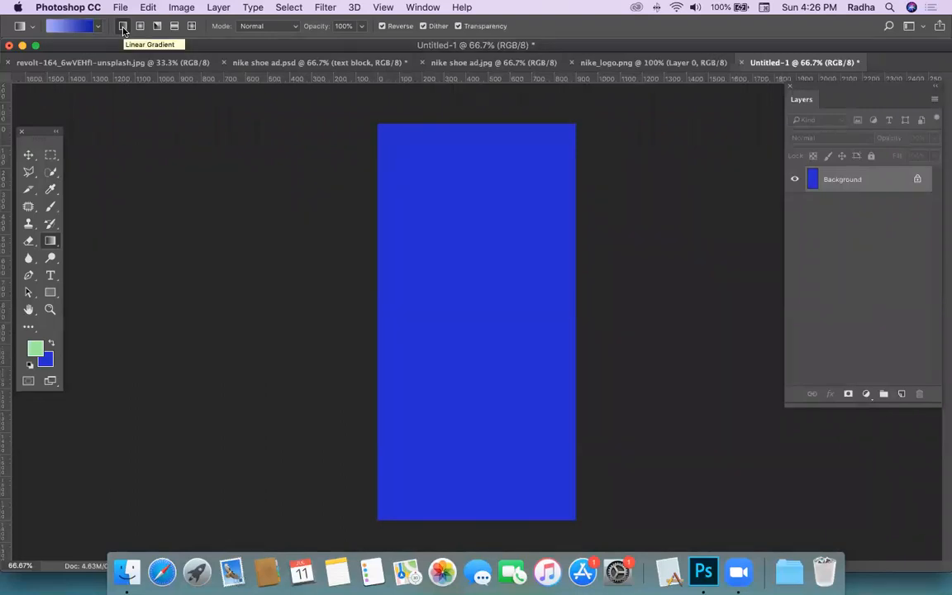
{"action": "left_click_drag", "start_coordinate": [472, 133], "coordinate": [476, 520]}
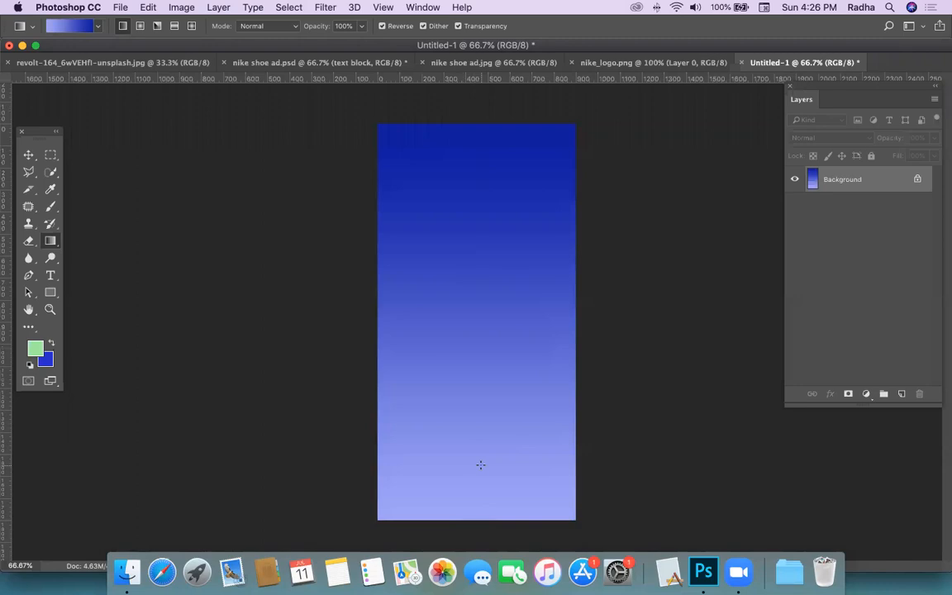
{"action": "left_click_drag", "start_coordinate": [465, 486], "coordinate": [484, 140]}
{"action": "mouse_move", "coordinate": [382, 283]}
{"action": "left_mouse_down"}
{"action": "mouse_move", "coordinate": [582, 281]}
{"action": "mouse_move", "coordinate": [372, 296]}
{"action": "left_mouse_up"}
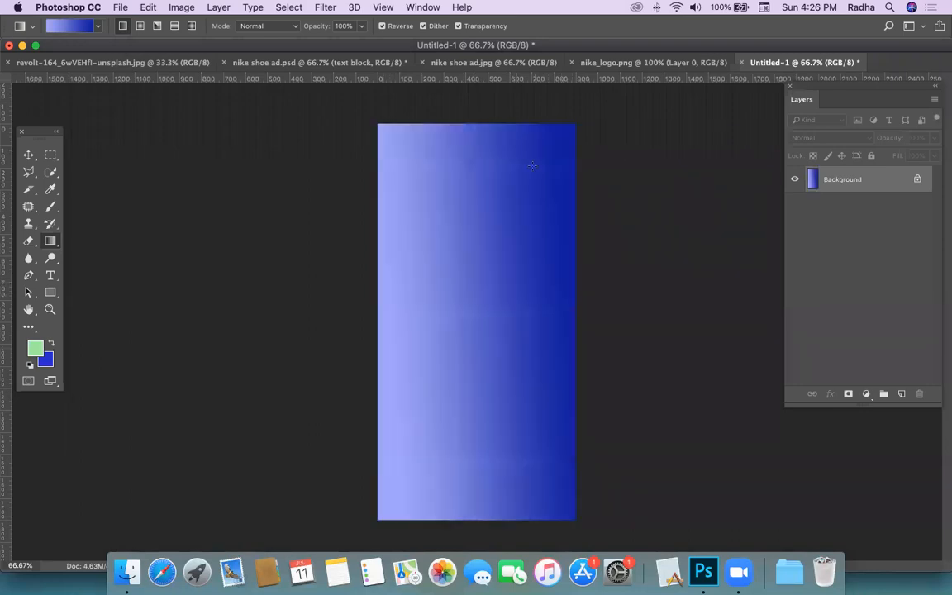
{"action": "left_click_drag", "start_coordinate": [558, 144], "coordinate": [401, 486]}
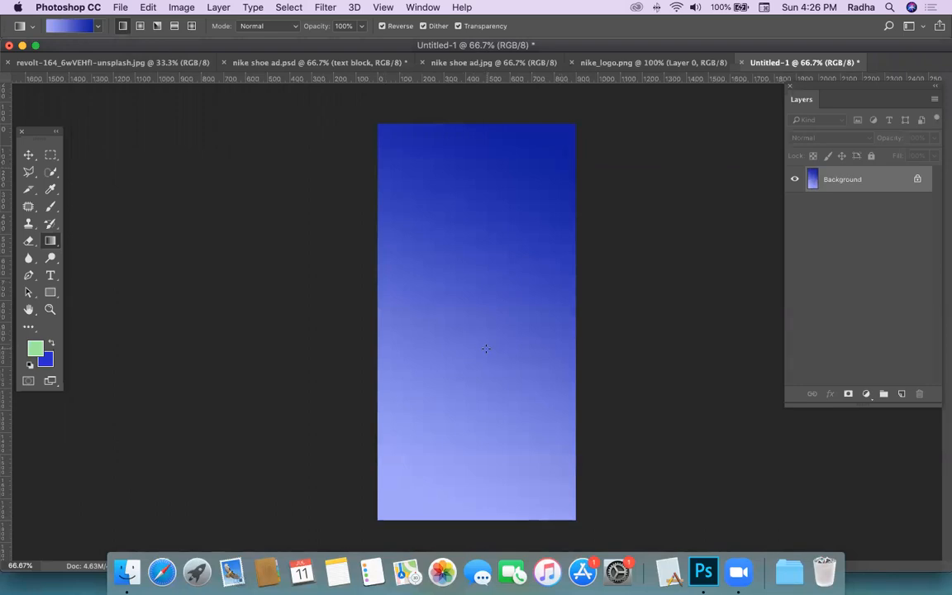
Step: Fill the Background with a radial gradient, then turn off Reverse and redraw it from the upper middle at several sizes
{"action": "left_click", "coordinate": [140, 27]}
{"action": "left_click_drag", "start_coordinate": [471, 248], "coordinate": [562, 176]}
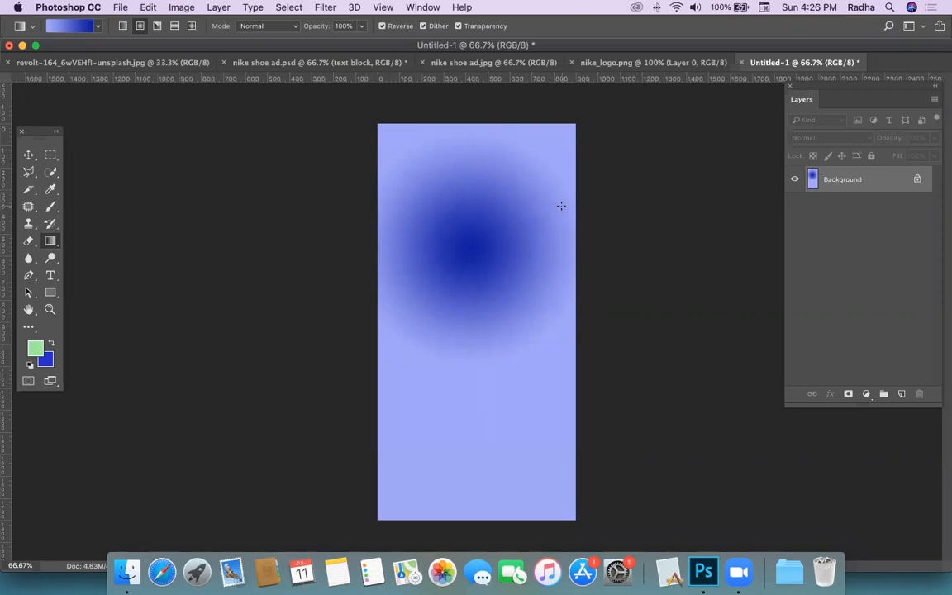
{"action": "left_click", "coordinate": [382, 26]}
{"action": "left_click_drag", "start_coordinate": [469, 230], "coordinate": [548, 169]}
{"action": "left_click_drag", "start_coordinate": [457, 295], "coordinate": [527, 144]}
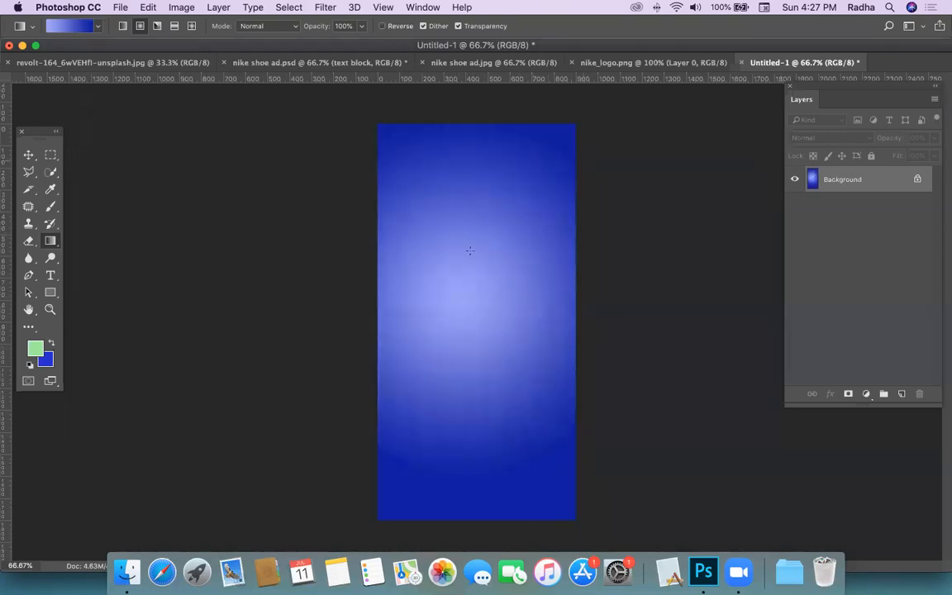
{"action": "left_click_drag", "start_coordinate": [461, 254], "coordinate": [433, 198]}
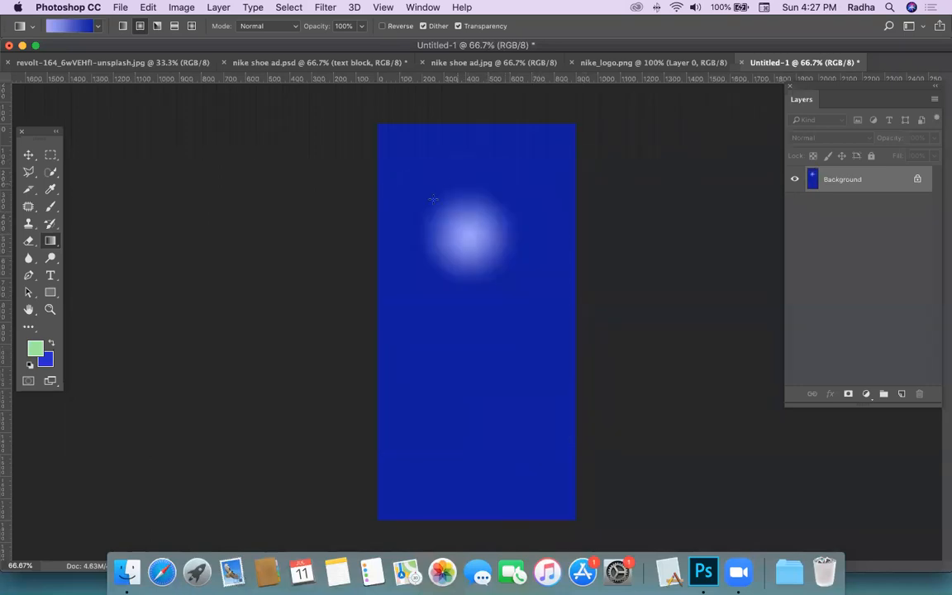
{"action": "left_click_drag", "start_coordinate": [468, 237], "coordinate": [538, 171]}
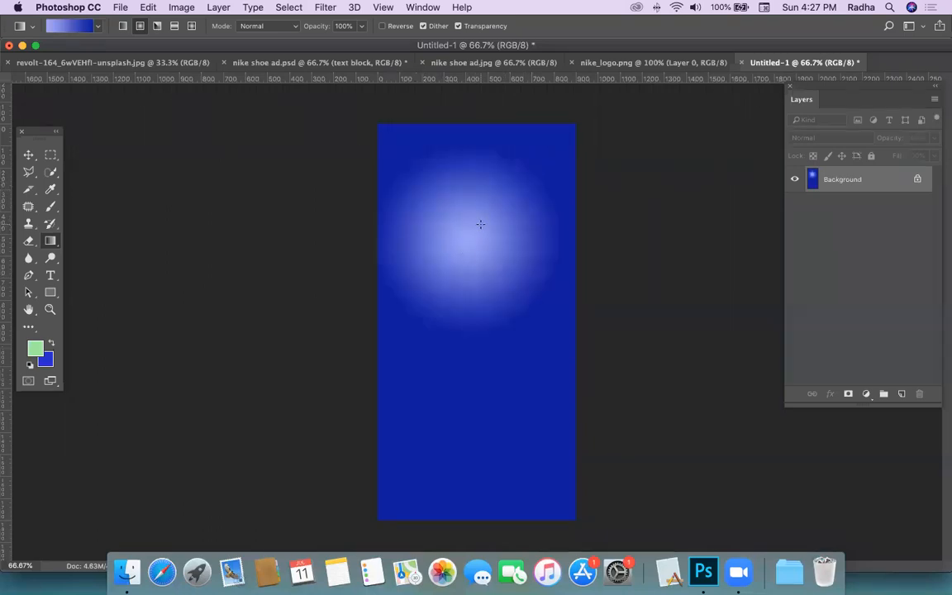
{"action": "left_click_drag", "start_coordinate": [480, 224], "coordinate": [654, 95]}
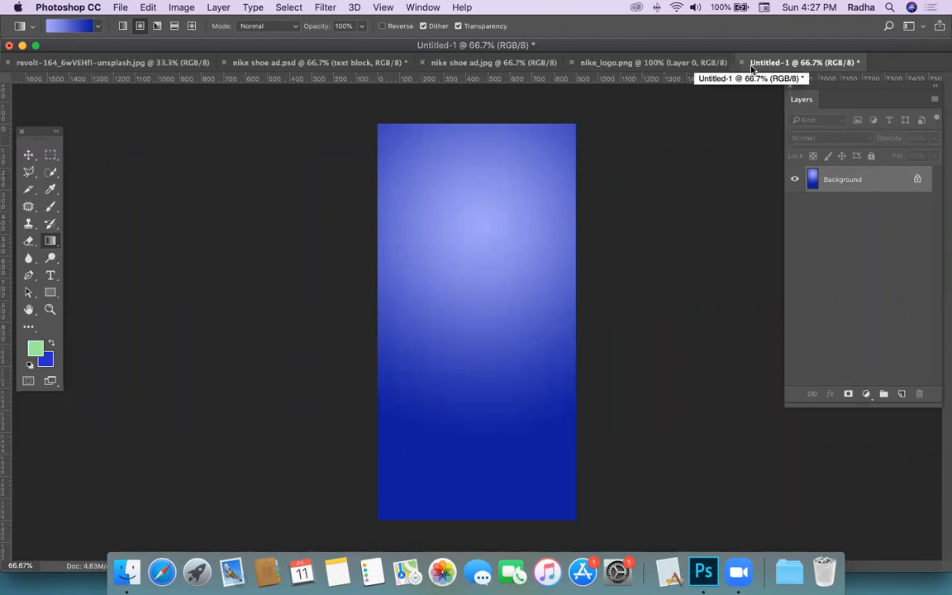
Step: Try angle gradients on the Background, ending with one running from its lower-right corner to its upper-left corner
{"action": "left_click", "coordinate": [156, 27]}
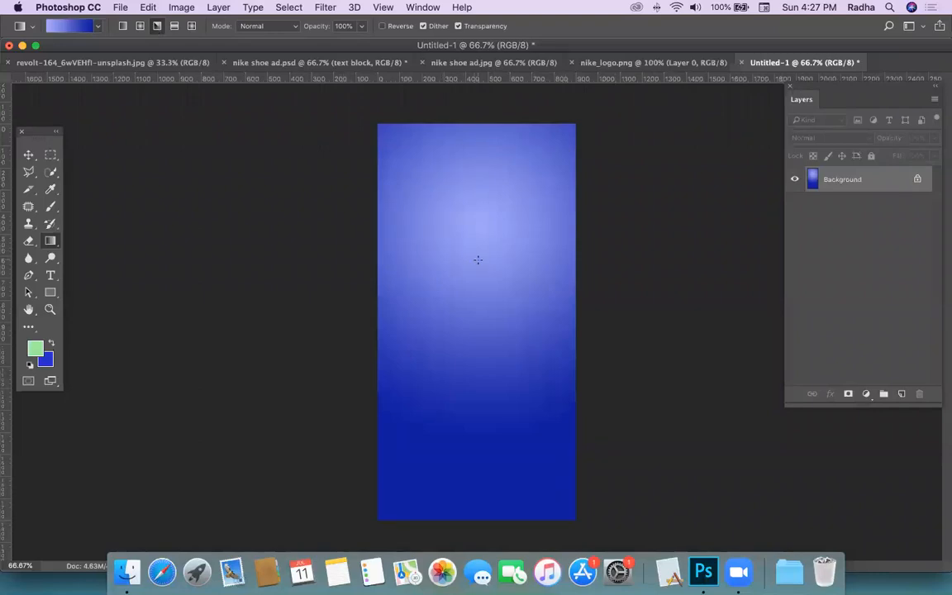
{"action": "left_click_drag", "start_coordinate": [478, 261], "coordinate": [574, 155]}
{"action": "left_click_drag", "start_coordinate": [534, 197], "coordinate": [476, 262]}
{"action": "left_click_drag", "start_coordinate": [570, 157], "coordinate": [570, 156]}
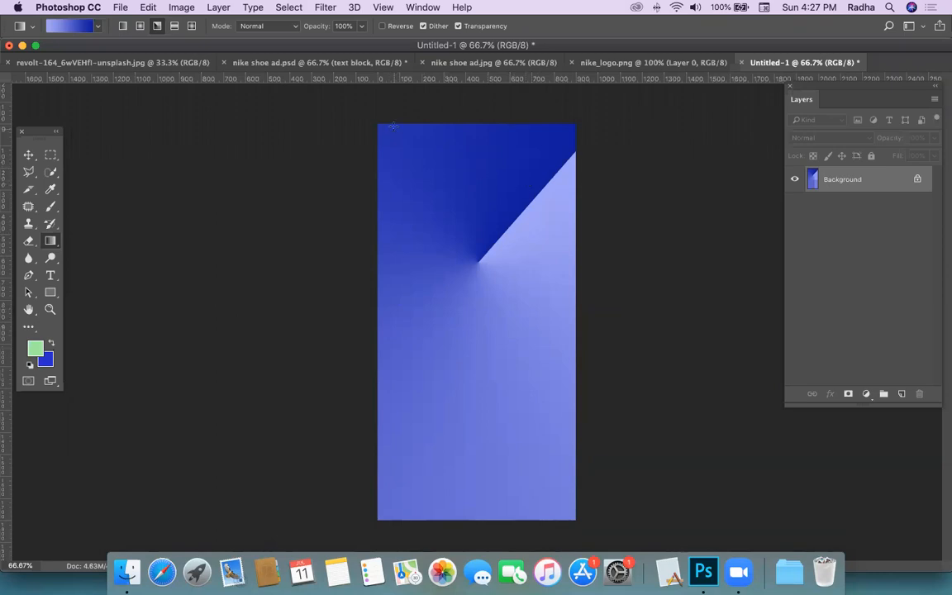
{"action": "left_click_drag", "start_coordinate": [420, 193], "coordinate": [427, 118]}
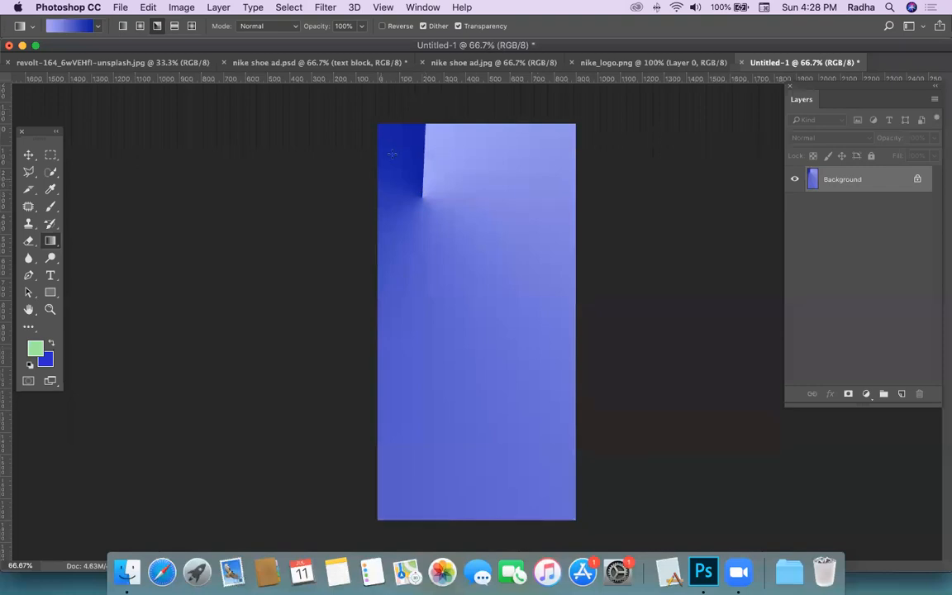
{"action": "key", "text": "super+minus"}
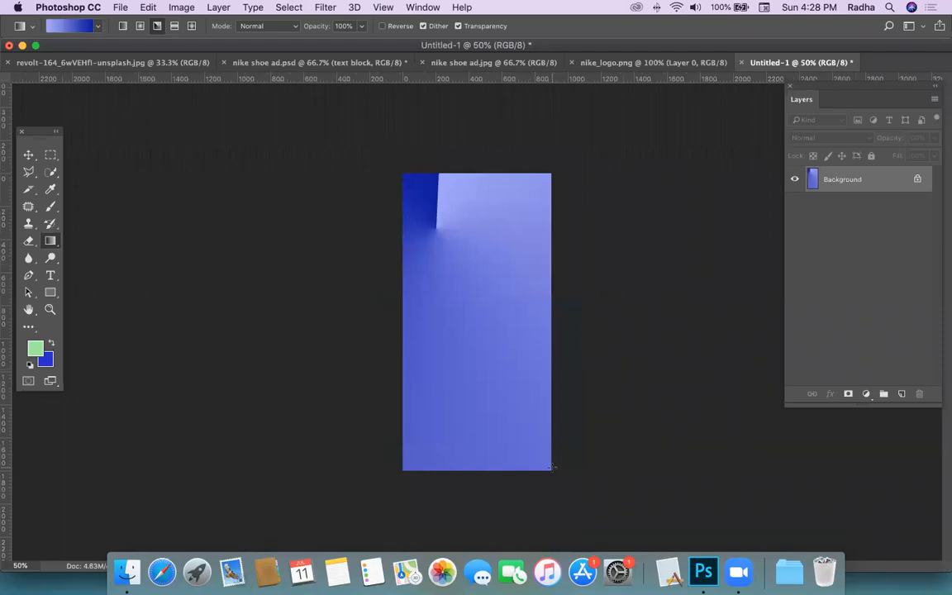
{"action": "left_click_drag", "start_coordinate": [550, 470], "coordinate": [405, 173]}
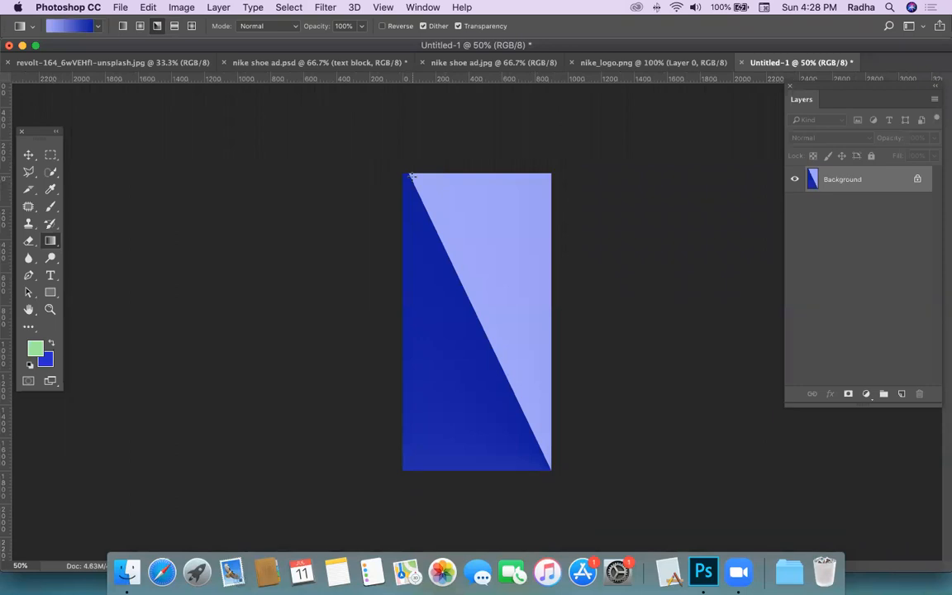
{"action": "left_click_drag", "start_coordinate": [417, 187], "coordinate": [467, 387]}
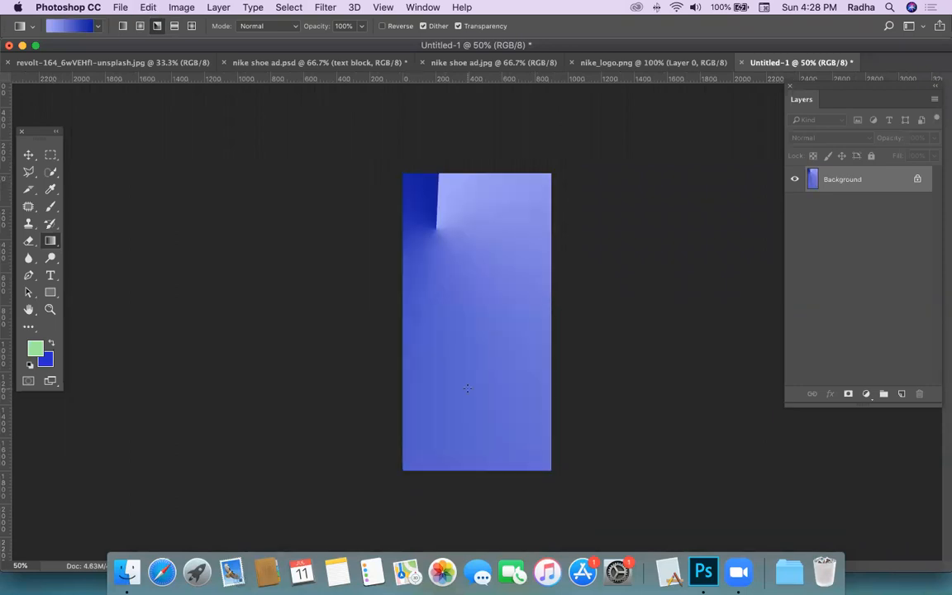
{"action": "left_click_drag", "start_coordinate": [549, 468], "coordinate": [404, 175]}
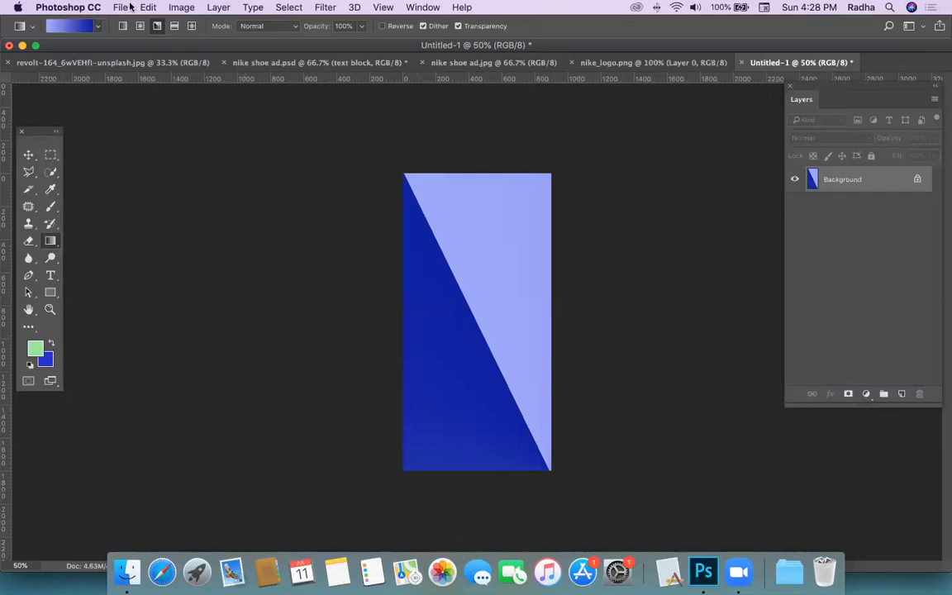
Step: Try a reflected gradient from the Background's center to its top edge, plus a short one near the bottom, and undo the last fill
{"action": "left_click", "coordinate": [174, 27]}
{"action": "left_click_drag", "start_coordinate": [475, 301], "coordinate": [473, 173]}
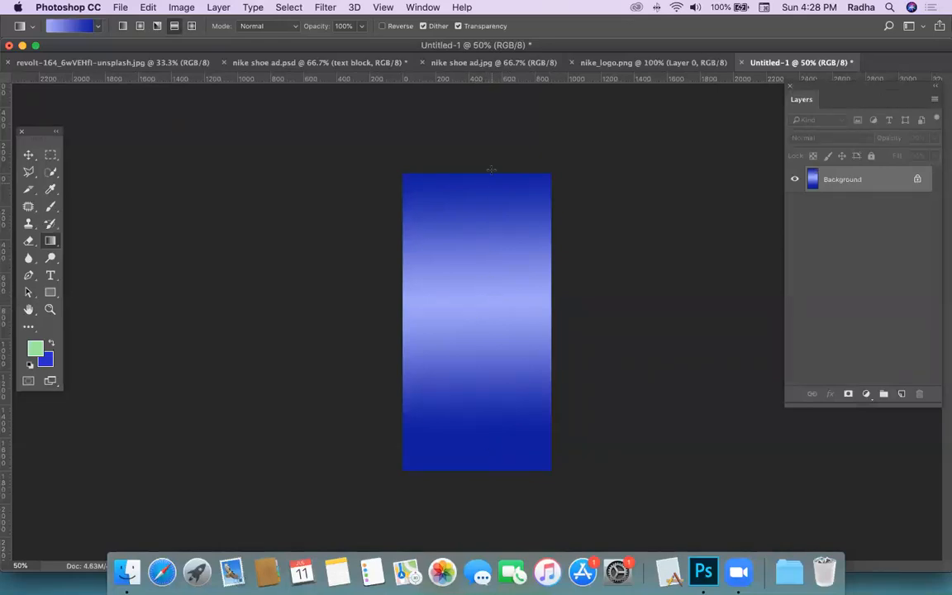
{"action": "left_click_drag", "start_coordinate": [484, 411], "coordinate": [485, 437]}
{"action": "key", "text": "super+z"}
Step: Try diamond gradients of different sizes at several places on the Background
{"action": "left_click", "coordinate": [192, 26]}
{"action": "left_click_drag", "start_coordinate": [469, 285], "coordinate": [508, 210]}
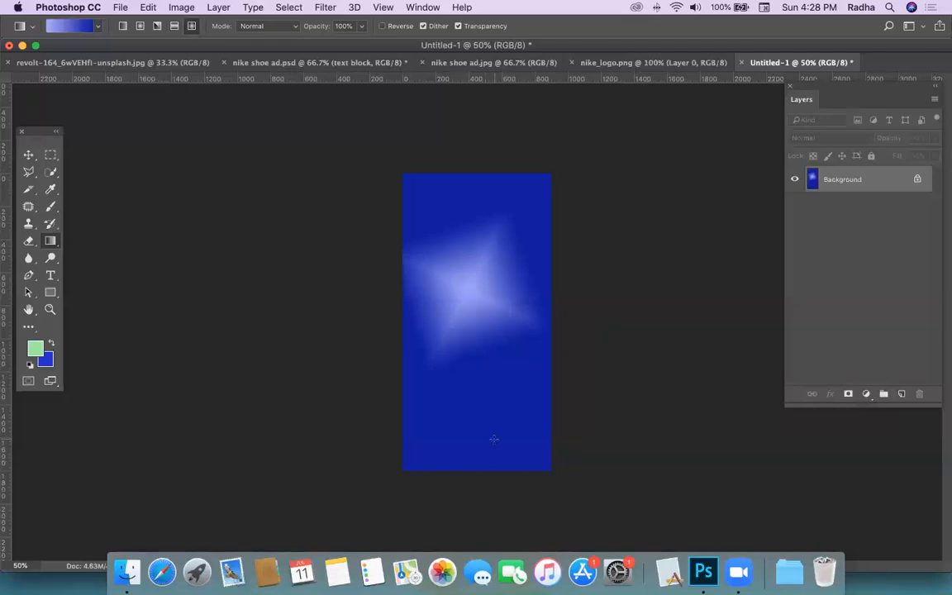
{"action": "left_click_drag", "start_coordinate": [514, 390], "coordinate": [519, 390]}
{"action": "left_click_drag", "start_coordinate": [435, 246], "coordinate": [495, 175]}
{"action": "left_click_drag", "start_coordinate": [480, 355], "coordinate": [534, 301]}
{"action": "left_click_drag", "start_coordinate": [451, 408], "coordinate": [464, 394]}
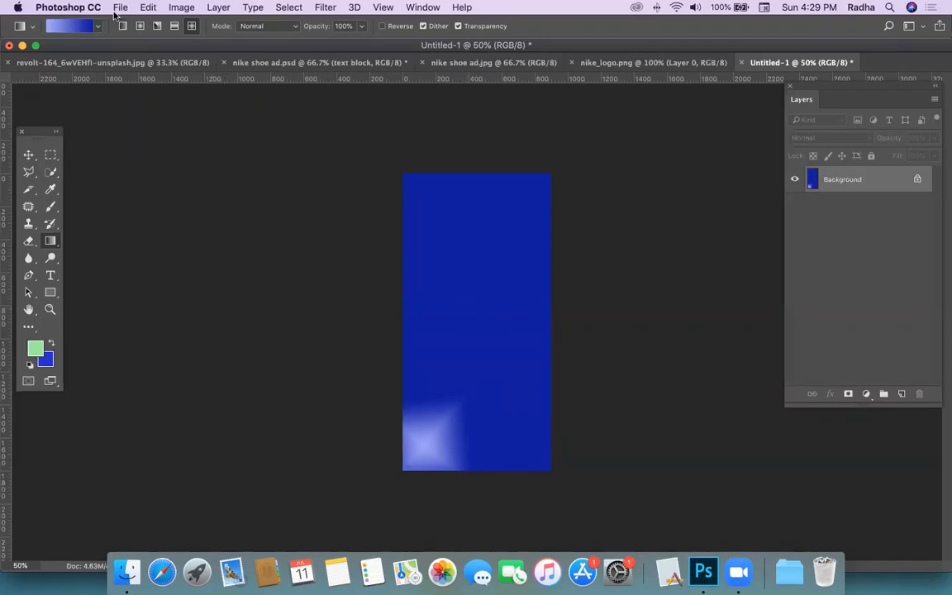
Step: Try radial gradients of several sizes on the Background, ending with a large one from the center past the upper-right edge
{"action": "left_click", "coordinate": [140, 26]}
{"action": "left_click_drag", "start_coordinate": [479, 262], "coordinate": [511, 221]}
{"action": "left_click_drag", "start_coordinate": [444, 409], "coordinate": [484, 361]}
{"action": "left_click_drag", "start_coordinate": [514, 314], "coordinate": [549, 252]}
{"action": "left_click_drag", "start_coordinate": [457, 266], "coordinate": [533, 180]}
{"action": "left_click_drag", "start_coordinate": [474, 295], "coordinate": [608, 143]}
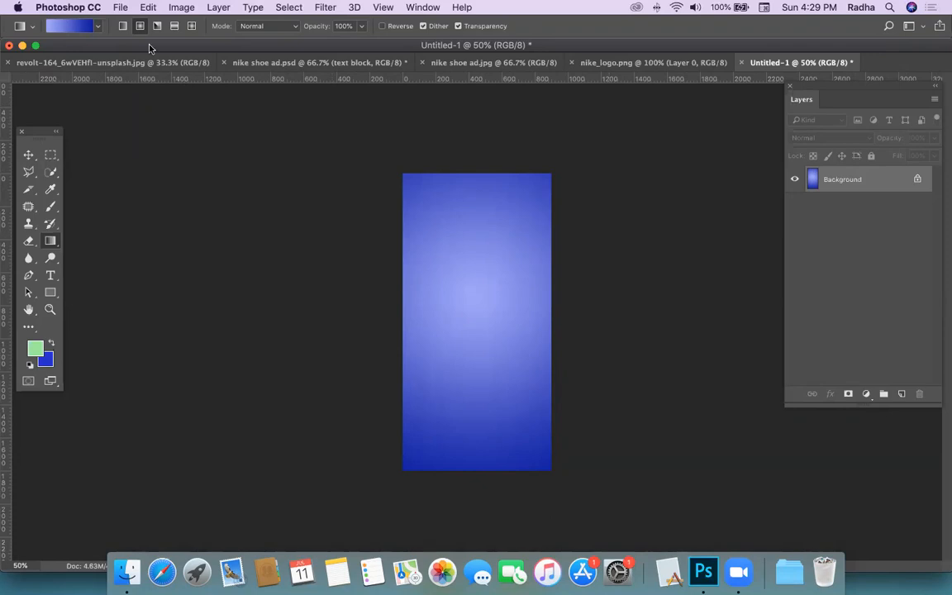
Step: Open the gradient for editing and add three color stops at locations 21%, 46% and 69%
{"action": "left_click", "coordinate": [72, 31]}
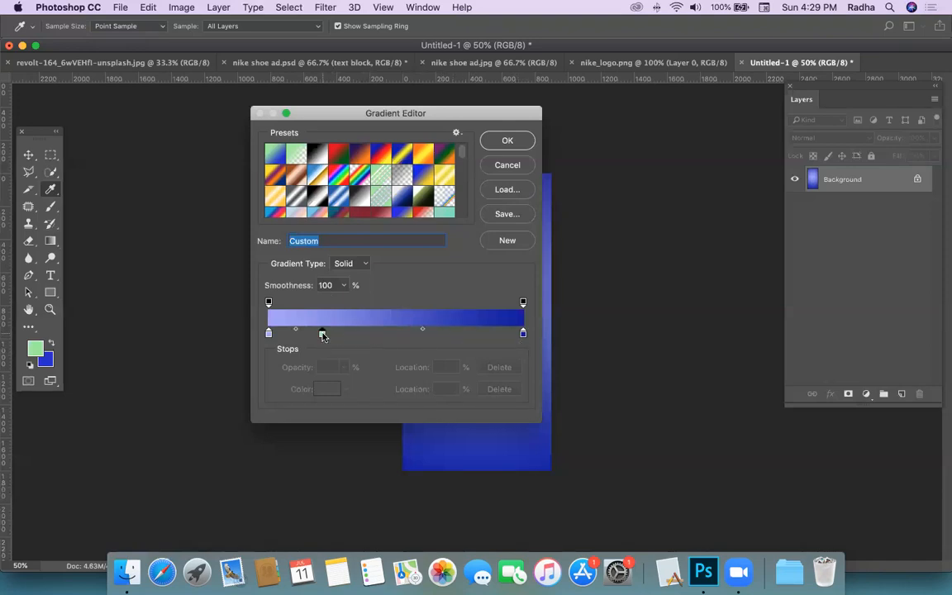
{"action": "left_click", "coordinate": [322, 333]}
{"action": "left_click", "coordinate": [385, 333]}
{"action": "left_click", "coordinate": [446, 334]}
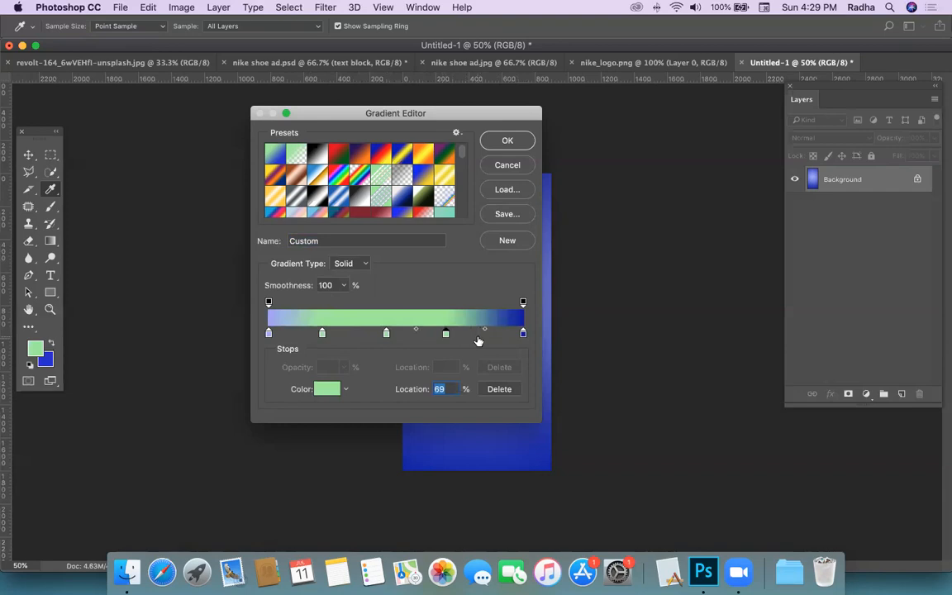
Step: Change the 21% color stop to pinkish purple d641e3
{"action": "double_click", "coordinate": [322, 332]}
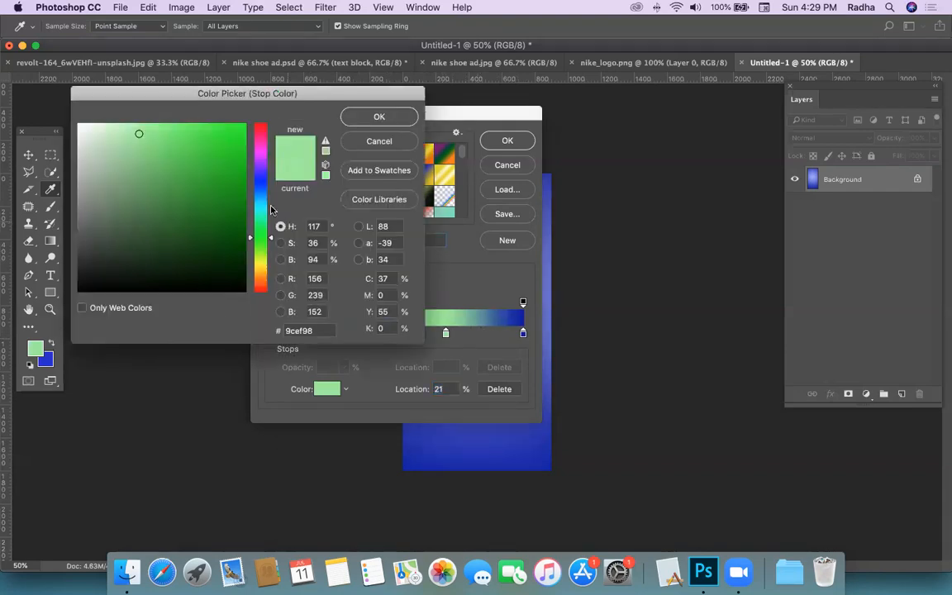
{"action": "left_click", "coordinate": [260, 171]}
{"action": "left_click", "coordinate": [260, 154]}
{"action": "left_click", "coordinate": [197, 142]}
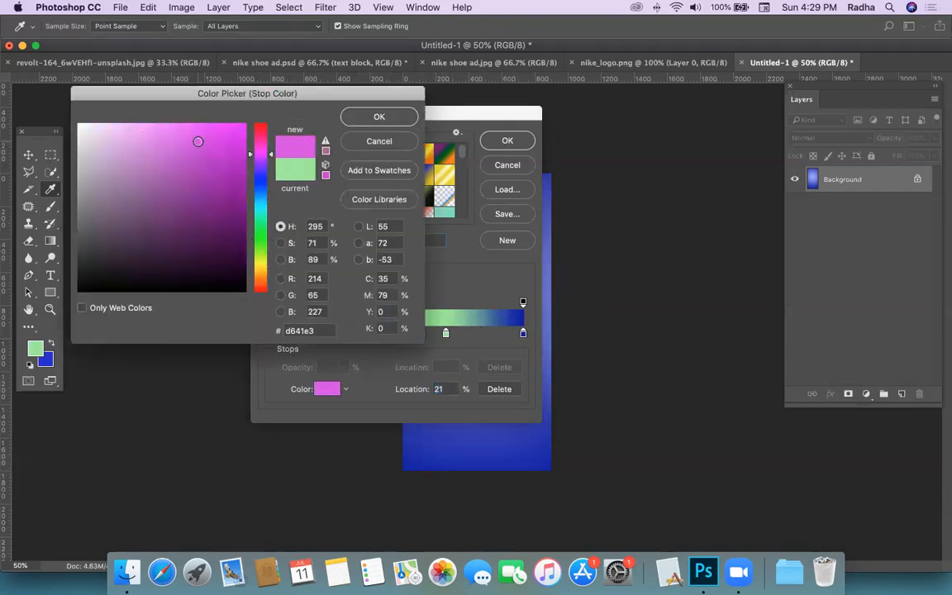
{"action": "left_click", "coordinate": [350, 123]}
Step: Change the 46% color stop to pinkish red f42b5f
{"action": "double_click", "coordinate": [386, 334]}
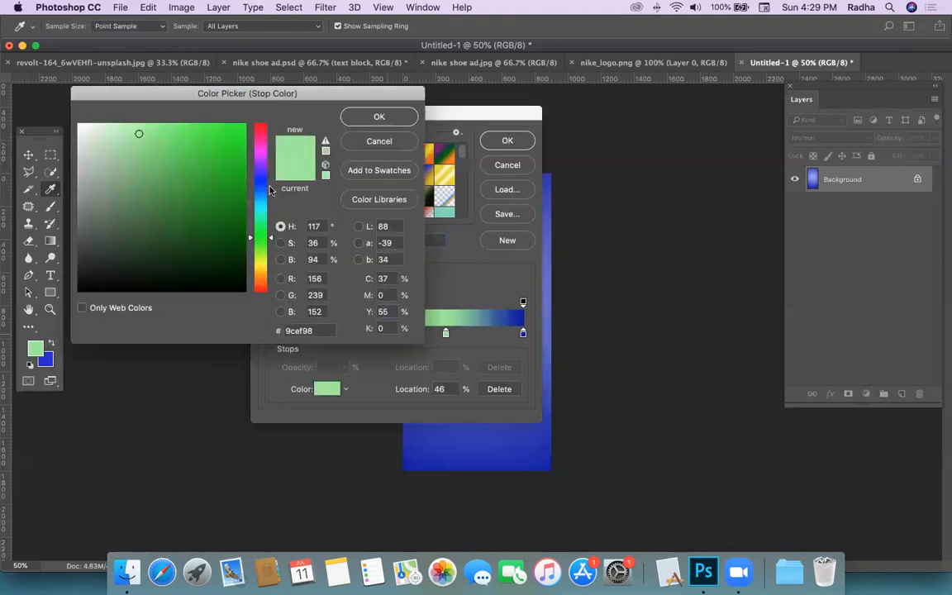
{"action": "left_click", "coordinate": [261, 131]}
{"action": "left_click", "coordinate": [217, 131]}
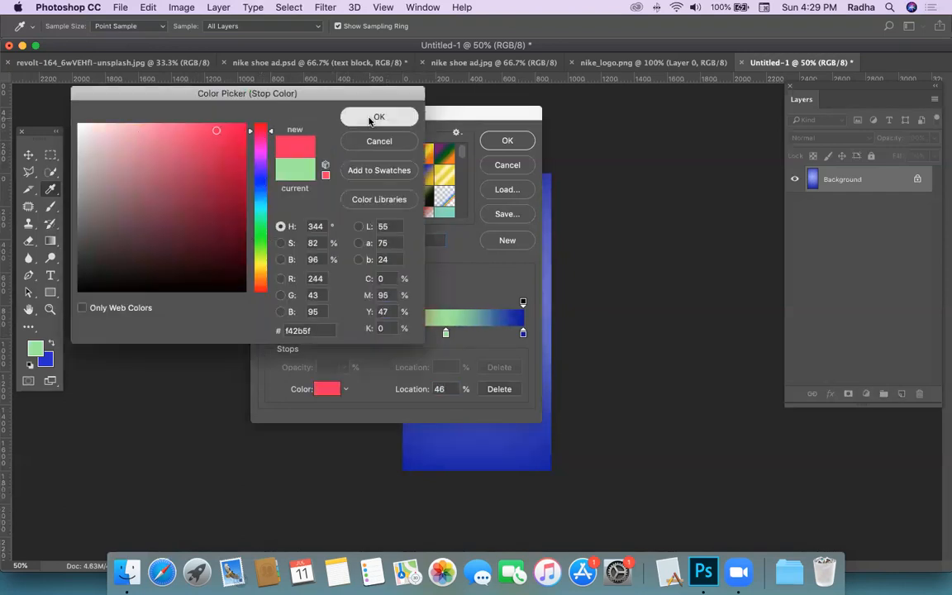
{"action": "left_click", "coordinate": [370, 121]}
Step: Change the 69% color stop to dark brown 4e2a12
{"action": "double_click", "coordinate": [445, 333]}
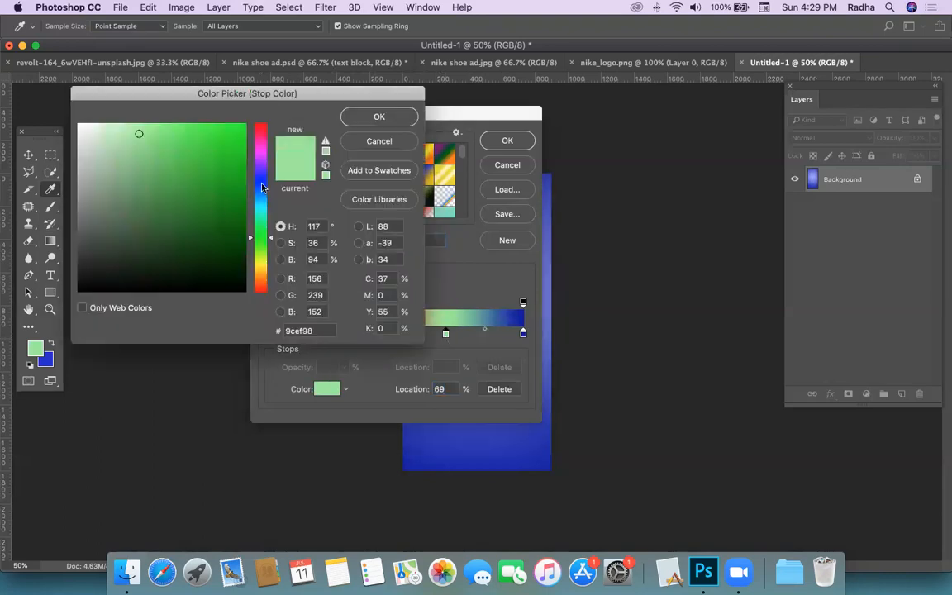
{"action": "left_click", "coordinate": [261, 281]}
{"action": "left_click", "coordinate": [207, 240]}
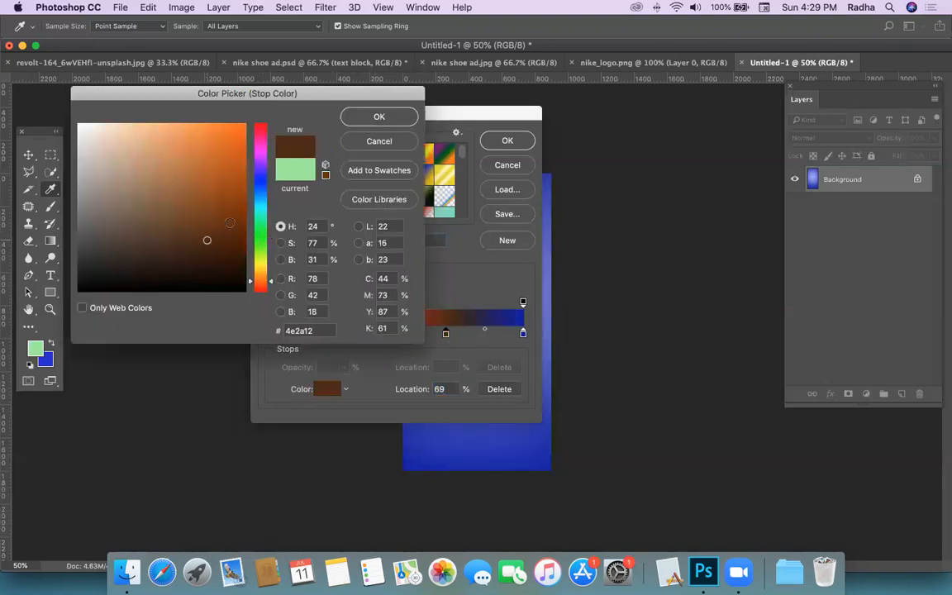
{"action": "key", "text": "Return"}
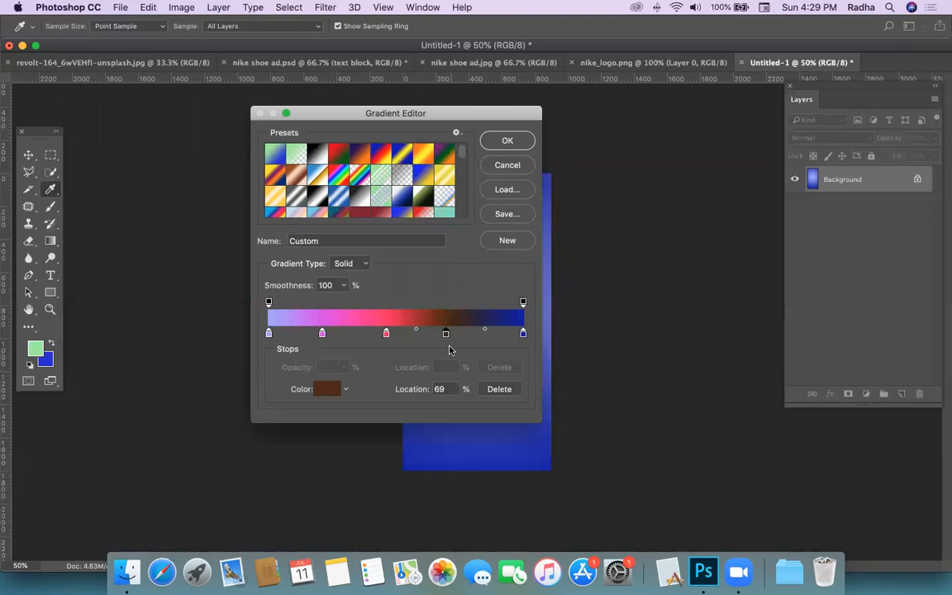
Step: Remove the brown color stop, move the pinkish red stop to location 64% and accept the gradient
{"action": "left_click_drag", "start_coordinate": [445, 334], "coordinate": [415, 413]}
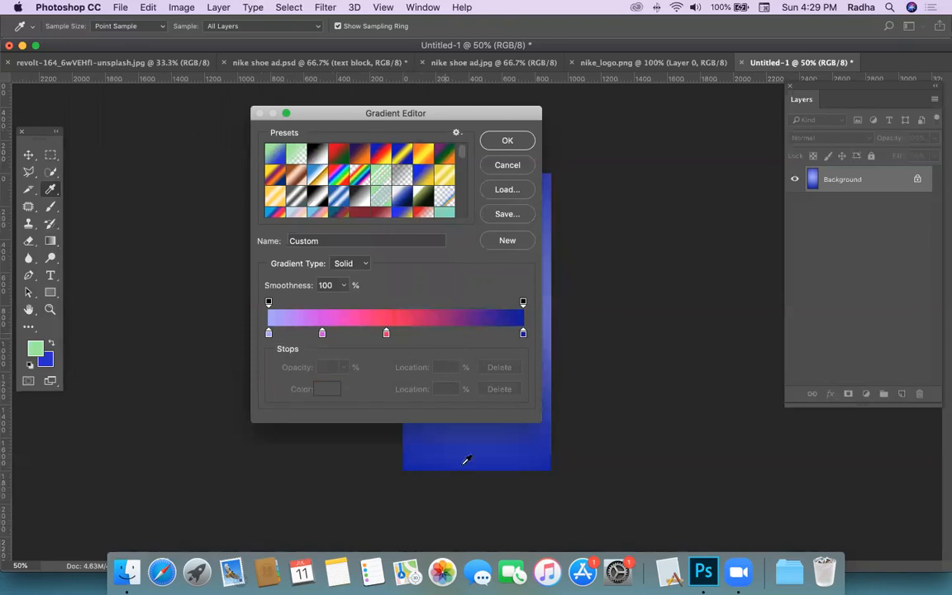
{"action": "left_click_drag", "start_coordinate": [386, 333], "coordinate": [430, 334]}
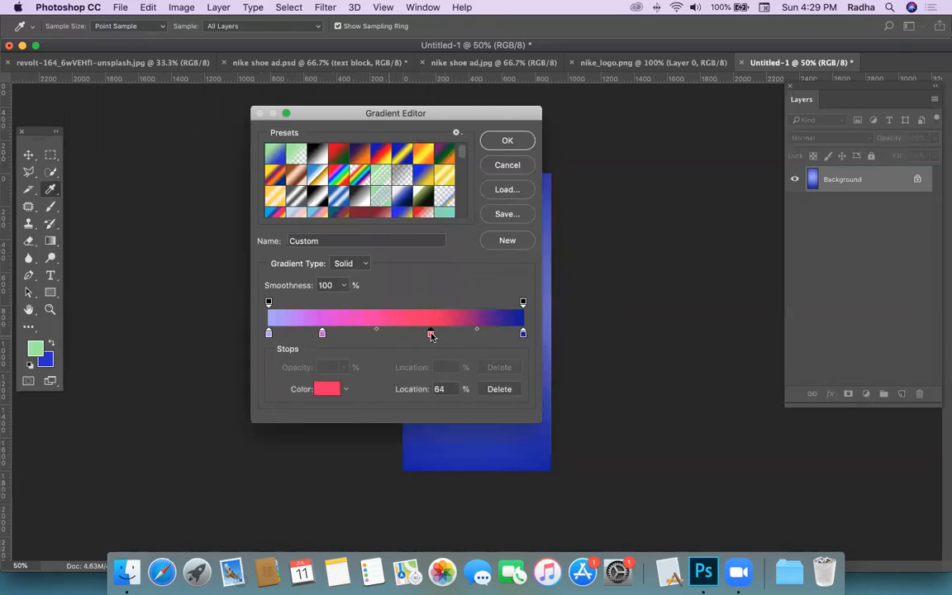
{"action": "left_click", "coordinate": [507, 142]}
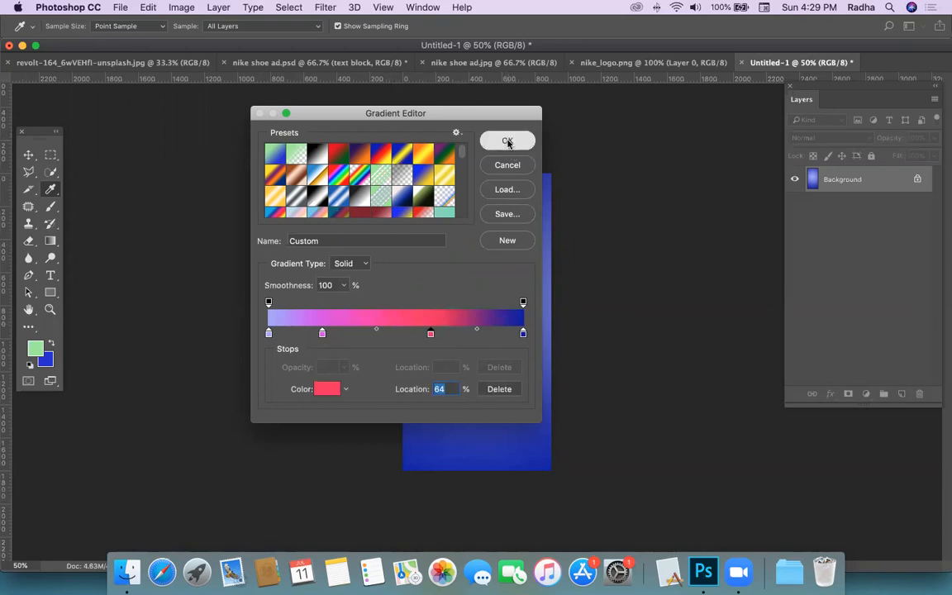
Step: Try the multicolor gradient as a linear fill on the Background in diagonal, vertical and horizontal directions
{"action": "left_click", "coordinate": [123, 26]}
{"action": "left_click_drag", "start_coordinate": [420, 384], "coordinate": [514, 225]}
{"action": "left_click_drag", "start_coordinate": [477, 178], "coordinate": [472, 480]}
{"action": "left_click_drag", "start_coordinate": [405, 297], "coordinate": [541, 296]}
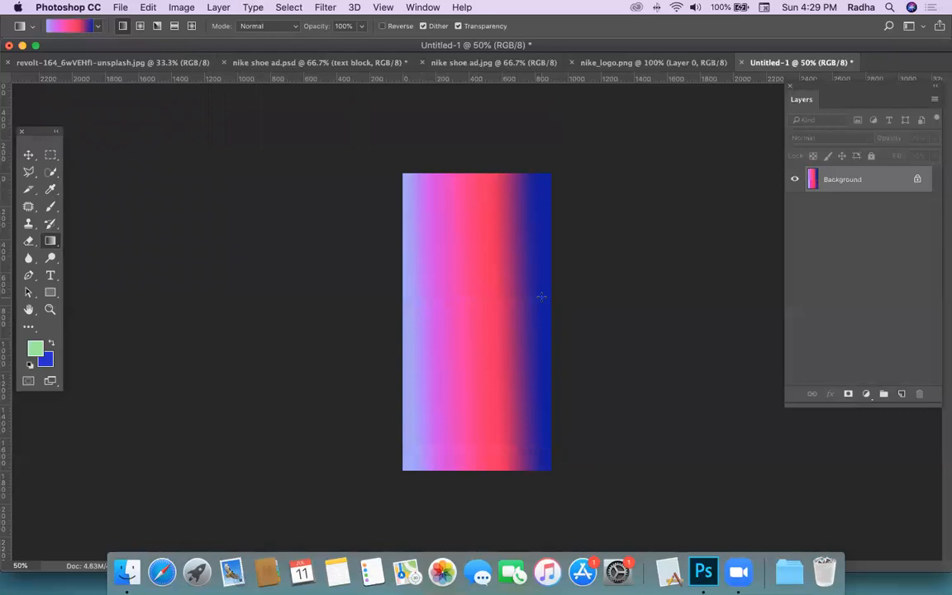
Step: Fill the Background with the multicolor gradient as a radial gradient from the center toward the upper-right edge
{"action": "left_click", "coordinate": [140, 25]}
{"action": "left_click_drag", "start_coordinate": [476, 302], "coordinate": [541, 203]}
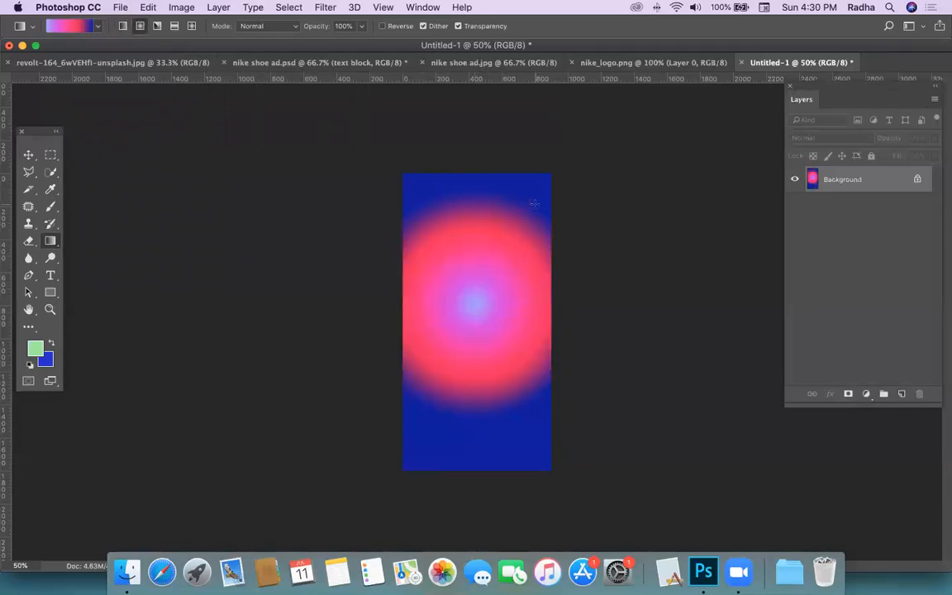
Step: Try the multicolor gradient on the Background as angle, reflected and diamond fills, undoing the diamond fill
{"action": "left_click", "coordinate": [156, 26]}
{"action": "left_click_drag", "start_coordinate": [464, 322], "coordinate": [475, 153]}
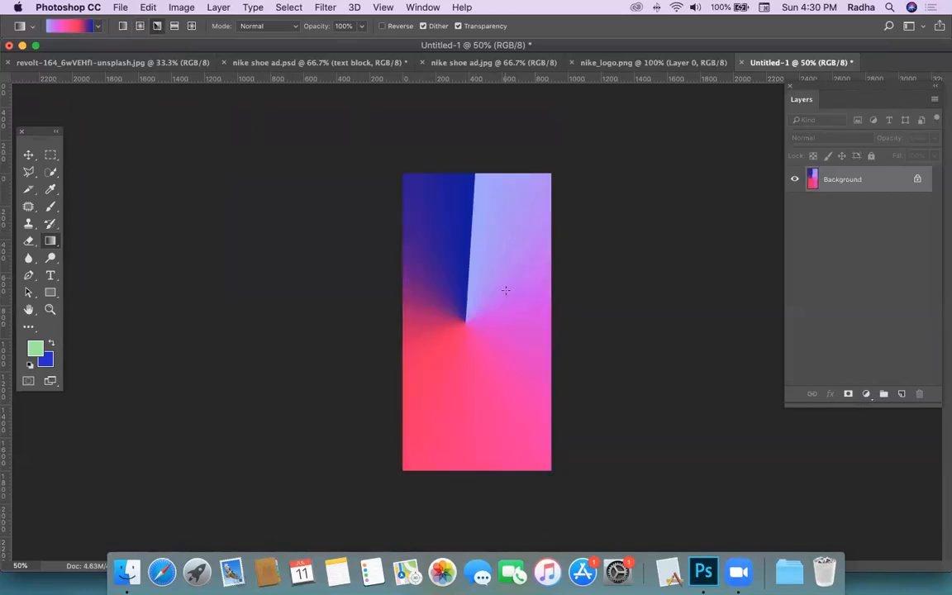
{"action": "left_click", "coordinate": [174, 26]}
{"action": "left_click_drag", "start_coordinate": [462, 257], "coordinate": [463, 157]}
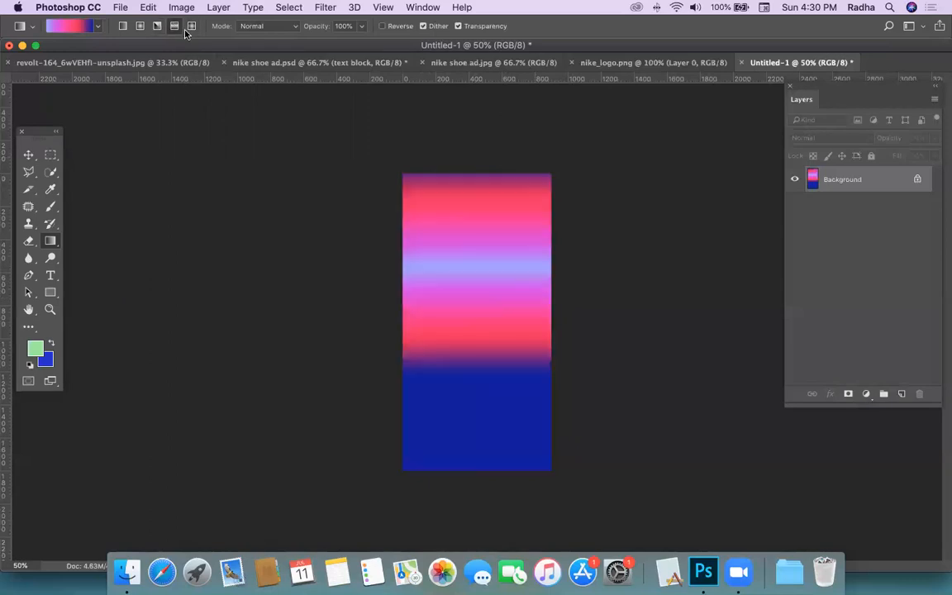
{"action": "left_click_drag", "start_coordinate": [442, 304], "coordinate": [489, 251]}
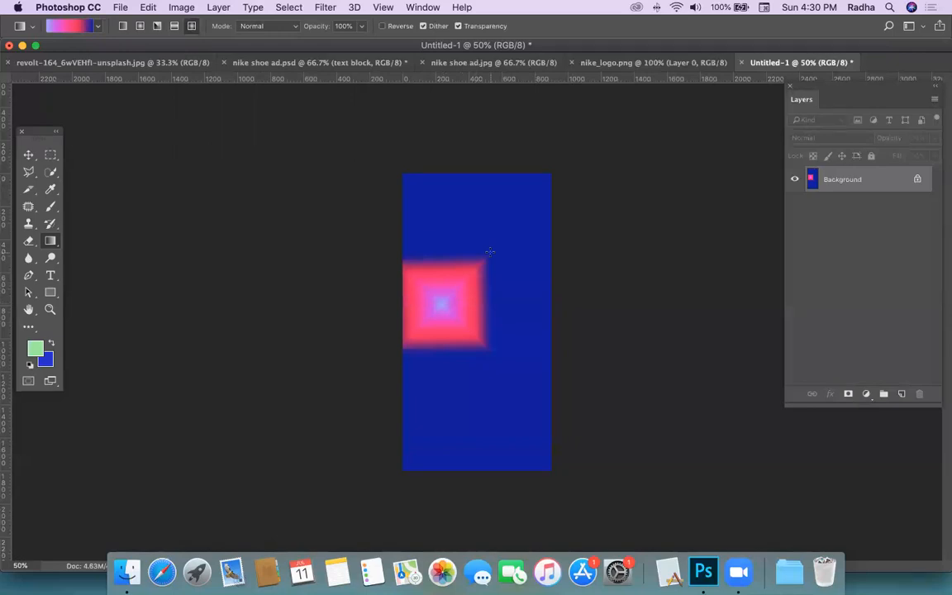
{"action": "key", "text": "super+z"}
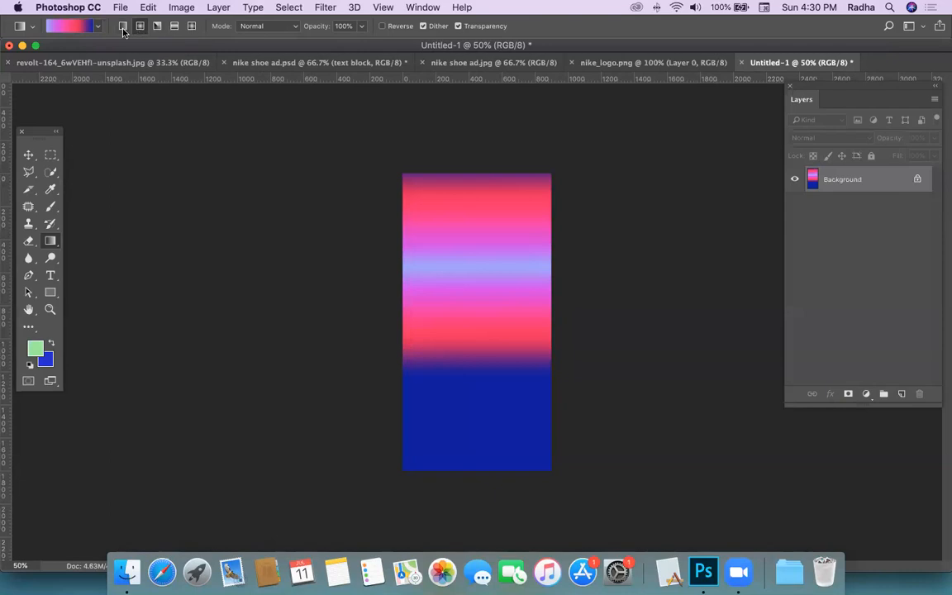
Step: Remove the magenta and pinkish red color stops from the gradient, leaving the lavender and dark blue ends, and accept it
{"action": "left_click", "coordinate": [63, 27]}
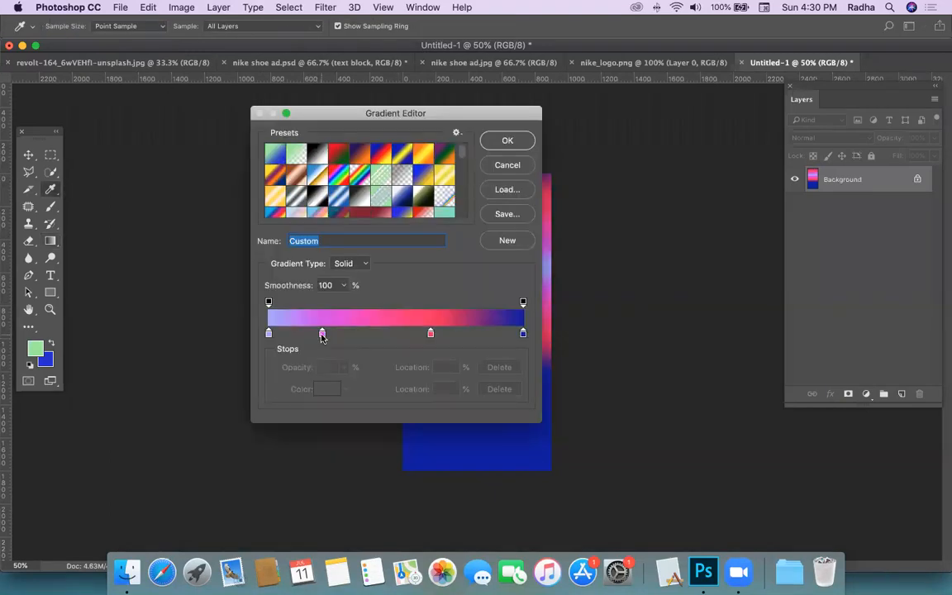
{"action": "left_click", "coordinate": [323, 335]}
{"action": "left_click_drag", "start_coordinate": [322, 334], "coordinate": [342, 480]}
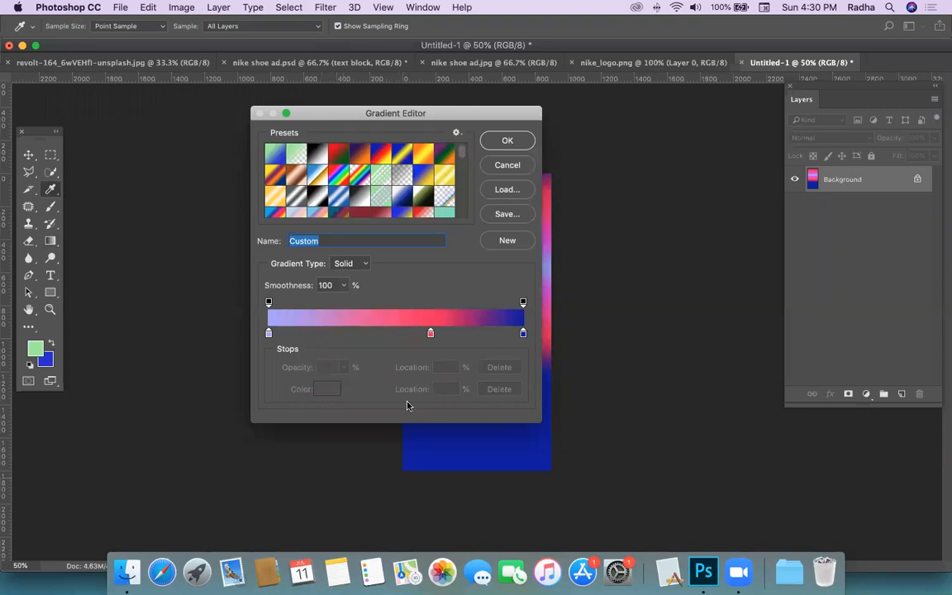
{"action": "left_click", "coordinate": [430, 333]}
{"action": "left_click_drag", "start_coordinate": [430, 333], "coordinate": [435, 472]}
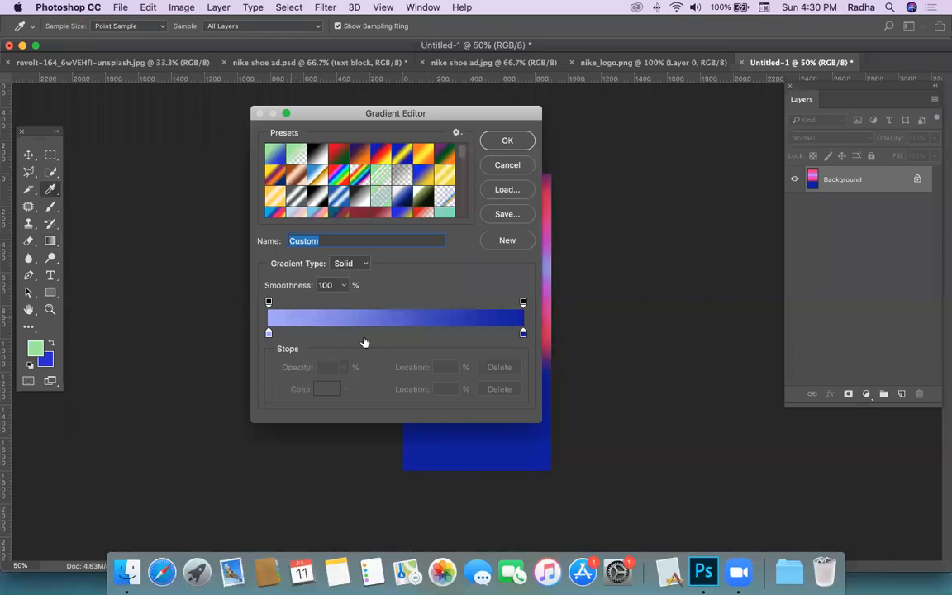
{"action": "left_click", "coordinate": [502, 141]}
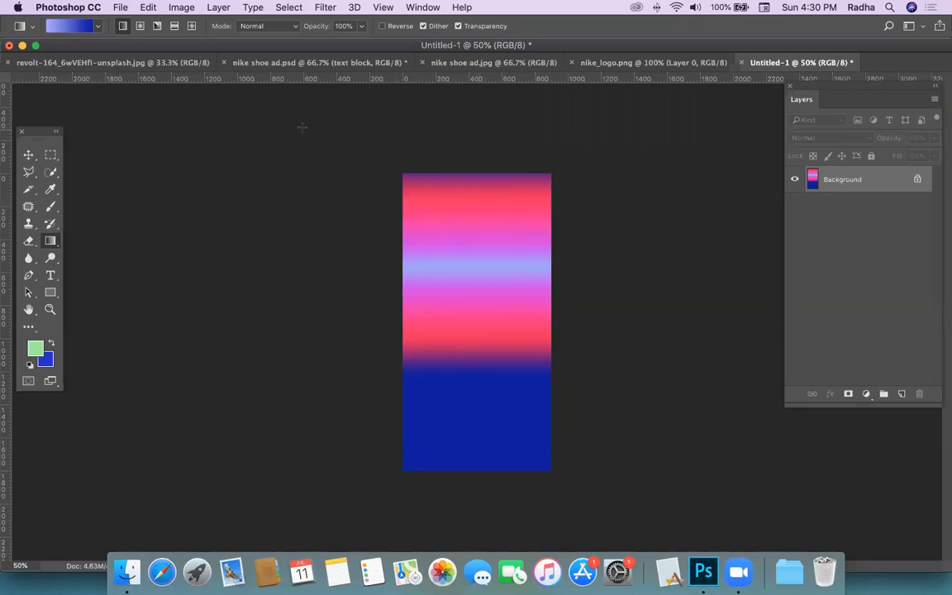
Step: Fill the Background with the black-and-white diagonal stripe pattern using the Fill command
{"action": "left_click", "coordinate": [148, 8]}
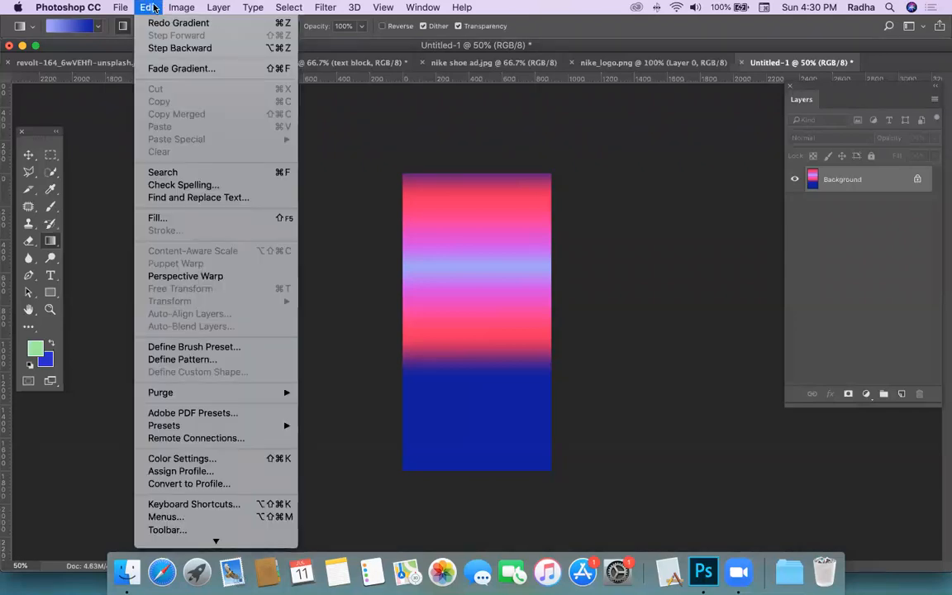
{"action": "left_click", "coordinate": [176, 218]}
{"action": "left_click", "coordinate": [439, 206]}
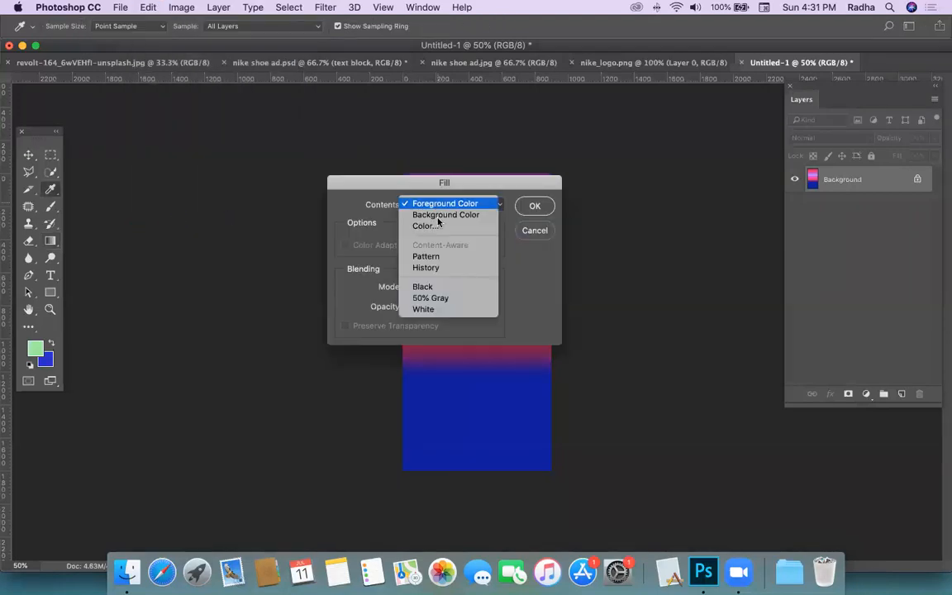
{"action": "left_click", "coordinate": [430, 257]}
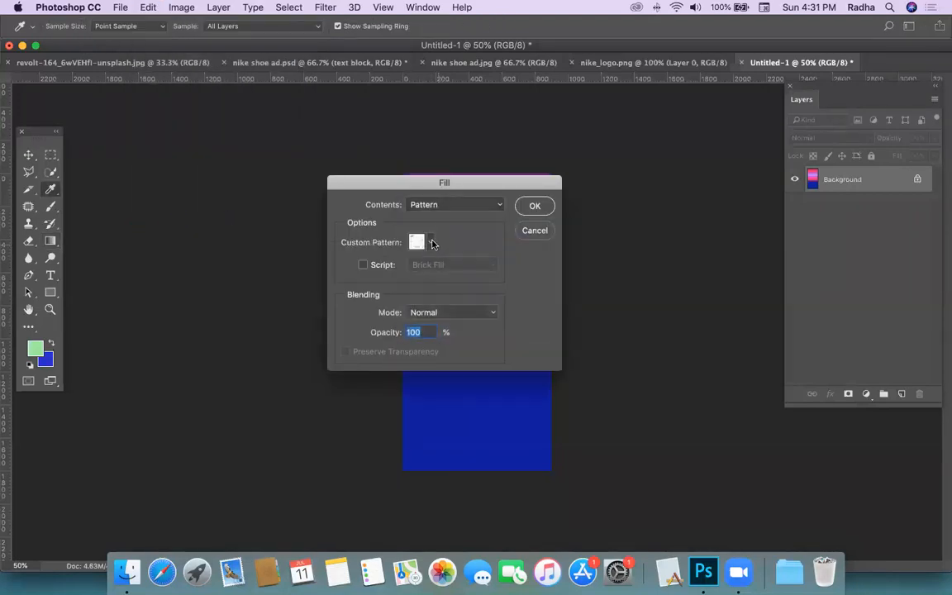
{"action": "left_click", "coordinate": [429, 242]}
{"action": "left_click_drag", "start_coordinate": [474, 275], "coordinate": [482, 337]}
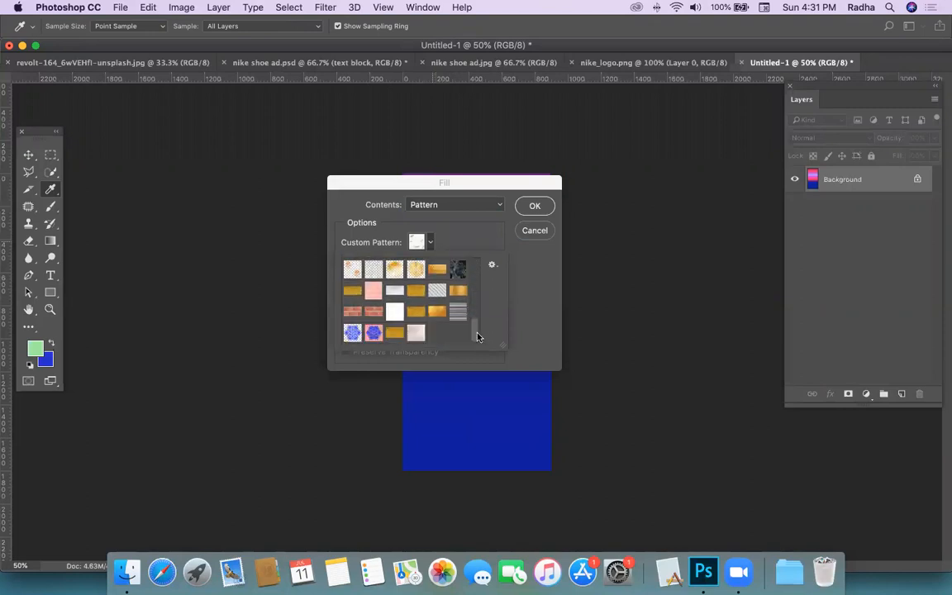
{"action": "scroll", "coordinate": [421, 296], "scroll_direction": "up", "scroll_amount": 3}
{"action": "left_click", "coordinate": [352, 313]}
{"action": "left_click", "coordinate": [535, 206]}
{"action": "left_click", "coordinate": [534, 206]}
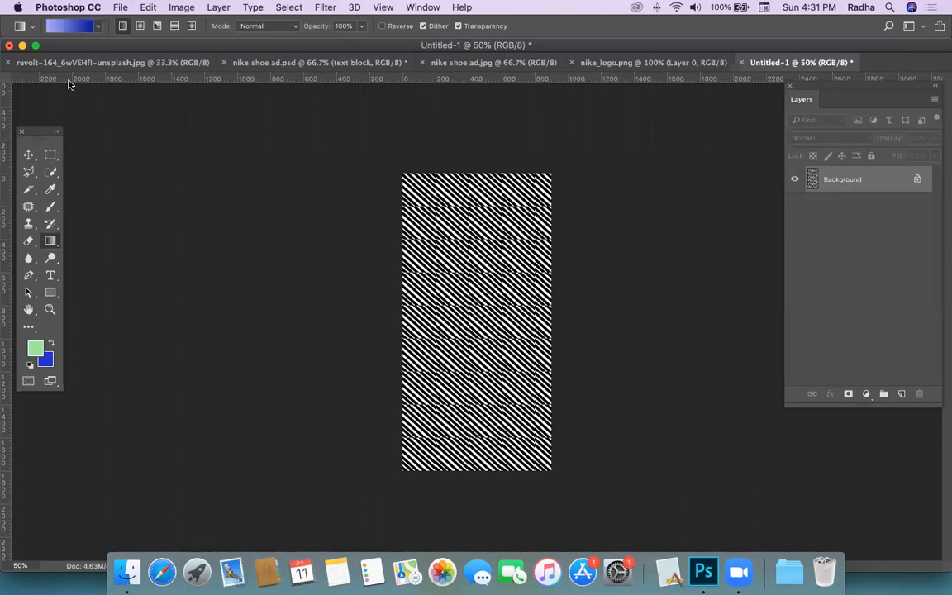
Step: Fill the Background with the dark green textured pattern at Normal mode and 100% opacity
{"action": "left_click", "coordinate": [148, 8]}
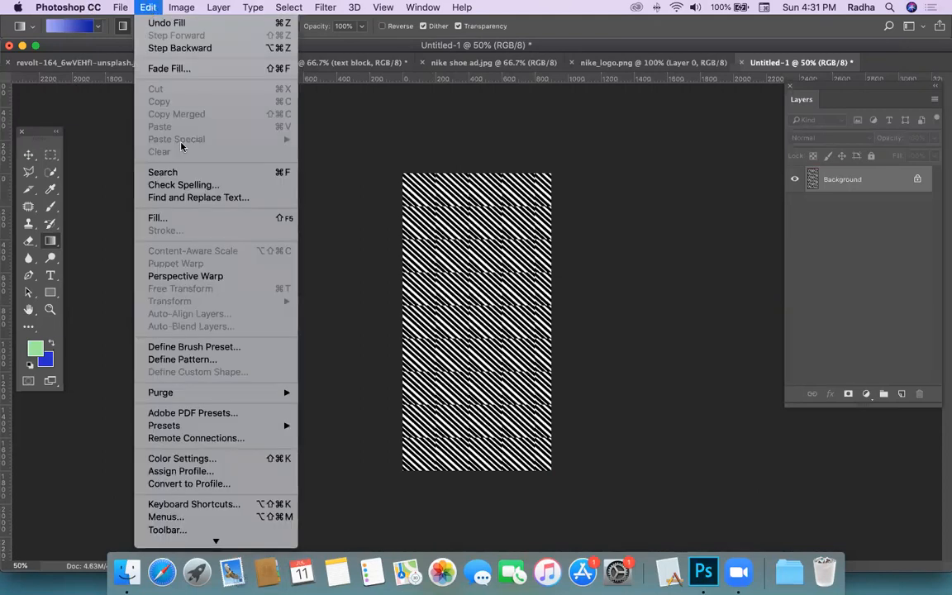
{"action": "left_click", "coordinate": [169, 218]}
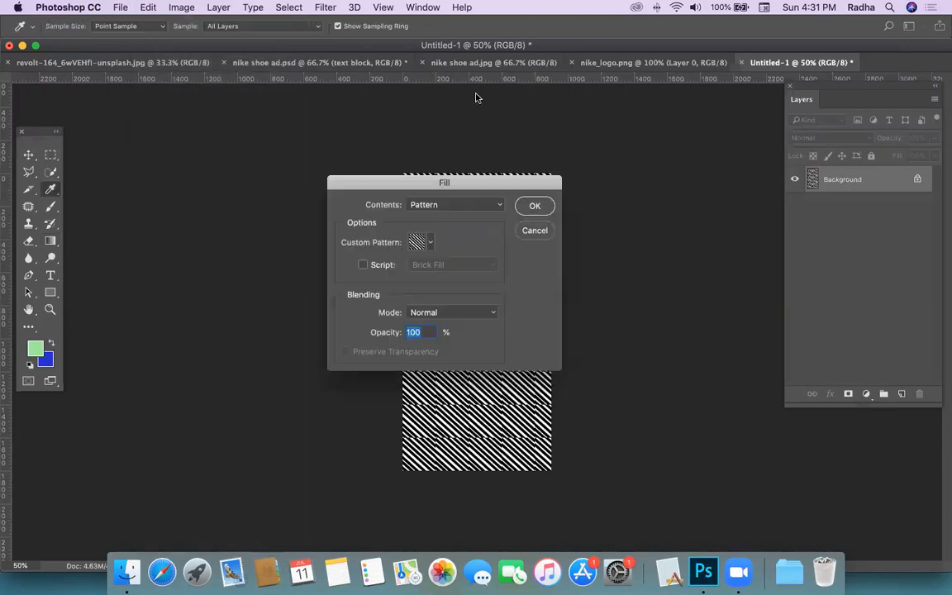
{"action": "left_click", "coordinate": [449, 207]}
{"action": "left_click", "coordinate": [396, 199]}
{"action": "left_click", "coordinate": [429, 244]}
{"action": "scroll", "coordinate": [407, 303], "scroll_direction": "up", "scroll_amount": 3}
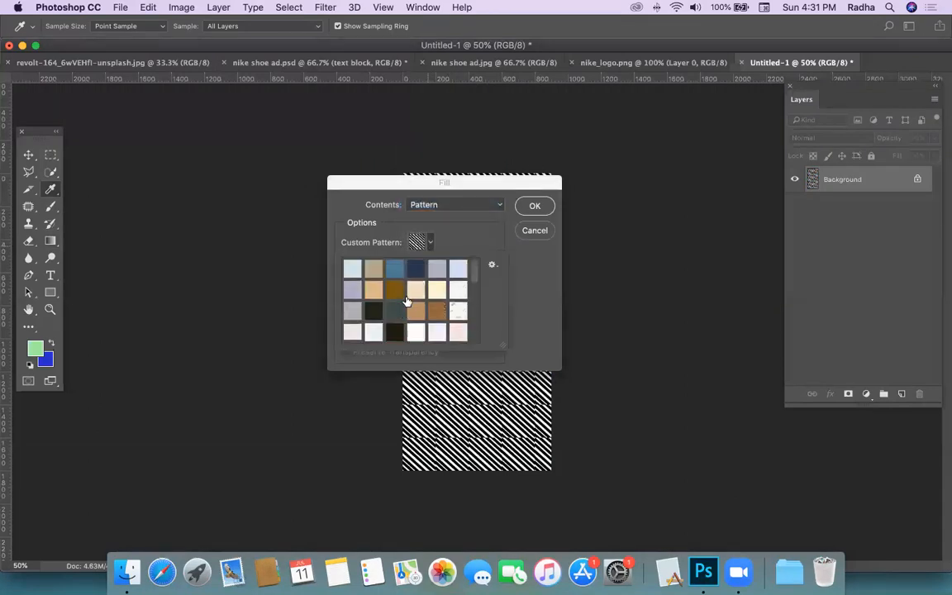
{"action": "left_click", "coordinate": [396, 311]}
{"action": "left_click", "coordinate": [536, 212]}
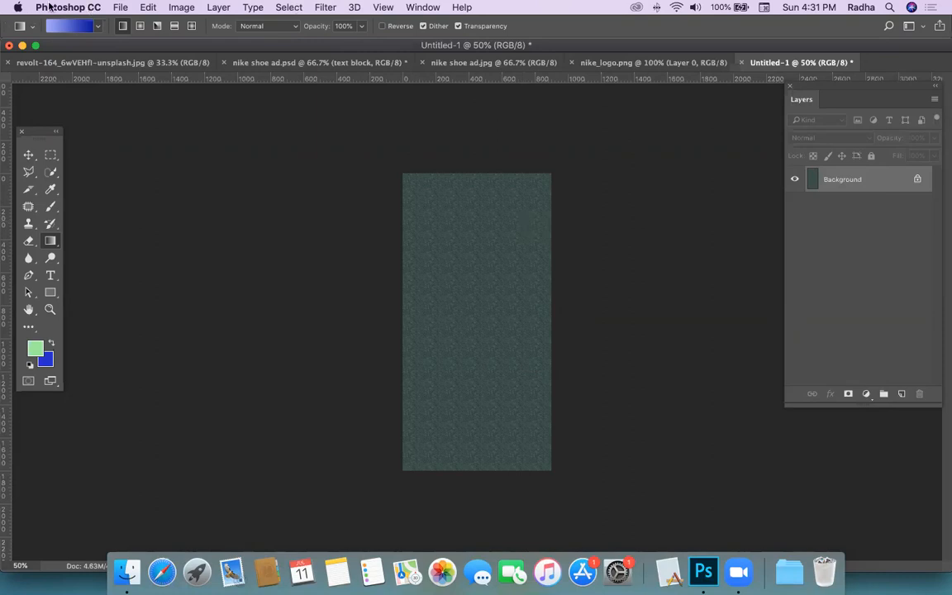
Step: Fill the Background with the light green foreground color and a new layer above it with the blue background color
{"action": "left_click", "coordinate": [148, 8]}
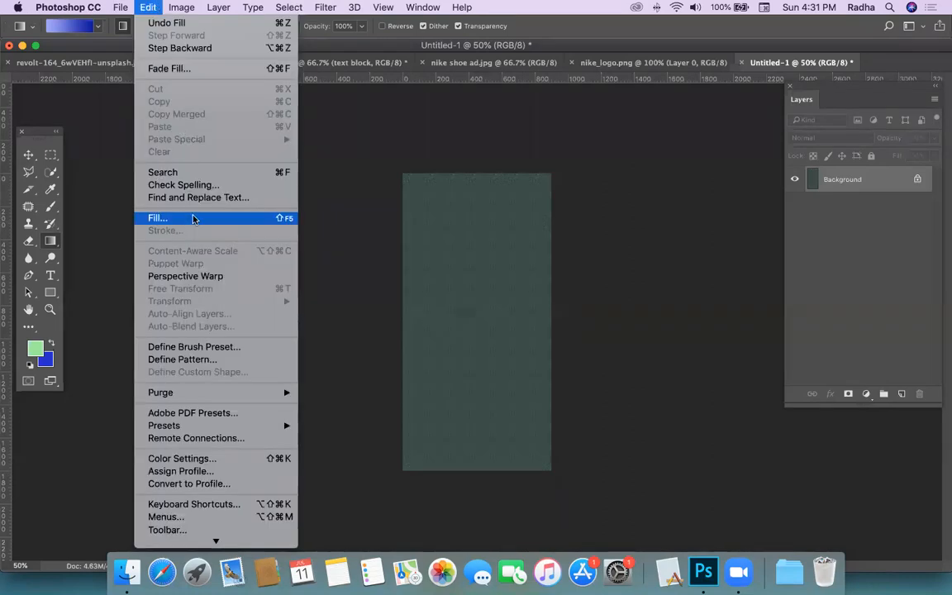
{"action": "left_click", "coordinate": [627, 3]}
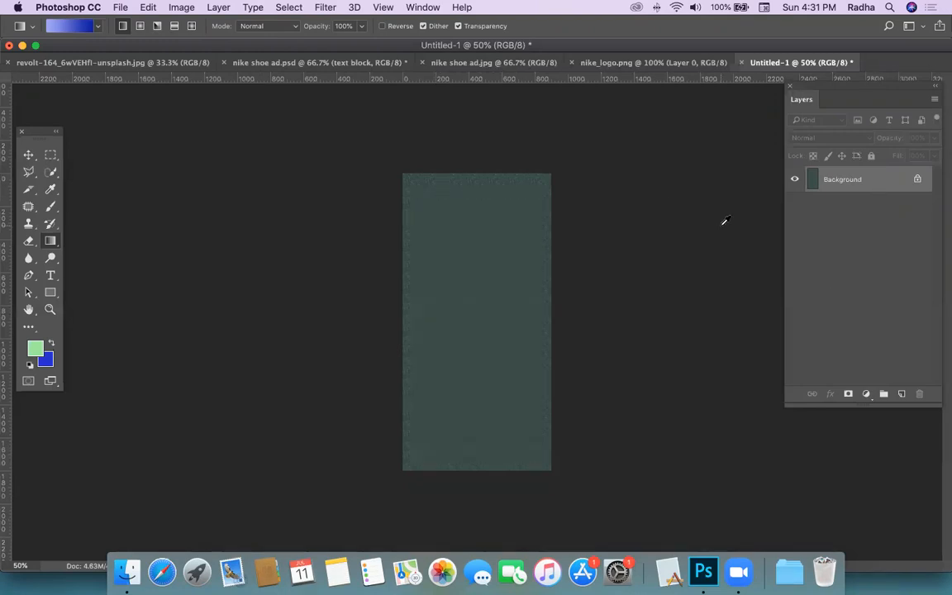
{"action": "key", "text": "alt+BackSpace"}
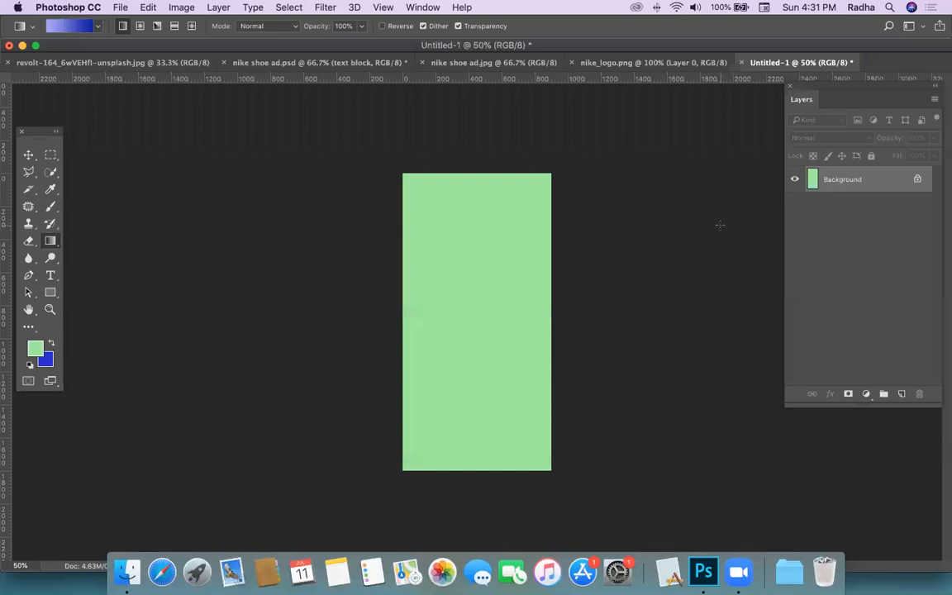
{"action": "left_click", "coordinate": [901, 394]}
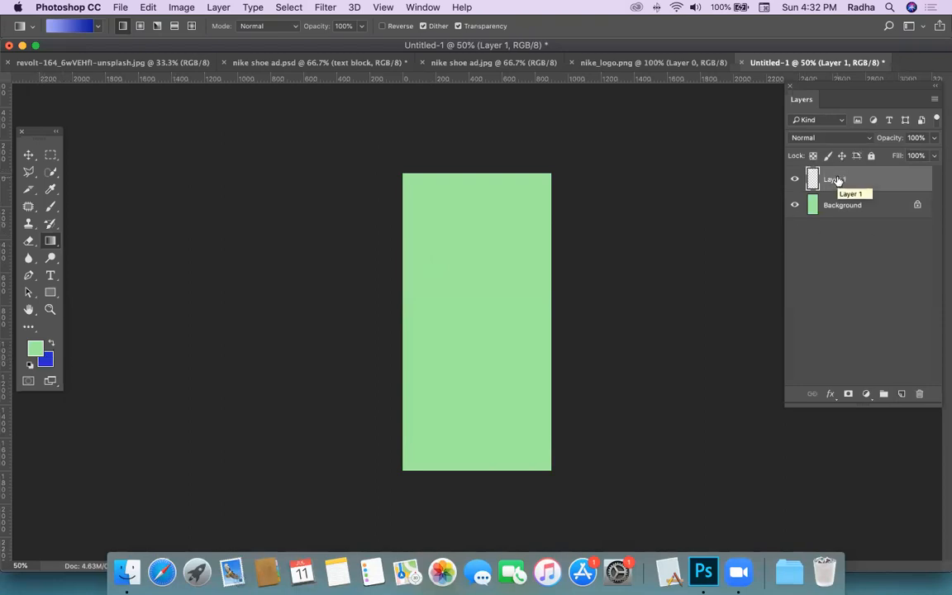
{"action": "key", "text": "super+BackSpace"}
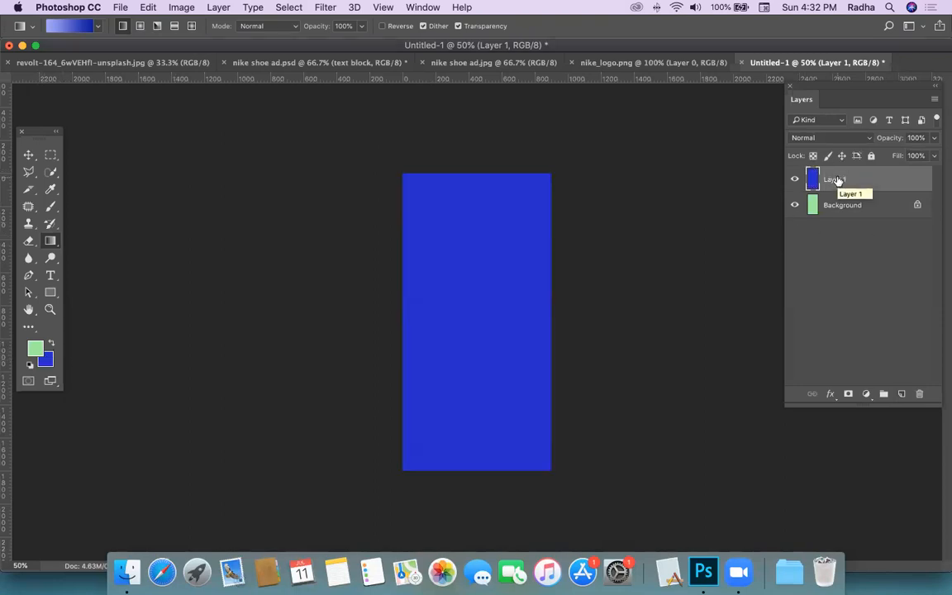
Step: Convert the Background into a regular layer named bg1 and rename the blue layer bg2
{"action": "double_click", "coordinate": [840, 207]}
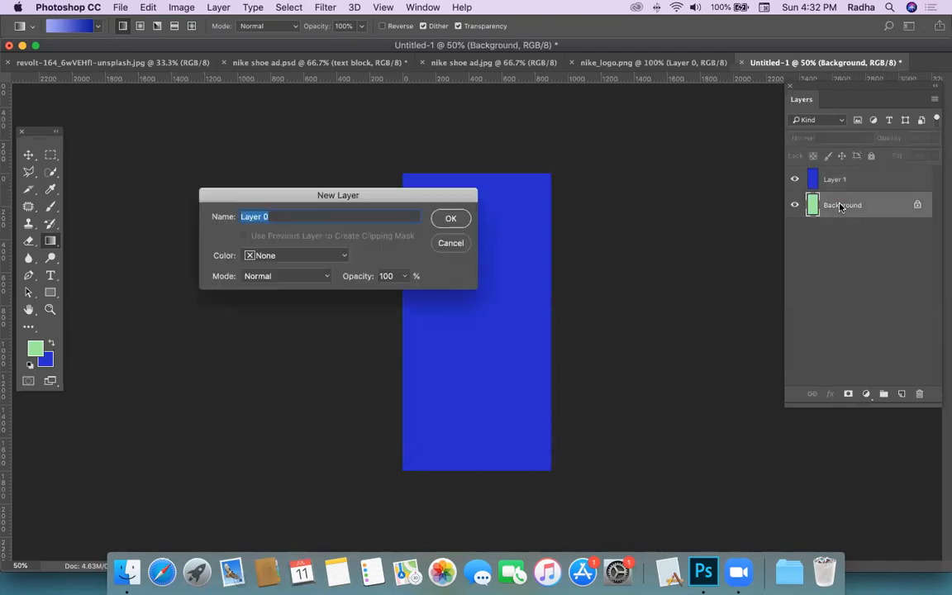
{"action": "type", "text": "bg1"}
{"action": "left_click", "coordinate": [446, 219]}
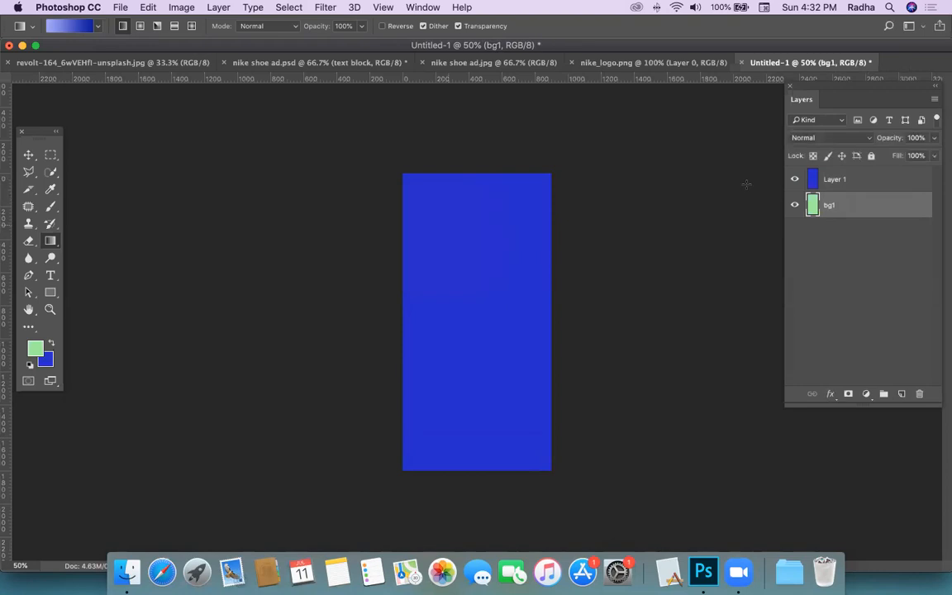
{"action": "double_click", "coordinate": [835, 181]}
{"action": "type", "text": "bg2"}
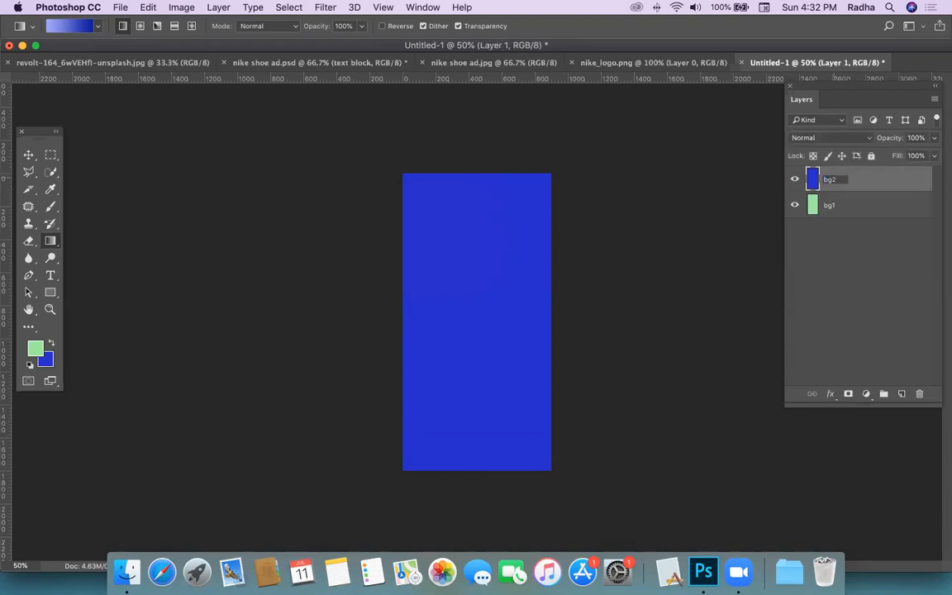
{"action": "left_click", "coordinate": [855, 253]}
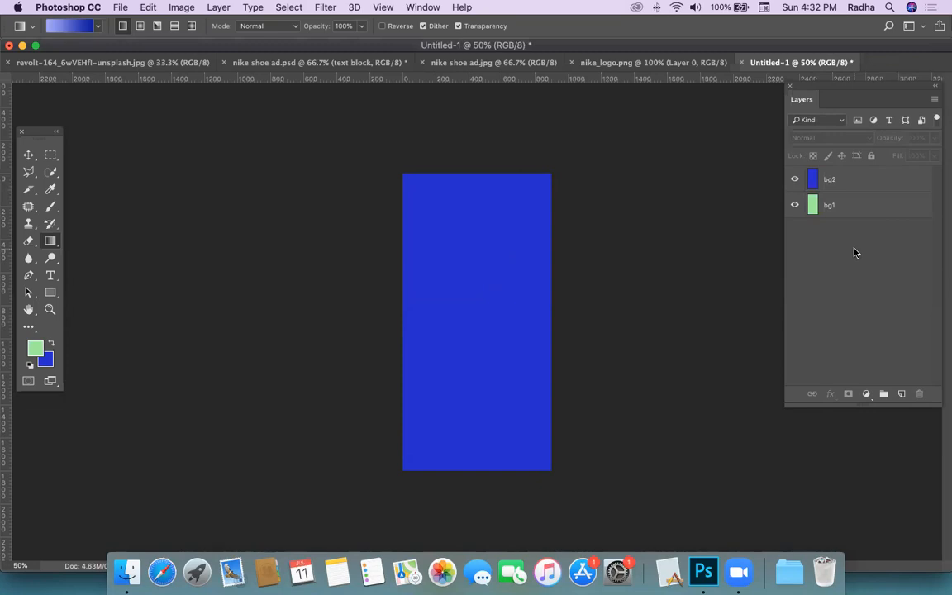
Step: Add a new layer above bg2 and fill it with the blue radial gradient from the upper middle past the canvas's upper-right corner
{"action": "left_click", "coordinate": [903, 395]}
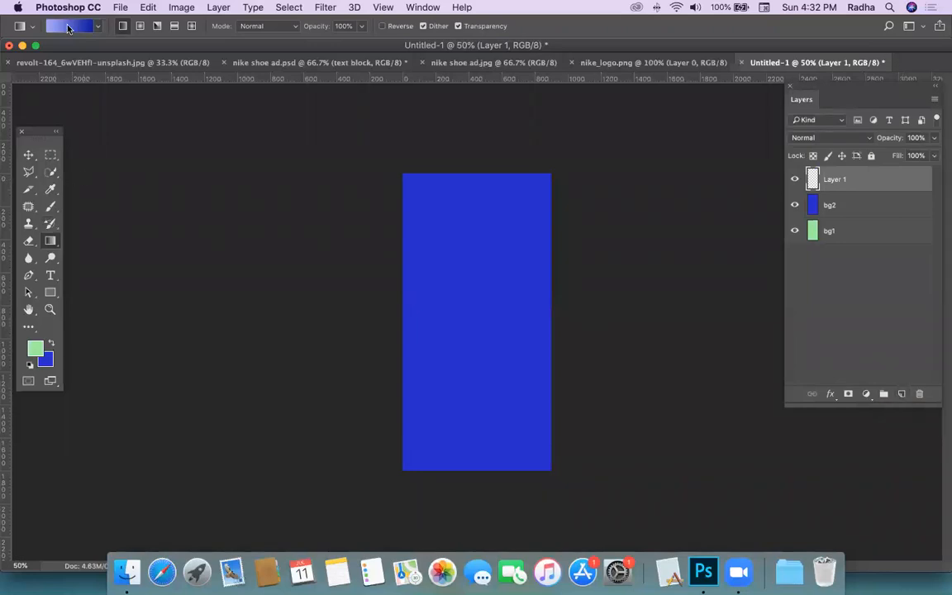
{"action": "left_click", "coordinate": [140, 26]}
{"action": "left_click_drag", "start_coordinate": [468, 264], "coordinate": [562, 179]}
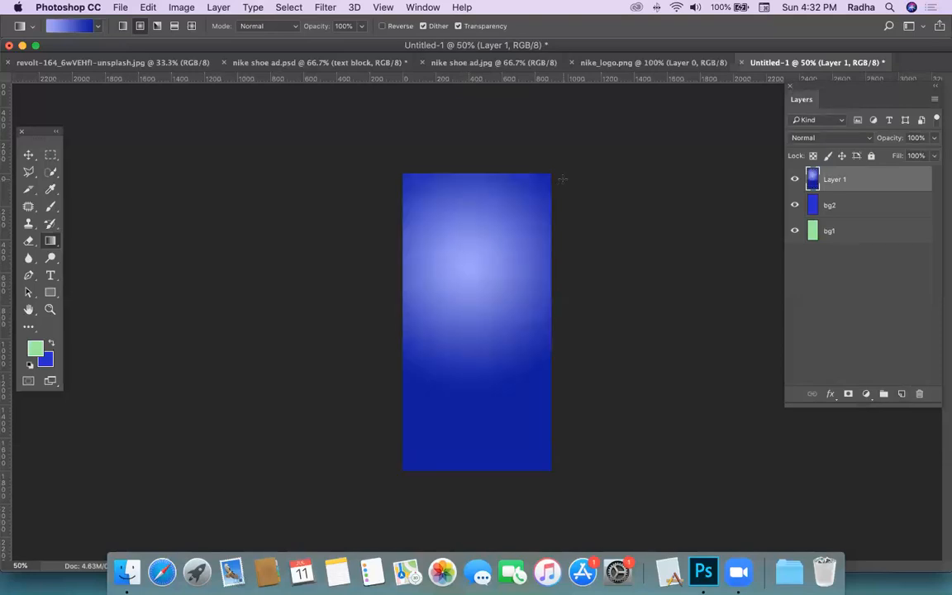
{"action": "left_click_drag", "start_coordinate": [474, 269], "coordinate": [600, 157]}
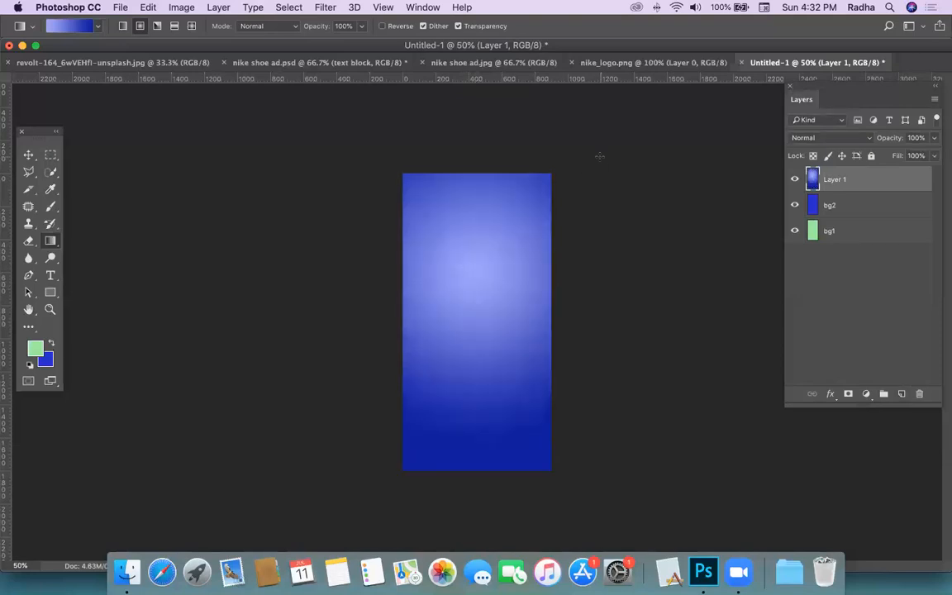
Step: Rename the layer holding the radial gradient as gradient
{"action": "double_click", "coordinate": [832, 180]}
{"action": "type", "text": "gradient"}
{"action": "key", "text": "Return"}
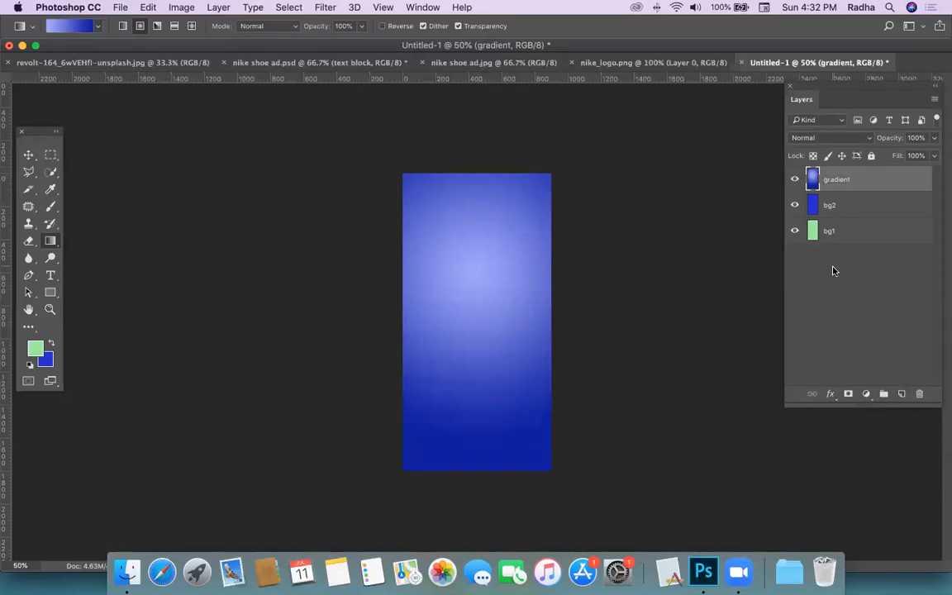
Step: Add another new layer at the top named bg4 and rename the gradient layer gradient bg3
{"action": "left_click", "coordinate": [901, 393]}
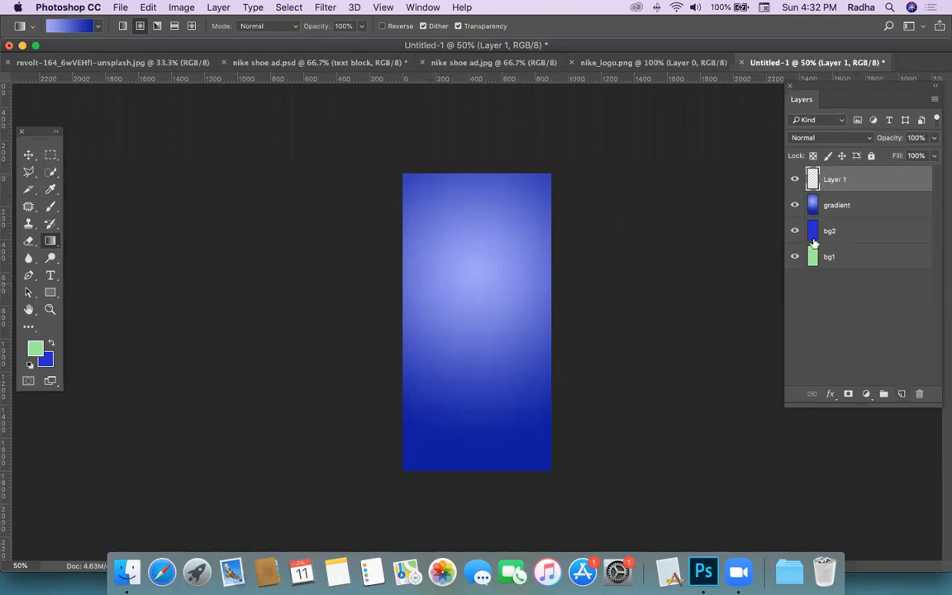
{"action": "double_click", "coordinate": [838, 205]}
{"action": "key", "text": "Right"}
{"action": "type", "text": "b"}
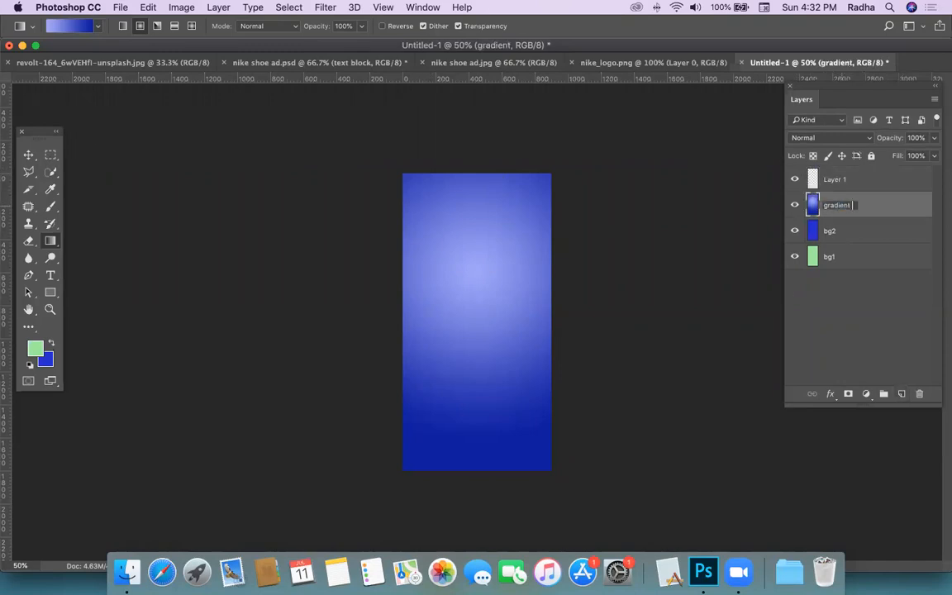
{"action": "type", "text": "g3"}
{"action": "key", "text": "Return"}
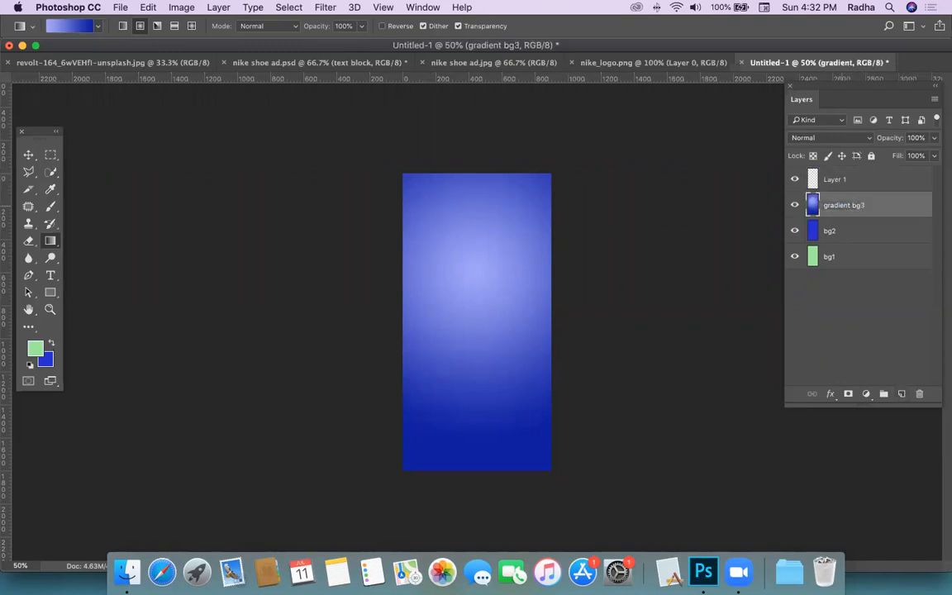
{"action": "double_click", "coordinate": [835, 179]}
{"action": "type", "text": "b"}
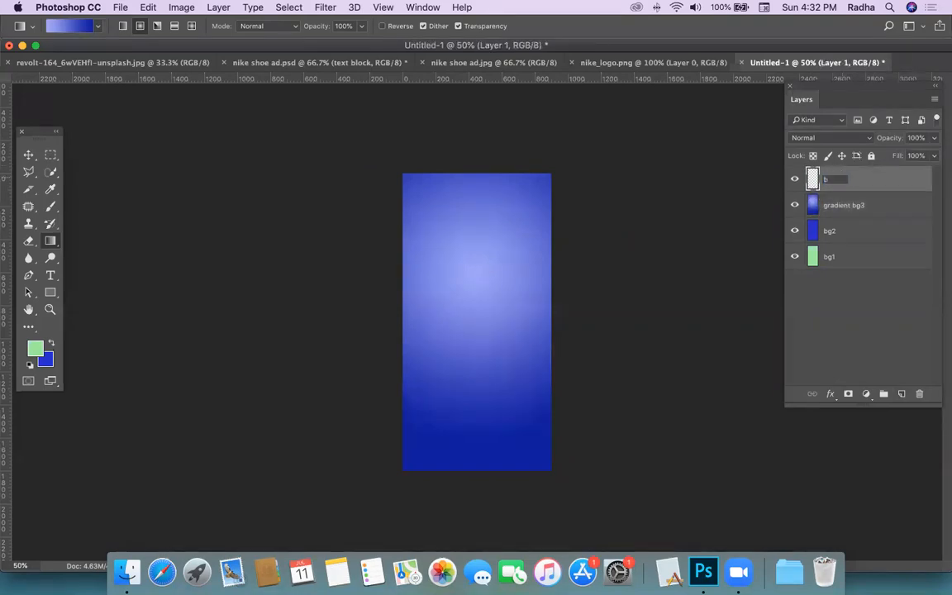
{"action": "left_click", "coordinate": [860, 304]}
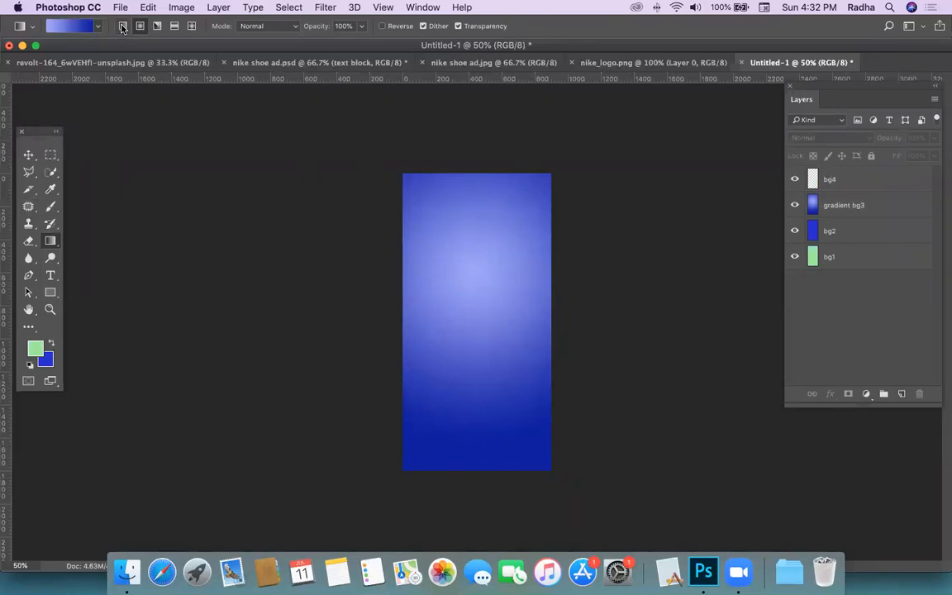
Step: Open the gradient for editing and change its end colour stop to dark red 970202
{"action": "left_click", "coordinate": [73, 27]}
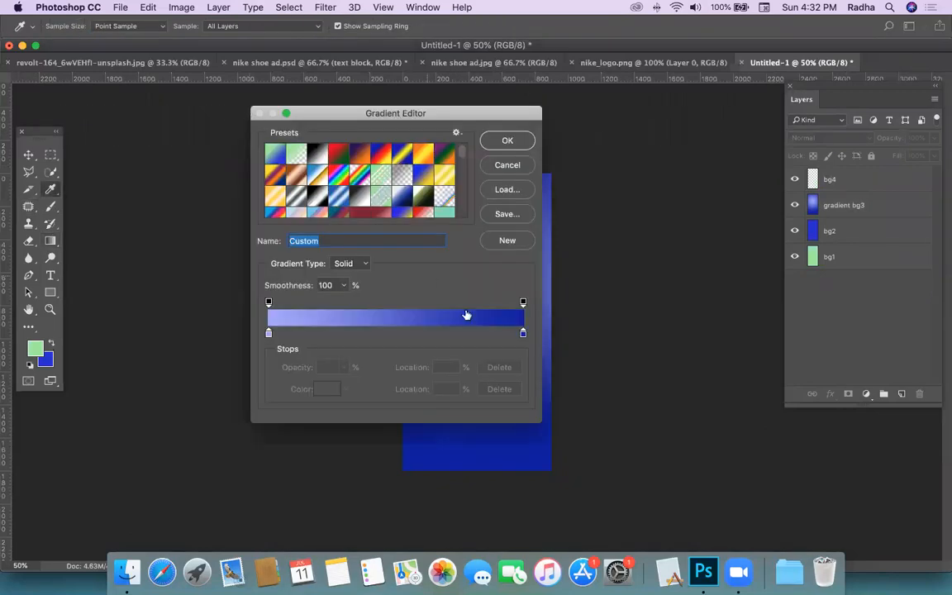
{"action": "double_click", "coordinate": [523, 334]}
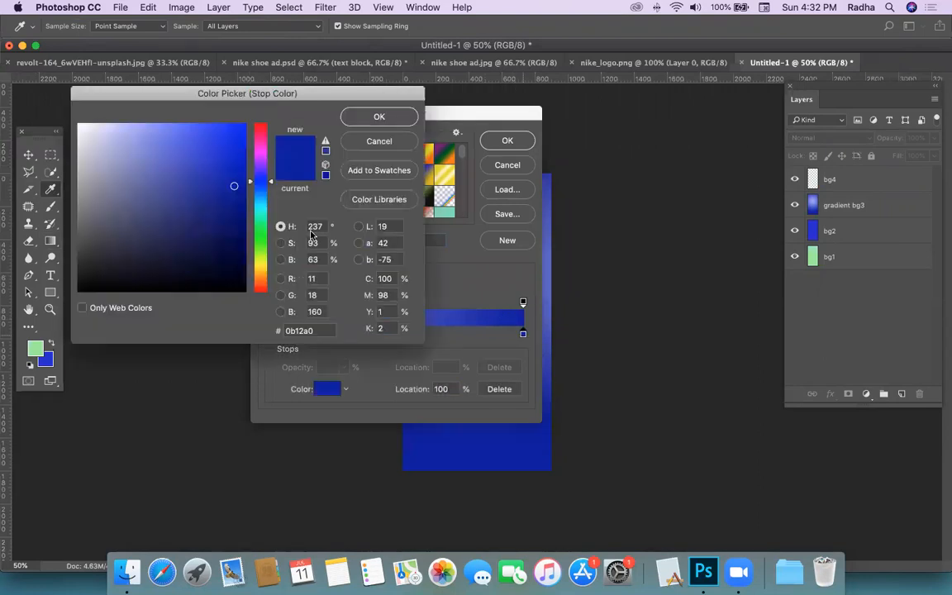
{"action": "mouse_move", "coordinate": [260, 142]}
{"action": "left_mouse_down"}
{"action": "mouse_move", "coordinate": [261, 124]}
{"action": "mouse_move", "coordinate": [243, 192]}
{"action": "left_mouse_up"}
{"action": "left_click", "coordinate": [246, 124]}
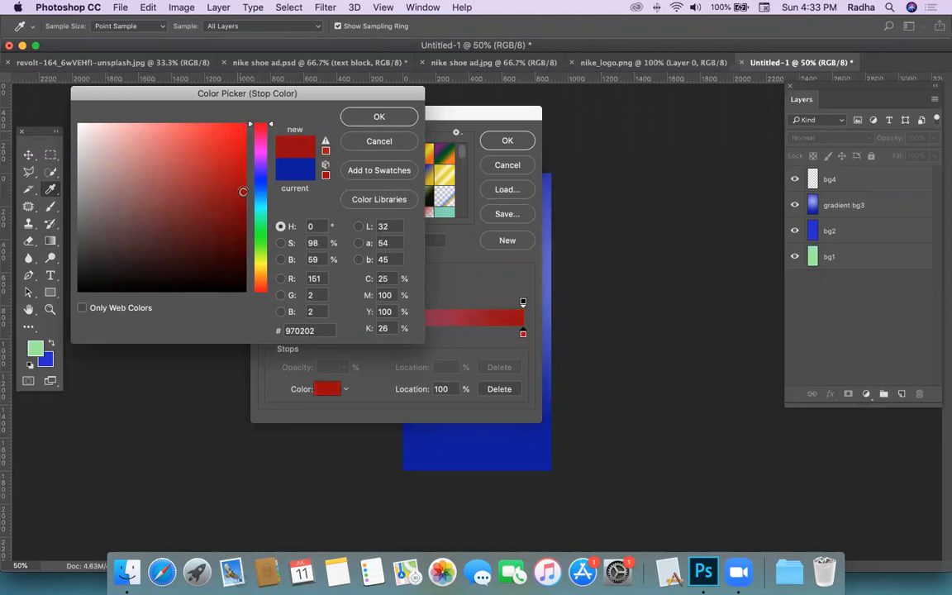
{"action": "left_click", "coordinate": [363, 121]}
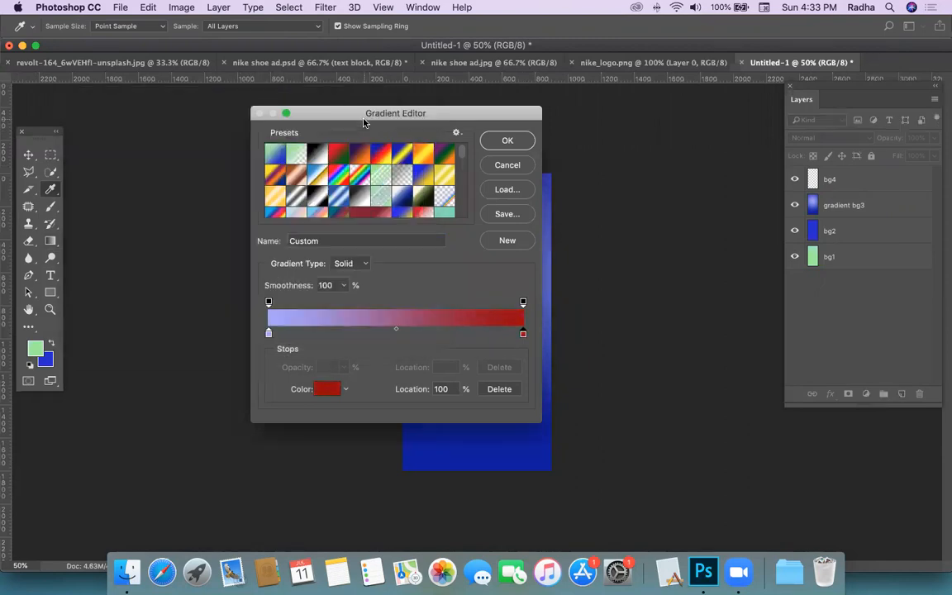
Step: Change the gradient's starting colour stop to bright red f93b3b and accept the gradient
{"action": "double_click", "coordinate": [268, 333]}
{"action": "left_click_drag", "start_coordinate": [260, 180], "coordinate": [260, 122]}
{"action": "mouse_move", "coordinate": [188, 129]}
{"action": "left_mouse_down"}
{"action": "mouse_move", "coordinate": [177, 116]}
{"action": "mouse_move", "coordinate": [187, 116]}
{"action": "left_mouse_up"}
{"action": "left_click", "coordinate": [378, 116]}
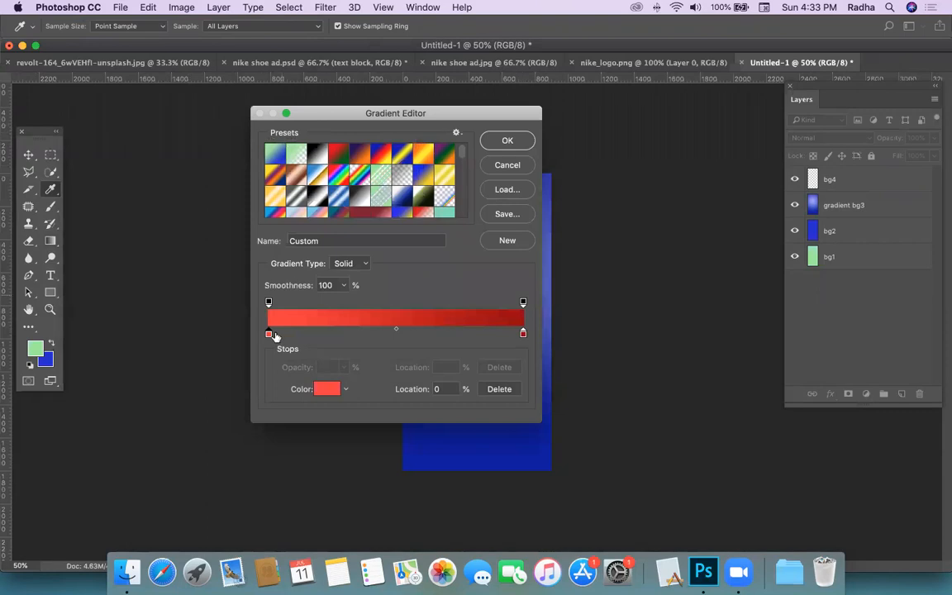
{"action": "left_click", "coordinate": [504, 141]}
Step: Fill the bg4 layer with the red radial gradient running from the upper middle past the canvas's upper-right corner
{"action": "left_click", "coordinate": [139, 26]}
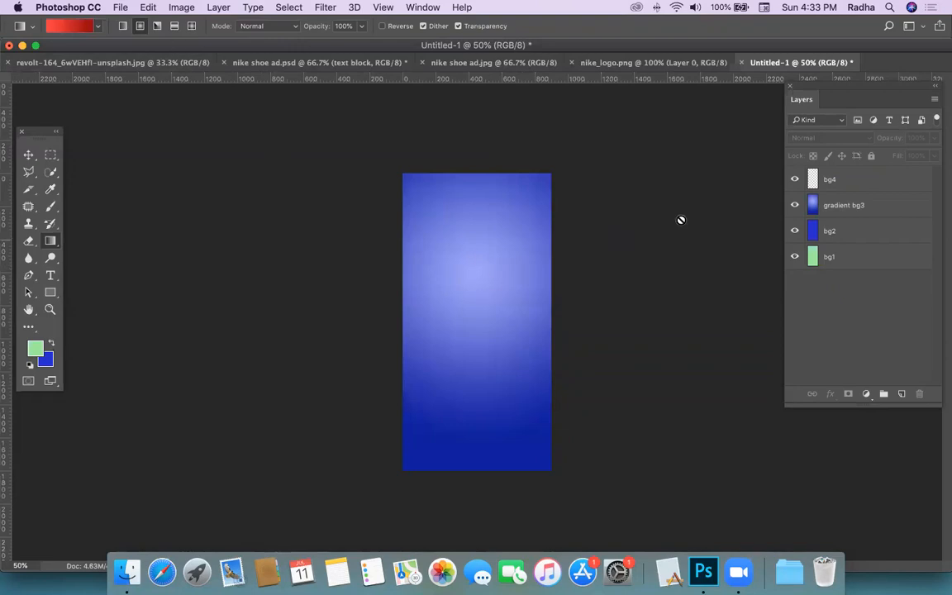
{"action": "left_click", "coordinate": [831, 179]}
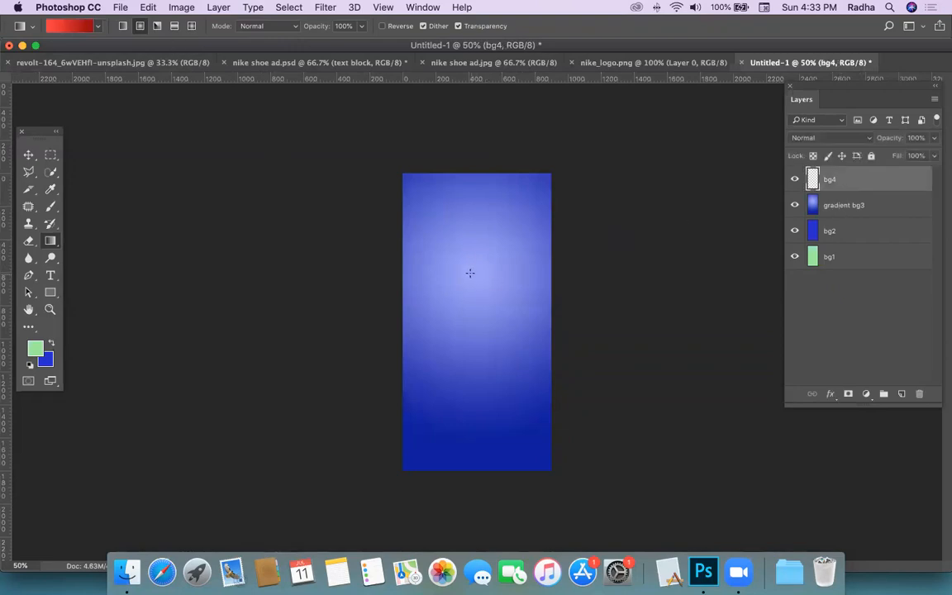
{"action": "left_click_drag", "start_coordinate": [514, 235], "coordinate": [583, 170]}
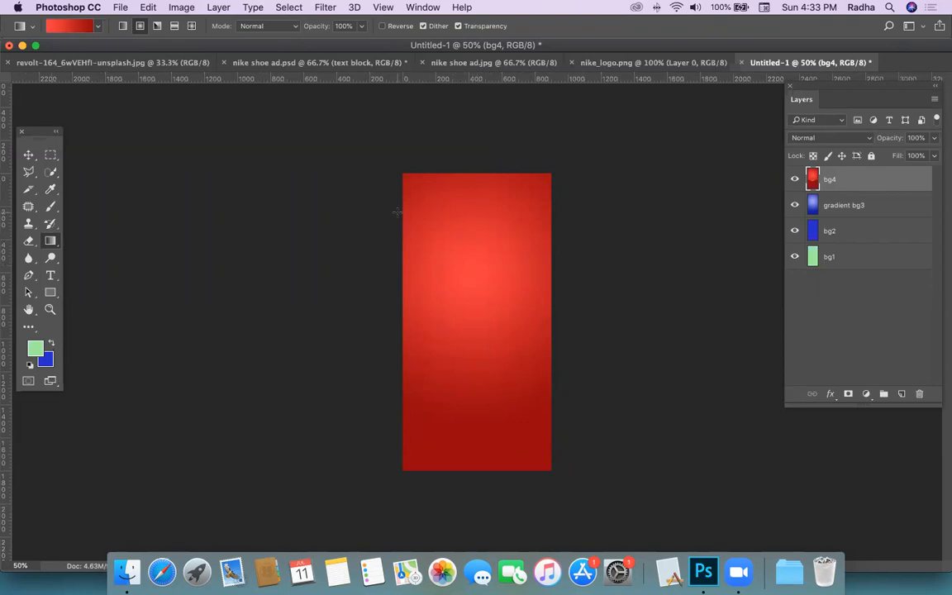
Step: Lighten the gradient's starting colour to salmon pink and refill bg4 with the radial gradient from the upper middle past the canvas's top edge
{"action": "left_click", "coordinate": [70, 26]}
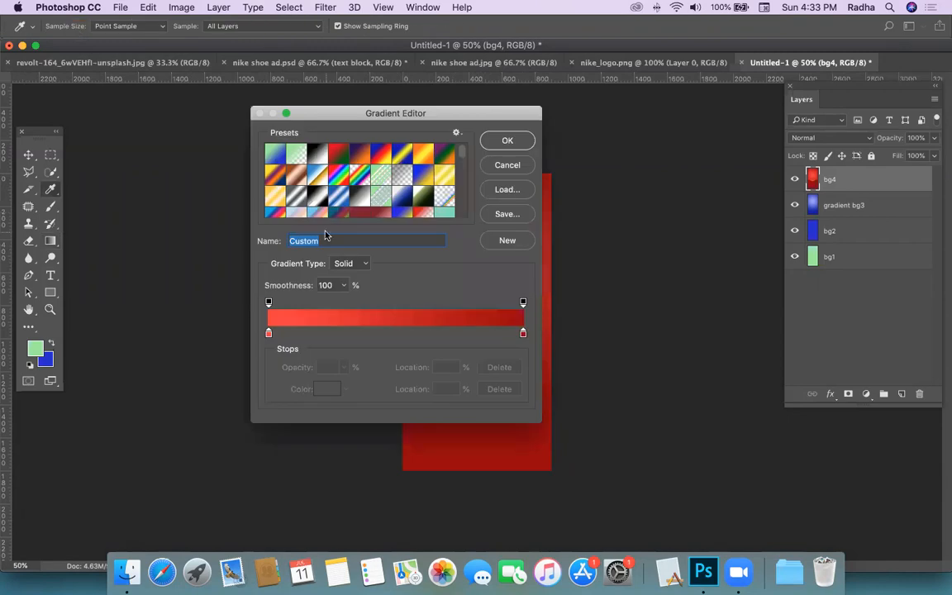
{"action": "double_click", "coordinate": [269, 334]}
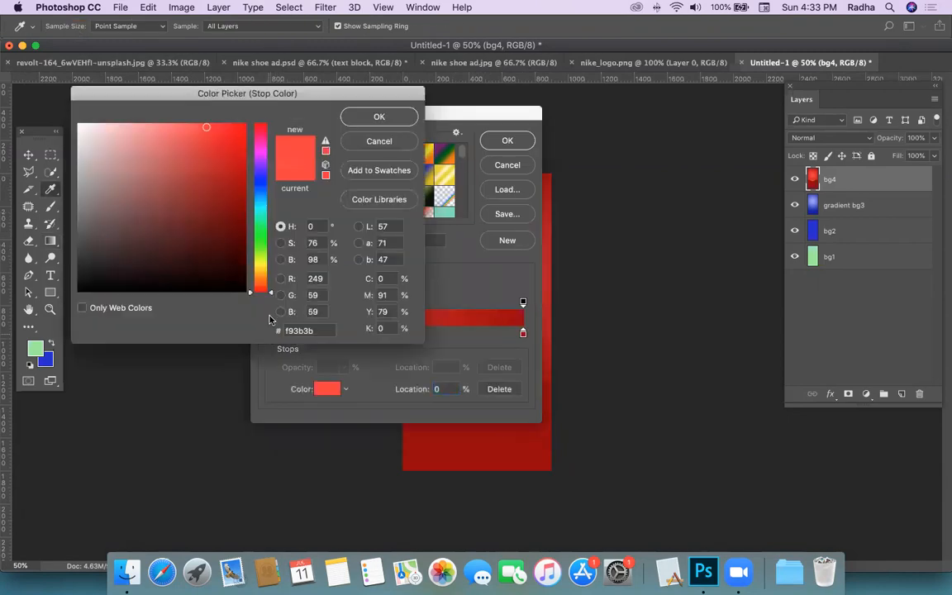
{"action": "left_click", "coordinate": [157, 126]}
{"action": "left_click", "coordinate": [379, 117]}
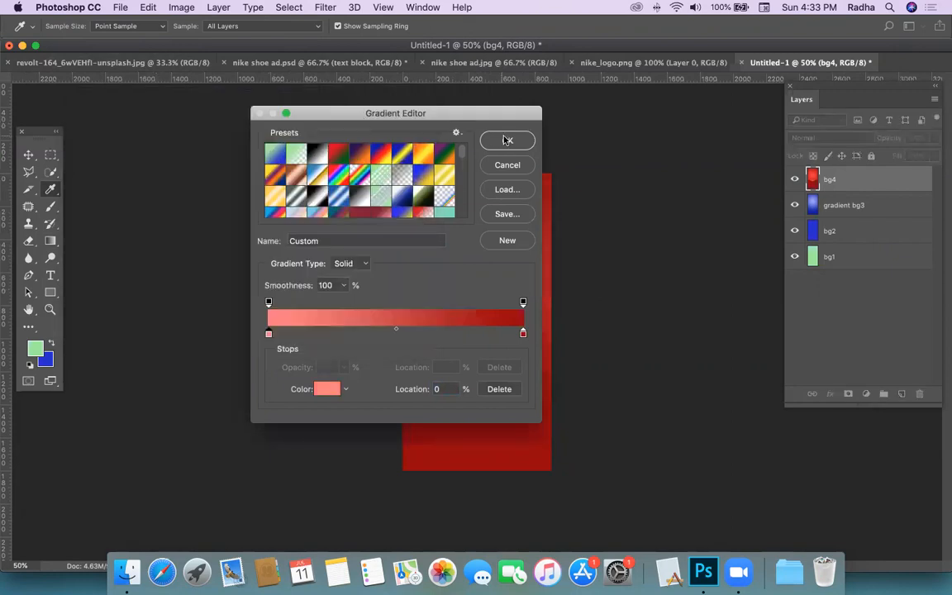
{"action": "left_click", "coordinate": [507, 140]}
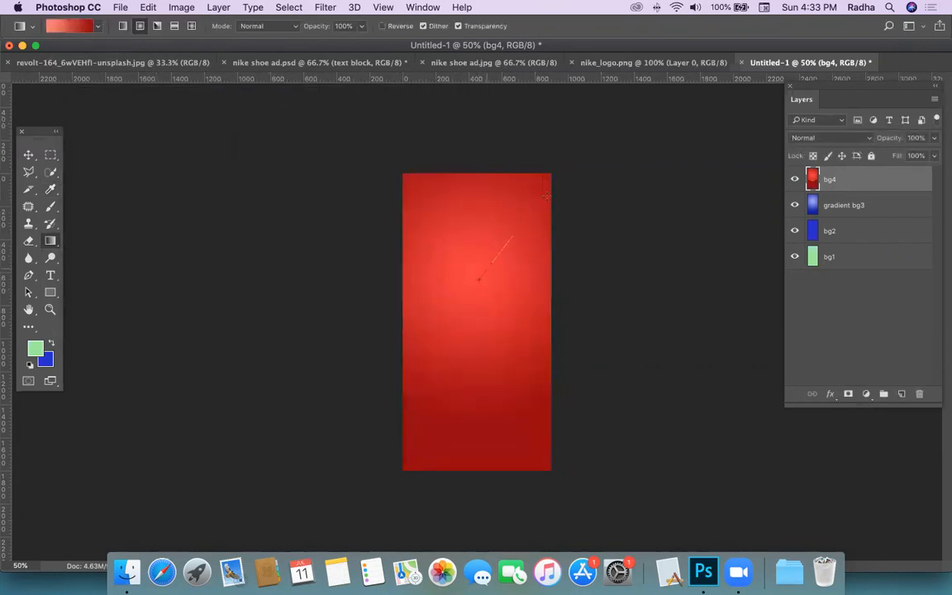
{"action": "left_click_drag", "start_coordinate": [545, 195], "coordinate": [548, 193]}
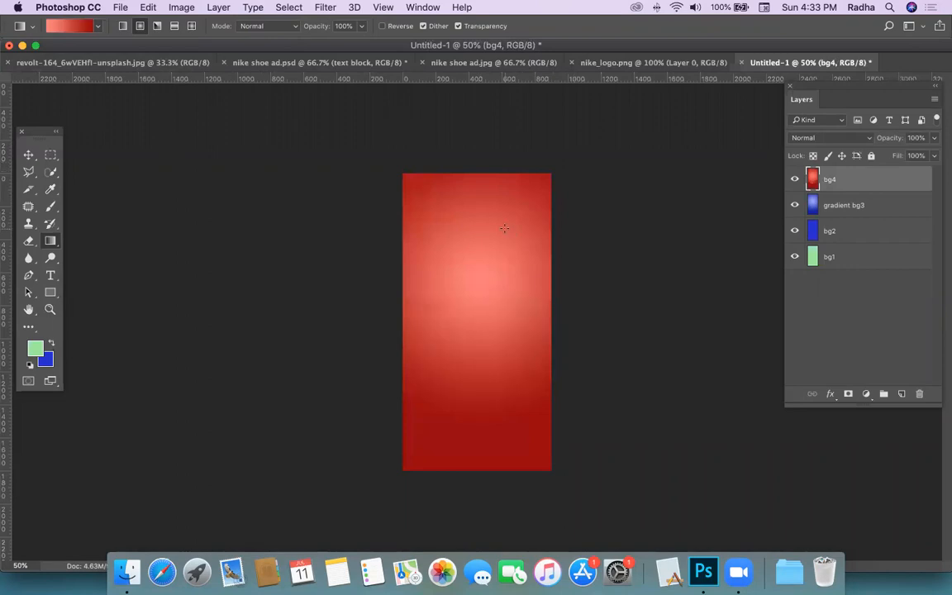
{"action": "left_click_drag", "start_coordinate": [478, 269], "coordinate": [533, 145]}
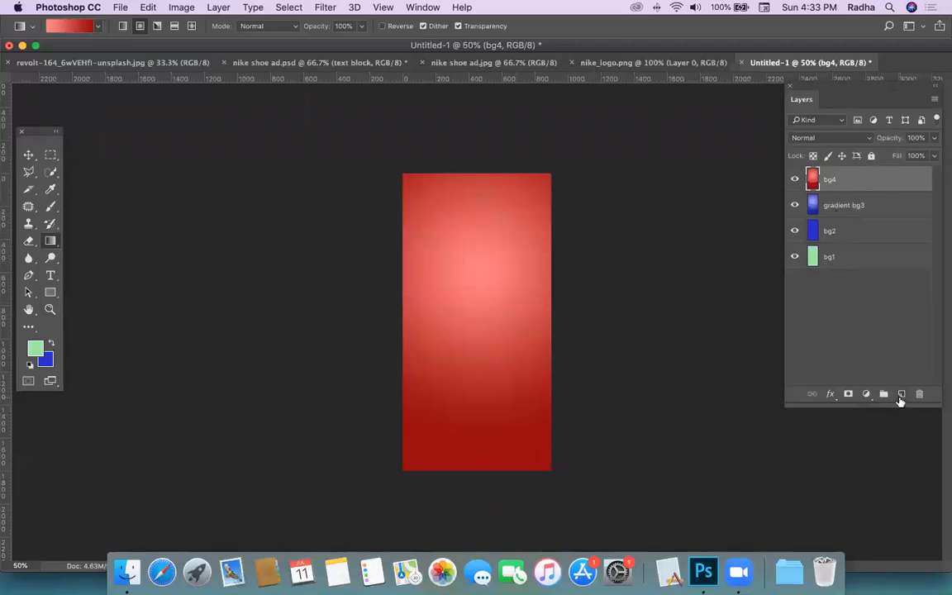
Step: Add a new layer above bg4 and name it bg5
{"action": "left_click", "coordinate": [901, 394]}
{"action": "double_click", "coordinate": [834, 178]}
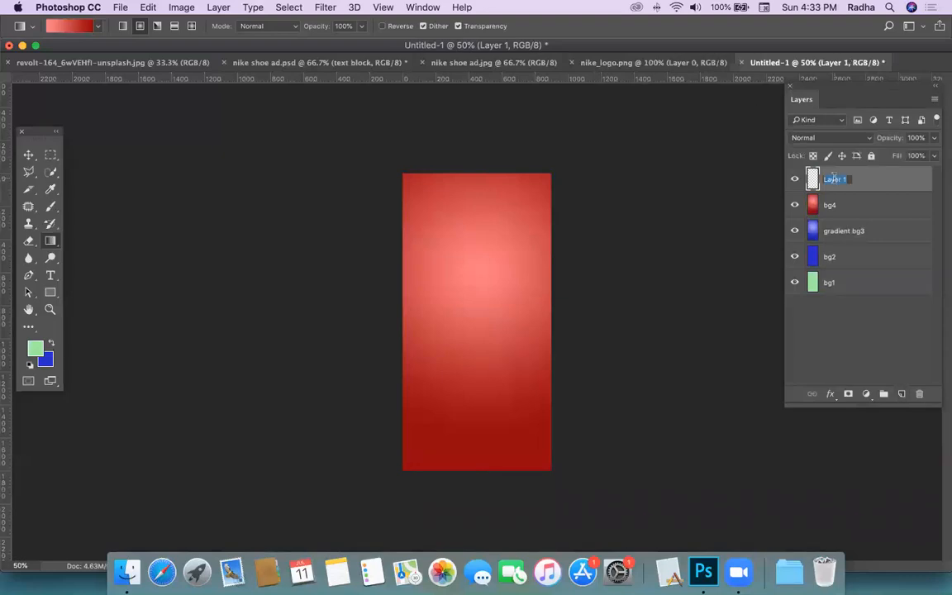
{"action": "type", "text": "bg5"}
{"action": "left_click", "coordinate": [845, 309]}
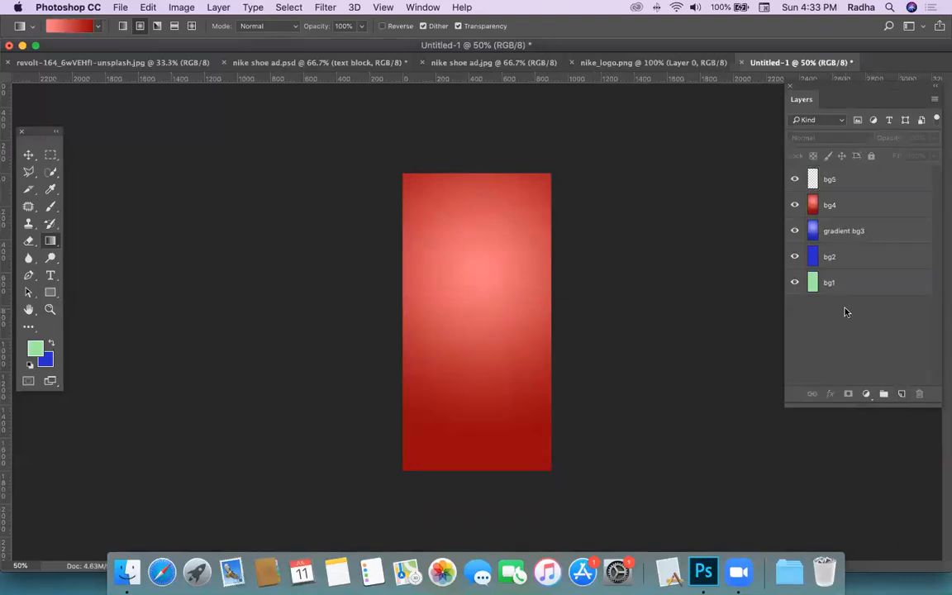
Step: Fill the bg5 layer with the white grey-flecked custom pattern in Normal mode at 100% opacity
{"action": "left_click", "coordinate": [149, 8]}
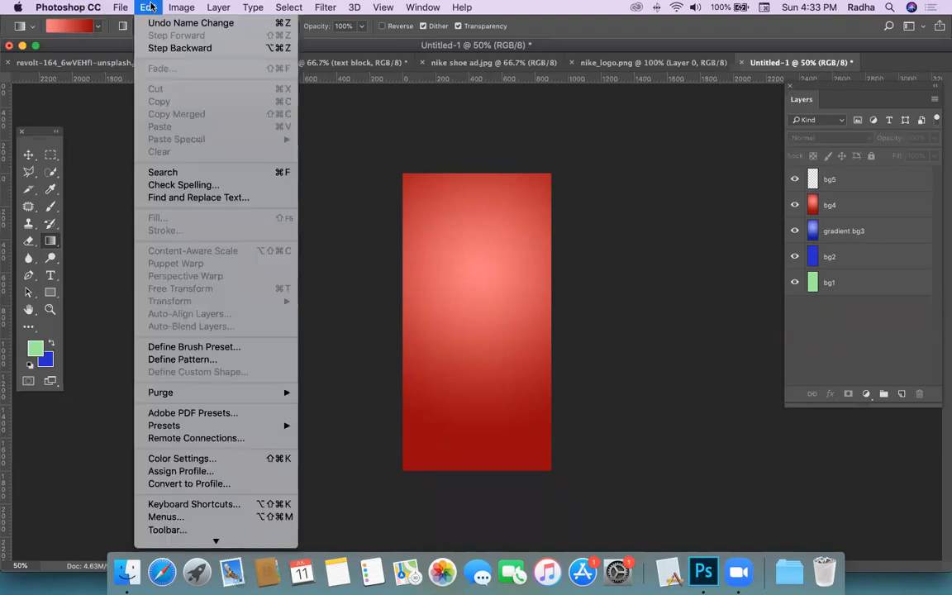
{"action": "left_click", "coordinate": [833, 180]}
{"action": "left_click", "coordinate": [833, 180]}
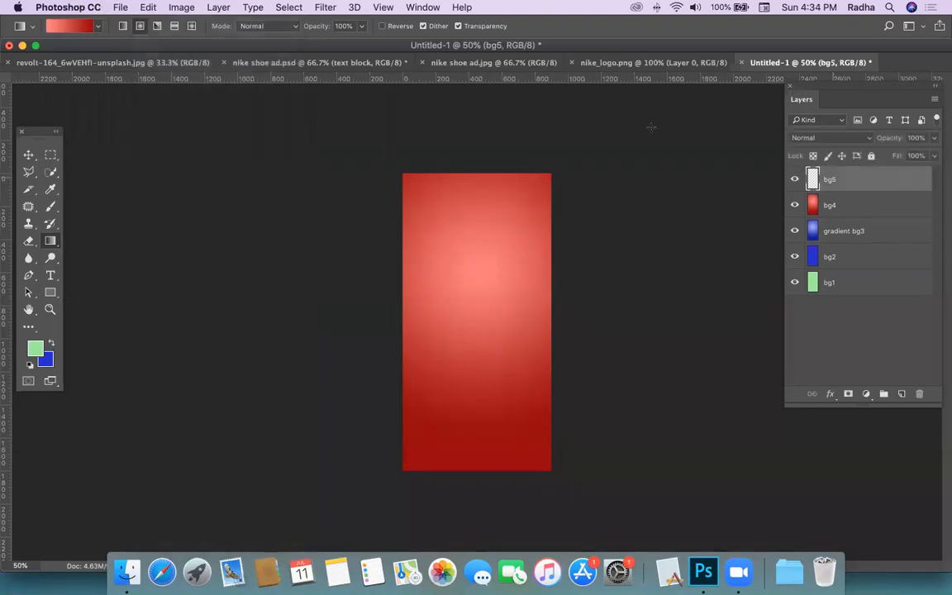
{"action": "left_click", "coordinate": [148, 8]}
{"action": "left_click", "coordinate": [154, 217]}
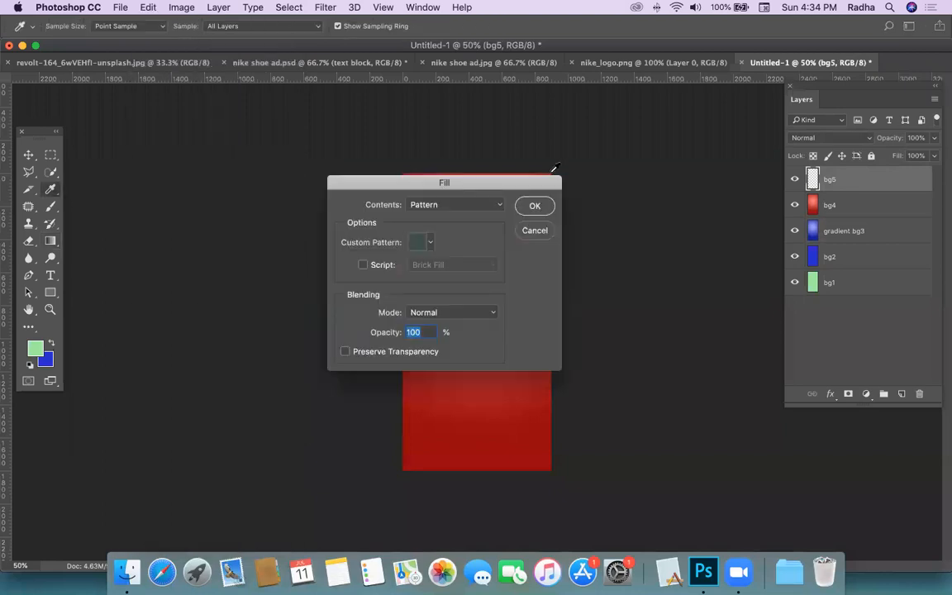
{"action": "left_click", "coordinate": [453, 205]}
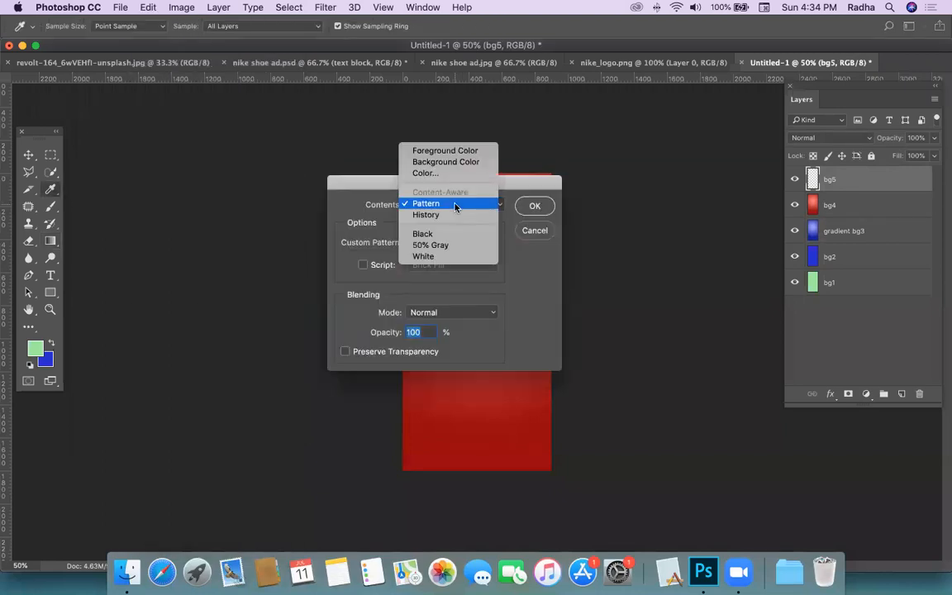
{"action": "left_click", "coordinate": [454, 205]}
{"action": "left_click", "coordinate": [428, 242]}
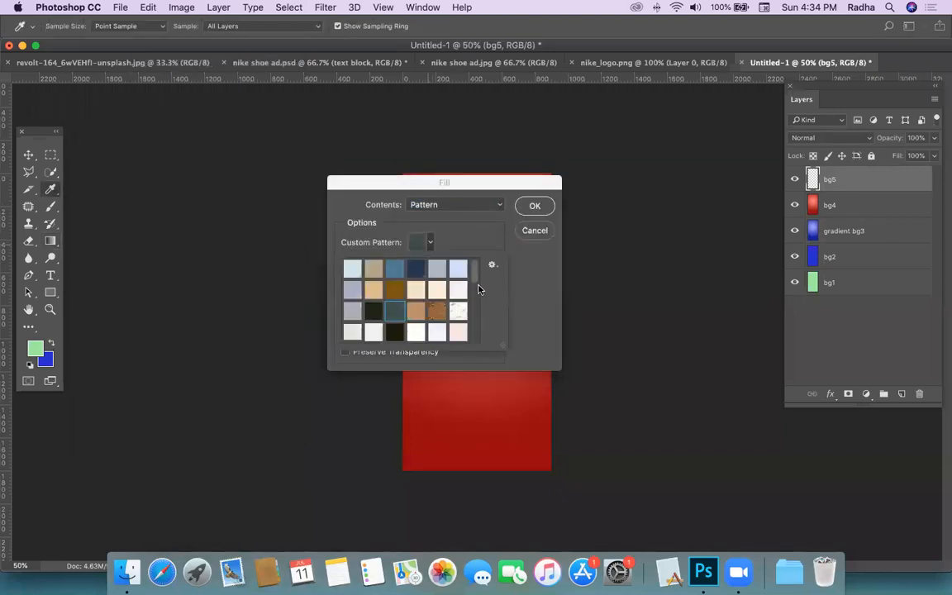
{"action": "scroll", "coordinate": [439, 311], "scroll_direction": "down", "scroll_amount": 5}
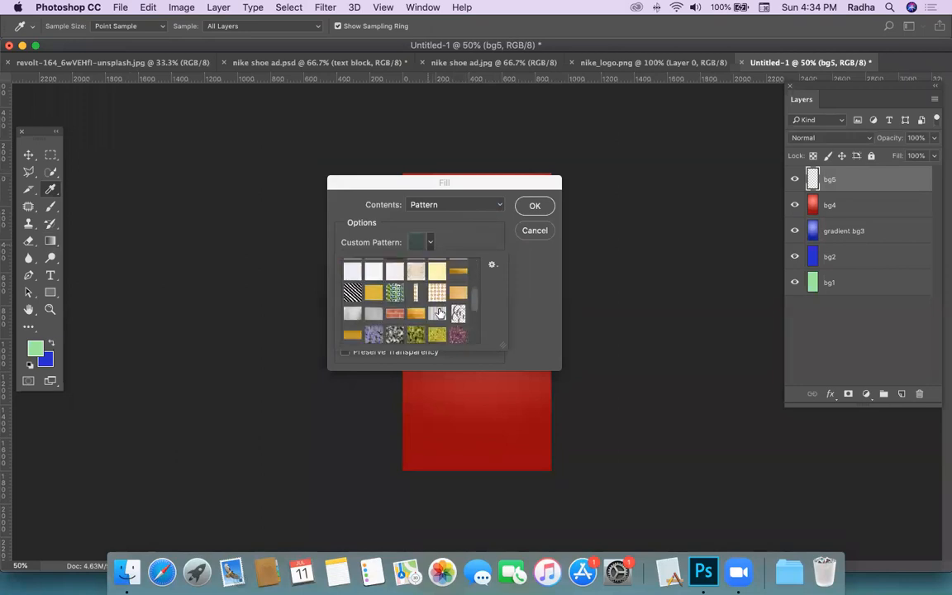
{"action": "scroll", "coordinate": [438, 311], "scroll_direction": "down", "scroll_amount": 2}
{"action": "scroll", "coordinate": [439, 312], "scroll_direction": "down", "scroll_amount": 3}
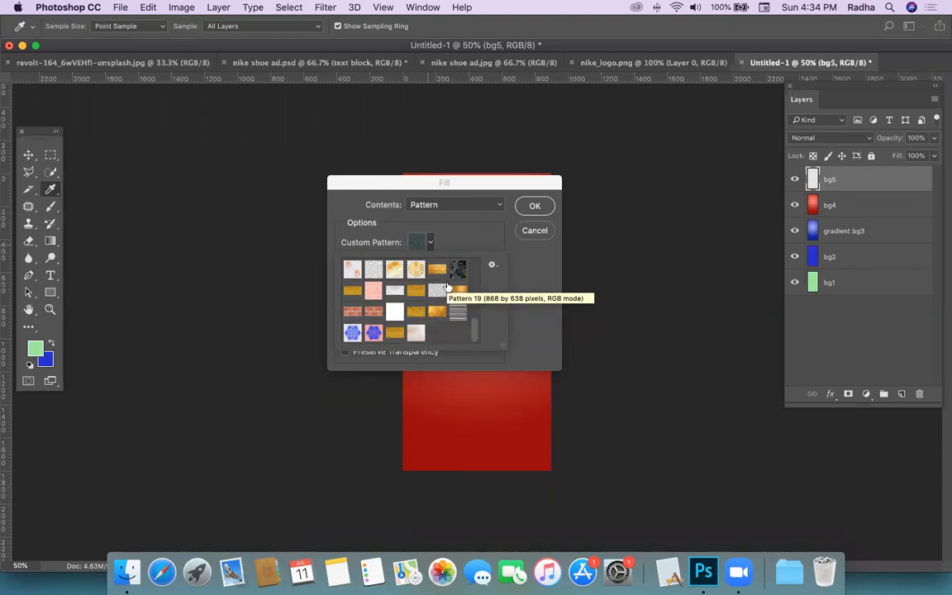
{"action": "scroll", "coordinate": [447, 285], "scroll_direction": "up", "scroll_amount": 10}
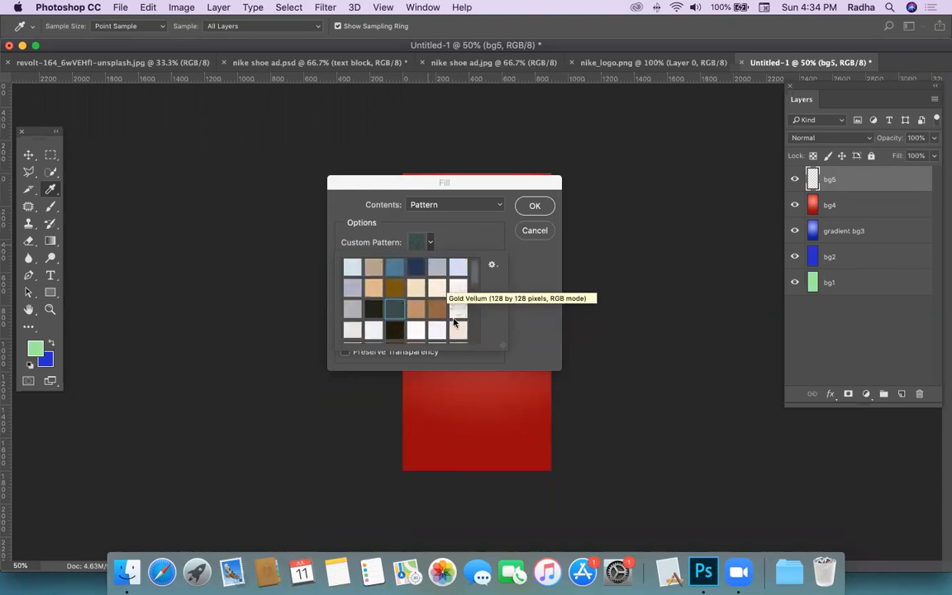
{"action": "left_click", "coordinate": [458, 309]}
{"action": "left_click", "coordinate": [535, 206]}
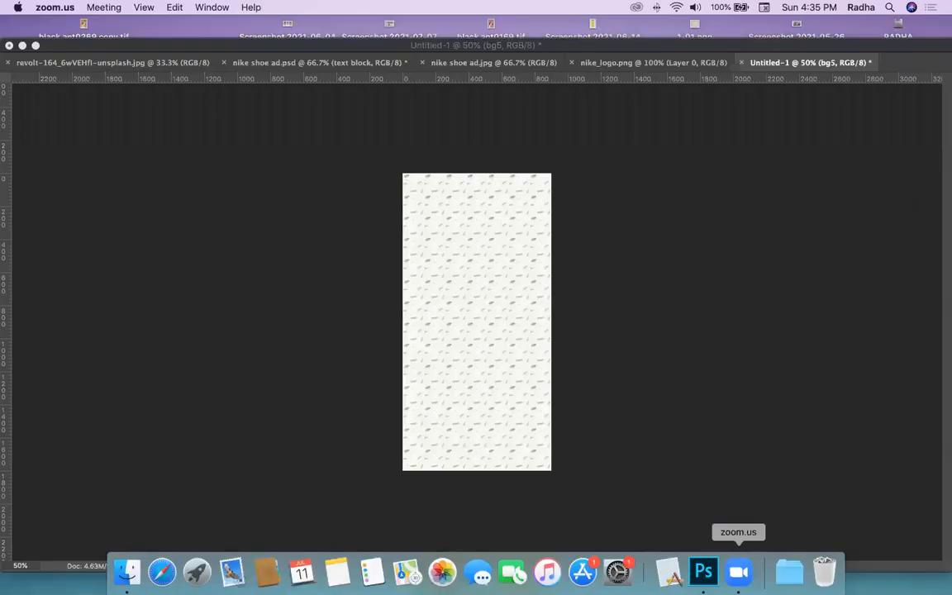
Step: Switch back to Photoshop, close the Layers panel and display it again
{"action": "left_click", "coordinate": [703, 572]}
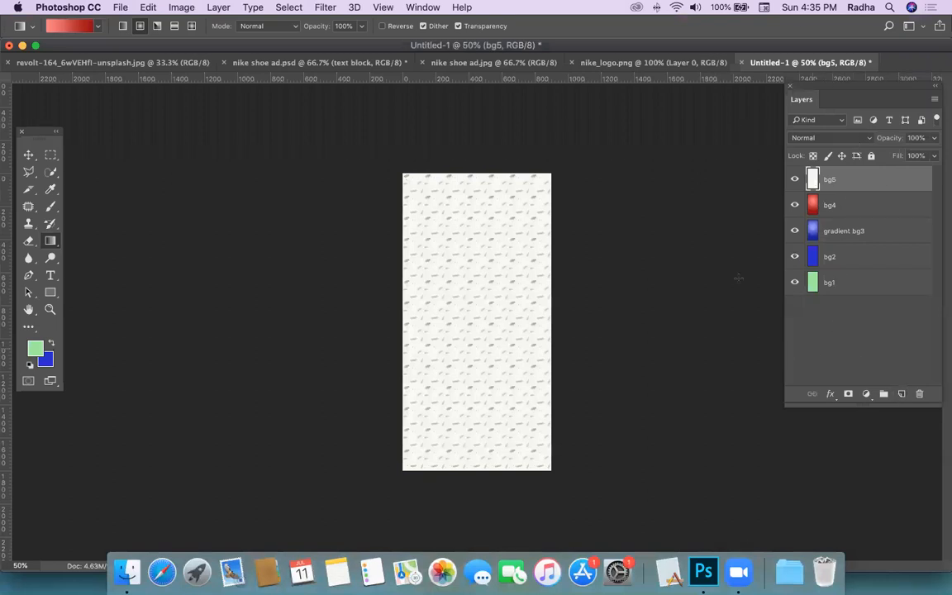
{"action": "left_click", "coordinate": [789, 86]}
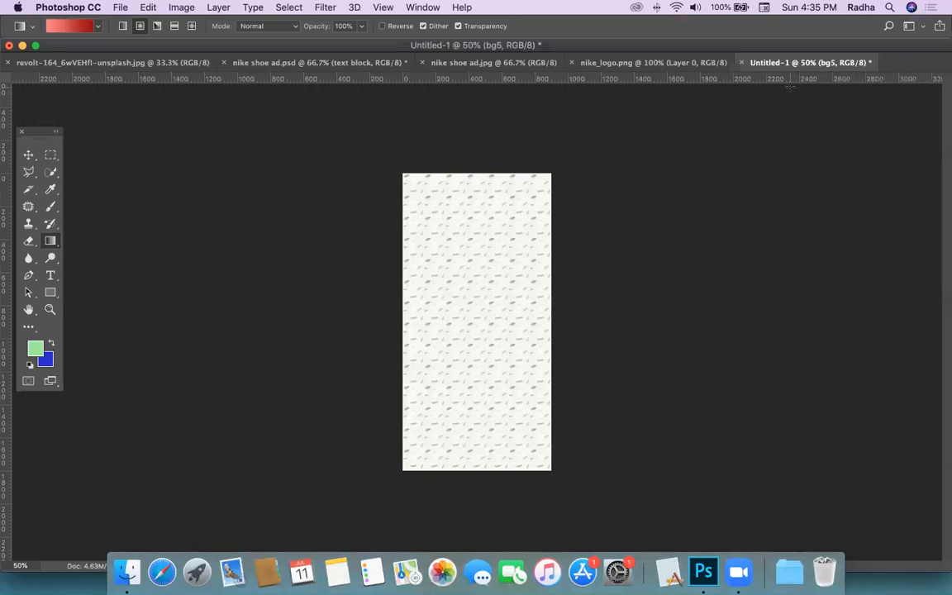
{"action": "left_click", "coordinate": [423, 7]}
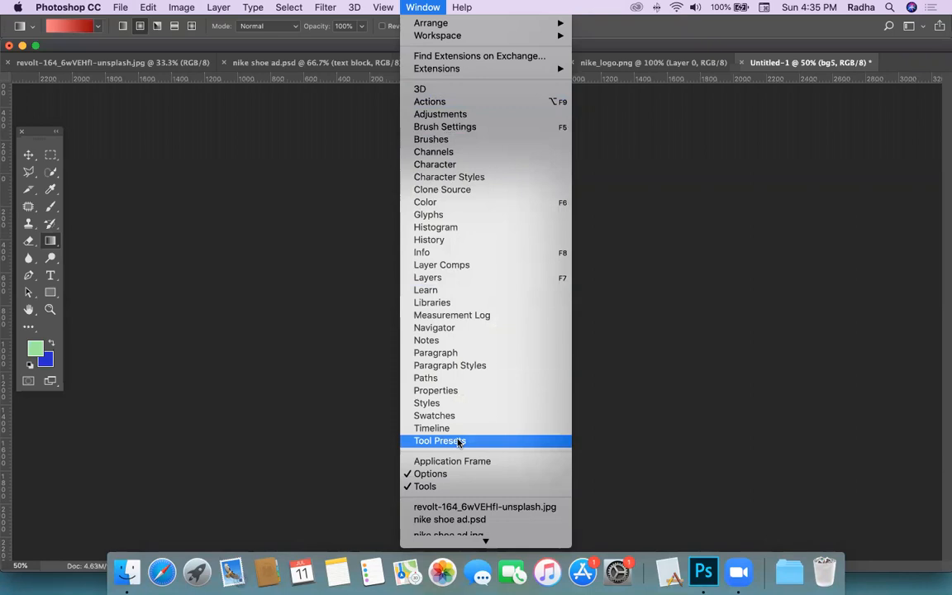
{"action": "left_click", "coordinate": [428, 278]}
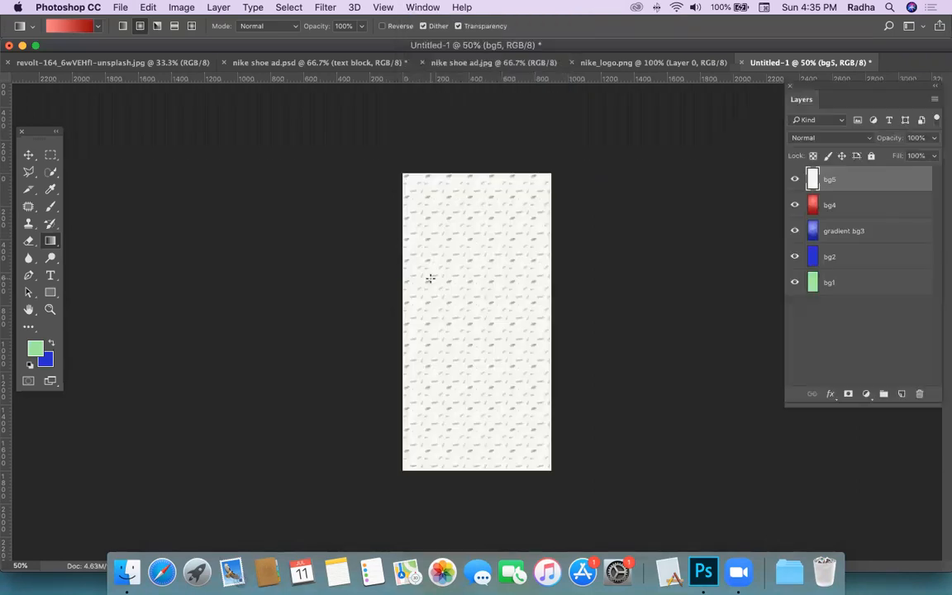
Step: Hide the layers bg5, bg4, gradient bg3 and bg2, and add a new layer directly above bg1
{"action": "left_click_drag", "start_coordinate": [795, 179], "coordinate": [795, 258]}
{"action": "left_click", "coordinate": [858, 288]}
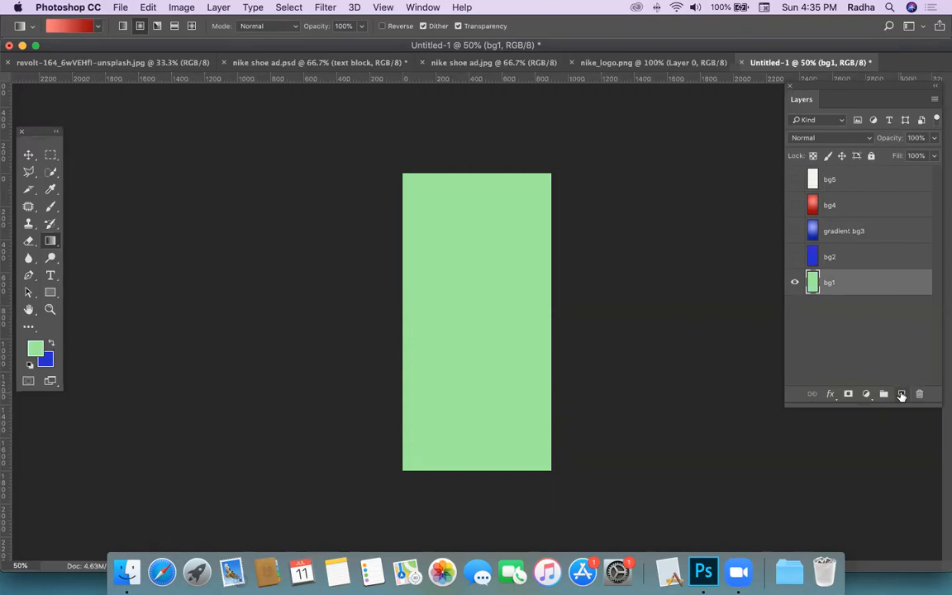
{"action": "left_click", "coordinate": [902, 396]}
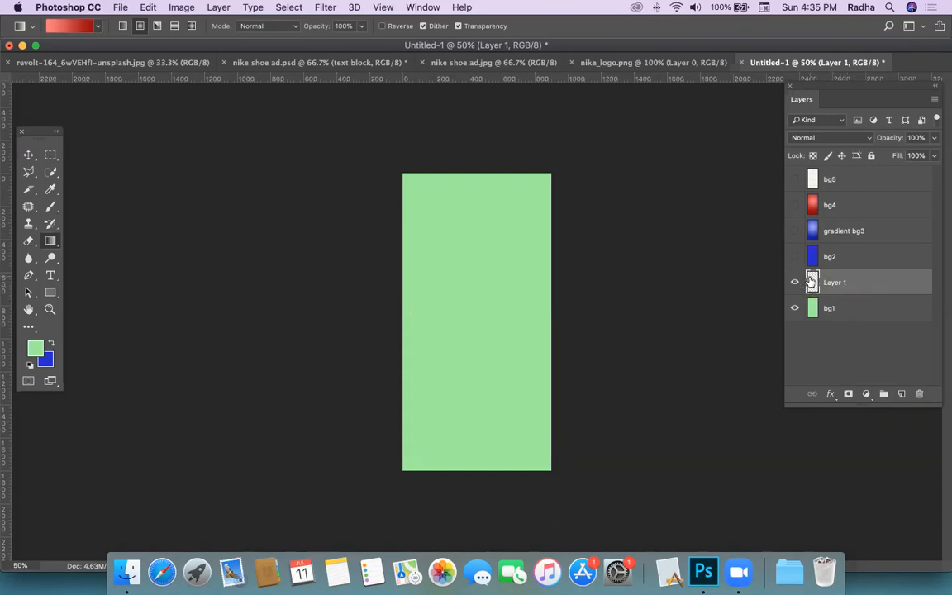
Step: Set the foreground colour to yellow f3eb13 and fill the new layer above bg1 with it
{"action": "left_click", "coordinate": [34, 348]}
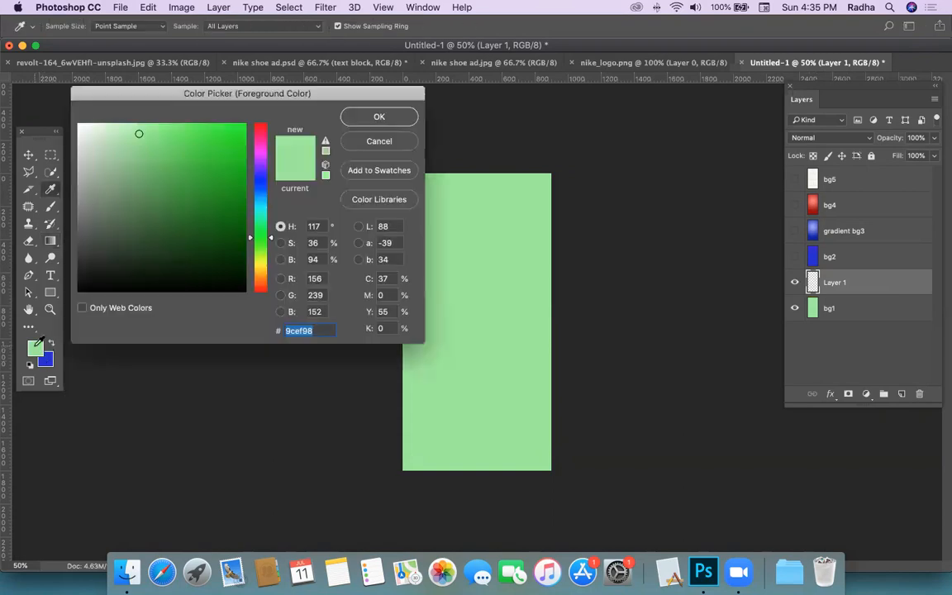
{"action": "left_click_drag", "start_coordinate": [273, 148], "coordinate": [265, 155]}
{"action": "left_click", "coordinate": [262, 264]}
{"action": "left_click", "coordinate": [233, 132]}
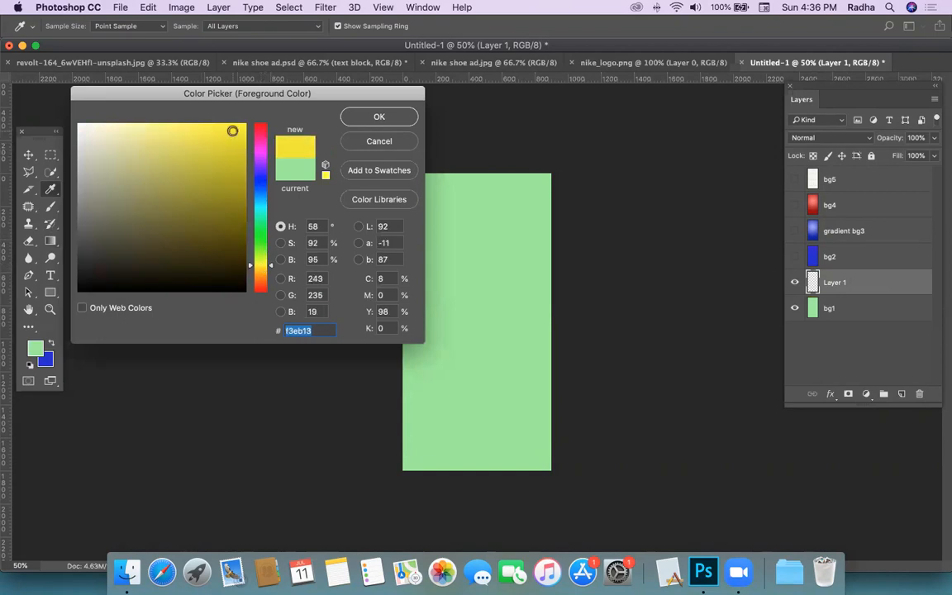
{"action": "left_click", "coordinate": [374, 117]}
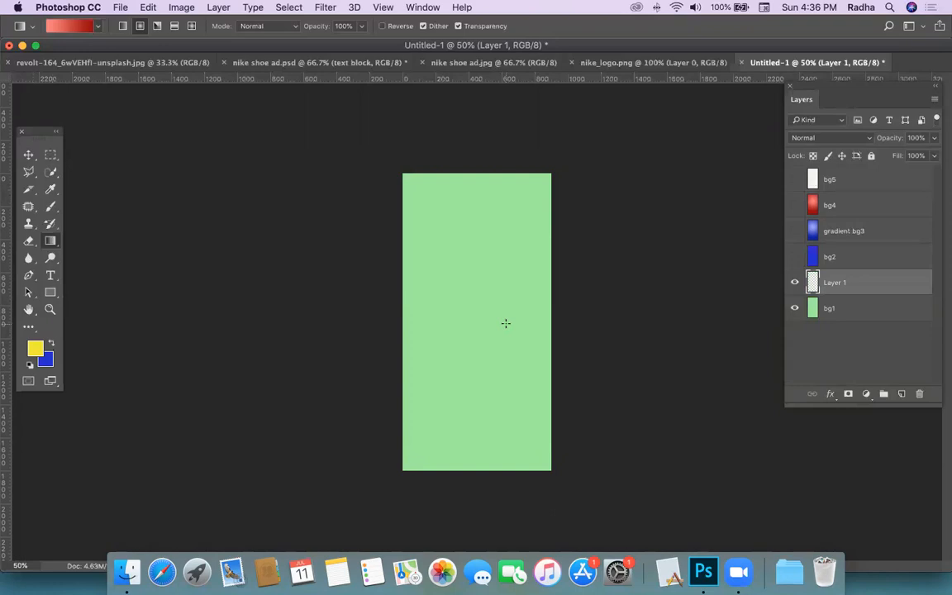
{"action": "key", "text": "alt+BackSpace"}
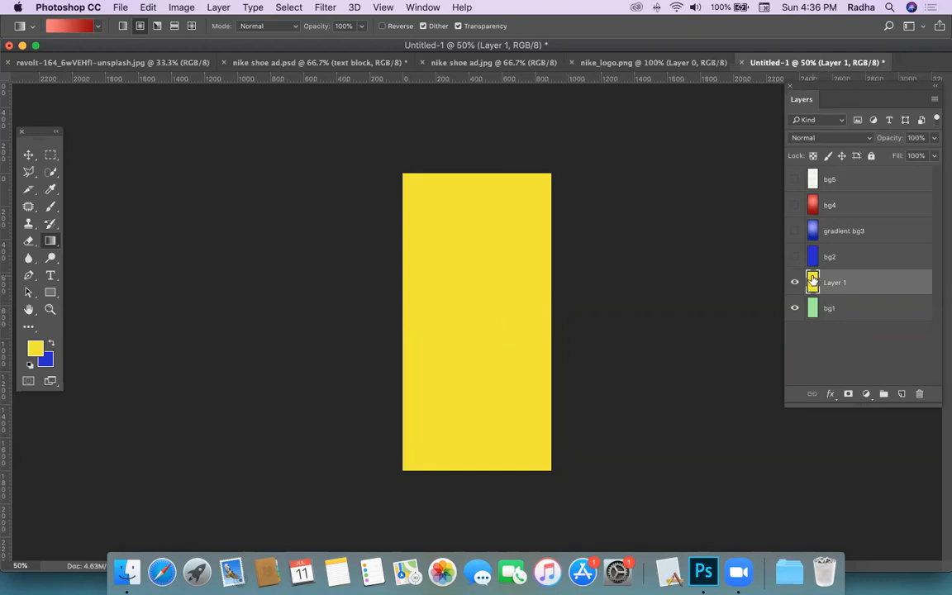
Step: Add four empty layers above the yellow Layer 1, and delete all four
{"action": "left_click", "coordinate": [902, 393]}
{"action": "left_click", "coordinate": [902, 393]}
{"action": "left_click", "coordinate": [901, 393]}
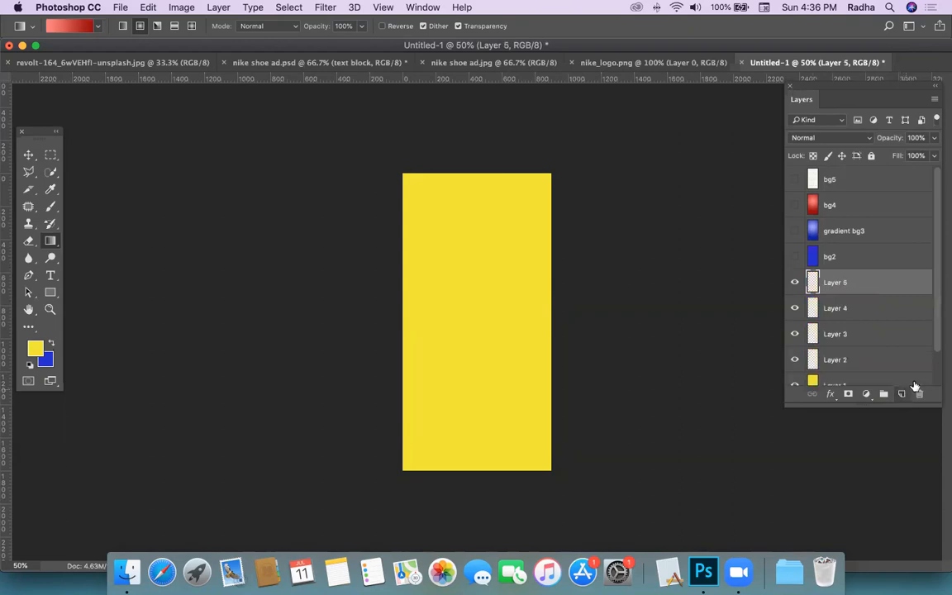
{"action": "left_click", "coordinate": [902, 393]}
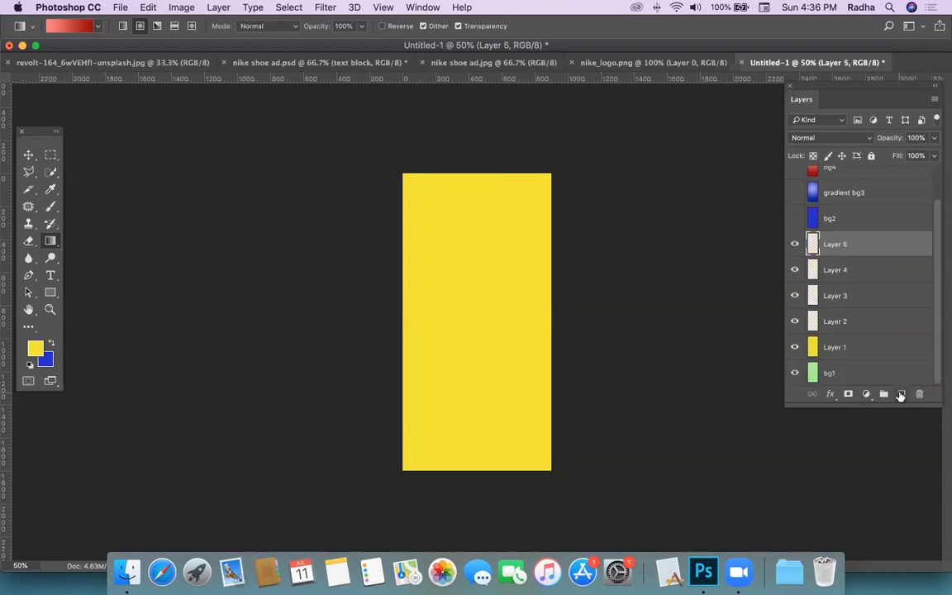
{"action": "left_click", "coordinate": [834, 322], "text": "shift"}
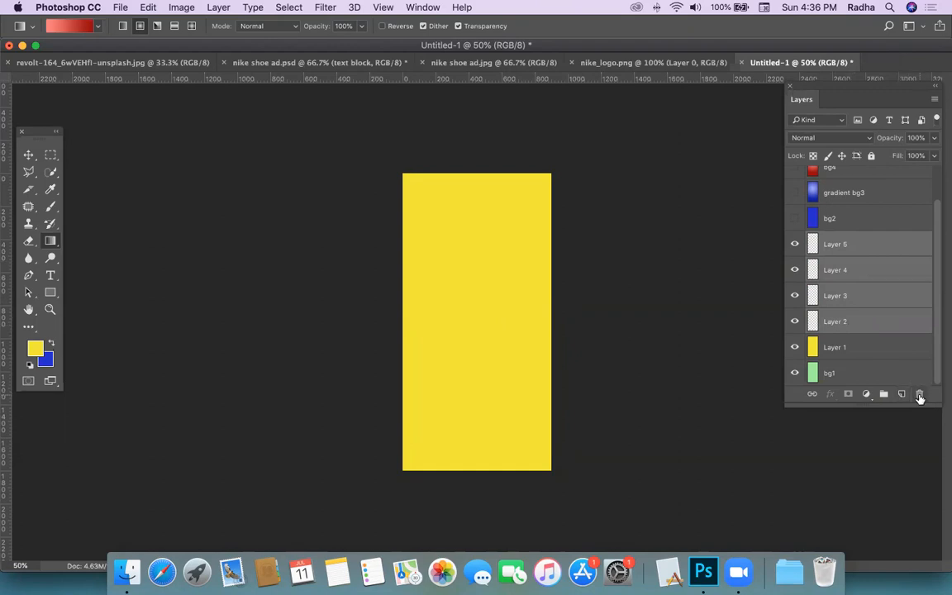
{"action": "left_click", "coordinate": [920, 396]}
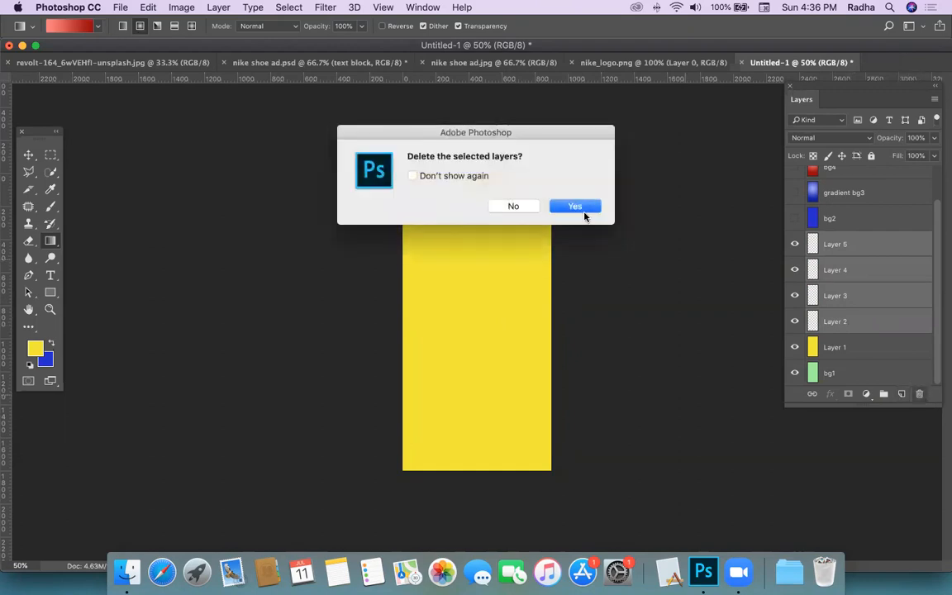
{"action": "left_click", "coordinate": [572, 202]}
Step: Show the hidden layers bg2, gradient bg3, bg4 and bg5 again
{"action": "left_click", "coordinate": [795, 256]}
{"action": "left_click", "coordinate": [795, 231]}
{"action": "left_click", "coordinate": [794, 205]}
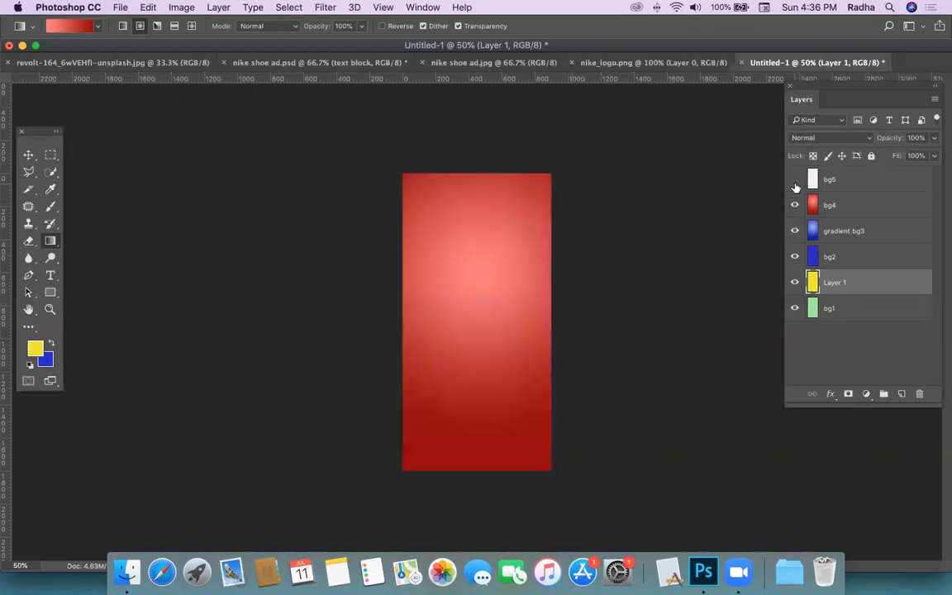
{"action": "left_click", "coordinate": [795, 179]}
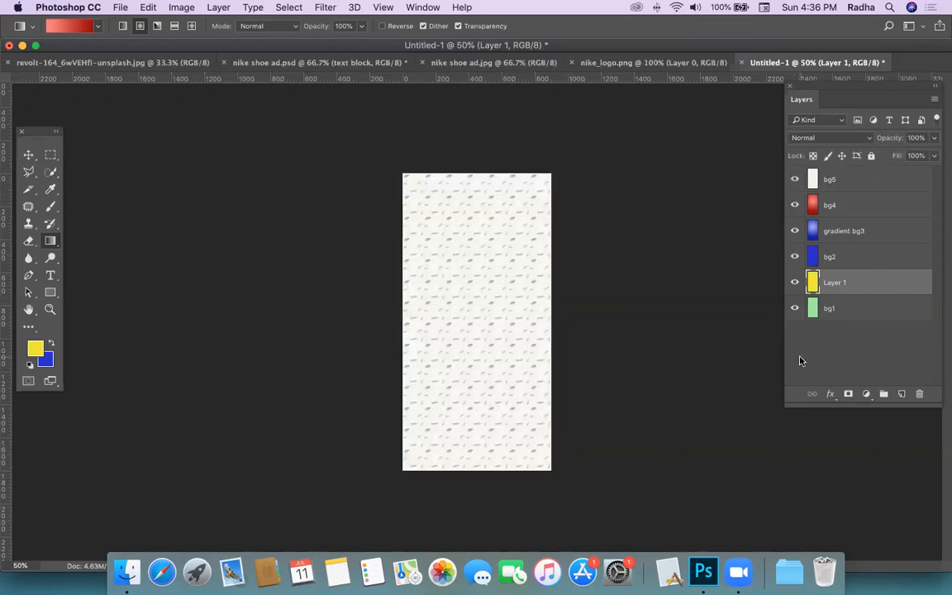
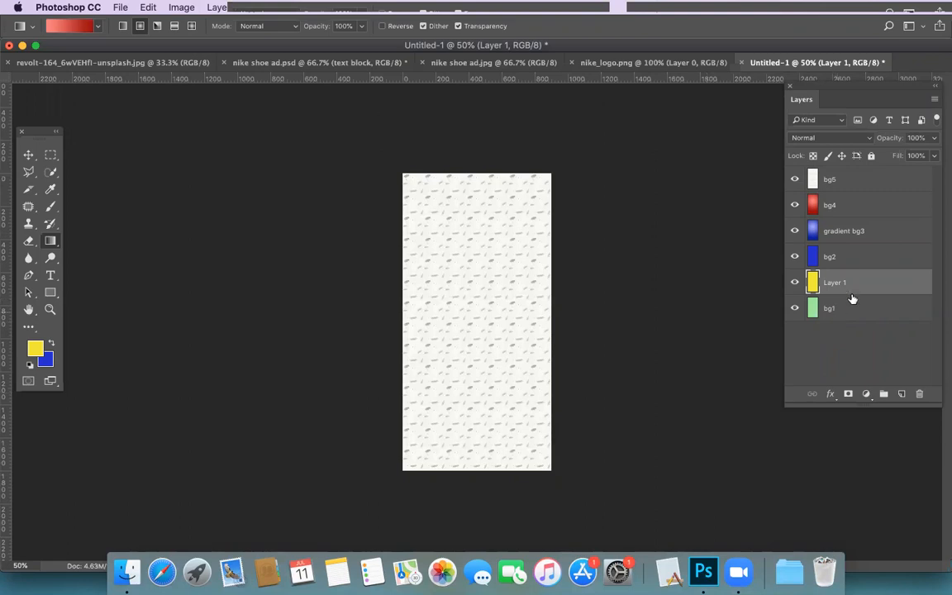
Step: Hide all the layers and add a new layer above bg5
{"action": "left_click_drag", "start_coordinate": [794, 187], "coordinate": [795, 324]}
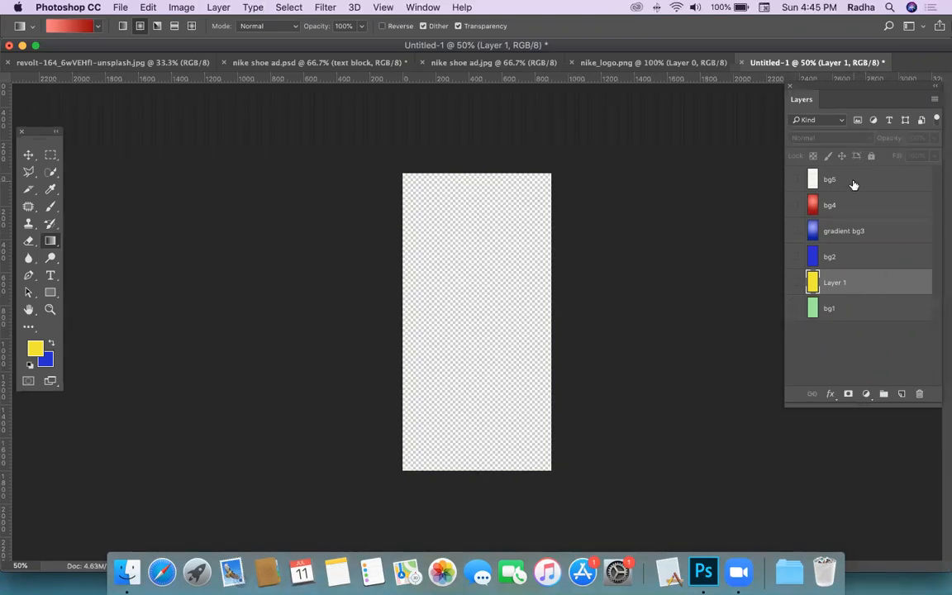
{"action": "left_click", "coordinate": [818, 180]}
{"action": "left_click", "coordinate": [903, 394]}
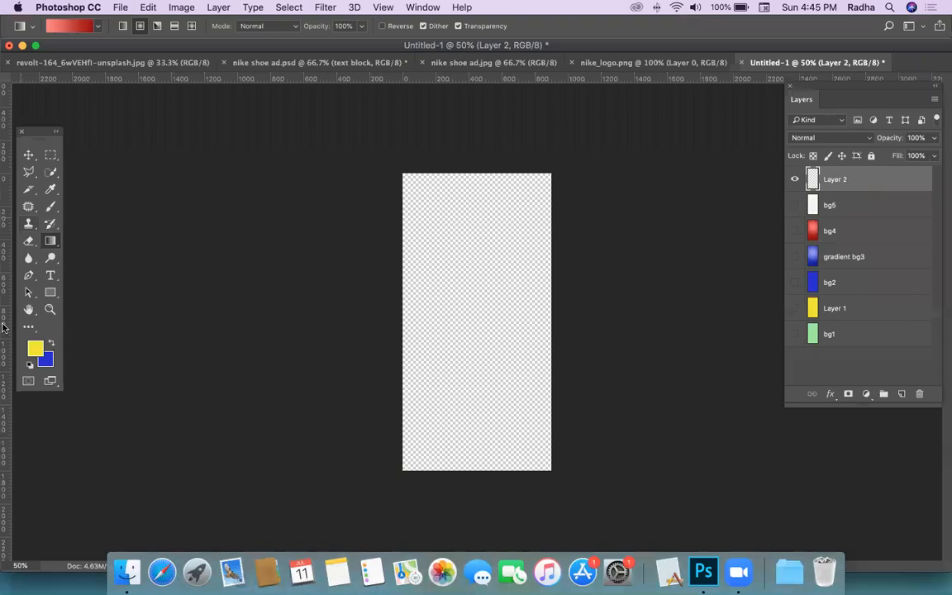
Step: Set the foreground colour to light pink ec8b8b and fill the new layer above bg5 with it
{"action": "left_click_drag", "start_coordinate": [37, 131], "coordinate": [312, 132]}
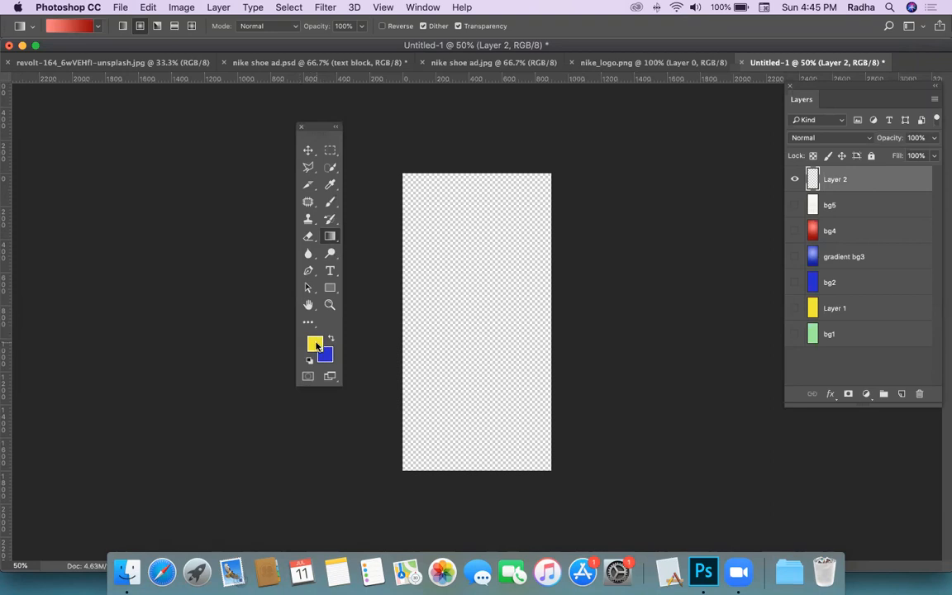
{"action": "left_click", "coordinate": [316, 346]}
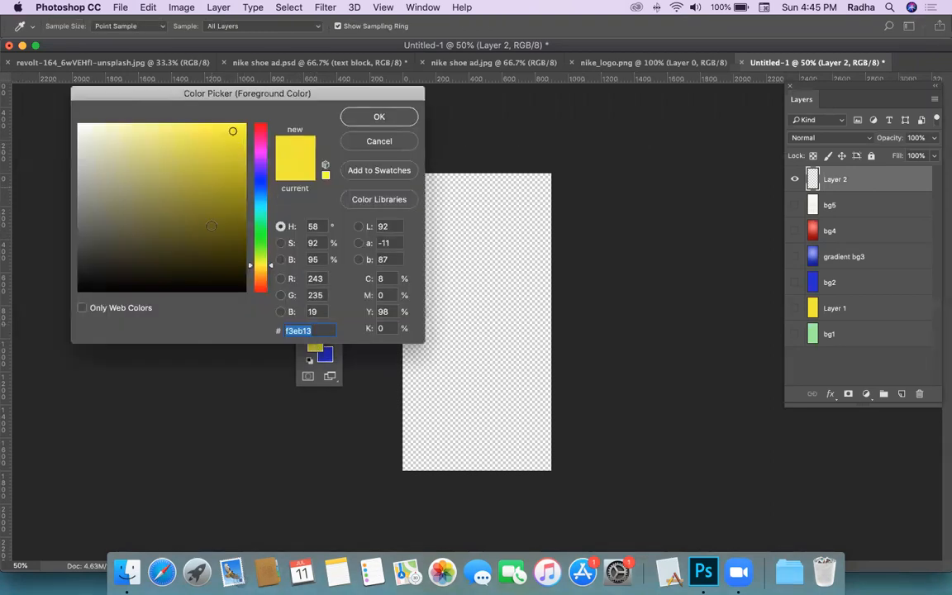
{"action": "left_click", "coordinate": [263, 215]}
{"action": "left_click_drag", "start_coordinate": [262, 205], "coordinate": [264, 116]}
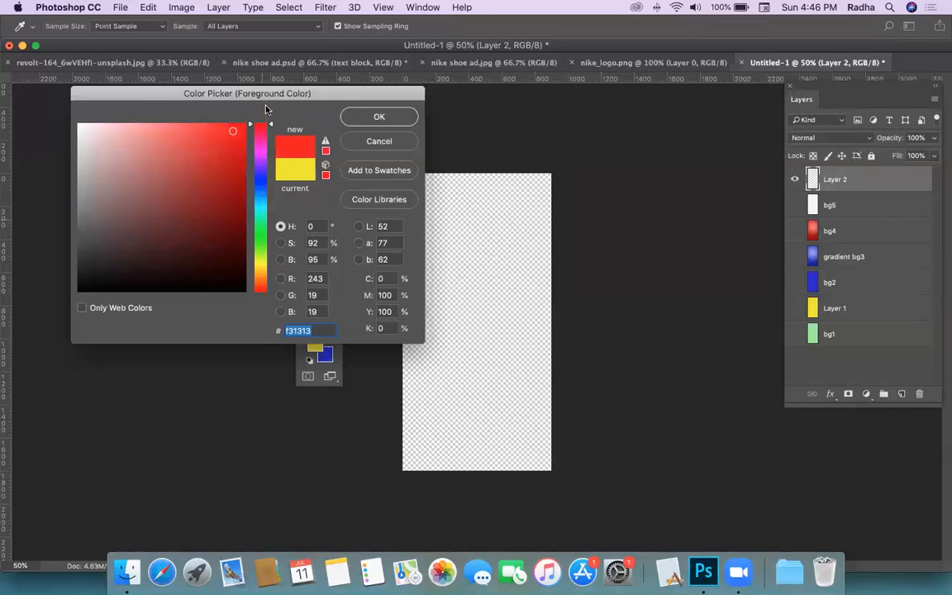
{"action": "left_click_drag", "start_coordinate": [260, 145], "coordinate": [264, 108]}
{"action": "mouse_move", "coordinate": [231, 168]}
{"action": "left_mouse_down"}
{"action": "mouse_move", "coordinate": [217, 223]}
{"action": "mouse_move", "coordinate": [119, 151]}
{"action": "mouse_move", "coordinate": [98, 167]}
{"action": "mouse_move", "coordinate": [220, 163]}
{"action": "mouse_move", "coordinate": [136, 131]}
{"action": "mouse_move", "coordinate": [195, 131]}
{"action": "mouse_move", "coordinate": [130, 129]}
{"action": "mouse_move", "coordinate": [148, 137]}
{"action": "left_mouse_up"}
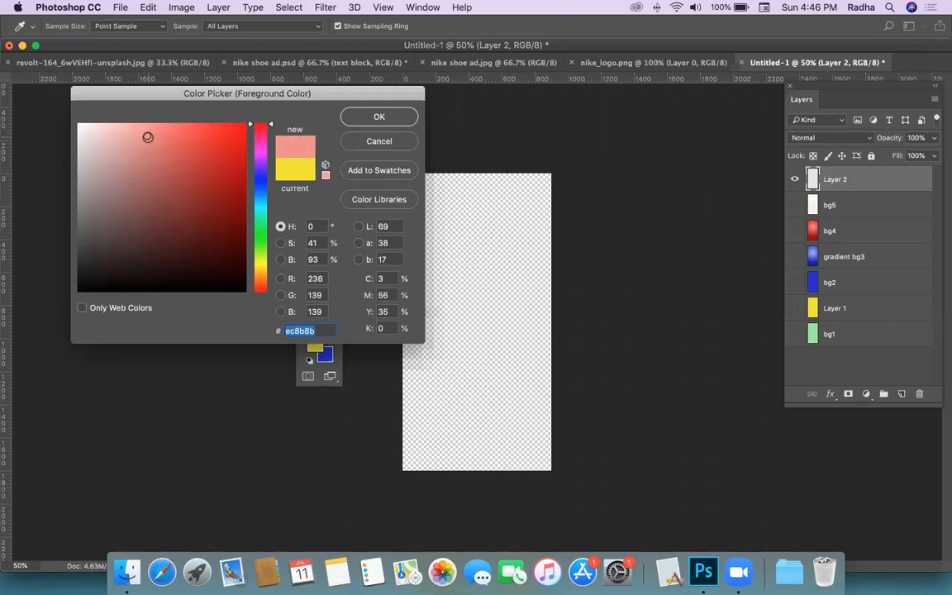
{"action": "left_click", "coordinate": [353, 116]}
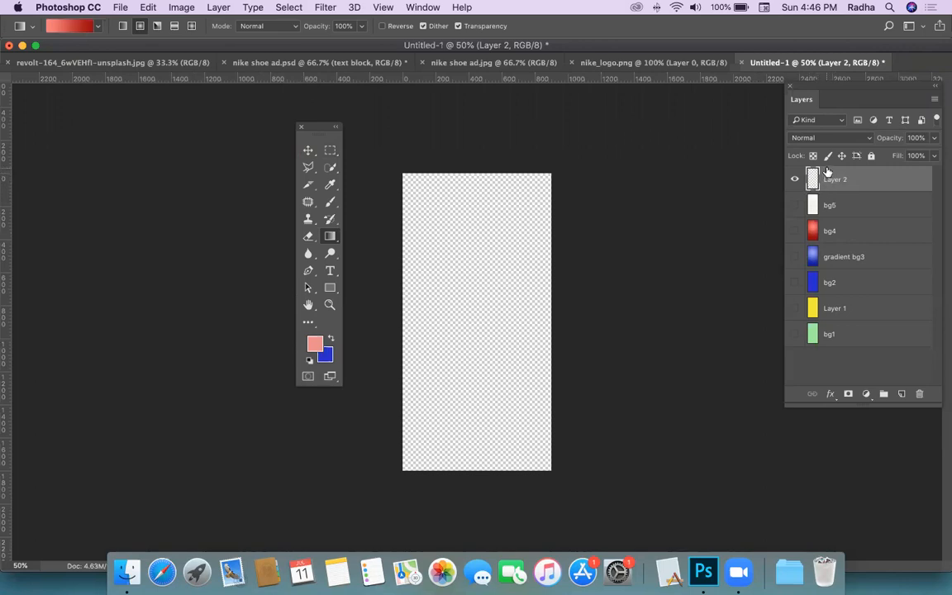
{"action": "key", "text": "alt+BackSpace"}
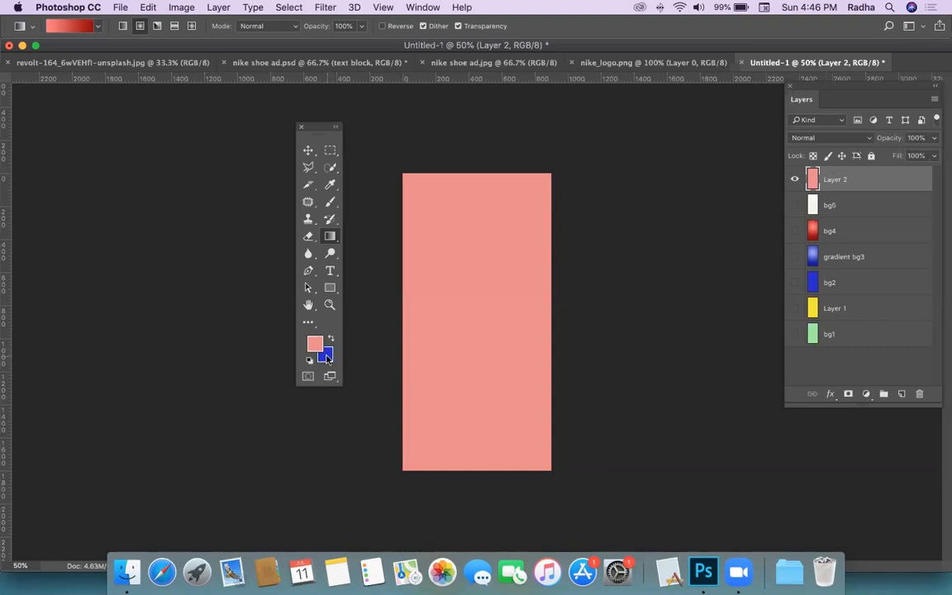
Step: Fill the new layer above bg5 with the blue background colour, undoing and redoing the fill to compare it with the pink
{"action": "key", "text": "super+BackSpace"}
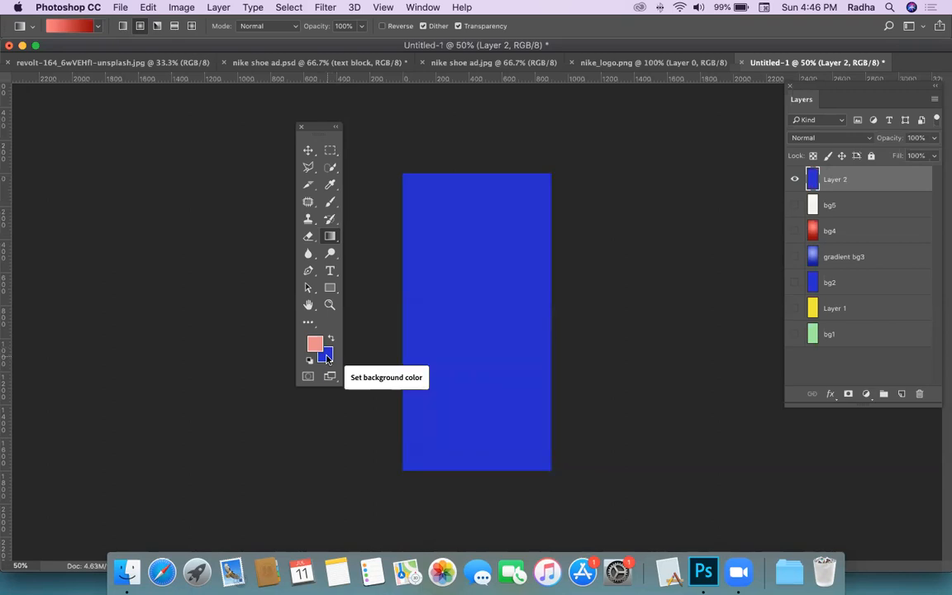
{"action": "key", "text": "super+z"}
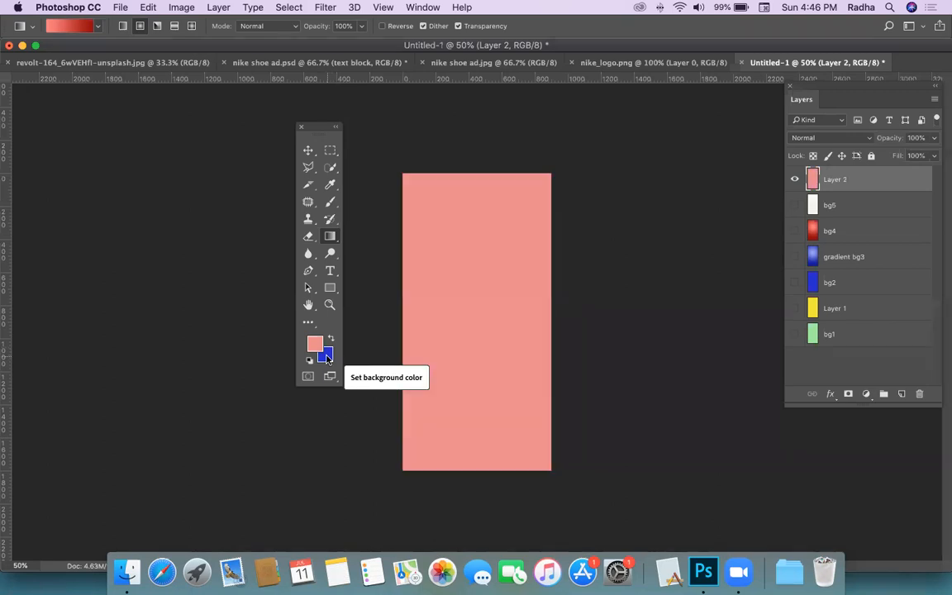
{"action": "key", "text": "super+z"}
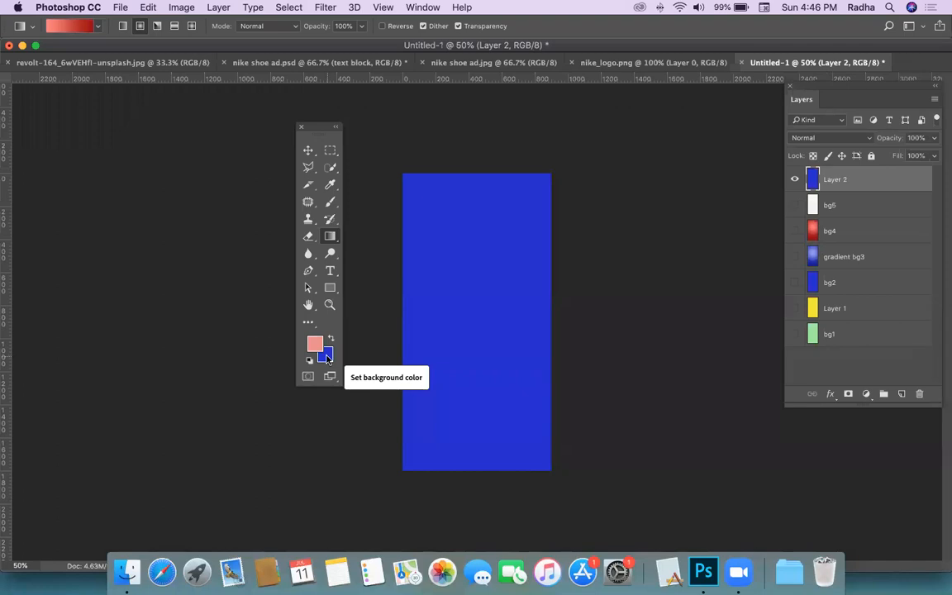
{"action": "key", "text": "super+z"}
{"action": "key", "text": "super+z"}
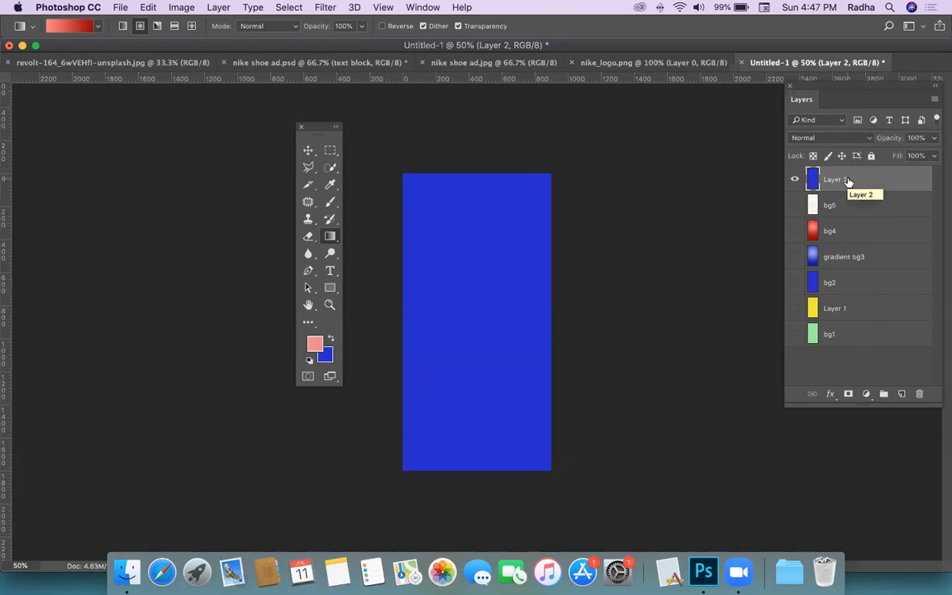
Step: Delete the solid-filled layer above bg5 and make the red gradient layer bg4 visible
{"action": "key", "text": "Delete"}
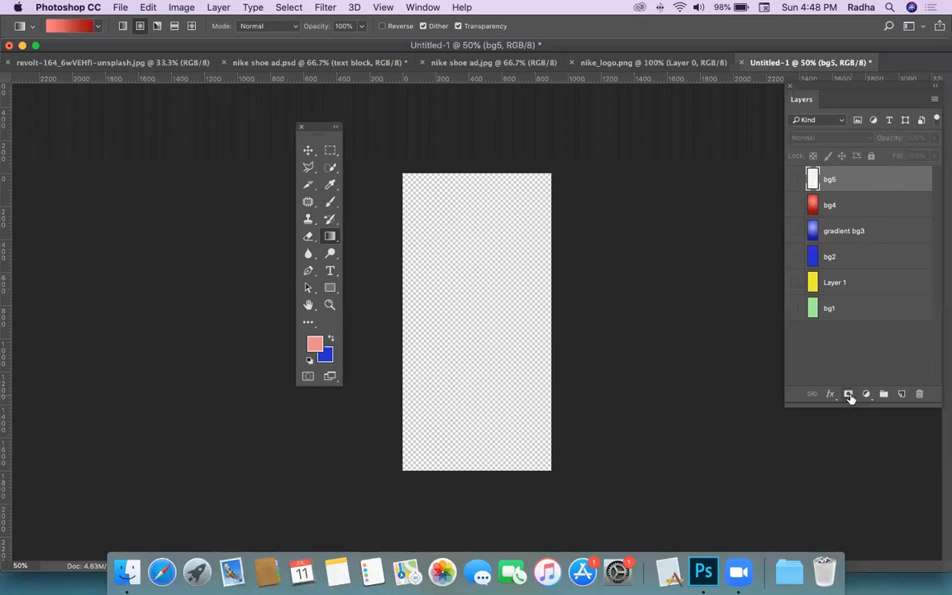
{"action": "left_click", "coordinate": [832, 207]}
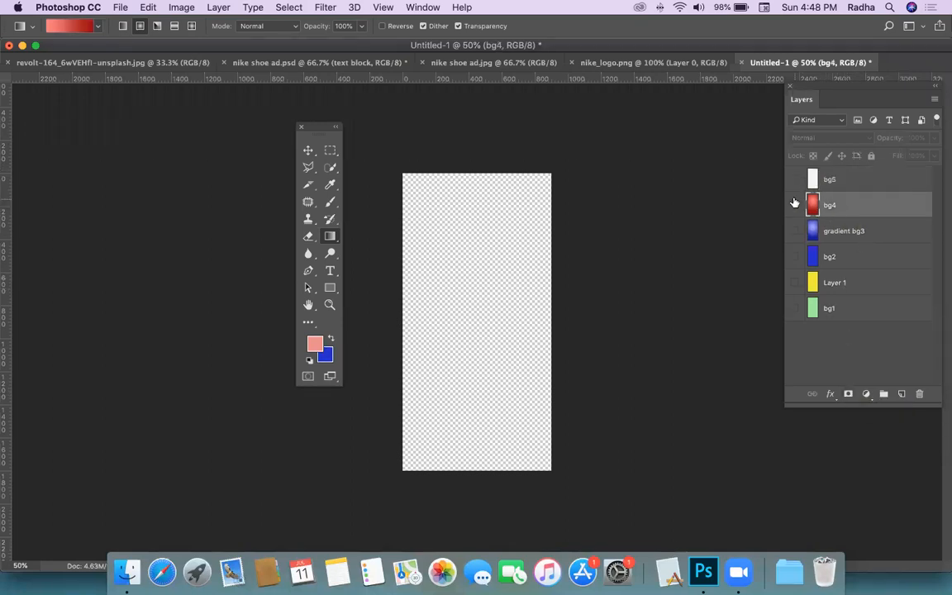
{"action": "left_click", "coordinate": [794, 204]}
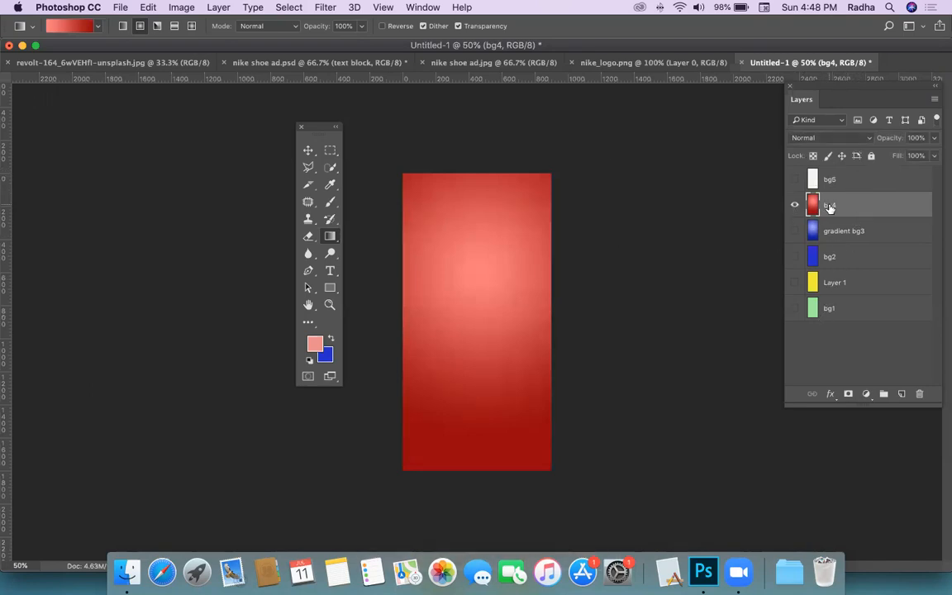
Step: Compare the background of the finished nike shoe ad.psd with the gradient, and return to the Untitled-1 document
{"action": "left_click", "coordinate": [140, 62]}
{"action": "left_click", "coordinate": [314, 62]}
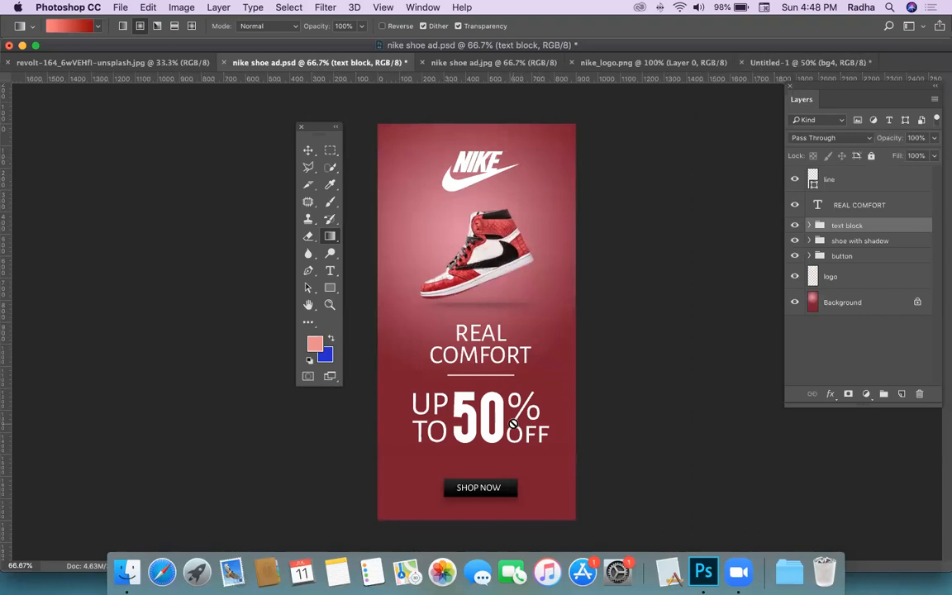
{"action": "left_click", "coordinate": [785, 62]}
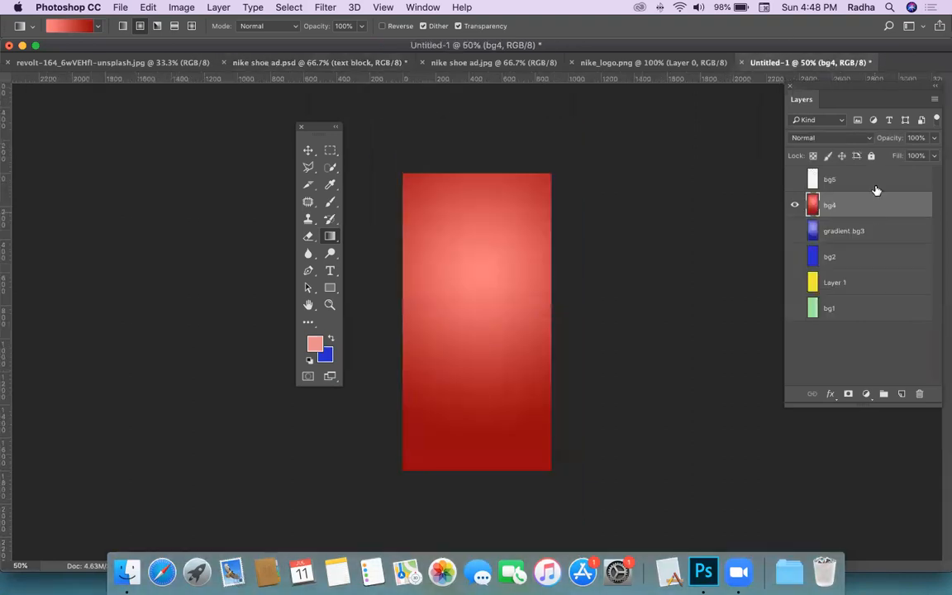
Step: Delete the layers bg5, gradient bg3, bg2, Layer 1 and bg1, keeping only bg4 and leaving it selected
{"action": "left_click", "coordinate": [867, 178]}
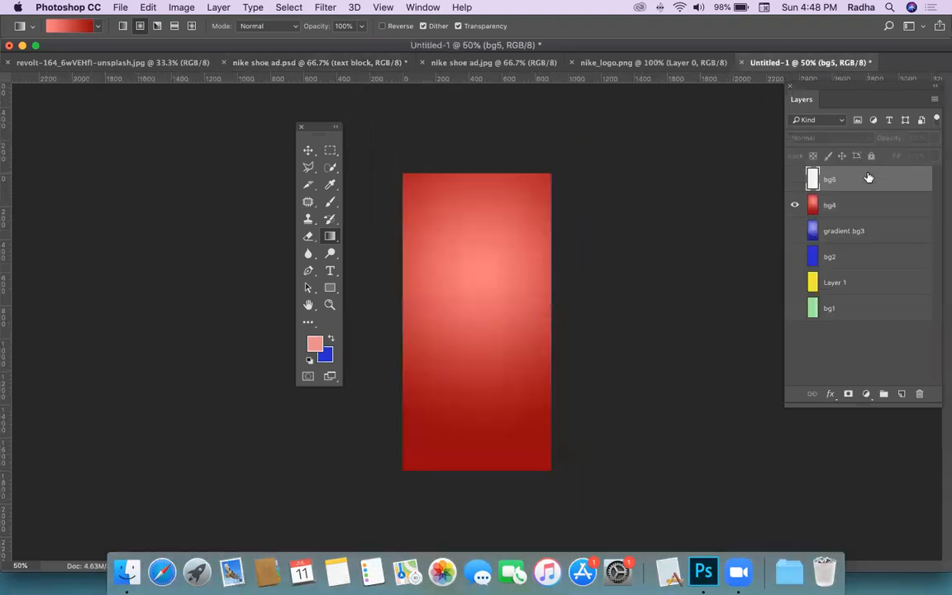
{"action": "key", "text": "Delete"}
{"action": "left_click", "coordinate": [854, 209]}
{"action": "key", "text": "Delete"}
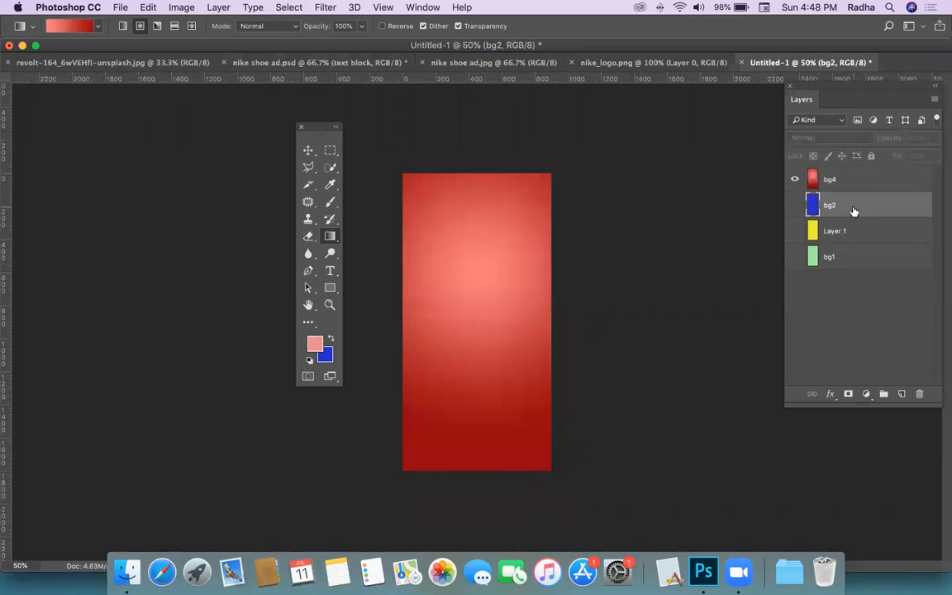
{"action": "key", "text": "Delete"}
{"action": "left_click_drag", "start_coordinate": [880, 207], "coordinate": [921, 395]}
{"action": "left_click_drag", "start_coordinate": [916, 203], "coordinate": [920, 394]}
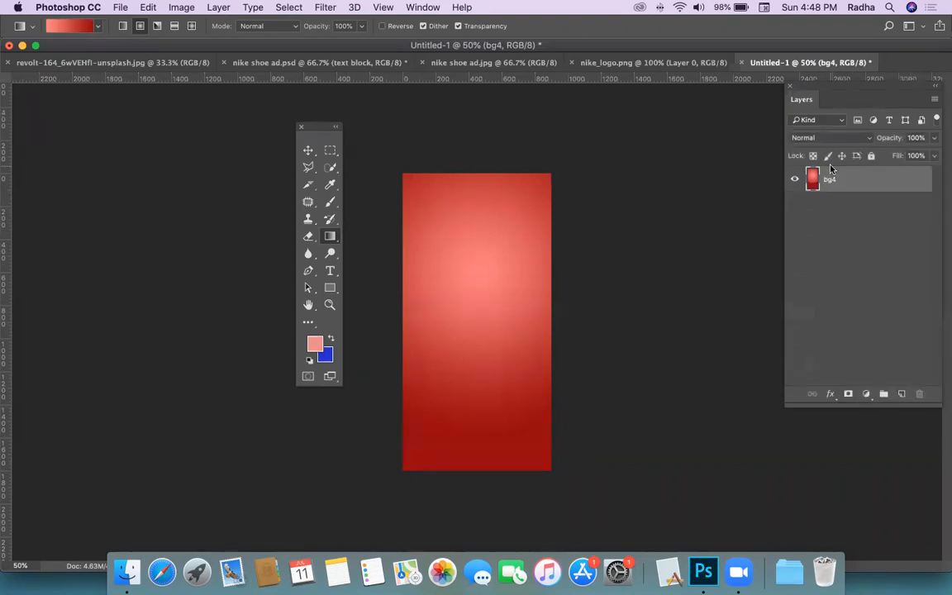
{"action": "left_click", "coordinate": [844, 229]}
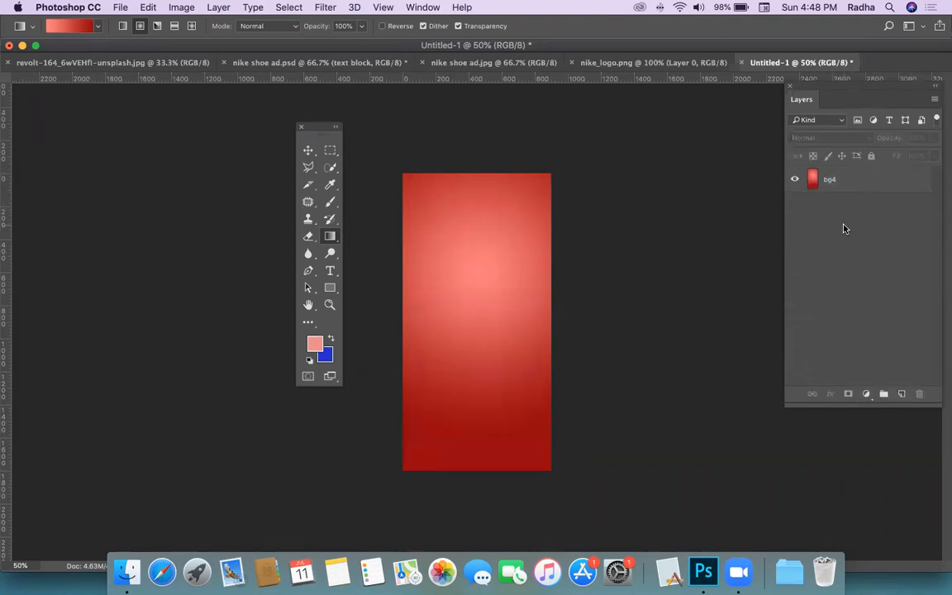
{"action": "left_click", "coordinate": [851, 184]}
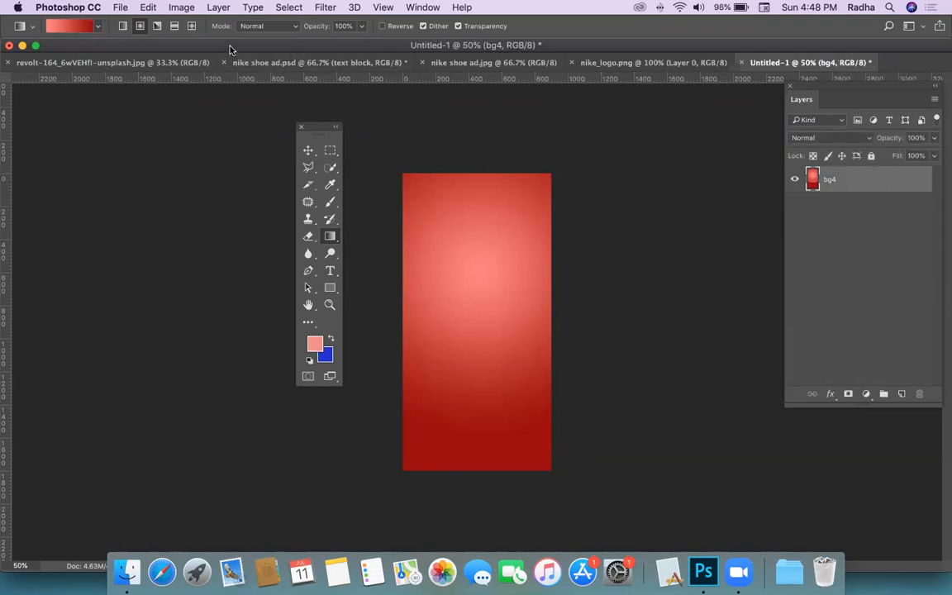
Step: Check the finished ad, bring up the shoe photo revolt-164_6wVEHfI-unsplash.jpg and move the tool palette clear of the image
{"action": "left_click", "coordinate": [250, 63]}
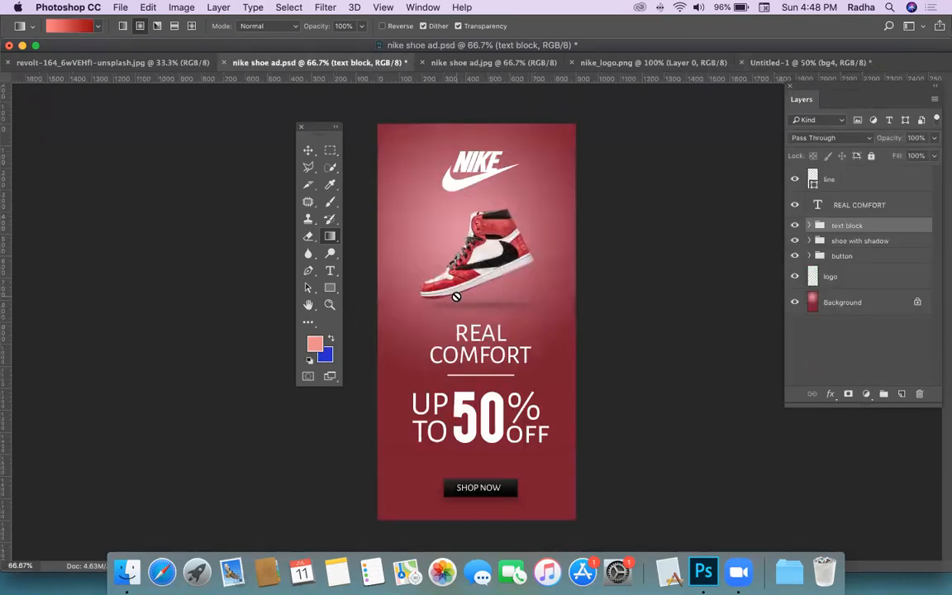
{"action": "left_click", "coordinate": [124, 65]}
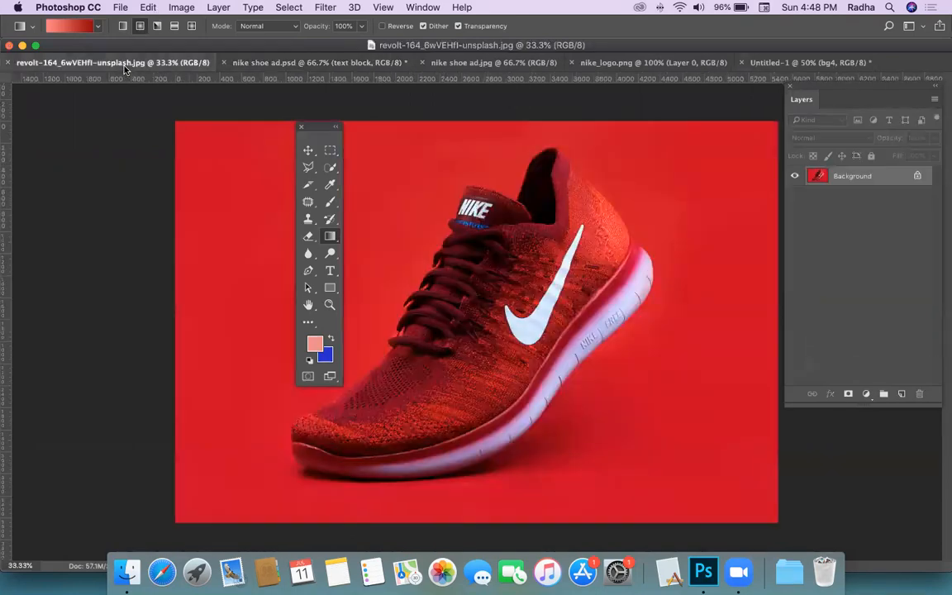
{"action": "left_click_drag", "start_coordinate": [317, 125], "coordinate": [80, 105]}
{"action": "left_click_drag", "start_coordinate": [80, 103], "coordinate": [80, 105]}
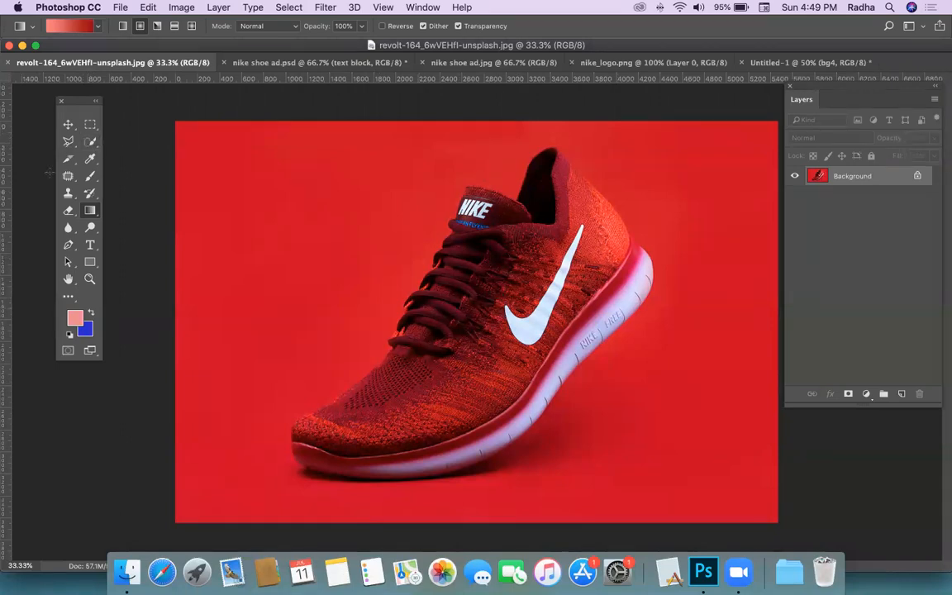
{"action": "left_click", "coordinate": [91, 142]}
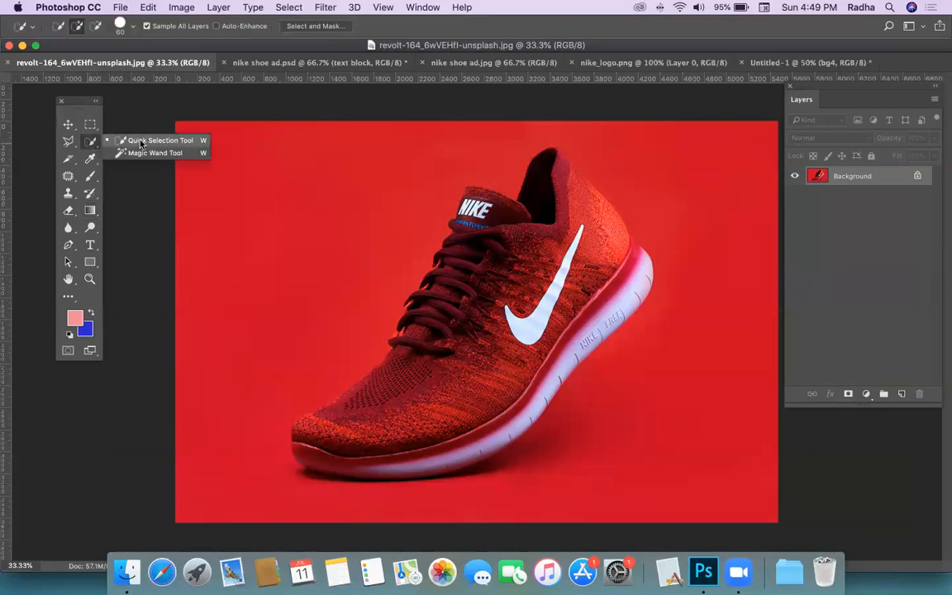
{"action": "left_click", "coordinate": [148, 142]}
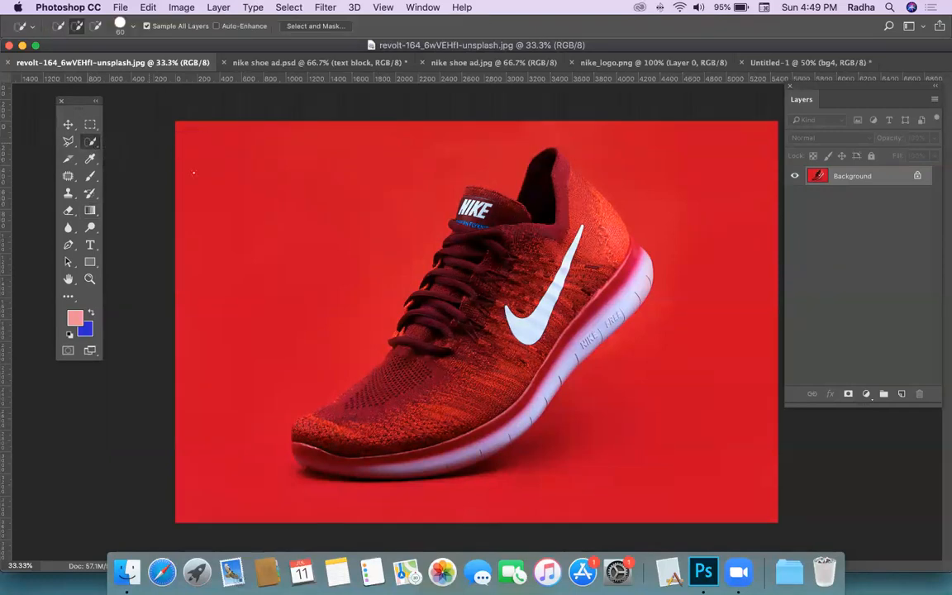
{"action": "left_click", "coordinate": [92, 143]}
{"action": "left_click_drag", "start_coordinate": [90, 142], "coordinate": [146, 142]}
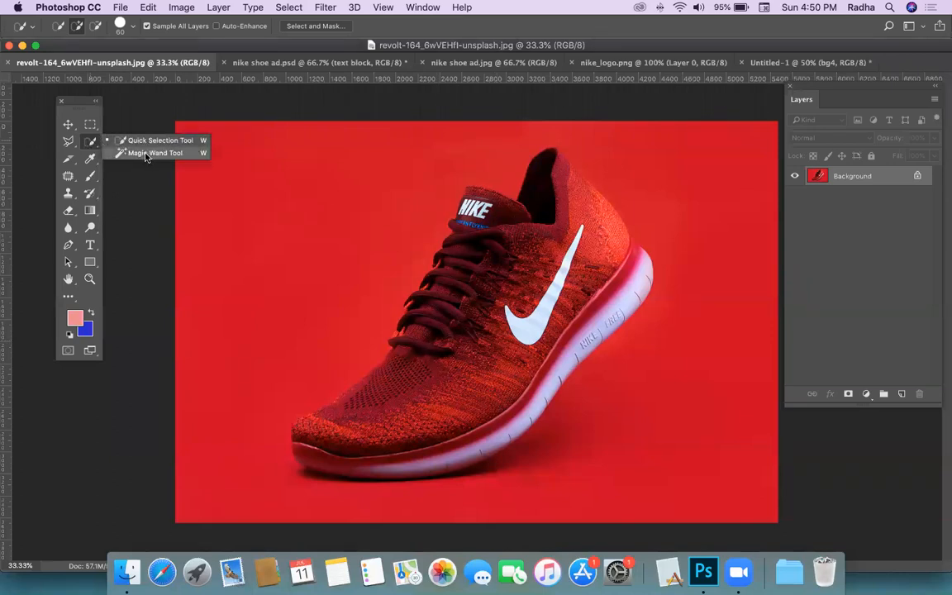
{"action": "left_click", "coordinate": [69, 142]}
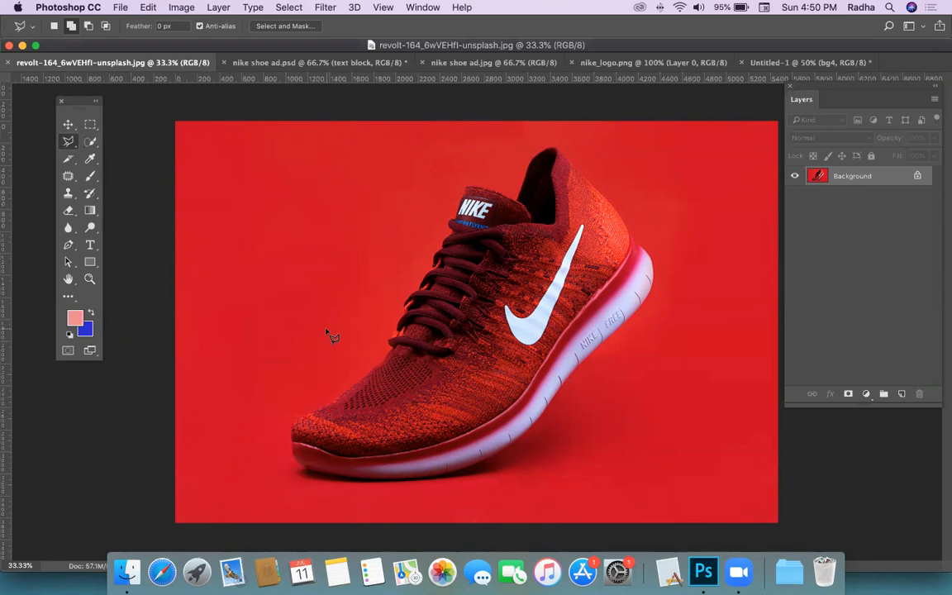
{"action": "left_click", "coordinate": [68, 142]}
{"action": "left_click", "coordinate": [123, 165]}
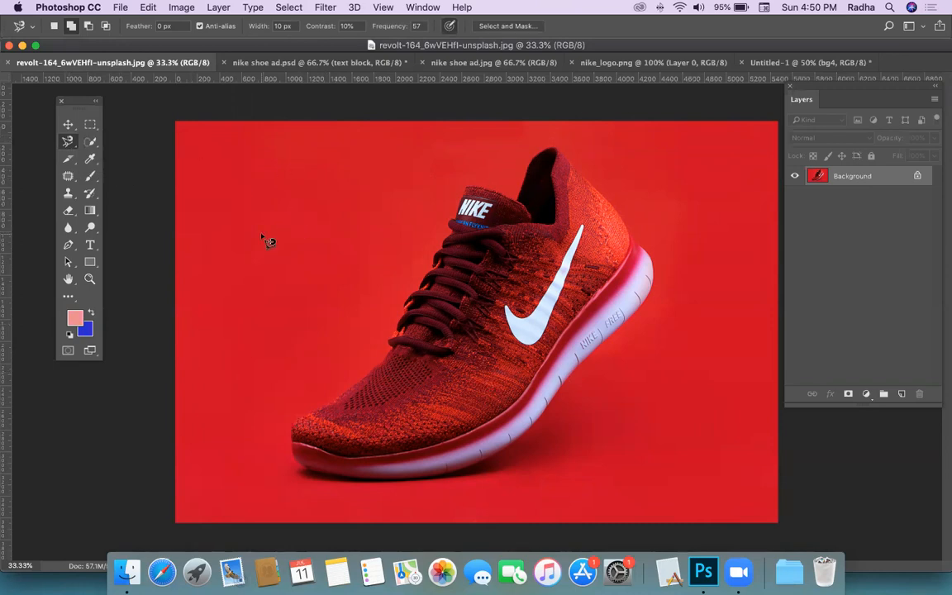
Step: Try selecting the red background with the Magic Wand at a tolerance of 10, and clear that selection
{"action": "left_click", "coordinate": [90, 142]}
{"action": "left_click", "coordinate": [147, 155]}
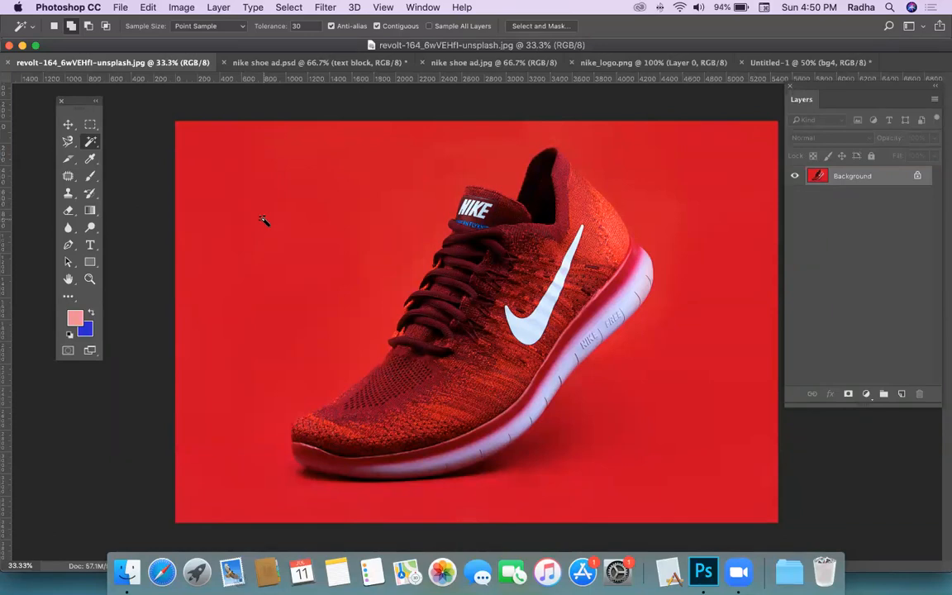
{"action": "left_click", "coordinate": [276, 23]}
{"action": "type", "text": "10"}
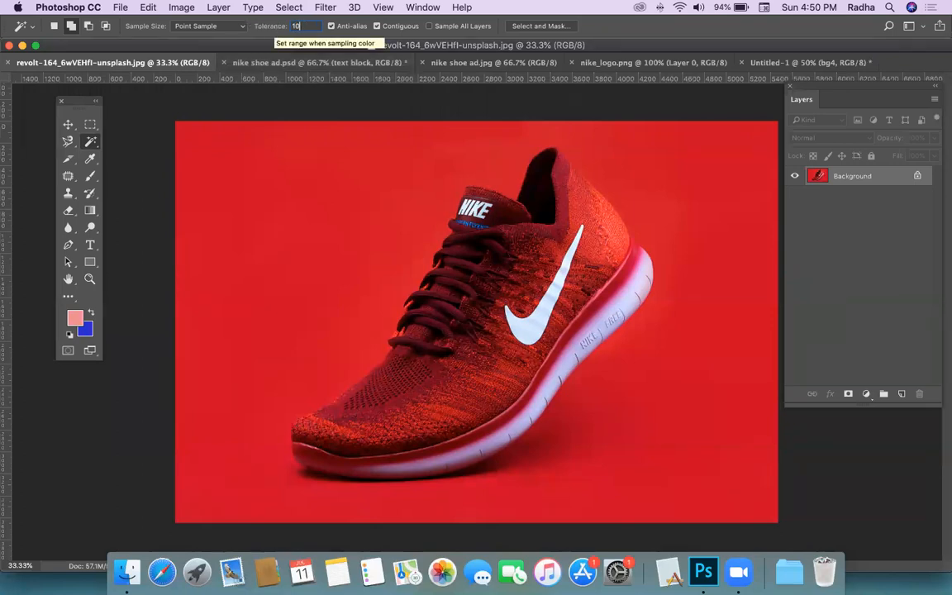
{"action": "left_click", "coordinate": [262, 199]}
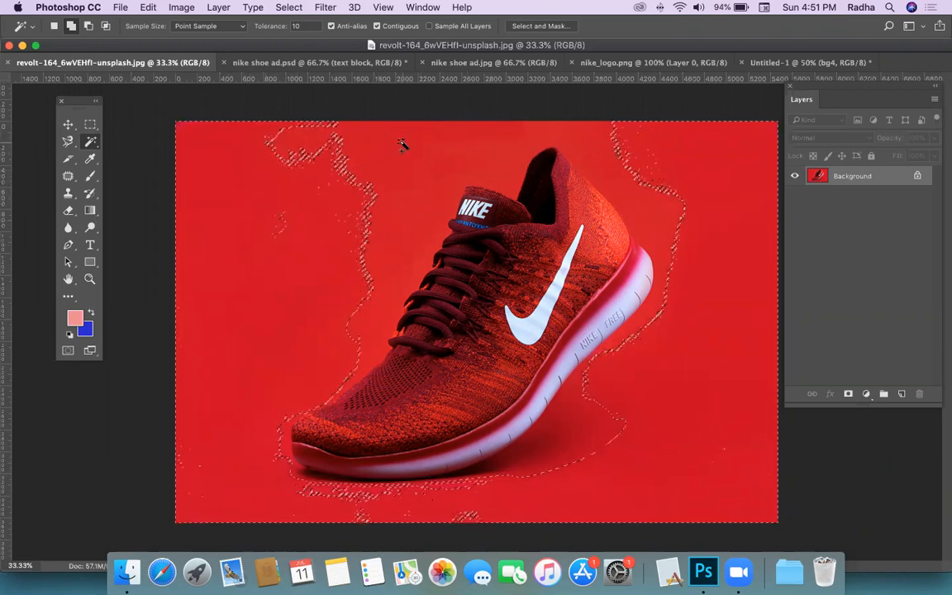
{"action": "key", "text": "super+d"}
Step: Raise the Magic Wand tolerance to 30 and sample the red background again
{"action": "left_click", "coordinate": [259, 27]}
{"action": "type", "text": "30"}
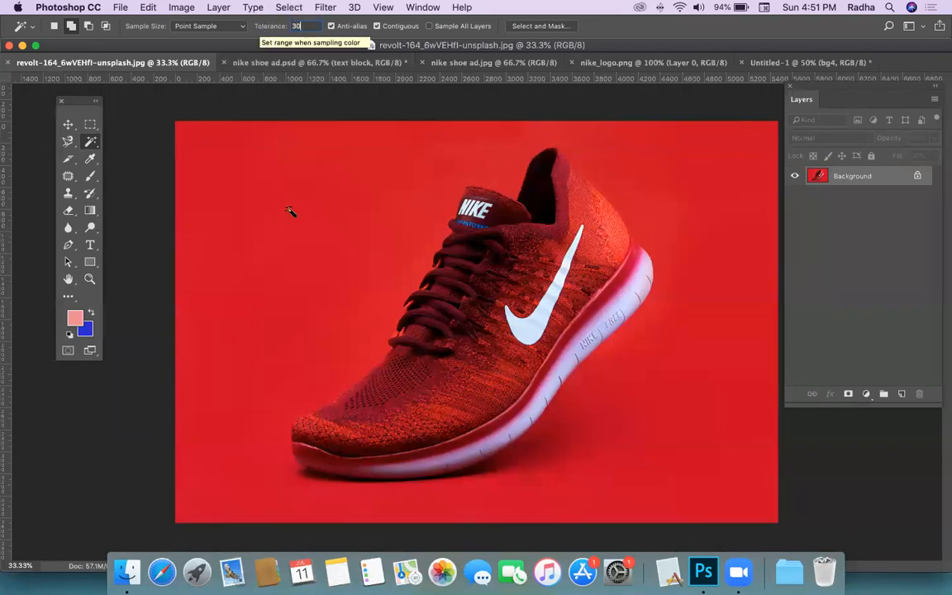
{"action": "left_click", "coordinate": [270, 166]}
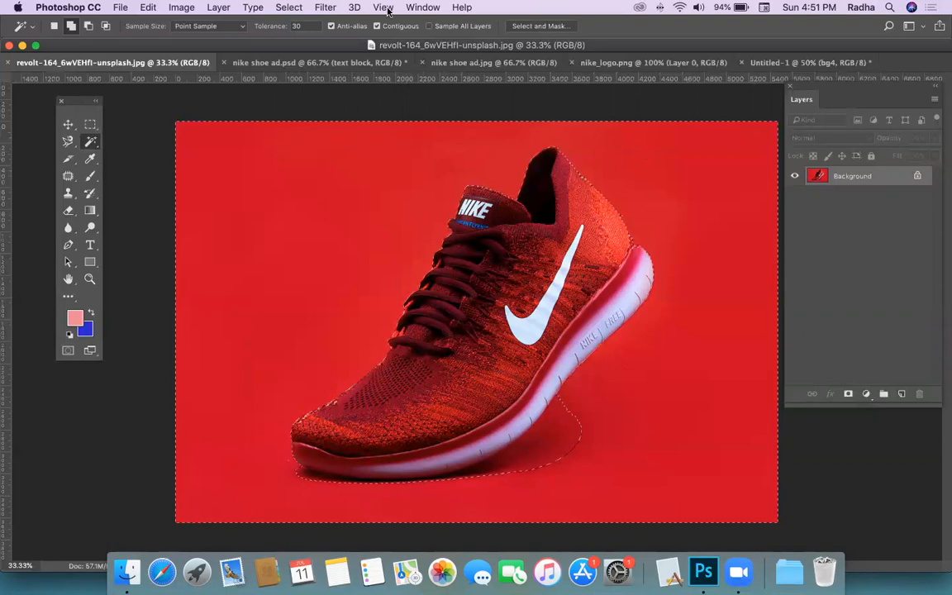
Step: Try the Magic Wand on the background at a tolerance of 100 instead, and deselect the result
{"action": "left_click", "coordinate": [304, 27]}
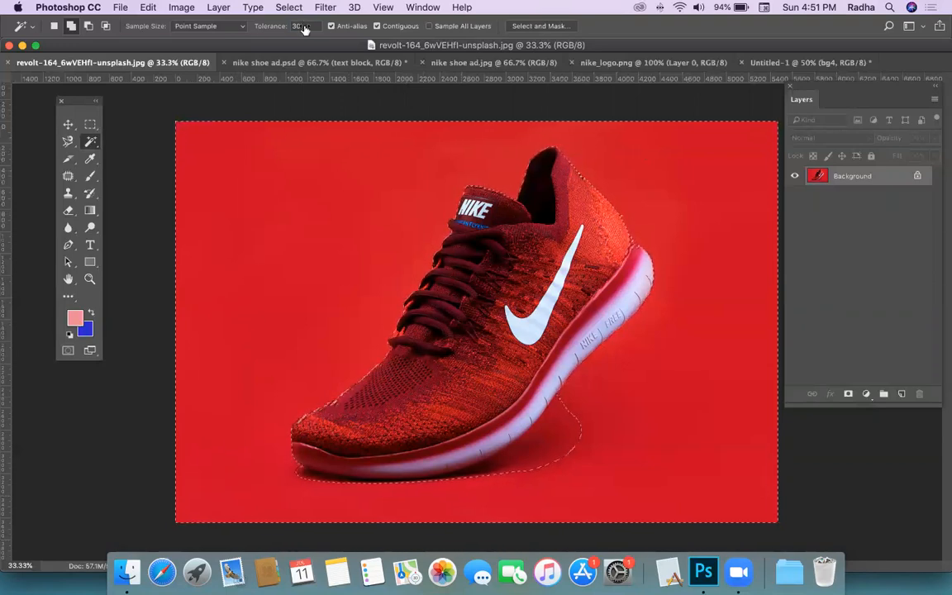
{"action": "left_click", "coordinate": [260, 27]}
{"action": "key", "text": "super+d"}
{"action": "type", "text": "100"}
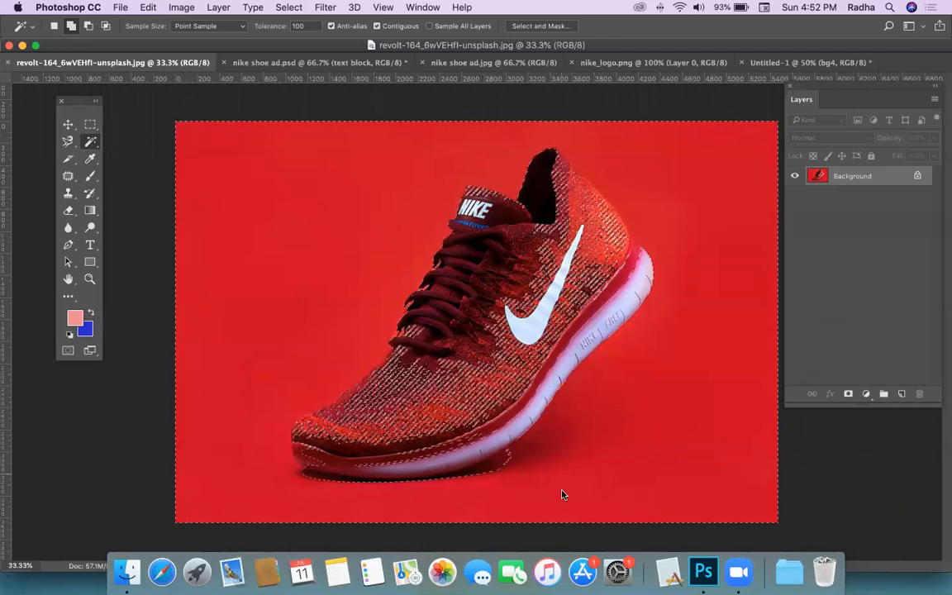
{"action": "left_click", "coordinate": [531, 532]}
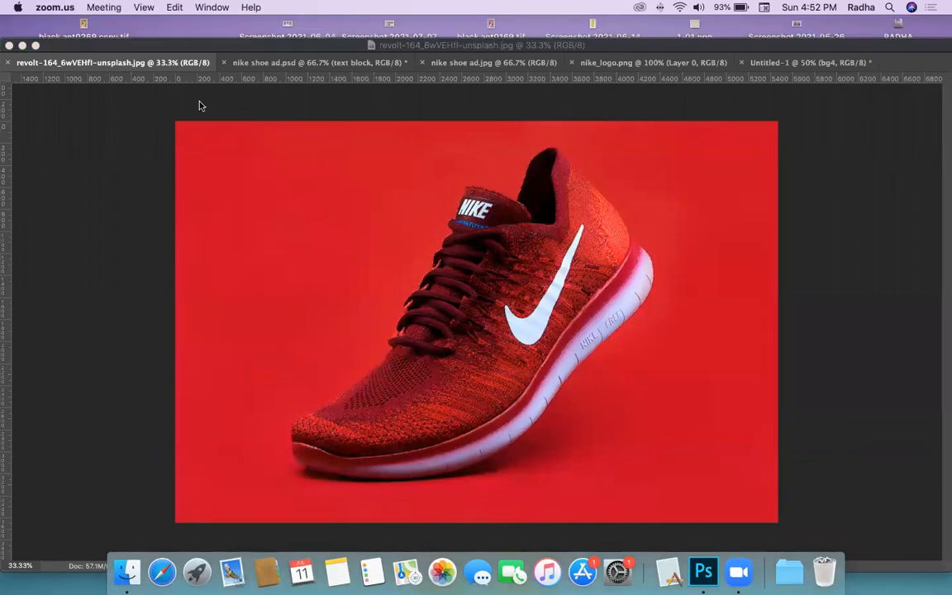
{"action": "left_click", "coordinate": [163, 111]}
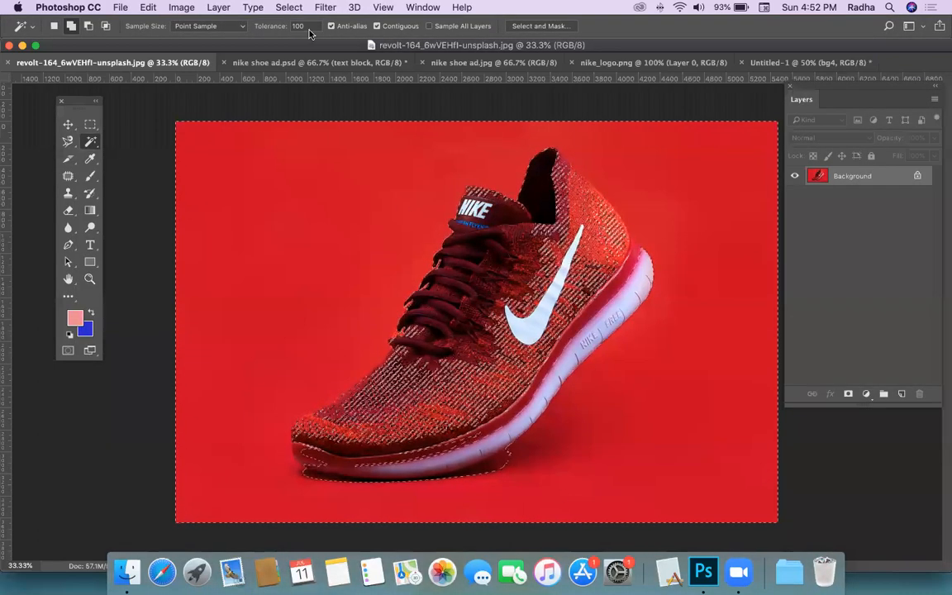
{"action": "key", "text": "super+d"}
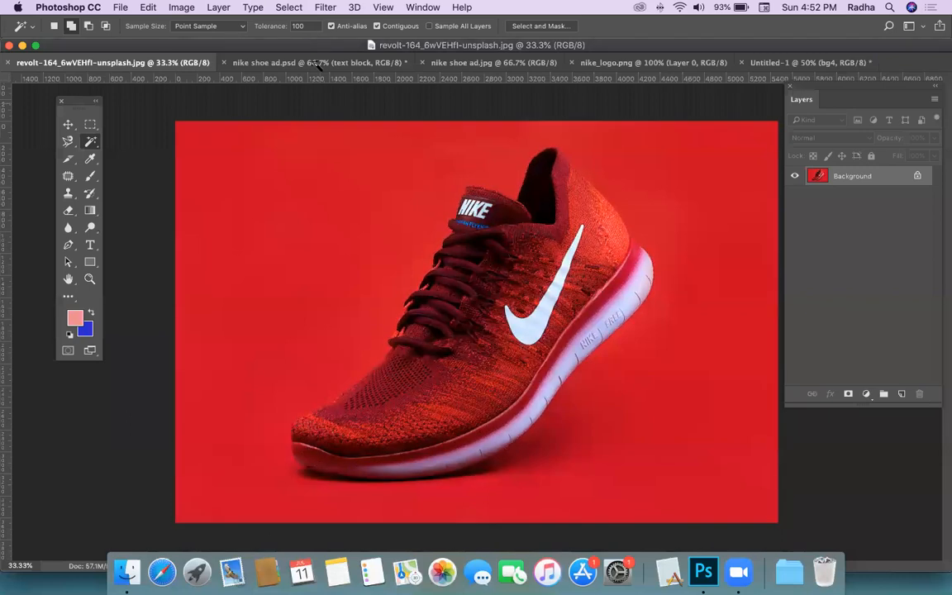
Step: Return the Magic Wand tolerance to 30, sample the background beside the shoe, and deselect
{"action": "left_click_drag", "start_coordinate": [309, 25], "coordinate": [269, 25]}
{"action": "type", "text": "30"}
{"action": "left_click", "coordinate": [281, 256]}
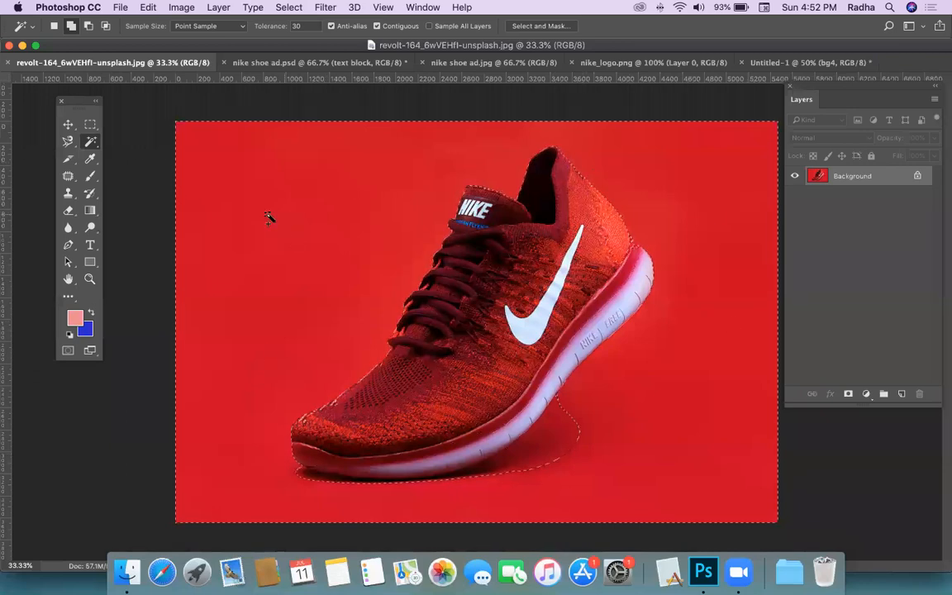
{"action": "key", "text": "super+d"}
Step: Try a Magic Wand selection of the background with Contiguous turned off, and deselect it
{"action": "left_click", "coordinate": [376, 26]}
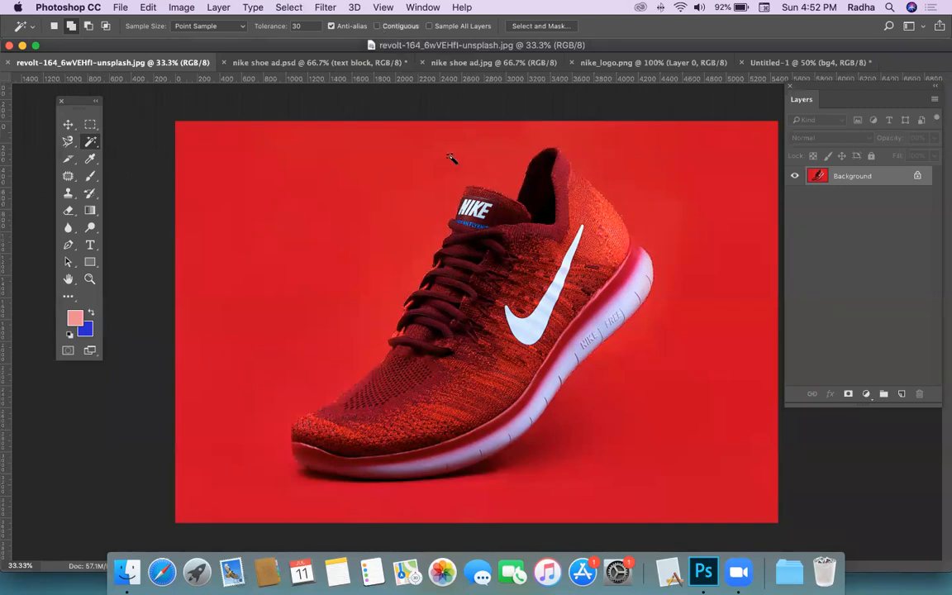
{"action": "left_click", "coordinate": [318, 228]}
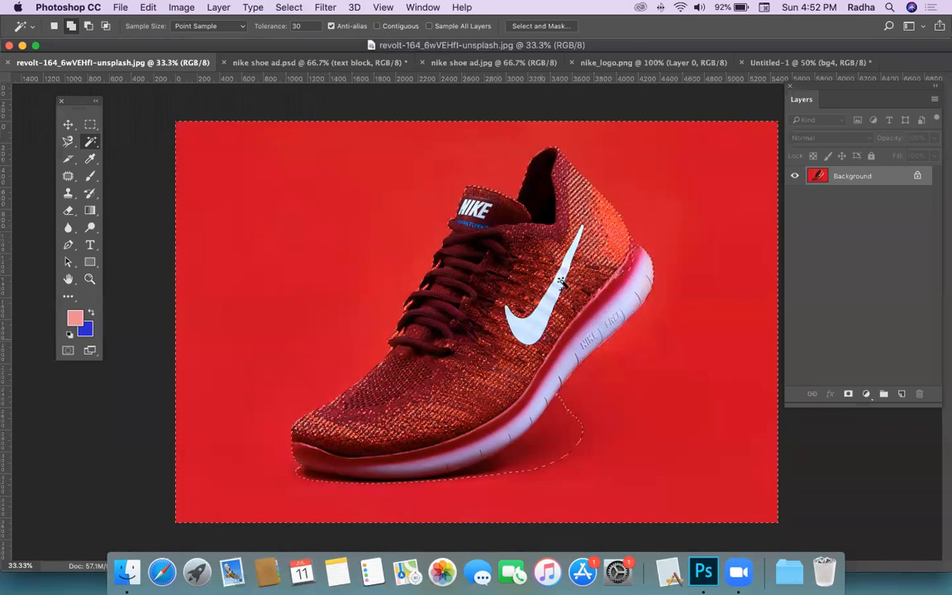
{"action": "key", "text": "super+d"}
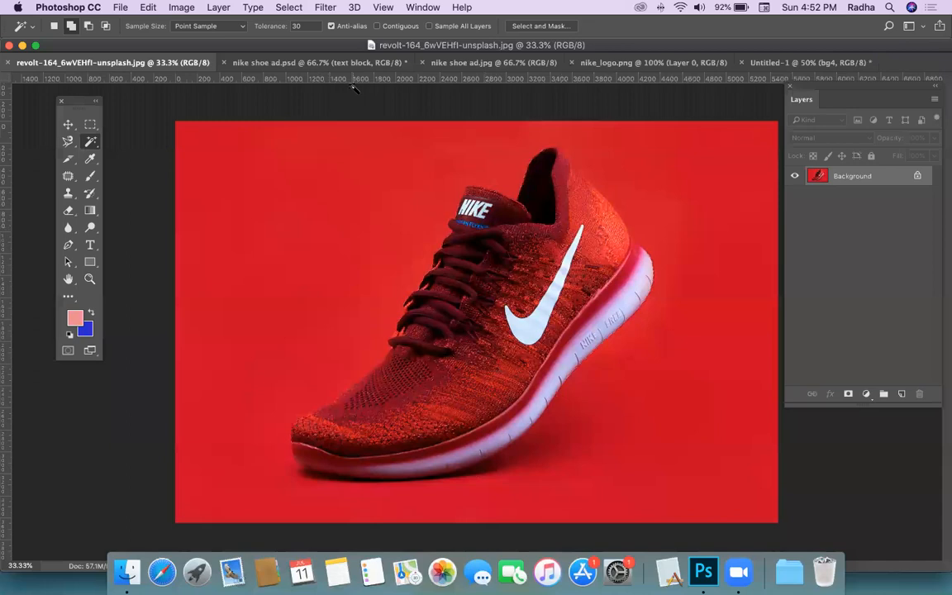
Step: Turn Contiguous back on, select the red background with the Magic Wand, and invert the selection to the shoe
{"action": "left_click", "coordinate": [377, 26]}
{"action": "left_click", "coordinate": [273, 192]}
{"action": "left_click", "coordinate": [290, 7]}
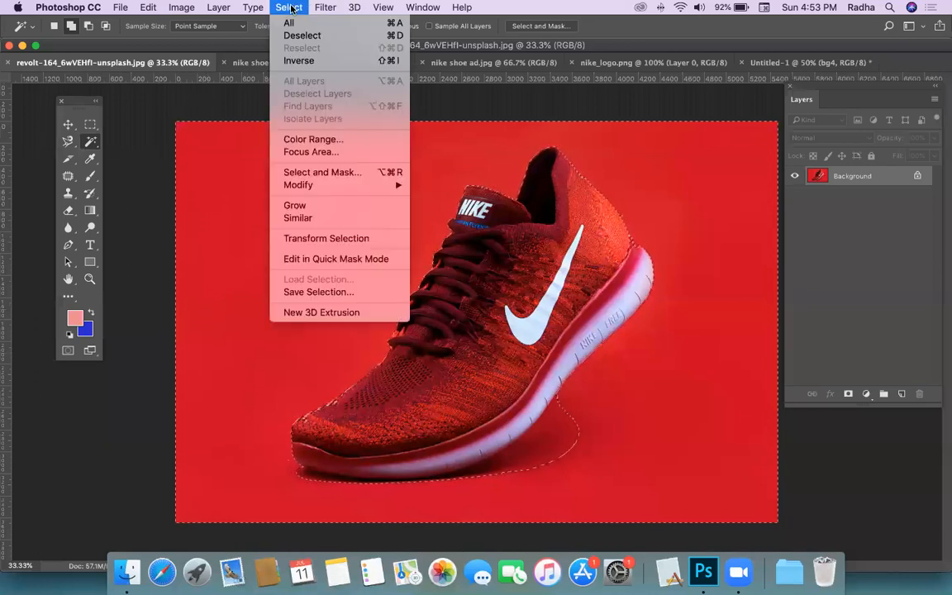
{"action": "left_click", "coordinate": [296, 62]}
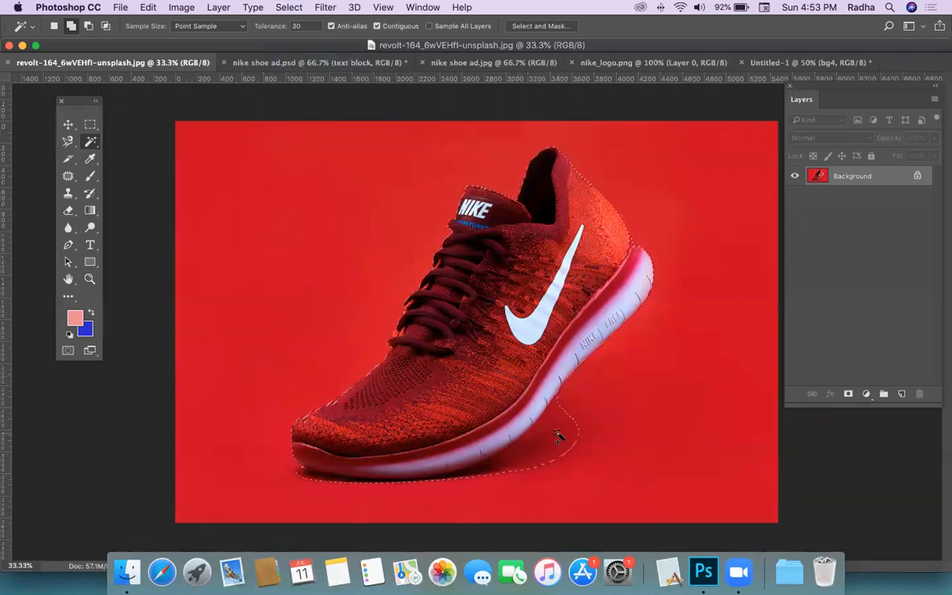
Step: Subtract the shadow beneath the raised sole and under the toe from the selection with the Magnetic Lasso
{"action": "left_click_drag", "start_coordinate": [68, 141], "coordinate": [118, 168]}
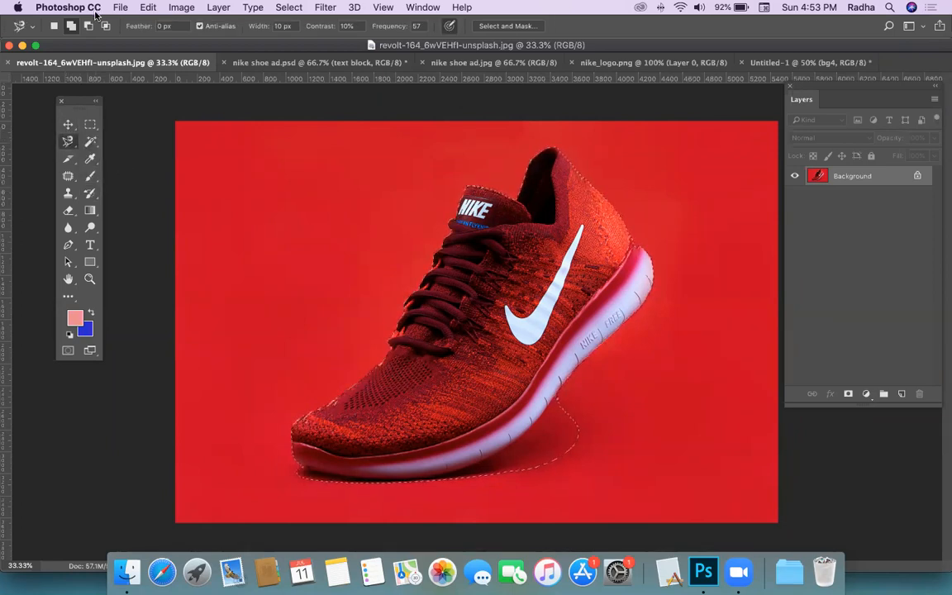
{"action": "left_click", "coordinate": [89, 26]}
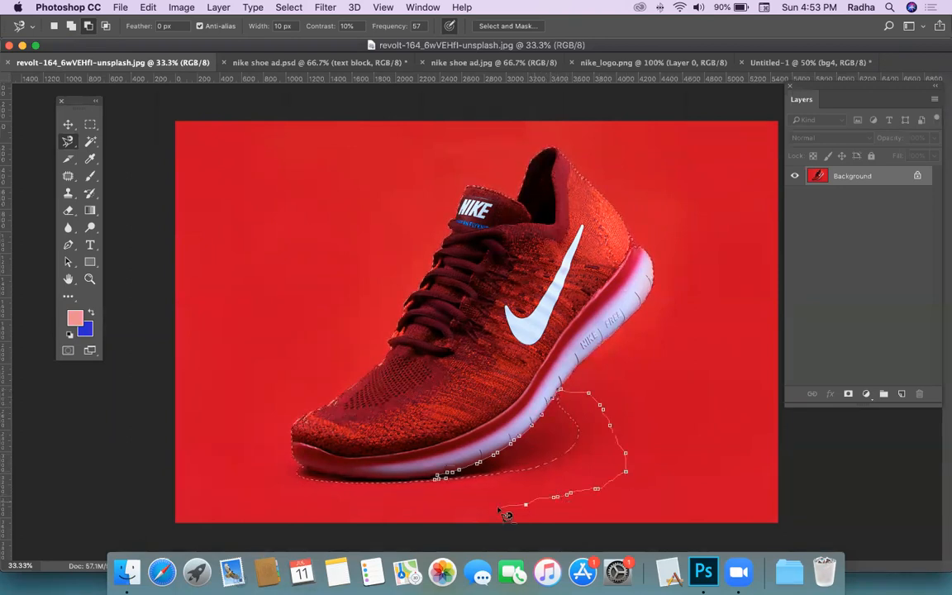
{"action": "key", "text": "Escape"}
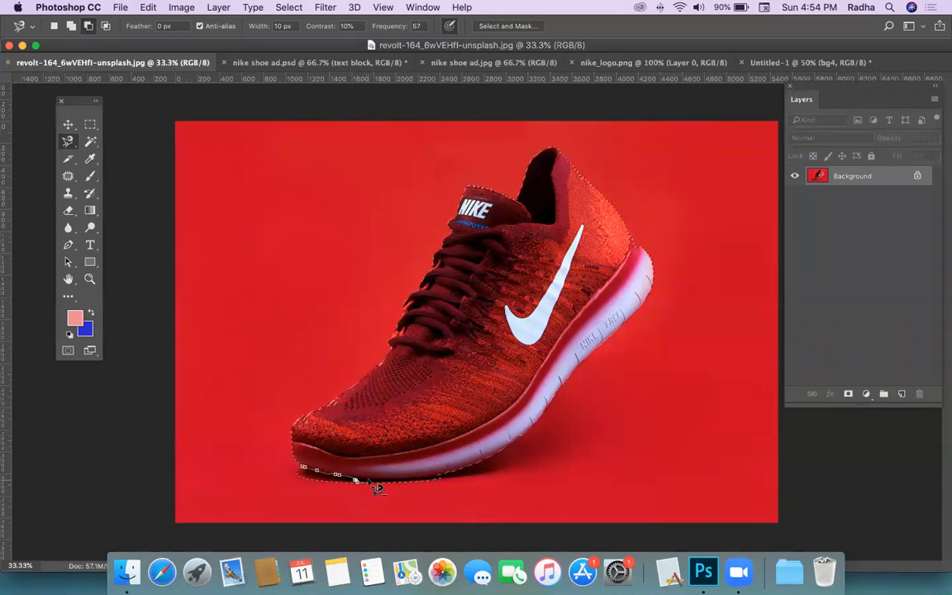
{"action": "mouse_move", "coordinate": [396, 502]}
{"action": "left_mouse_down"}
{"action": "mouse_move", "coordinate": [329, 504]}
{"action": "mouse_move", "coordinate": [272, 493]}
{"action": "left_mouse_up"}
{"action": "key", "text": "Escape"}
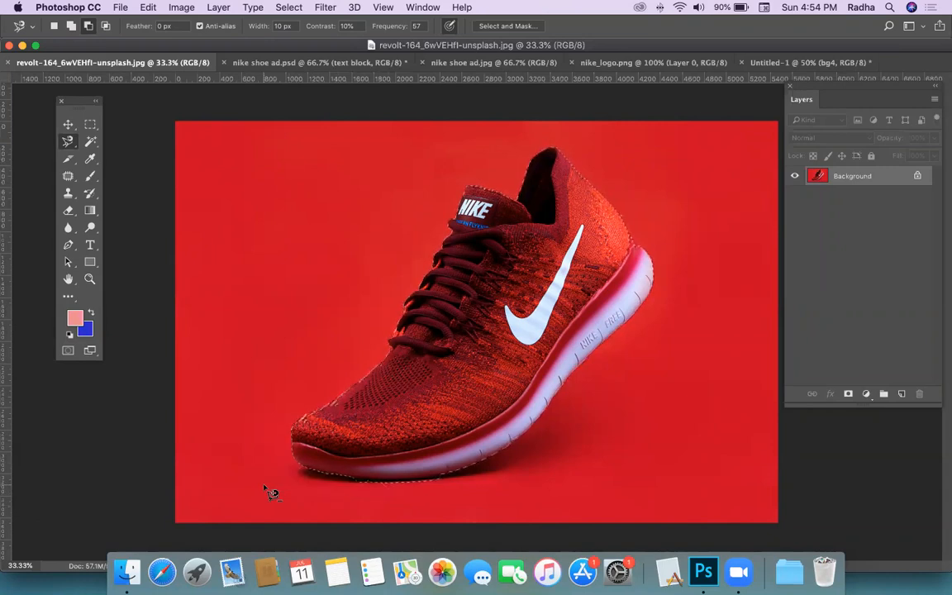
Step: Trace along the sole's lower edge with the Magnetic Lasso to subtract the remaining shadow strip under the forefoot
{"action": "left_click", "coordinate": [355, 477]}
{"action": "left_click_drag", "start_coordinate": [372, 486], "coordinate": [397, 486]}
{"action": "left_click", "coordinate": [383, 480]}
{"action": "left_click", "coordinate": [391, 481]}
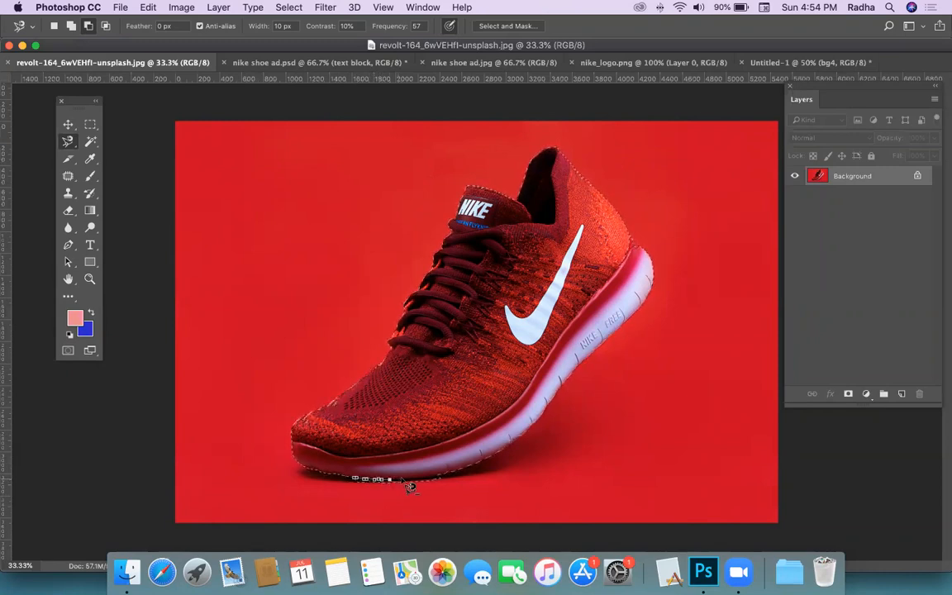
{"action": "left_click", "coordinate": [398, 481]}
{"action": "left_click", "coordinate": [411, 481]}
{"action": "left_click", "coordinate": [427, 478]}
{"action": "left_click", "coordinate": [431, 478]}
{"action": "left_click", "coordinate": [440, 476]}
{"action": "left_click", "coordinate": [452, 483]}
{"action": "left_click", "coordinate": [423, 501]}
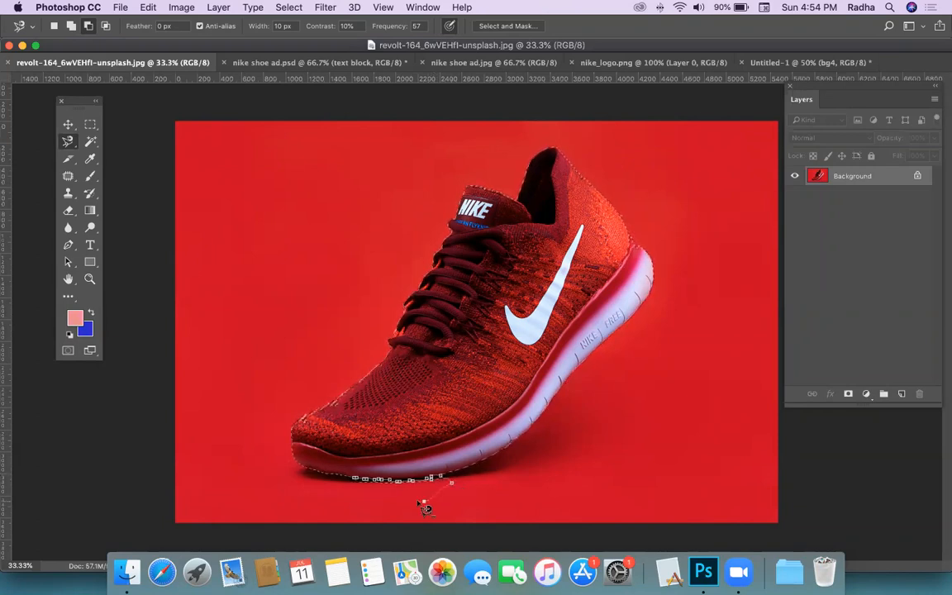
{"action": "double_click", "coordinate": [324, 499]}
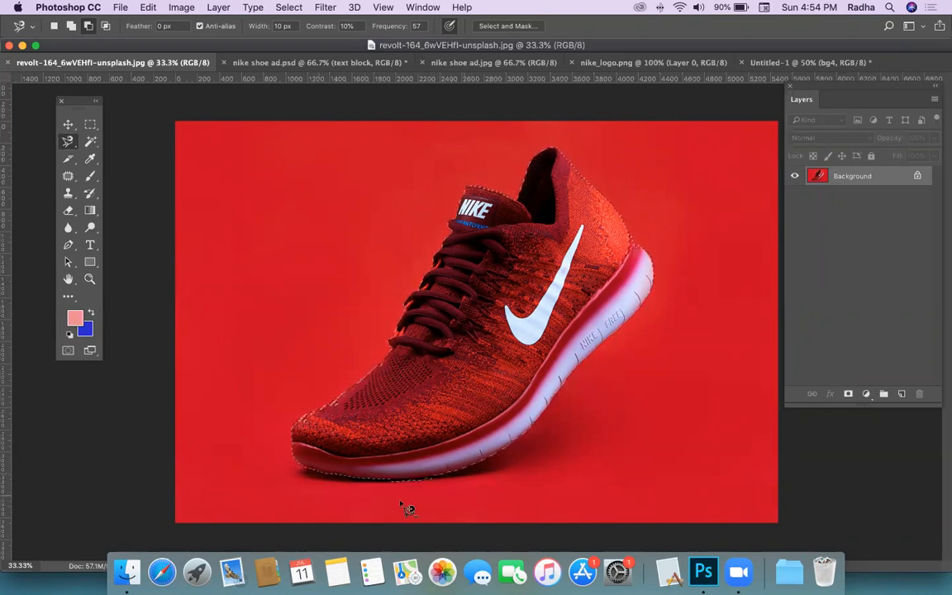
Step: Refine the selection at 100% zoom by subtracting the thin leftover shadow sliver below the middle of the forefoot sole
{"action": "key", "text": "super+equal"}
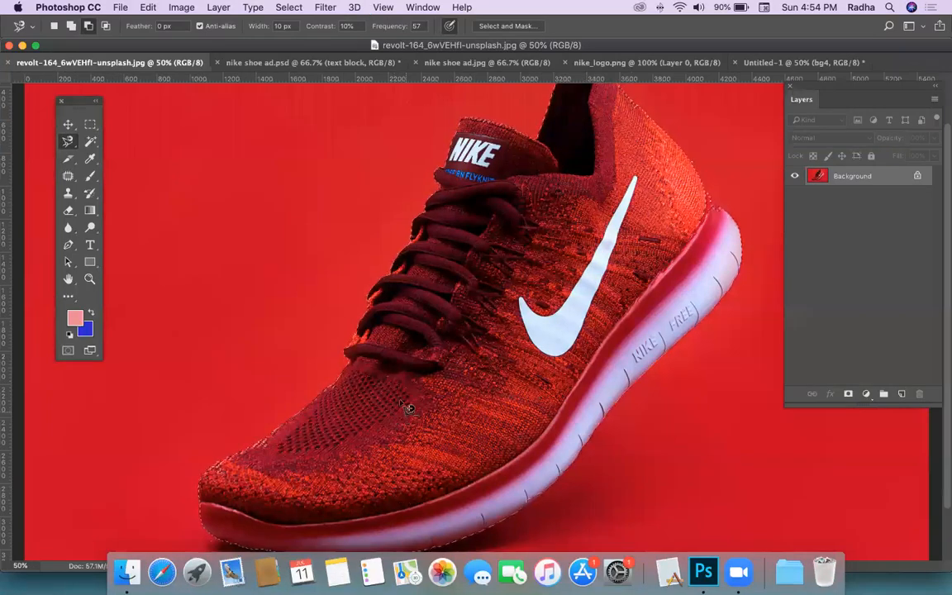
{"action": "scroll", "coordinate": [408, 408], "scroll_direction": "down", "scroll_amount": 3}
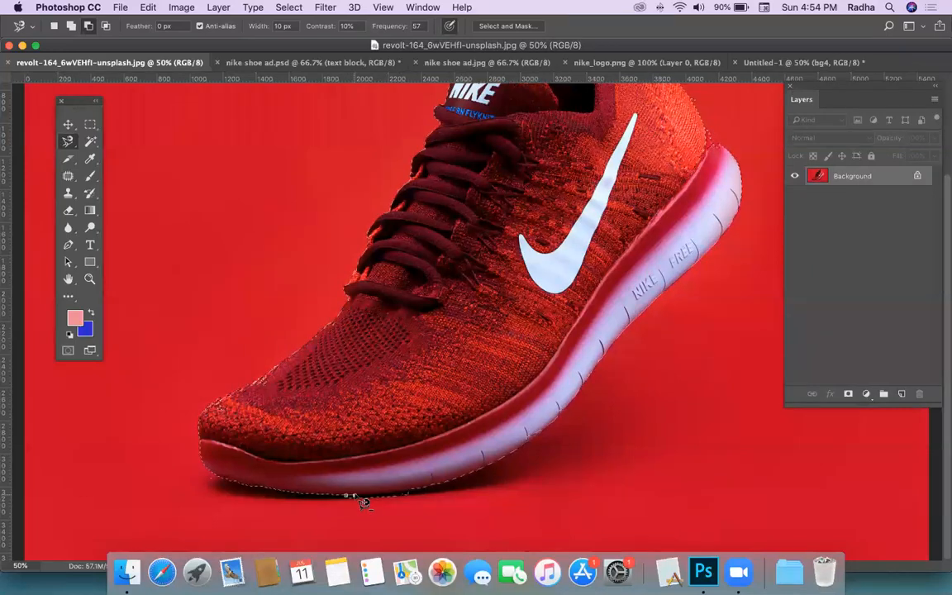
{"action": "scroll", "coordinate": [370, 501], "scroll_direction": "up", "scroll_amount": 2}
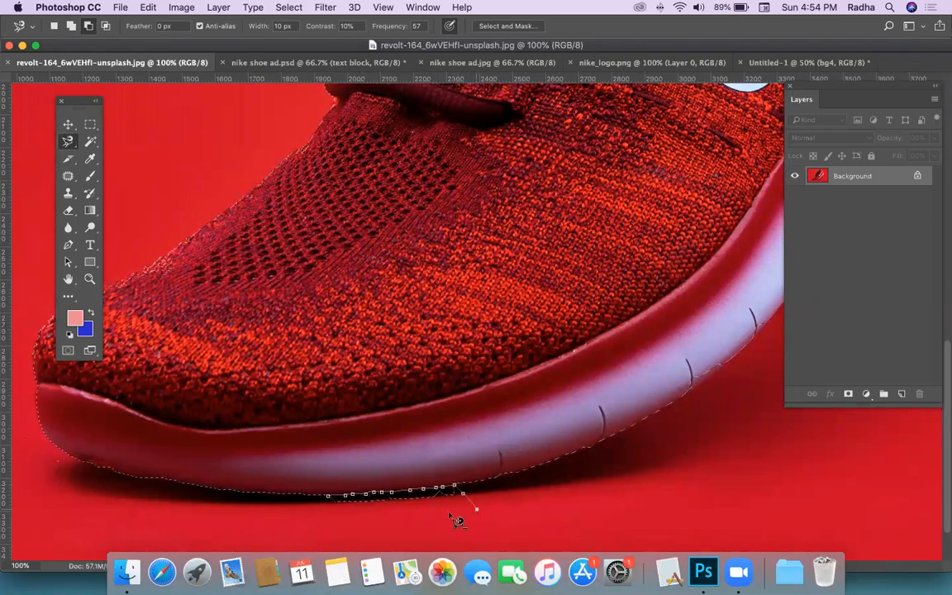
{"action": "double_click", "coordinate": [309, 514]}
{"action": "key", "text": "super+minus"}
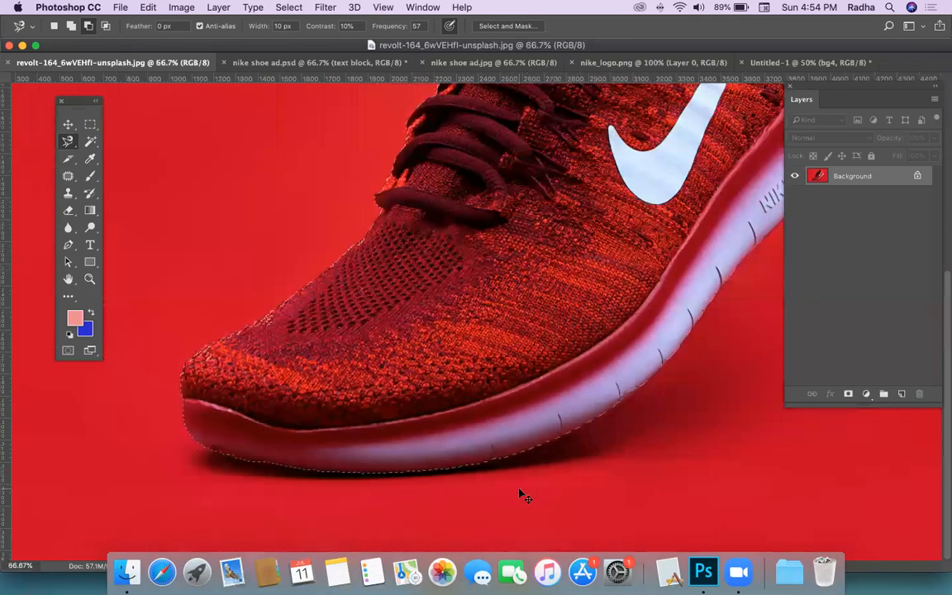
Step: Switch the Magnetic Lasso to add to the selection and include the missed patches on the shoe's toe
{"action": "key", "text": "super+equal"}
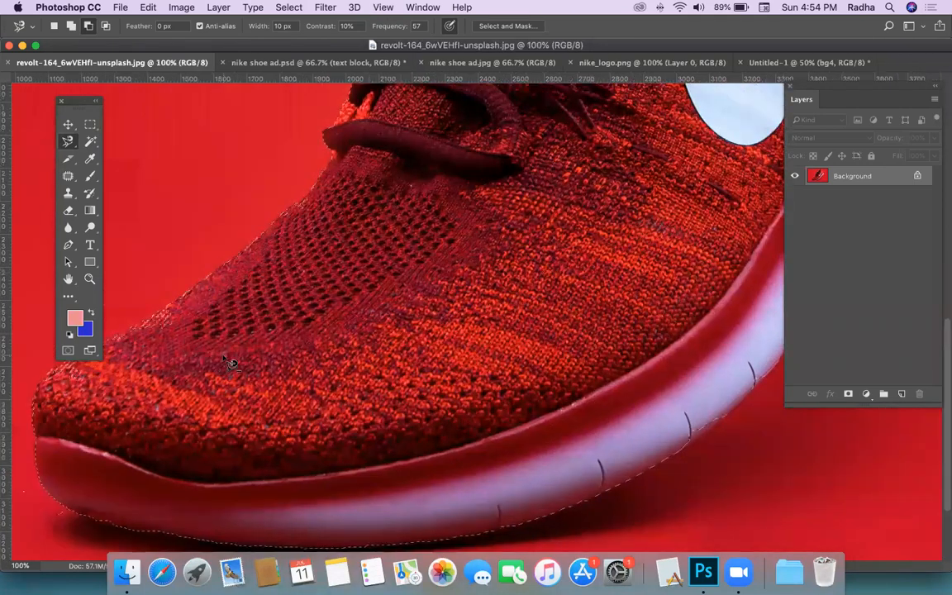
{"action": "scroll", "coordinate": [231, 363], "scroll_direction": "left", "scroll_amount": 5}
{"action": "scroll", "coordinate": [230, 364], "scroll_direction": "right", "scroll_amount": 2}
{"action": "scroll", "coordinate": [230, 363], "scroll_direction": "up", "scroll_amount": 2}
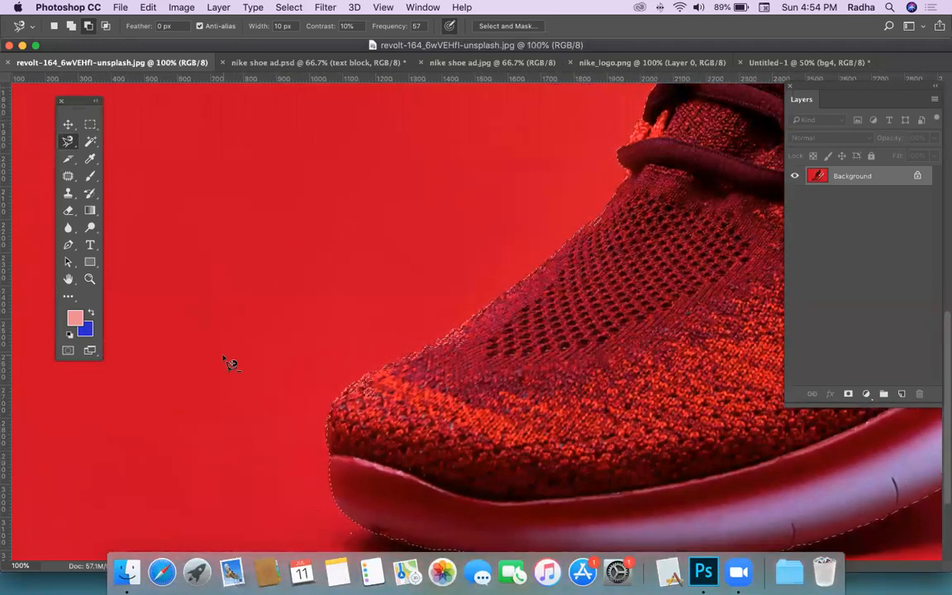
{"action": "left_click", "coordinate": [71, 26]}
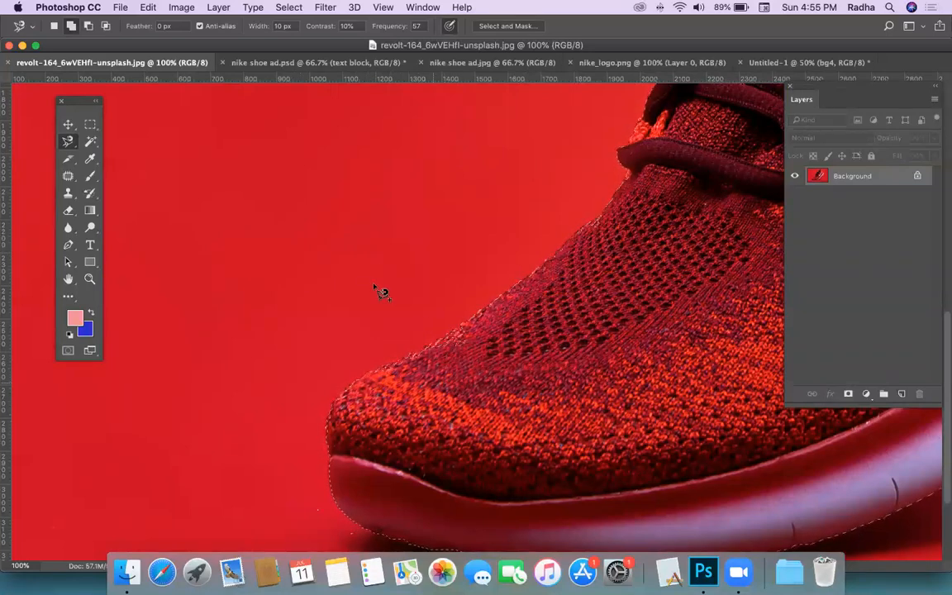
Step: Switch to the Polygonal Lasso and add the missed edge along the top of the toe to the selection
{"action": "scroll", "coordinate": [487, 383], "scroll_direction": "right", "scroll_amount": 3}
{"action": "scroll", "coordinate": [487, 384], "scroll_direction": "up", "scroll_amount": 2}
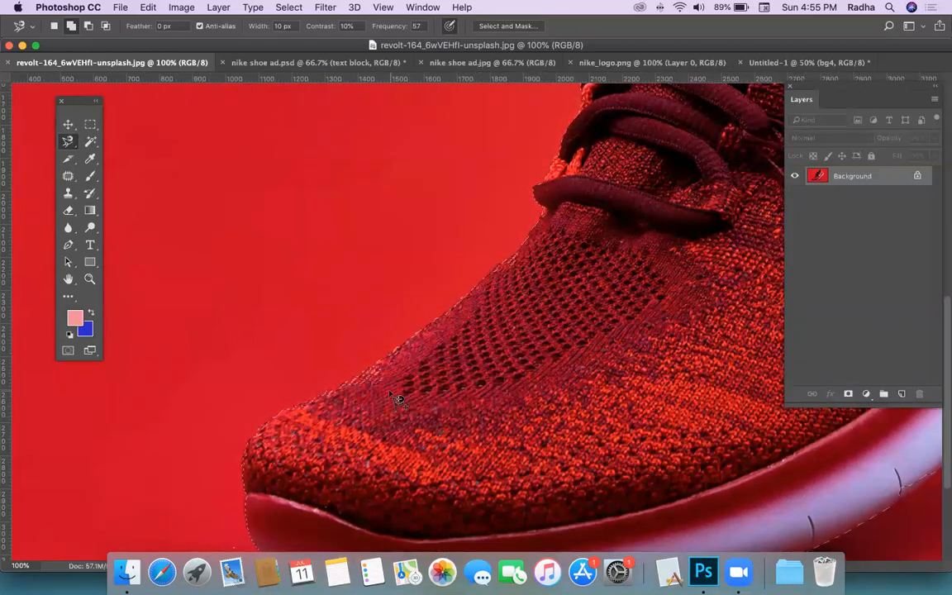
{"action": "right_click", "coordinate": [78, 142]}
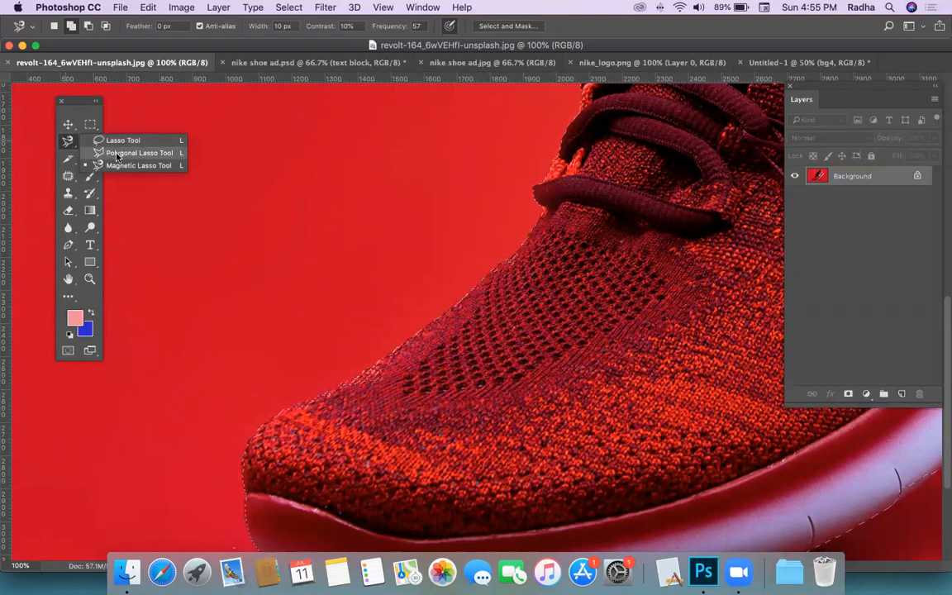
{"action": "left_click", "coordinate": [116, 154]}
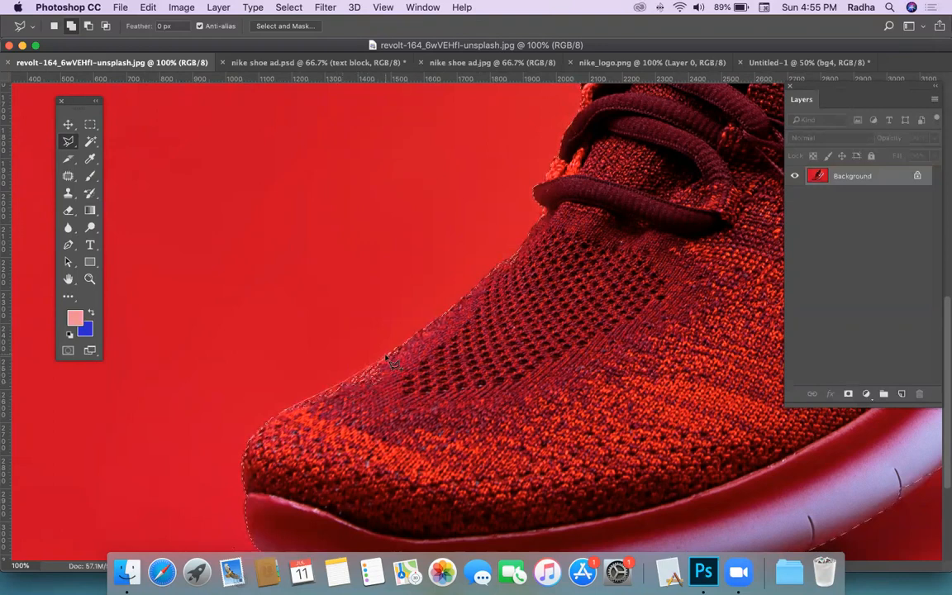
{"action": "left_click", "coordinate": [429, 325]}
{"action": "left_click", "coordinate": [445, 397]}
{"action": "left_click", "coordinate": [388, 442]}
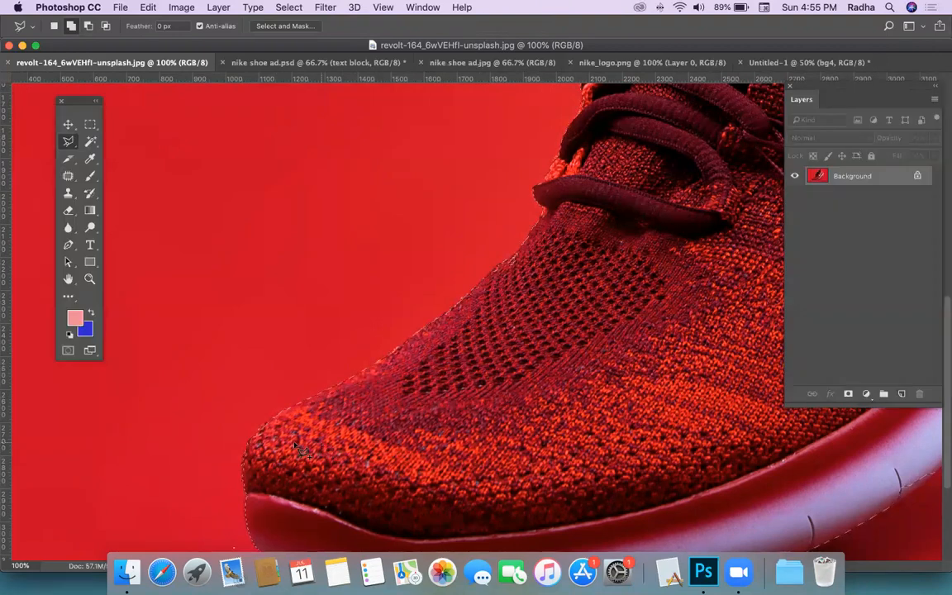
Step: Add the missed strip of perforated upper just below the laces to the selection with the Polygonal Lasso
{"action": "scroll", "coordinate": [321, 396], "scroll_direction": "right", "scroll_amount": 5}
{"action": "scroll", "coordinate": [321, 397], "scroll_direction": "up", "scroll_amount": 2}
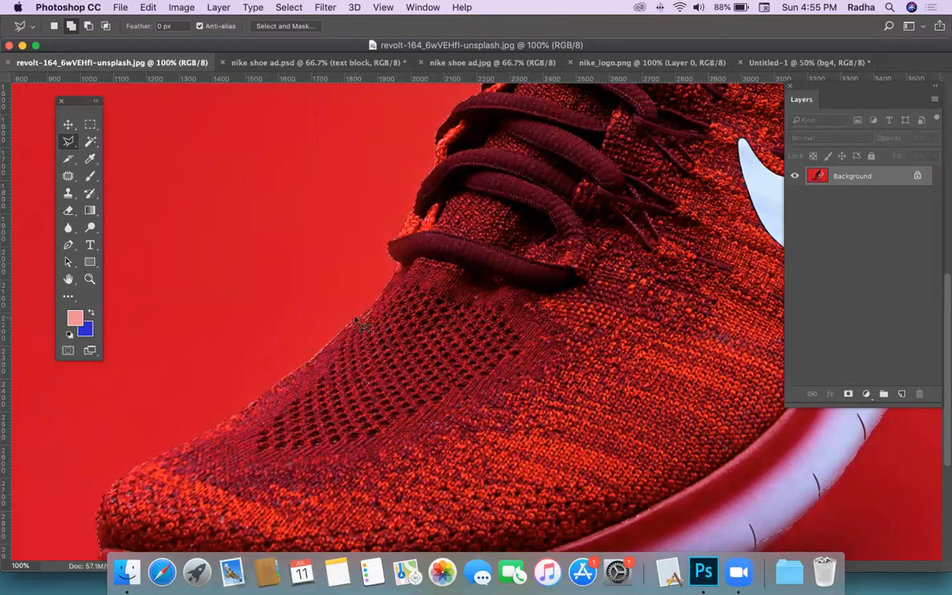
{"action": "left_click", "coordinate": [393, 297]}
{"action": "double_click", "coordinate": [344, 428]}
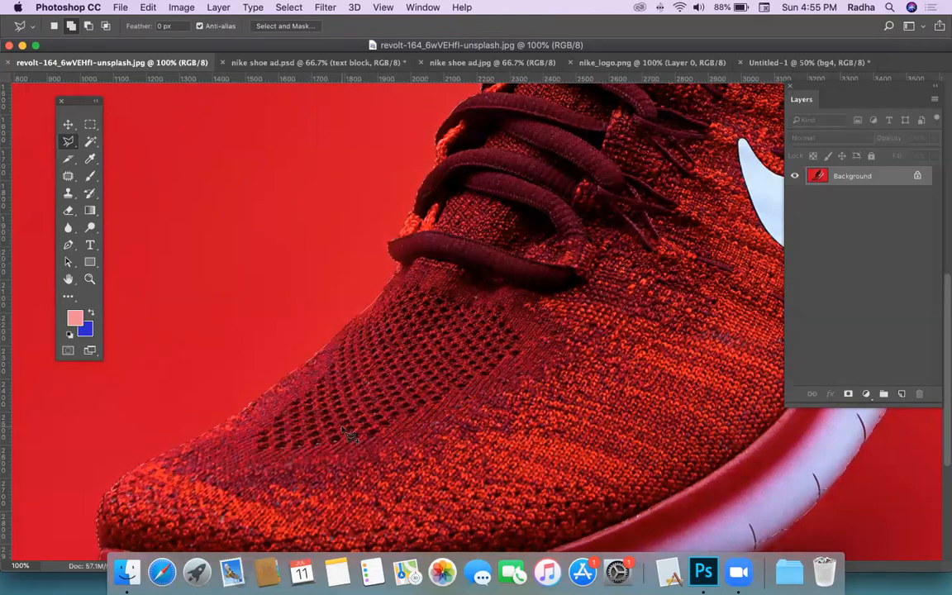
Step: Check the selection around the laces, tongue and heel, and subtract the stray background bump from the heel's back edge
{"action": "scroll", "coordinate": [412, 364], "scroll_direction": "up", "scroll_amount": 9}
{"action": "scroll", "coordinate": [412, 364], "scroll_direction": "right", "scroll_amount": 6}
{"action": "scroll", "coordinate": [420, 372], "scroll_direction": "up", "scroll_amount": 2}
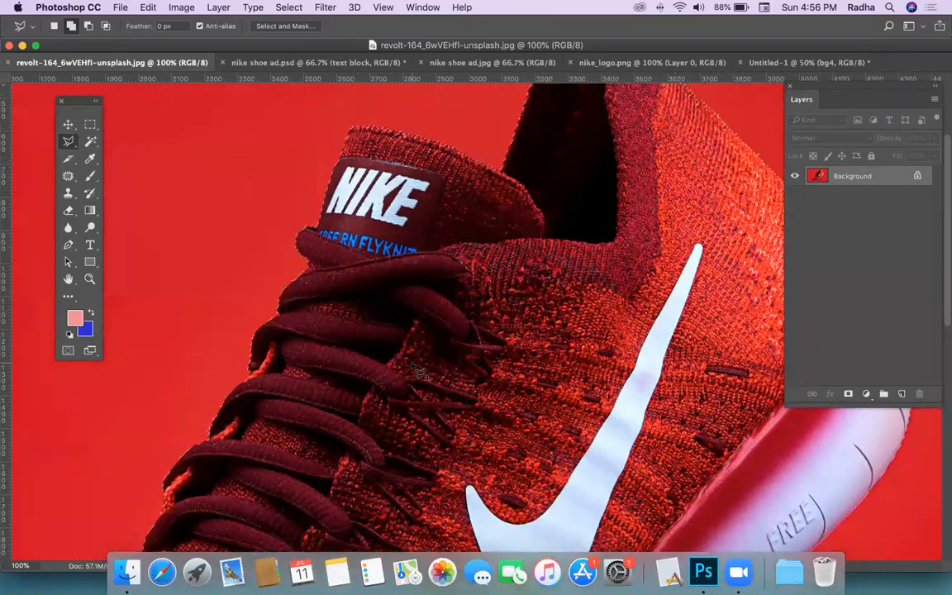
{"action": "scroll", "coordinate": [420, 372], "scroll_direction": "up", "scroll_amount": 5}
{"action": "scroll", "coordinate": [419, 372], "scroll_direction": "right", "scroll_amount": 2}
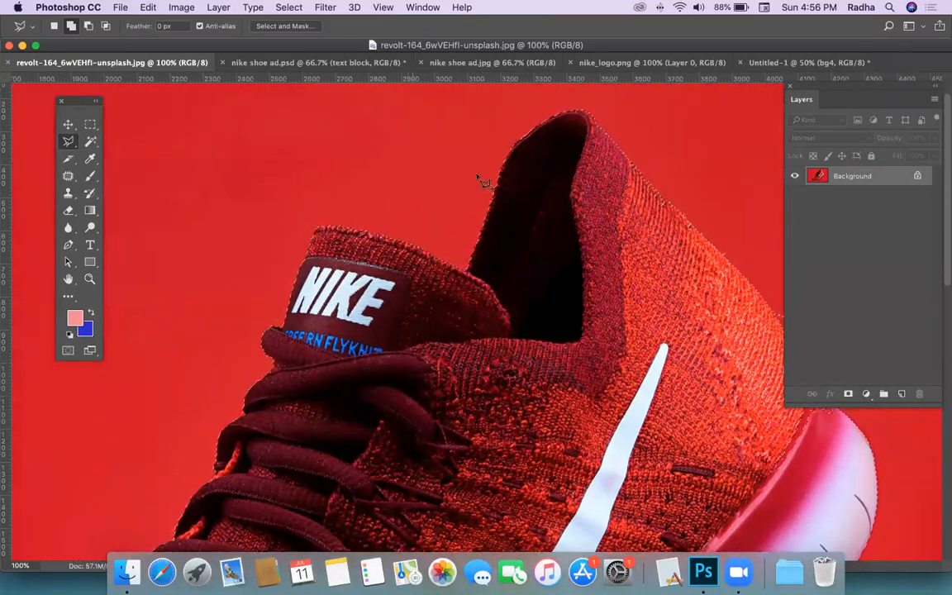
{"action": "scroll", "coordinate": [570, 174], "scroll_direction": "right", "scroll_amount": 3}
{"action": "scroll", "coordinate": [570, 173], "scroll_direction": "down", "scroll_amount": 1}
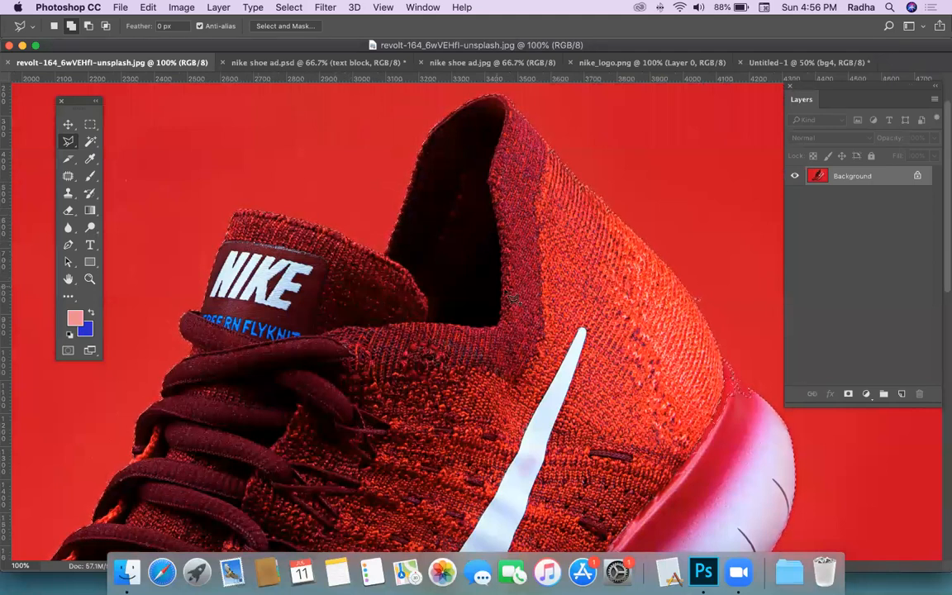
{"action": "scroll", "coordinate": [446, 264], "scroll_direction": "right", "scroll_amount": 3}
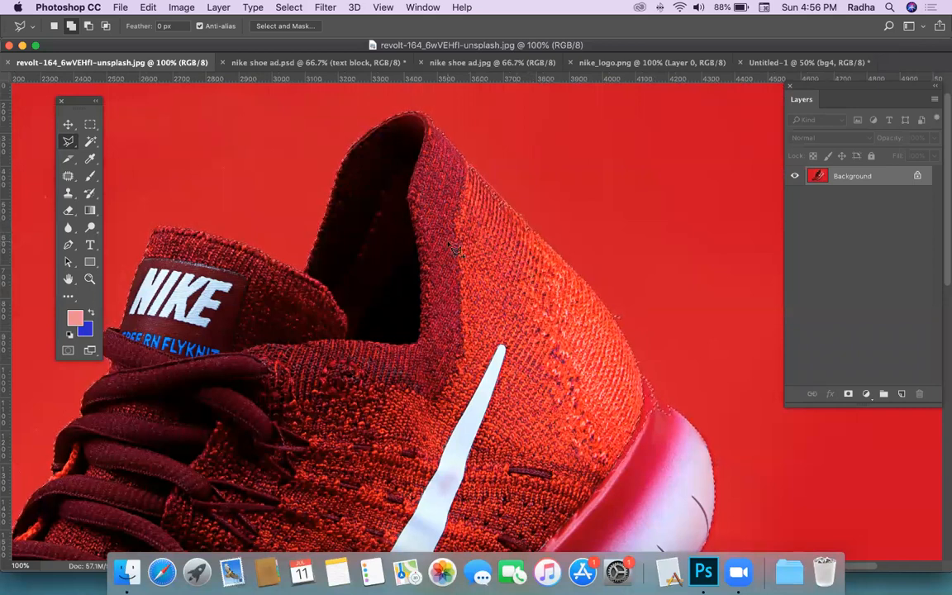
{"action": "scroll", "coordinate": [592, 384], "scroll_direction": "right", "scroll_amount": 1}
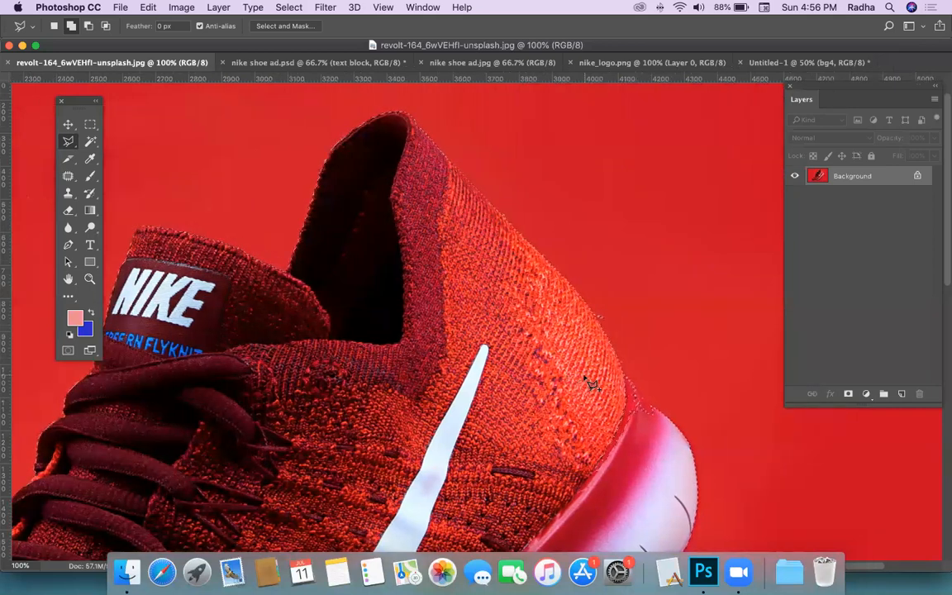
{"action": "scroll", "coordinate": [640, 376], "scroll_direction": "down", "scroll_amount": 1}
{"action": "scroll", "coordinate": [640, 376], "scroll_direction": "right", "scroll_amount": 1}
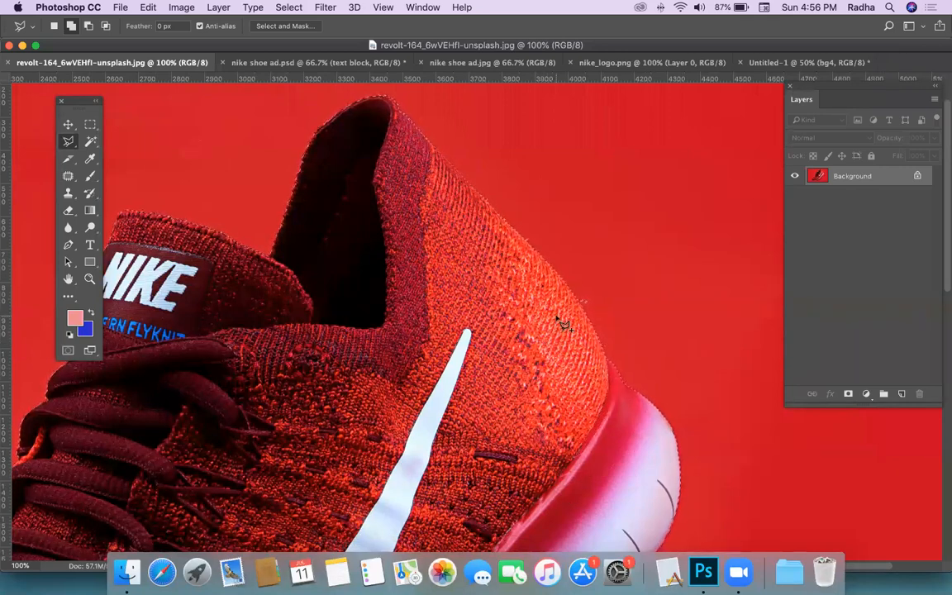
{"action": "scroll", "coordinate": [624, 342], "scroll_direction": "left", "scroll_amount": 3}
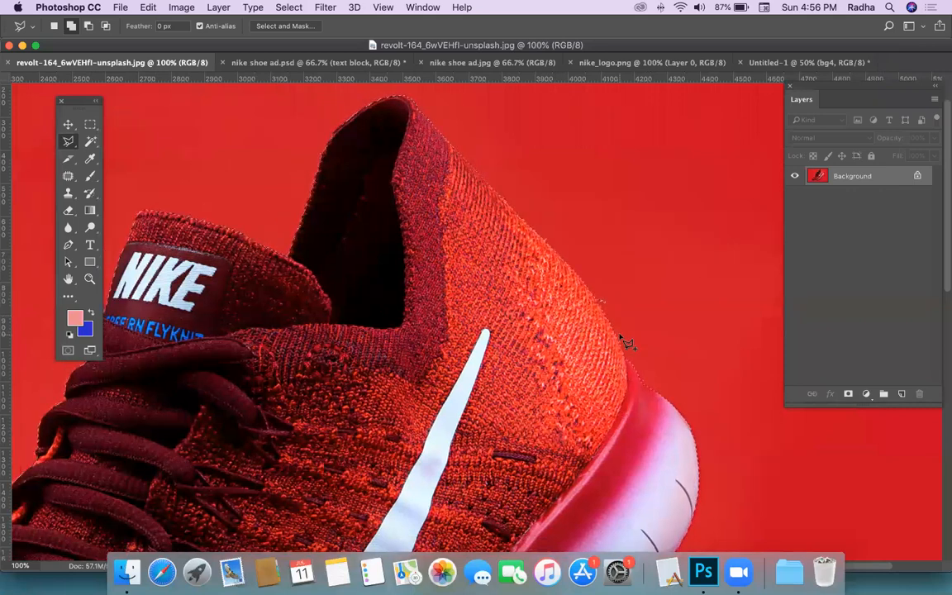
{"action": "scroll", "coordinate": [625, 342], "scroll_direction": "down", "scroll_amount": 1}
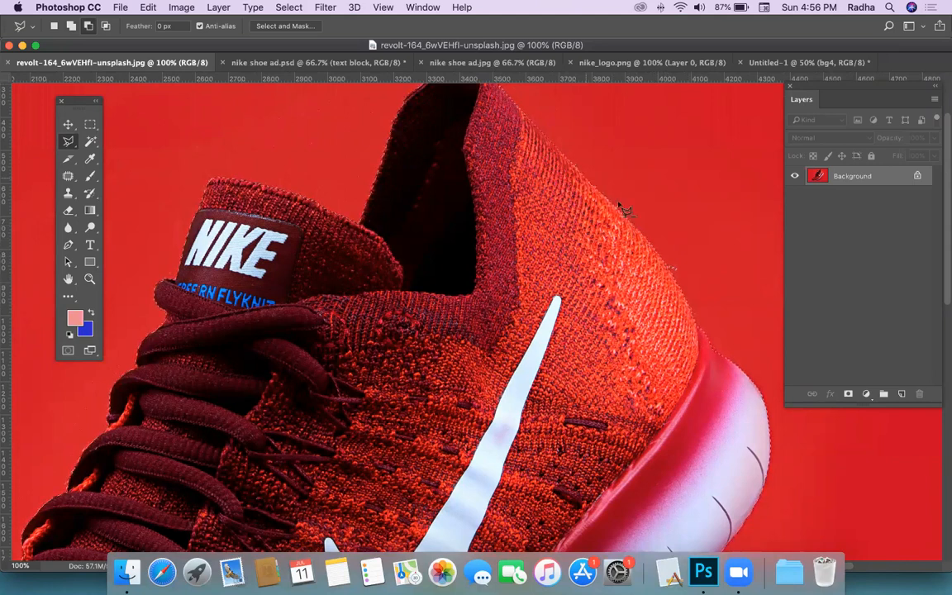
{"action": "left_click", "coordinate": [673, 248]}
{"action": "double_click", "coordinate": [716, 278]}
Step: Subtract the leftover background along the lower front edge of the toe sole from the selection
{"action": "key", "text": "super+minus"}
{"action": "key", "text": "super+minus"}
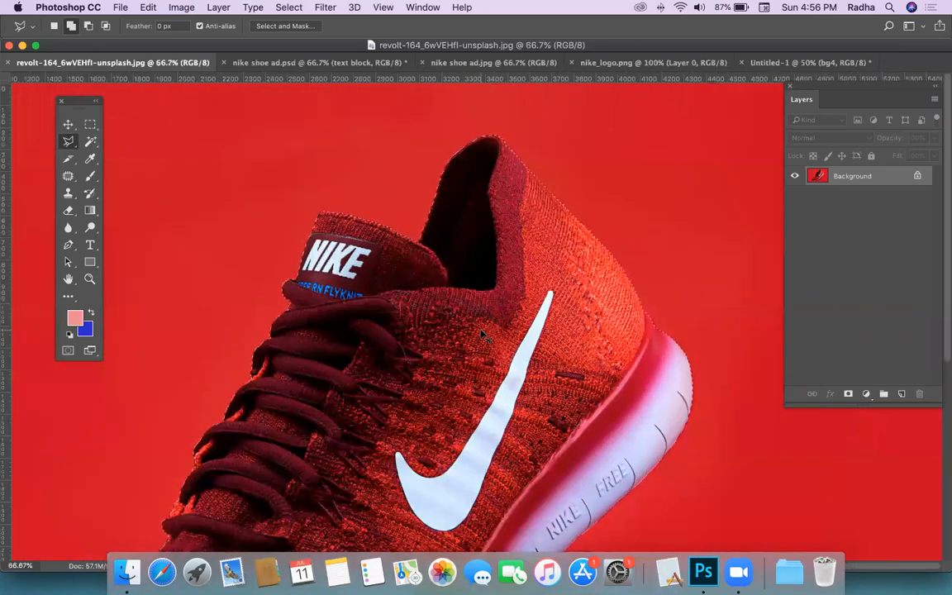
{"action": "key", "text": "super+minus"}
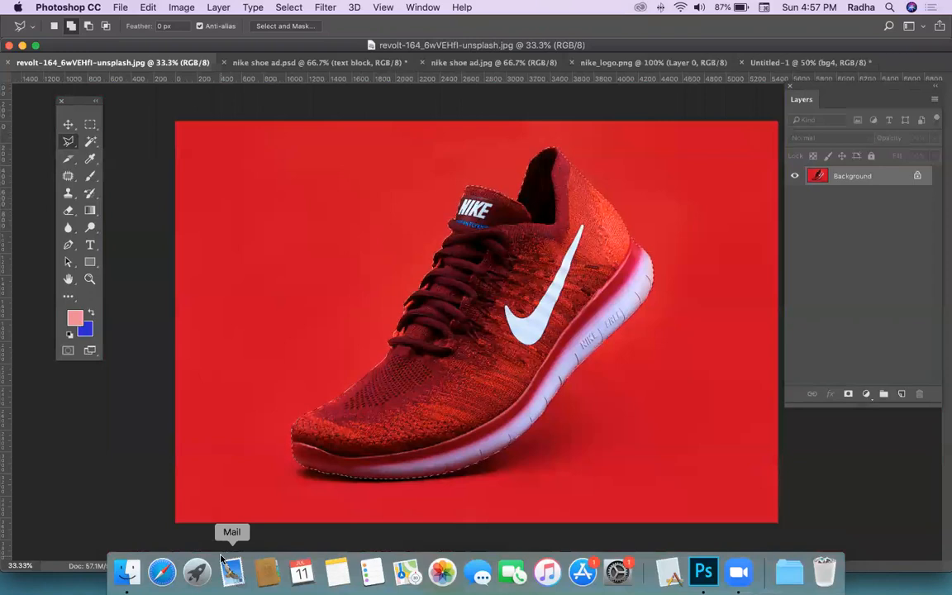
{"action": "key", "text": "super+plus"}
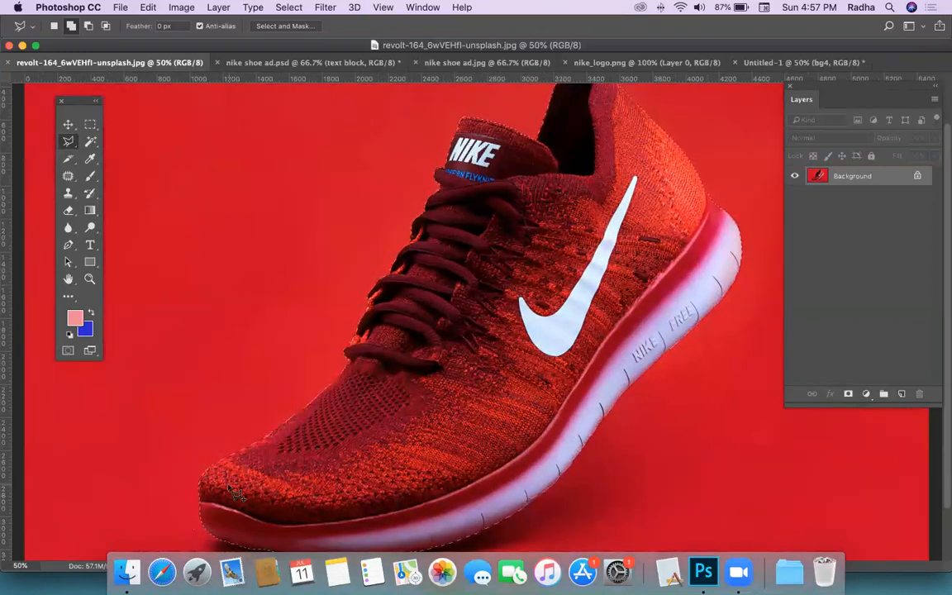
{"action": "scroll", "coordinate": [211, 487], "scroll_direction": "down", "scroll_amount": 3}
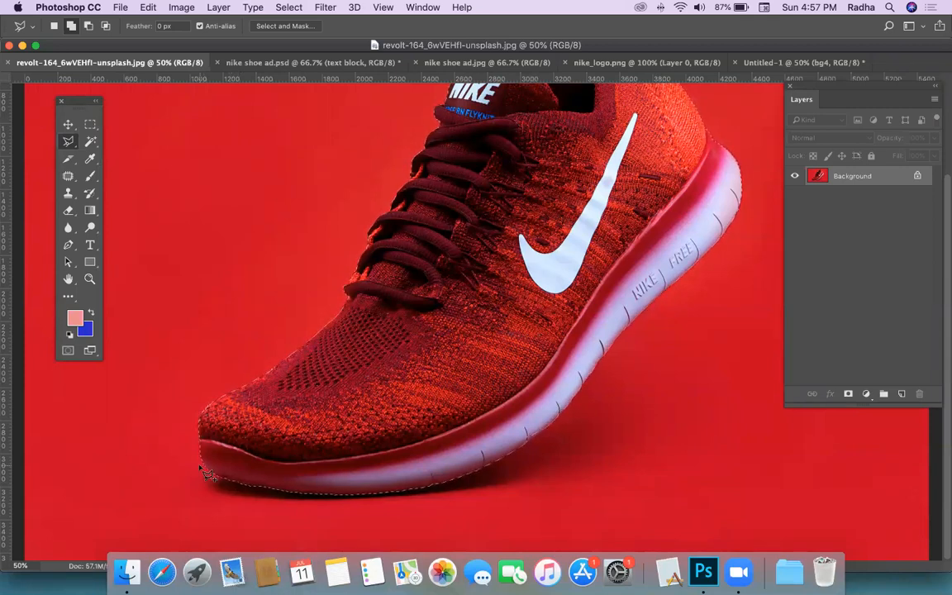
{"action": "key", "text": "super+plus"}
{"action": "scroll", "coordinate": [205, 472], "scroll_direction": "left", "scroll_amount": 5}
{"action": "scroll", "coordinate": [205, 472], "scroll_direction": "down", "scroll_amount": 3}
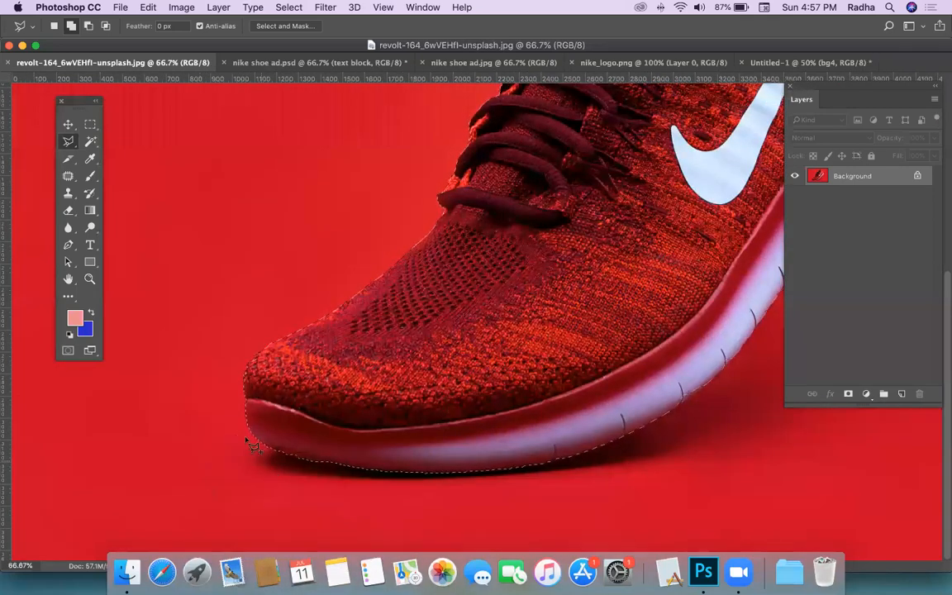
{"action": "key", "text": "alt"}
{"action": "left_click", "coordinate": [234, 418]}
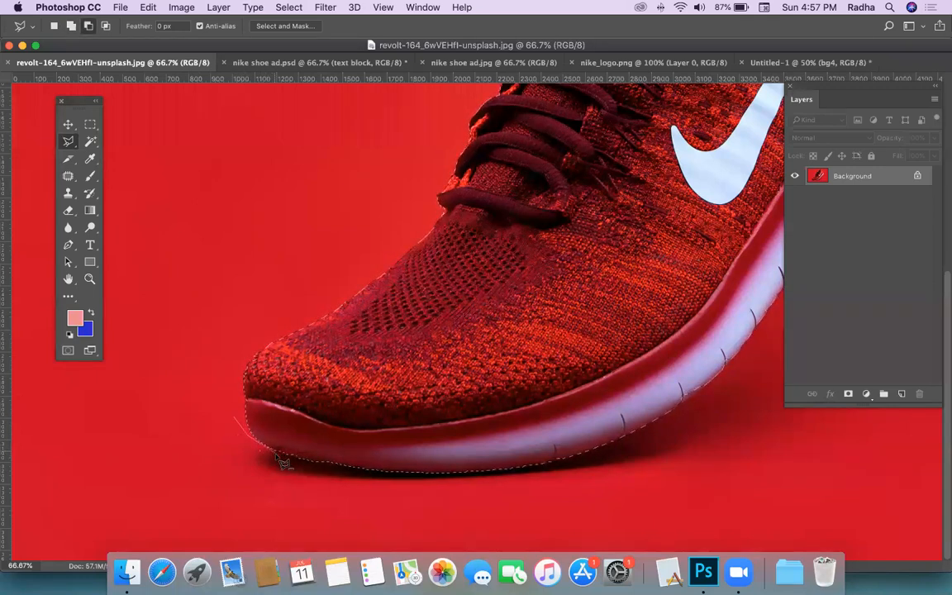
{"action": "double_click", "coordinate": [196, 398]}
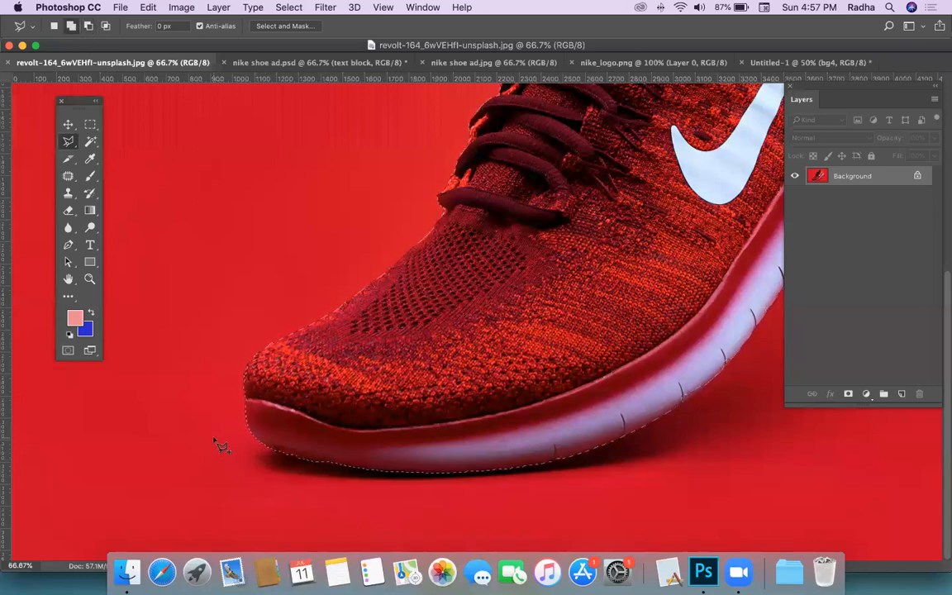
Step: Place the selected shoe on a new layer above bg4 in the Untitled-1 document
{"action": "key", "text": "super+minus"}
{"action": "key", "text": "super+minus"}
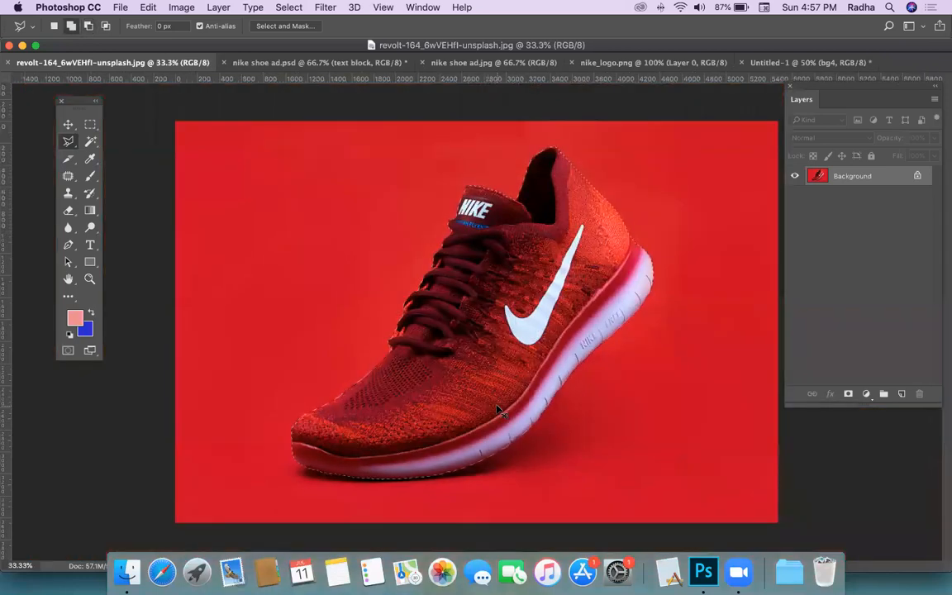
{"action": "key", "text": "super+plus"}
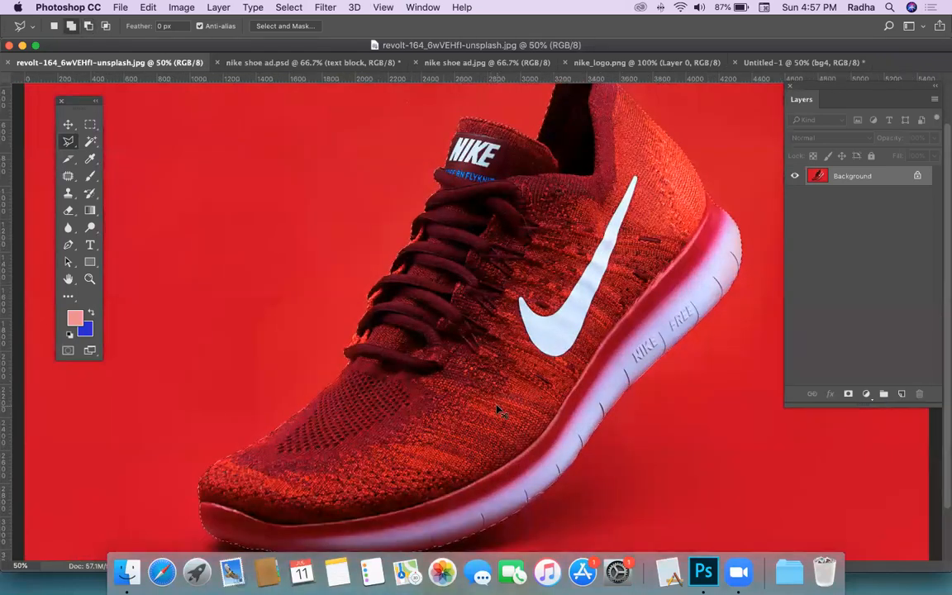
{"action": "key", "text": "super+minus"}
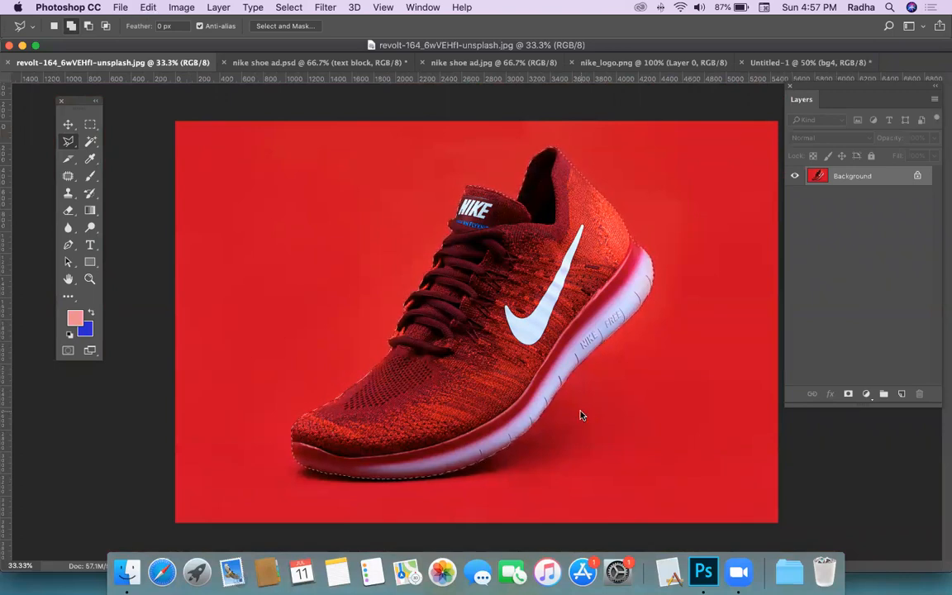
{"action": "left_click", "coordinate": [331, 63]}
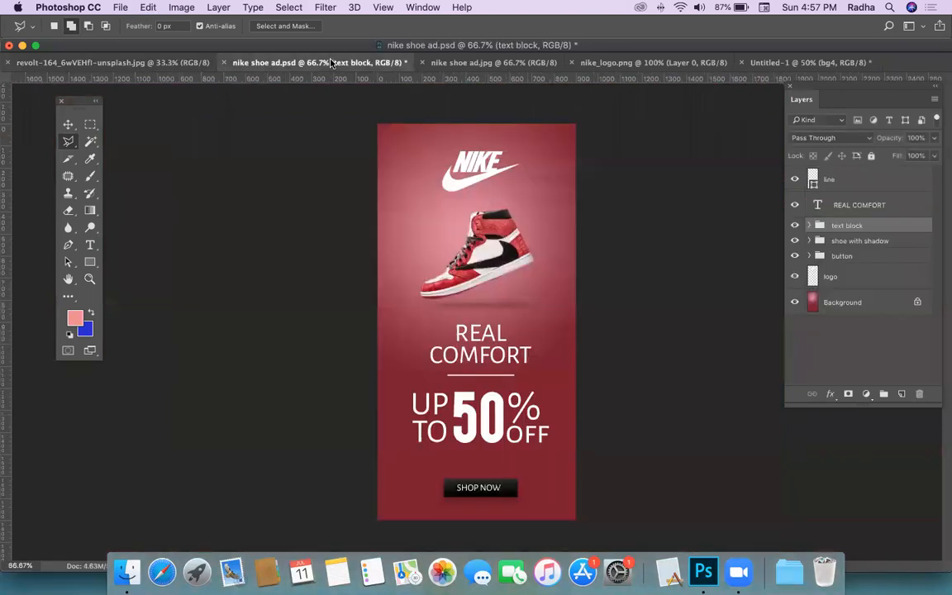
{"action": "left_click", "coordinate": [748, 62]}
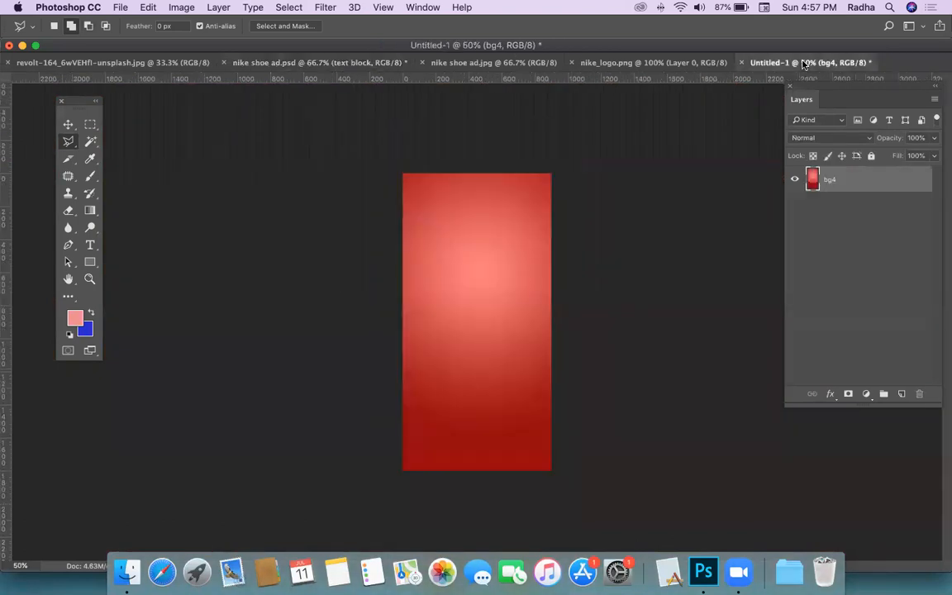
{"action": "key", "text": "alt+shift+super+n"}
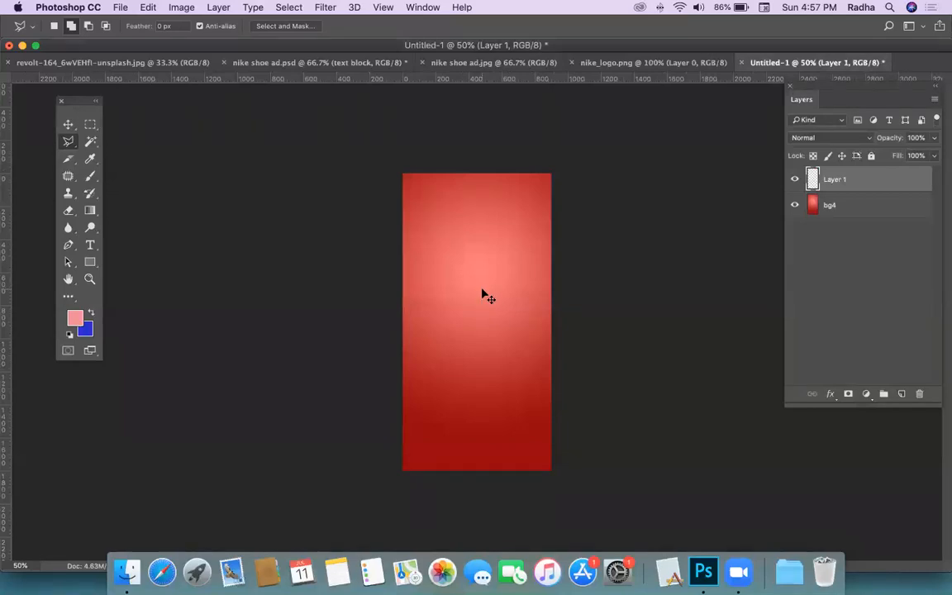
{"action": "key", "text": "ctrl+t"}
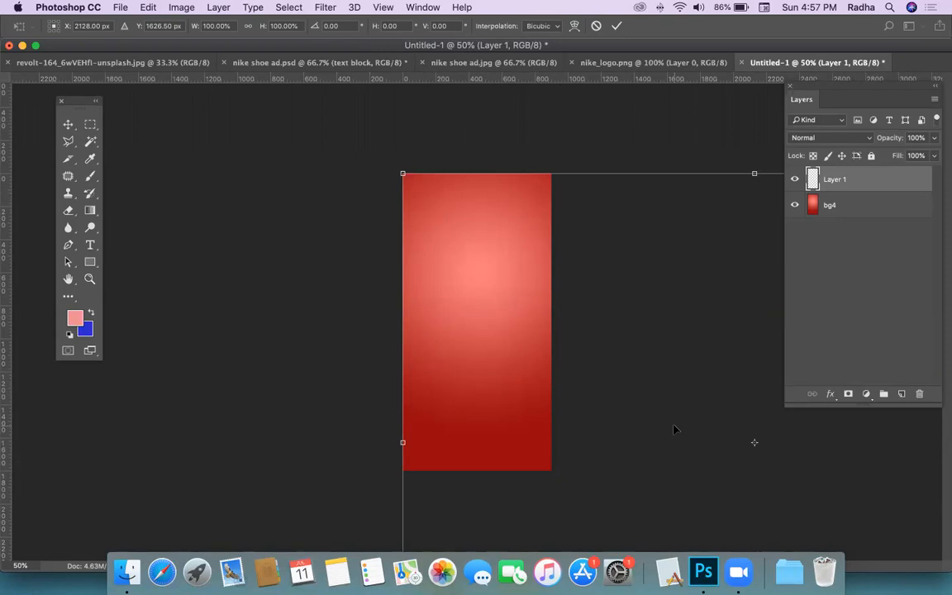
{"action": "key", "text": "super+minus"}
{"action": "key", "text": "super+minus"}
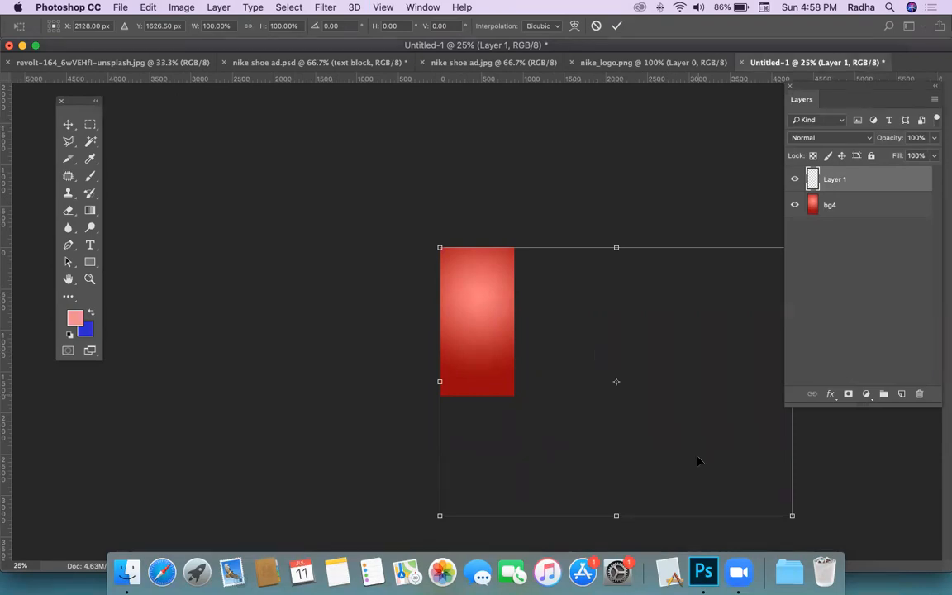
{"action": "left_click_drag", "start_coordinate": [775, 506], "coordinate": [713, 468]}
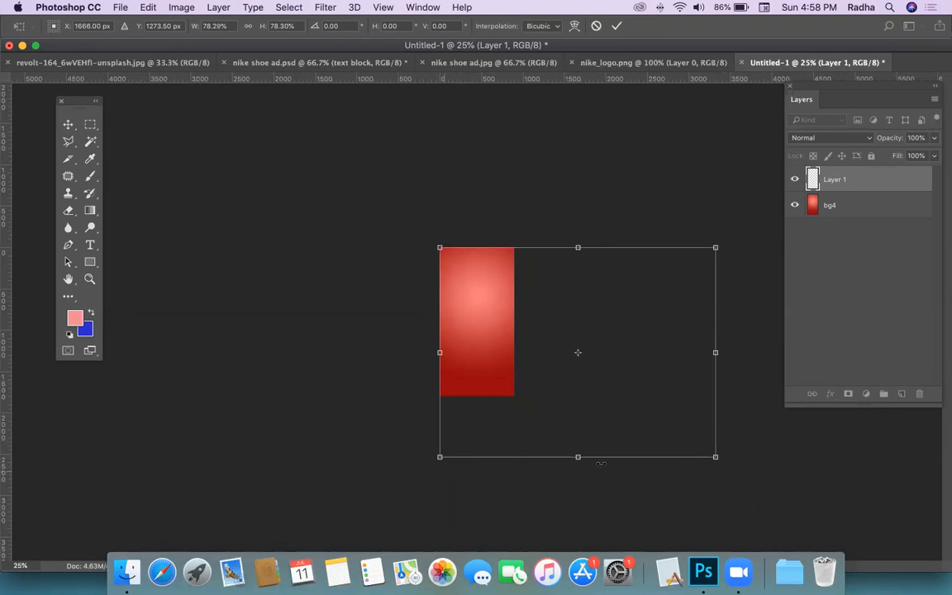
{"action": "left_click_drag", "start_coordinate": [715, 458], "coordinate": [570, 368]}
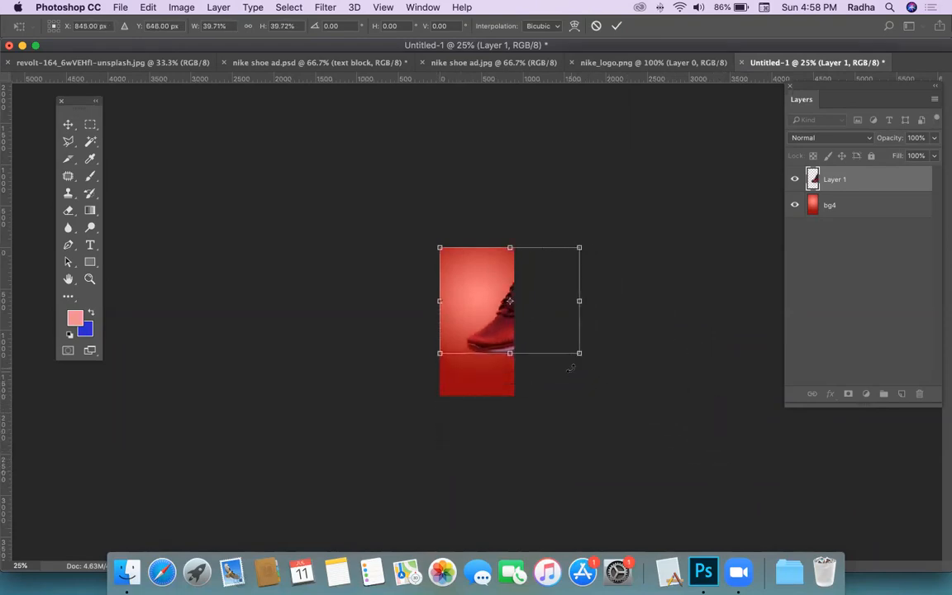
{"action": "left_click_drag", "start_coordinate": [537, 316], "coordinate": [489, 342]}
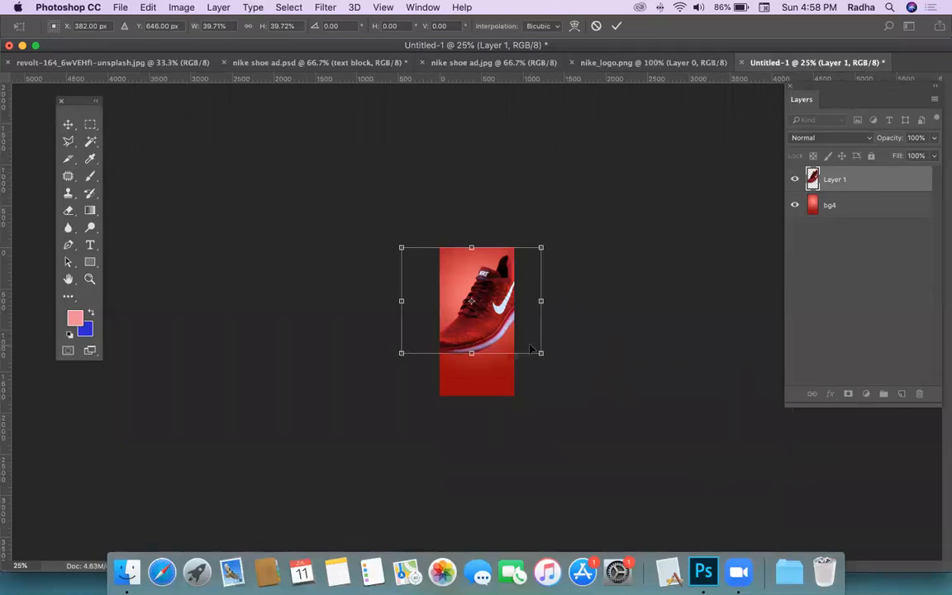
{"action": "left_click_drag", "start_coordinate": [542, 355], "coordinate": [486, 358]}
{"action": "left_click_drag", "start_coordinate": [458, 316], "coordinate": [484, 322]}
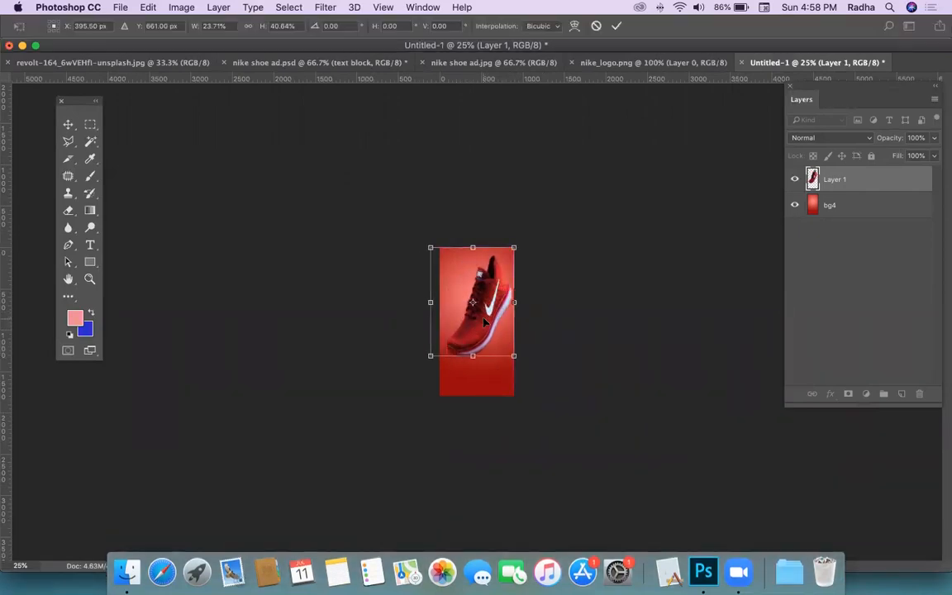
{"action": "key", "text": "Escape"}
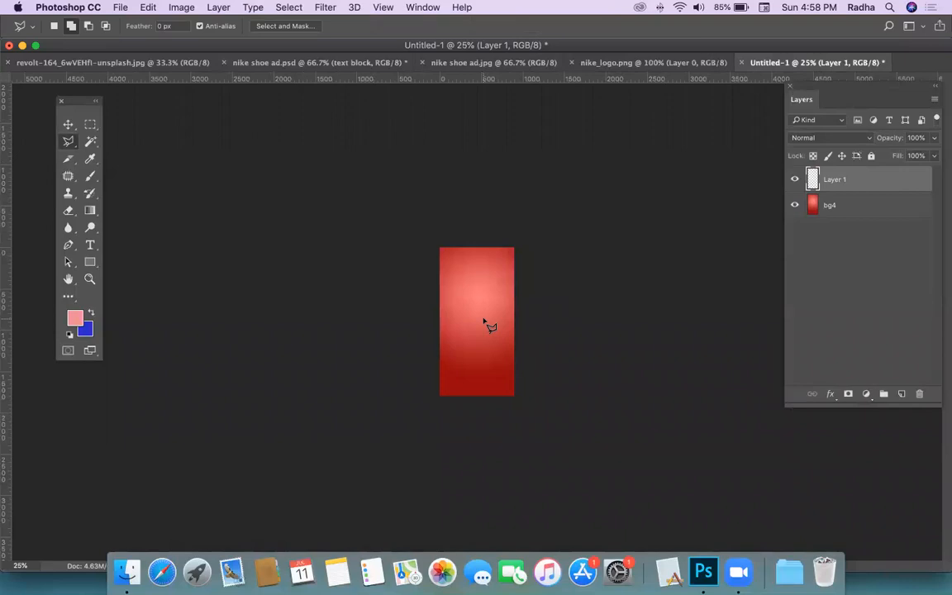
Step: Scale the oversized shoe down to fit the canvas width and position it in the upper half
{"action": "key", "text": "super+t"}
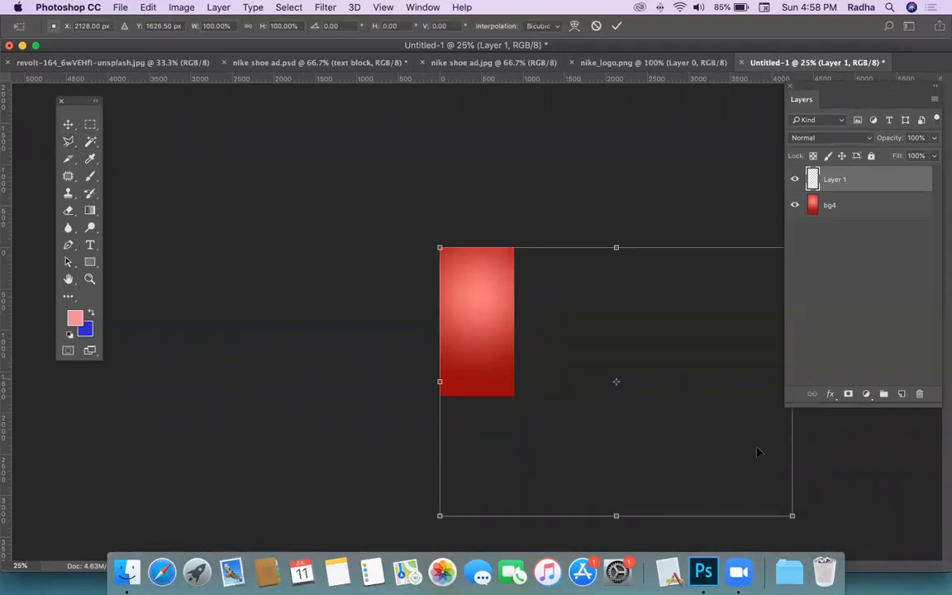
{"action": "left_click_drag", "start_coordinate": [791, 514], "coordinate": [478, 337]}
{"action": "left_click_drag", "start_coordinate": [487, 263], "coordinate": [490, 289]}
{"action": "key", "text": "Return"}
{"action": "key", "text": "l"}
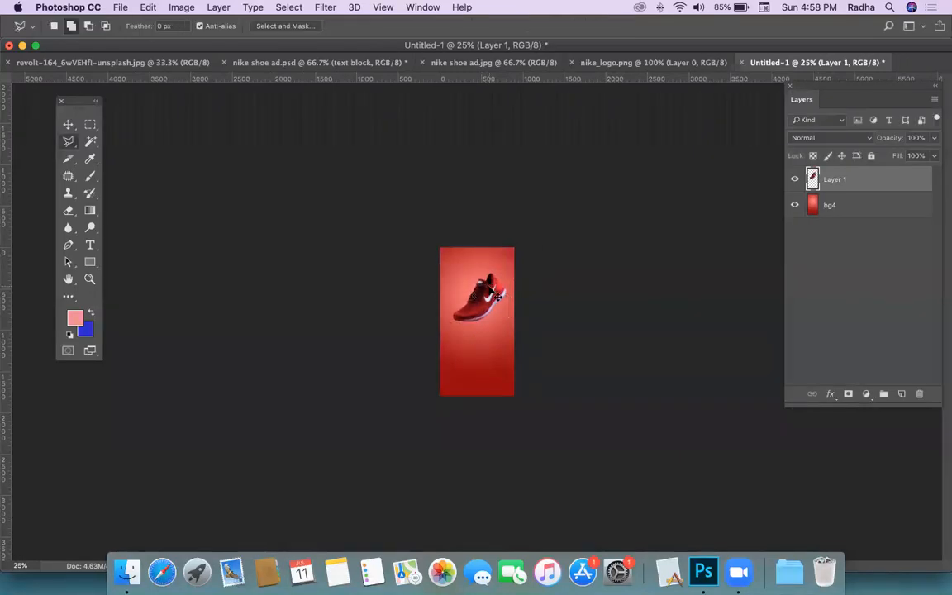
Step: Shift the shoe slightly up and to the left, and add a new empty layer above it
{"action": "key", "text": "super+equal"}
{"action": "key", "text": "super+equal"}
{"action": "key", "text": "super+equal"}
{"action": "key", "text": "super+equal"}
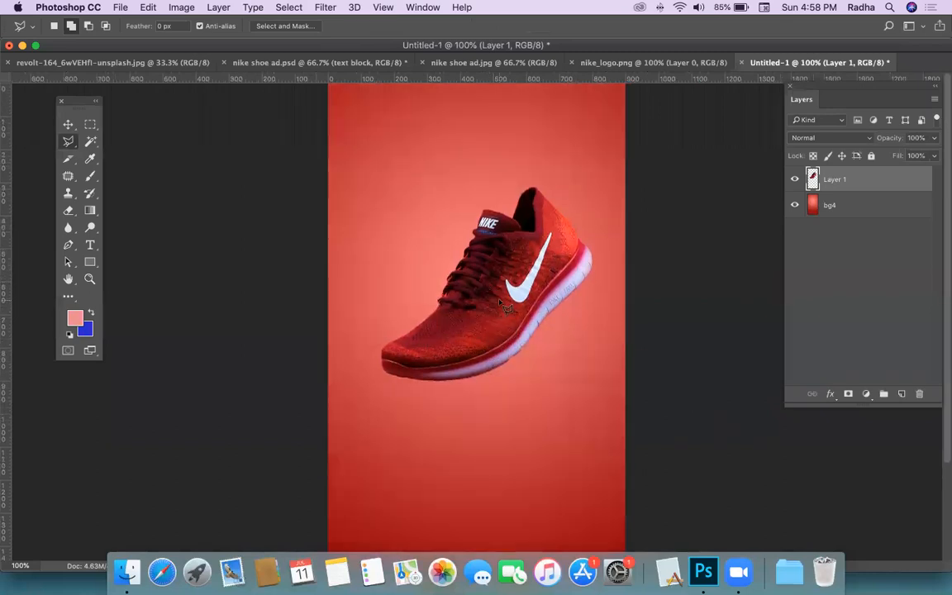
{"action": "left_click", "coordinate": [67, 124]}
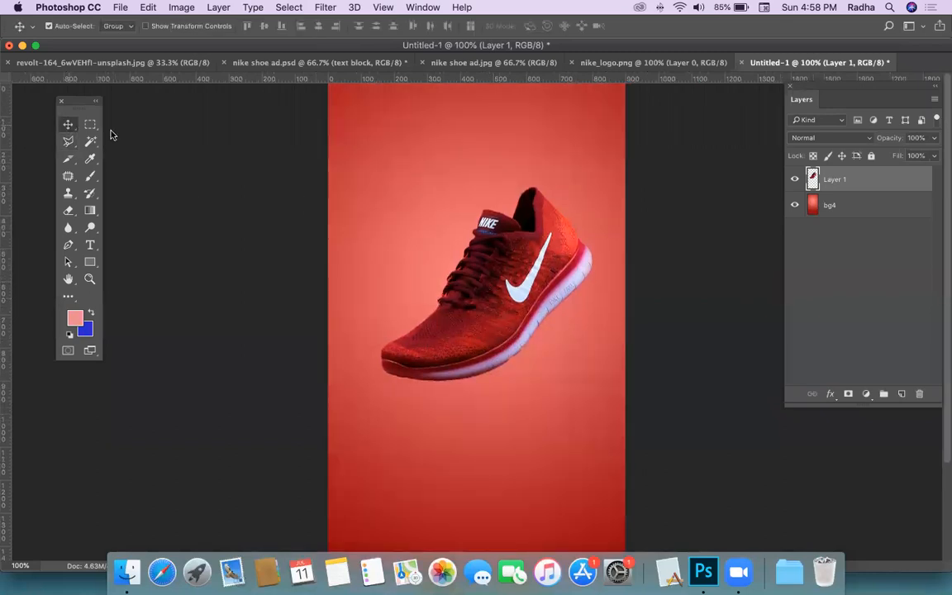
{"action": "left_click_drag", "start_coordinate": [494, 304], "coordinate": [478, 289]}
{"action": "key", "text": "super+minus"}
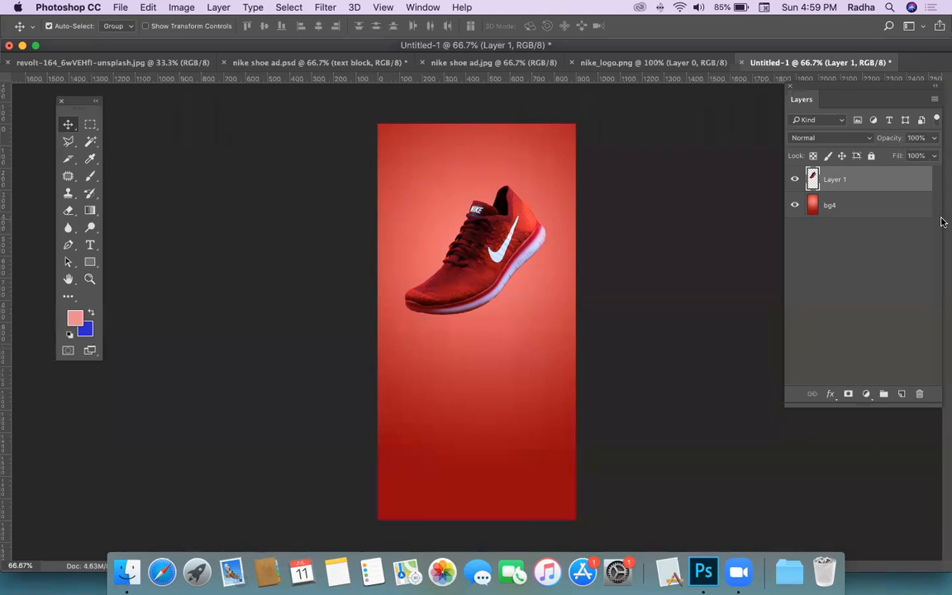
{"action": "left_click", "coordinate": [901, 394]}
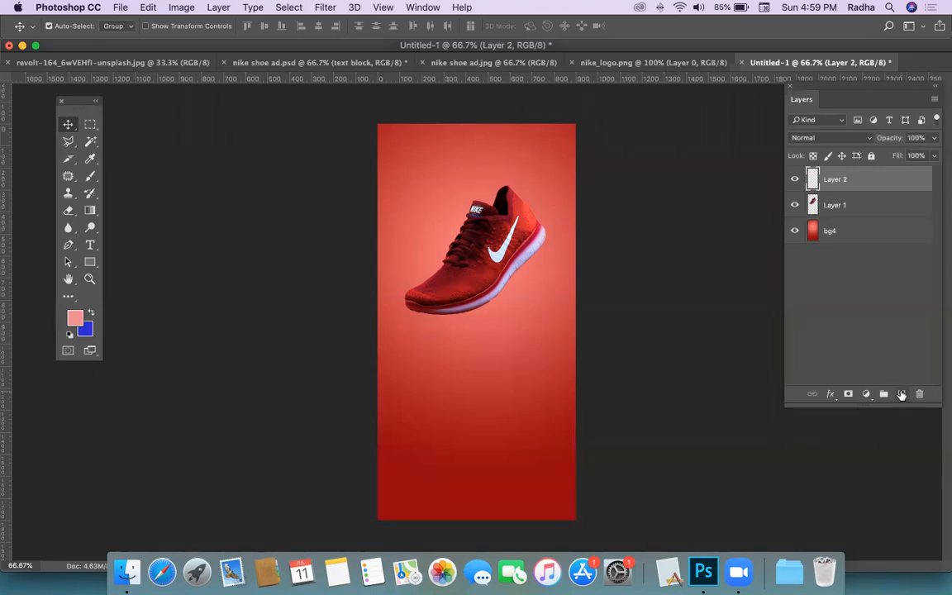
Step: Select a wide, thin rectangle below the shoe and fill it with yellow on the new layer
{"action": "left_click", "coordinate": [89, 124]}
{"action": "left_click", "coordinate": [121, 125]}
{"action": "left_click_drag", "start_coordinate": [391, 342], "coordinate": [560, 364]}
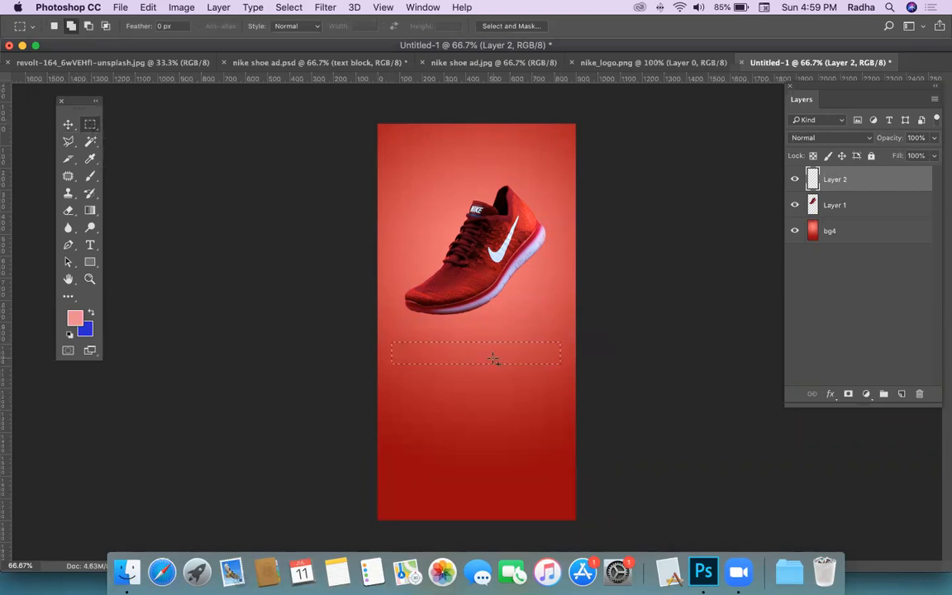
{"action": "left_click", "coordinate": [79, 322]}
{"action": "left_click", "coordinate": [261, 265]}
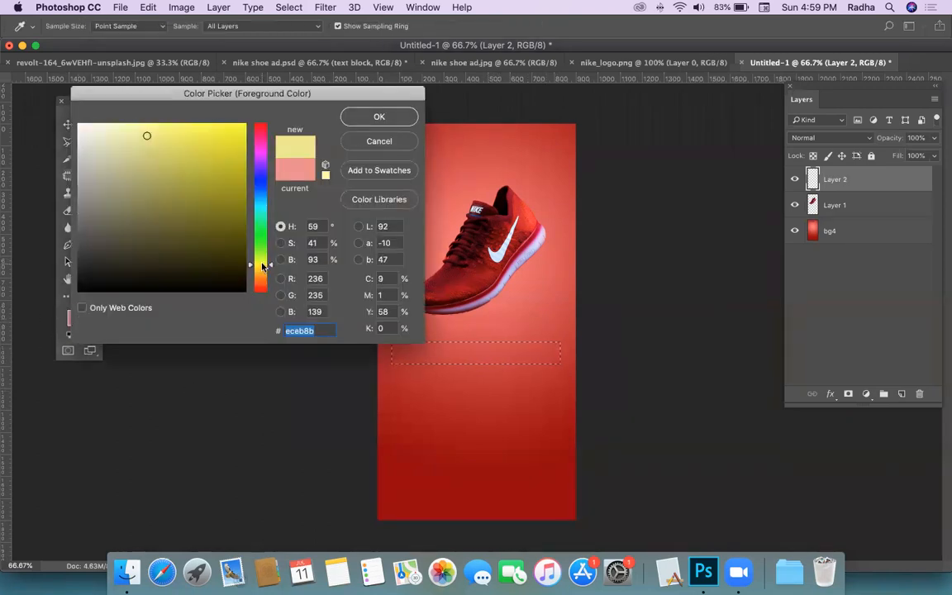
{"action": "left_click", "coordinate": [365, 118]}
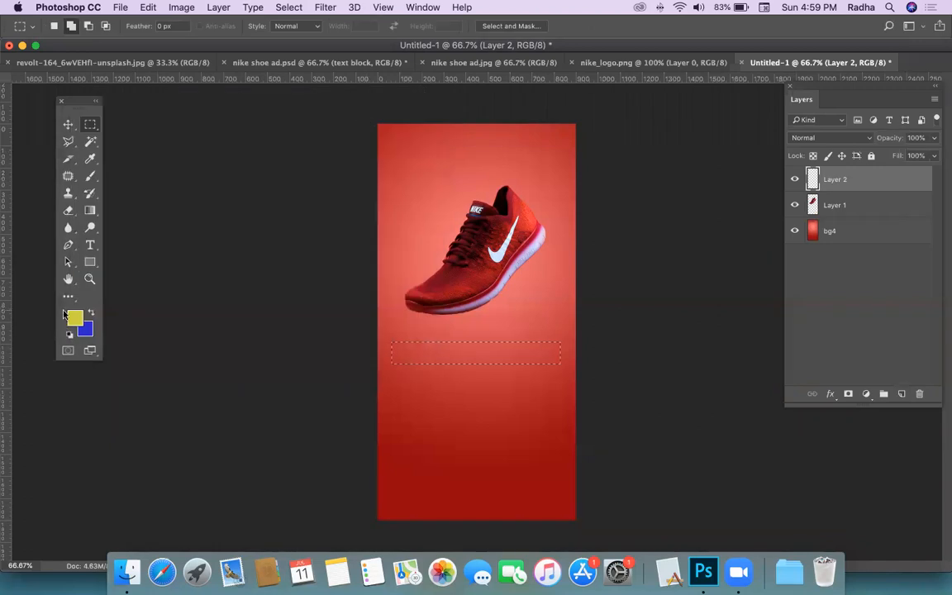
{"action": "key", "text": "alt+BackSpace"}
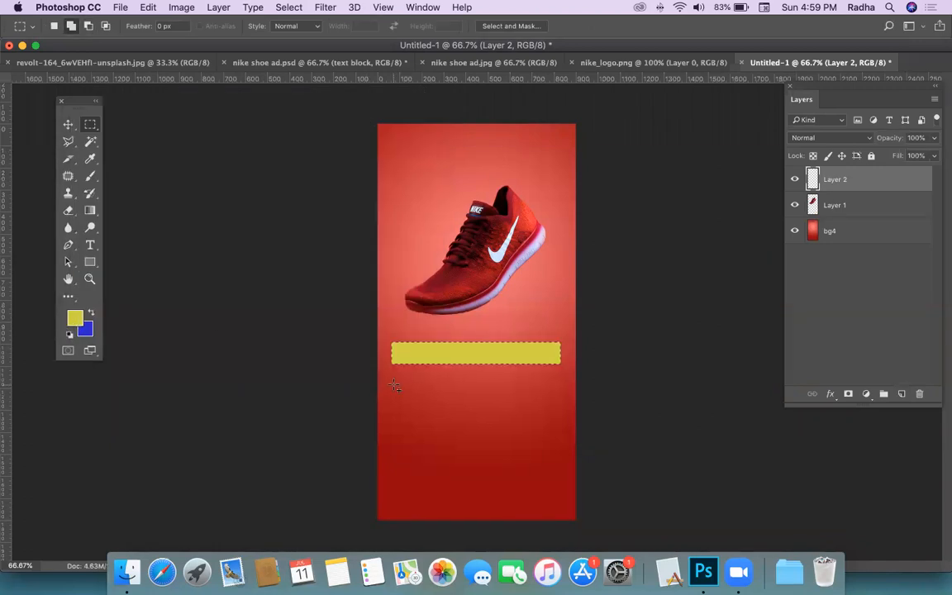
Step: Clear the yellow rectangle from the layer and drop the selection
{"action": "key", "text": "super+d"}
{"action": "key", "text": "super+z"}
{"action": "key", "text": "BackSpace"}
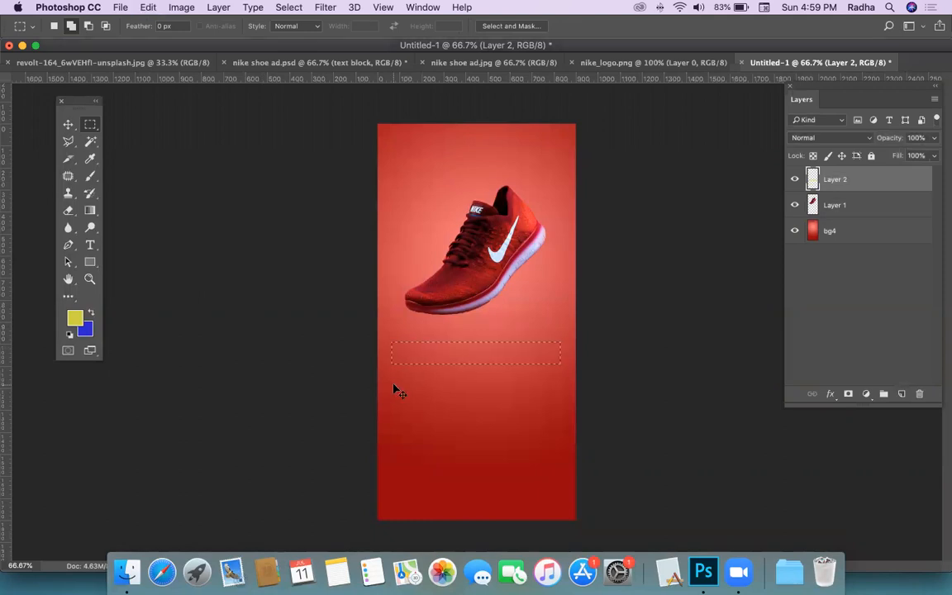
{"action": "key", "text": "super+d"}
Step: Fill a circular marquee selection below the shoe with the yellow foreground colour, and undo it
{"action": "left_click_drag", "start_coordinate": [88, 120], "coordinate": [140, 123]}
{"action": "left_click_drag", "start_coordinate": [428, 339], "coordinate": [506, 416]}
{"action": "key", "text": "alt+BackSpace"}
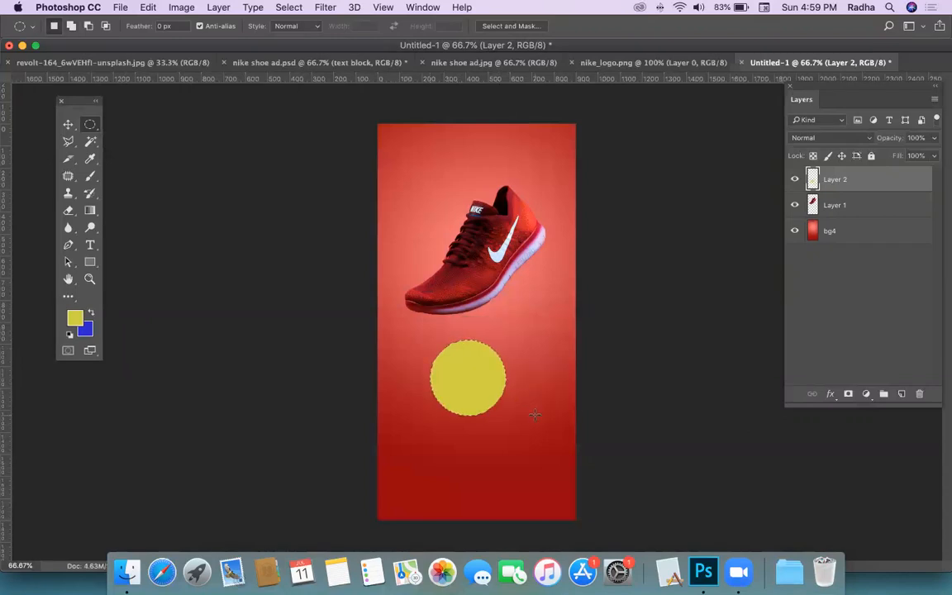
{"action": "key", "text": "super+d"}
{"action": "key", "text": "alt+super+z"}
{"action": "key", "text": "alt+super+z"}
{"action": "key", "text": "alt+super+z"}
Step: Outline an irregular six-sided selection below the shoe with the Polygonal Lasso
{"action": "left_click", "coordinate": [69, 141]}
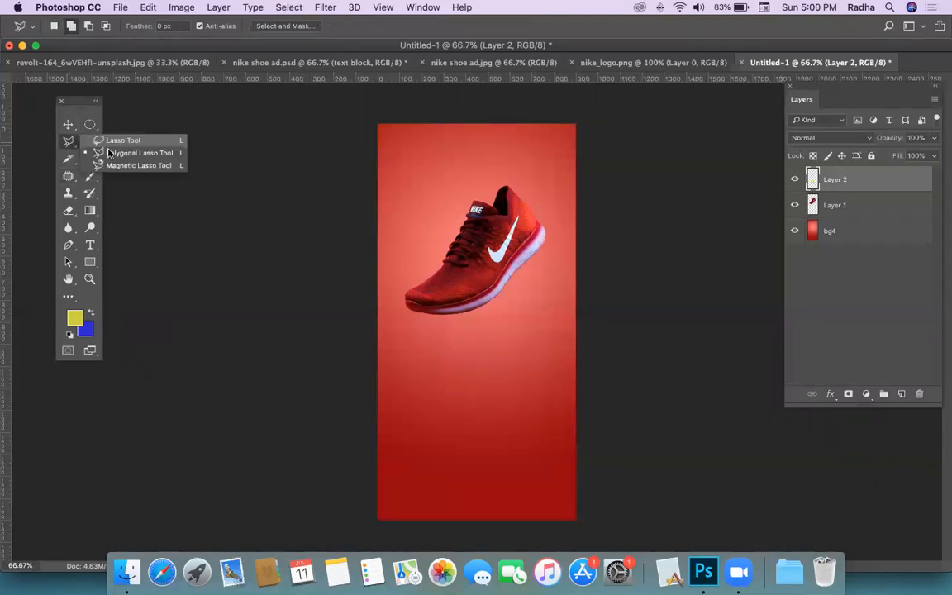
{"action": "left_click", "coordinate": [123, 154]}
{"action": "left_click", "coordinate": [423, 370]}
{"action": "left_click", "coordinate": [467, 333]}
{"action": "left_click", "coordinate": [539, 359]}
{"action": "left_click", "coordinate": [506, 436]}
{"action": "left_click", "coordinate": [433, 430]}
{"action": "left_click", "coordinate": [460, 377]}
{"action": "left_click", "coordinate": [428, 370]}
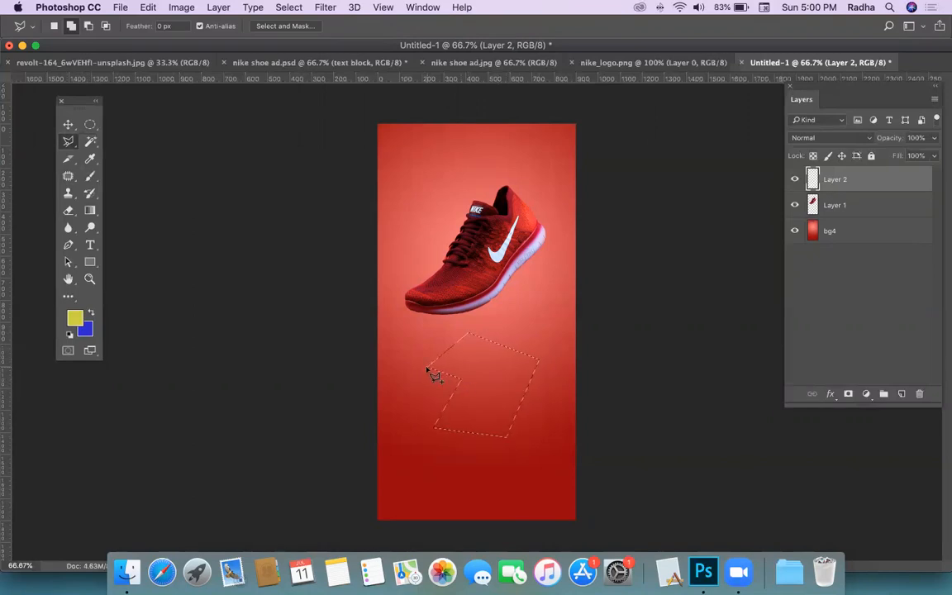
Step: Try filling the polygonal selection with the blue background and yellow foreground colours, clearing the fill and deselecting
{"action": "key", "text": "alt+BackSpace"}
{"action": "key", "text": "super+BackSpace"}
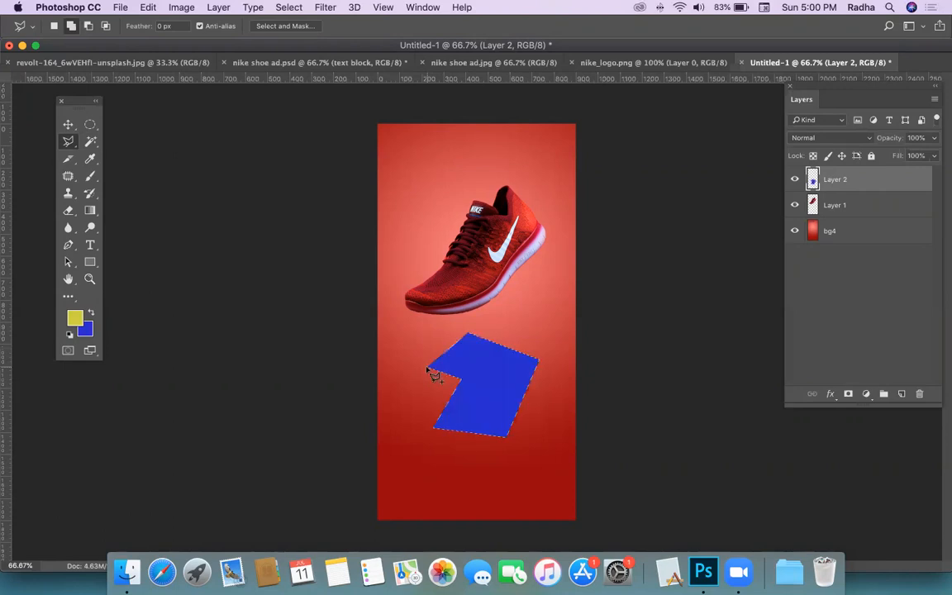
{"action": "key", "text": "alt+BackSpace"}
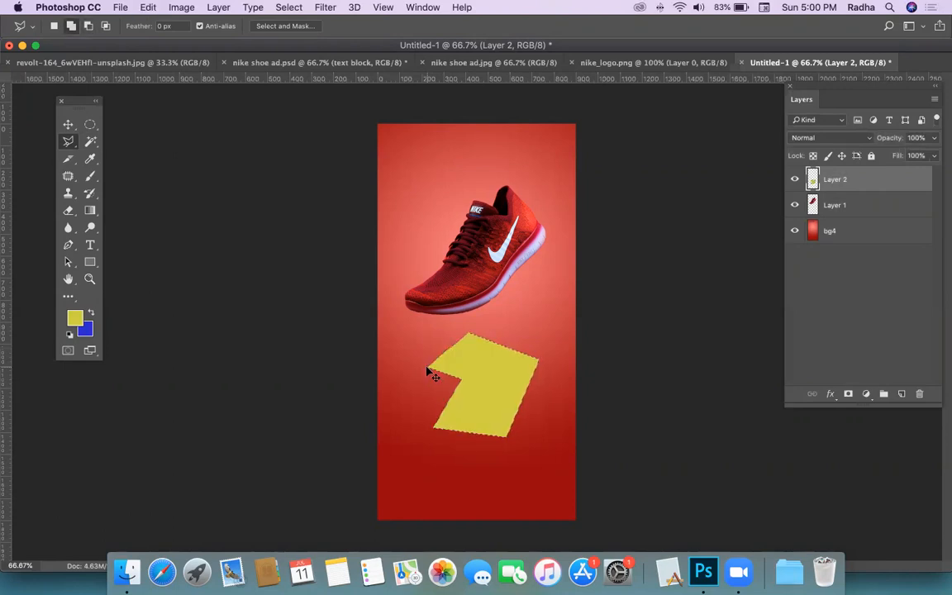
{"action": "key", "text": "BackSpace"}
{"action": "key", "text": "super+d"}
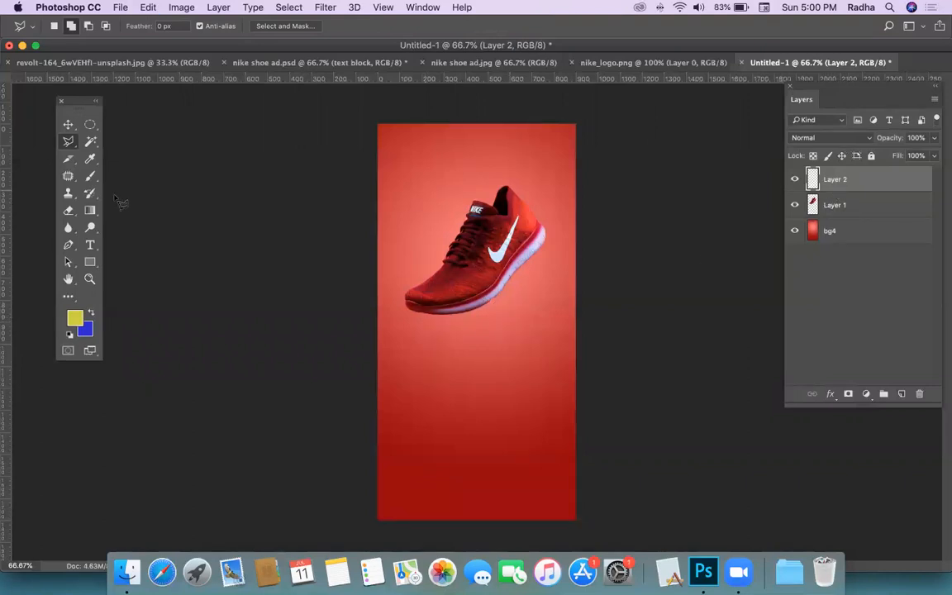
Step: Fill a wide, flat elliptical selection beneath the shoe with the default black foreground colour, and deselect
{"action": "left_click_drag", "start_coordinate": [90, 124], "coordinate": [121, 135]}
{"action": "left_click_drag", "start_coordinate": [373, 311], "coordinate": [560, 353]}
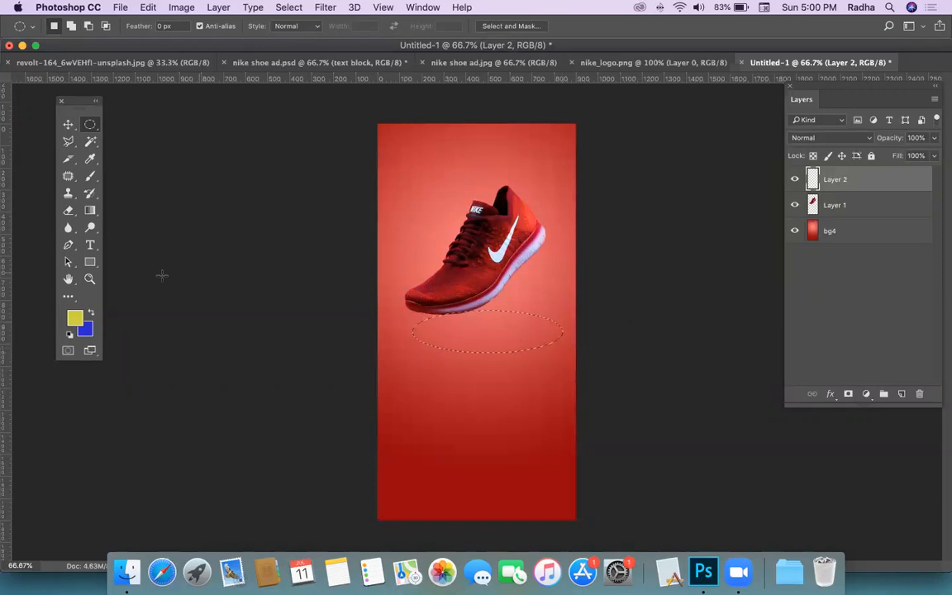
{"action": "left_click", "coordinate": [69, 335]}
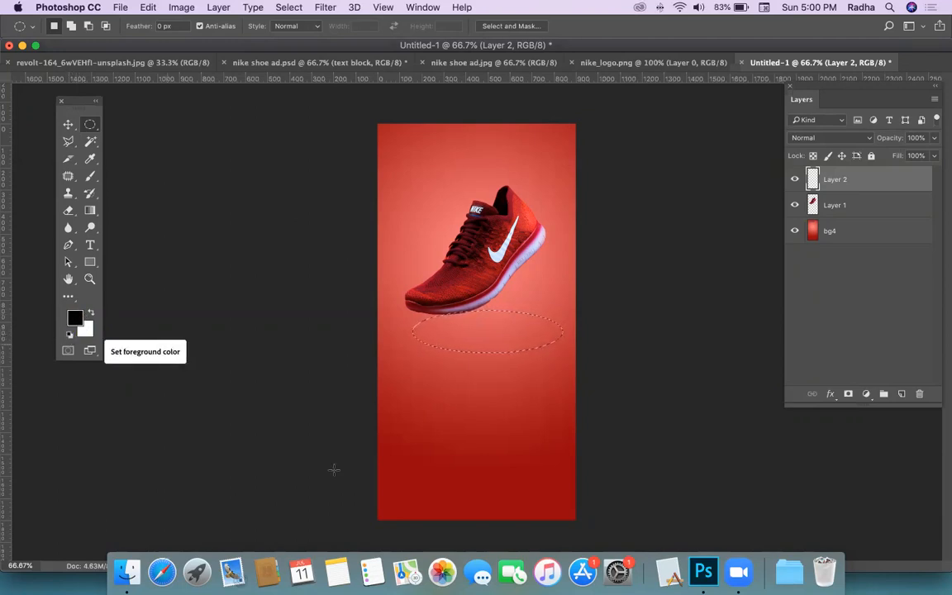
{"action": "key", "text": "alt"}
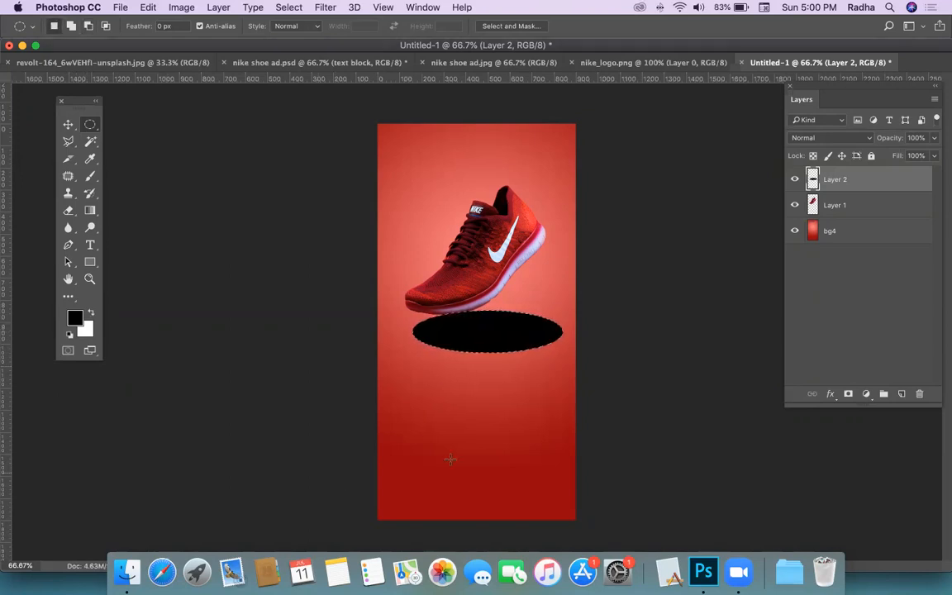
{"action": "left_click", "coordinate": [289, 9]}
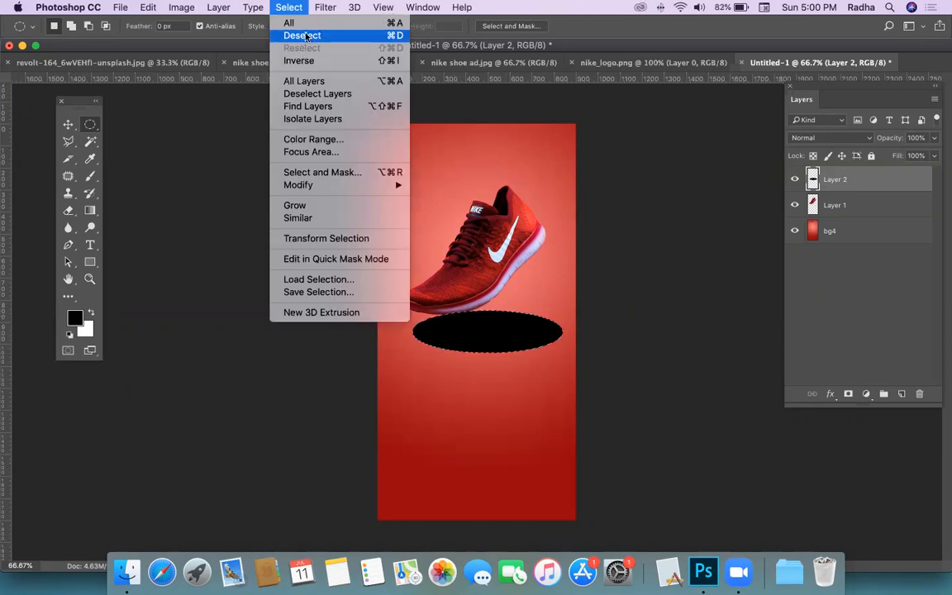
{"action": "left_click", "coordinate": [397, 35]}
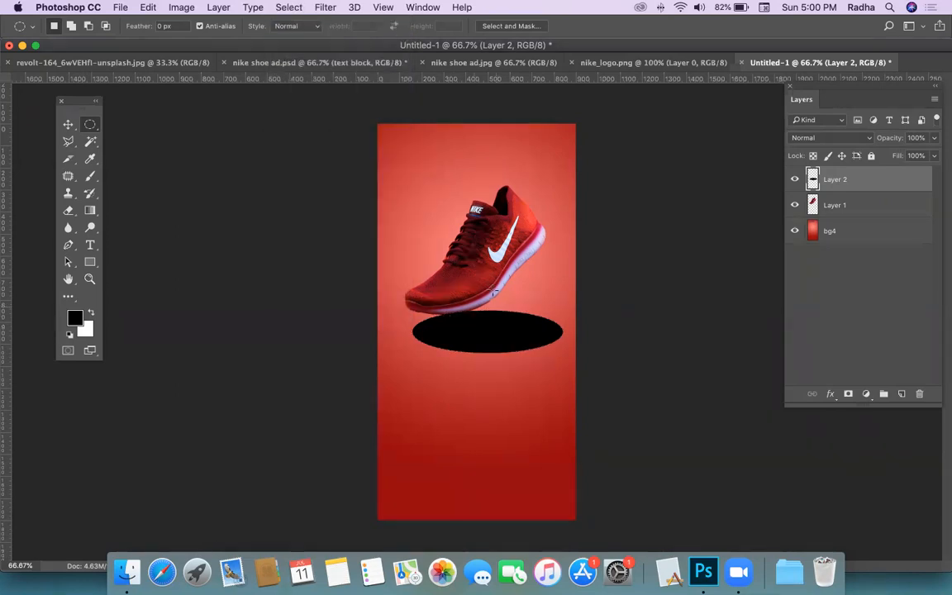
Step: Move the black ellipse up under the shoe's sole and place its layer below the shoe layer
{"action": "left_click", "coordinate": [68, 122]}
{"action": "left_click_drag", "start_coordinate": [469, 336], "coordinate": [461, 308]}
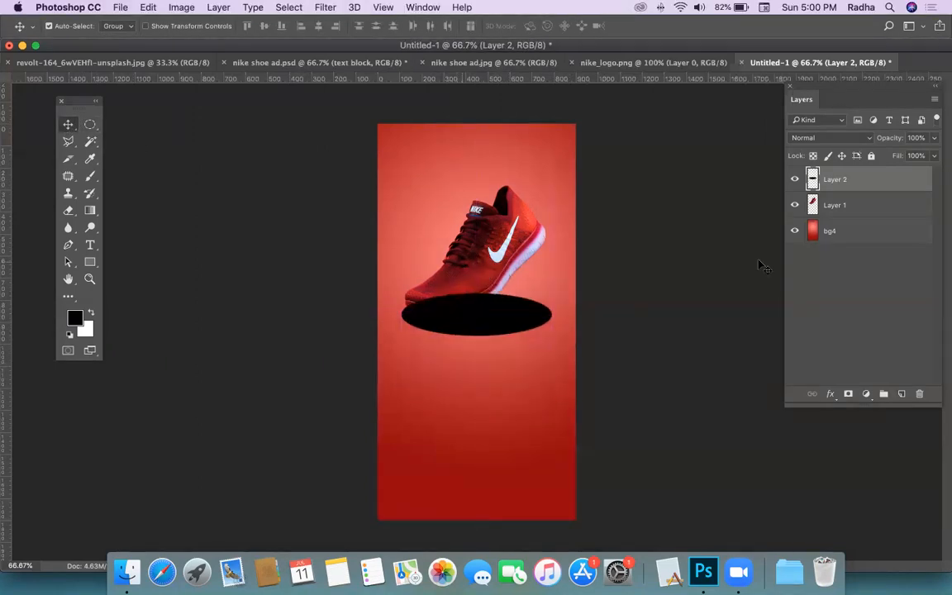
{"action": "left_click_drag", "start_coordinate": [877, 175], "coordinate": [867, 215]}
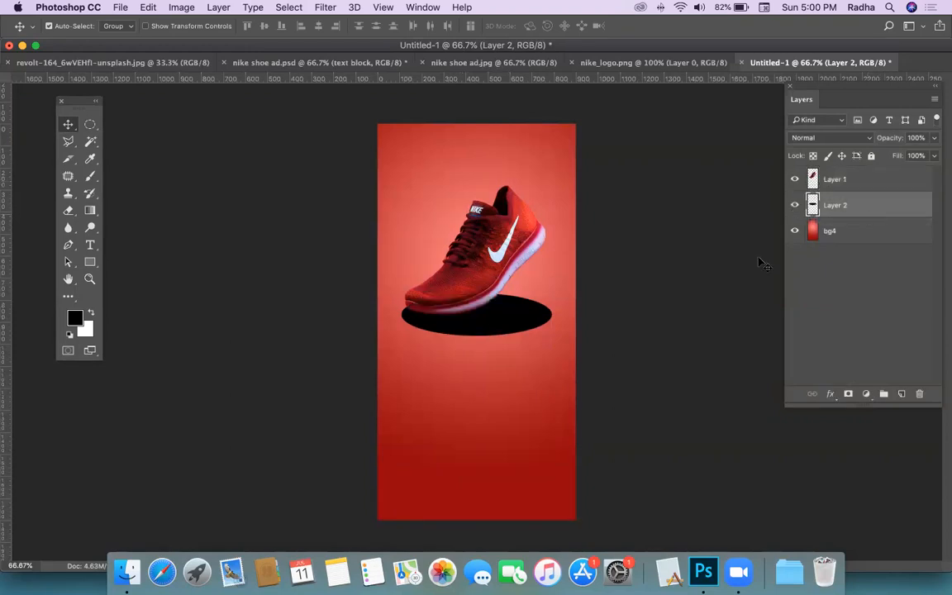
{"action": "left_click_drag", "start_coordinate": [505, 323], "coordinate": [510, 316]}
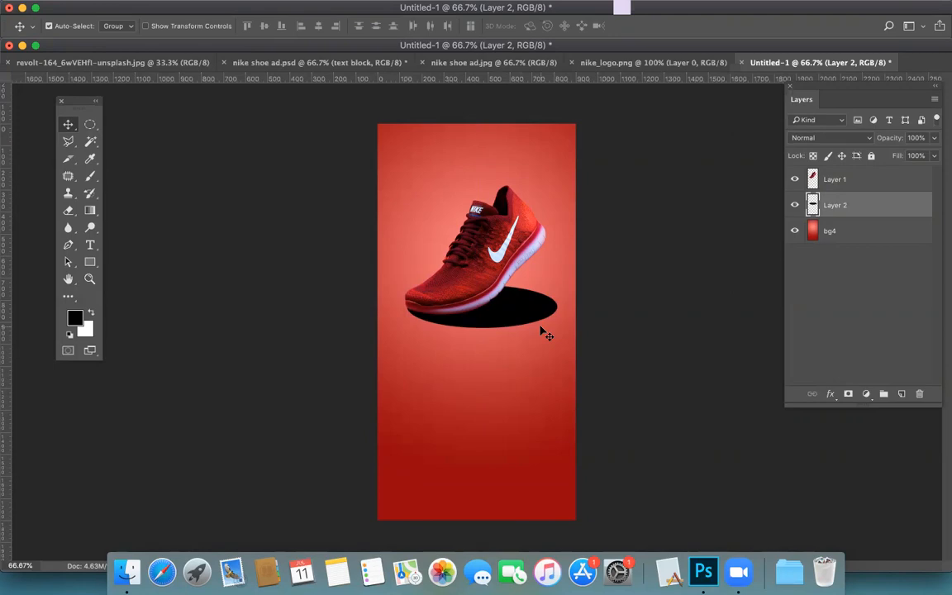
{"action": "left_click", "coordinate": [327, 8]}
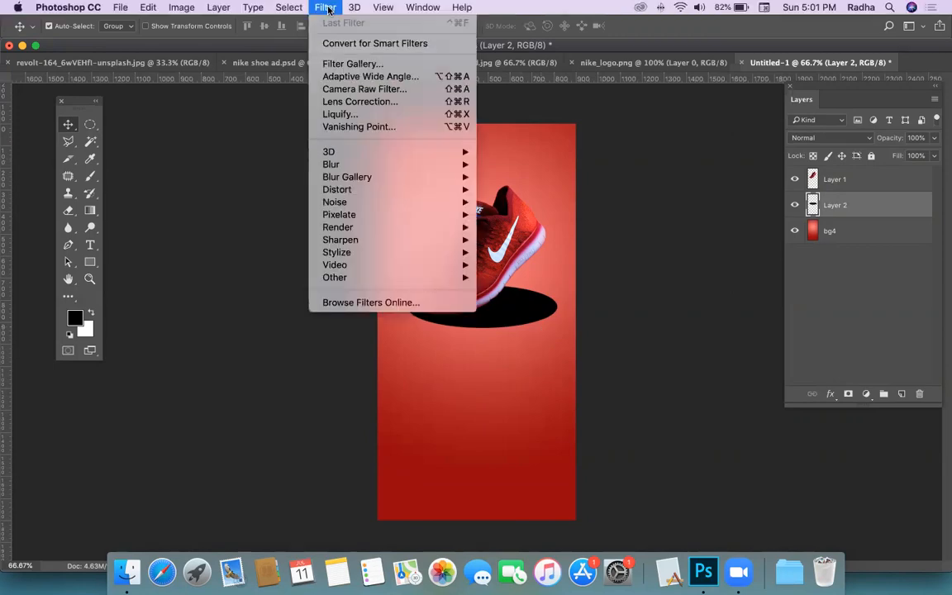
{"action": "left_click", "coordinate": [732, 287]}
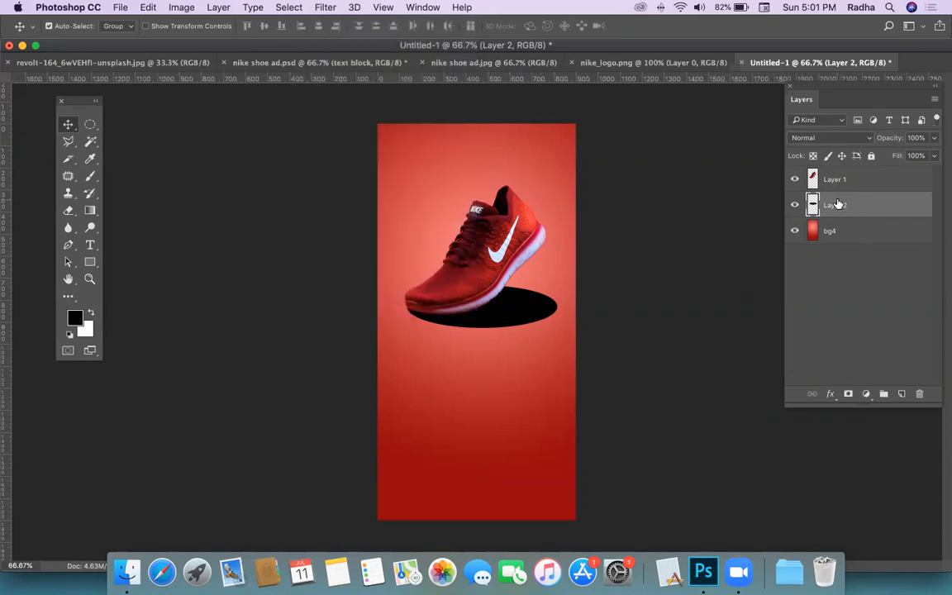
Step: Rename the black ellipse's layer "shadow" and the shoe's layer "shoe"
{"action": "left_click", "coordinate": [794, 205]}
{"action": "left_click", "coordinate": [794, 205]}
{"action": "double_click", "coordinate": [831, 206]}
{"action": "type", "text": "shadow"}
{"action": "key", "text": "Return"}
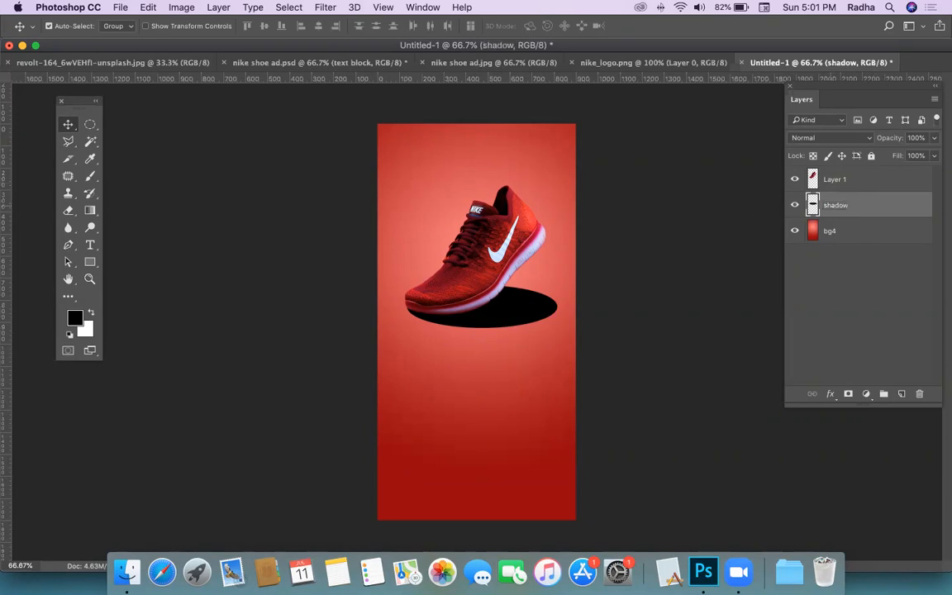
{"action": "left_click", "coordinate": [830, 178]}
{"action": "type", "text": "s"}
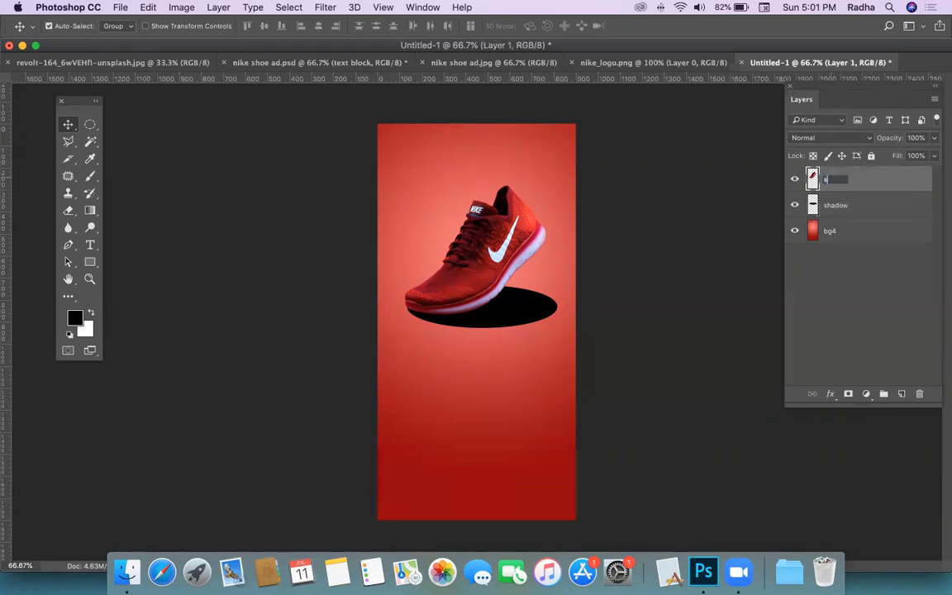
{"action": "type", "text": "hoe"}
{"action": "key", "text": "Return"}
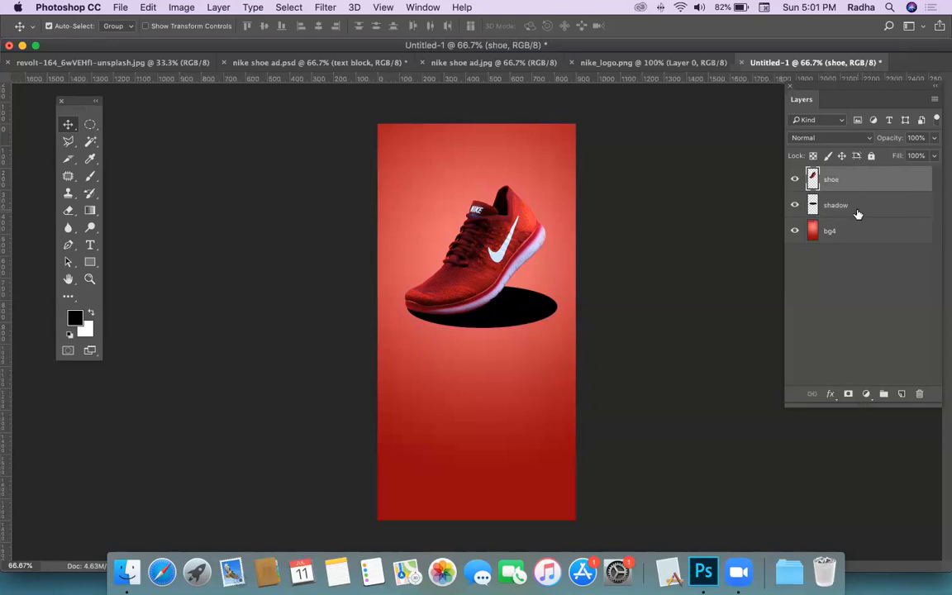
Step: Apply a Gaussian Blur with a radius of 47.2 pixels to the shadow layer
{"action": "left_click", "coordinate": [834, 204]}
{"action": "left_click", "coordinate": [325, 8]}
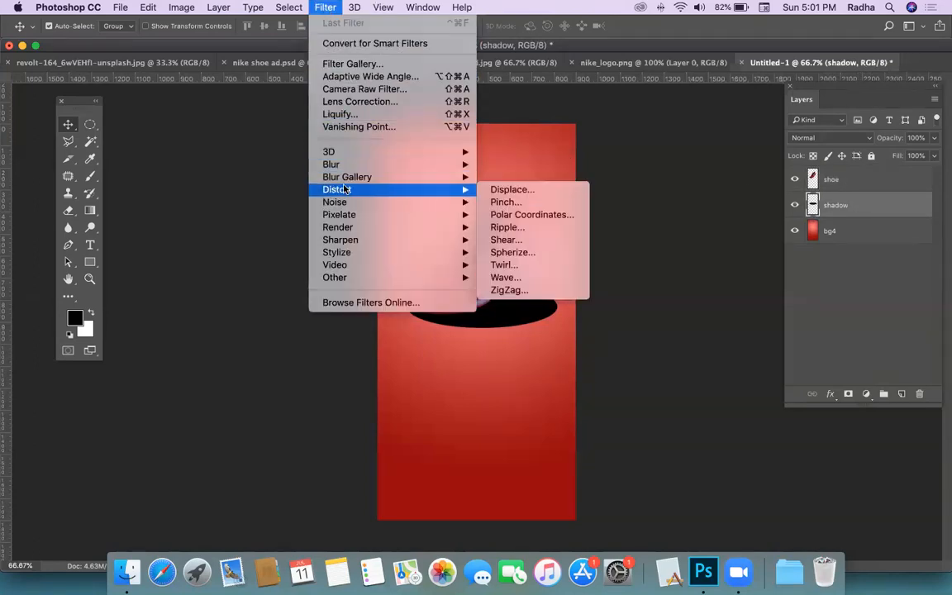
{"action": "mouse_move", "coordinate": [331, 164]}
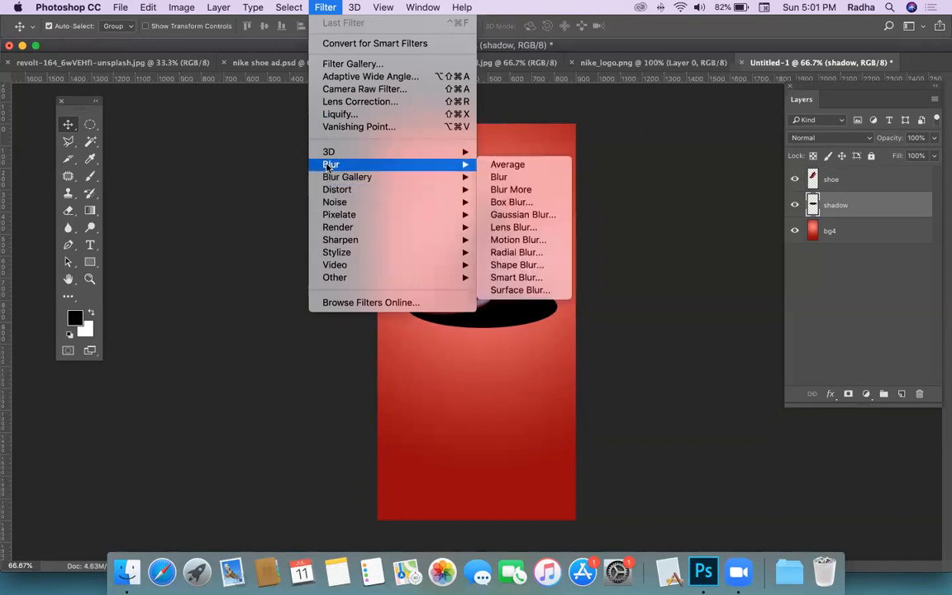
{"action": "left_click", "coordinate": [518, 215]}
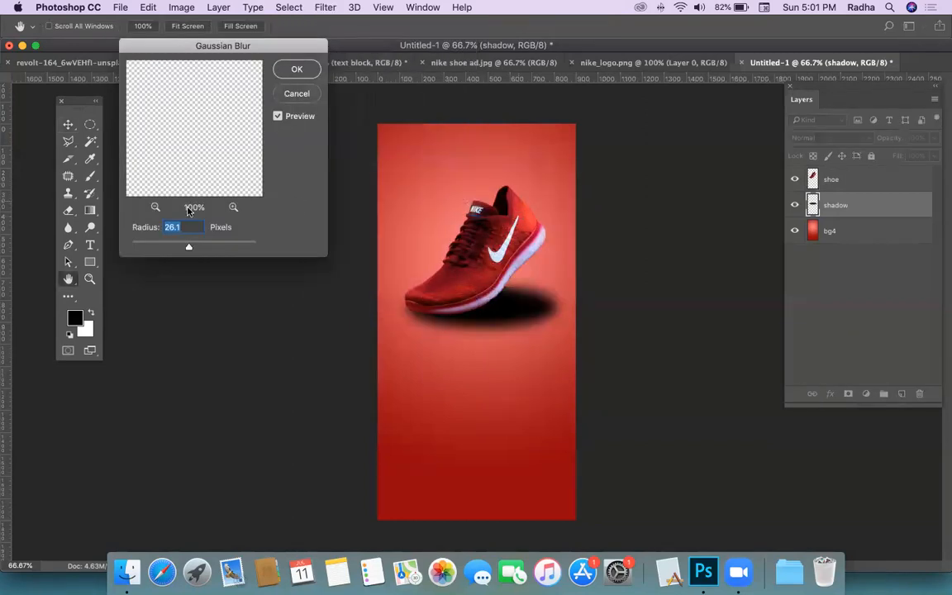
{"action": "left_click_drag", "start_coordinate": [157, 247], "coordinate": [189, 245]}
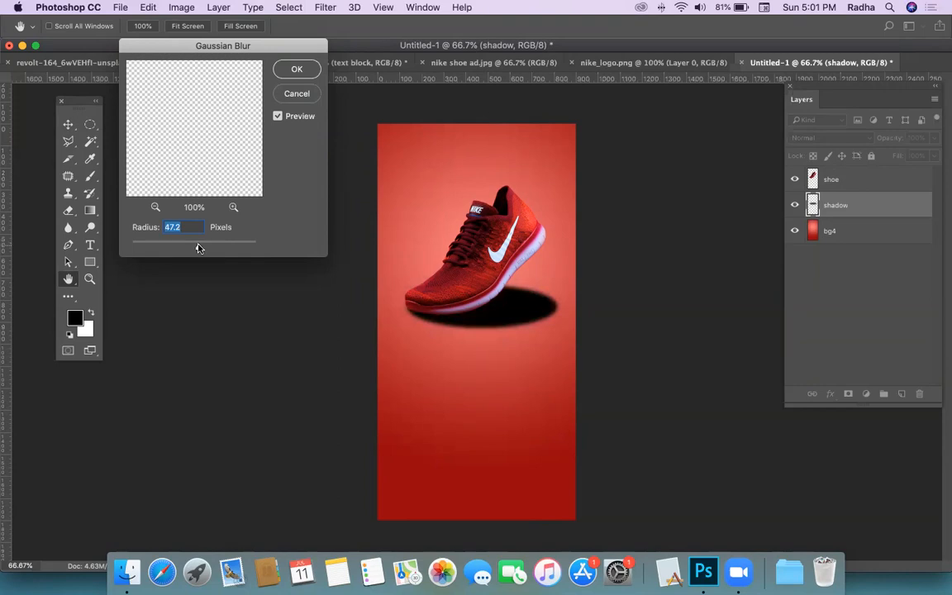
{"action": "left_click", "coordinate": [286, 69]}
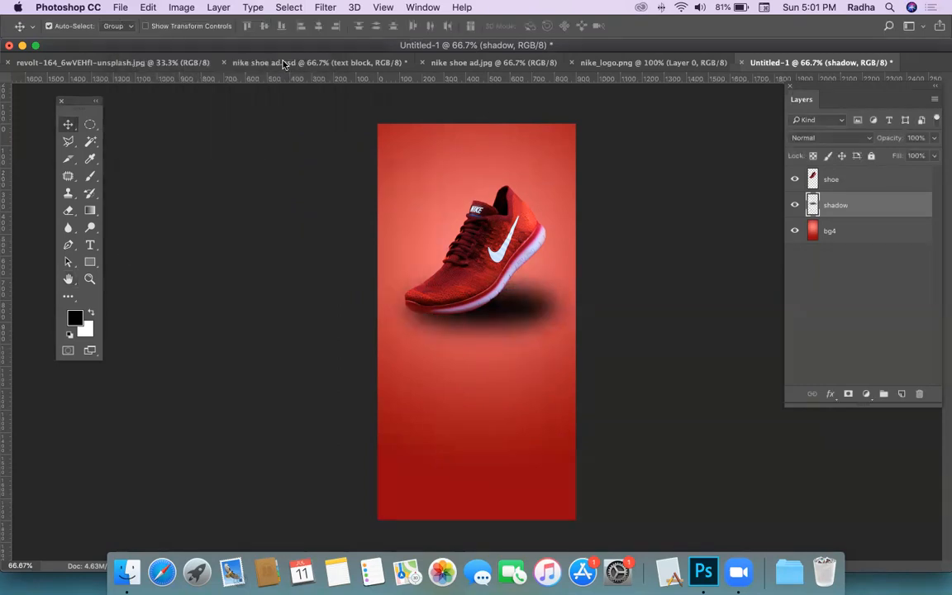
Step: Flatten the shadow to about 13% of its height with Free Transform and move it up against the shoe's sole
{"action": "key", "text": "super"}
{"action": "key", "text": "super"}
{"action": "key", "text": "super+t"}
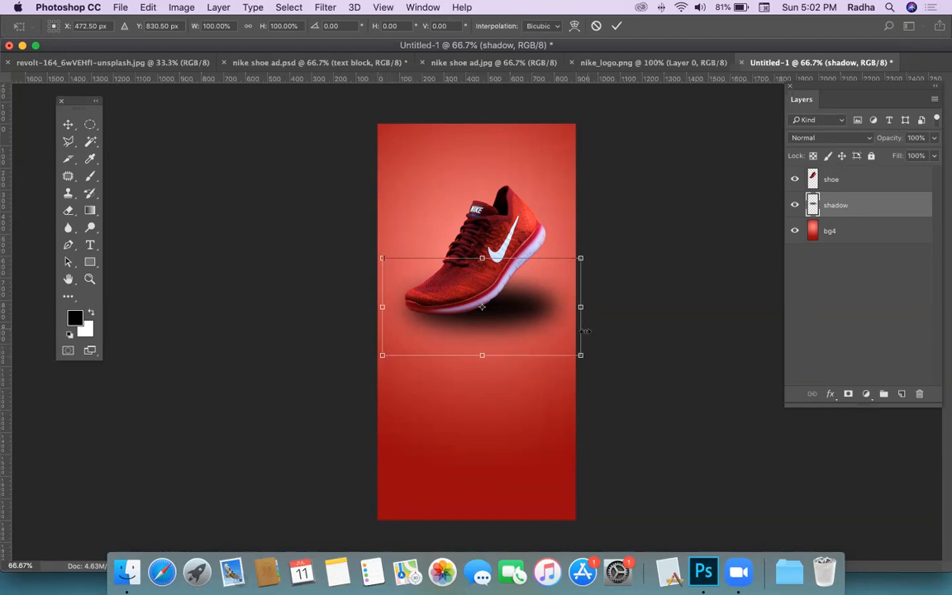
{"action": "left_click_drag", "start_coordinate": [482, 258], "coordinate": [482, 282]}
{"action": "left_click_drag", "start_coordinate": [482, 356], "coordinate": [481, 327]}
{"action": "left_click_drag", "start_coordinate": [481, 284], "coordinate": [481, 316]}
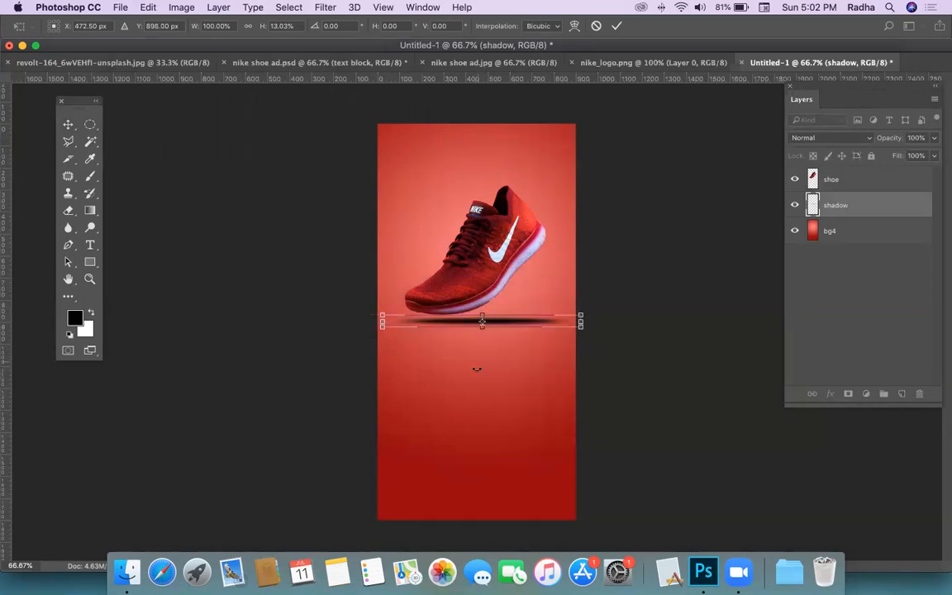
{"action": "key", "text": "Return"}
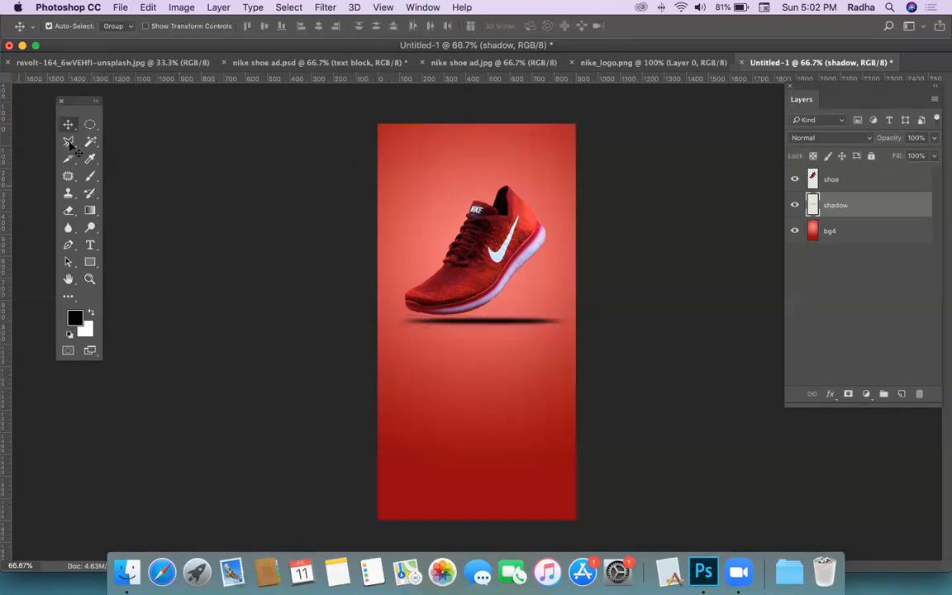
{"action": "left_click_drag", "start_coordinate": [505, 332], "coordinate": [504, 316]}
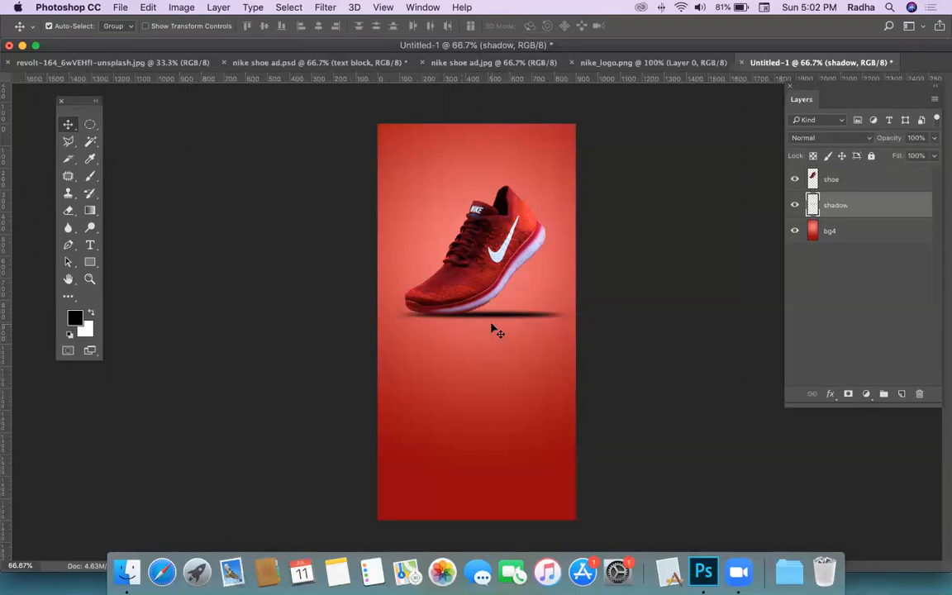
Step: Lower the shadow layer's opacity to 34%, and deselect the layer
{"action": "left_click", "coordinate": [935, 155]}
{"action": "left_click_drag", "start_coordinate": [933, 156], "coordinate": [893, 155]}
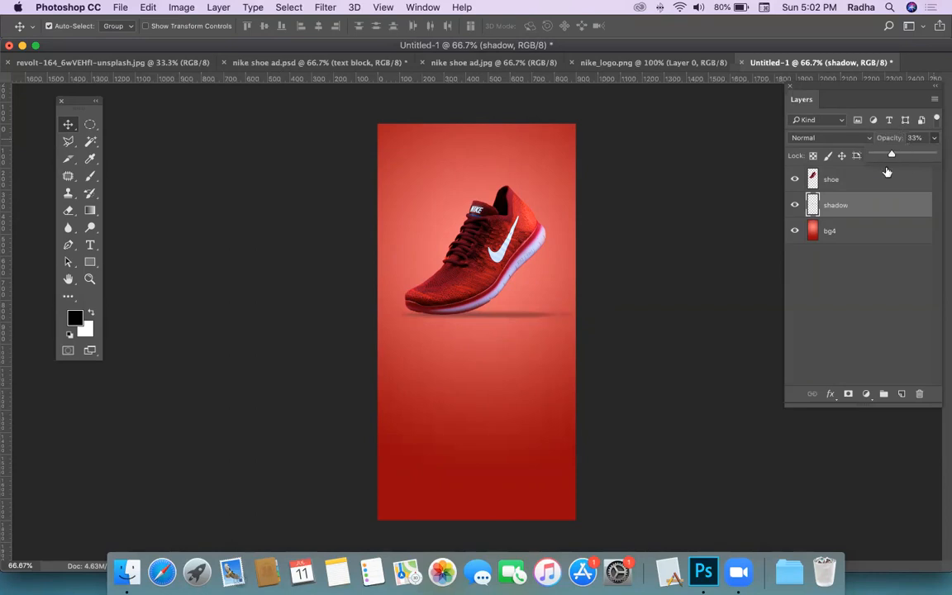
{"action": "left_click", "coordinate": [850, 323]}
{"action": "left_click", "coordinate": [830, 204]}
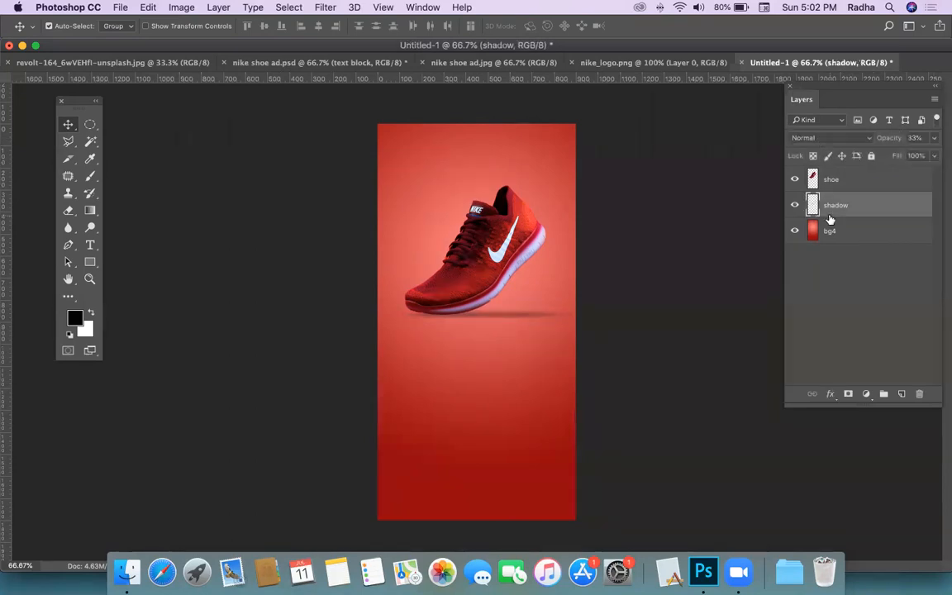
{"action": "left_click", "coordinate": [937, 138]}
{"action": "mouse_move", "coordinate": [892, 155]}
{"action": "left_mouse_down"}
{"action": "mouse_move", "coordinate": [944, 155]}
{"action": "mouse_move", "coordinate": [893, 159]}
{"action": "left_mouse_up"}
{"action": "left_click", "coordinate": [851, 357]}
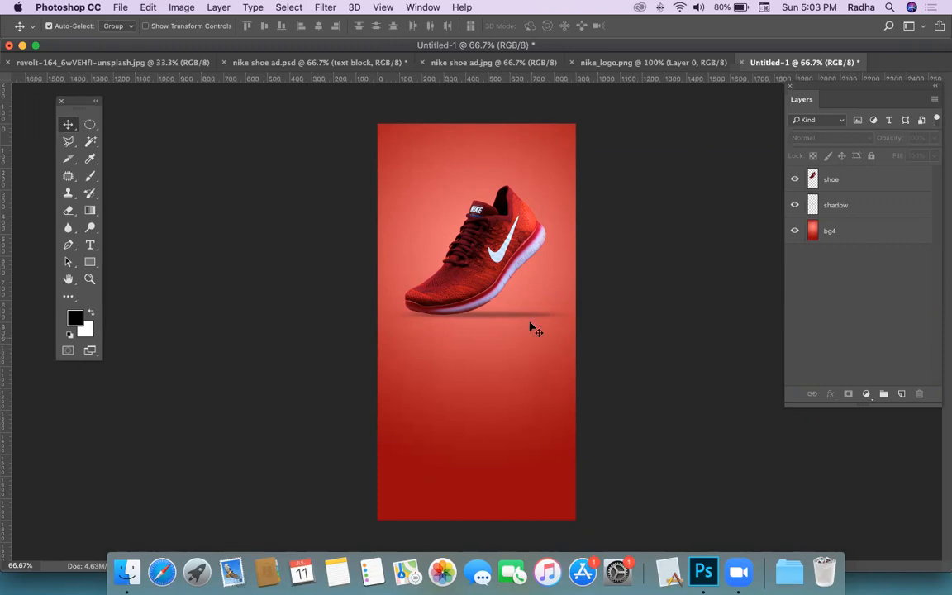
Step: Try moving the shoe on its own away from the shadow, and undo the move
{"action": "left_click_drag", "start_coordinate": [482, 268], "coordinate": [454, 200]}
{"action": "key", "text": "super+z"}
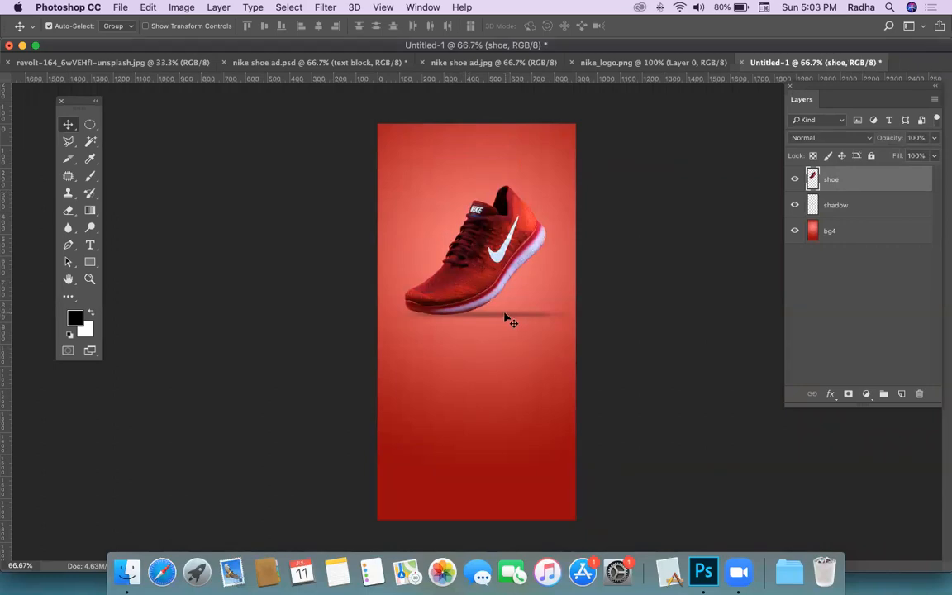
{"action": "left_click", "coordinate": [834, 205], "text": "shift"}
{"action": "left_click", "coordinate": [834, 276]}
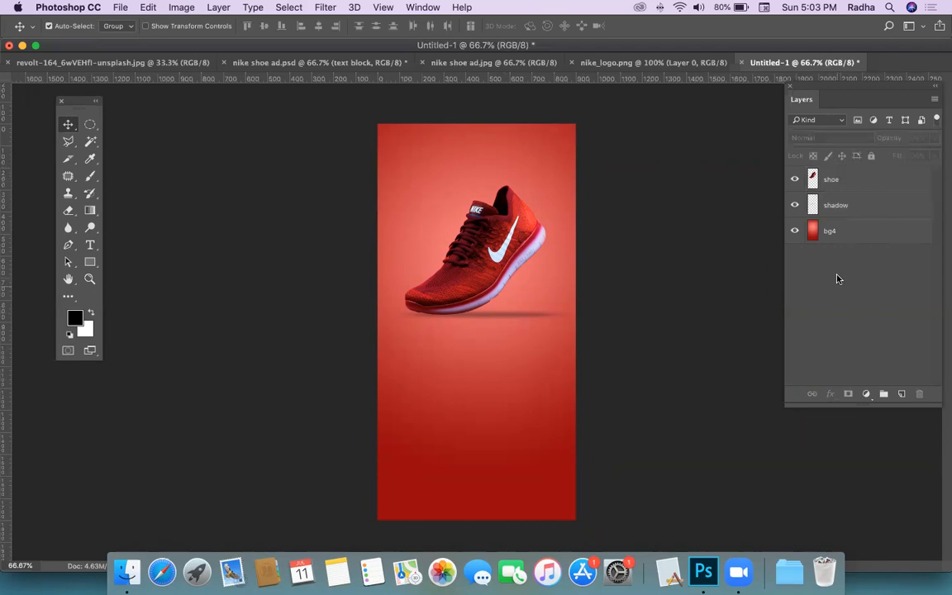
Step: Group the shoe and shadow layers together and name the group "shoe"
{"action": "left_click", "coordinate": [834, 183]}
{"action": "left_click", "coordinate": [833, 196], "text": "shift"}
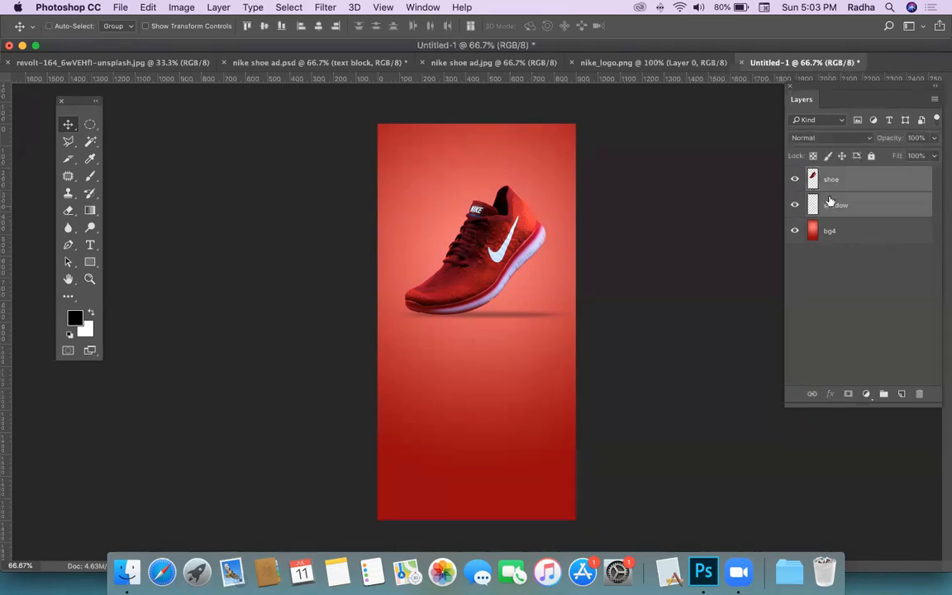
{"action": "left_click", "coordinate": [843, 180]}
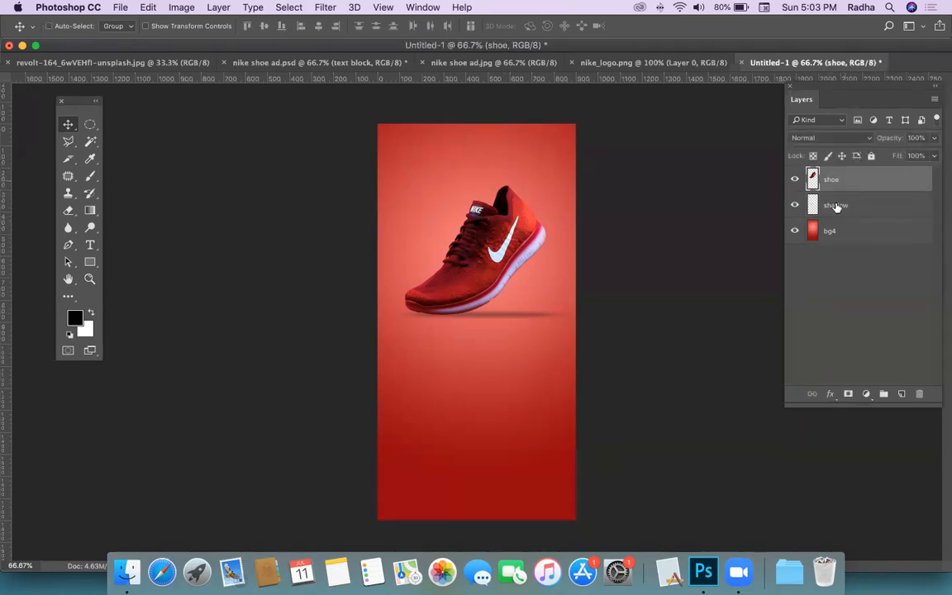
{"action": "left_click", "coordinate": [855, 210], "text": "shift"}
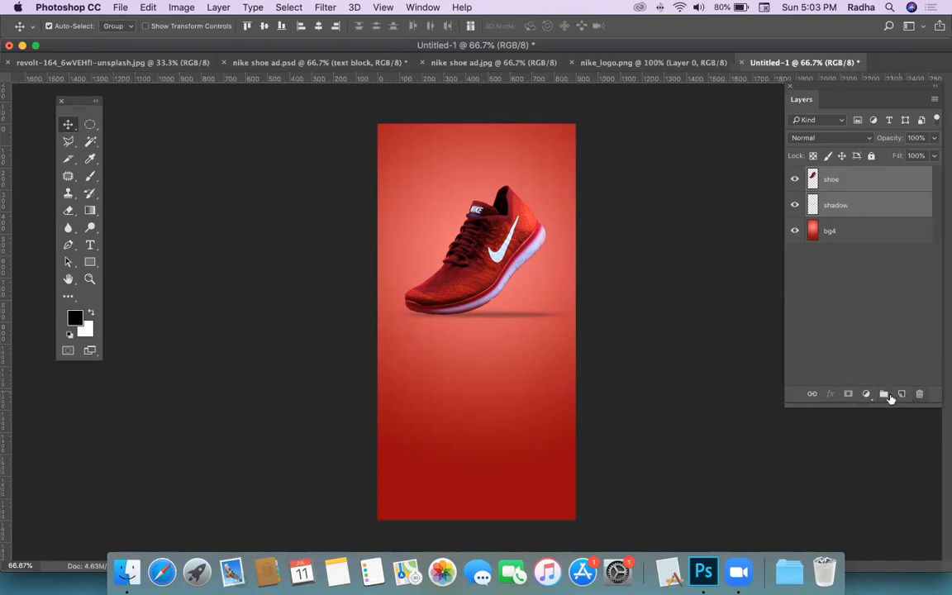
{"action": "left_click", "coordinate": [883, 396]}
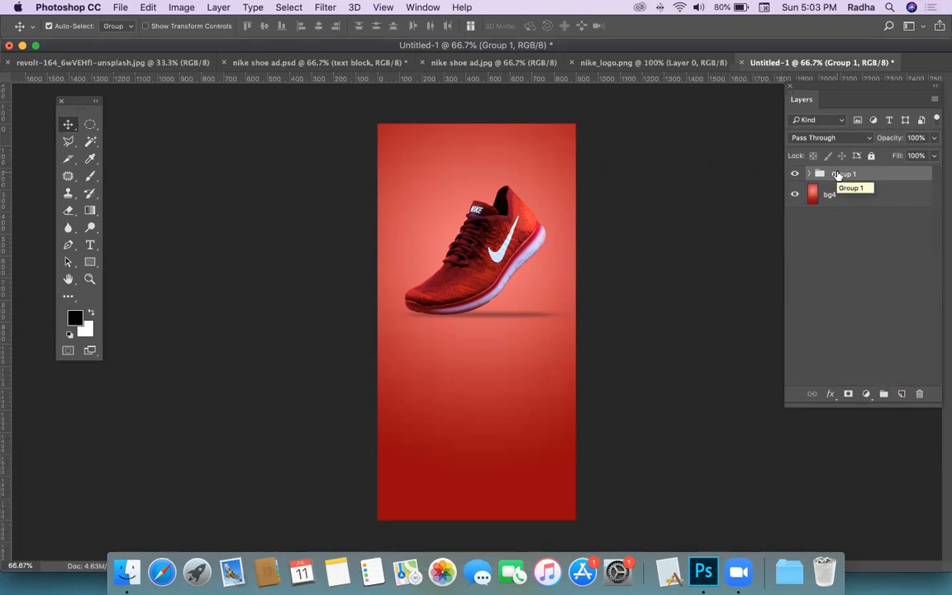
{"action": "double_click", "coordinate": [837, 174]}
{"action": "type", "text": "shoe"}
{"action": "left_click", "coordinate": [844, 246]}
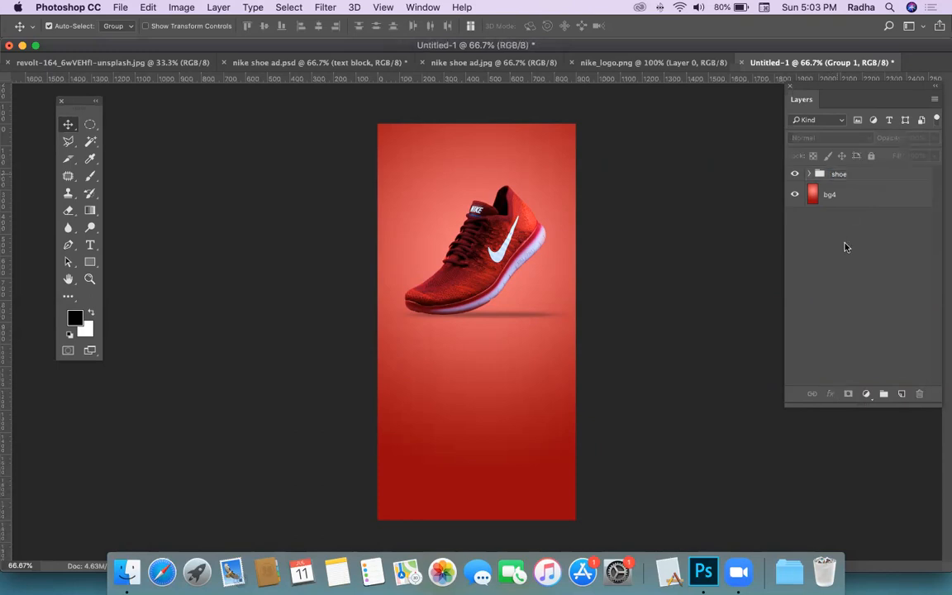
Step: Check the contents of the "shoe" group, collapse it, and shift the shoe and shadow together slightly on the canvas
{"action": "left_click", "coordinate": [809, 174]}
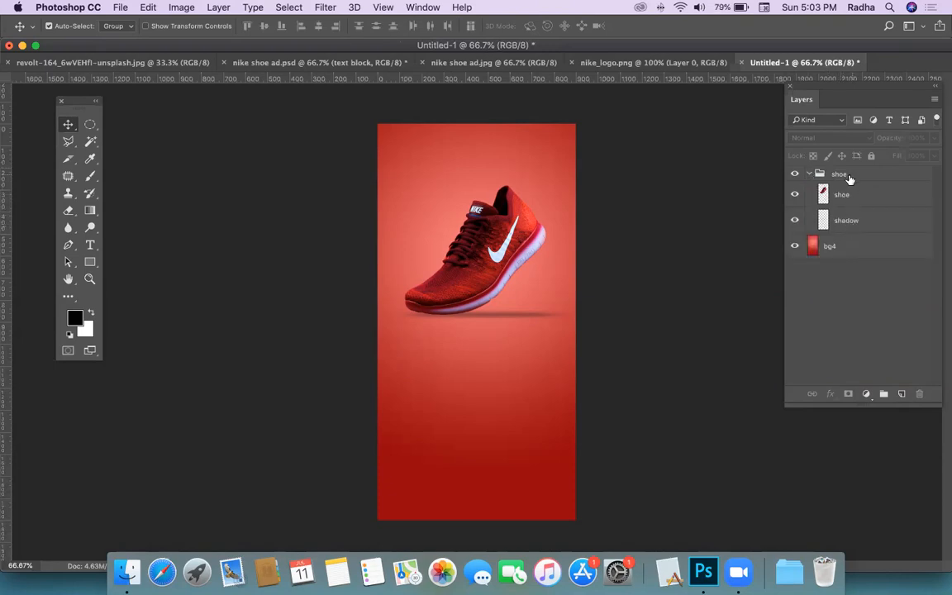
{"action": "left_click", "coordinate": [818, 174]}
{"action": "left_click", "coordinate": [809, 173]}
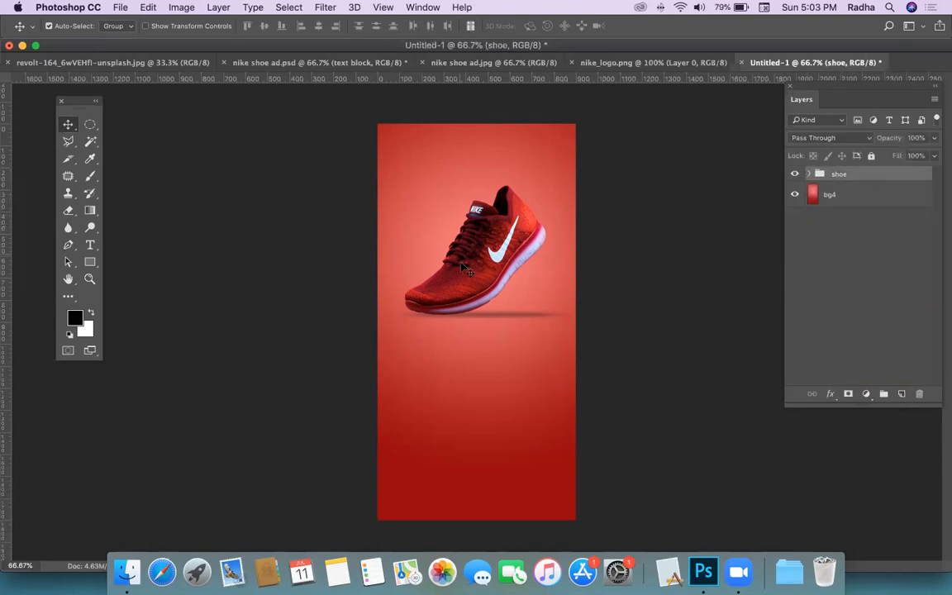
{"action": "left_click_drag", "start_coordinate": [438, 239], "coordinate": [499, 275]}
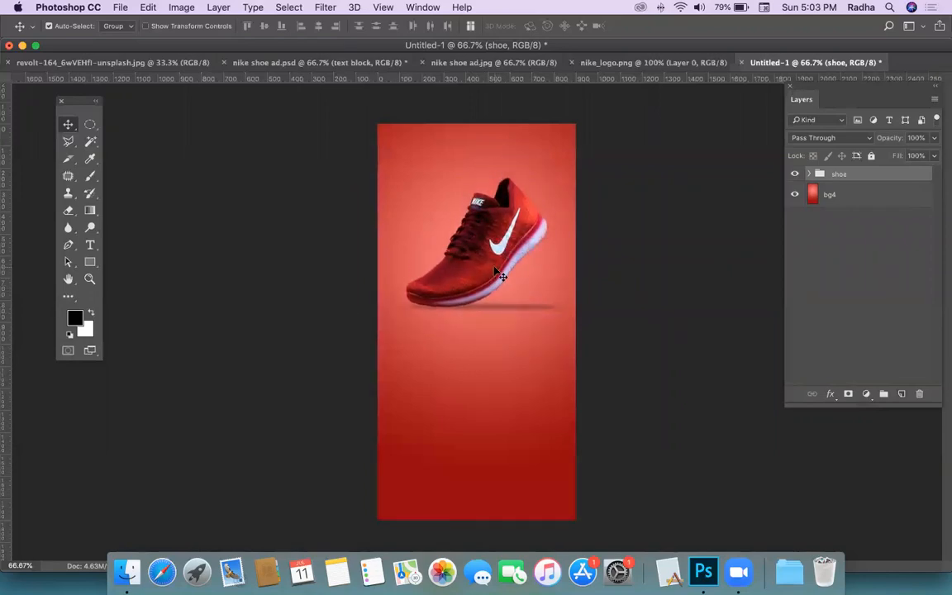
{"action": "left_click_drag", "start_coordinate": [440, 238], "coordinate": [440, 246]}
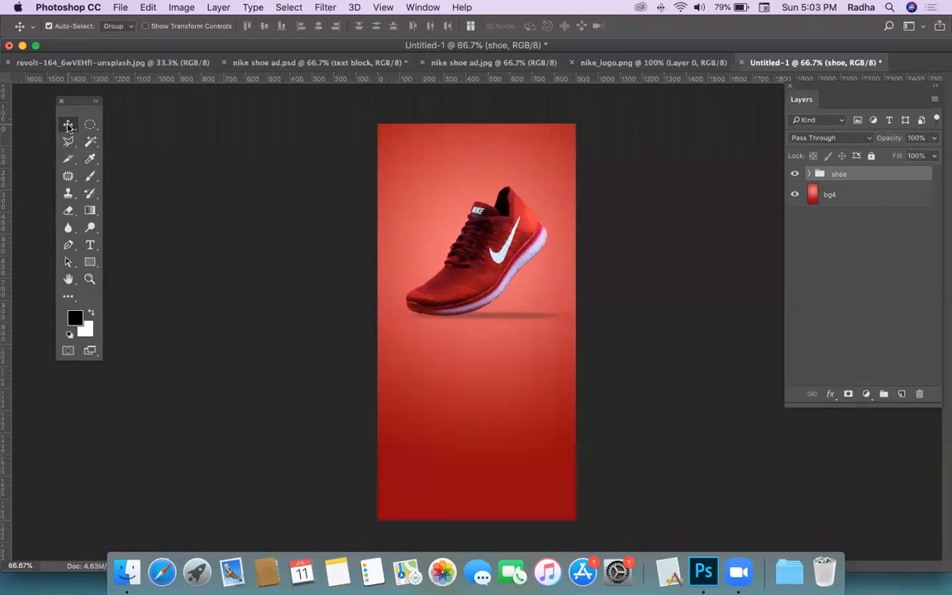
{"action": "left_click_drag", "start_coordinate": [483, 293], "coordinate": [487, 267]}
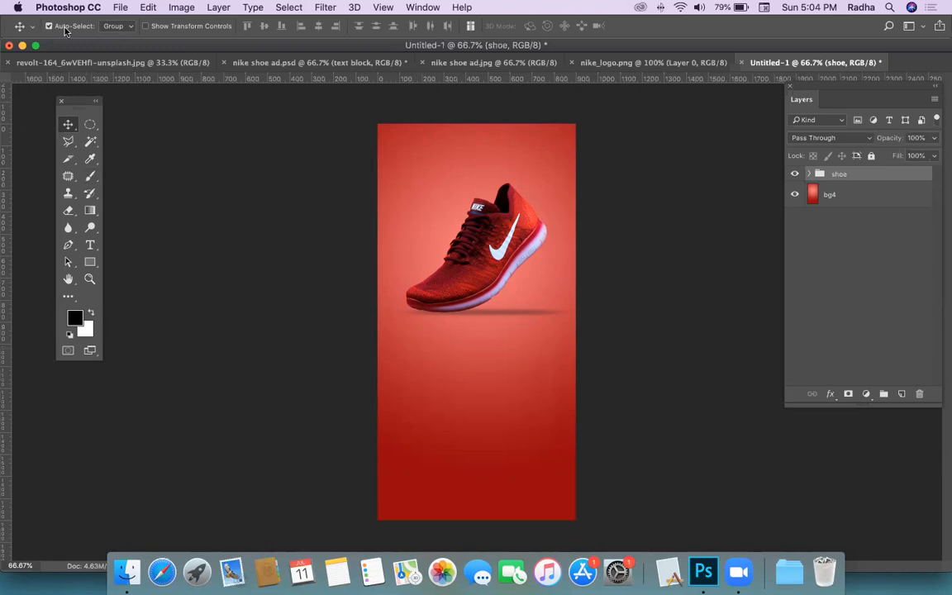
Step: Switch the Move tool's auto-select to Layer, try moving the shoe and shadow separately, and undo both moves
{"action": "left_click", "coordinate": [120, 26]}
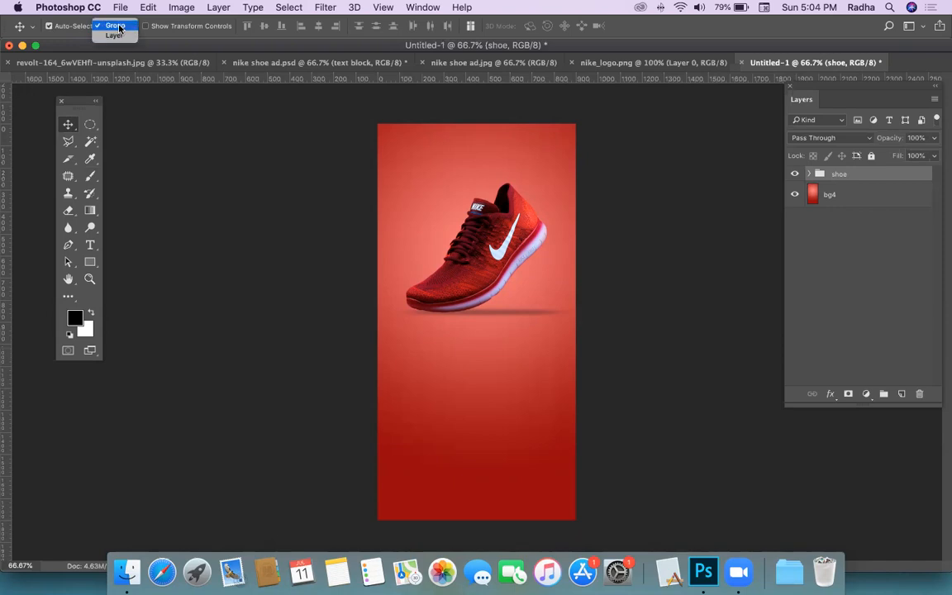
{"action": "left_click", "coordinate": [118, 38]}
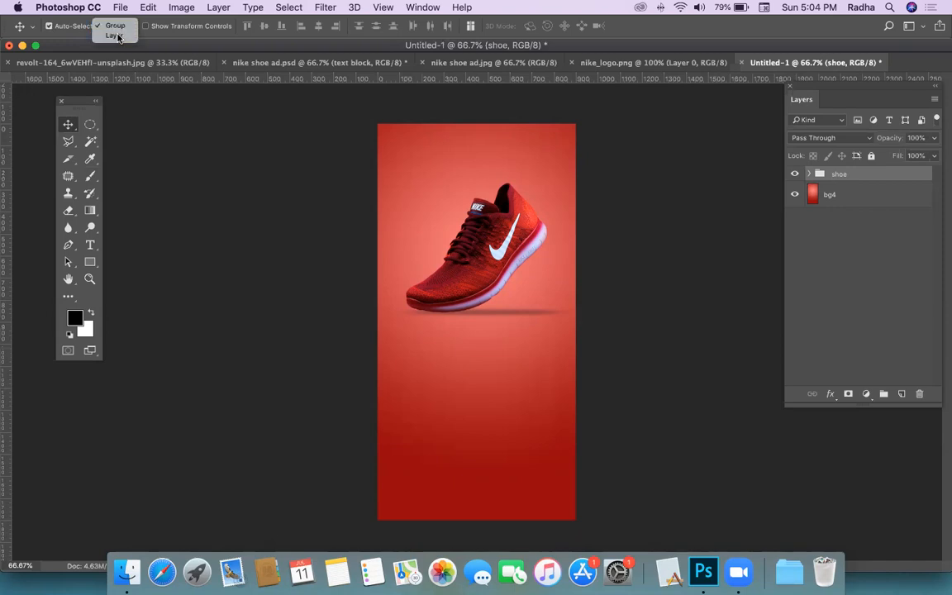
{"action": "left_click_drag", "start_coordinate": [544, 228], "coordinate": [476, 205]}
{"action": "left_click_drag", "start_coordinate": [472, 319], "coordinate": [471, 378]}
{"action": "key", "text": "super+z"}
{"action": "key", "text": "super+z"}
{"action": "key", "text": "alt+super+z"}
{"action": "key", "text": "alt+super+z"}
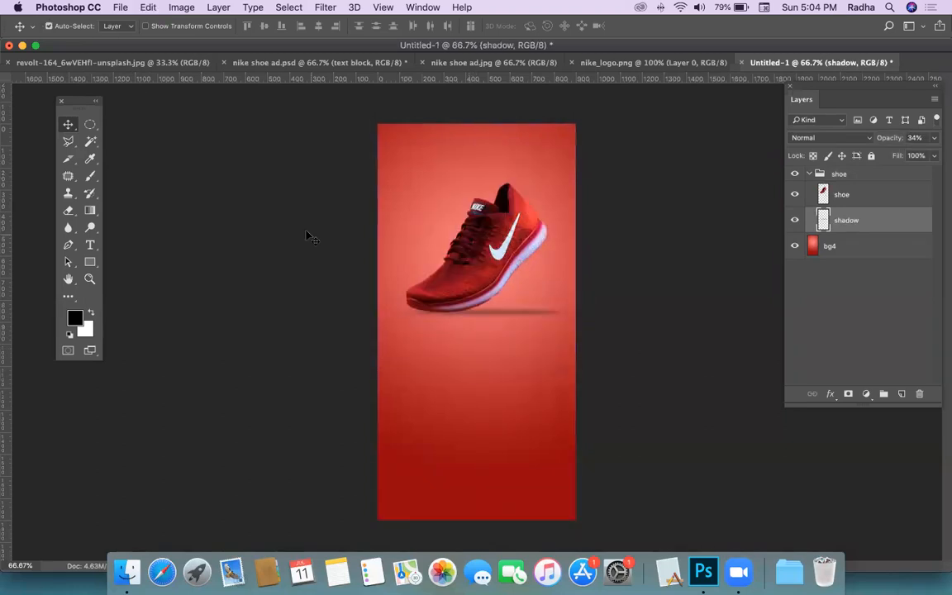
Step: Set the Move tool's auto-select to Group, move the shoe and shadow together slightly upward, and collapse the "shoe" group
{"action": "left_click", "coordinate": [128, 26]}
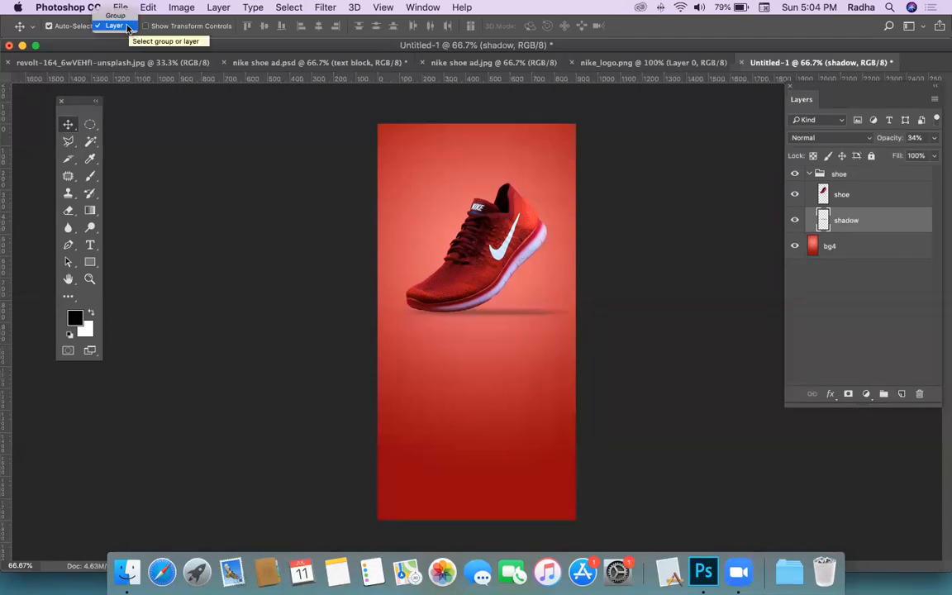
{"action": "left_click", "coordinate": [115, 16]}
{"action": "left_click_drag", "start_coordinate": [464, 333], "coordinate": [476, 243]}
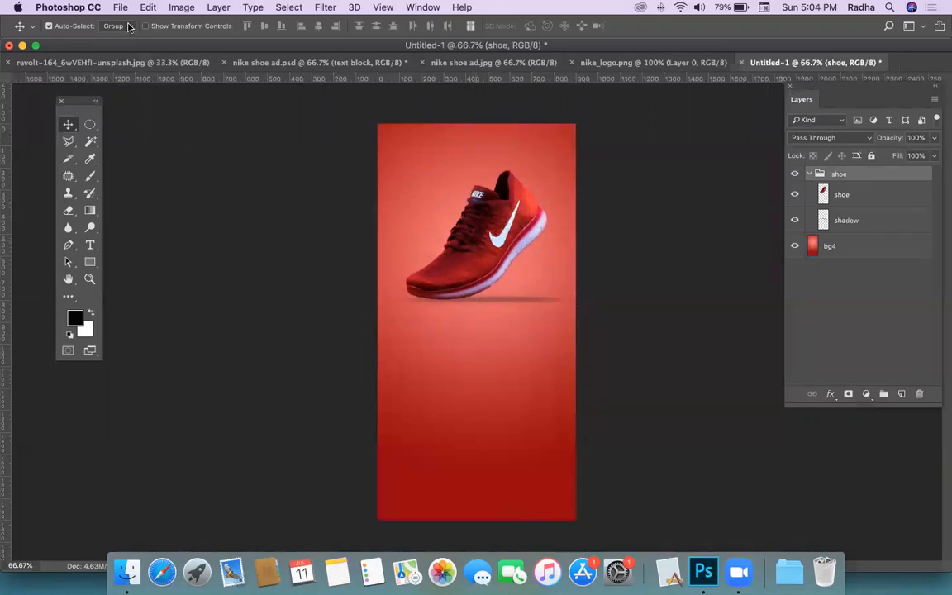
{"action": "left_click", "coordinate": [812, 173]}
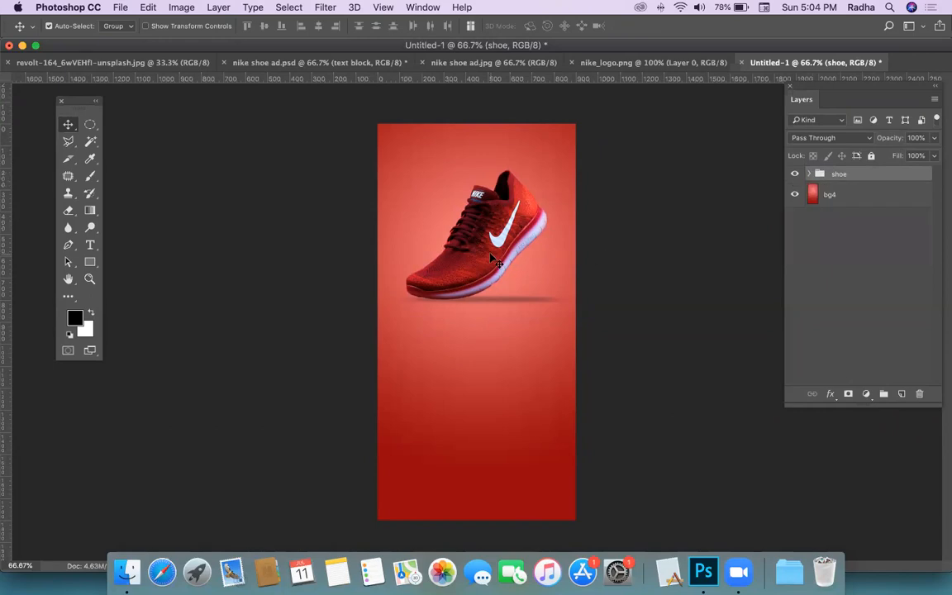
Step: Nudge the "shoe" group down by a few pixels
{"action": "key", "text": "Down"}
{"action": "key", "text": "Down"}
{"action": "key", "text": "Down"}
{"action": "key", "text": "Down"}
{"action": "key", "text": "Down"}
{"action": "key", "text": "Down"}
{"action": "key", "text": "Down"}
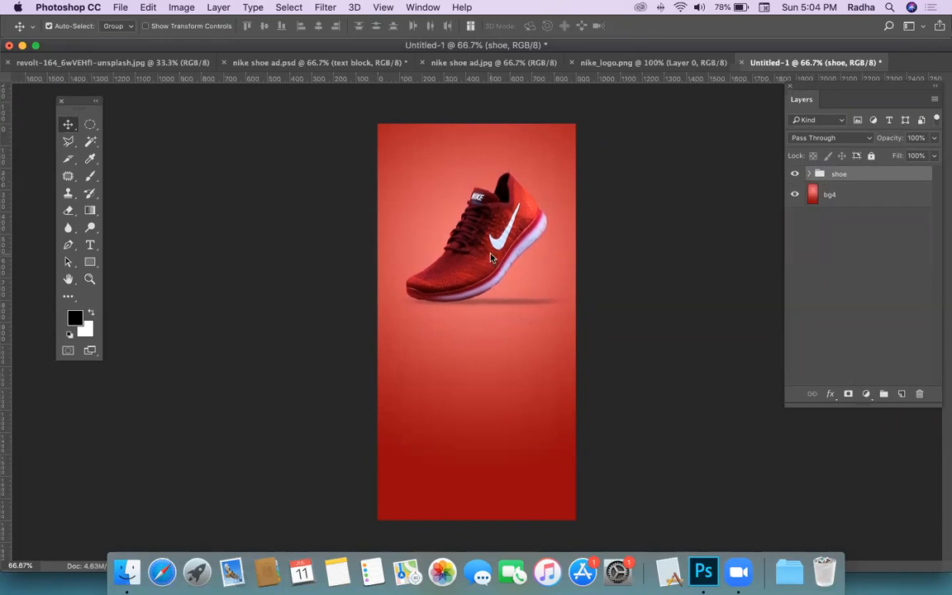
Step: Move the "shoe" group down the canvas and back to its upper half, and check the reference ad nike shoe ad.psd
{"action": "left_click_drag", "start_coordinate": [490, 258], "coordinate": [486, 423]}
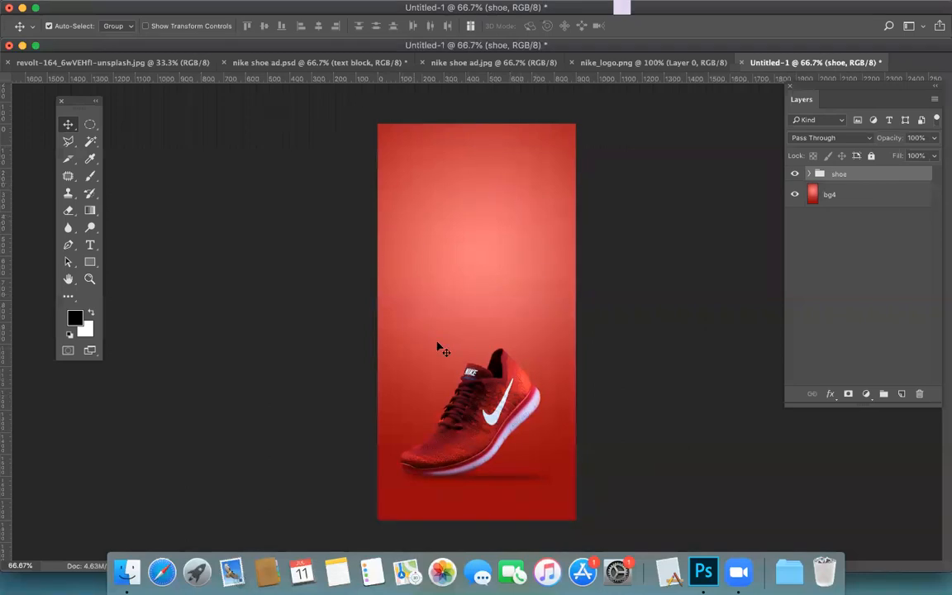
{"action": "left_click_drag", "start_coordinate": [479, 434], "coordinate": [483, 272]}
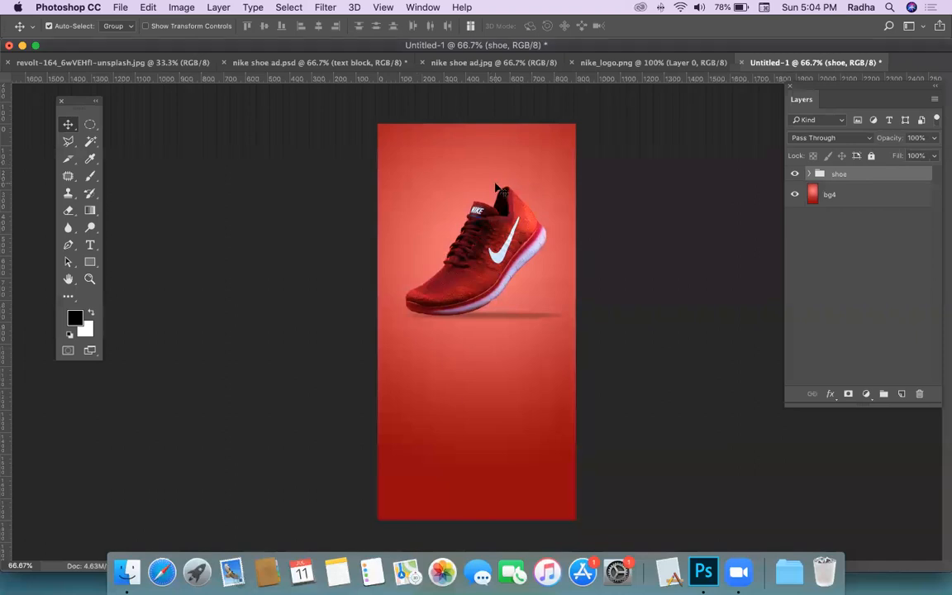
{"action": "left_click", "coordinate": [339, 63]}
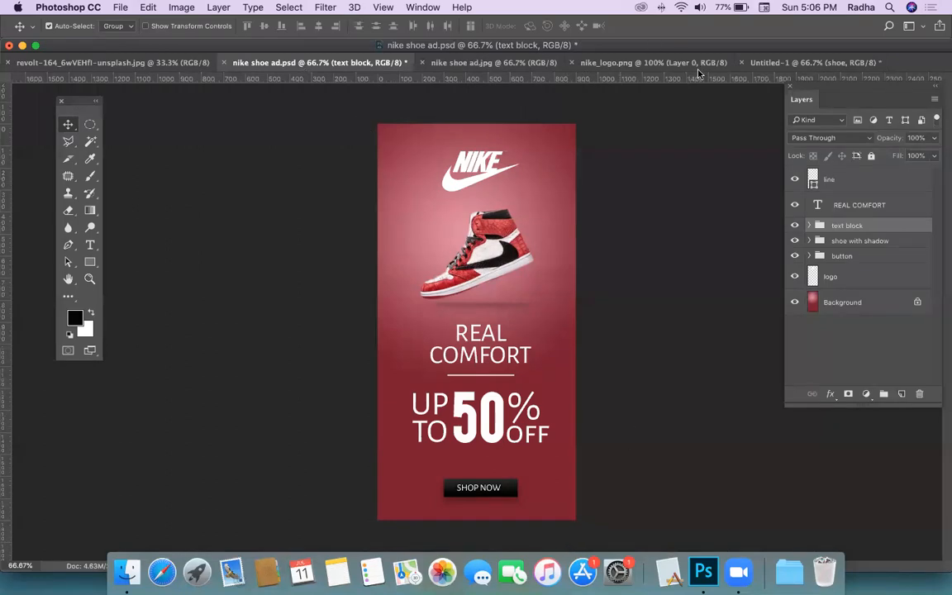
{"action": "left_click", "coordinate": [756, 62]}
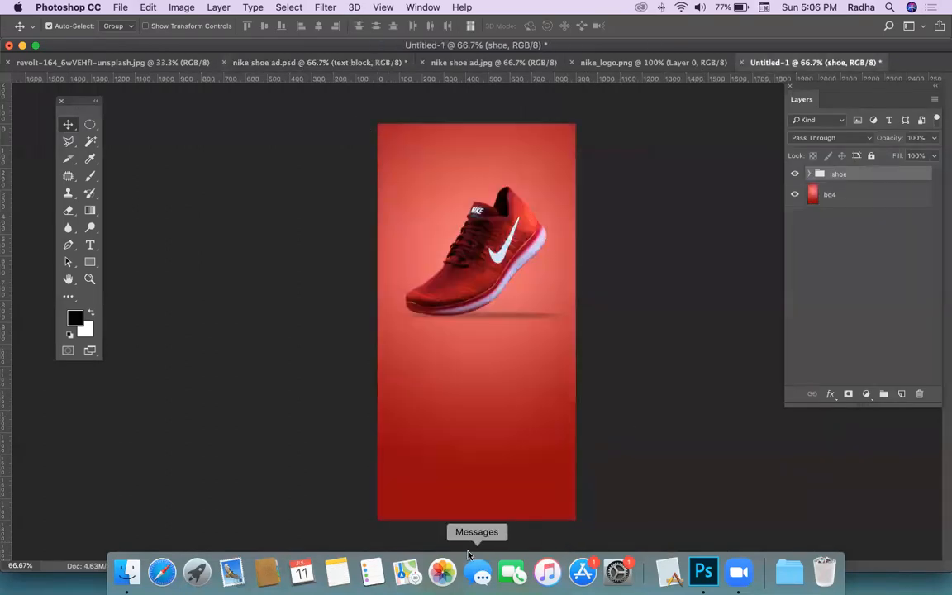
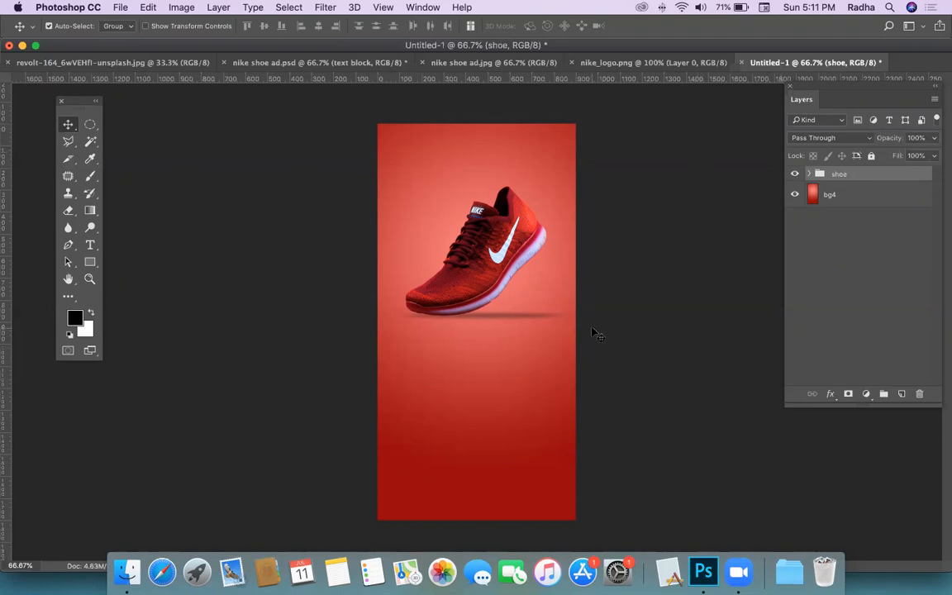
Step: Select the entire black Nike logo in nike_logo.png using the Magic Wand with Contiguous turned off
{"action": "left_click", "coordinate": [273, 63]}
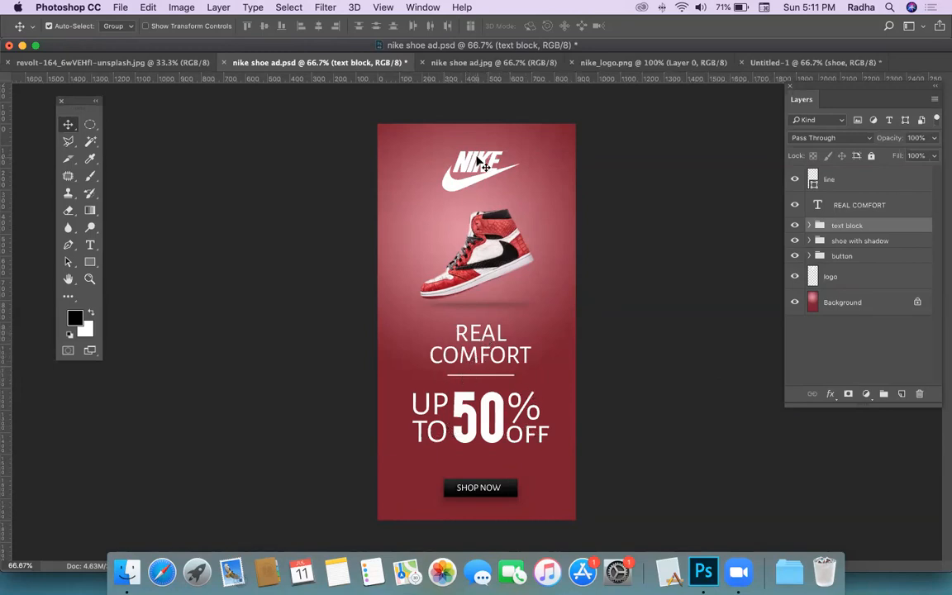
{"action": "left_click", "coordinate": [768, 62]}
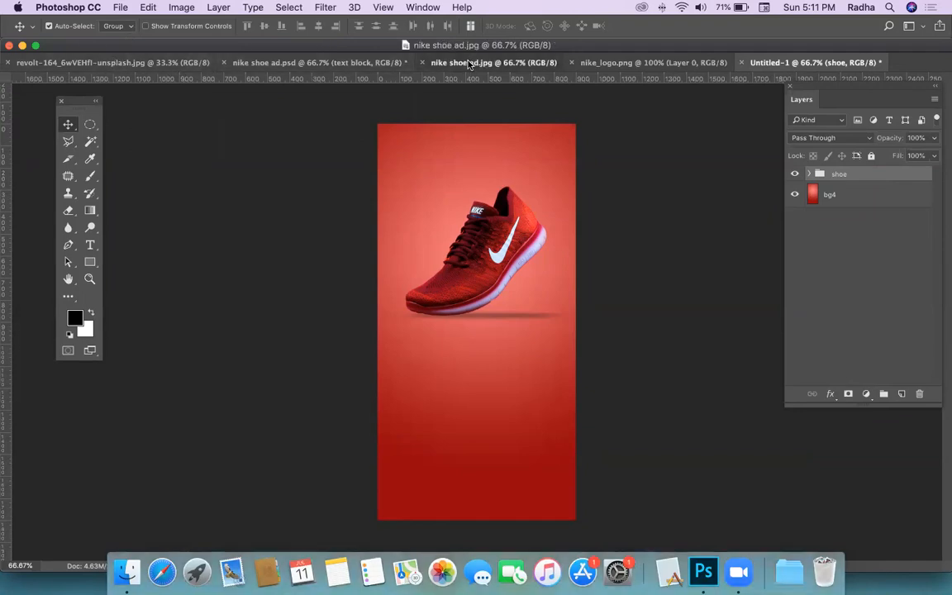
{"action": "left_click", "coordinate": [493, 63]}
{"action": "left_click", "coordinate": [602, 63]}
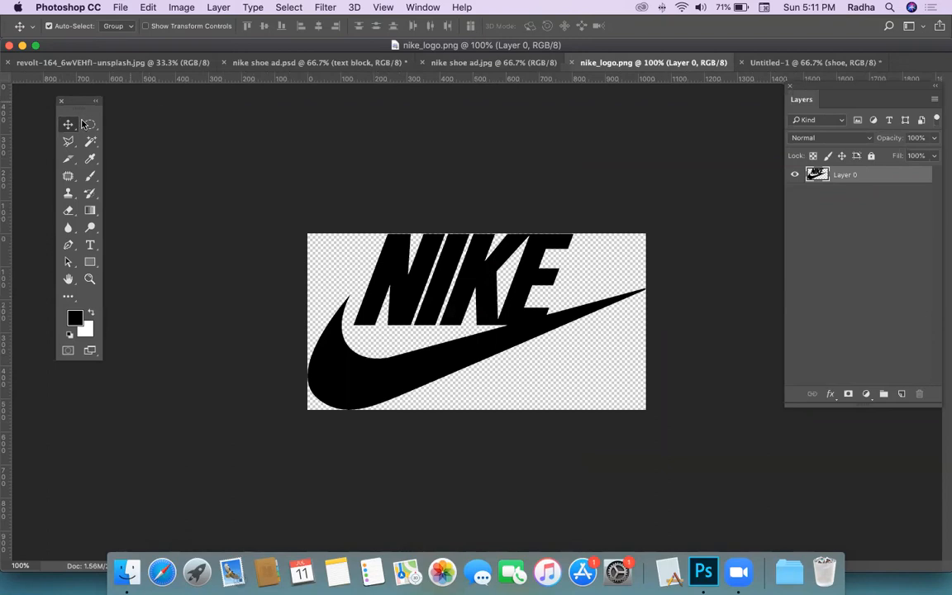
{"action": "left_click_drag", "start_coordinate": [90, 142], "coordinate": [124, 143]}
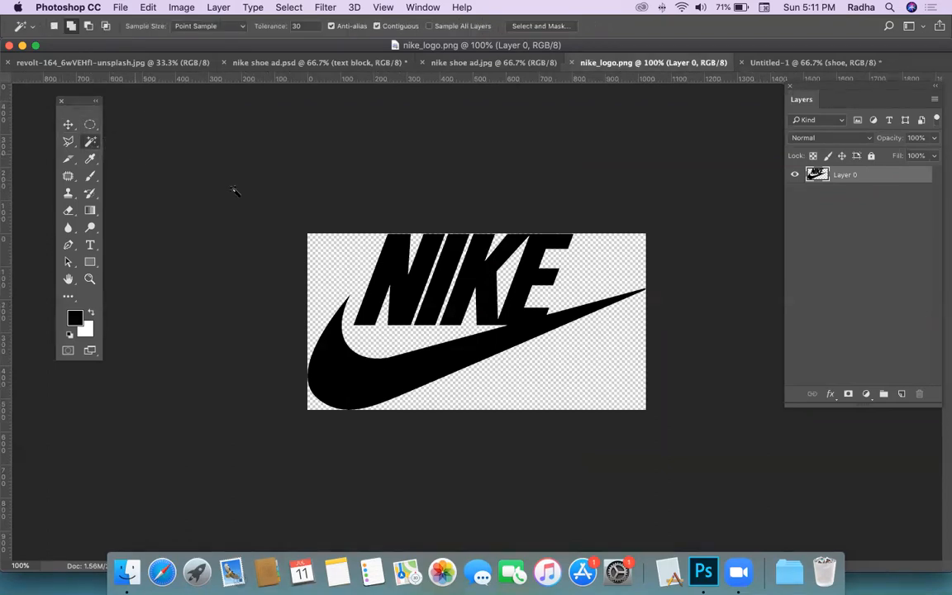
{"action": "left_click", "coordinate": [396, 271]}
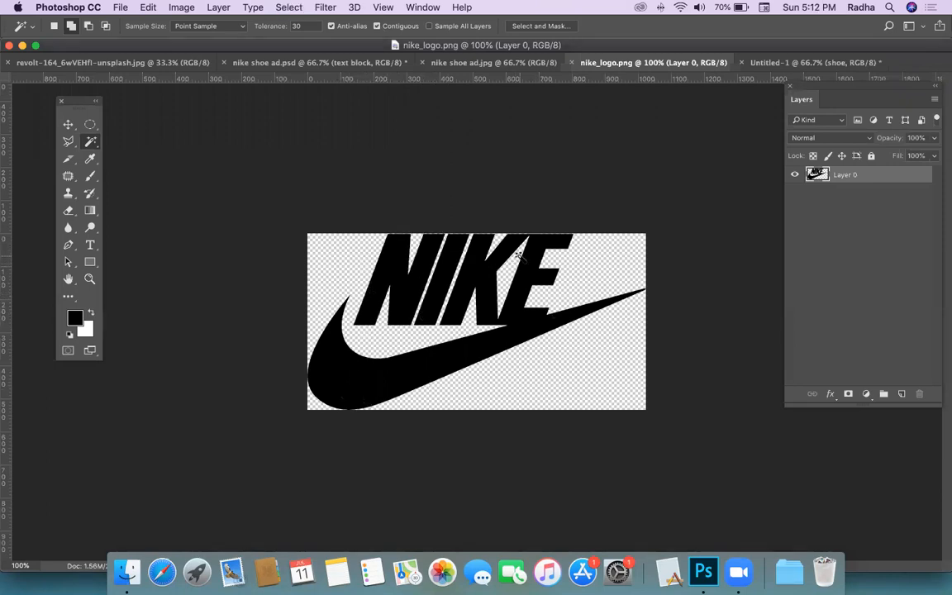
{"action": "left_click", "coordinate": [377, 26]}
{"action": "left_click", "coordinate": [388, 279]}
Step: Copy the selected logo and paste it as a new layer into the Untitled-1 document
{"action": "left_click", "coordinate": [182, 64]}
{"action": "left_click", "coordinate": [314, 62]}
{"action": "left_click", "coordinate": [765, 64]}
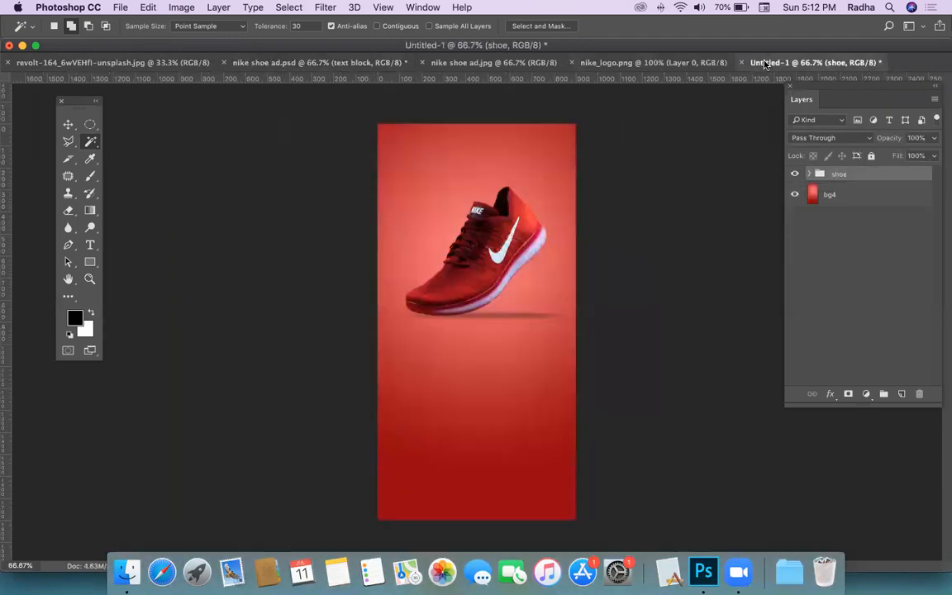
{"action": "key", "text": "super+v"}
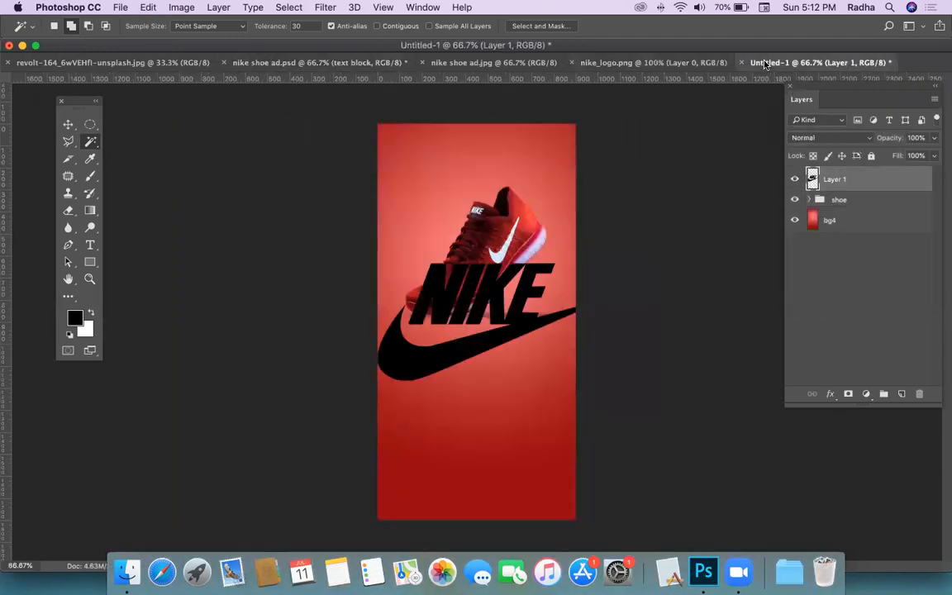
Step: Scale the pasted Nike logo down and place it centred above the shoe near the banner's upper edge
{"action": "left_click", "coordinate": [69, 124]}
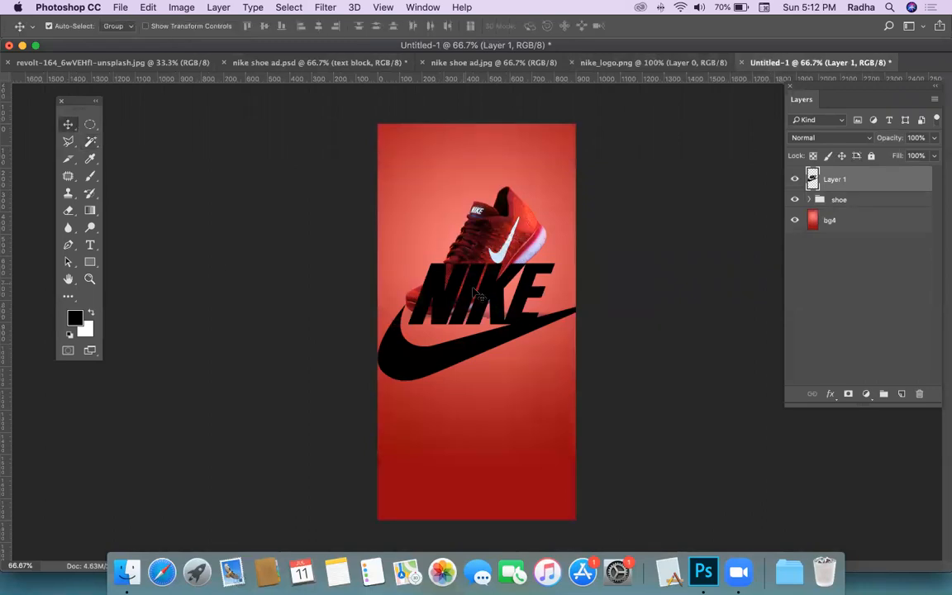
{"action": "left_click_drag", "start_coordinate": [472, 293], "coordinate": [449, 328]}
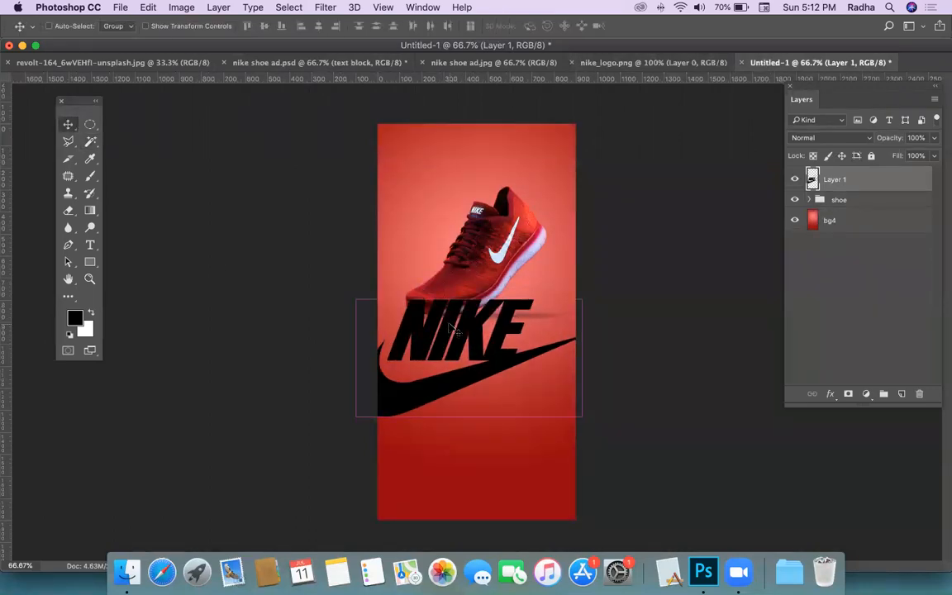
{"action": "key", "text": "super+t"}
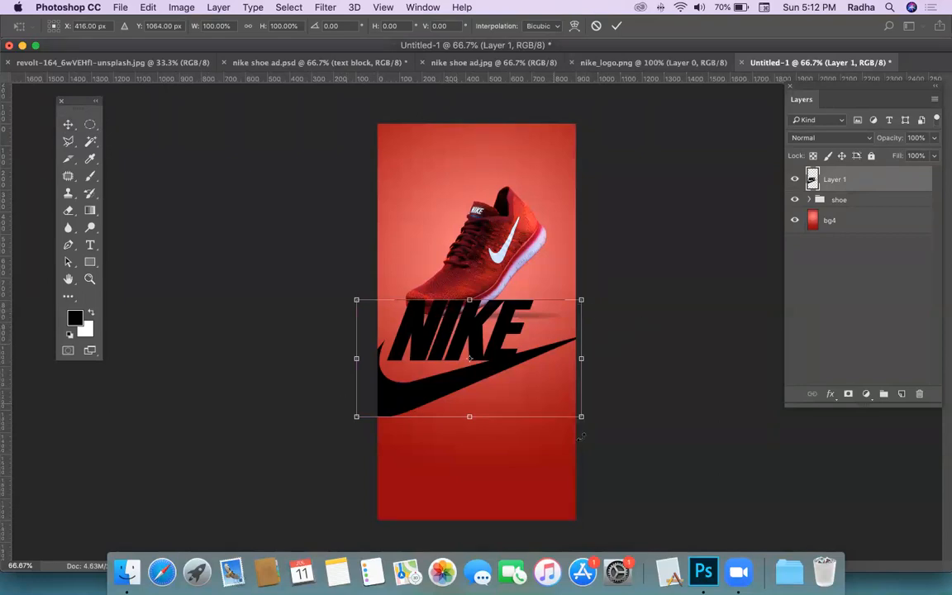
{"action": "left_click_drag", "start_coordinate": [565, 408], "coordinate": [496, 371]}
{"action": "left_click_drag", "start_coordinate": [429, 317], "coordinate": [501, 179]}
{"action": "left_click_drag", "start_coordinate": [455, 208], "coordinate": [432, 180]}
{"action": "left_click_drag", "start_coordinate": [547, 131], "coordinate": [479, 159]}
{"action": "key", "text": "Return"}
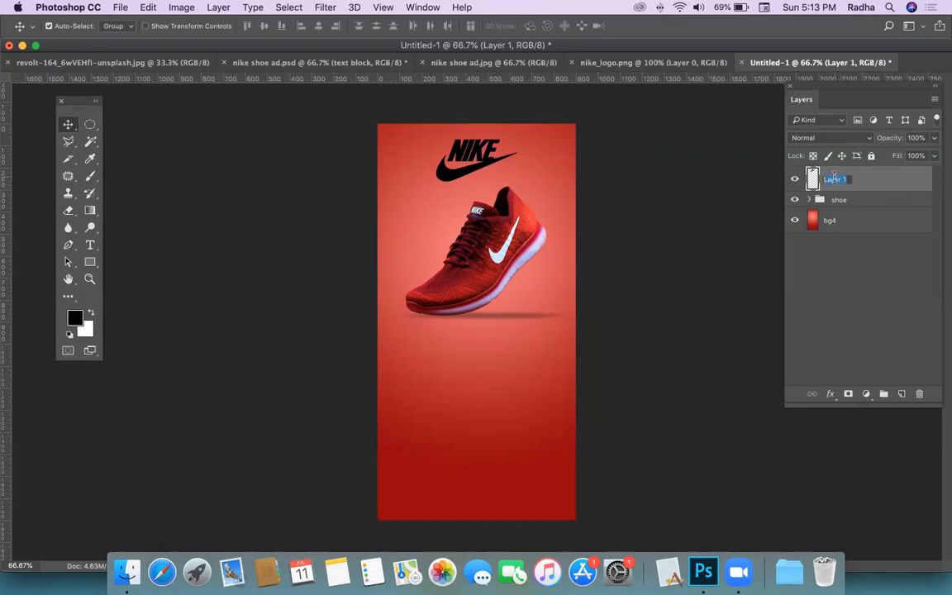
Step: Add a Color Overlay effect to the Nike logo layer and show its settings
{"action": "left_click", "coordinate": [880, 189]}
{"action": "double_click", "coordinate": [911, 178]}
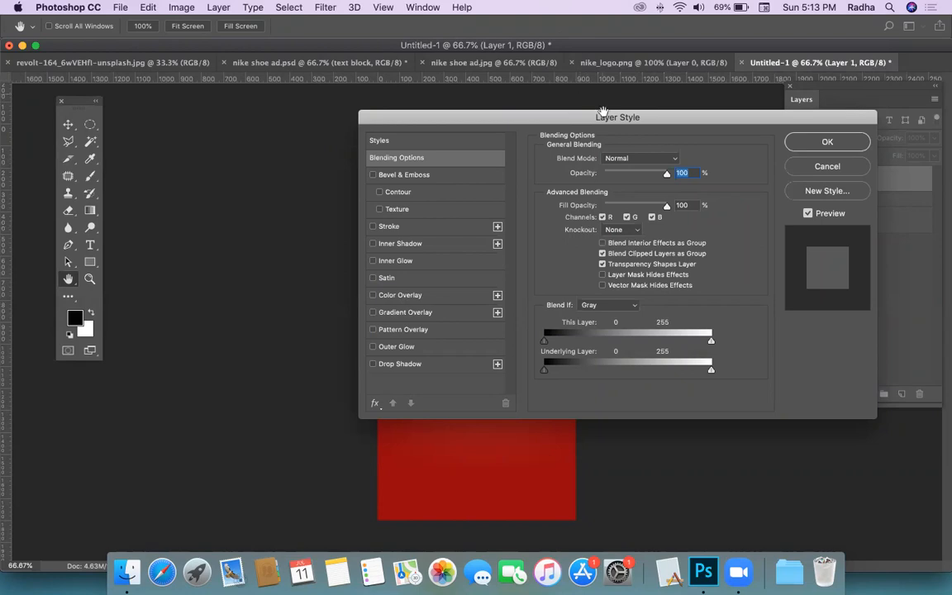
{"action": "left_click_drag", "start_coordinate": [482, 112], "coordinate": [642, 88]}
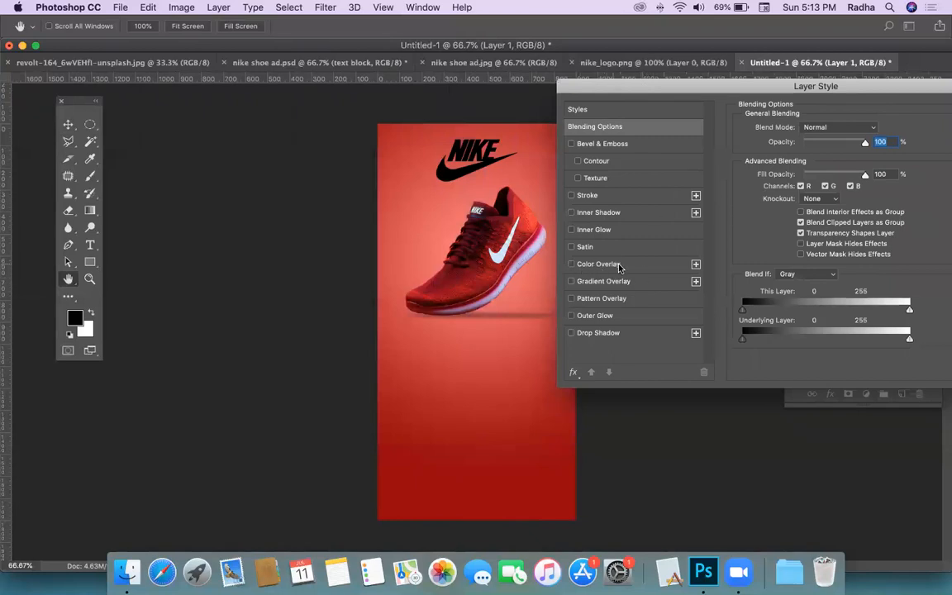
{"action": "left_click", "coordinate": [573, 264]}
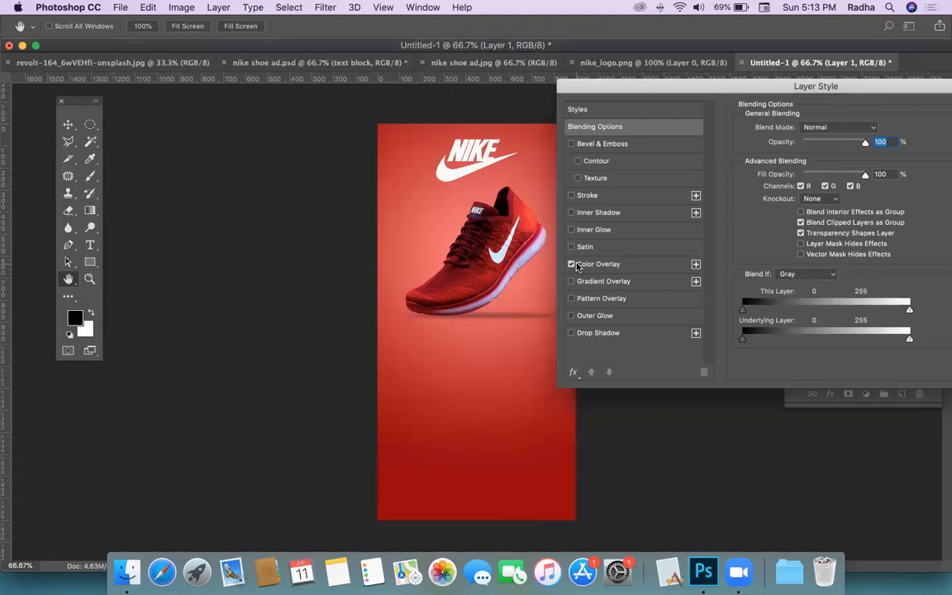
{"action": "left_click", "coordinate": [655, 266]}
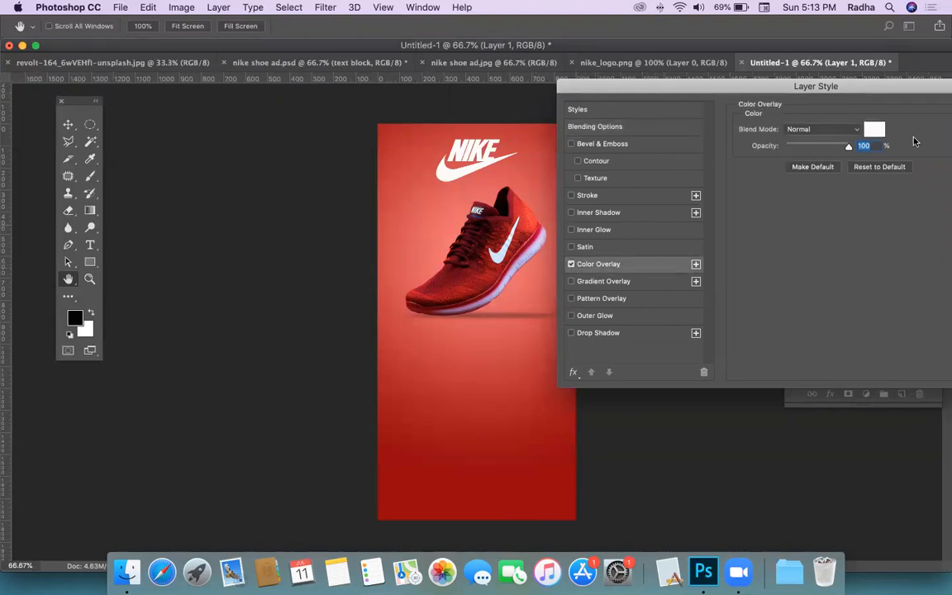
Step: Try pink #ba1c5a as the logo's Color Overlay colour
{"action": "left_click", "coordinate": [874, 128]}
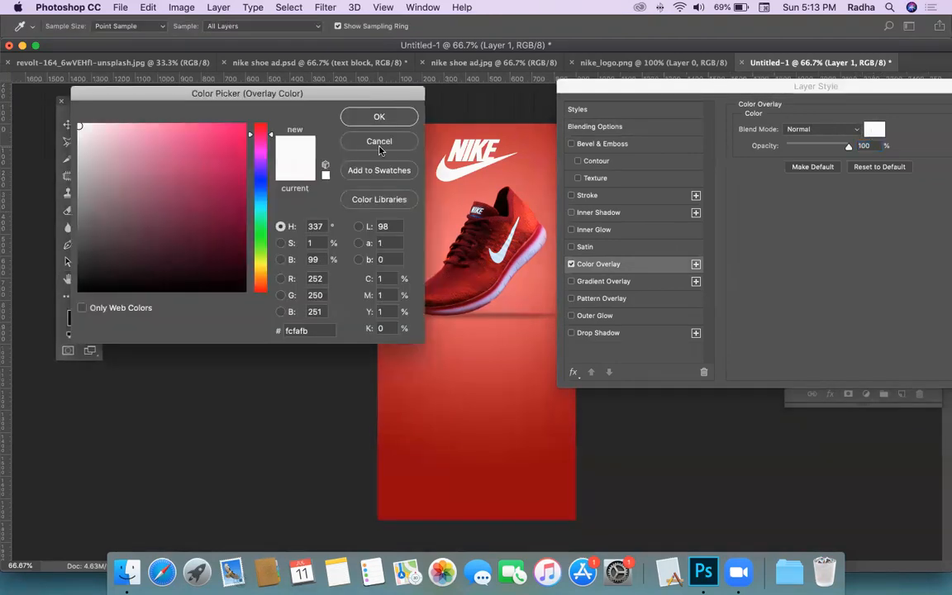
{"action": "left_click", "coordinate": [230, 169]}
{"action": "left_click", "coordinate": [344, 115]}
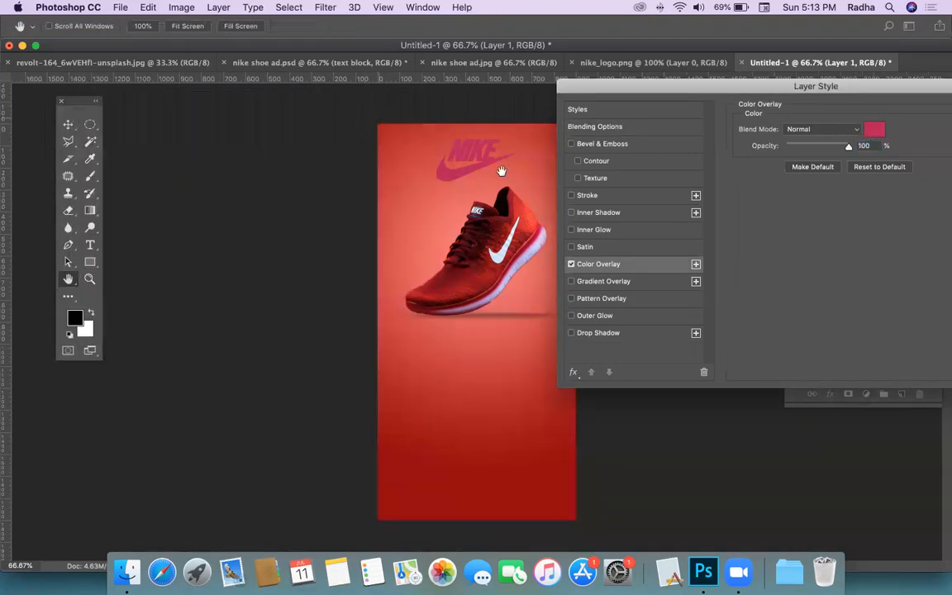
Step: Set the logo's Color Overlay colour to white and apply the layer style
{"action": "left_click", "coordinate": [874, 129]}
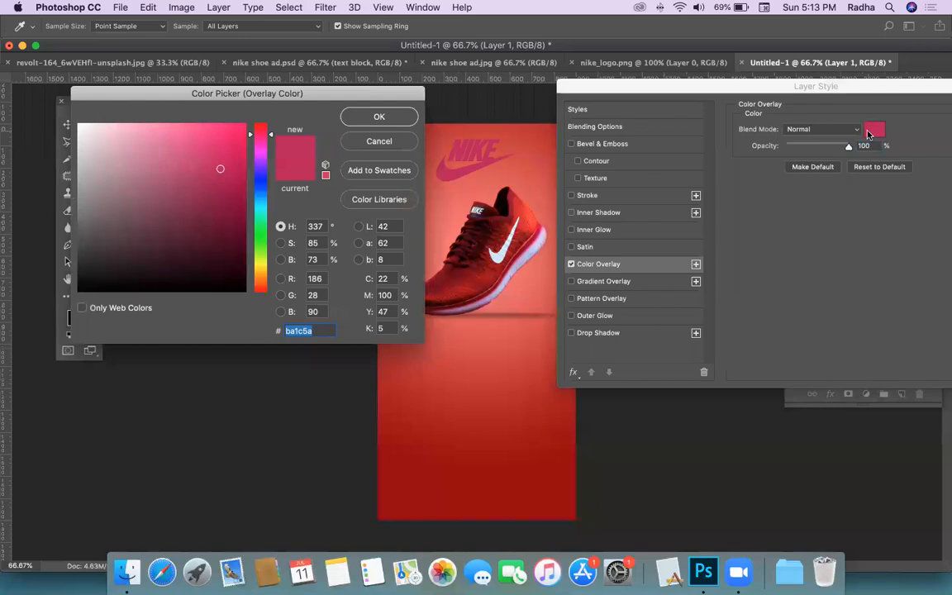
{"action": "left_click_drag", "start_coordinate": [91, 129], "coordinate": [73, 116]}
{"action": "left_click", "coordinate": [364, 117]}
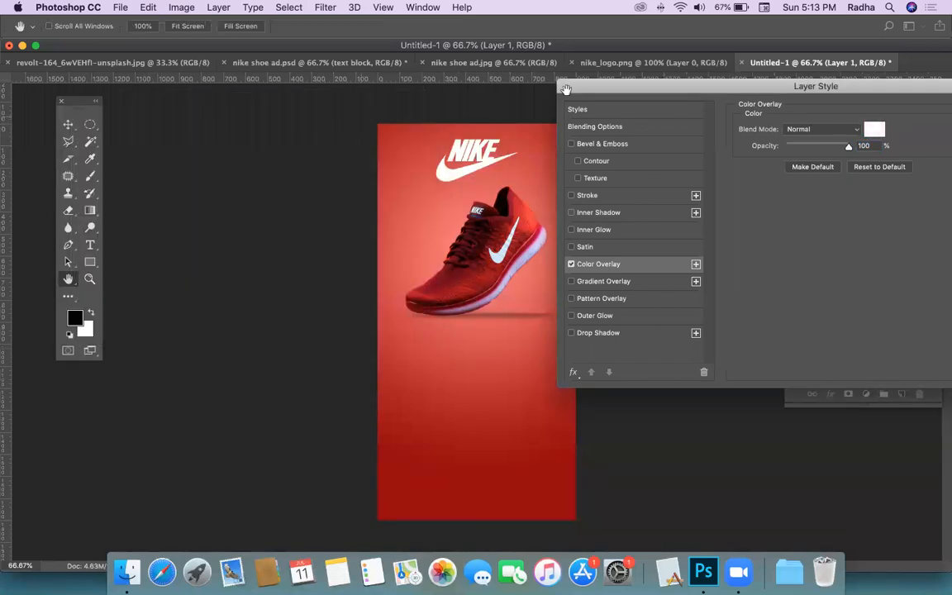
{"action": "left_click_drag", "start_coordinate": [782, 96], "coordinate": [591, 165]}
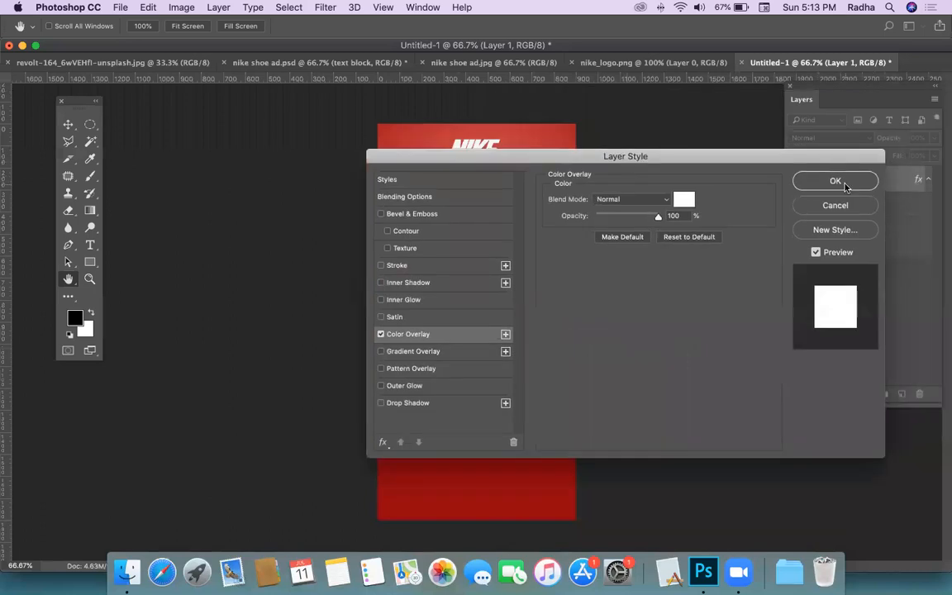
{"action": "key", "text": "Return"}
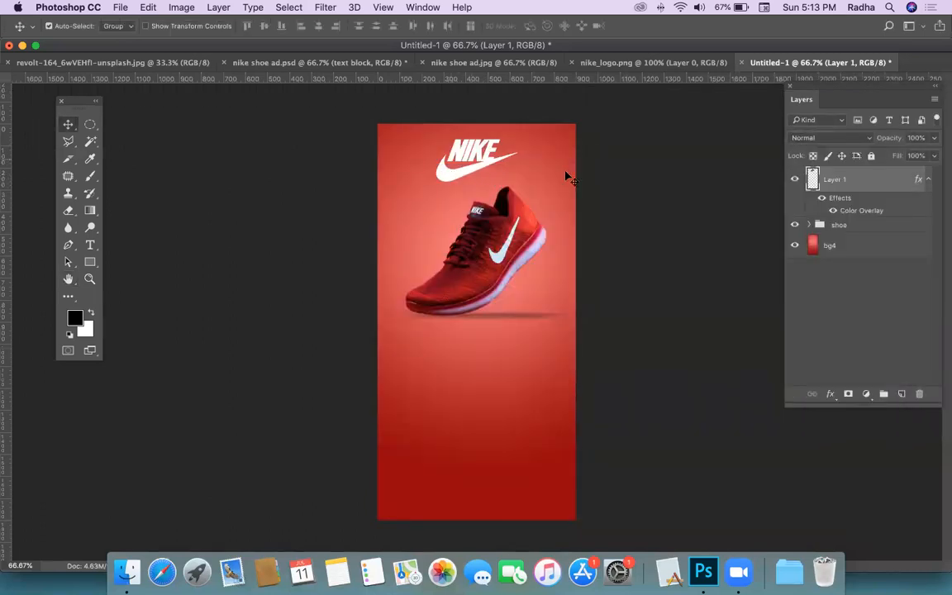
Step: Reopen the logo's layer style and replace the Color Overlay with a Gradient Overlay
{"action": "key", "text": "space"}
{"action": "double_click", "coordinate": [895, 185]}
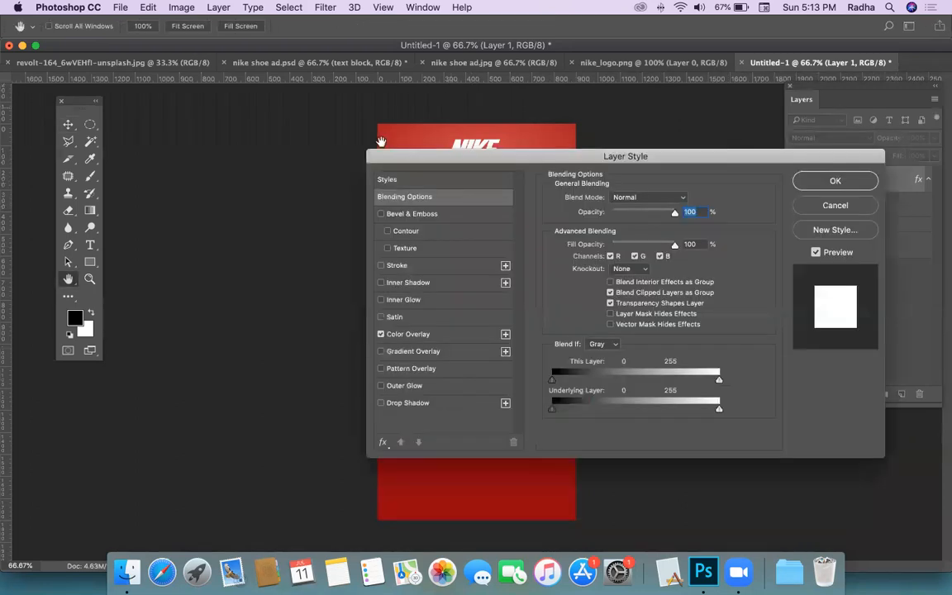
{"action": "left_click_drag", "start_coordinate": [404, 158], "coordinate": [601, 67]}
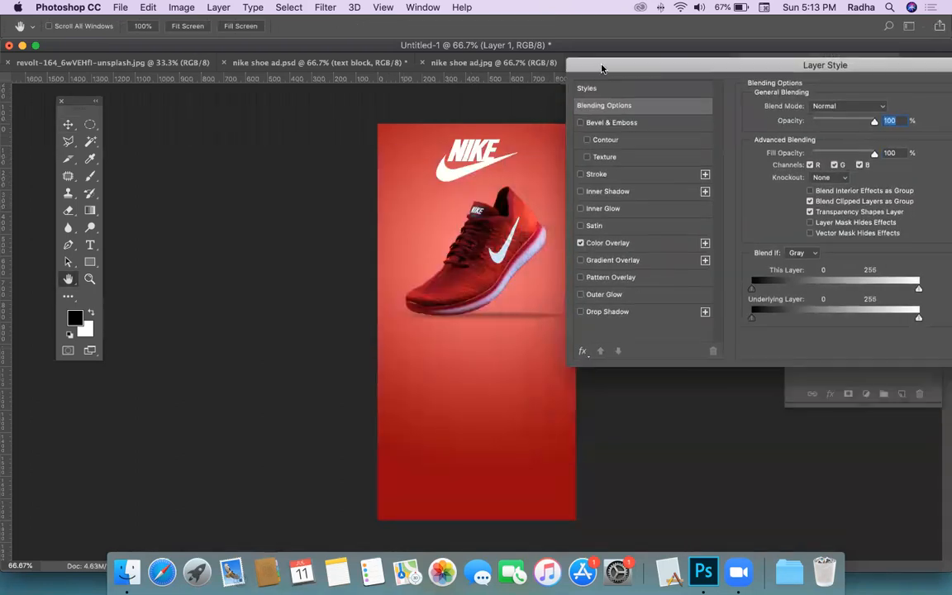
{"action": "left_click", "coordinate": [579, 242]}
{"action": "left_click", "coordinate": [600, 261]}
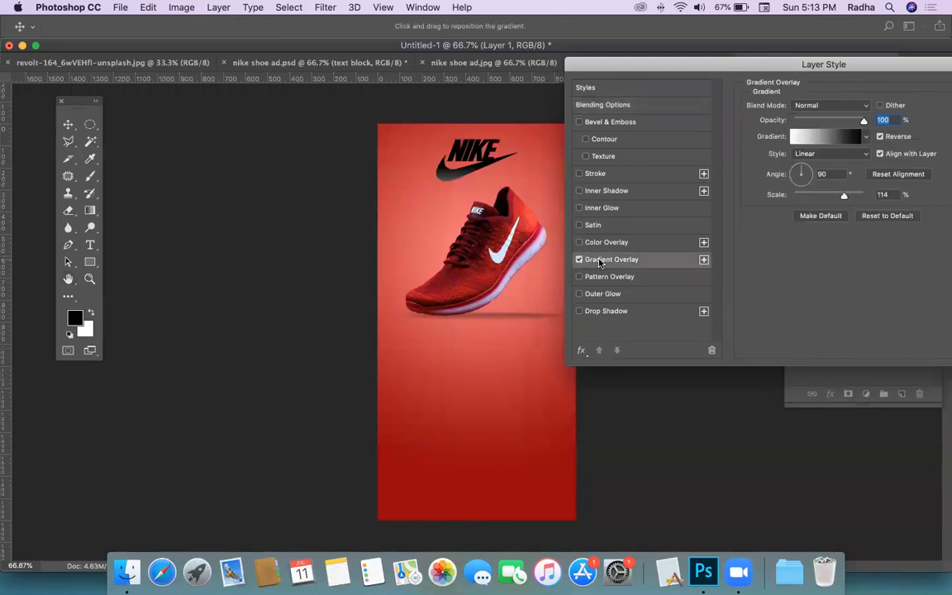
Step: Try gradient presets for the logo's Gradient Overlay and accept the Matte Sphere preset
{"action": "left_click", "coordinate": [830, 137]}
{"action": "left_click", "coordinate": [376, 154]}
{"action": "left_click", "coordinate": [338, 154]}
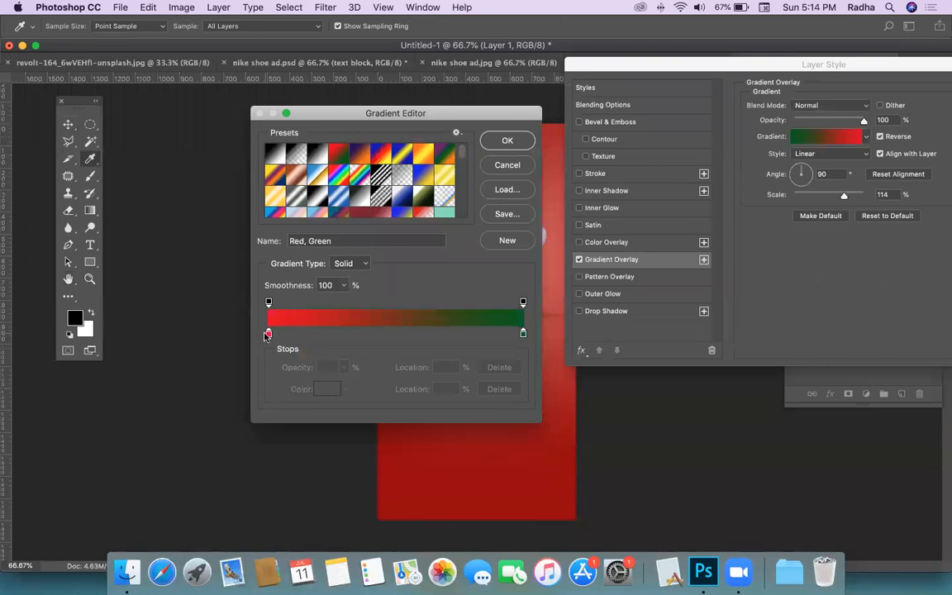
{"action": "left_click", "coordinate": [361, 186]}
{"action": "left_click", "coordinate": [499, 140]}
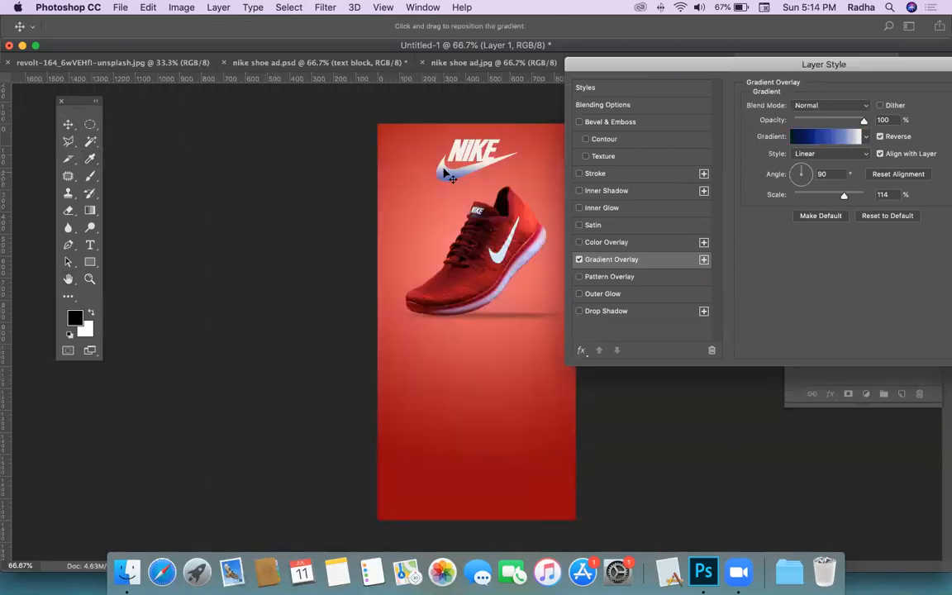
Step: Try the Red, Green preset on the logo's Gradient Overlay, and turn that effect off
{"action": "left_click", "coordinate": [826, 140]}
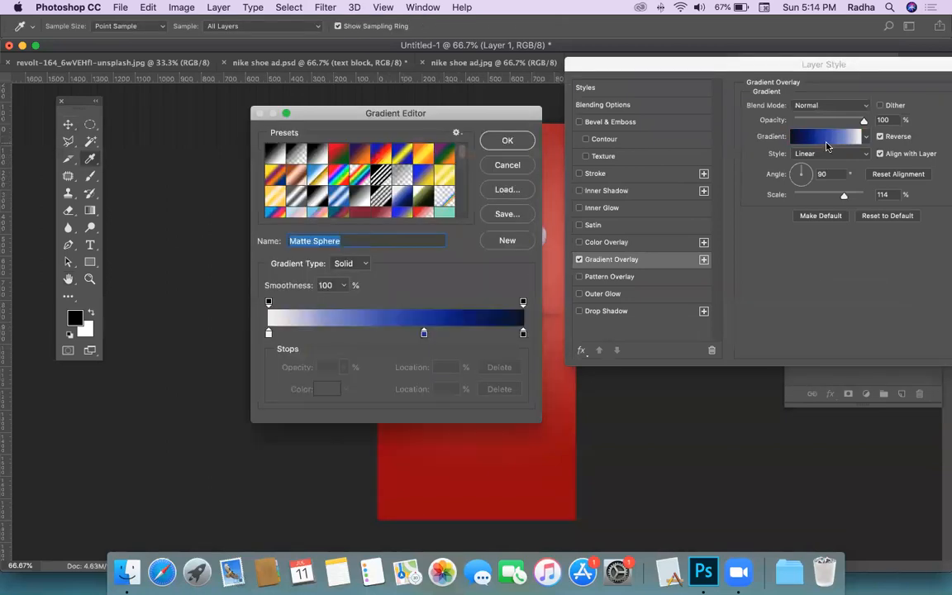
{"action": "left_click", "coordinate": [338, 154]}
{"action": "left_click", "coordinate": [507, 141]}
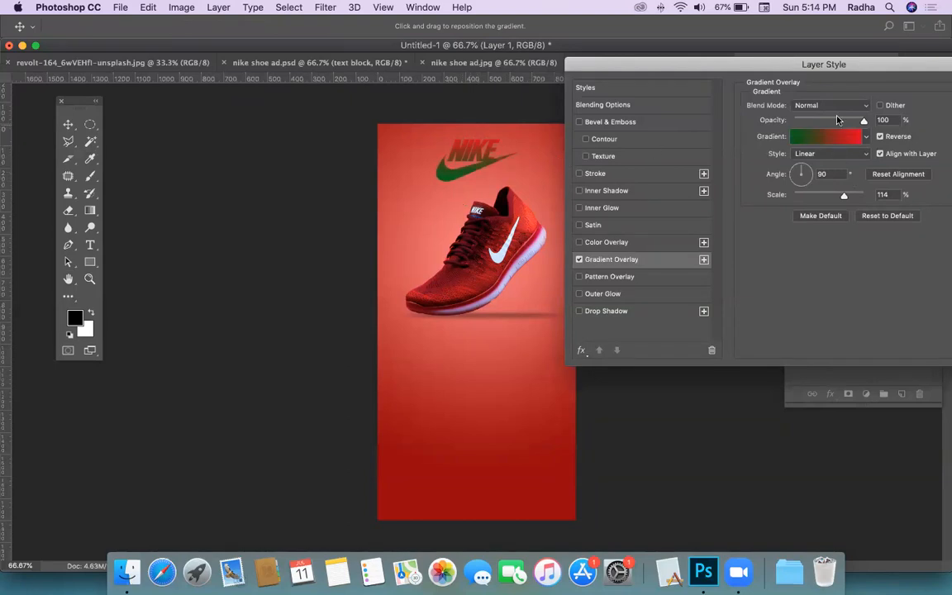
{"action": "left_click", "coordinate": [579, 260]}
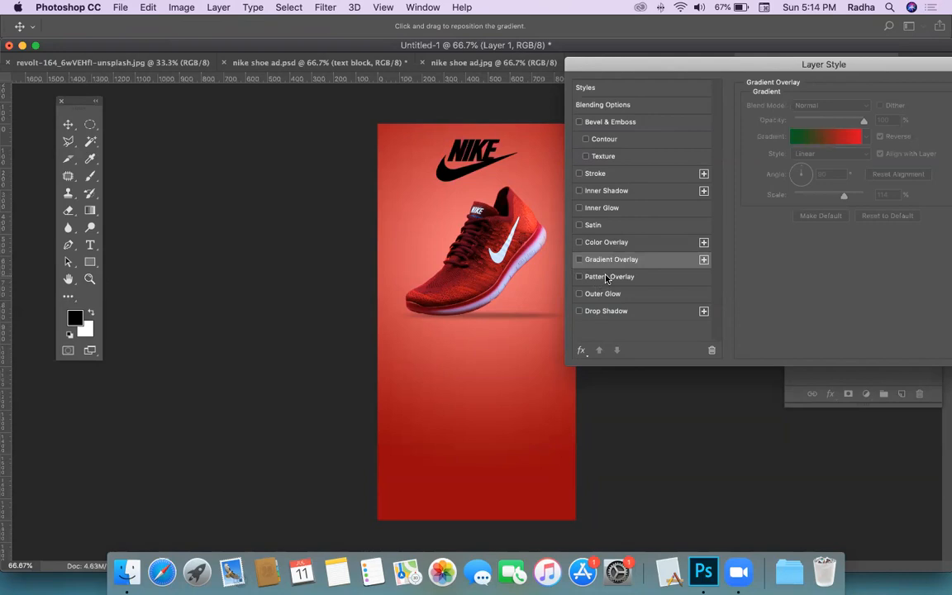
Step: Enable Pattern Overlay on the logo and try several patterns, ending with the blue textured one
{"action": "left_click", "coordinate": [612, 277]}
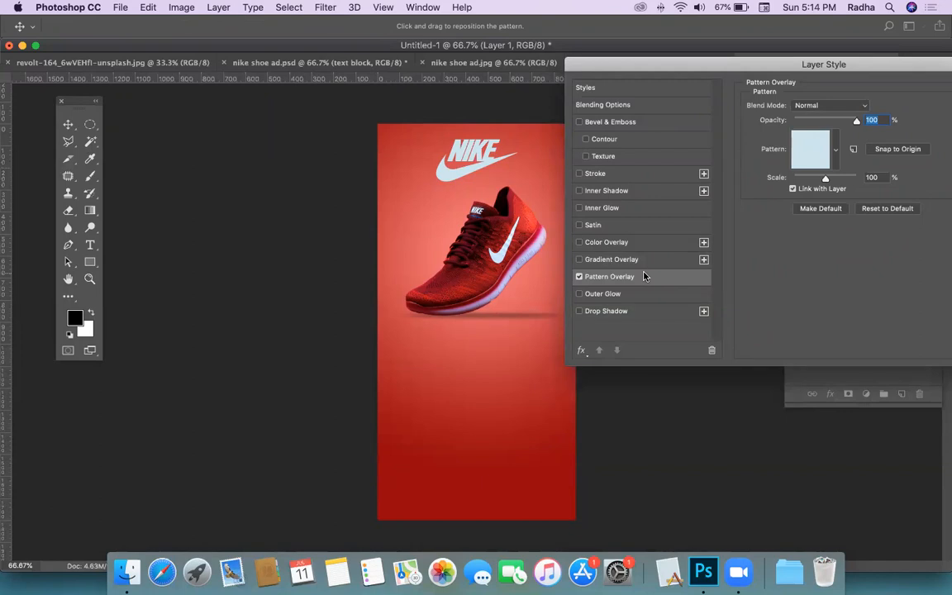
{"action": "left_click", "coordinate": [833, 162]}
{"action": "left_click", "coordinate": [851, 228]}
{"action": "left_click", "coordinate": [813, 229]}
{"action": "left_click", "coordinate": [785, 228]}
{"action": "left_click", "coordinate": [786, 207]}
{"action": "left_click", "coordinate": [787, 189]}
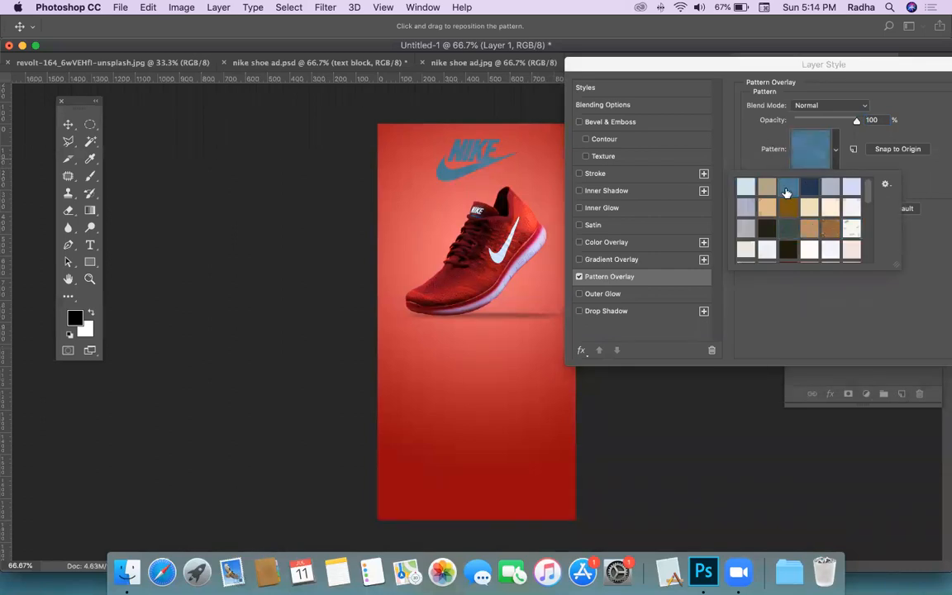
{"action": "left_click", "coordinate": [915, 139]}
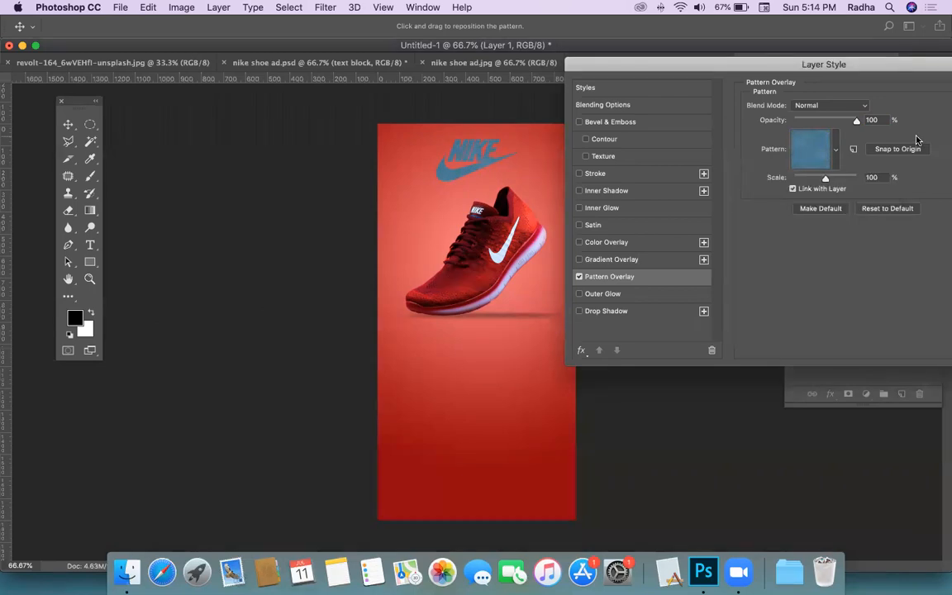
Step: Replace the logo's Pattern Overlay with the white Color Overlay and accept the layer style
{"action": "left_click", "coordinate": [579, 276]}
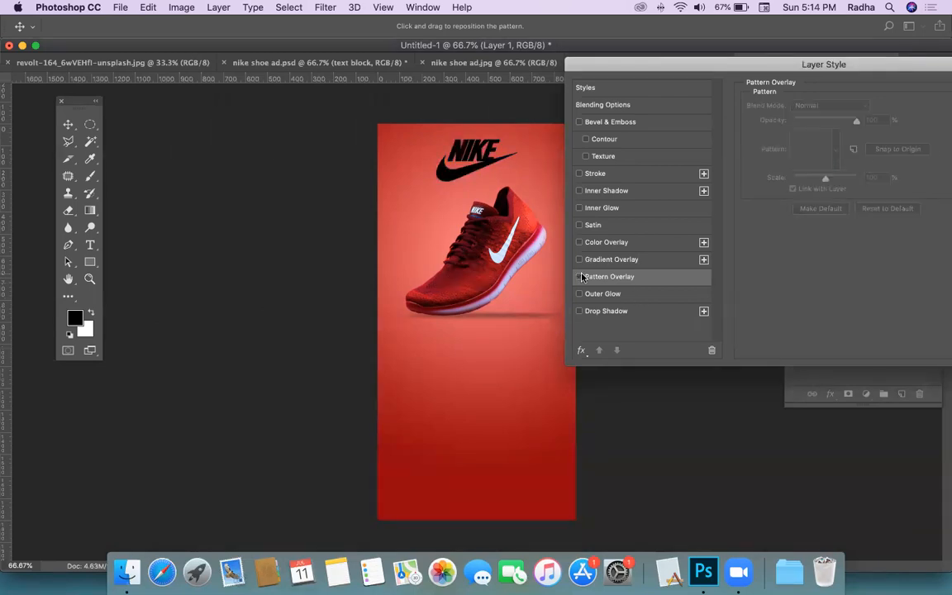
{"action": "left_click", "coordinate": [607, 242]}
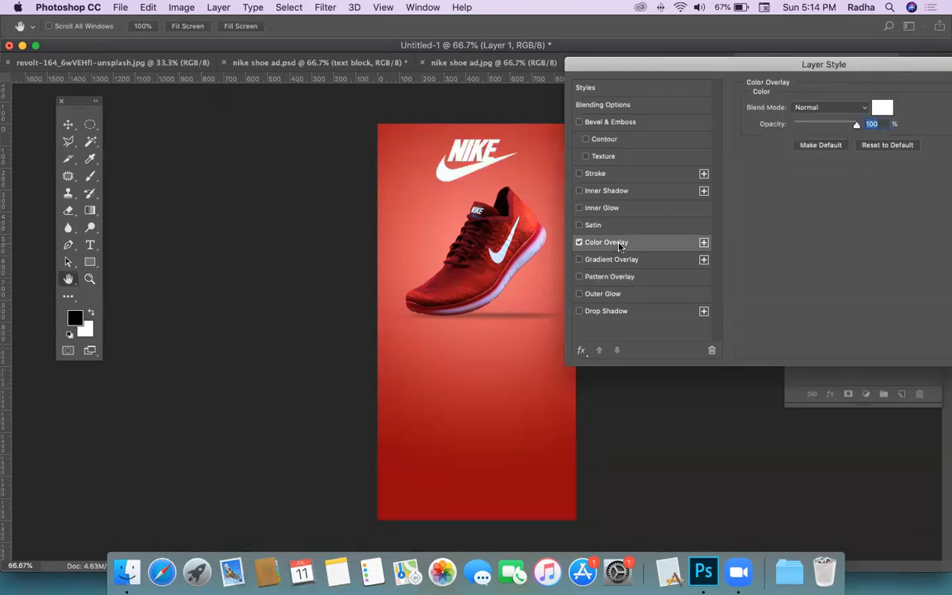
{"action": "left_click_drag", "start_coordinate": [846, 61], "coordinate": [553, 128]}
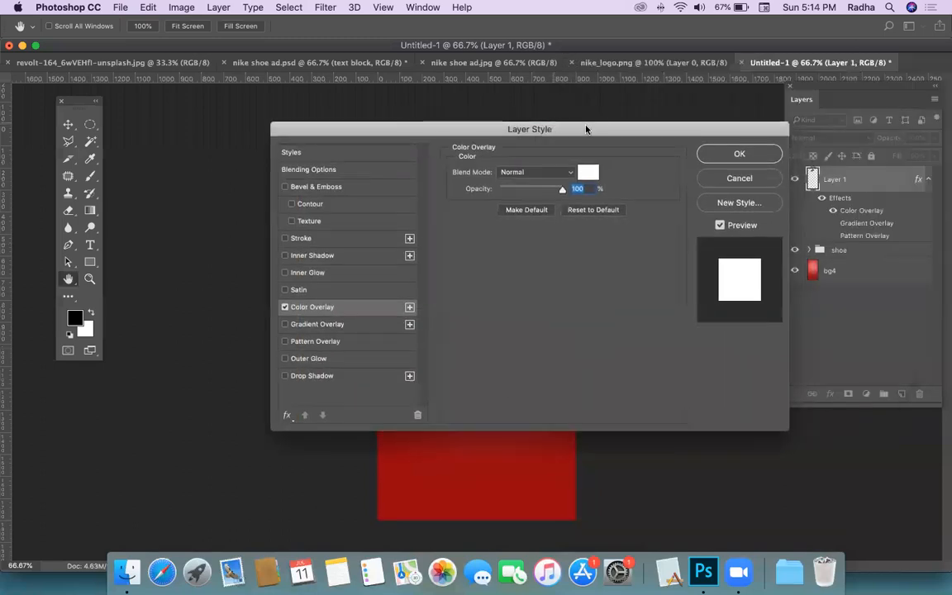
{"action": "left_click", "coordinate": [740, 152]}
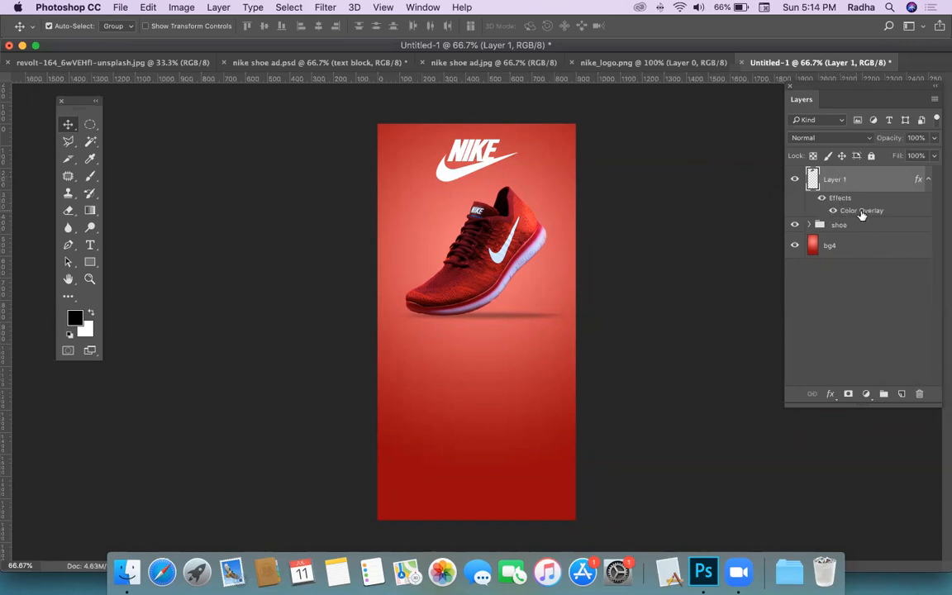
Step: Toggle the logo's Color Overlay effect off and on to compare the logo with and without it
{"action": "left_click", "coordinate": [833, 211]}
{"action": "left_click", "coordinate": [833, 211]}
{"action": "left_click", "coordinate": [833, 212]}
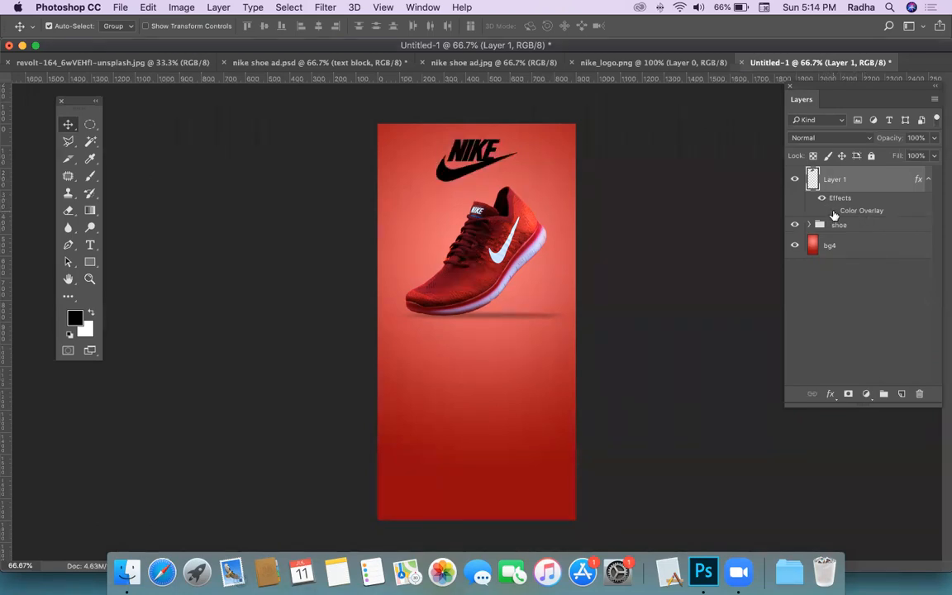
{"action": "left_click", "coordinate": [834, 212]}
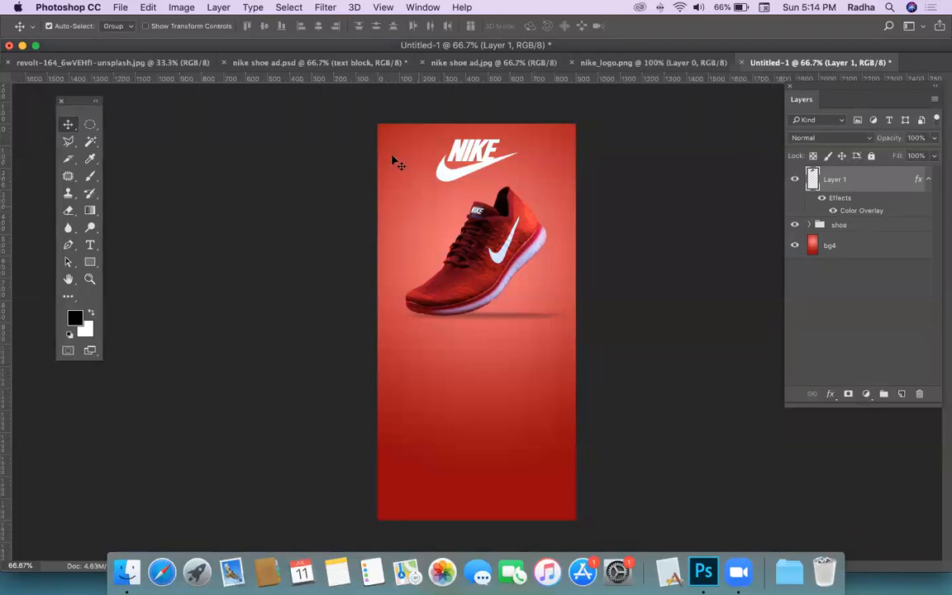
Step: Check the reference banner nike shoe ad.psd, and add the two-line horizontal text "REAL COMFORT" below the shoe in the new banner
{"action": "left_click", "coordinate": [320, 62]}
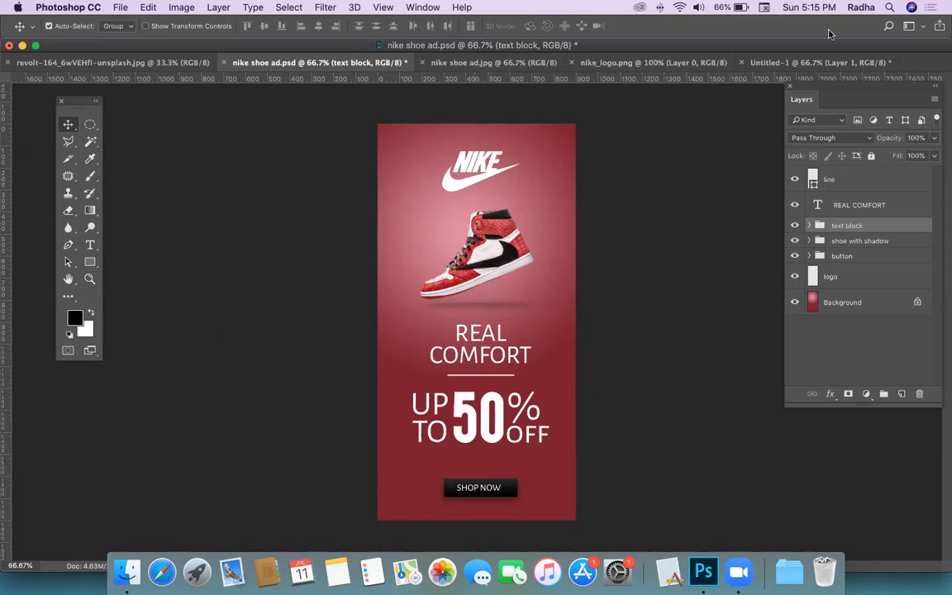
{"action": "left_click", "coordinate": [798, 66]}
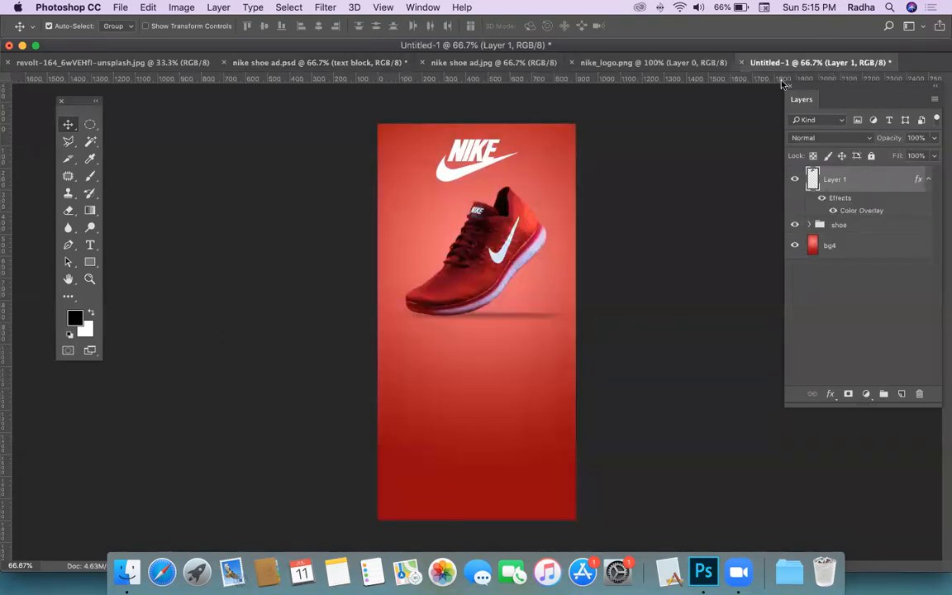
{"action": "left_click", "coordinate": [90, 245]}
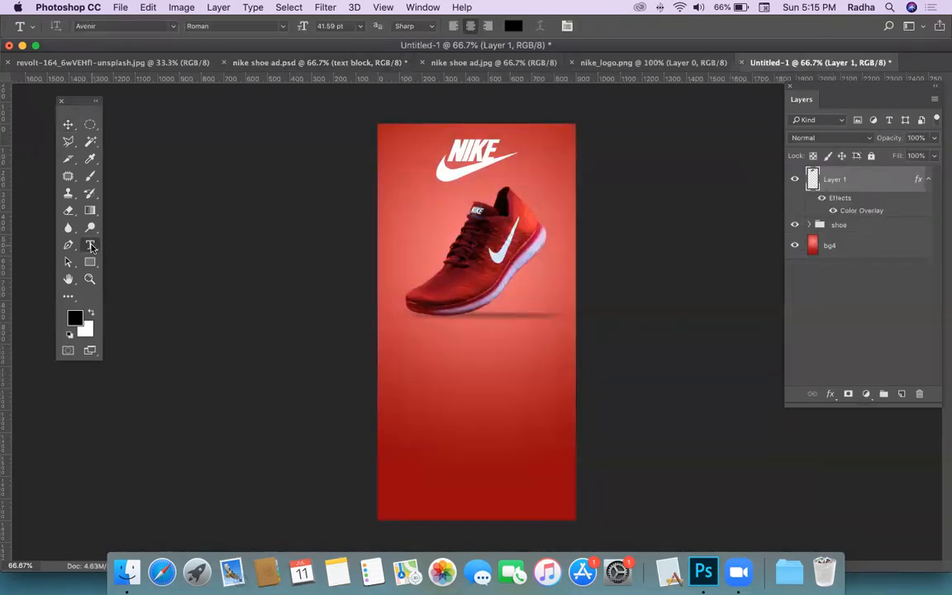
{"action": "left_click", "coordinate": [91, 246]}
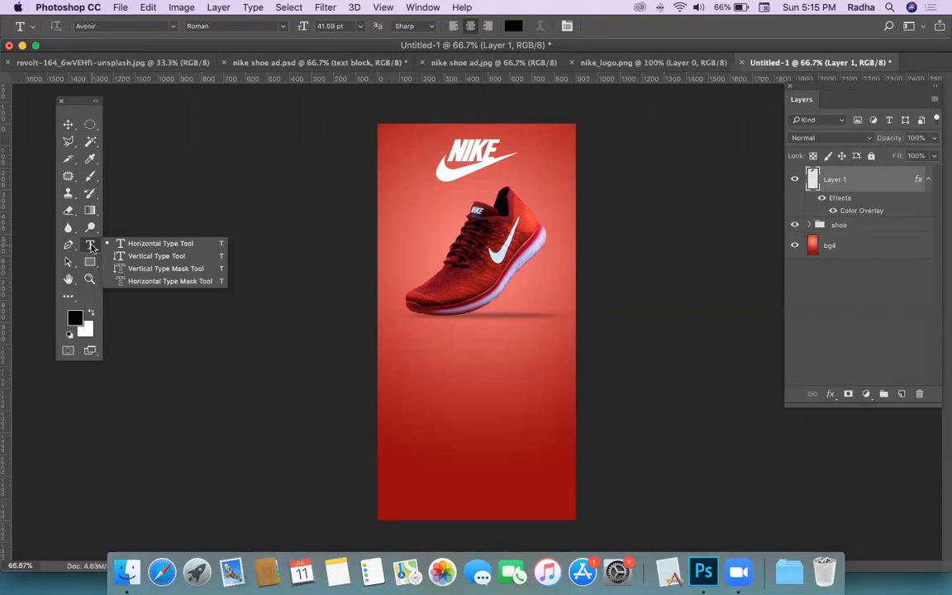
{"action": "left_click", "coordinate": [181, 245]}
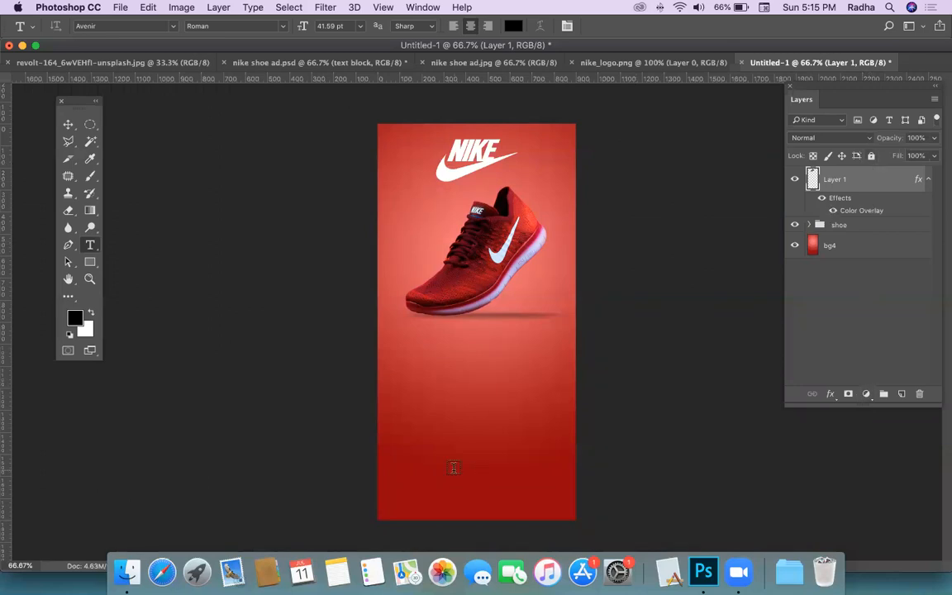
{"action": "left_click", "coordinate": [432, 363]}
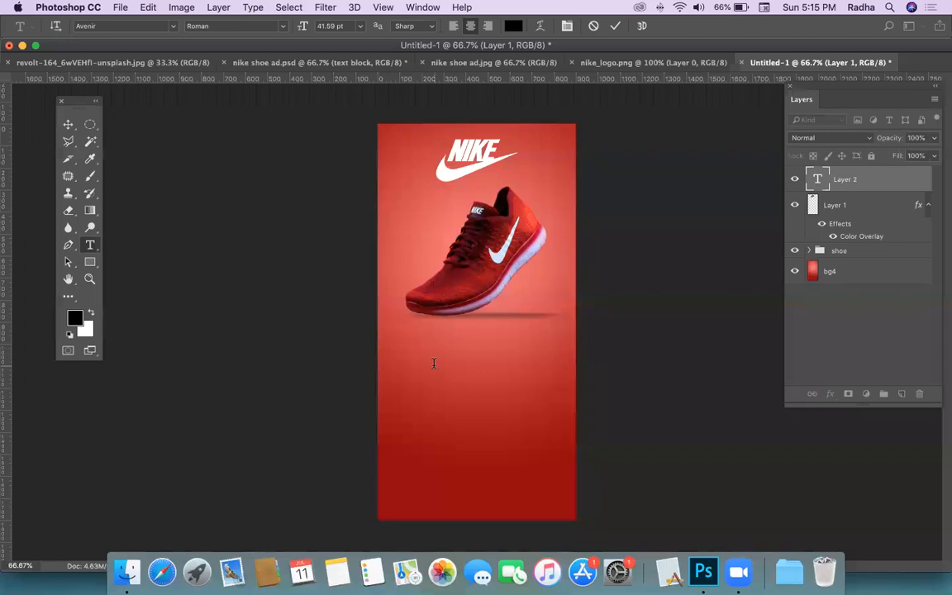
{"action": "type", "text": "EA"}
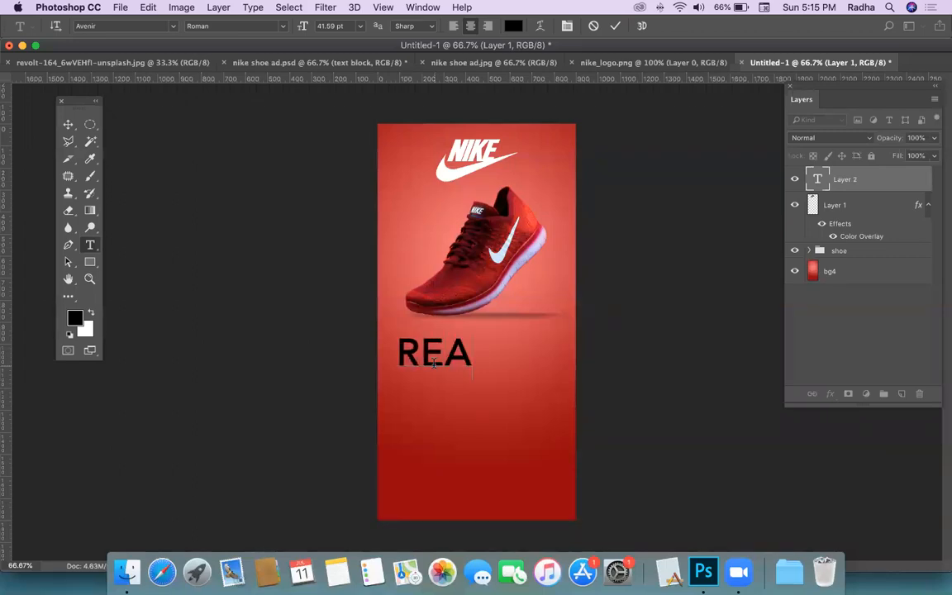
{"action": "type", "text": "L"}
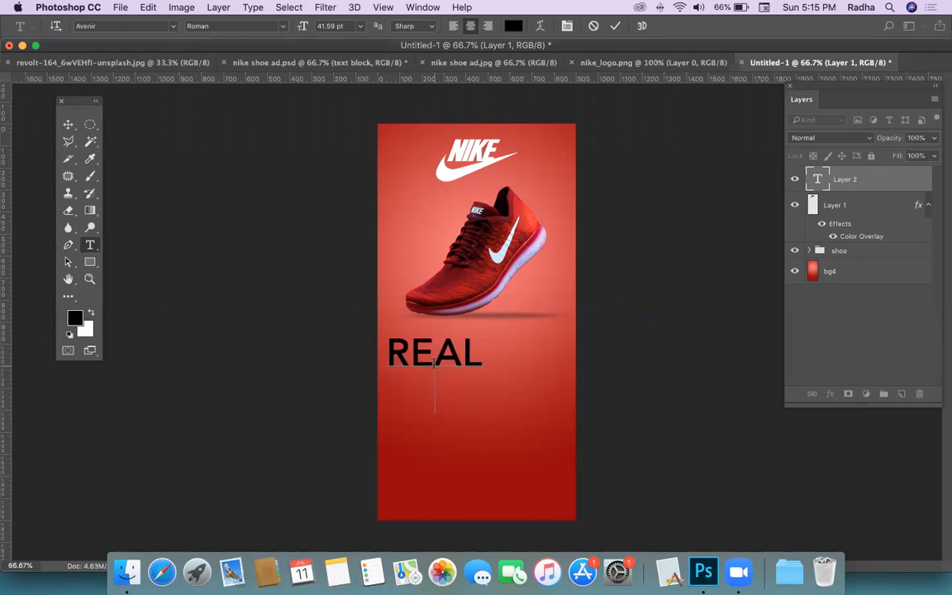
{"action": "type", "text": "COM"}
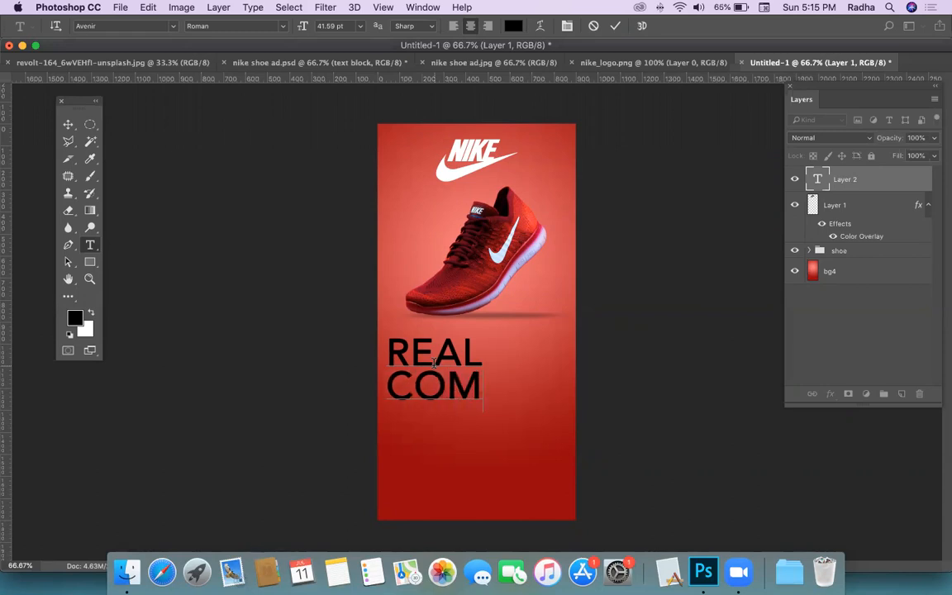
{"action": "type", "text": "FORT"}
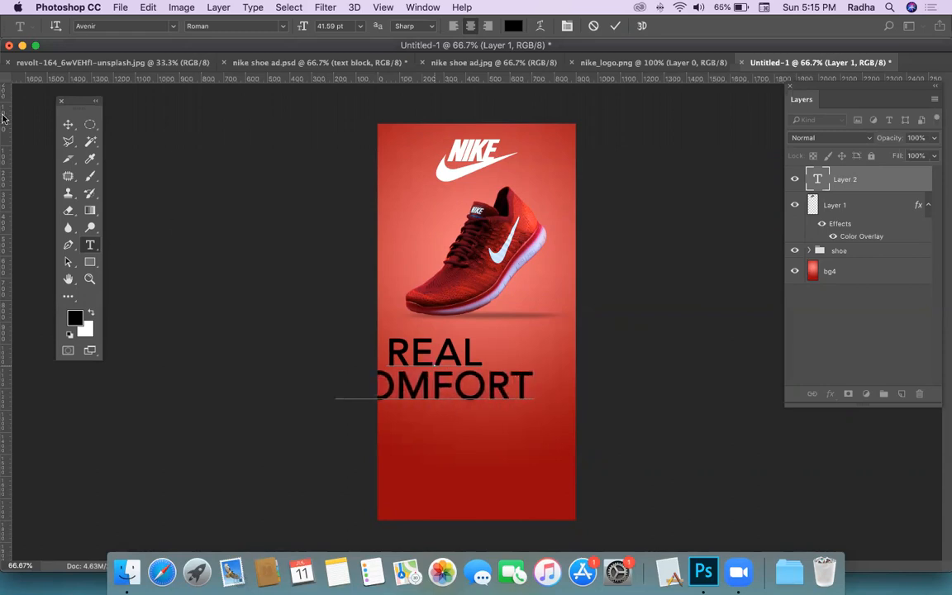
{"action": "left_click", "coordinate": [69, 128]}
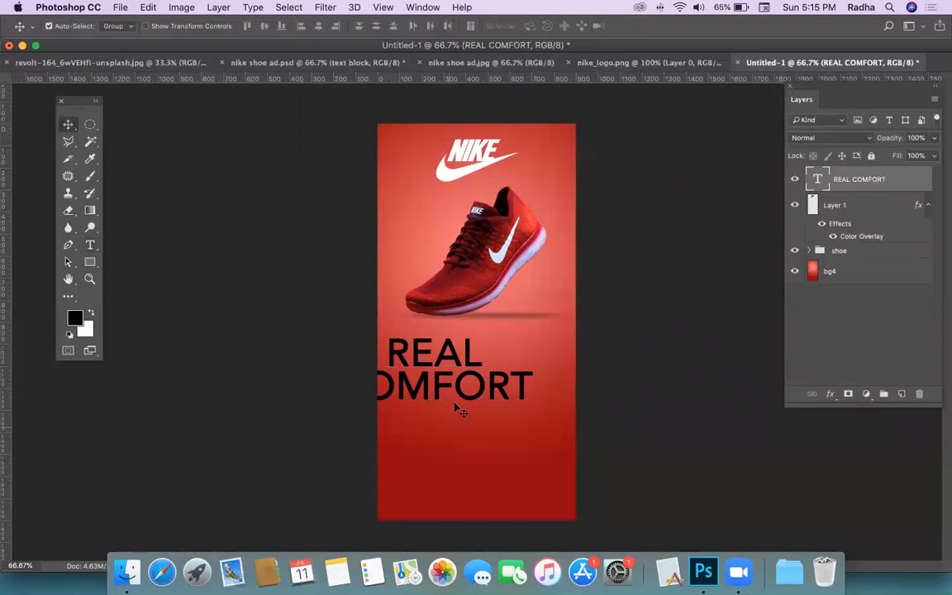
Step: Scale the REAL COMFORT text down to about half size and centre it just below the shoe
{"action": "left_click_drag", "start_coordinate": [446, 394], "coordinate": [487, 383]}
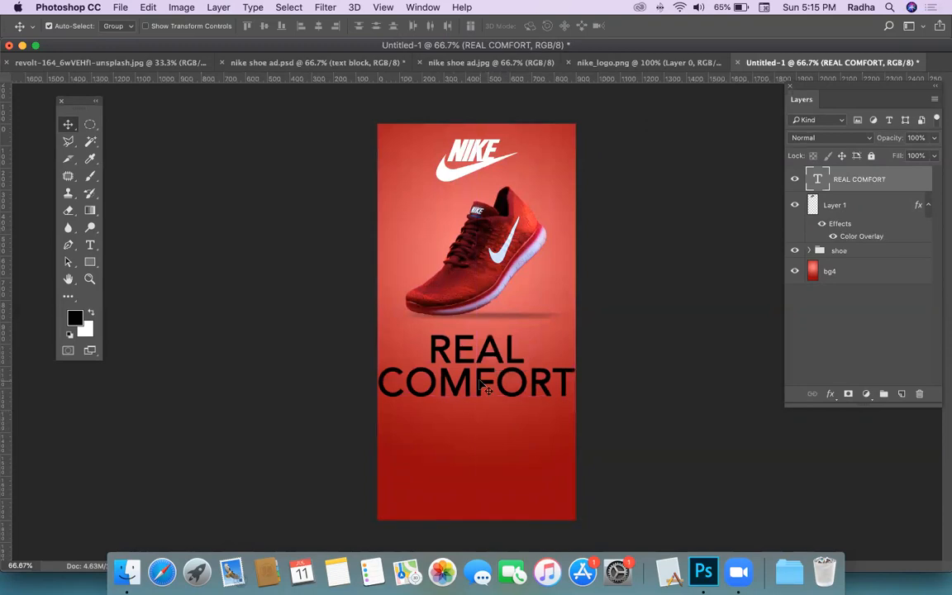
{"action": "key", "text": "ctrl+t"}
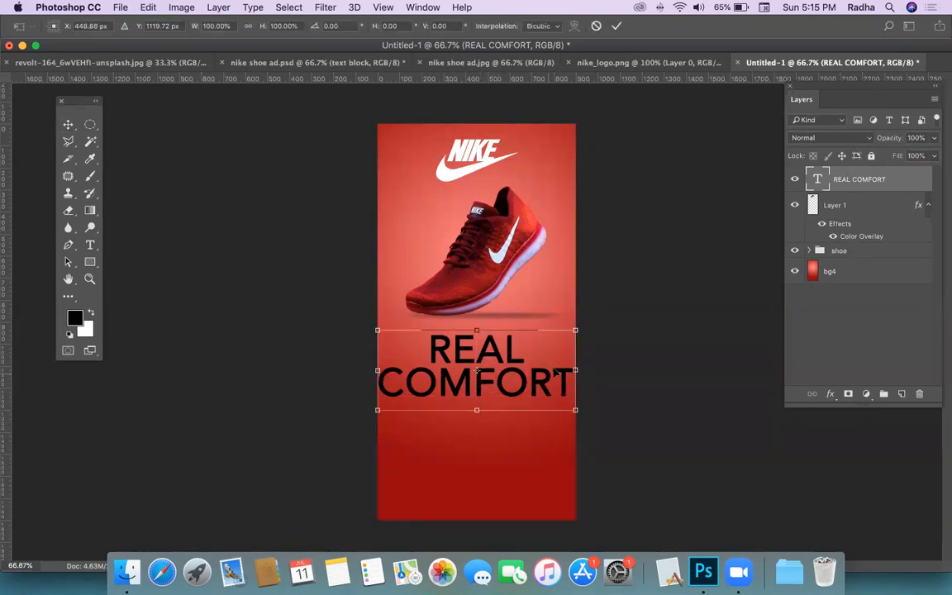
{"action": "left_click_drag", "start_coordinate": [575, 330], "coordinate": [481, 361]}
{"action": "left_click_drag", "start_coordinate": [466, 399], "coordinate": [508, 360]}
{"action": "key", "text": "Return"}
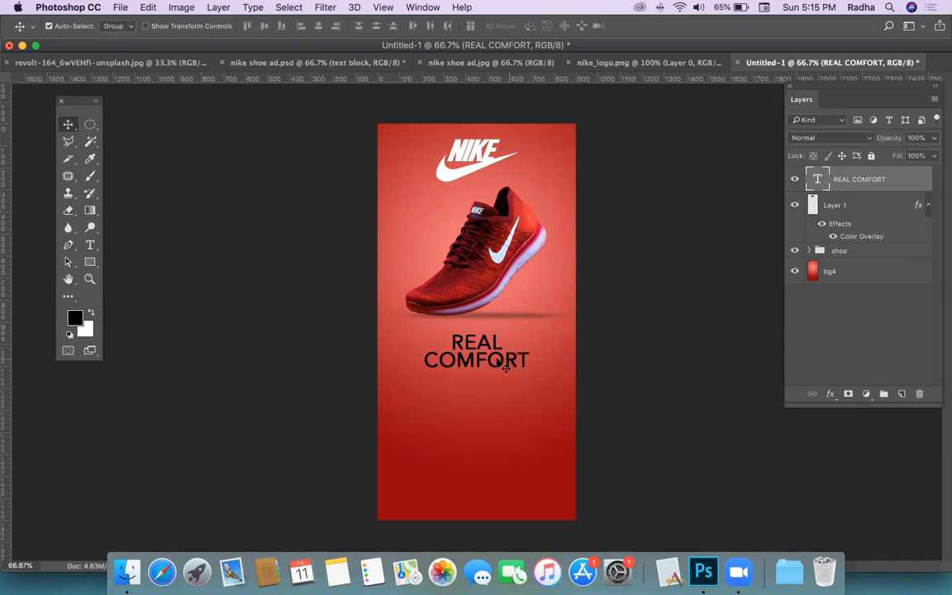
Step: Show the Character settings for the REAL COMFORT text and place them clear of the tools, beside the banner
{"action": "left_click", "coordinate": [422, 8]}
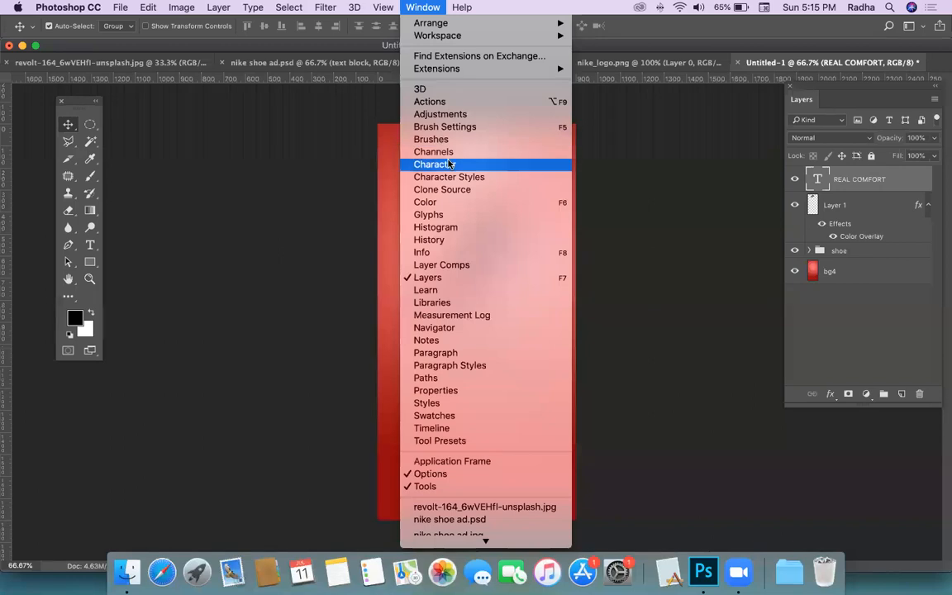
{"action": "left_click", "coordinate": [447, 164]}
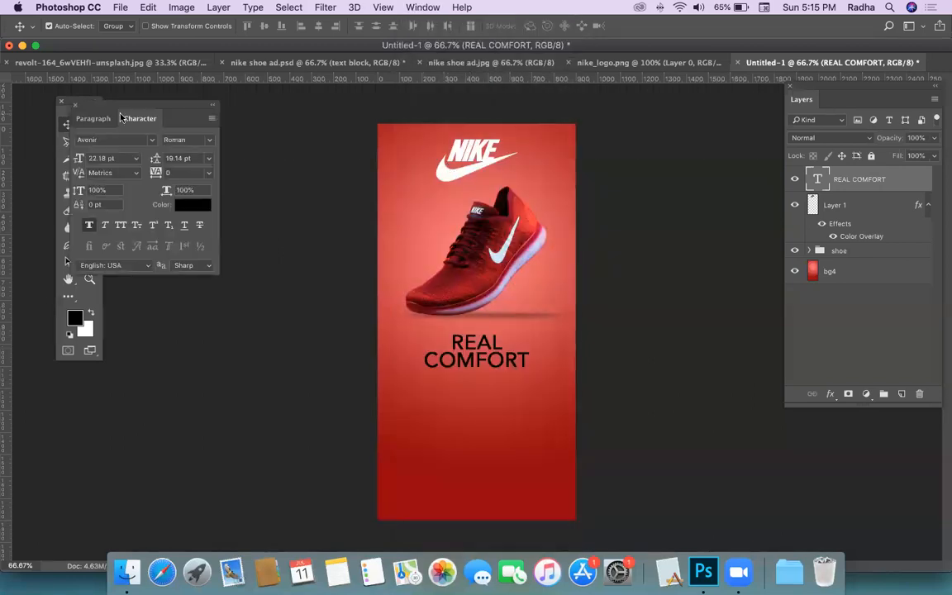
{"action": "left_click_drag", "start_coordinate": [98, 105], "coordinate": [219, 130]}
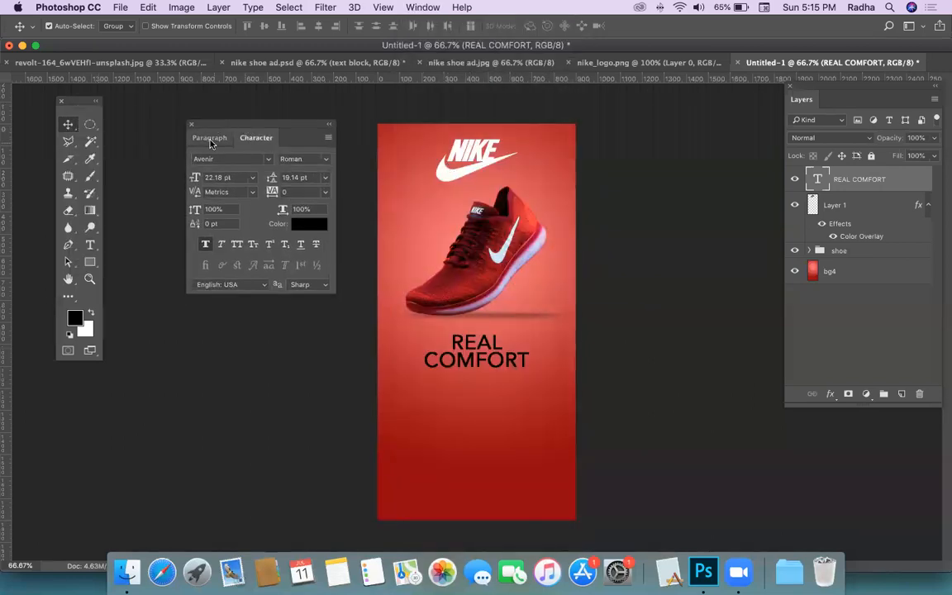
{"action": "left_click", "coordinate": [211, 138]}
{"action": "left_click", "coordinate": [252, 138]}
Step: Change the REAL COMFORT text's font to Century and look at its text colour picker
{"action": "left_click", "coordinate": [267, 162]}
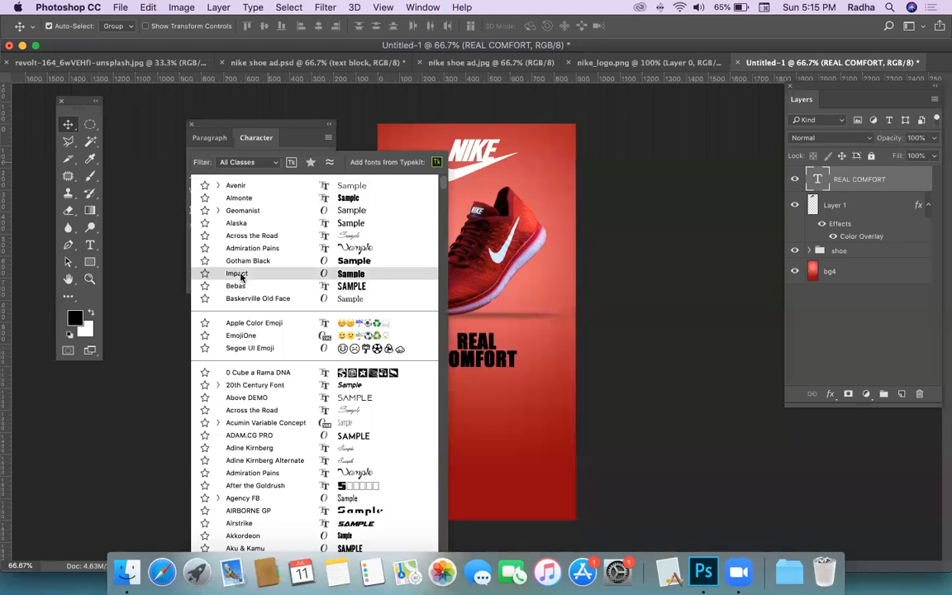
{"action": "scroll", "coordinate": [252, 450], "scroll_direction": "down", "scroll_amount": 20}
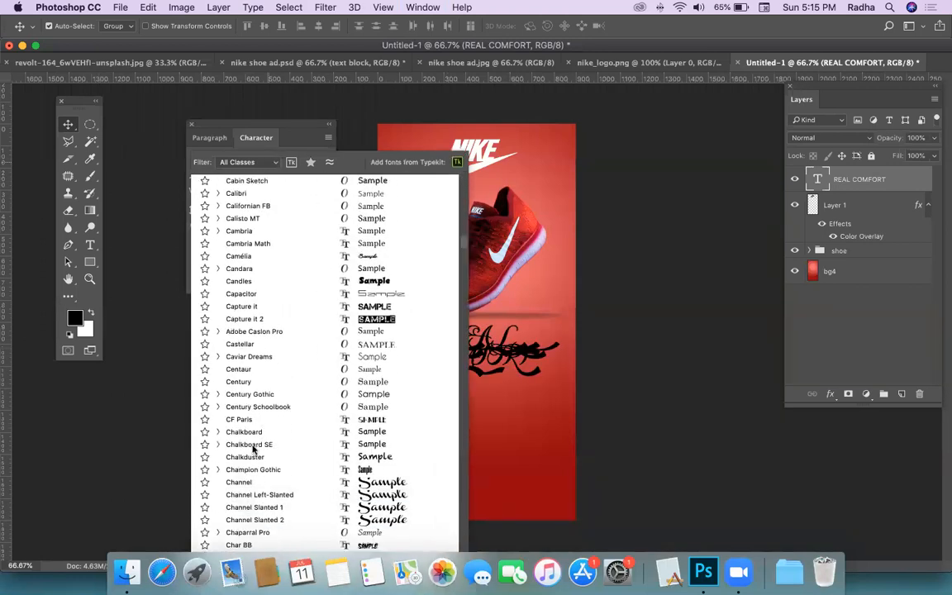
{"action": "left_click", "coordinate": [239, 382]}
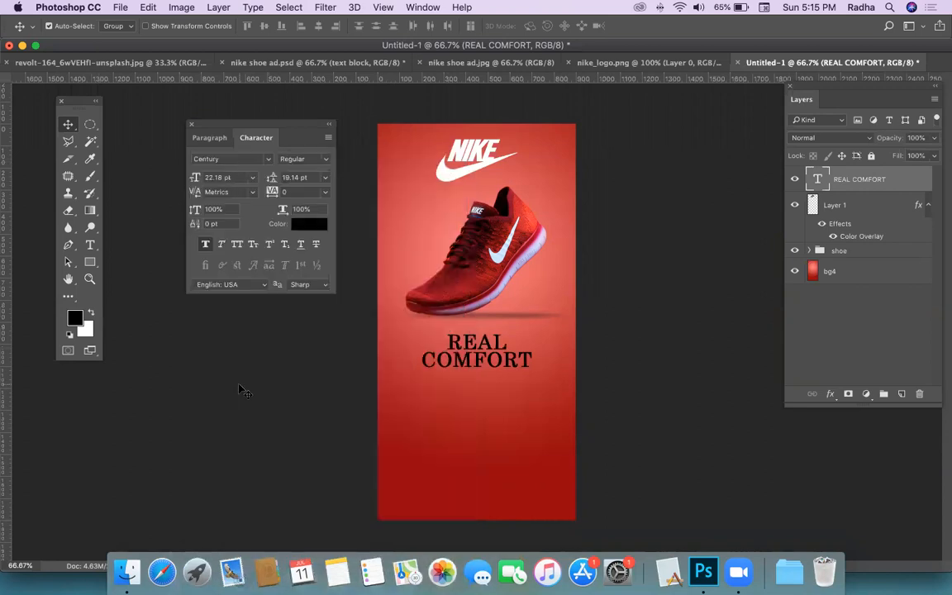
{"action": "left_click", "coordinate": [308, 225]}
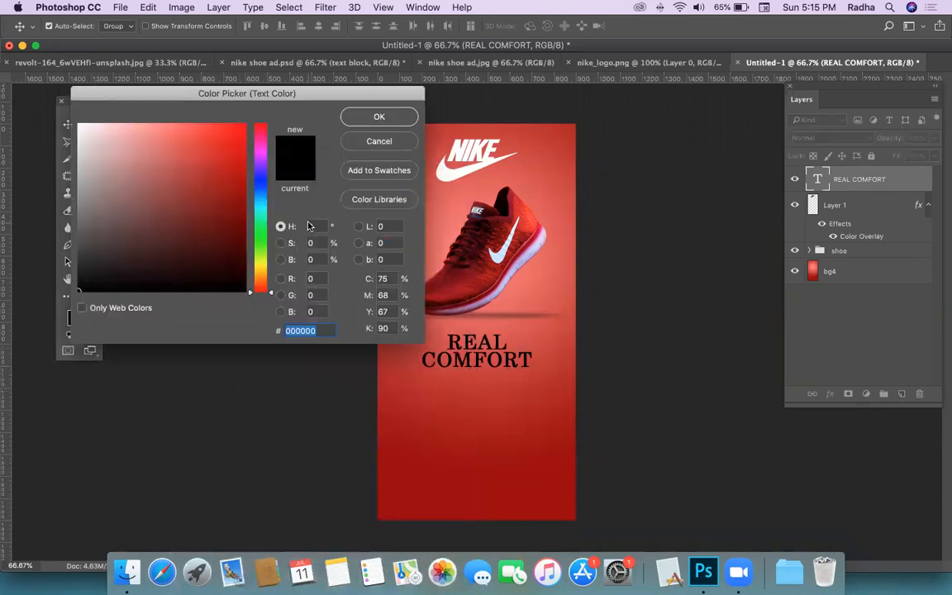
{"action": "left_click", "coordinate": [343, 116]}
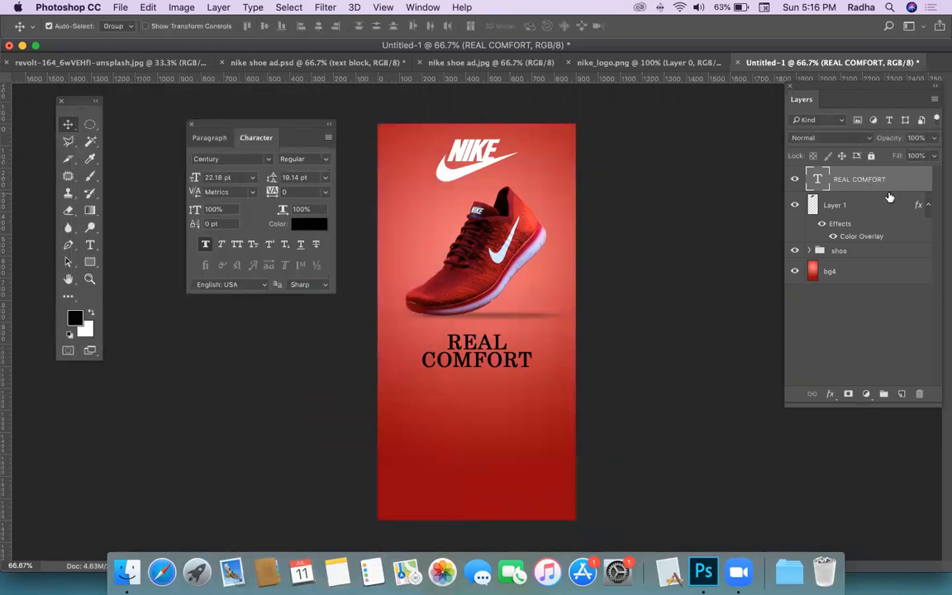
Step: Try faux bold and faux italic on the REAL COMFORT text, ending with both turned off
{"action": "left_click", "coordinate": [207, 244]}
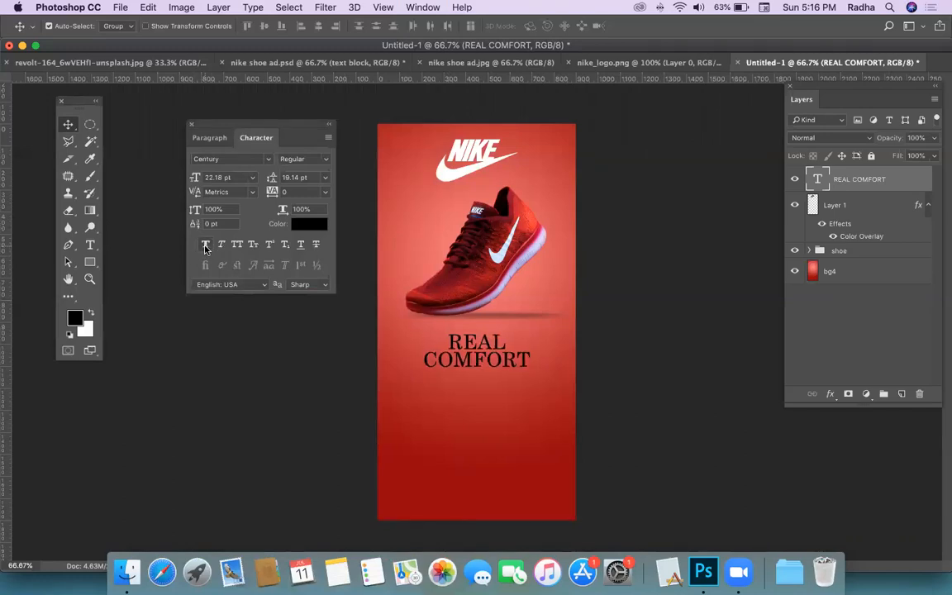
{"action": "left_click", "coordinate": [206, 245]}
{"action": "left_click", "coordinate": [221, 244]}
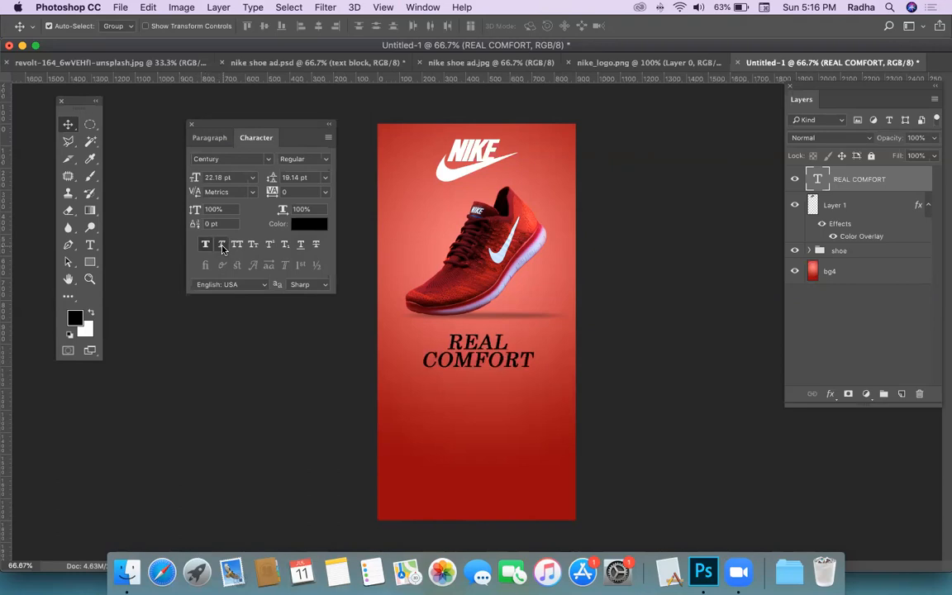
{"action": "left_click", "coordinate": [222, 244]}
{"action": "left_click", "coordinate": [206, 244]}
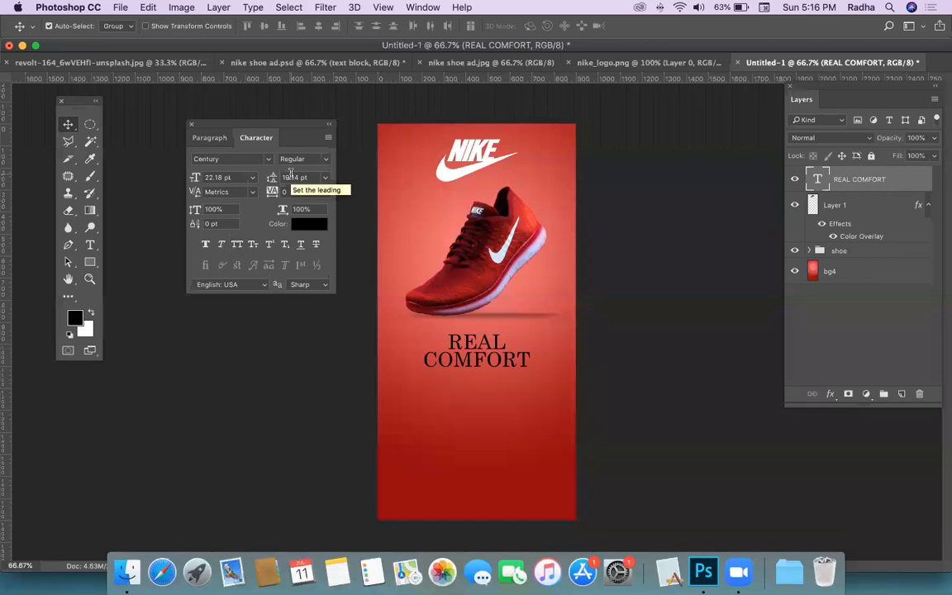
Step: Set the REAL COMFORT text's font to Avenir and nudge the text slightly up
{"action": "left_click", "coordinate": [238, 159]}
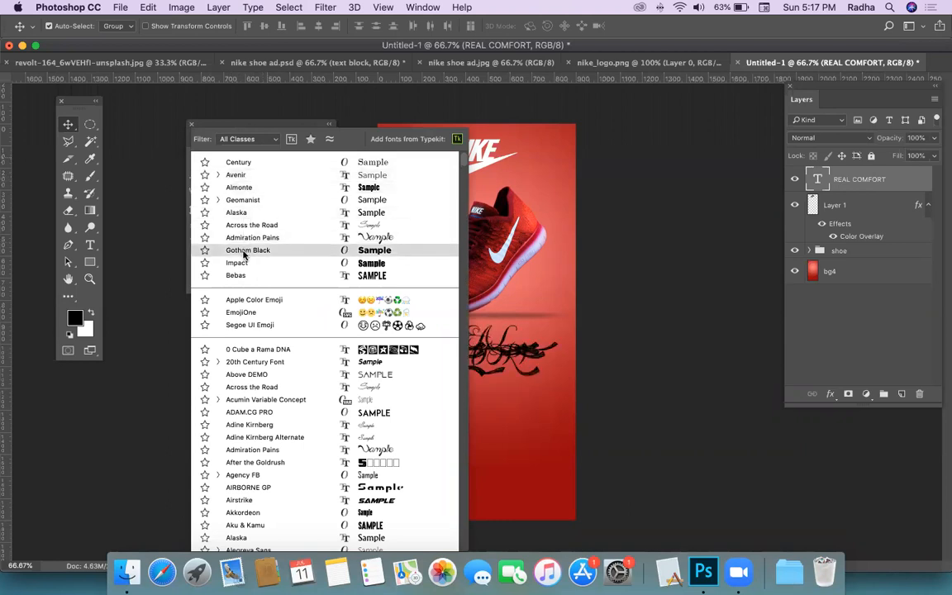
{"action": "left_click", "coordinate": [245, 179]}
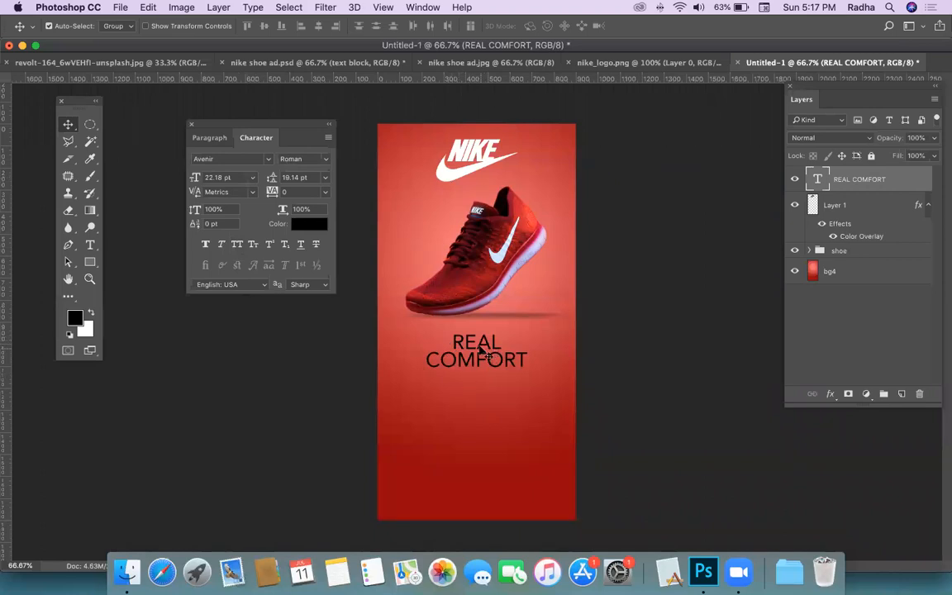
{"action": "mouse_move", "coordinate": [479, 349]}
{"action": "left_mouse_down"}
{"action": "mouse_move", "coordinate": [464, 345]}
{"action": "mouse_move", "coordinate": [471, 354]}
{"action": "mouse_move", "coordinate": [479, 347]}
{"action": "left_mouse_up"}
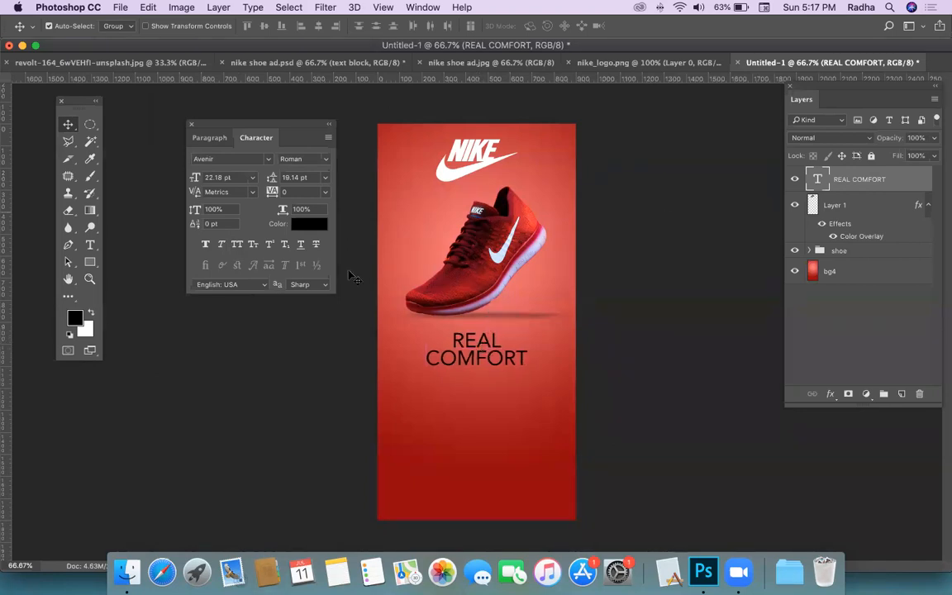
{"action": "left_click", "coordinate": [192, 126]}
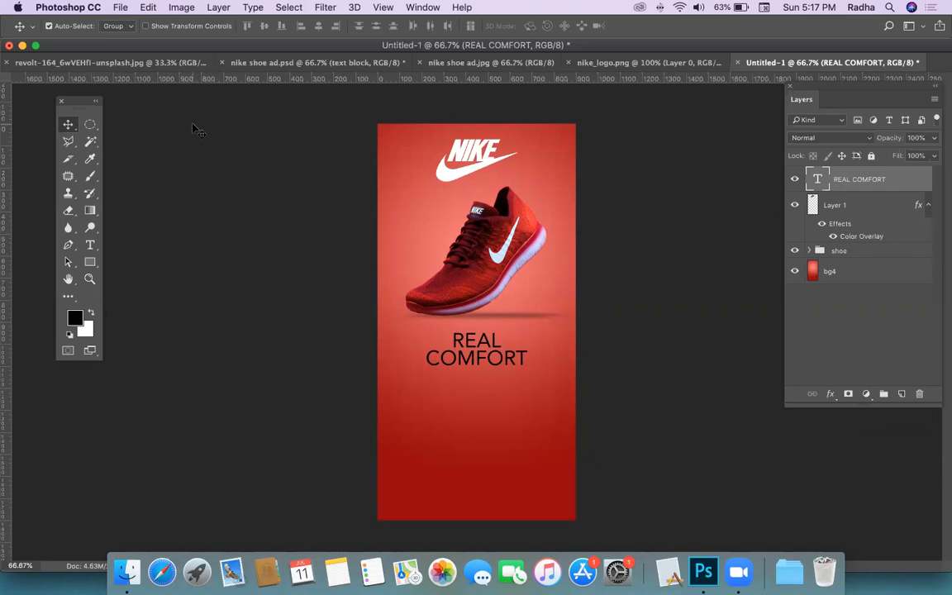
Step: Apply a white Color Overlay at 100% opacity to the REAL COMFORT text layer and deselect it
{"action": "double_click", "coordinate": [919, 178]}
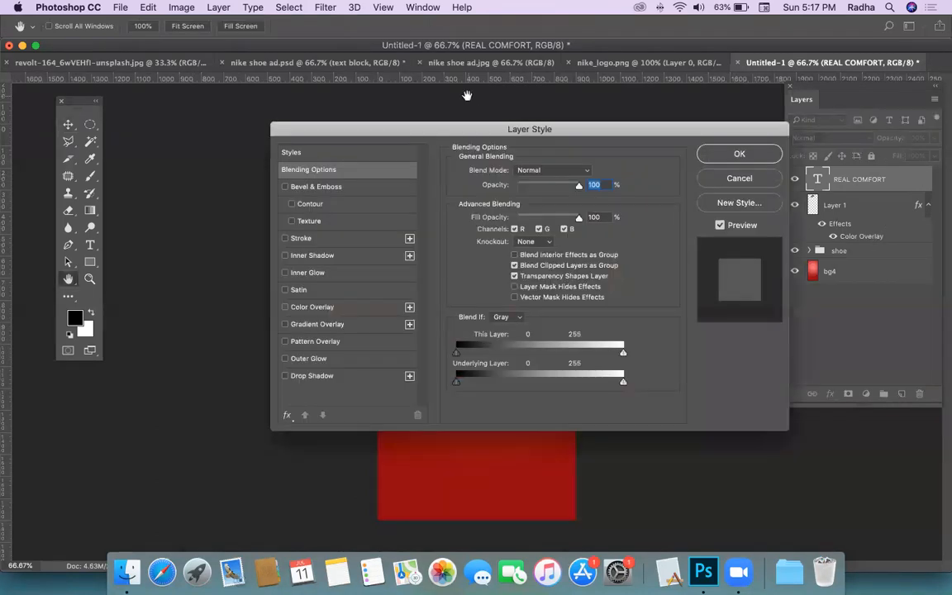
{"action": "left_click", "coordinate": [347, 308]}
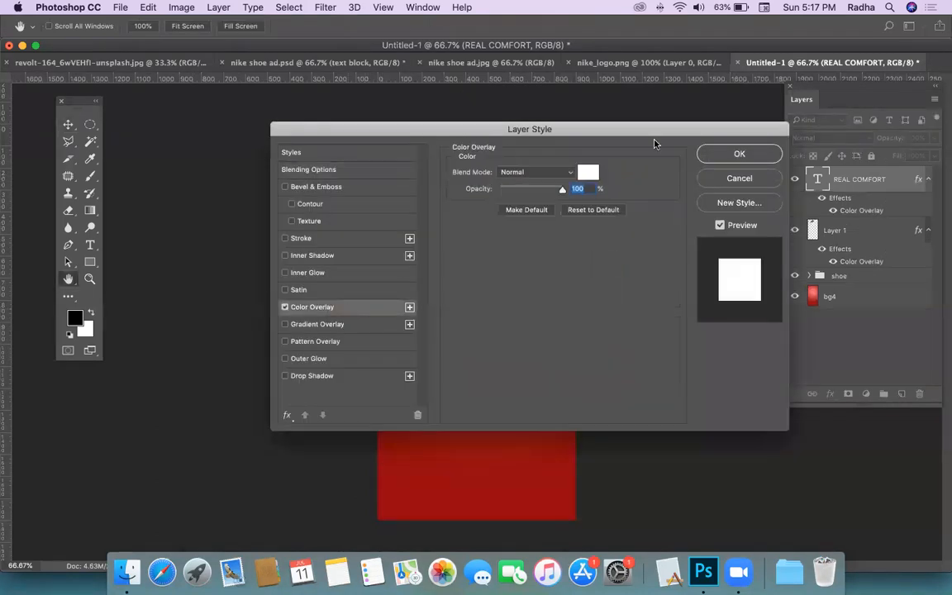
{"action": "left_click", "coordinate": [729, 153]}
{"action": "left_click", "coordinate": [698, 261]}
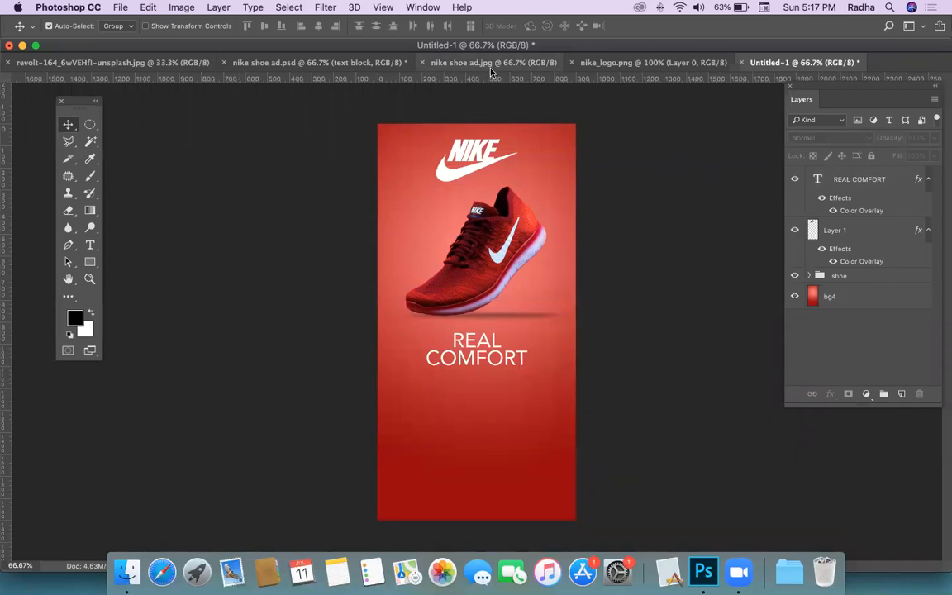
Step: Check the reference ad, and draw a white horizontal line about 420 px wide beneath REAL COMFORT on a new layer
{"action": "left_click", "coordinate": [442, 62]}
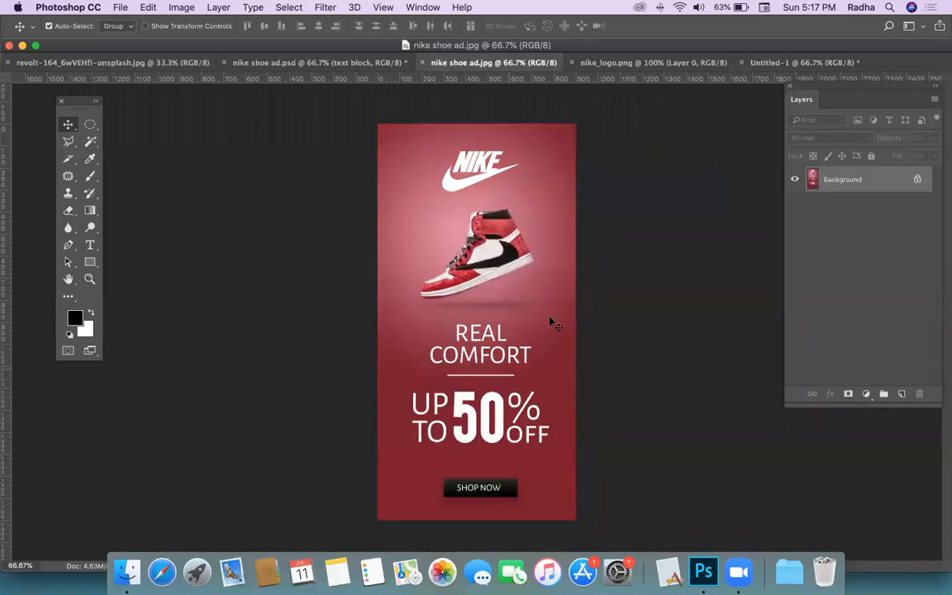
{"action": "left_click", "coordinate": [769, 64]}
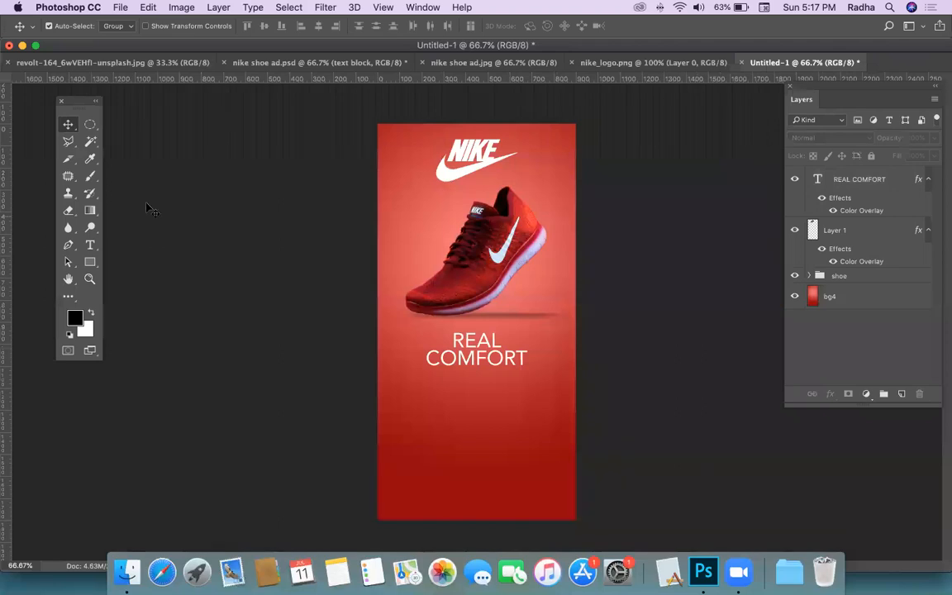
{"action": "left_click", "coordinate": [89, 124]}
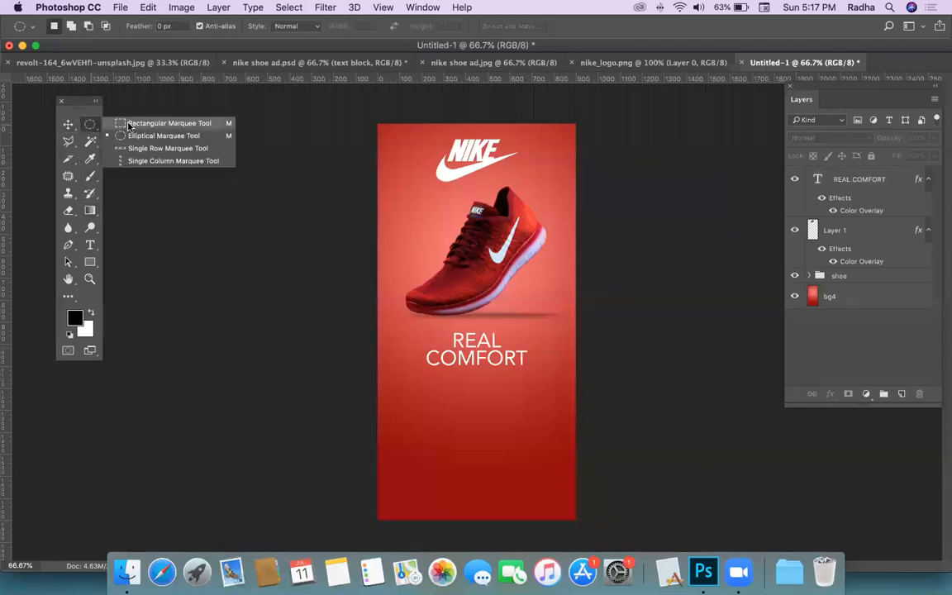
{"action": "left_click", "coordinate": [132, 124]}
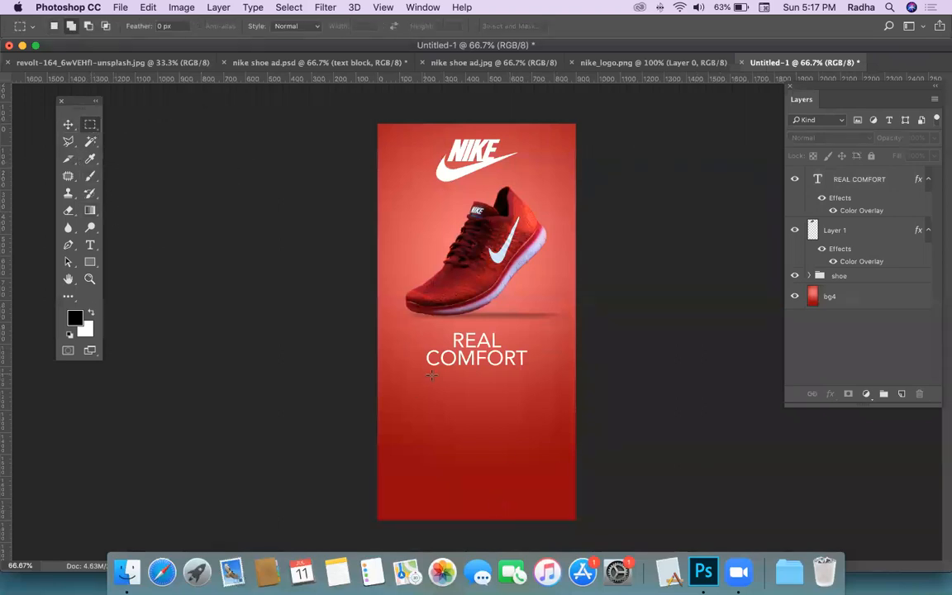
{"action": "left_click_drag", "start_coordinate": [429, 373], "coordinate": [521, 377]}
{"action": "left_click", "coordinate": [799, 177]}
{"action": "left_click", "coordinate": [901, 394]}
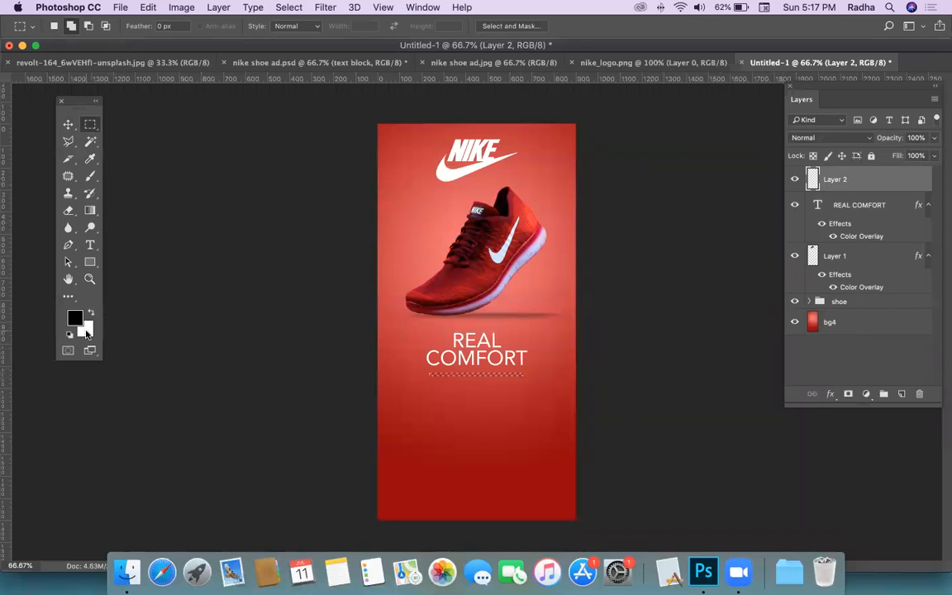
{"action": "key", "text": "super+d"}
{"action": "key", "text": "super+plus"}
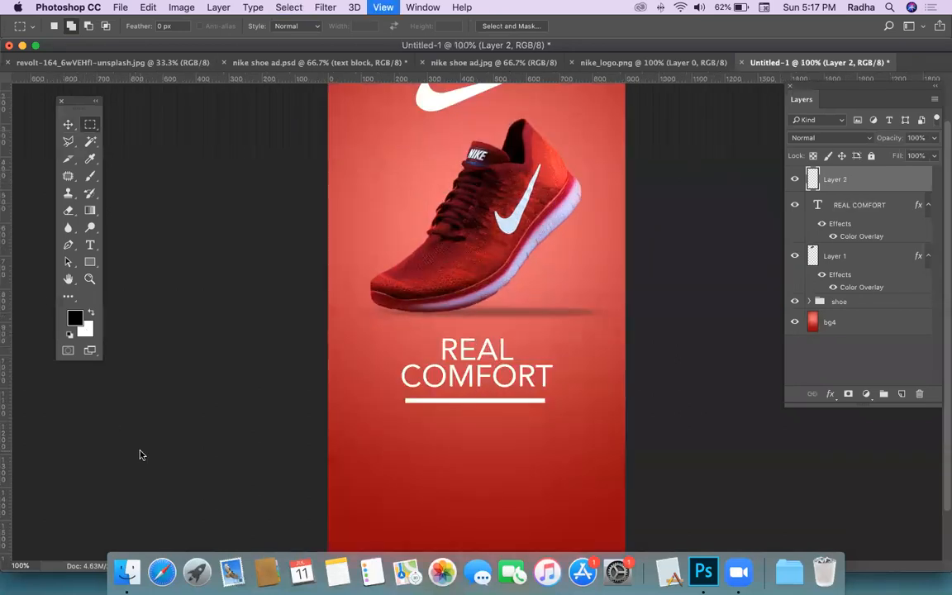
Step: Widen the horizontal line to 168.32%, thin it to 50% of its height, and delete its layer
{"action": "key", "text": "super+t"}
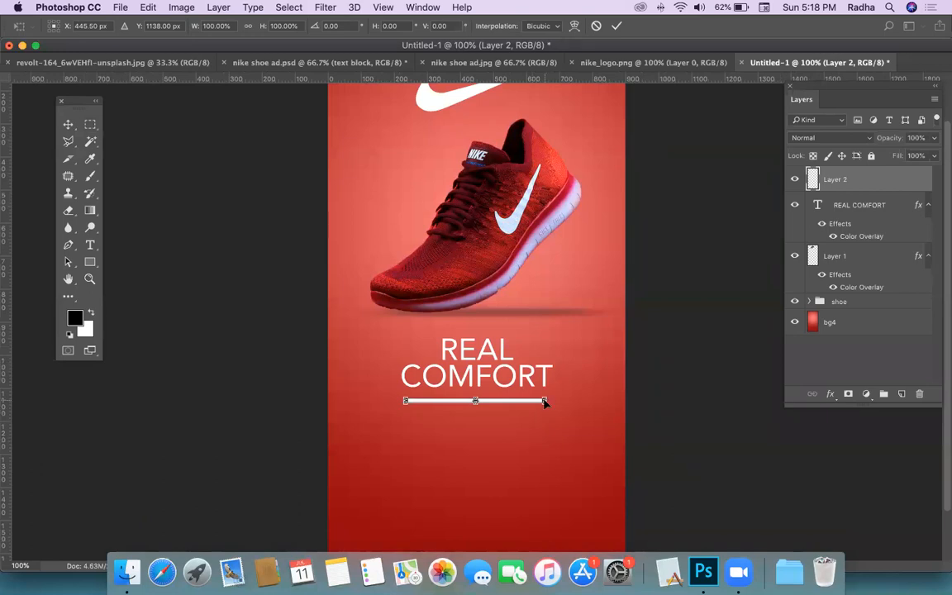
{"action": "left_click_drag", "start_coordinate": [544, 402], "coordinate": [589, 402]}
{"action": "left_click_drag", "start_coordinate": [370, 399], "coordinate": [355, 400]}
{"action": "key", "text": "super+plus"}
{"action": "key", "text": "super+plus"}
{"action": "key", "text": "super+plus"}
{"action": "scroll", "coordinate": [508, 399], "scroll_direction": "down", "scroll_amount": 5}
{"action": "scroll", "coordinate": [508, 399], "scroll_direction": "up", "scroll_amount": 2}
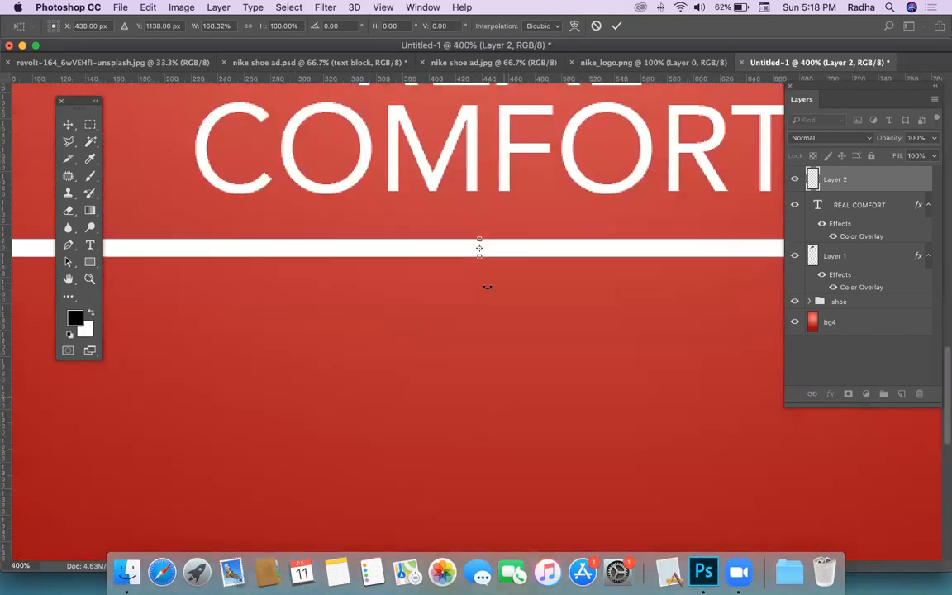
{"action": "left_click_drag", "start_coordinate": [479, 243], "coordinate": [480, 252]}
{"action": "key", "text": "super+minus"}
{"action": "key", "text": "super+minus"}
{"action": "key", "text": "super+minus"}
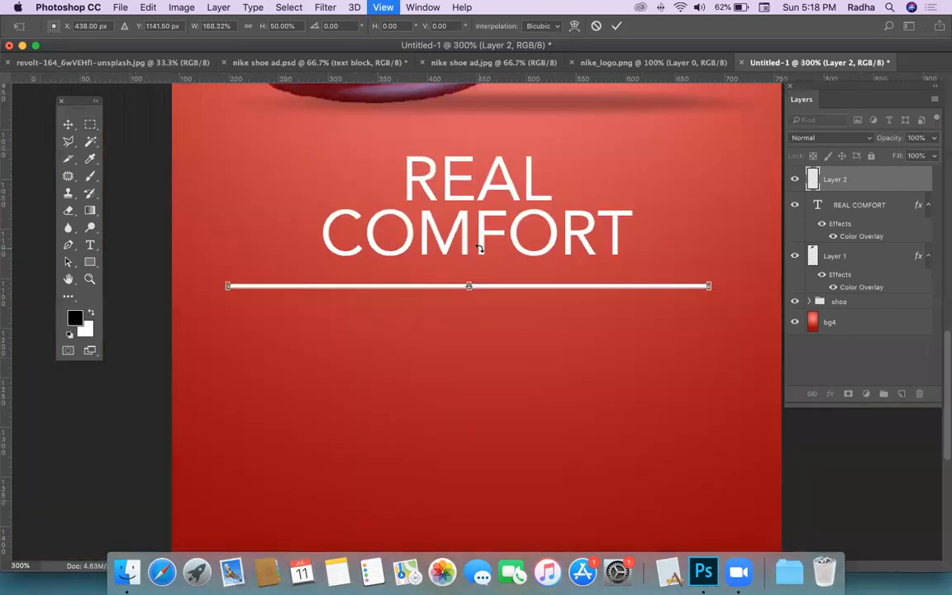
{"action": "key", "text": "Return"}
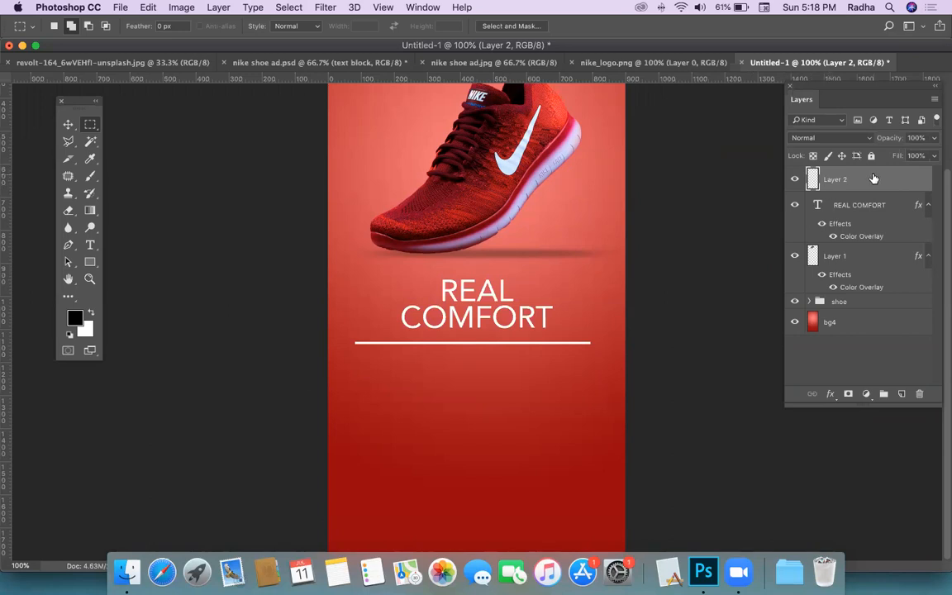
{"action": "key", "text": "Delete"}
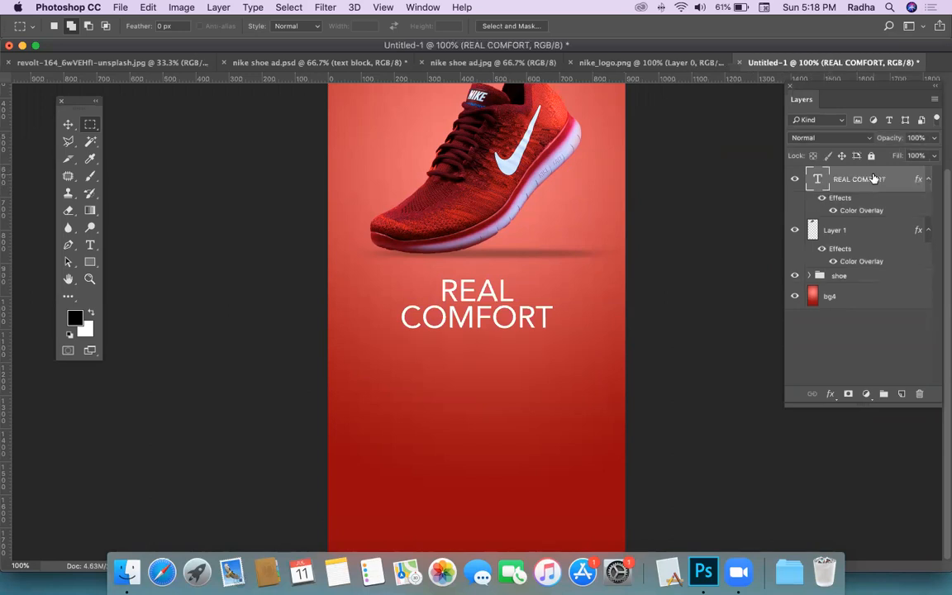
Step: Select a narrow strip about 445 px wide just below COMFORT and fill it with white on a new layer
{"action": "left_click", "coordinate": [90, 126]}
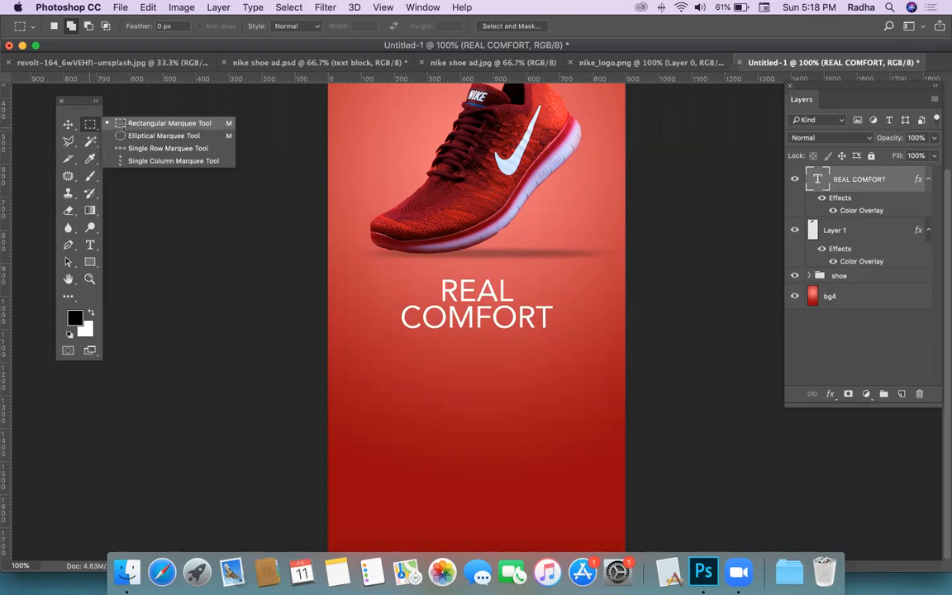
{"action": "left_click", "coordinate": [166, 123]}
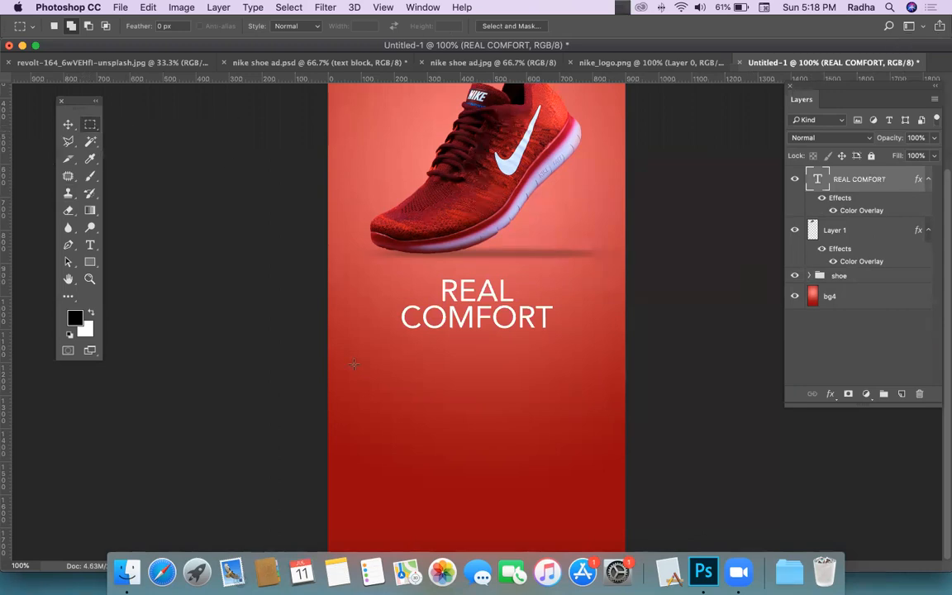
{"action": "left_click_drag", "start_coordinate": [405, 336], "coordinate": [545, 343]}
{"action": "left_click", "coordinate": [413, 360]}
{"action": "left_click_drag", "start_coordinate": [382, 357], "coordinate": [582, 448]}
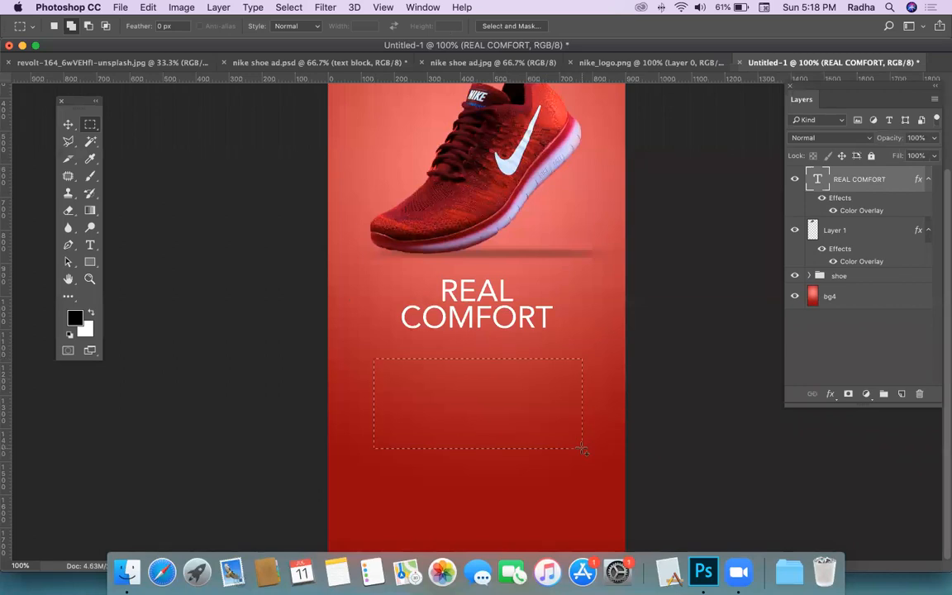
{"action": "left_click", "coordinate": [408, 339]}
{"action": "left_click_drag", "start_coordinate": [415, 333], "coordinate": [547, 340]}
{"action": "left_click", "coordinate": [902, 393]}
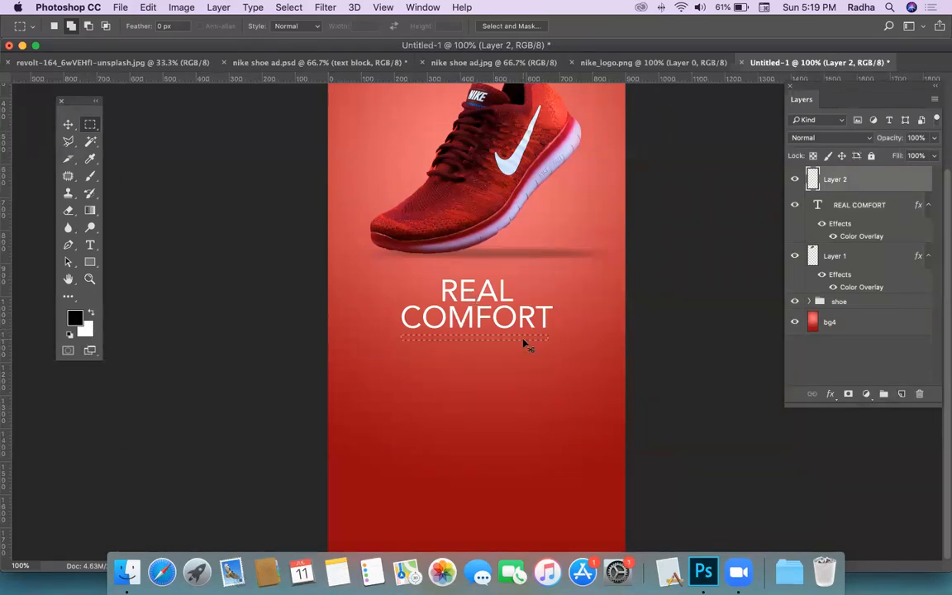
{"action": "key", "text": "super+BackSpace"}
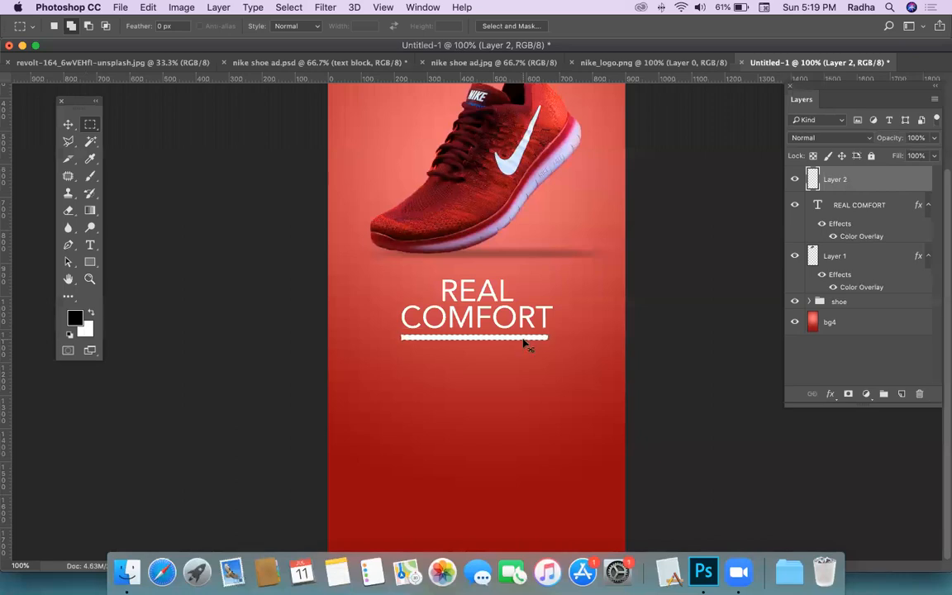
{"action": "key", "text": "super+d"}
Step: Thin the white line under COMFORT to 47.06% of its height by lowering its upper edge
{"action": "key", "text": "super+t"}
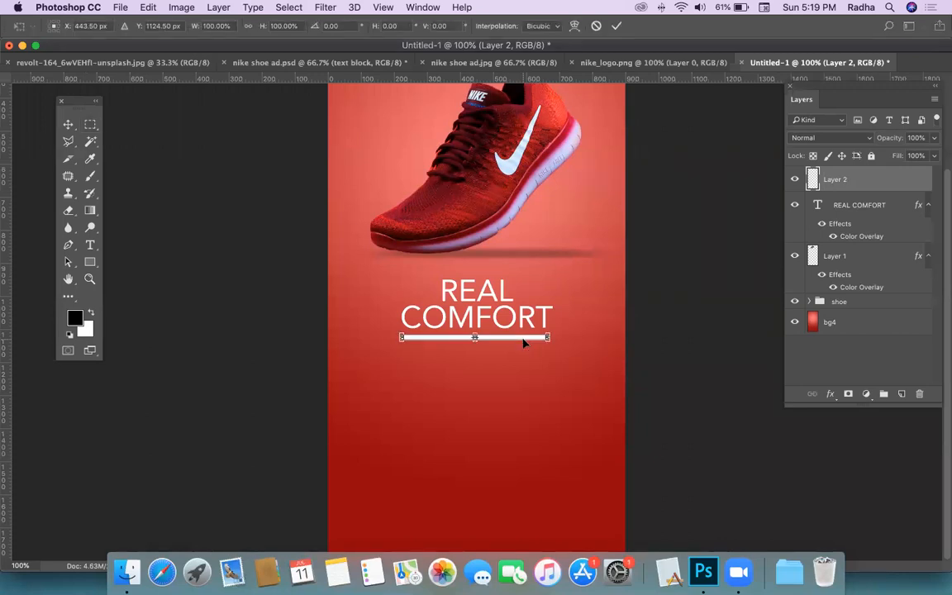
{"action": "key", "text": "super+plus"}
{"action": "key", "text": "super+plus"}
{"action": "key", "text": "super+plus"}
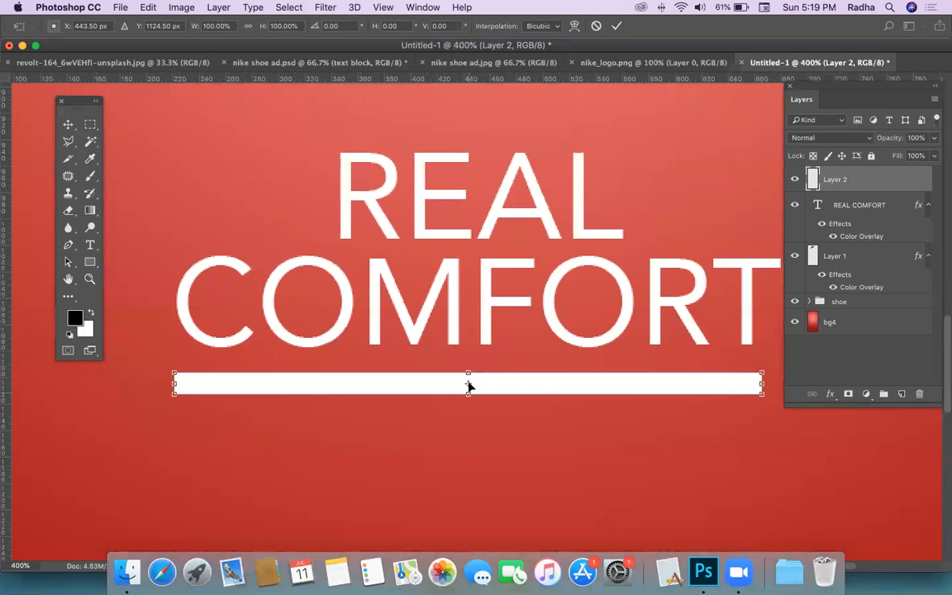
{"action": "left_click_drag", "start_coordinate": [467, 371], "coordinate": [467, 382]}
{"action": "key", "text": "super+minus"}
{"action": "key", "text": "super+minus"}
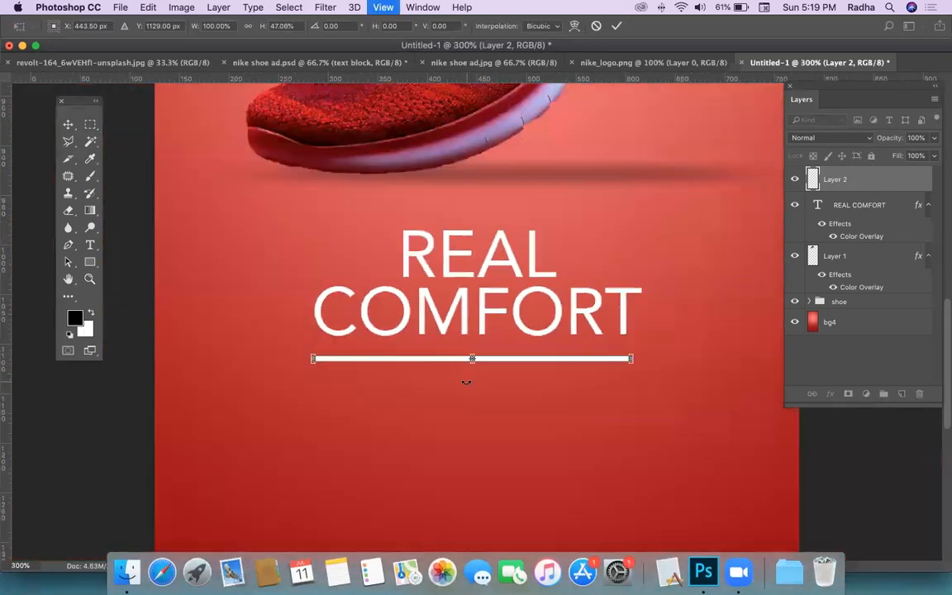
{"action": "key", "text": "Return"}
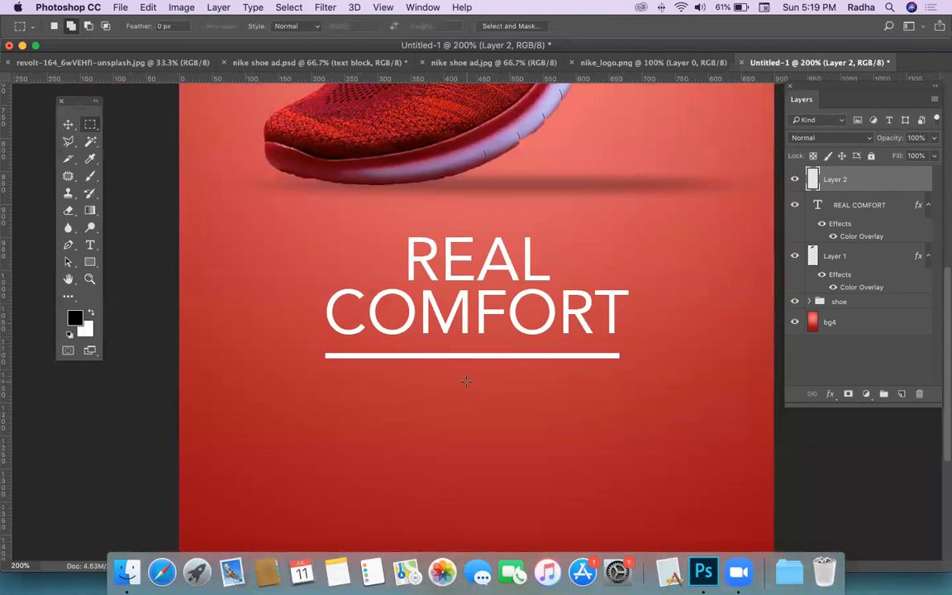
{"action": "key", "text": "super+minus"}
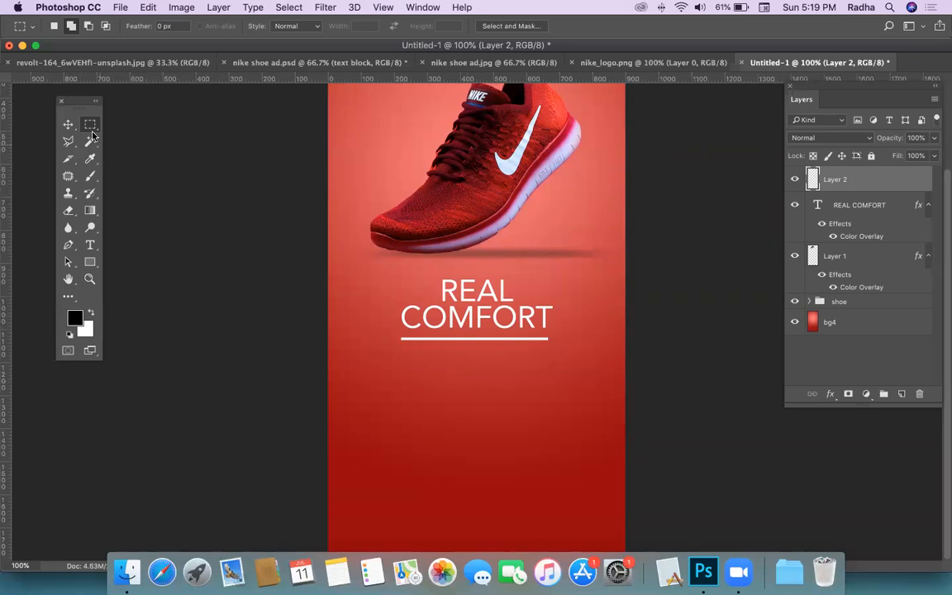
Step: Draw a white vertical line about 715 px tall near the banner's left edge on a new layer, and make it thinner
{"action": "left_click_drag", "start_coordinate": [351, 292], "coordinate": [355, 529]}
{"action": "left_click", "coordinate": [902, 394]}
{"action": "key", "text": "super+BackSpace"}
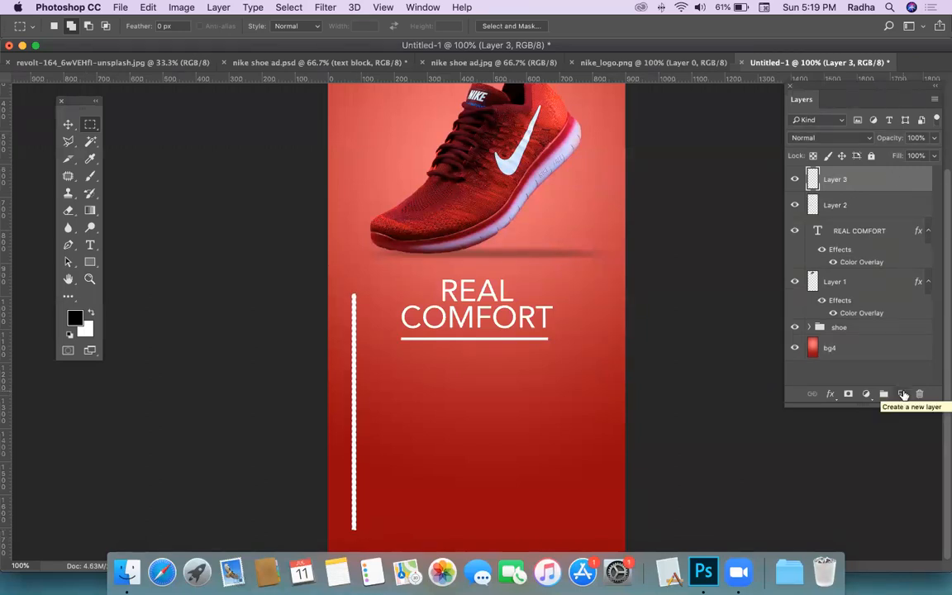
{"action": "key", "text": "super+t"}
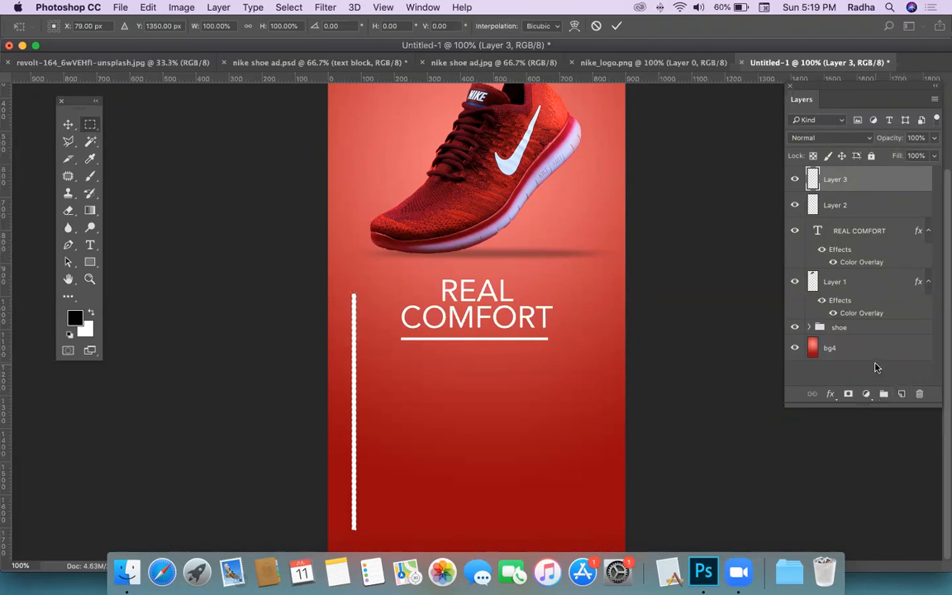
{"action": "key", "text": "Return"}
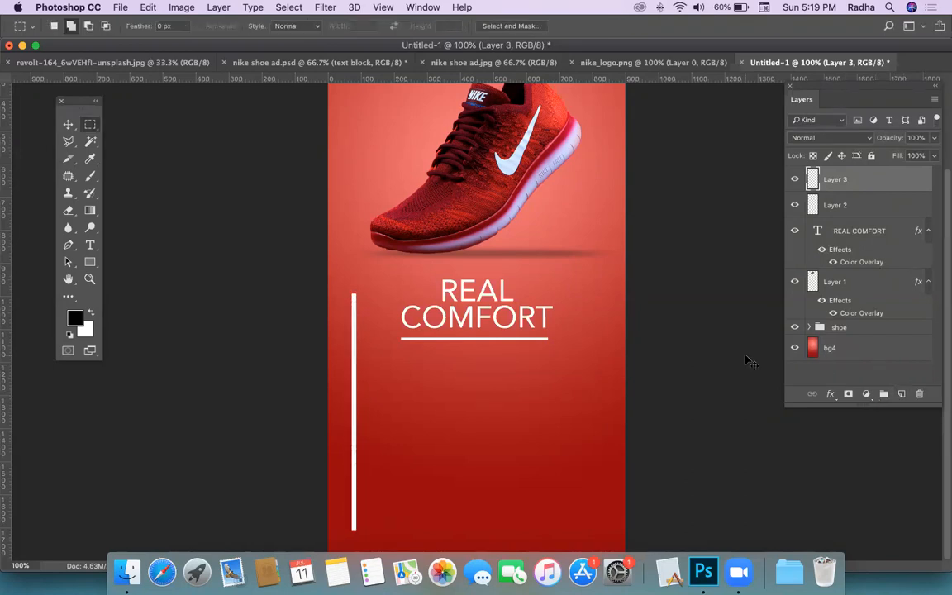
{"action": "key", "text": "super+t"}
{"action": "mouse_move", "coordinate": [355, 410]}
{"action": "left_mouse_down"}
{"action": "mouse_move", "coordinate": [447, 413]}
{"action": "mouse_move", "coordinate": [352, 413]}
{"action": "left_mouse_up"}
{"action": "key", "text": "Return"}
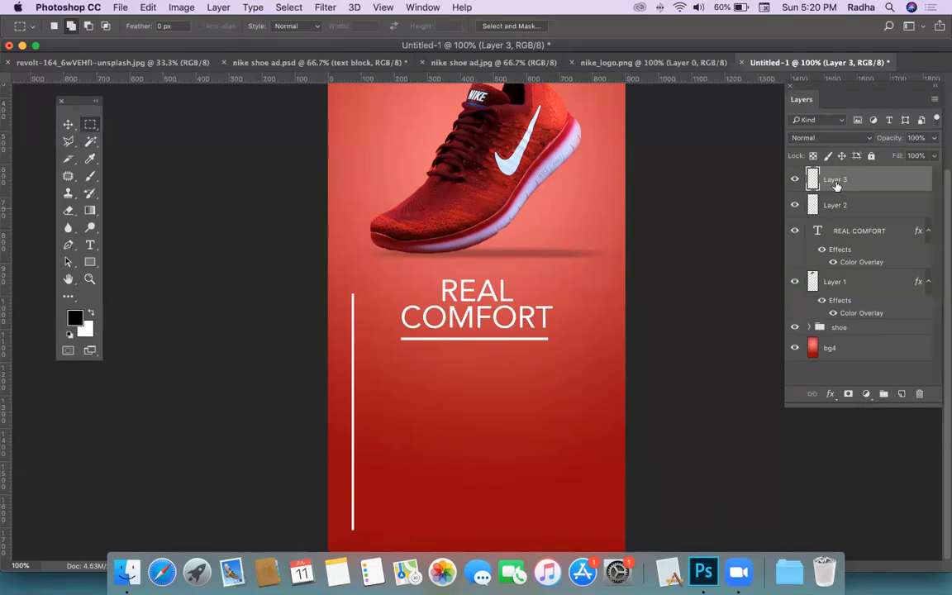
Step: Toggle the two line layers to identify them, merge them into one layer, and toggle the merged layer's visibility
{"action": "left_click", "coordinate": [794, 178]}
{"action": "left_click", "coordinate": [794, 179]}
{"action": "left_click", "coordinate": [795, 205]}
{"action": "left_click", "coordinate": [795, 205]}
{"action": "left_click", "coordinate": [833, 205], "text": "shift"}
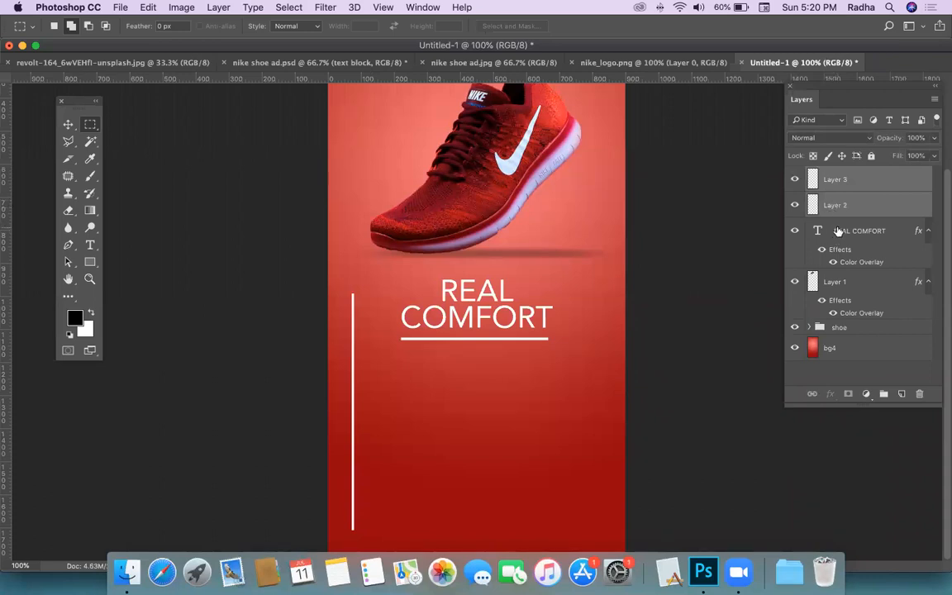
{"action": "key", "text": "super+e"}
{"action": "left_click", "coordinate": [795, 180]}
{"action": "left_click", "coordinate": [794, 179]}
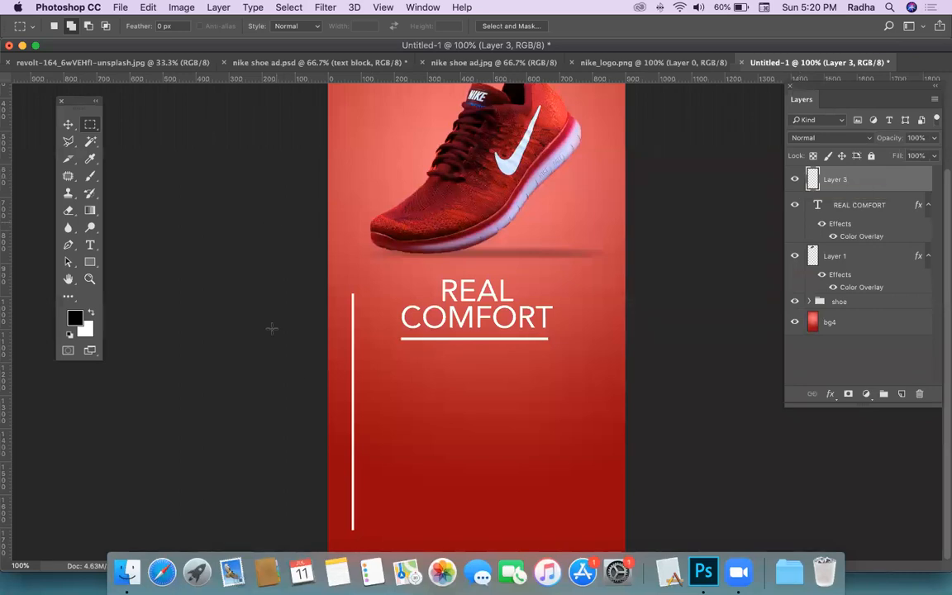
Step: Move the merged lines slightly up and right, undo the move and the layer merge, and deselect the layers
{"action": "left_click", "coordinate": [68, 124]}
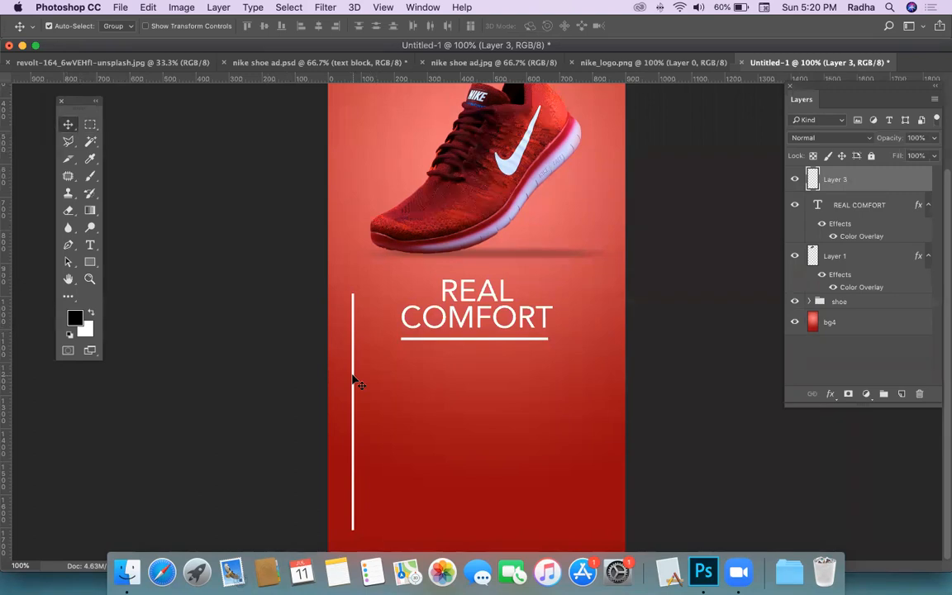
{"action": "left_click_drag", "start_coordinate": [352, 365], "coordinate": [401, 347]}
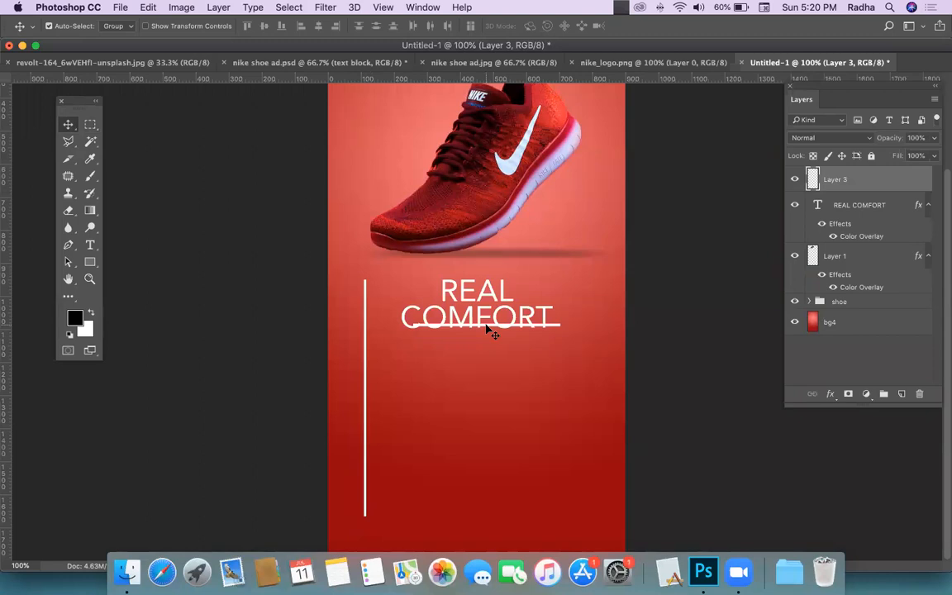
{"action": "key", "text": "super+z"}
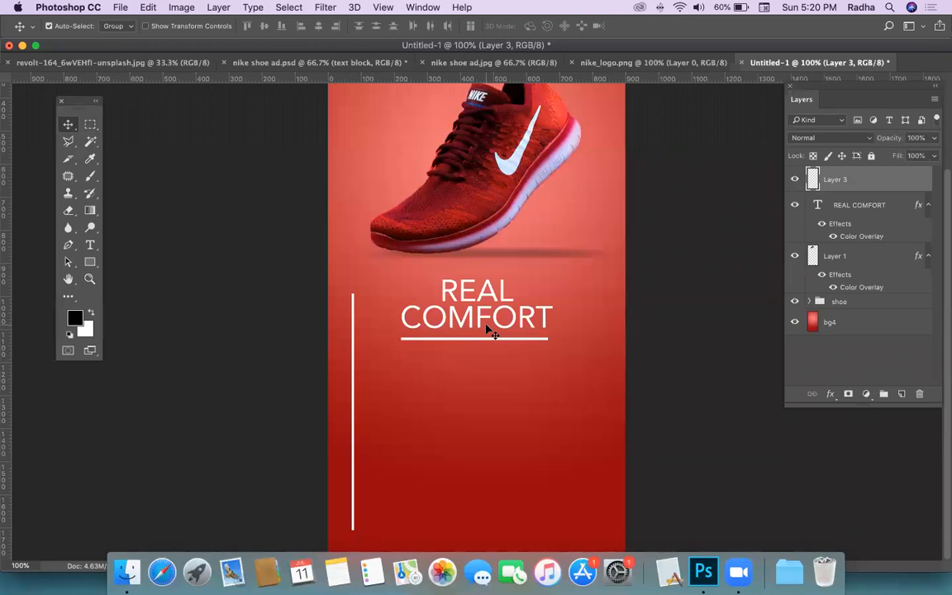
{"action": "key", "text": "super+z"}
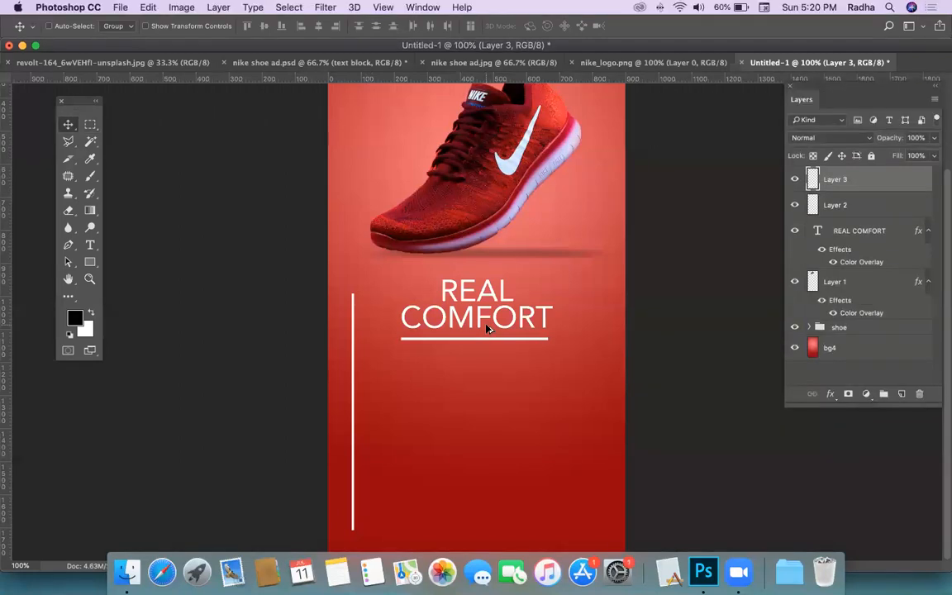
{"action": "left_click", "coordinate": [295, 442]}
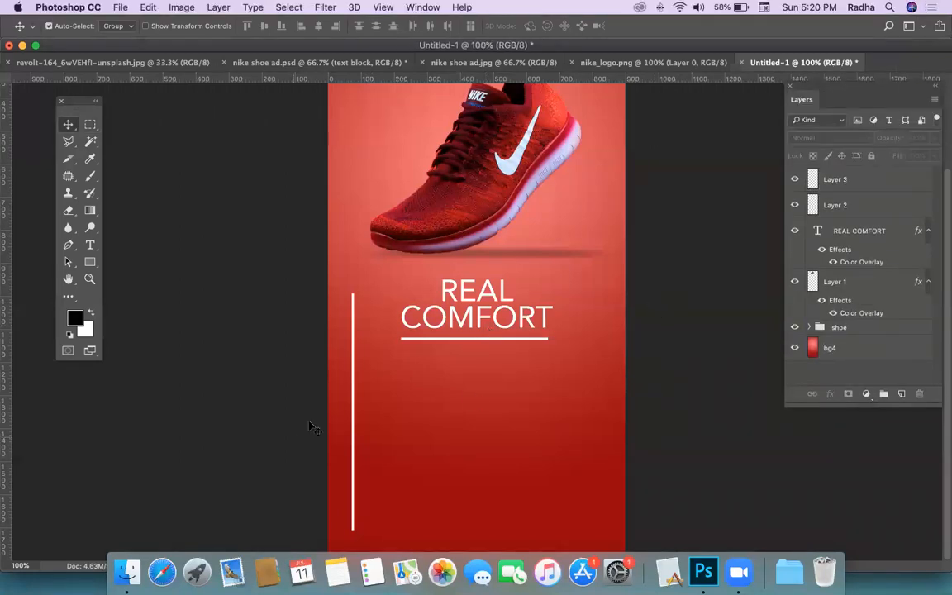
Step: Delete the layer that holds the white vertical line near the banner's left edge
{"action": "left_click", "coordinate": [855, 179]}
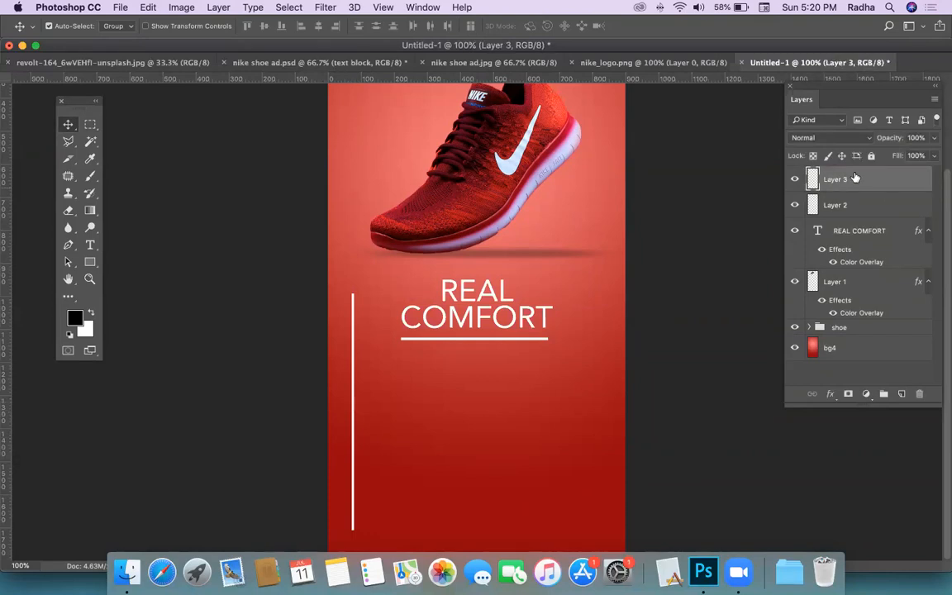
{"action": "key", "text": "Delete"}
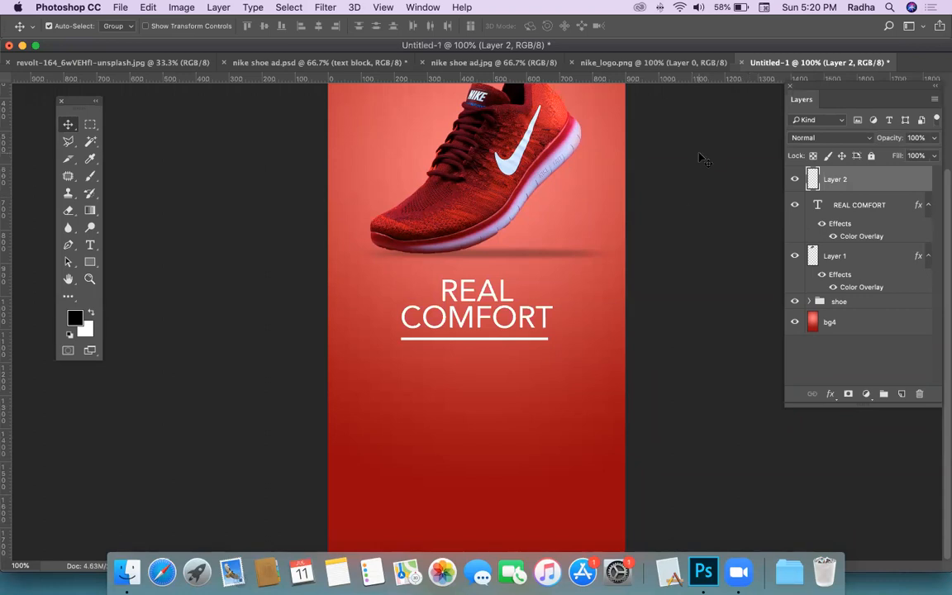
Step: Examine the reference ad nike shoe ad.jpg with guides shown above and below its UP TO 50% OFF text
{"action": "left_click", "coordinate": [437, 63]}
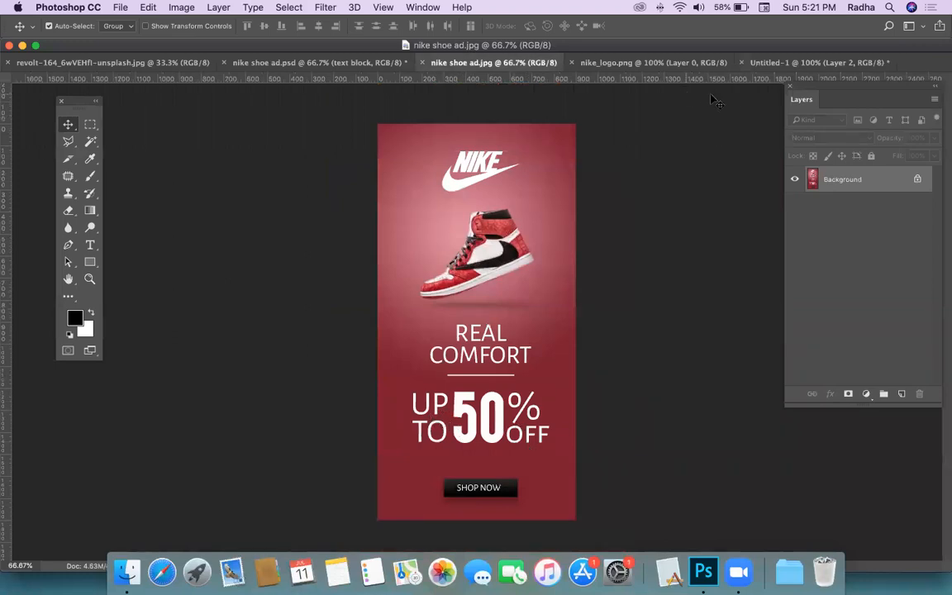
{"action": "left_click", "coordinate": [814, 62]}
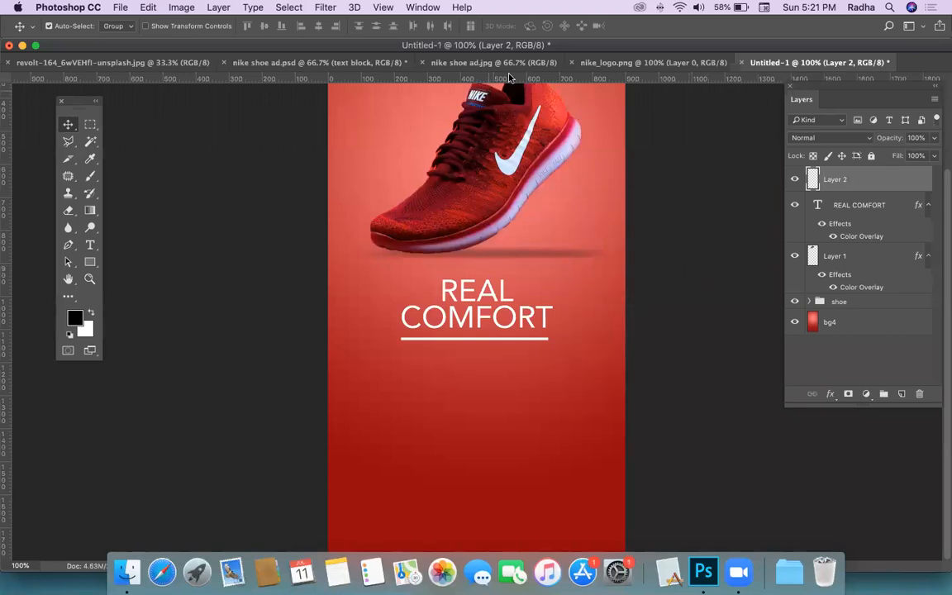
{"action": "left_click", "coordinate": [475, 63]}
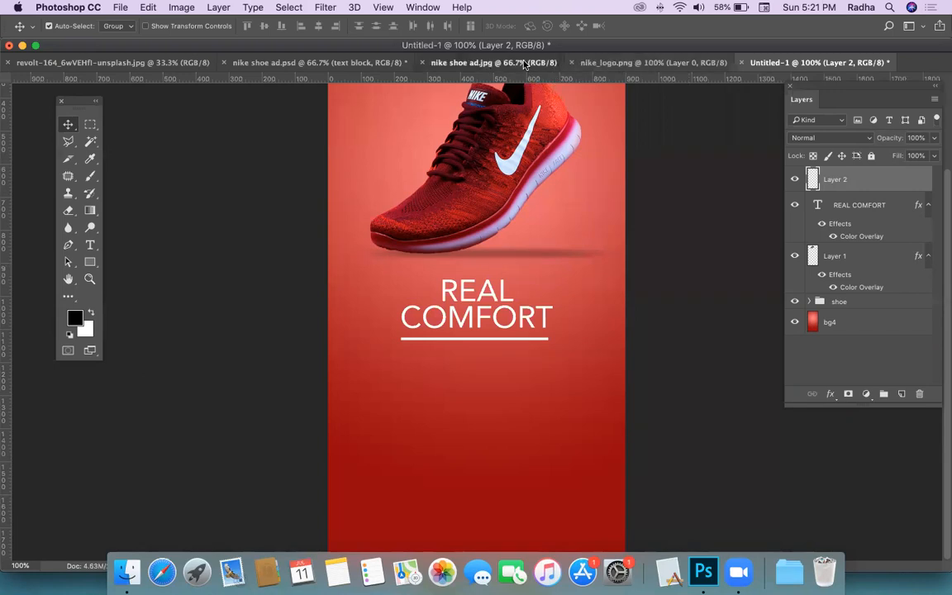
{"action": "key", "text": "super+;"}
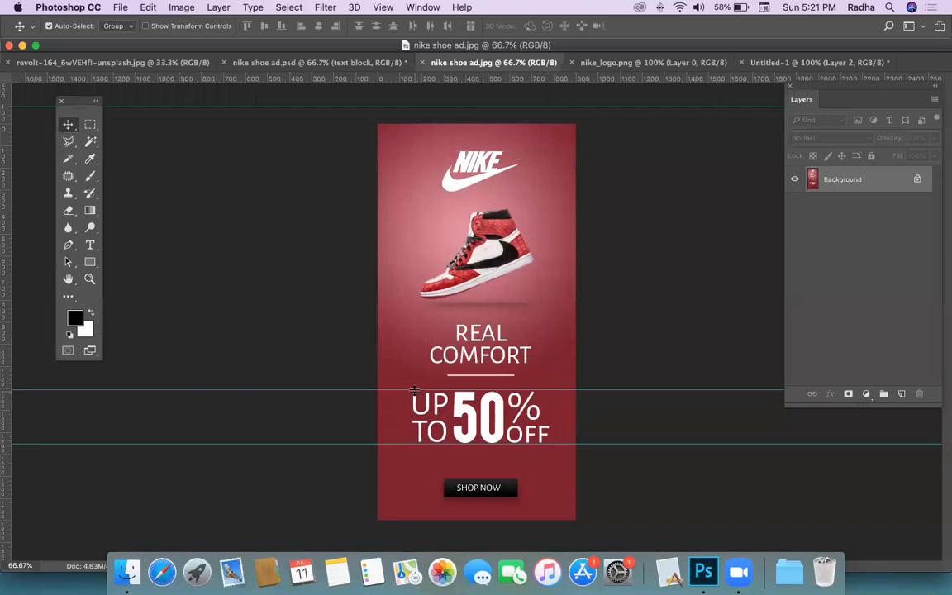
{"action": "left_click", "coordinate": [769, 65]}
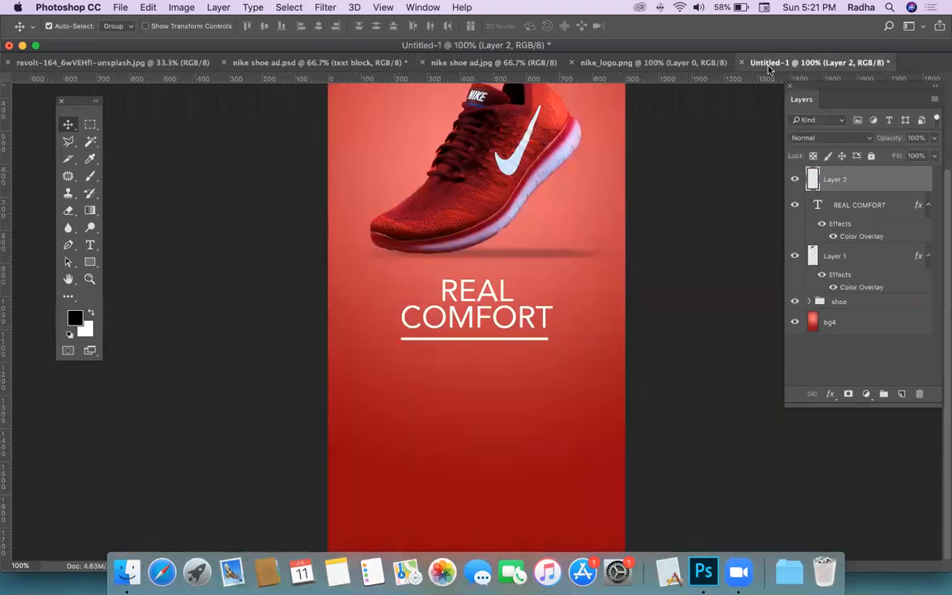
Step: Hide the rulers in the banner document and show them again
{"action": "left_click", "coordinate": [384, 6]}
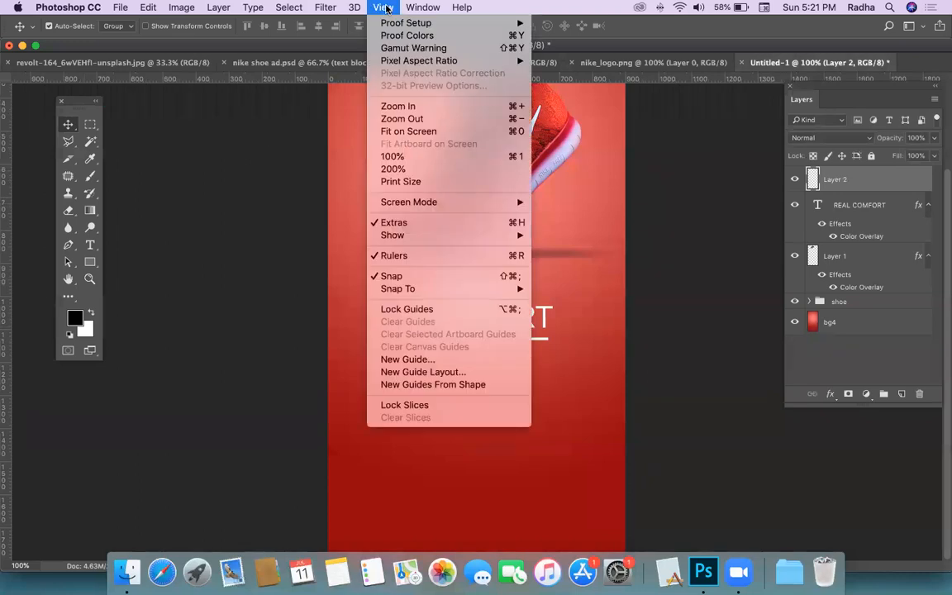
{"action": "left_click", "coordinate": [391, 256]}
{"action": "left_click", "coordinate": [383, 7]}
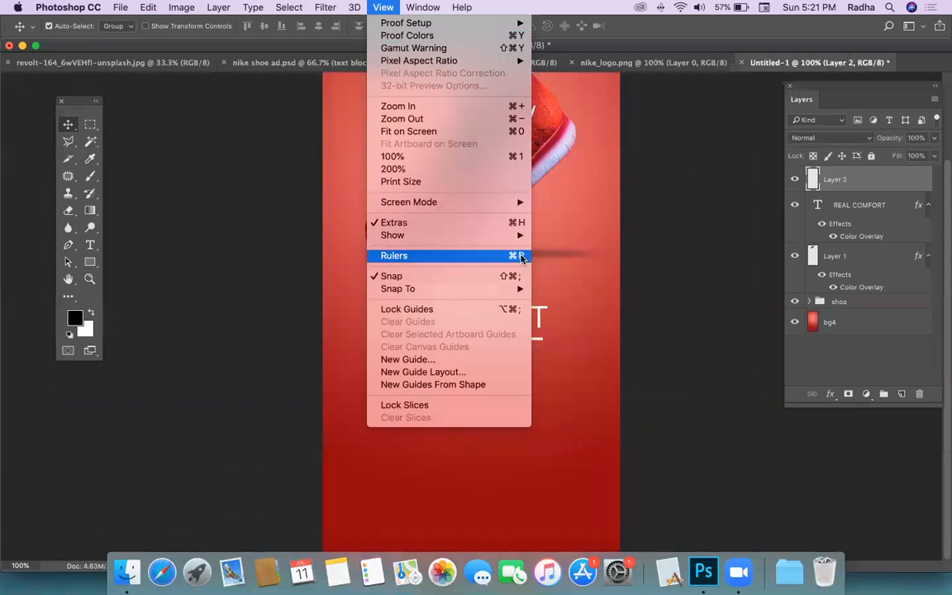
{"action": "left_click", "coordinate": [520, 257]}
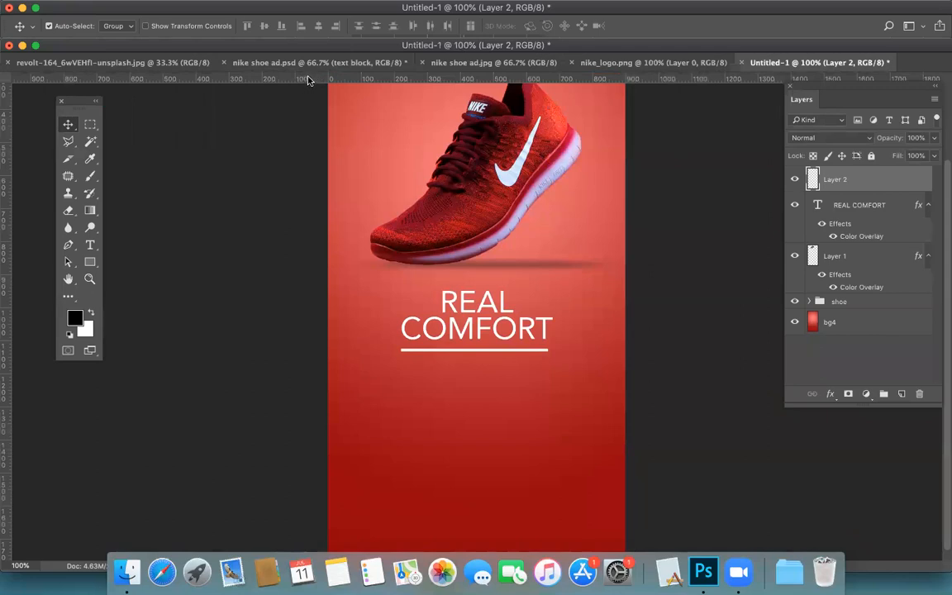
Step: Place two horizontal guides across the banner below the COMFORT underline to bound the height of the offer text
{"action": "left_click_drag", "start_coordinate": [308, 81], "coordinate": [270, 394]}
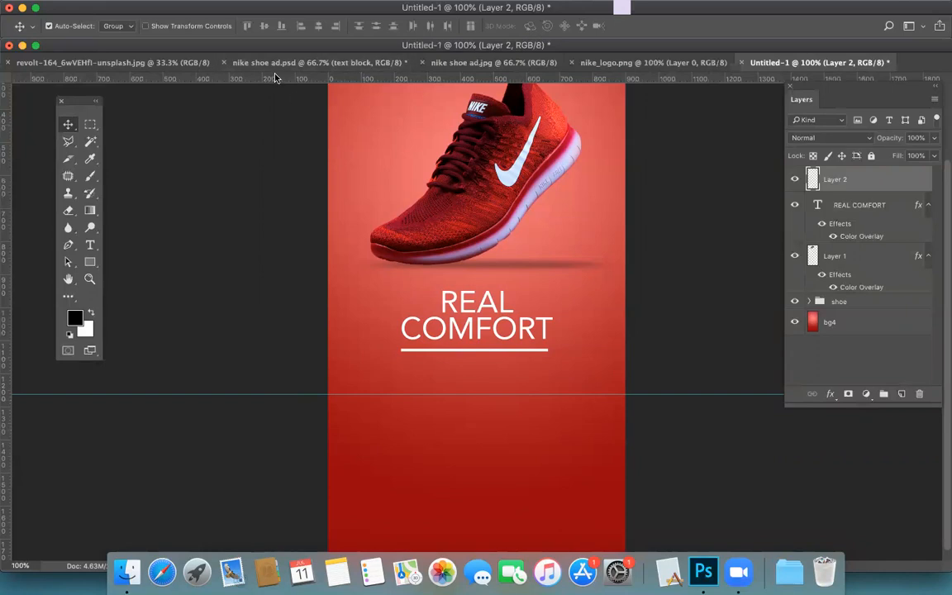
{"action": "left_click_drag", "start_coordinate": [5, 195], "coordinate": [346, 212]}
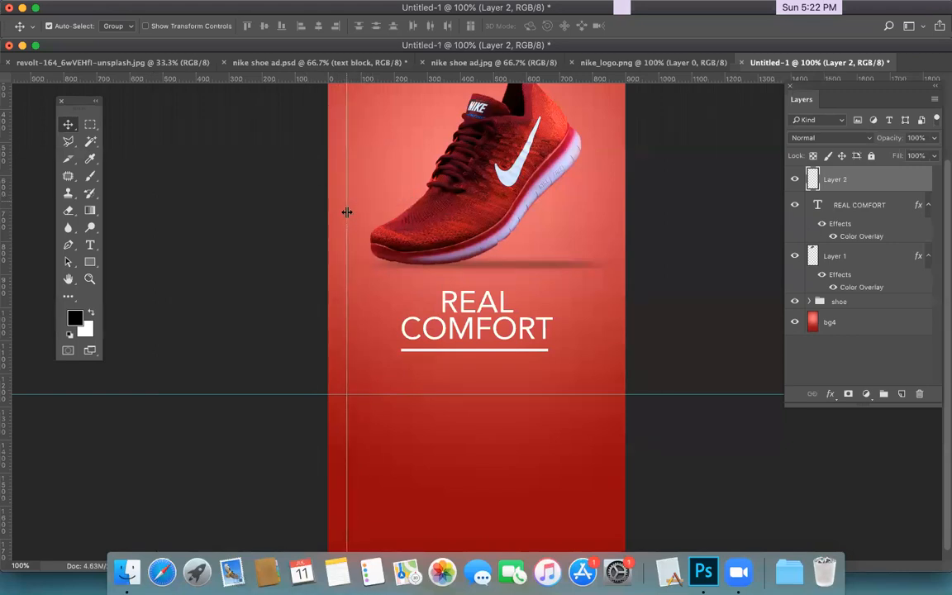
{"action": "key", "text": "super+z"}
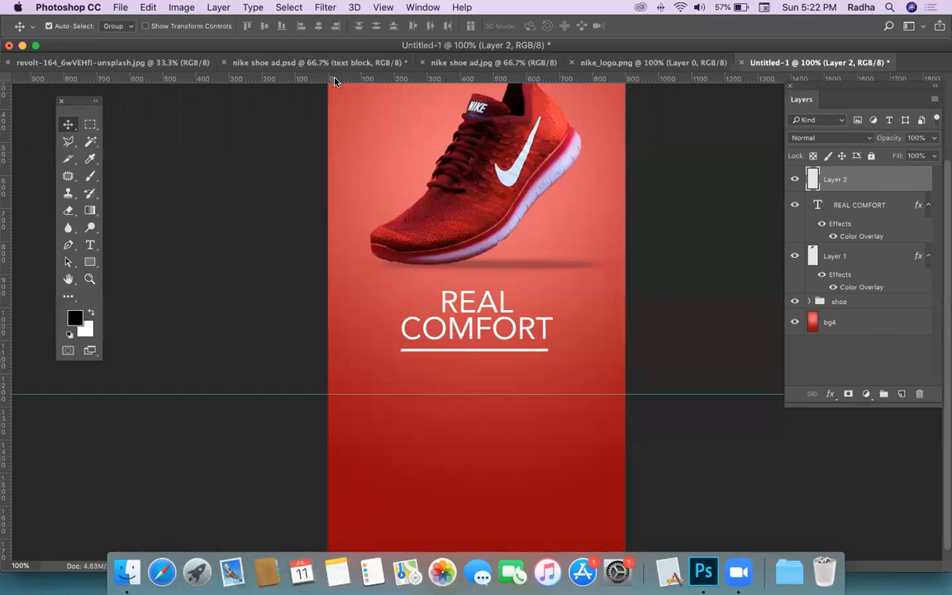
{"action": "left_click_drag", "start_coordinate": [335, 80], "coordinate": [382, 488]}
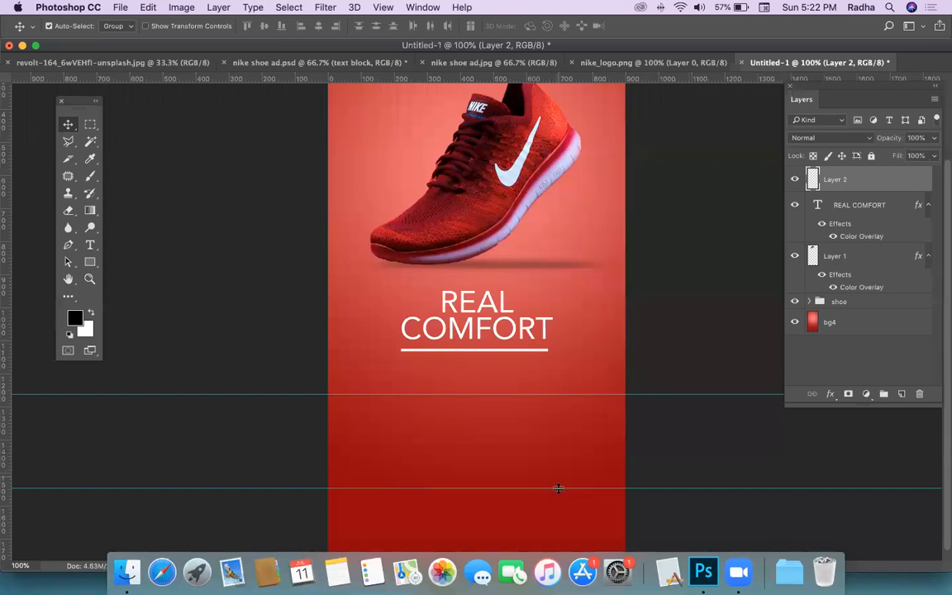
{"action": "key", "text": "super+minus"}
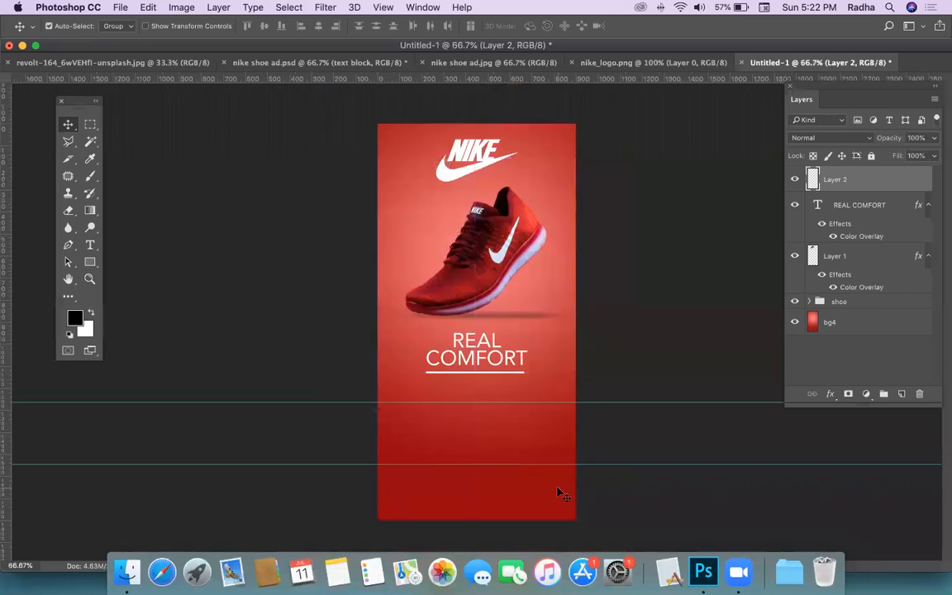
{"action": "key", "text": "super+plus"}
{"action": "scroll", "coordinate": [558, 493], "scroll_direction": "down", "scroll_amount": 3}
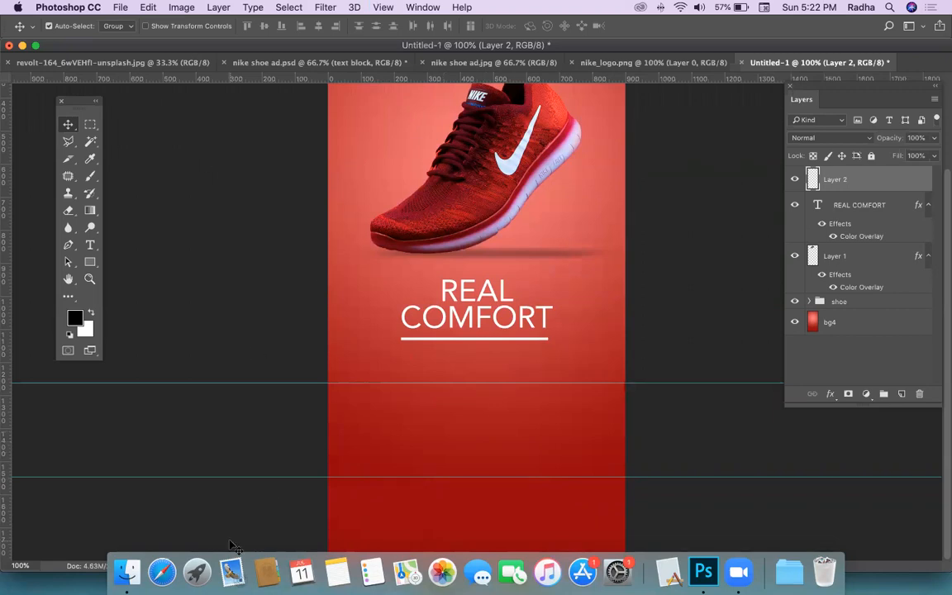
Step: Add Avenir Roman text at 41.59 pt between the two guides, with UP on one line and TO beneath it
{"action": "left_click_drag", "start_coordinate": [91, 247], "coordinate": [138, 240]}
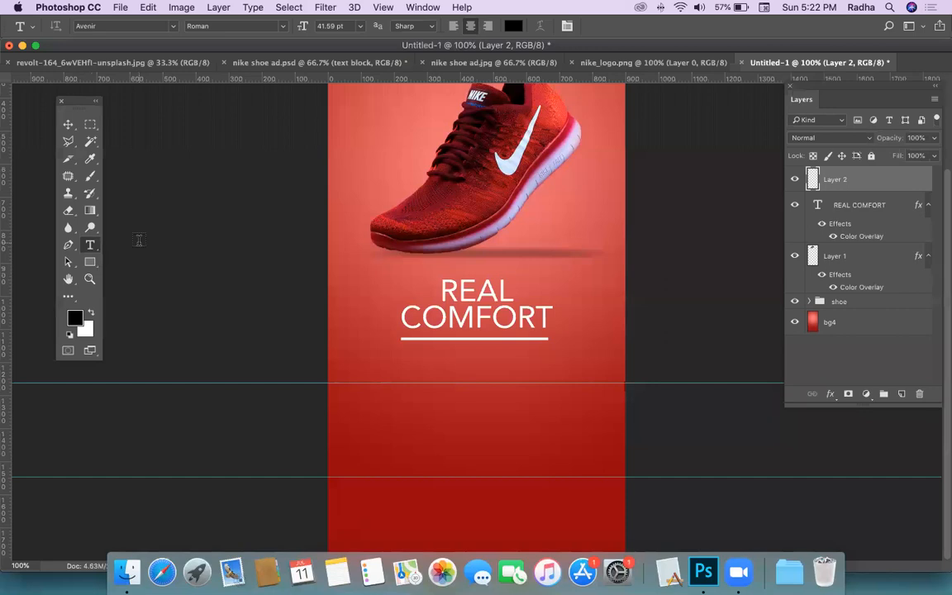
{"action": "left_click", "coordinate": [394, 423]}
{"action": "type", "text": "UP "}
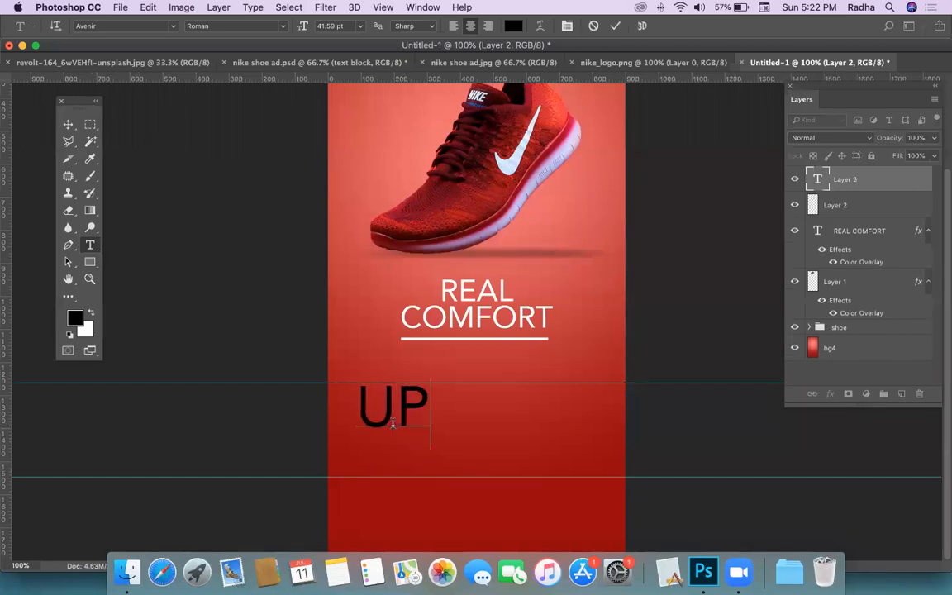
{"action": "type", "text": "TO"}
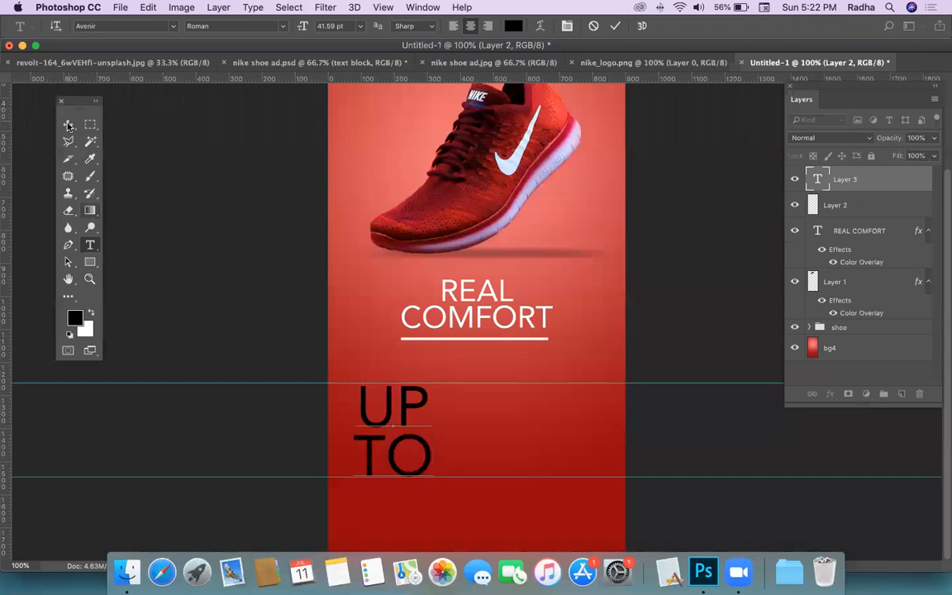
Step: Move the UP TO text toward the banner's left edge and scale it to 101.81% to fit between the guides
{"action": "left_click", "coordinate": [68, 124]}
{"action": "left_click_drag", "start_coordinate": [410, 422], "coordinate": [390, 417]}
{"action": "key", "text": "super+t"}
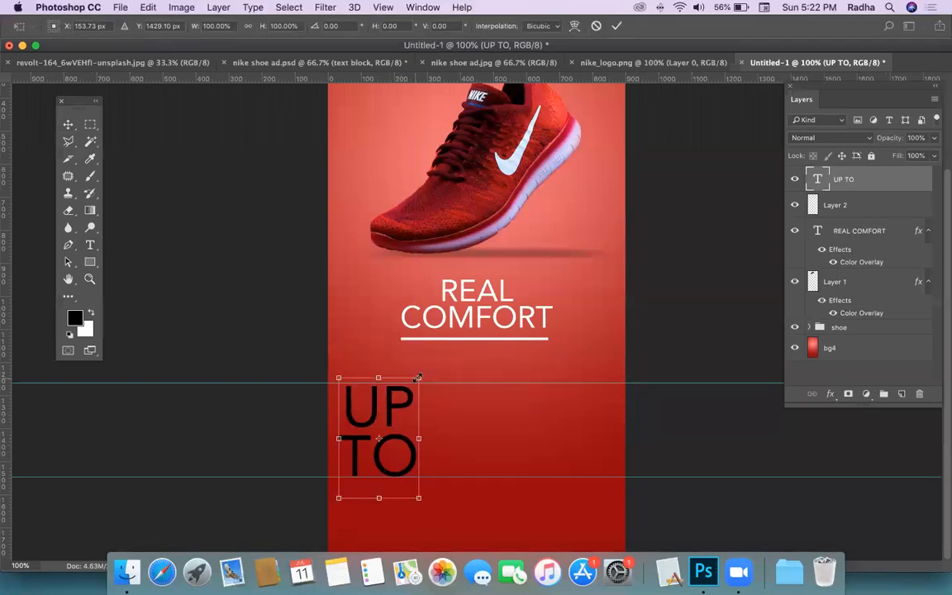
{"action": "left_click_drag", "start_coordinate": [419, 378], "coordinate": [420, 376]}
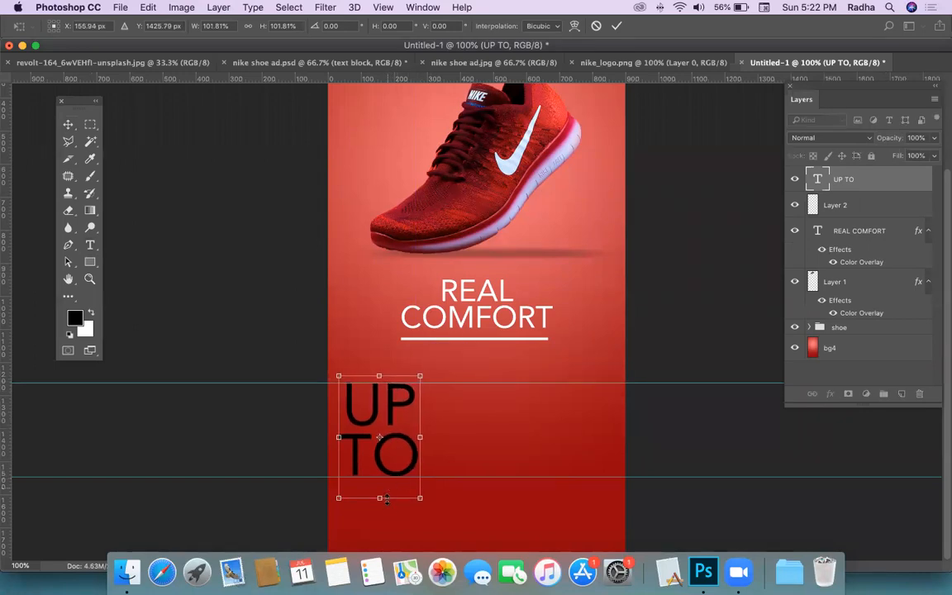
{"action": "key", "text": "Return"}
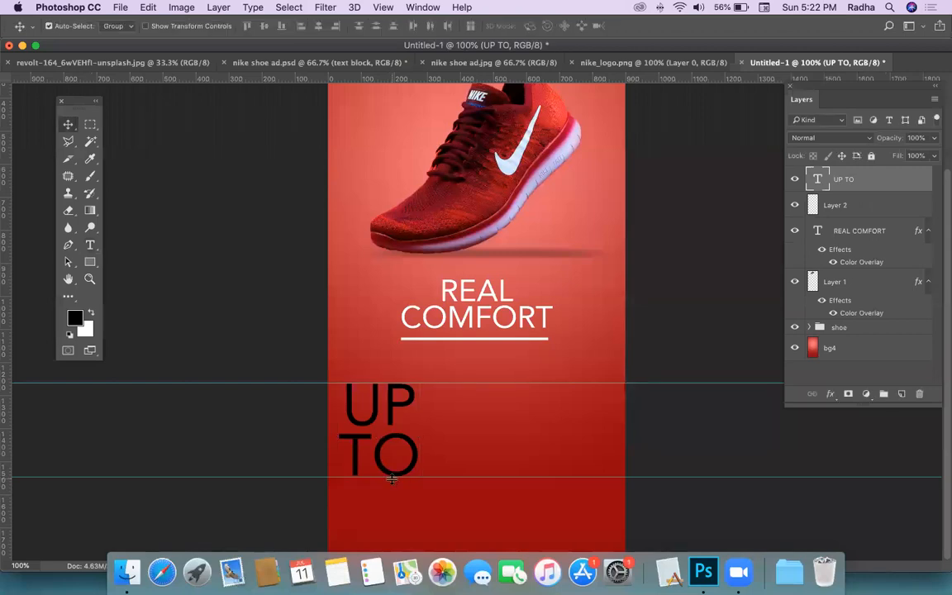
{"action": "left_click", "coordinate": [90, 245]}
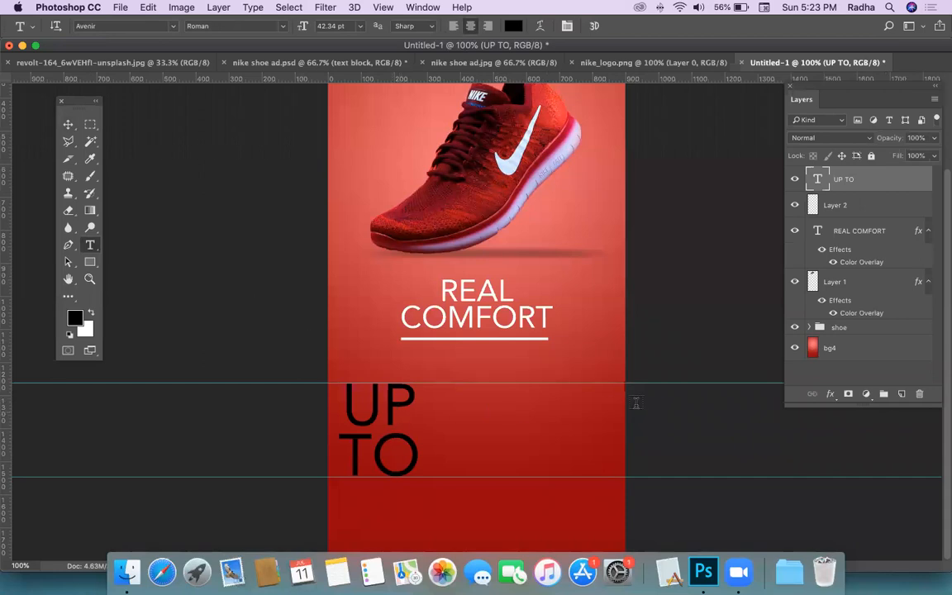
{"action": "left_click", "coordinate": [553, 410]}
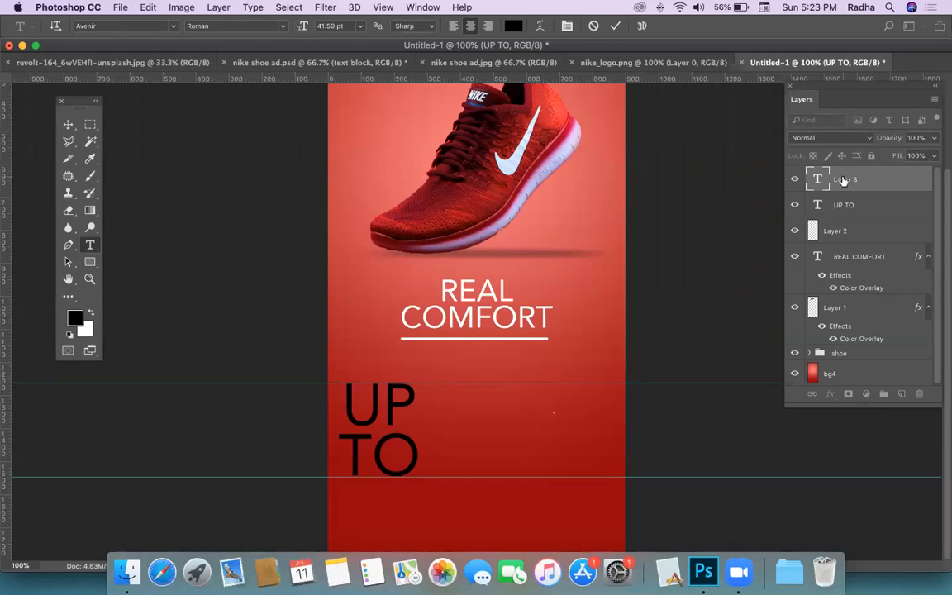
{"action": "key", "text": "Escape"}
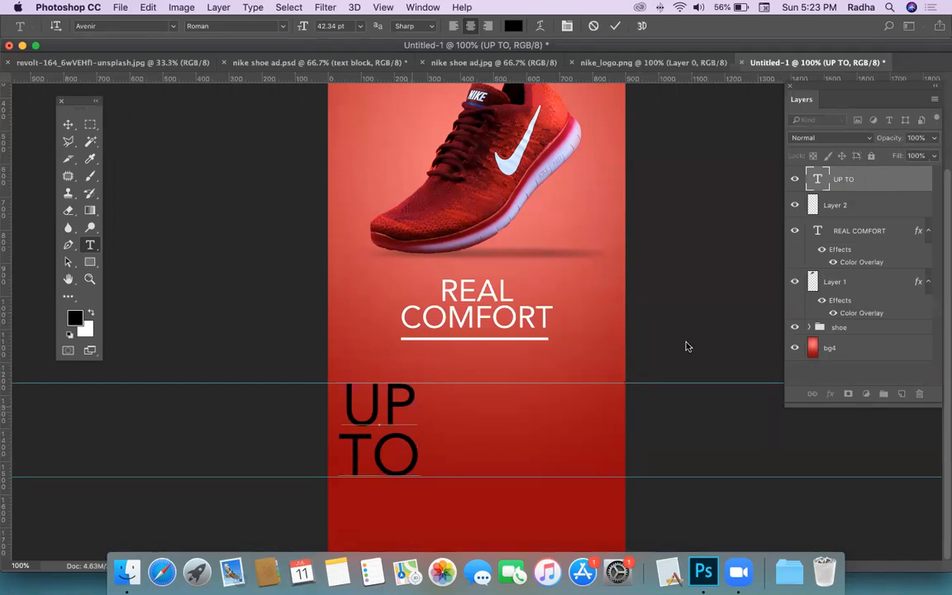
{"action": "double_click", "coordinate": [835, 183]}
{"action": "type", "text": "50"}
{"action": "key", "text": "BackSpace"}
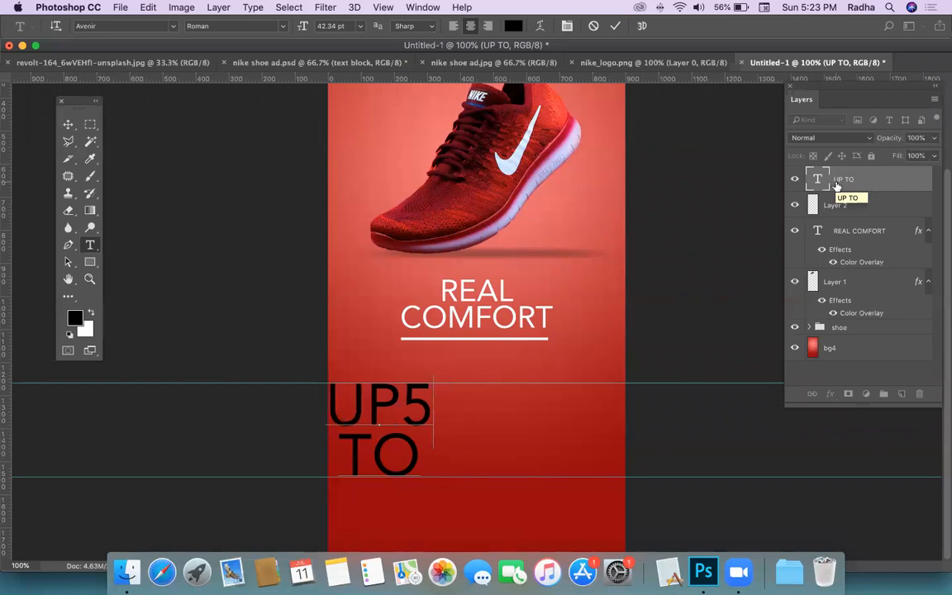
{"action": "type", "text": "0"}
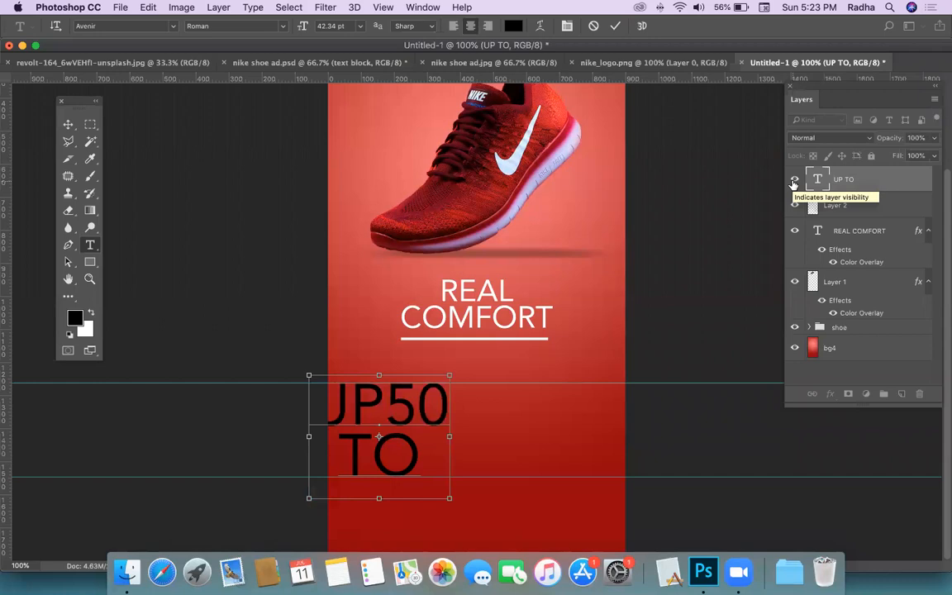
{"action": "key", "text": "BackSpace"}
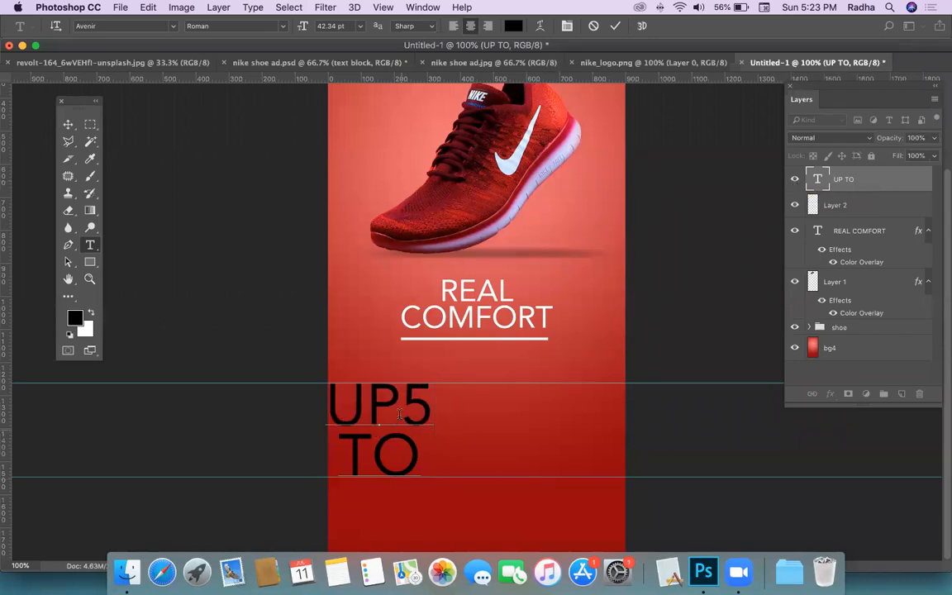
{"action": "left_click_drag", "start_coordinate": [400, 426], "coordinate": [565, 429]}
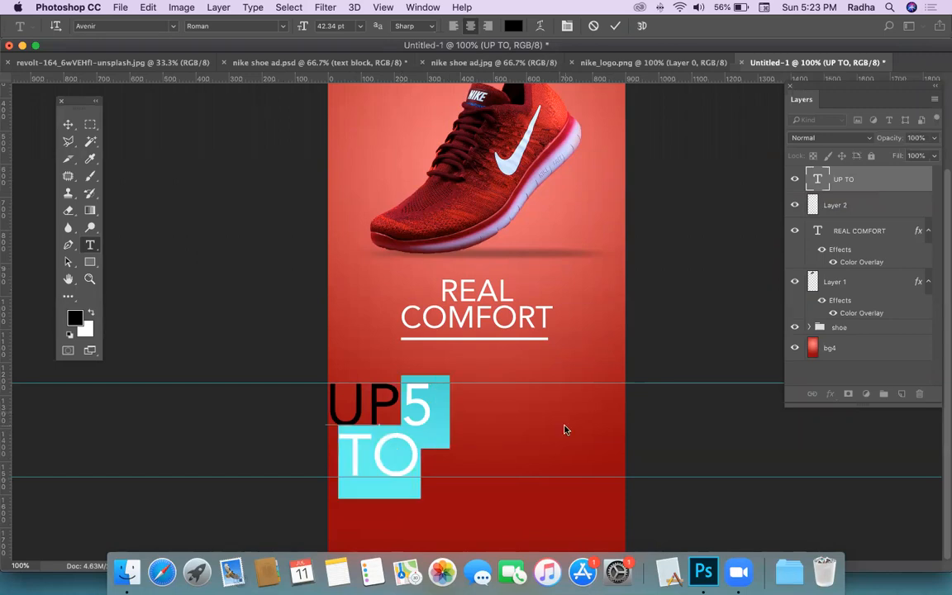
{"action": "left_click", "coordinate": [509, 429]}
{"action": "left_click_drag", "start_coordinate": [399, 400], "coordinate": [444, 372]}
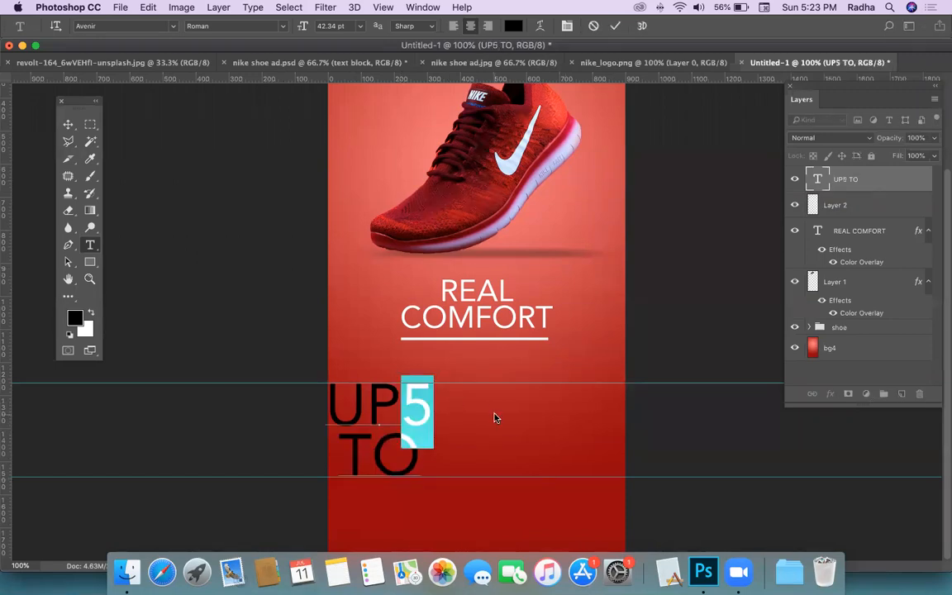
{"action": "key", "text": "BackSpace"}
{"action": "left_click", "coordinate": [68, 124]}
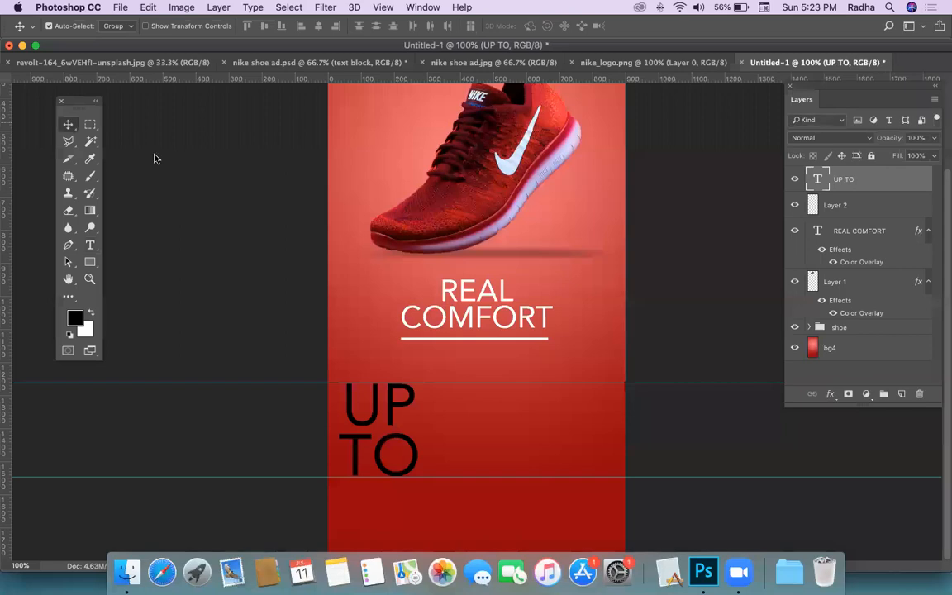
Step: Add a separate text layer reading 50 in Avenir Roman at 41.59 pt, to the right of UP TO
{"action": "left_click", "coordinate": [91, 245]}
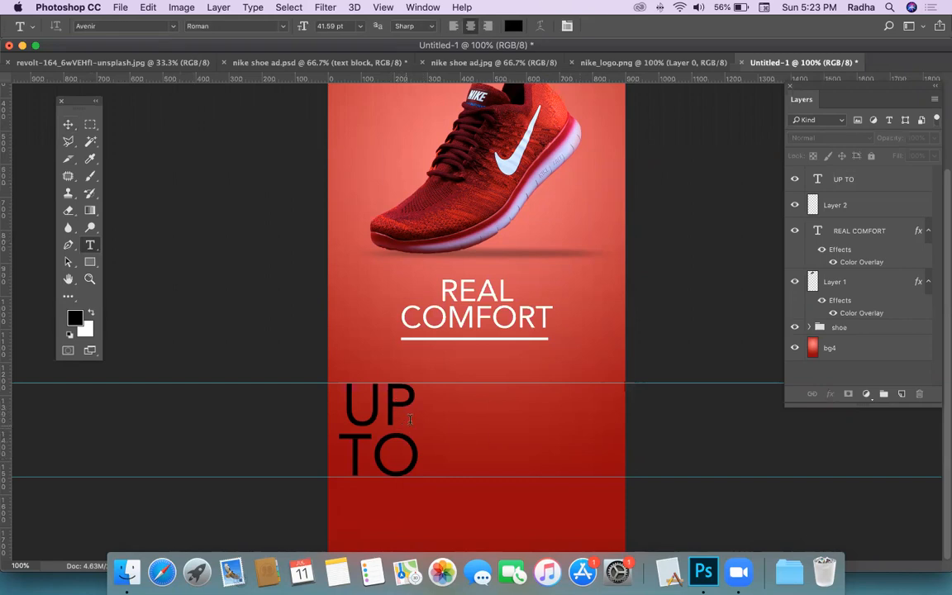
{"action": "left_click", "coordinate": [533, 423]}
{"action": "type", "text": "%"}
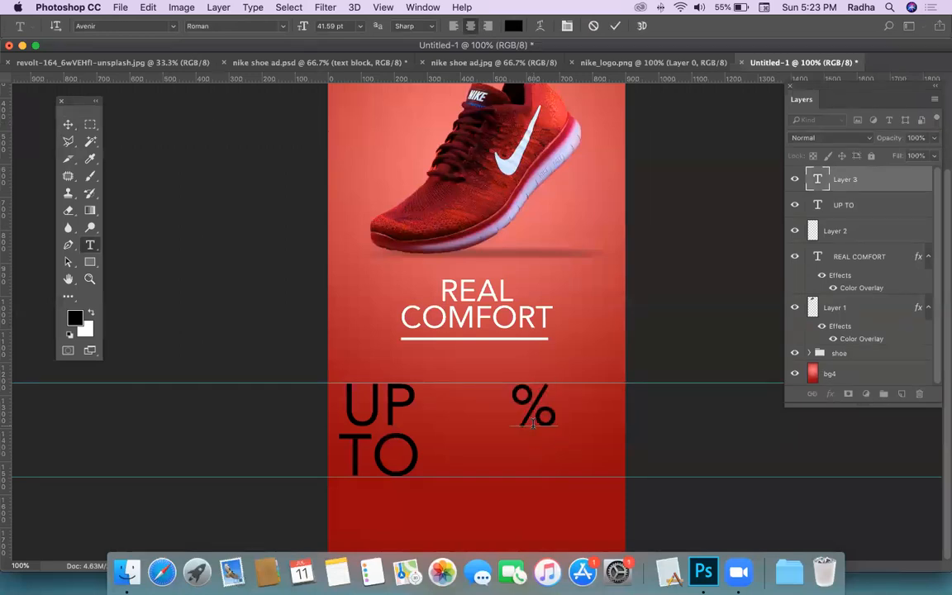
{"action": "key", "text": "BackSpace"}
{"action": "type", "text": "50"}
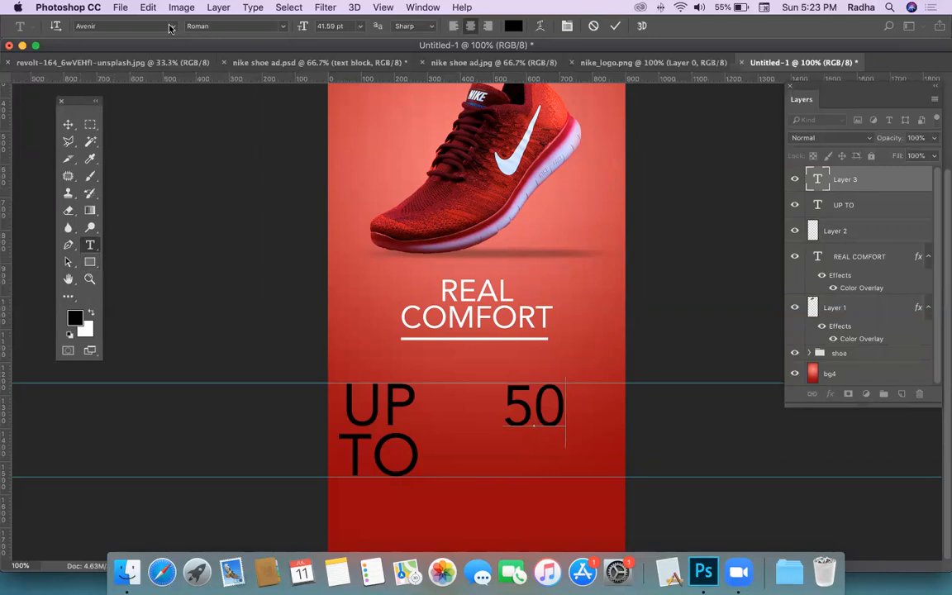
{"action": "left_click", "coordinate": [67, 124]}
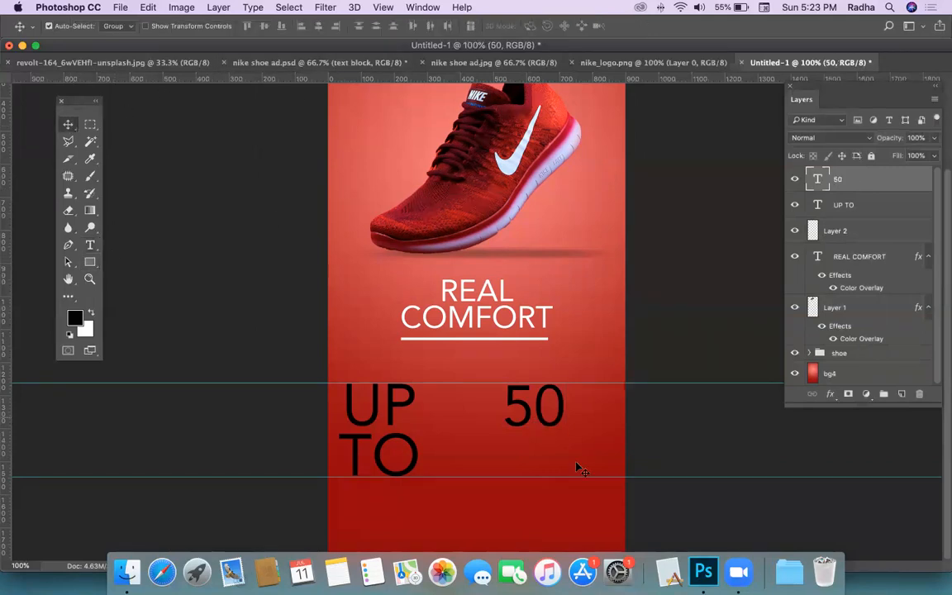
Step: Move the 50 text beside UP TO and enlarge it to 91.92 pt so it fills the height between the guides
{"action": "left_click_drag", "start_coordinate": [537, 412], "coordinate": [457, 440]}
{"action": "key", "text": "super+t"}
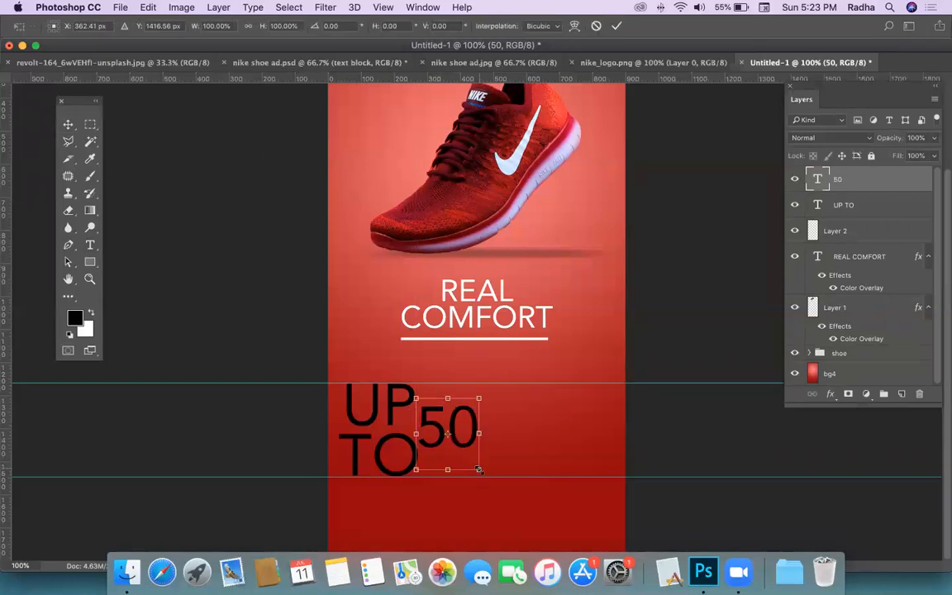
{"action": "left_click_drag", "start_coordinate": [502, 489], "coordinate": [515, 510]}
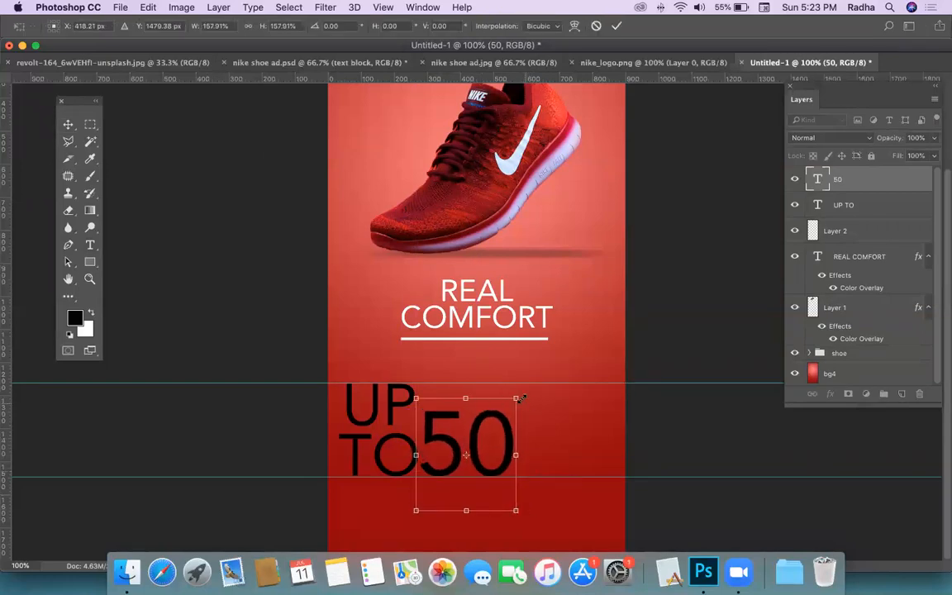
{"action": "left_click_drag", "start_coordinate": [524, 389], "coordinate": [544, 367]}
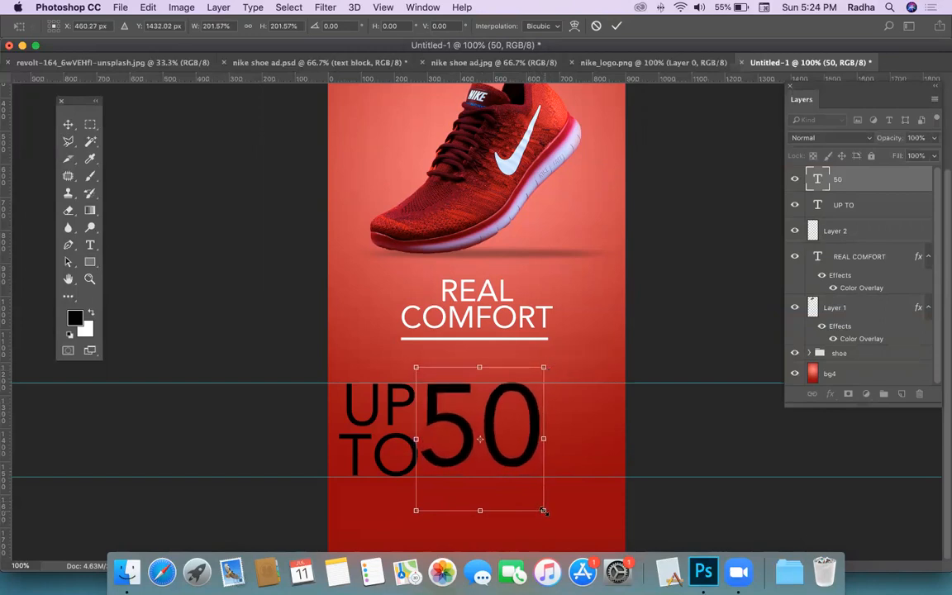
{"action": "left_click_drag", "start_coordinate": [546, 511], "coordinate": [558, 523]}
{"action": "key", "text": "Return"}
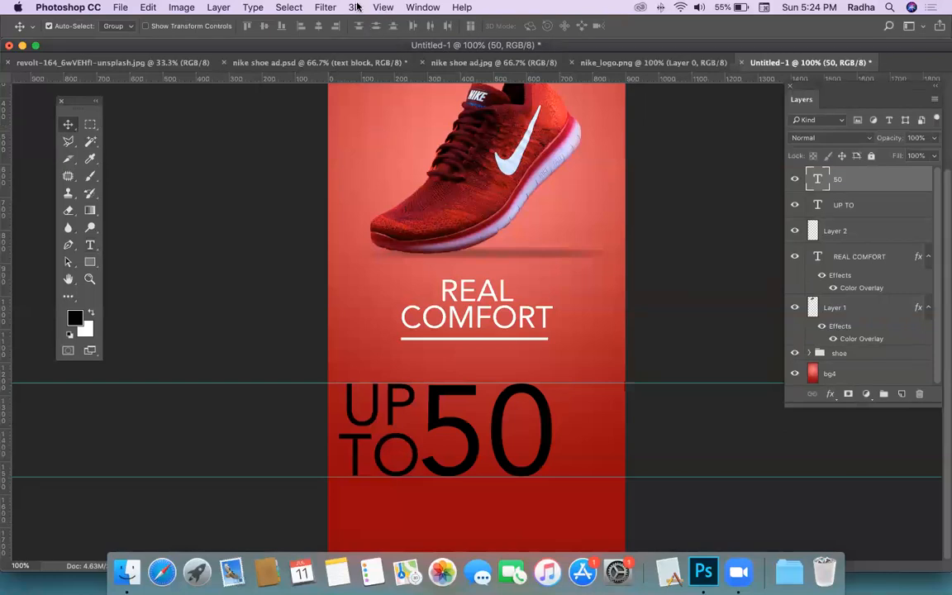
Step: Show the Character settings, try the Almonte font on the 50 text, and move it against UP TO
{"action": "left_click", "coordinate": [422, 8]}
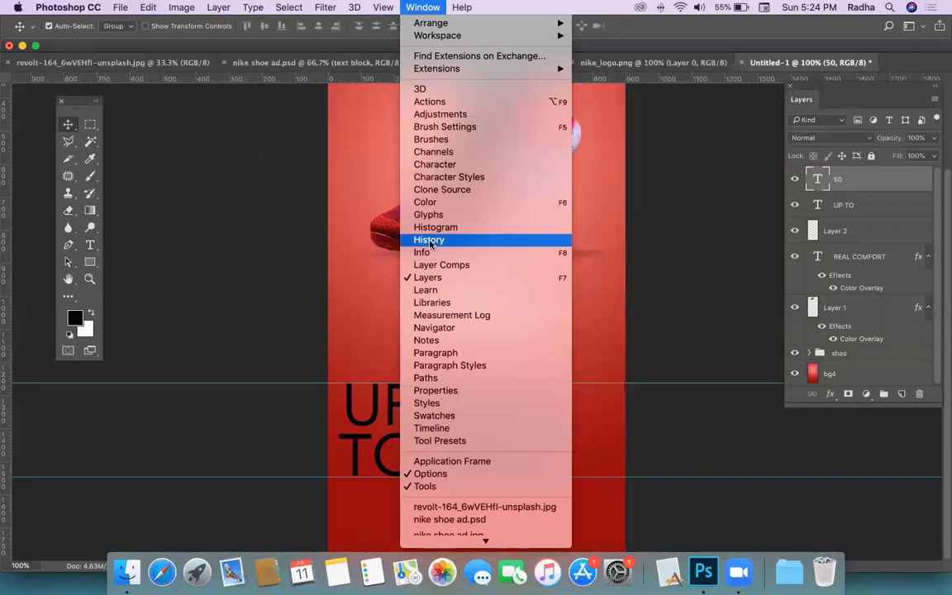
{"action": "left_click", "coordinate": [435, 164]}
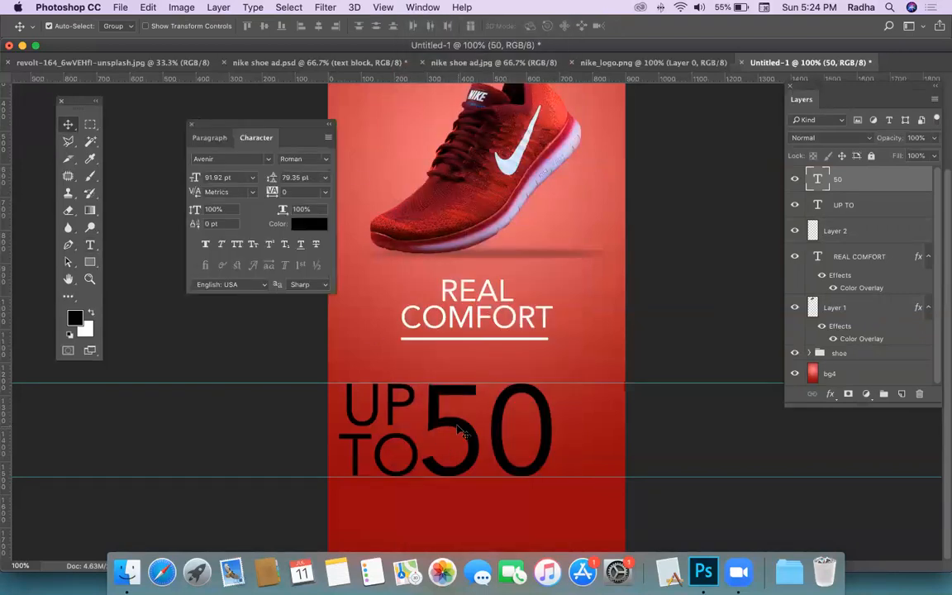
{"action": "left_click", "coordinate": [267, 158]}
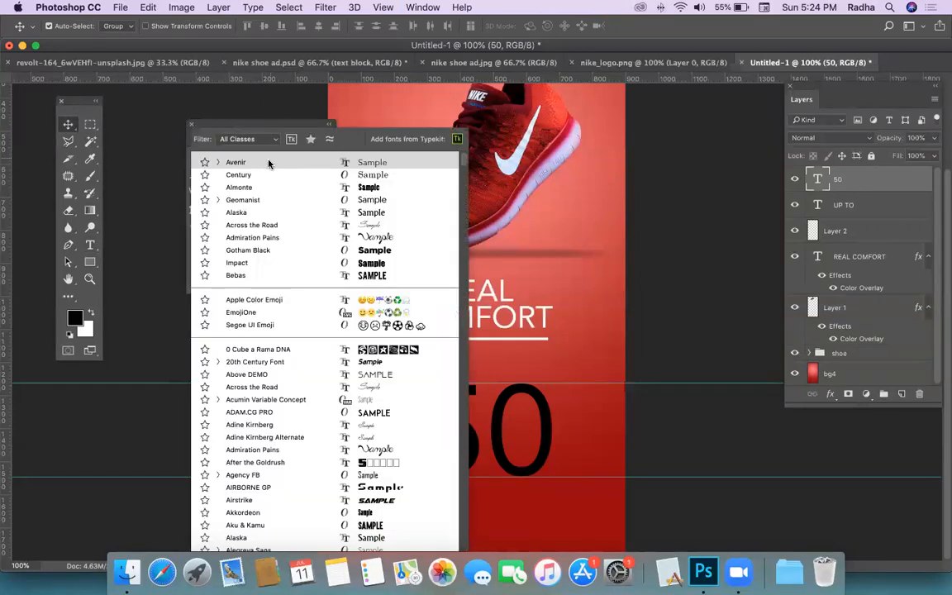
{"action": "left_click", "coordinate": [257, 188]}
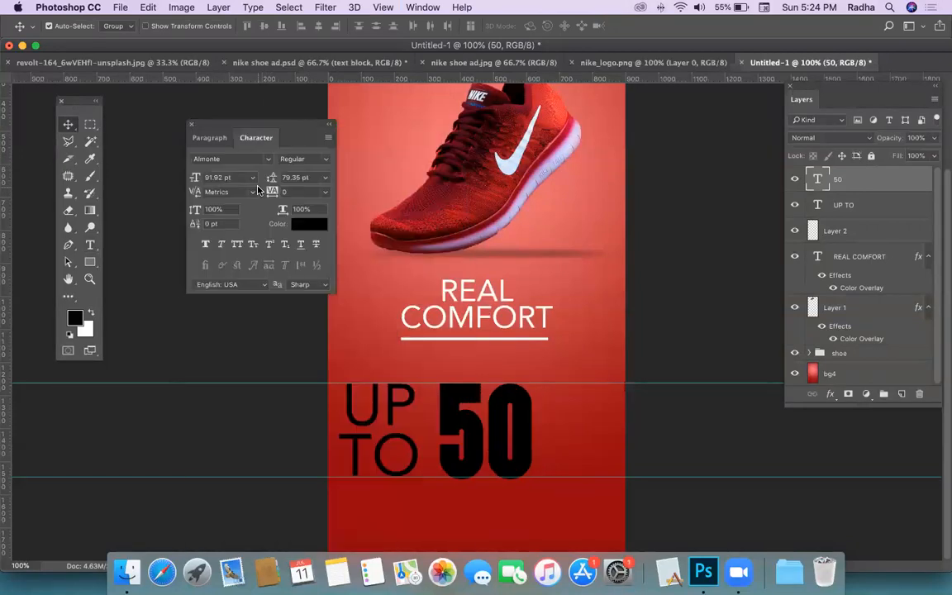
{"action": "left_click_drag", "start_coordinate": [473, 429], "coordinate": [452, 429]}
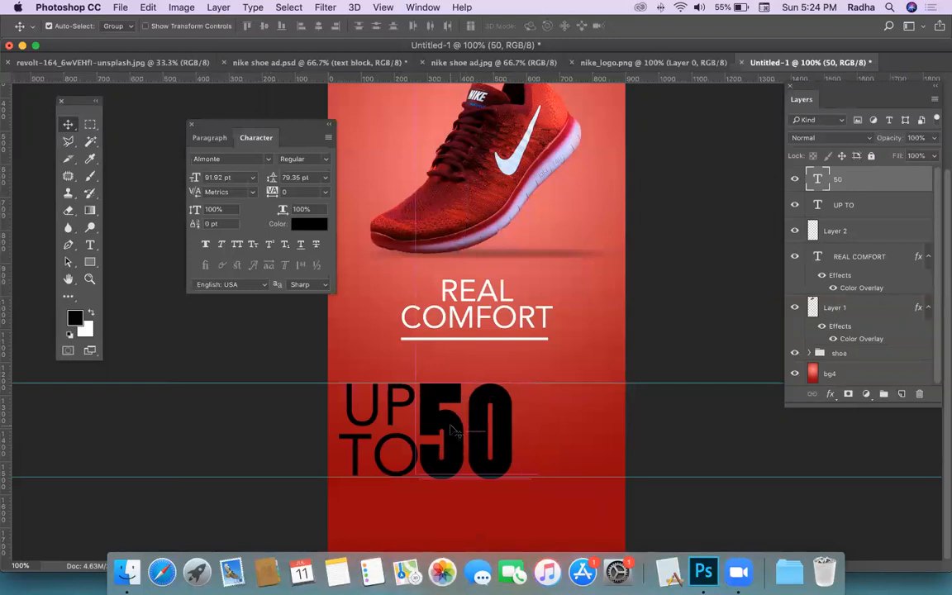
Step: Change the 50 text's font to Impact, realign it beside UP TO, and scale it to 91.64% to fit between the guides
{"action": "left_click", "coordinate": [267, 160]}
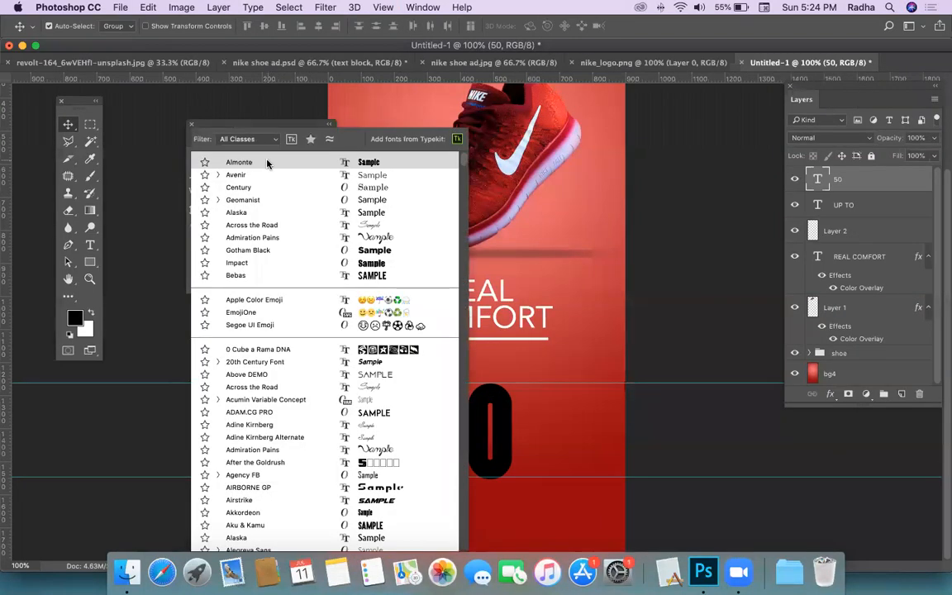
{"action": "left_click", "coordinate": [267, 163]}
{"action": "left_click", "coordinate": [267, 162]}
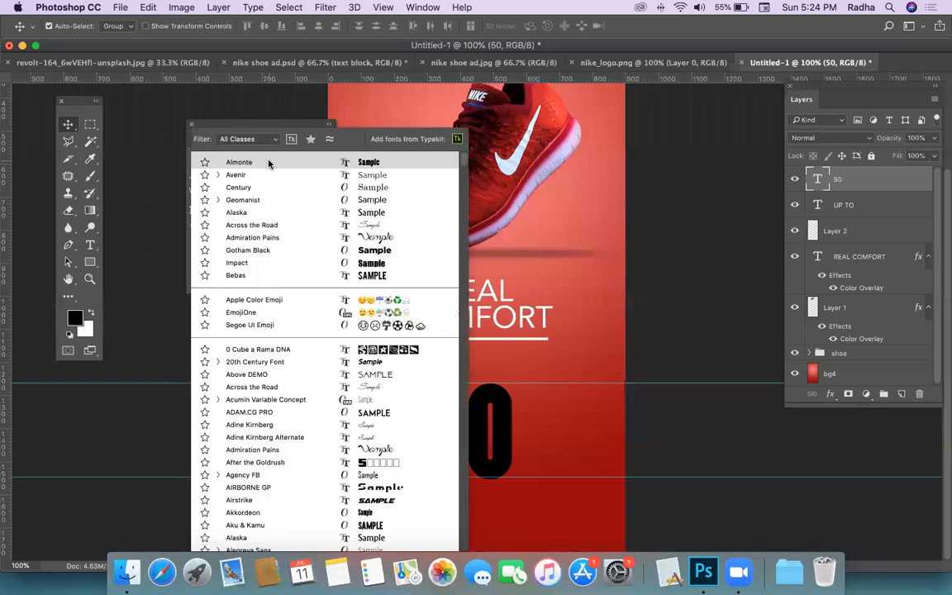
{"action": "left_click", "coordinate": [254, 264]}
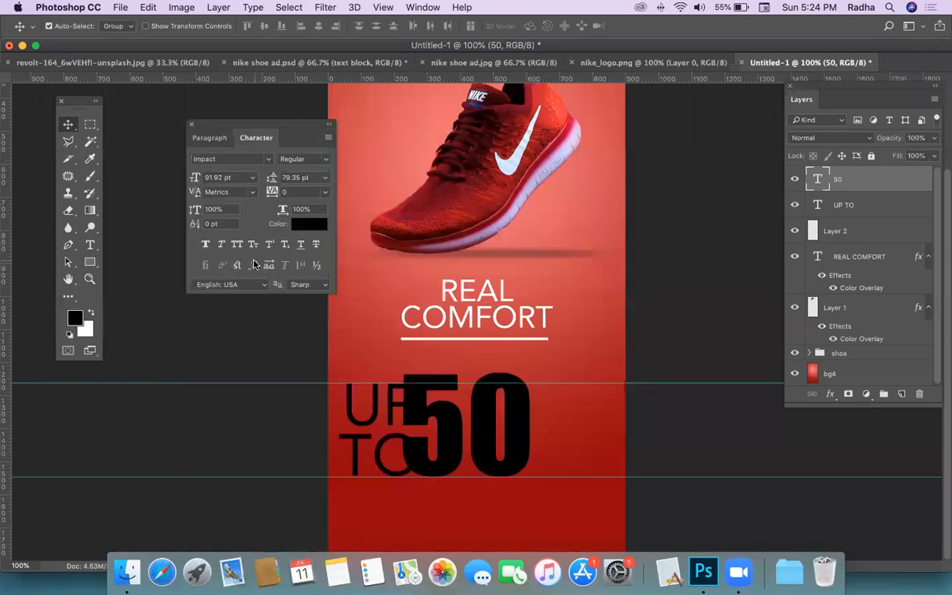
{"action": "left_click_drag", "start_coordinate": [454, 430], "coordinate": [470, 439]}
{"action": "key", "text": "ctrl+t"}
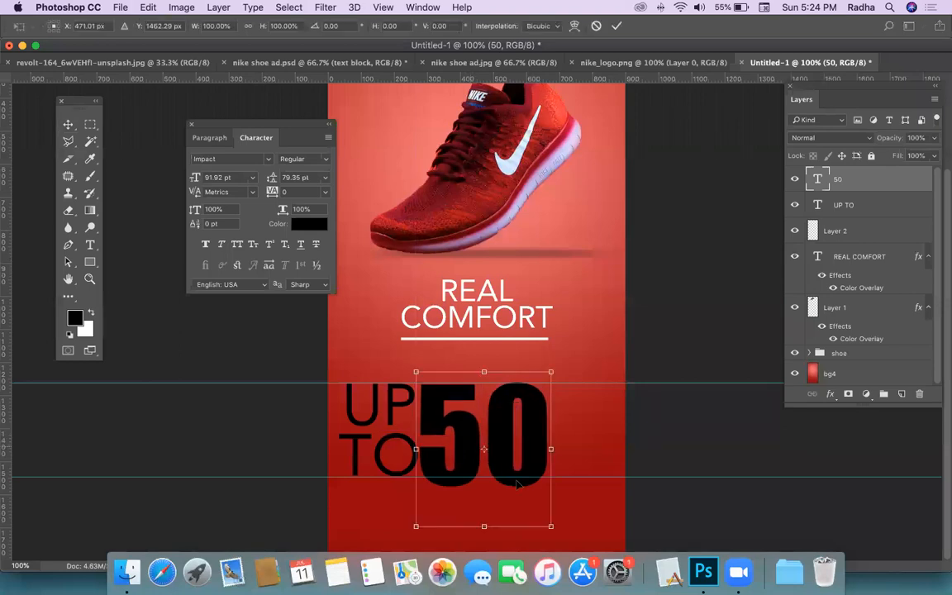
{"action": "left_click_drag", "start_coordinate": [549, 523], "coordinate": [540, 514]}
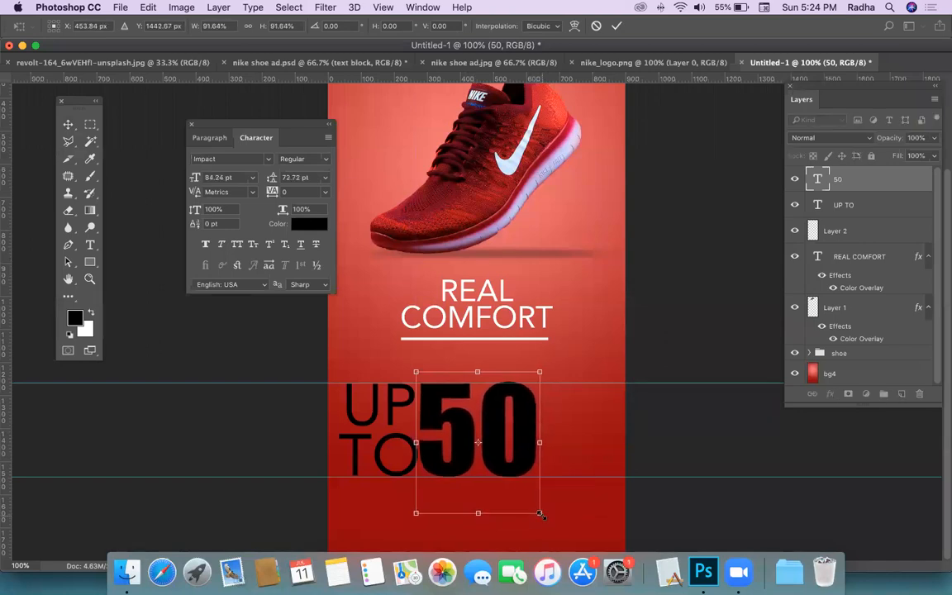
{"action": "key", "text": "Return"}
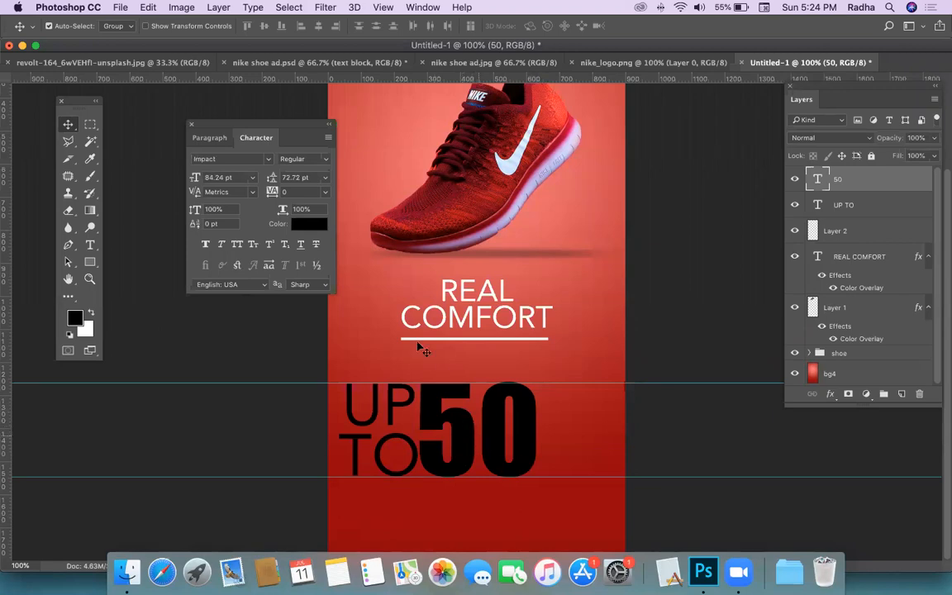
Step: Add a separate % text in Impact at 41.59 pt and place it beside the upper part of the 50
{"action": "left_click", "coordinate": [90, 244]}
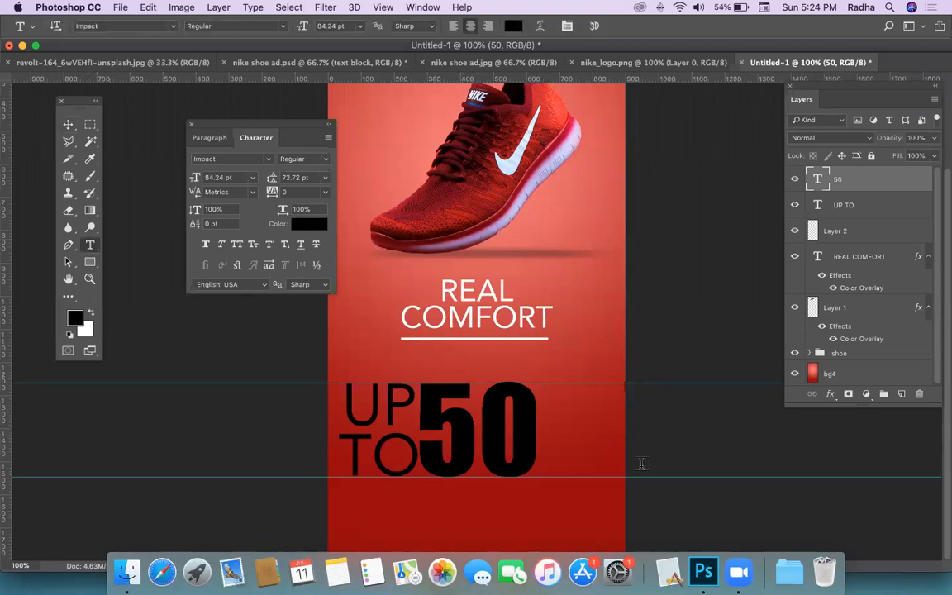
{"action": "left_click", "coordinate": [607, 404]}
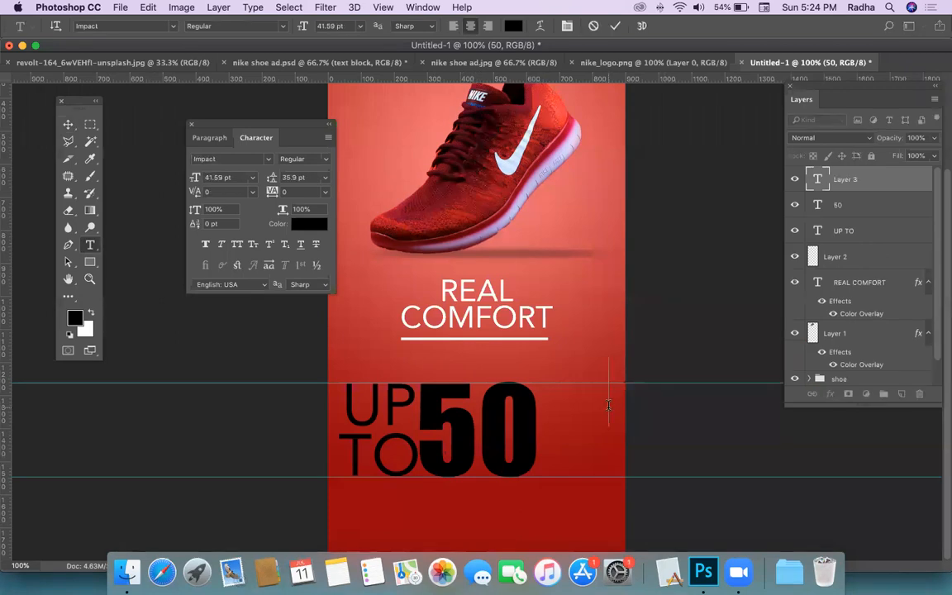
{"action": "type", "text": "%"}
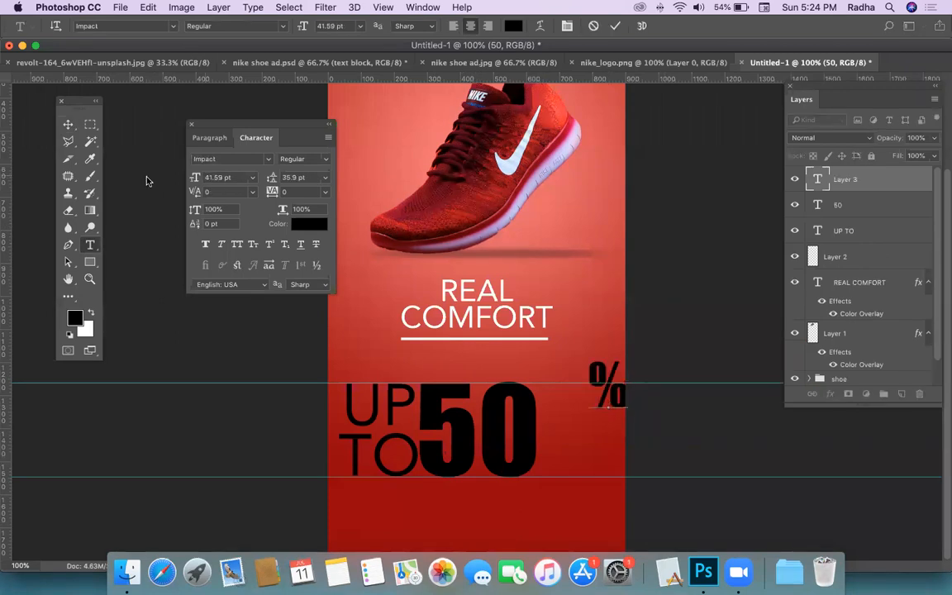
{"action": "left_click", "coordinate": [70, 125]}
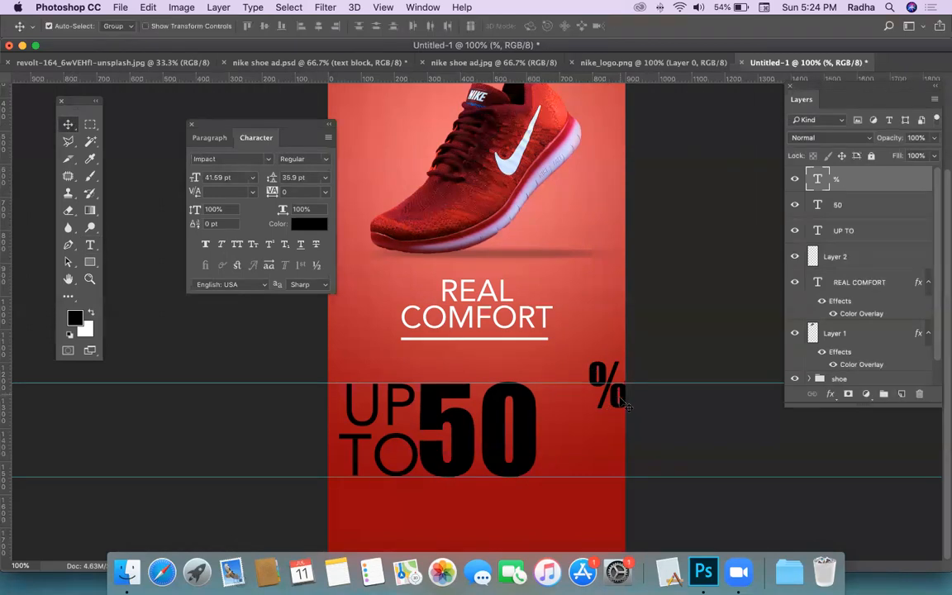
{"action": "left_click_drag", "start_coordinate": [610, 386], "coordinate": [560, 410]}
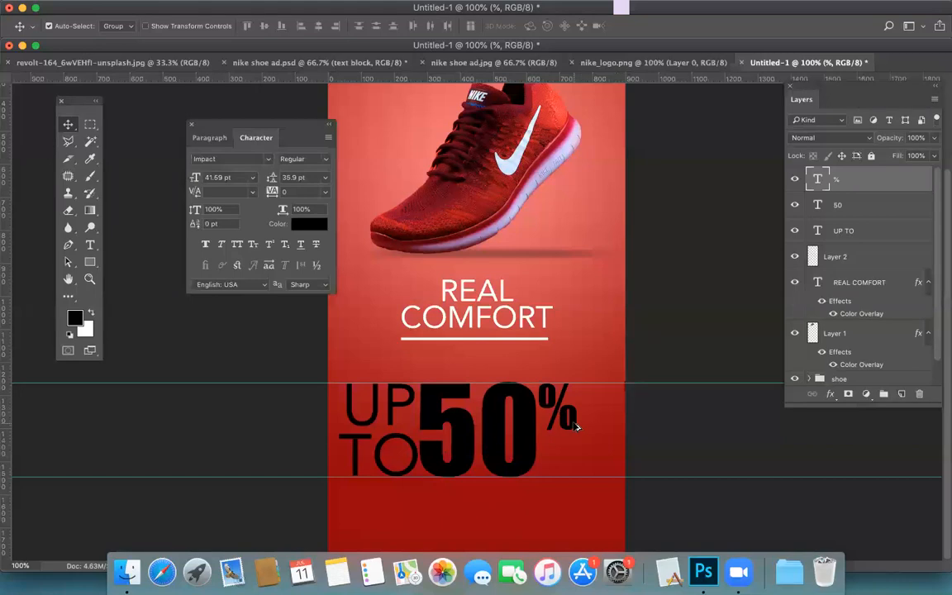
Step: Duplicate the % text, change the copy to read off, and place it below the % beside the 50
{"action": "left_click_drag", "start_coordinate": [577, 421], "coordinate": [607, 347]}
{"action": "left_click", "coordinate": [91, 245]}
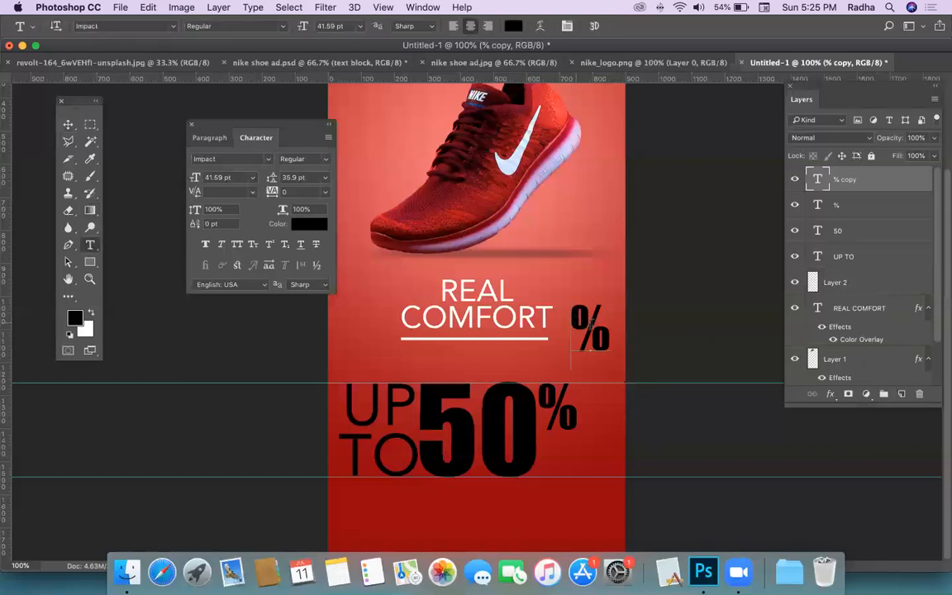
{"action": "left_click_drag", "start_coordinate": [587, 324], "coordinate": [610, 335]}
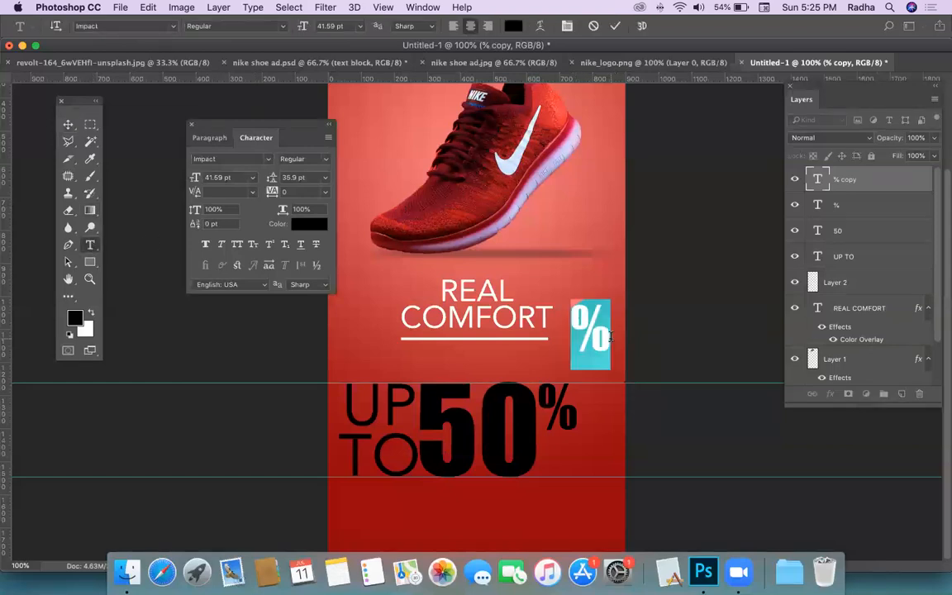
{"action": "type", "text": "off"}
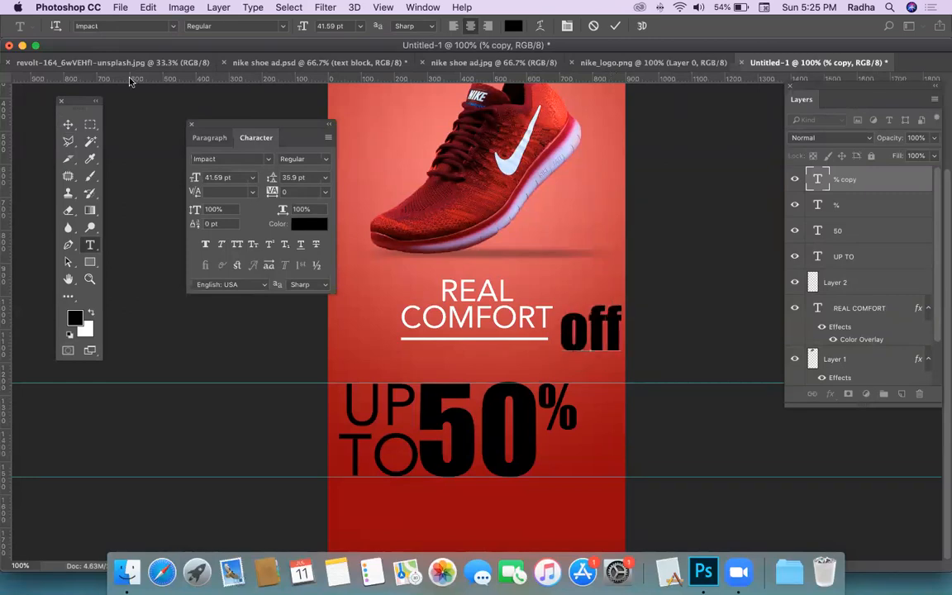
{"action": "left_click", "coordinate": [67, 124]}
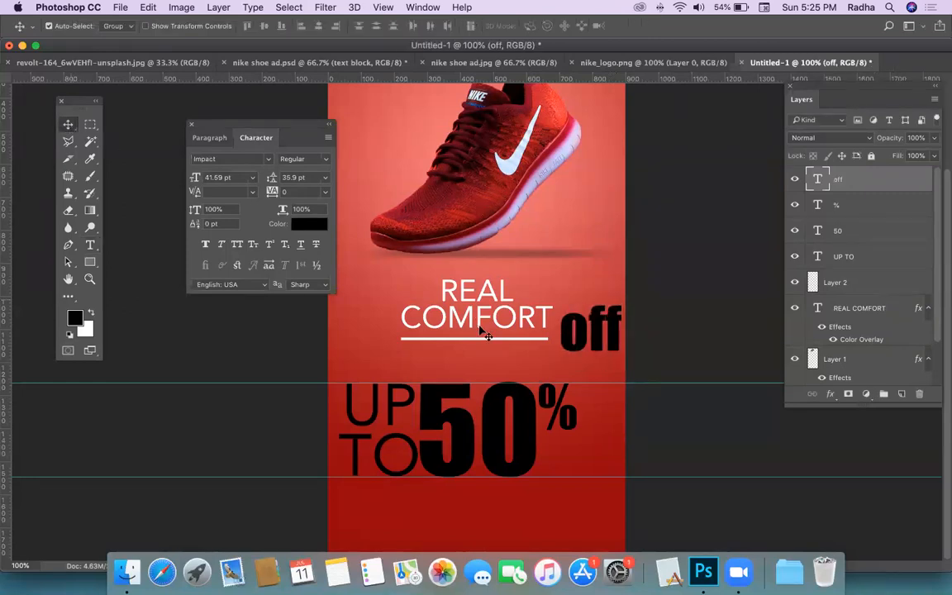
{"action": "left_click_drag", "start_coordinate": [599, 338], "coordinate": [578, 462]}
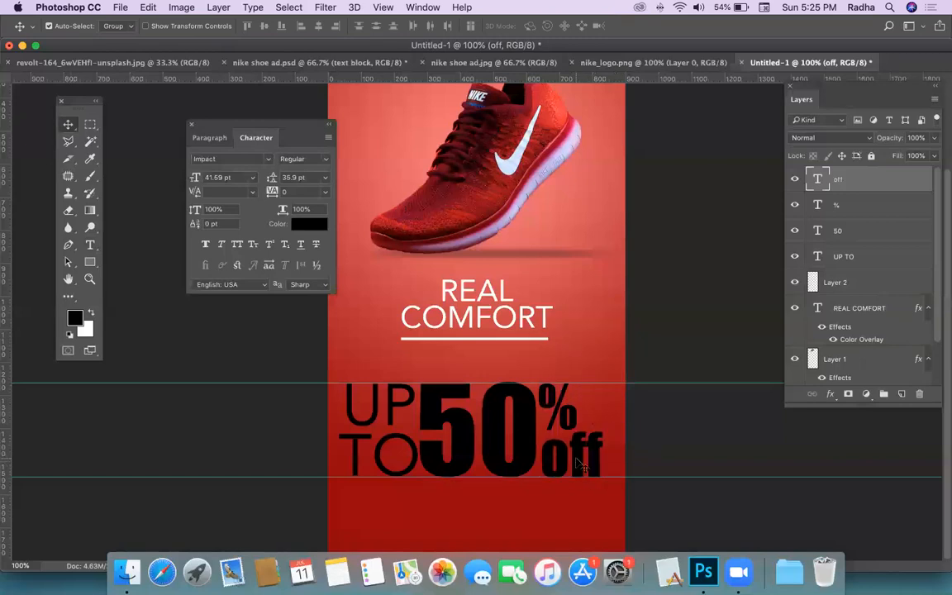
Step: Change the font of the off and % texts to Avenir Roman and adjust the position of the %
{"action": "left_click", "coordinate": [380, 421]}
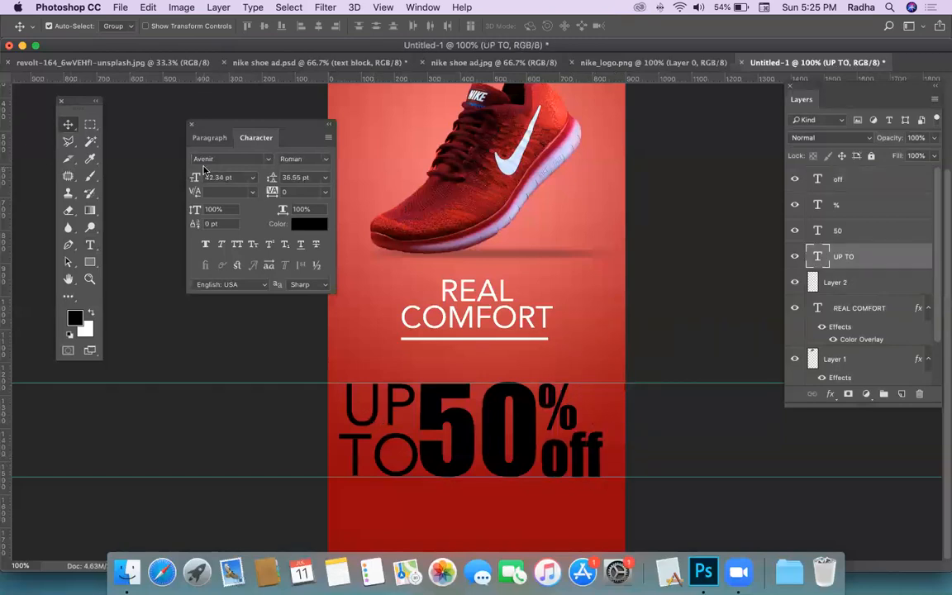
{"action": "left_click", "coordinate": [541, 450]}
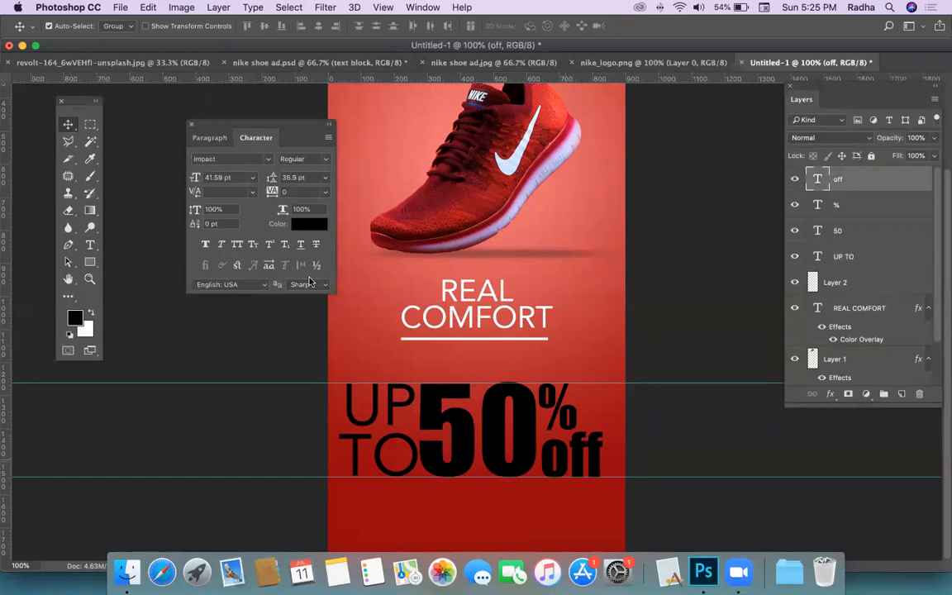
{"action": "left_click", "coordinate": [239, 159]}
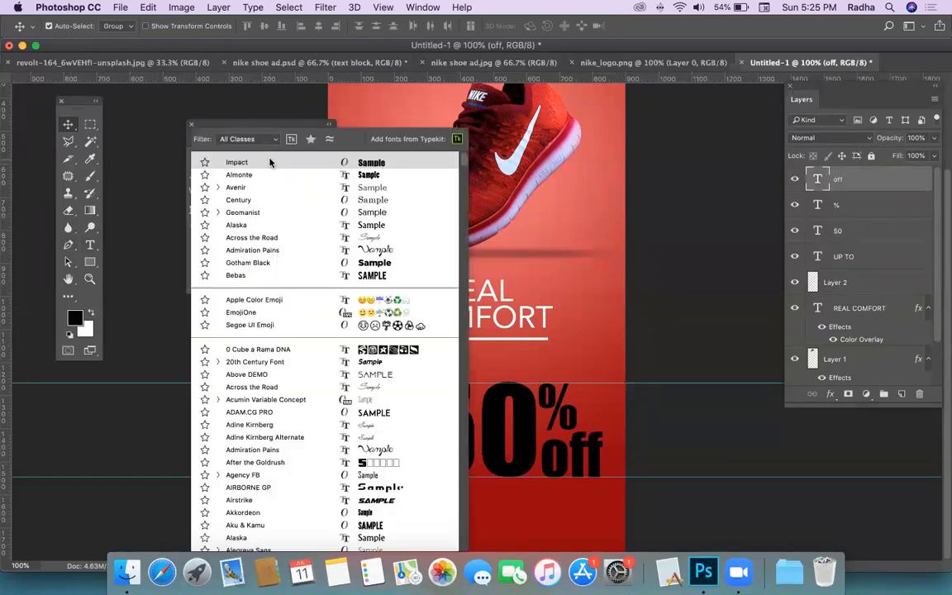
{"action": "left_click", "coordinate": [239, 188]}
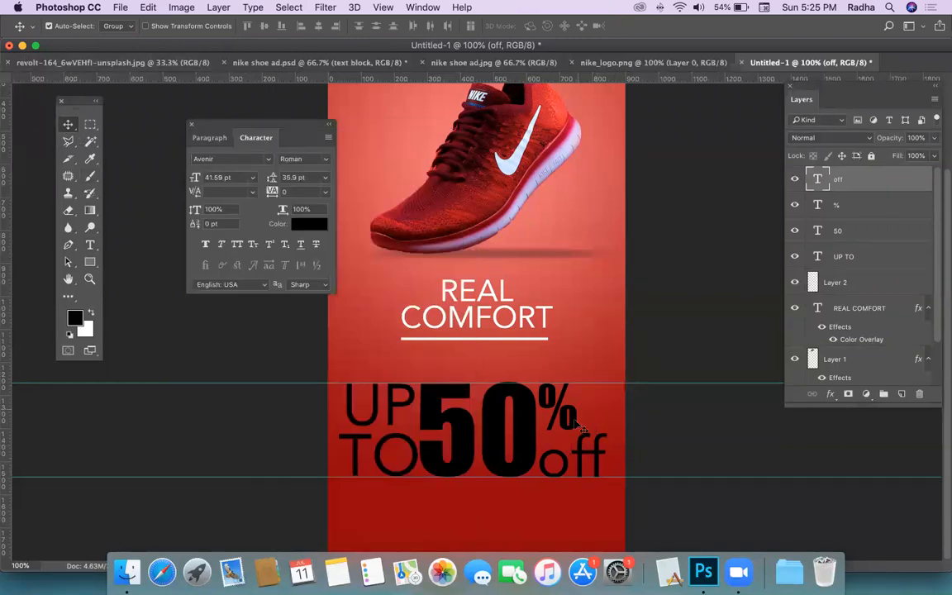
{"action": "left_click", "coordinate": [514, 377]}
{"action": "left_click", "coordinate": [239, 158]}
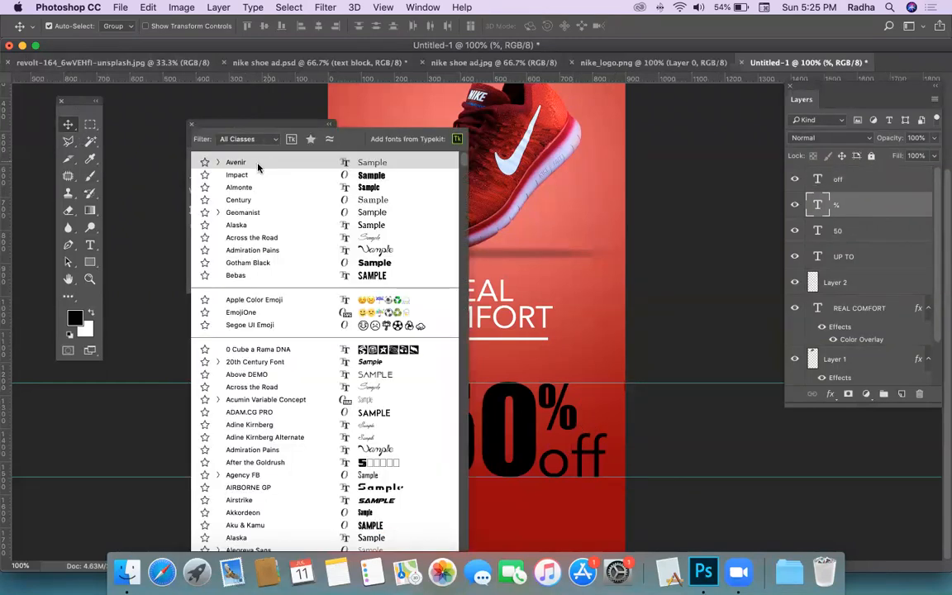
{"action": "left_click", "coordinate": [236, 162]}
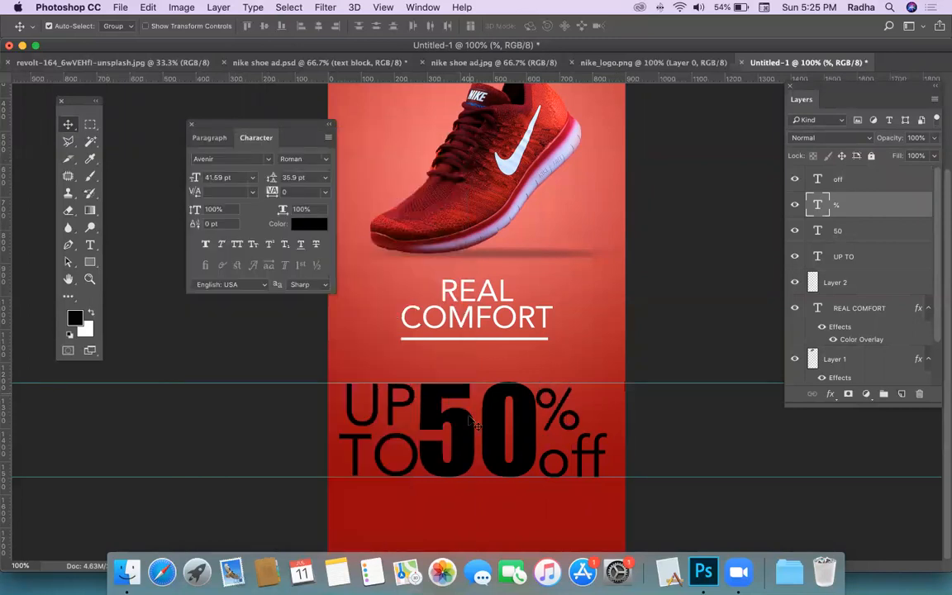
{"action": "left_click_drag", "start_coordinate": [567, 403], "coordinate": [565, 395]}
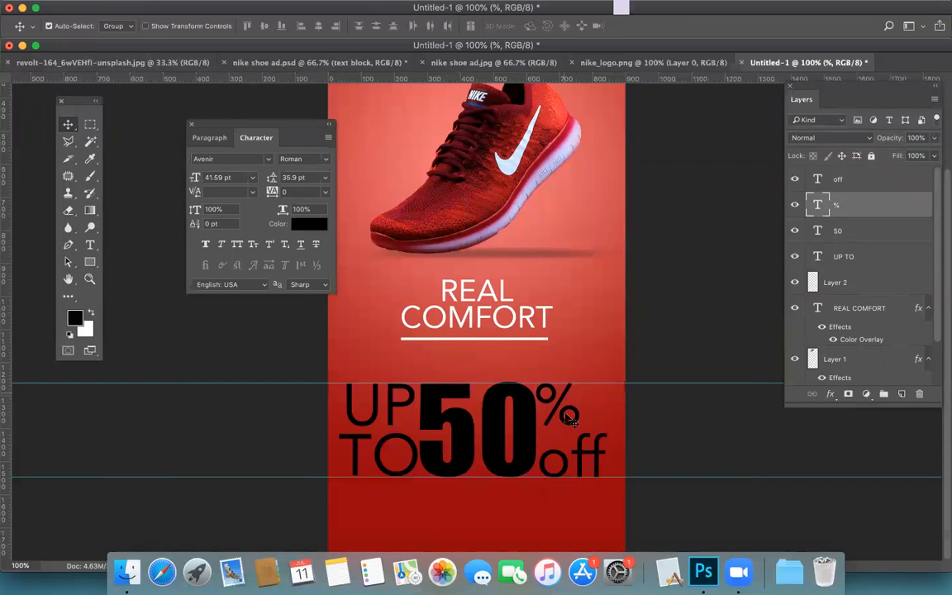
Step: Shift the off text slightly and enlarge it to 43.76 pt
{"action": "left_click", "coordinate": [570, 473]}
{"action": "left_click_drag", "start_coordinate": [570, 473], "coordinate": [567, 469]}
{"action": "key", "text": "cmd+t"}
{"action": "left_click_drag", "start_coordinate": [602, 421], "coordinate": [606, 421]}
{"action": "key", "text": "Return"}
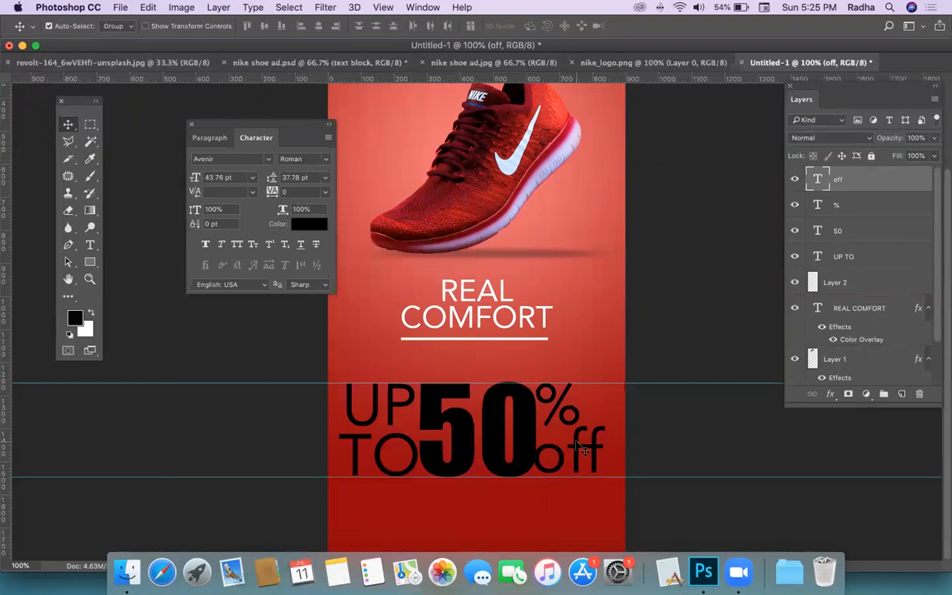
Step: Nudge the off text until it sits on the lower guide close beside the 50
{"action": "key", "text": "Right"}
{"action": "key", "text": "Right"}
{"action": "key", "text": "Right"}
{"action": "key", "text": "Right"}
{"action": "key", "text": "Right"}
{"action": "key", "text": "Right"}
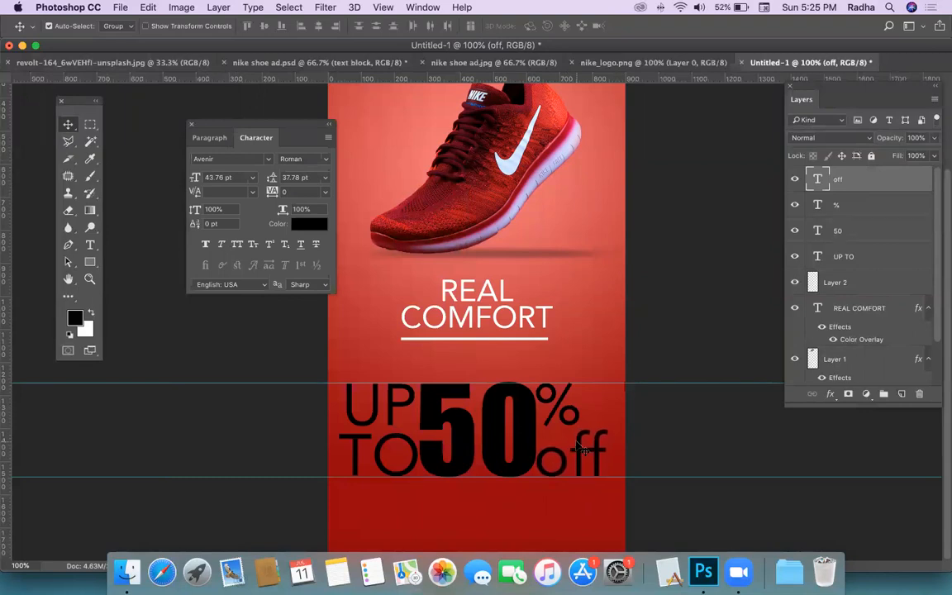
{"action": "key", "text": "Left"}
{"action": "key", "text": "Left"}
{"action": "key", "text": "Left"}
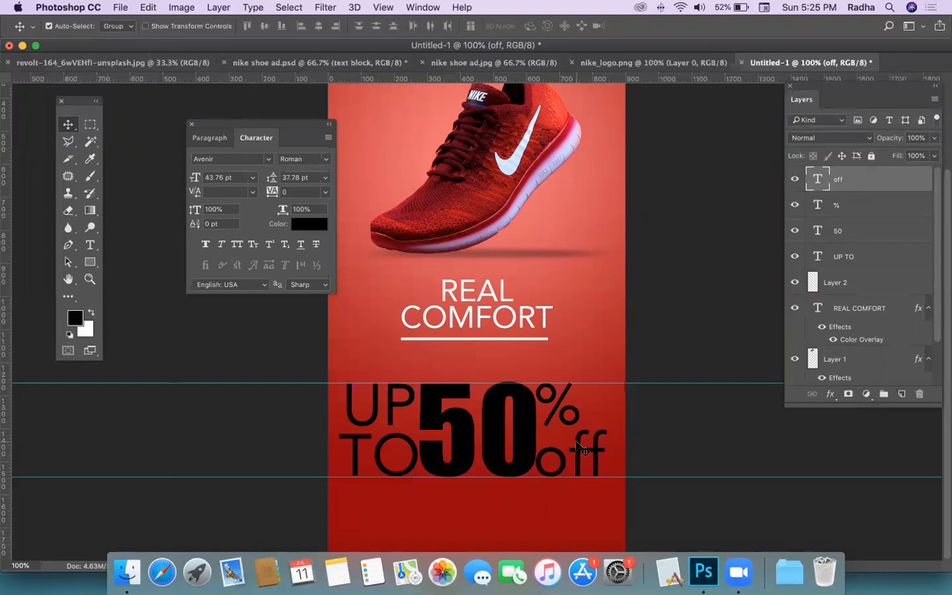
Step: Enlarge the % text beside the 50 to 44.03 pt with Free Transform
{"action": "left_click", "coordinate": [579, 418]}
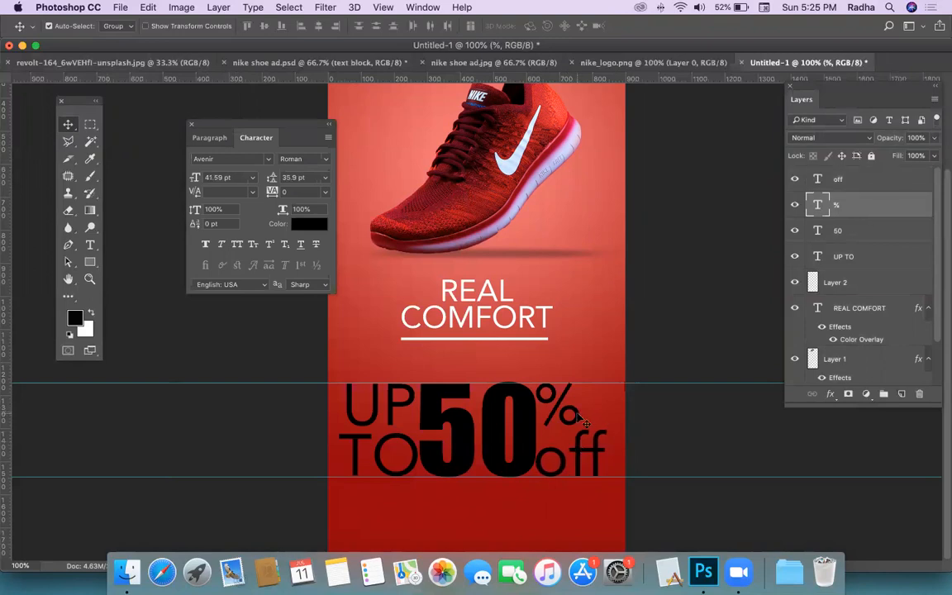
{"action": "key", "text": "super+t"}
{"action": "left_click_drag", "start_coordinate": [583, 450], "coordinate": [585, 454]}
{"action": "key", "text": "Return"}
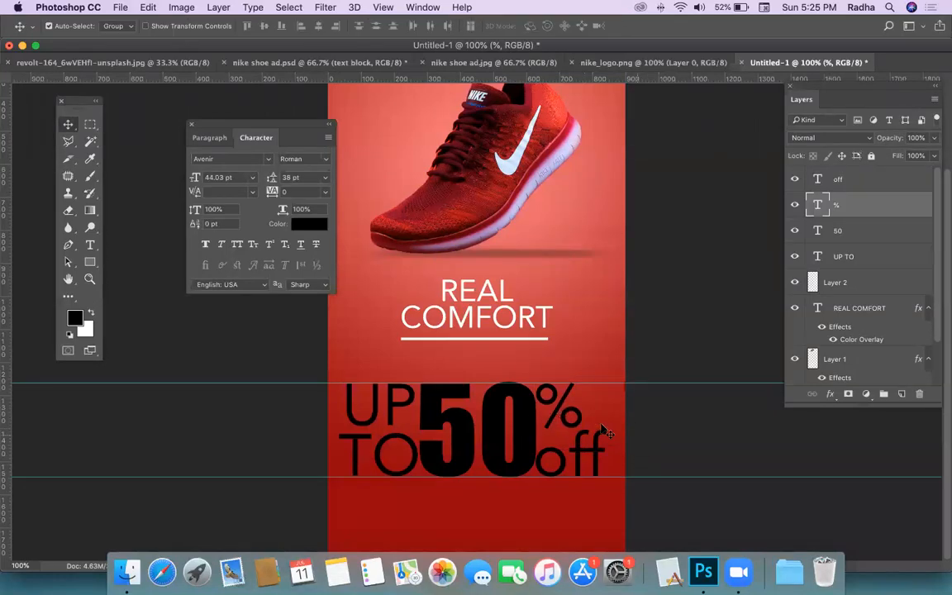
Step: Hide the guides on the banner canvas
{"action": "left_click", "coordinate": [377, 8]}
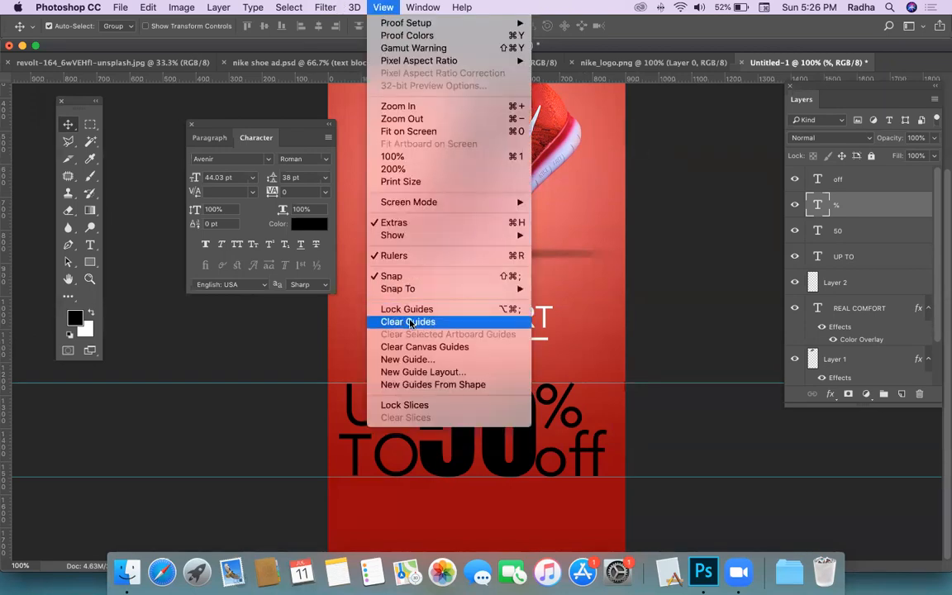
{"action": "mouse_move", "coordinate": [423, 238]}
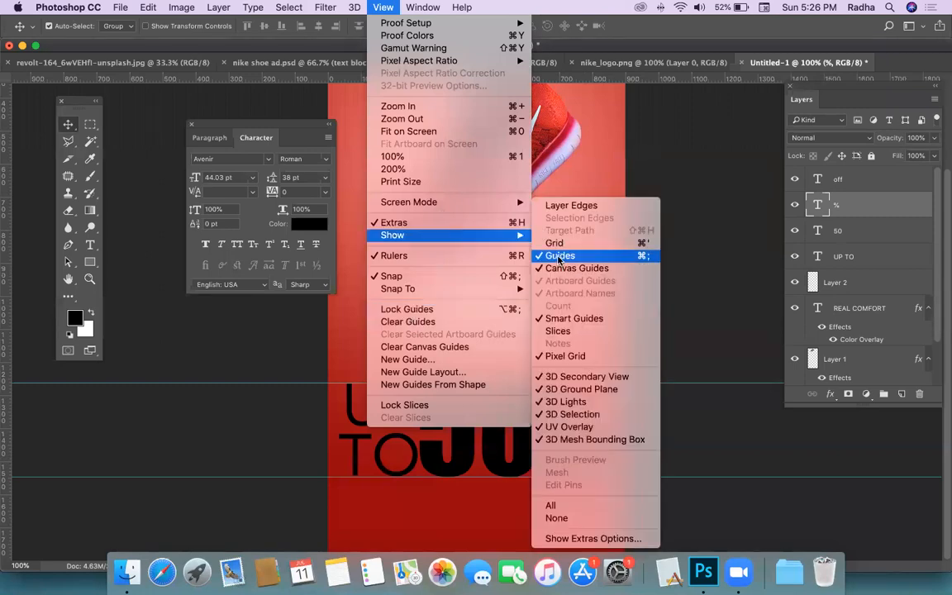
{"action": "left_click", "coordinate": [559, 258]}
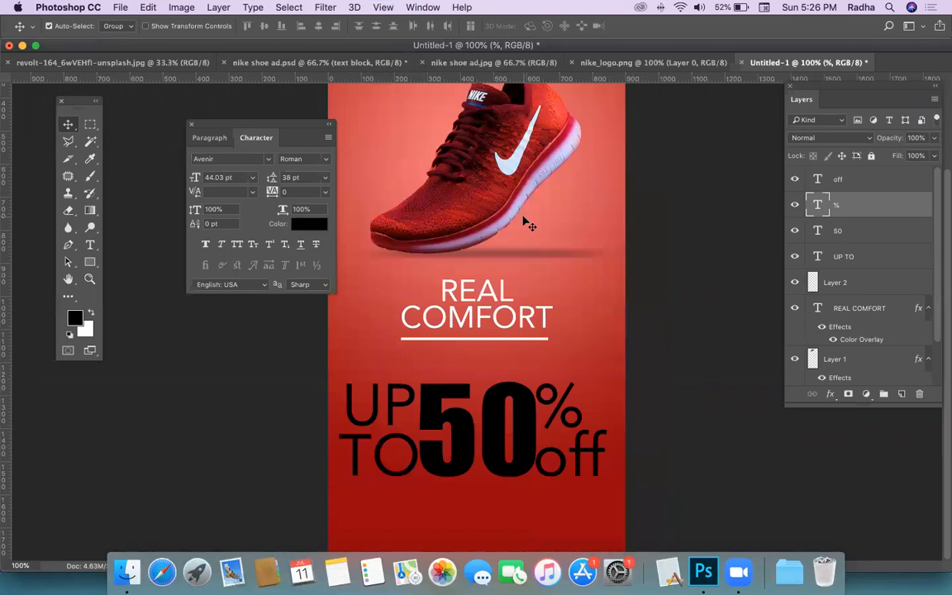
Step: Group the off, %, 50 and UP TO text layers and name the group 50% text
{"action": "left_click", "coordinate": [853, 181]}
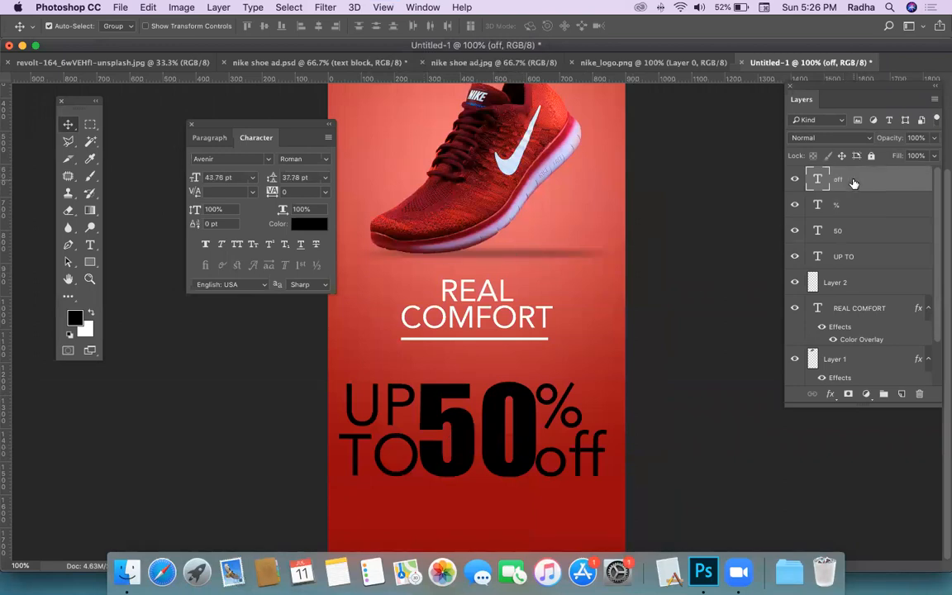
{"action": "left_click", "coordinate": [847, 204], "text": "shift"}
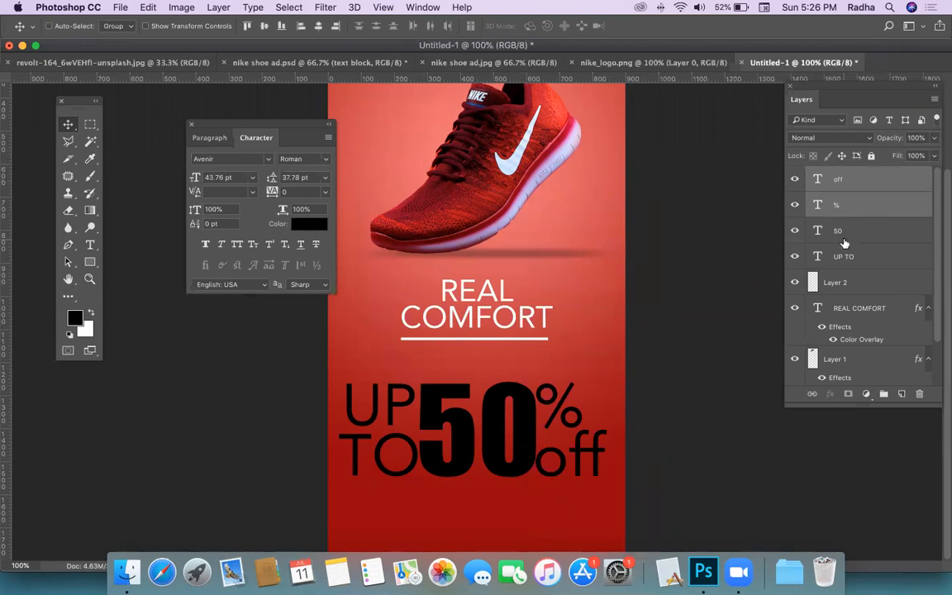
{"action": "left_click", "coordinate": [841, 234], "text": "shift"}
{"action": "left_click", "coordinate": [842, 257], "text": "shift"}
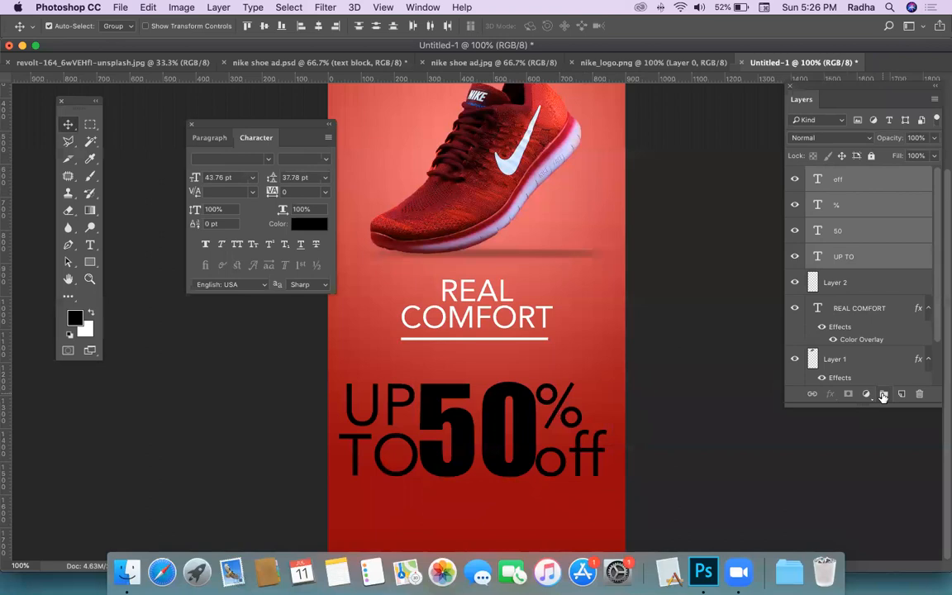
{"action": "left_click", "coordinate": [884, 395]}
{"action": "double_click", "coordinate": [838, 174]}
{"action": "type", "text": "50"}
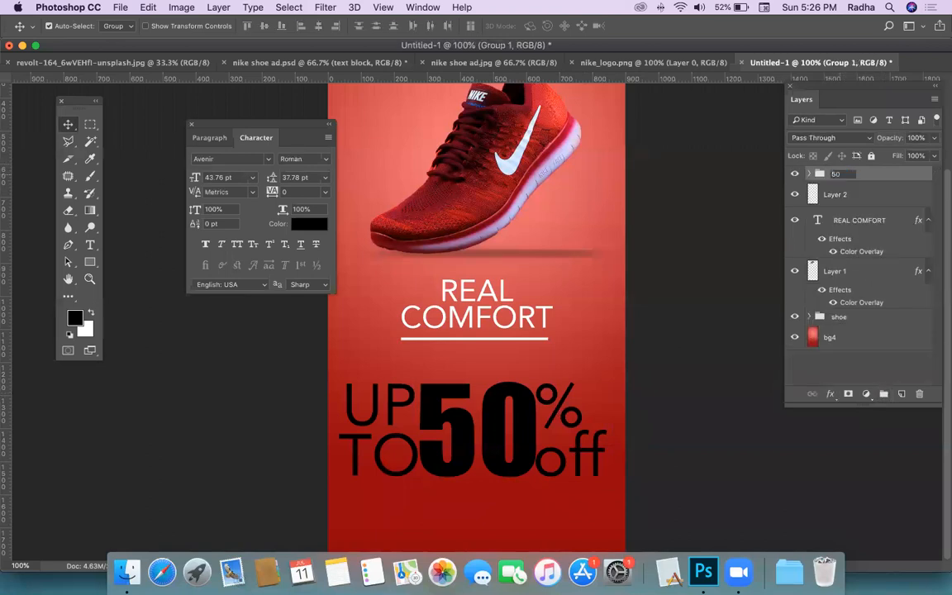
{"action": "type", "text": "% text"}
{"action": "left_click", "coordinate": [831, 368]}
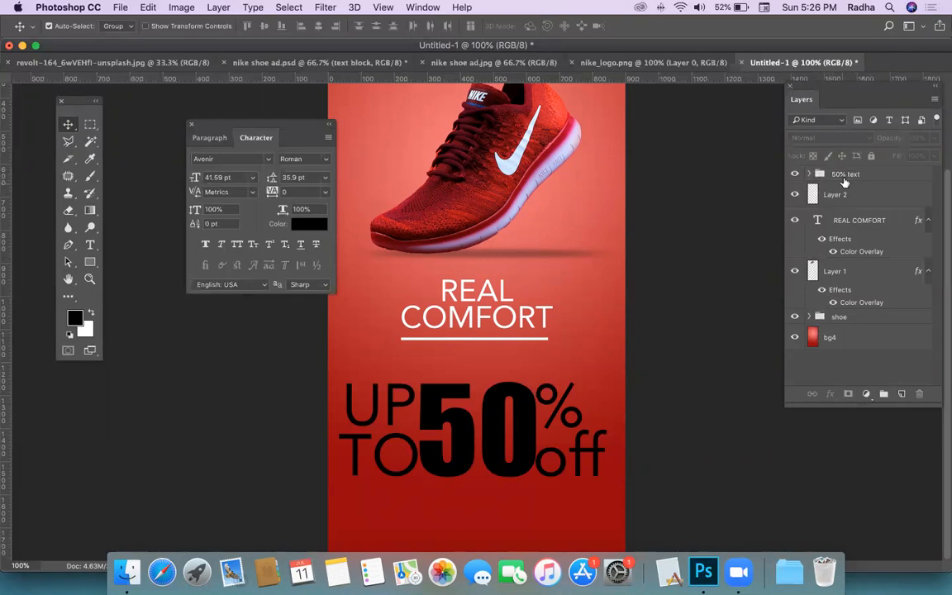
Step: Scale down the 50% text group and move it up beneath the divider line, centred on the banner
{"action": "left_click_drag", "start_coordinate": [537, 411], "coordinate": [535, 380]}
{"action": "key", "text": "super+z"}
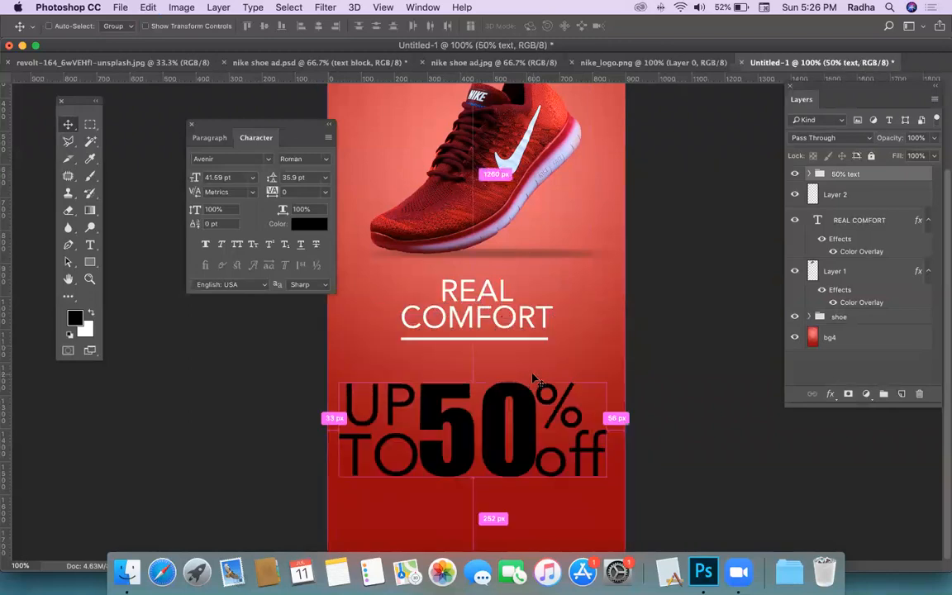
{"action": "key", "text": "super+t"}
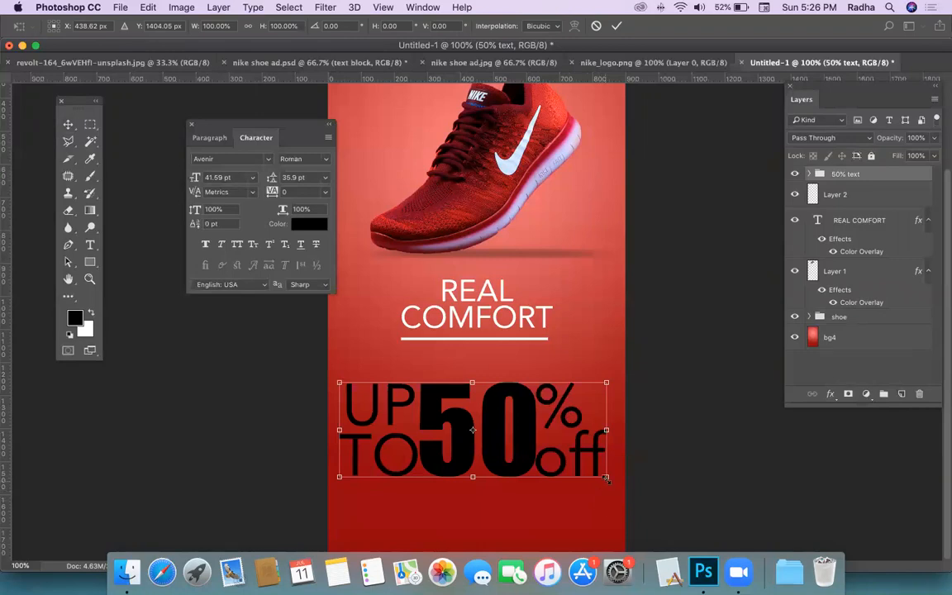
{"action": "left_click_drag", "start_coordinate": [606, 476], "coordinate": [560, 460]}
{"action": "left_click_drag", "start_coordinate": [506, 437], "coordinate": [507, 398]}
{"action": "key", "text": "Return"}
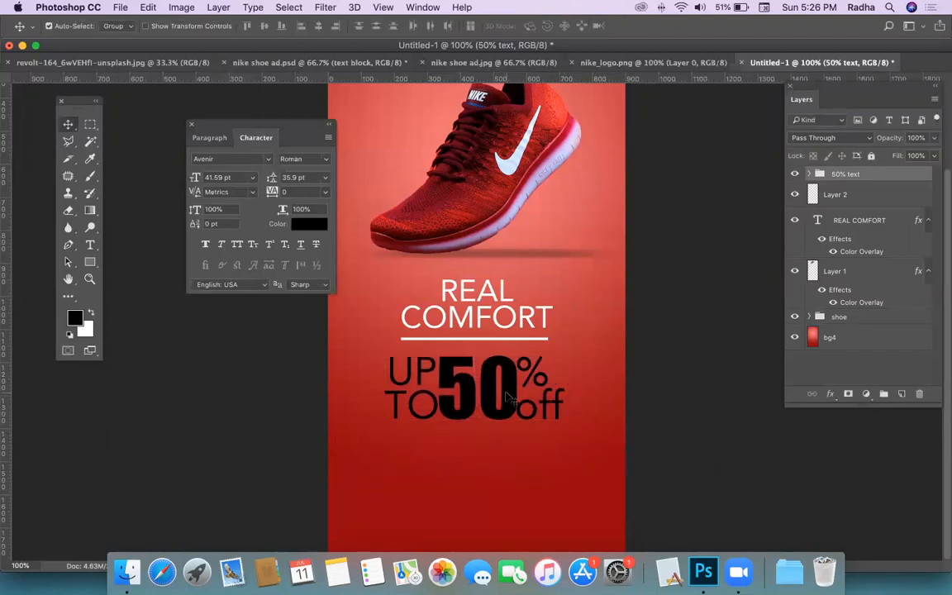
Step: Nudge the white divider line slightly down, away from the REAL COMFORT text
{"action": "left_click", "coordinate": [485, 340]}
{"action": "key", "text": "Down"}
{"action": "key", "text": "Down"}
{"action": "key", "text": "Down"}
{"action": "key", "text": "Down"}
{"action": "key", "text": "Down"}
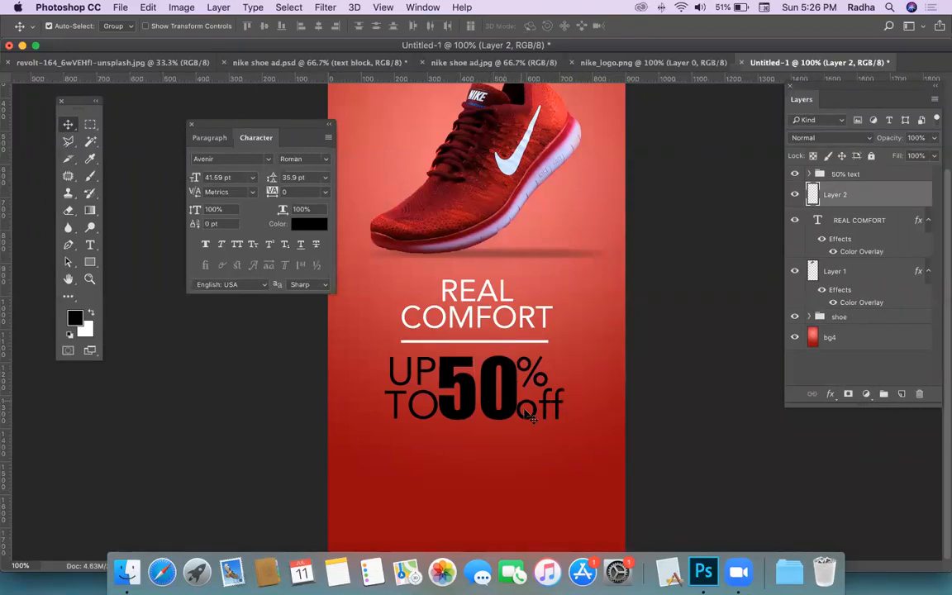
Step: Scale the 50% text group up to about 132% with Free Transform
{"action": "left_click", "coordinate": [511, 403]}
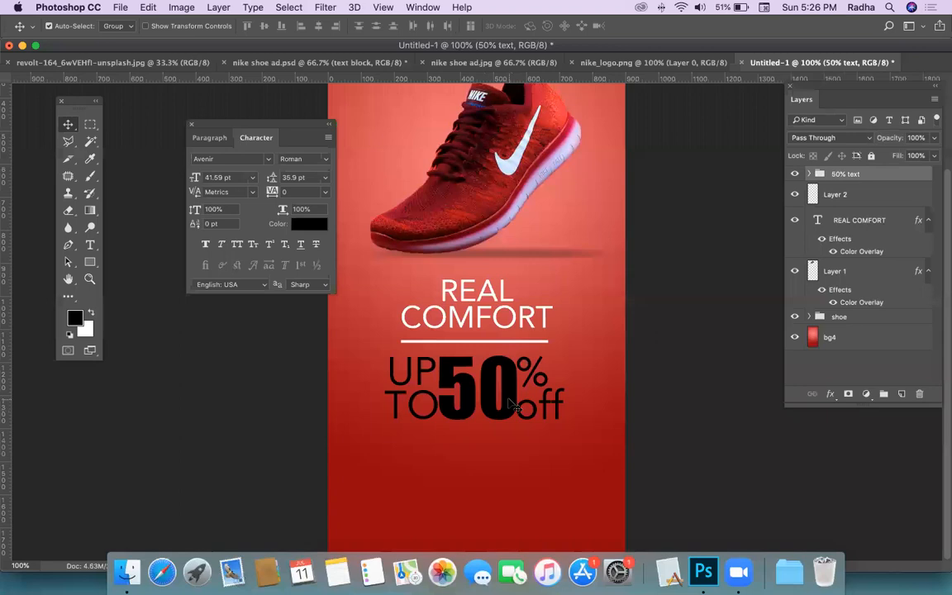
{"action": "key", "text": "super+t"}
{"action": "left_click_drag", "start_coordinate": [561, 421], "coordinate": [593, 428]}
{"action": "key", "text": "Return"}
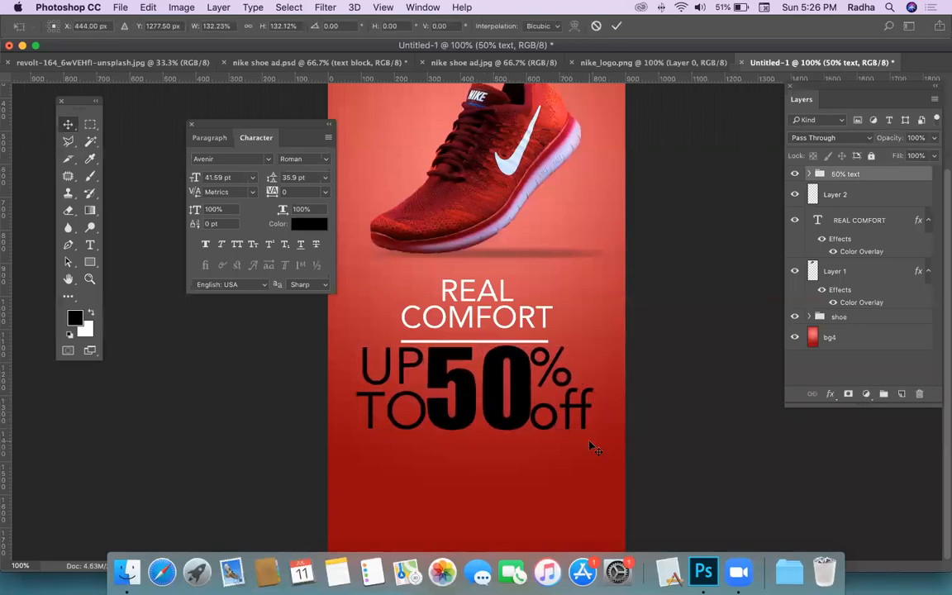
Step: Nudge the 50% text group down until a small, clear gap separates it from the divider line
{"action": "key", "text": "Down"}
{"action": "key", "text": "Down"}
{"action": "key", "text": "Down"}
{"action": "key", "text": "Down"}
{"action": "key", "text": "Down"}
{"action": "key", "text": "Down"}
{"action": "key", "text": "Down"}
{"action": "key", "text": "Down"}
{"action": "key", "text": "Down"}
{"action": "key", "text": "Down"}
{"action": "key", "text": "Down"}
{"action": "key", "text": "Down"}
{"action": "key", "text": "Down"}
{"action": "key", "text": "Down"}
{"action": "key", "text": "Down"}
{"action": "key", "text": "Down"}
{"action": "key", "text": "Down"}
{"action": "key", "text": "Down"}
{"action": "key", "text": "Down"}
{"action": "key", "text": "Down"}
{"action": "key", "text": "Down"}
{"action": "key", "text": "Down"}
{"action": "key", "text": "Down"}
{"action": "key", "text": "Down"}
{"action": "key", "text": "Down"}
{"action": "key", "text": "Down"}
{"action": "key", "text": "Down"}
{"action": "key", "text": "Up"}
{"action": "key", "text": "Up"}
{"action": "key", "text": "Up"}
{"action": "key", "text": "Up"}
{"action": "key", "text": "Up"}
{"action": "key", "text": "Up"}
{"action": "key", "text": "Up"}
{"action": "key", "text": "Up"}
{"action": "key", "text": "Up"}
{"action": "key", "text": "Up"}
{"action": "key", "text": "Up"}
{"action": "key", "text": "Up"}
{"action": "key", "text": "Up"}
{"action": "key", "text": "Up"}
{"action": "key", "text": "Up"}
{"action": "key", "text": "Up"}
{"action": "key", "text": "Up"}
{"action": "key", "text": "Up"}
{"action": "key", "text": "Up"}
{"action": "key", "text": "Up"}
{"action": "key", "text": "Up"}
{"action": "key", "text": "Up"}
{"action": "key", "text": "Up"}
{"action": "key", "text": "Up"}
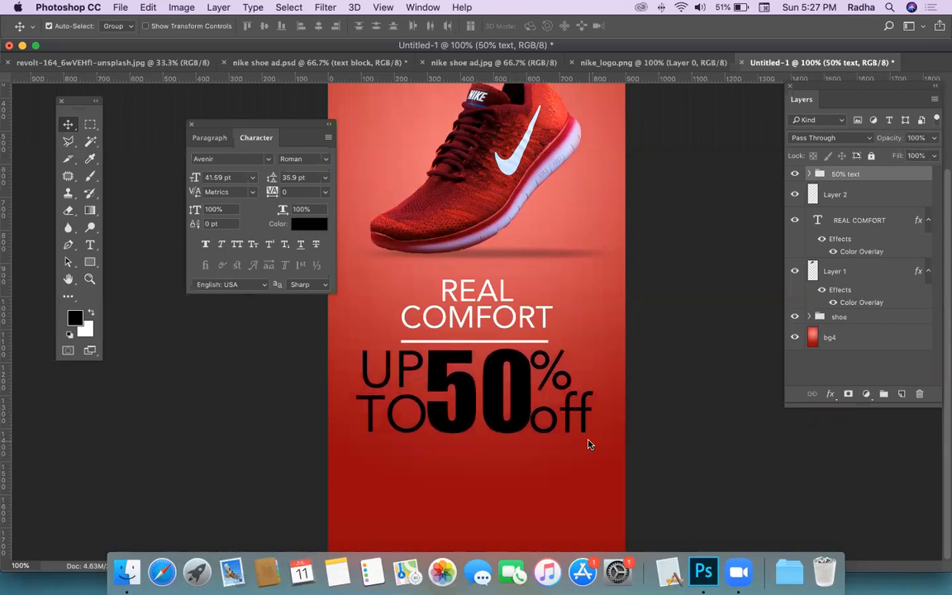
{"action": "key", "text": "Down"}
{"action": "key", "text": "Down"}
{"action": "key", "text": "Down"}
{"action": "key", "text": "Down"}
{"action": "key", "text": "Down"}
{"action": "key", "text": "Down"}
{"action": "key", "text": "Down"}
{"action": "key", "text": "Down"}
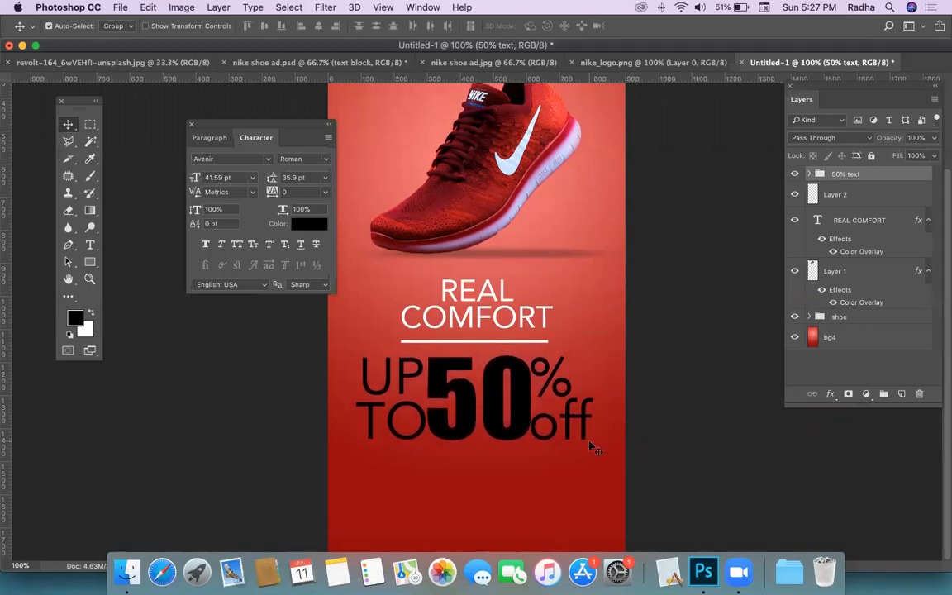
{"action": "key", "text": "super+minus"}
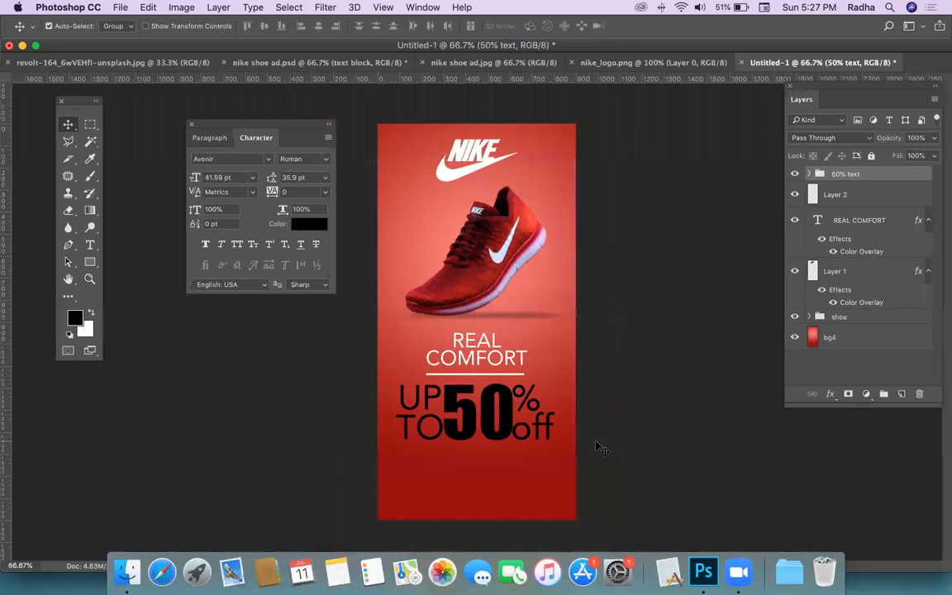
{"action": "double_click", "coordinate": [925, 175]}
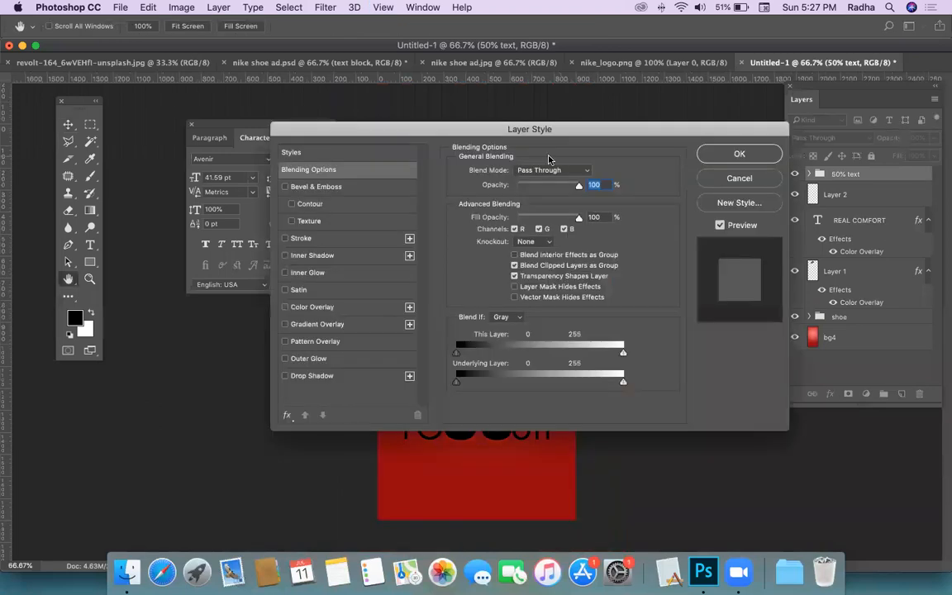
{"action": "left_click_drag", "start_coordinate": [418, 124], "coordinate": [707, 64]}
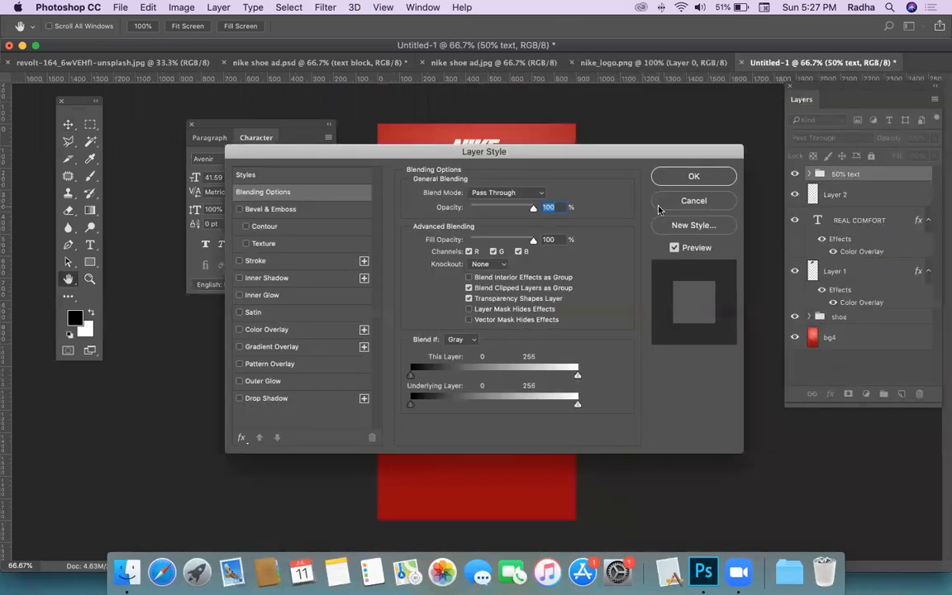
{"action": "left_click", "coordinate": [692, 176]}
{"action": "left_click", "coordinate": [811, 174]}
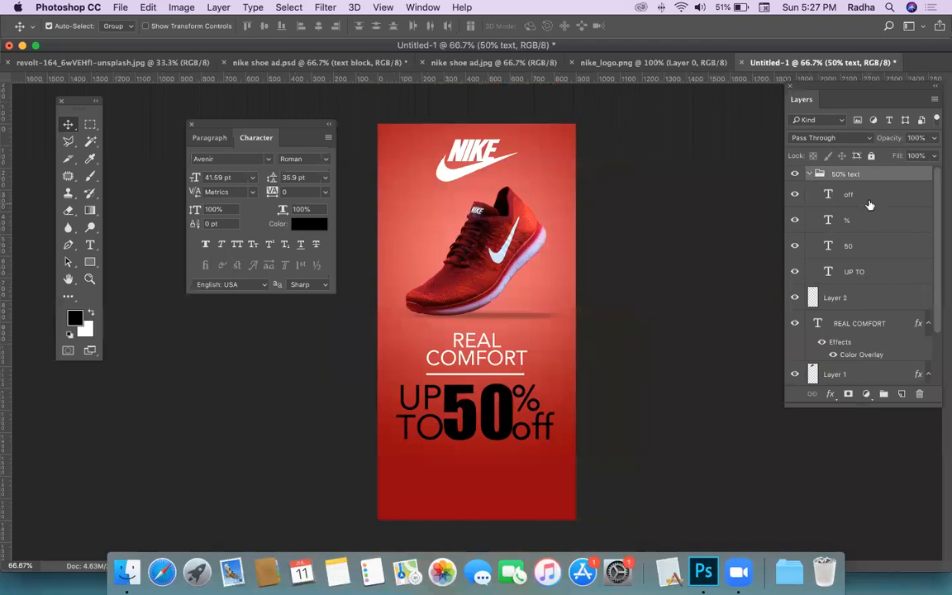
{"action": "left_click", "coordinate": [811, 174]}
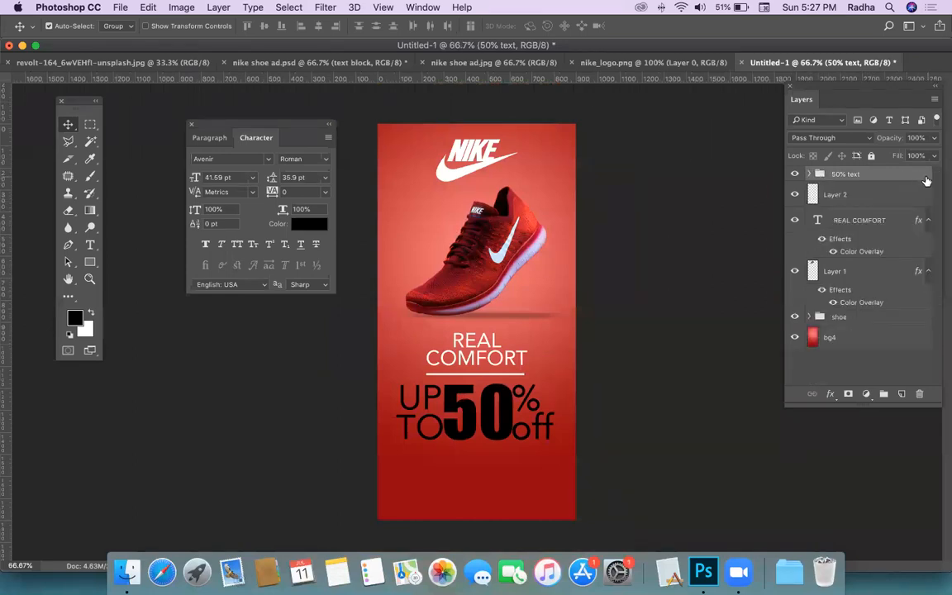
Step: Apply a white Color Overlay at 100% opacity to the 50% text group
{"action": "double_click", "coordinate": [922, 178]}
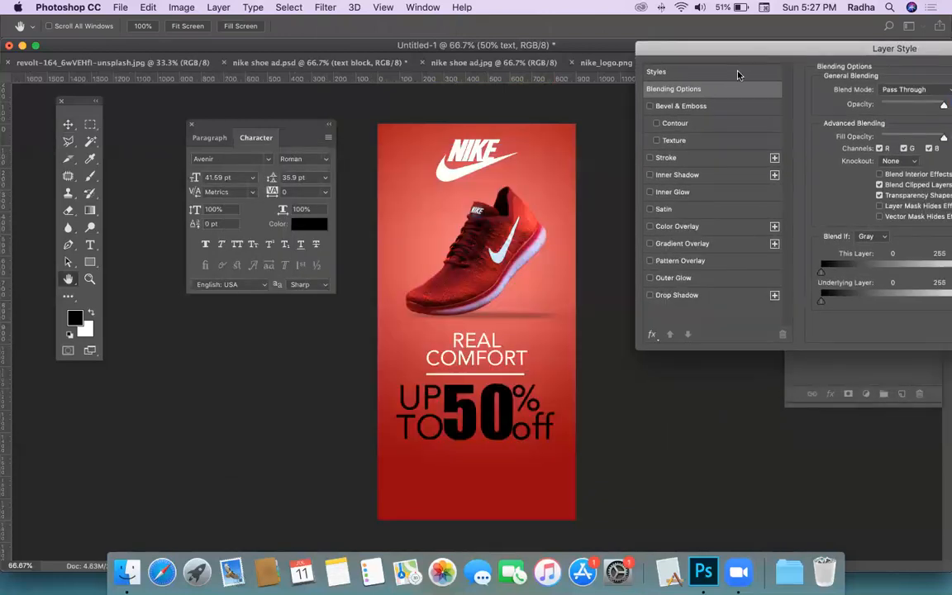
{"action": "left_click", "coordinate": [724, 226]}
{"action": "left_click_drag", "start_coordinate": [789, 51], "coordinate": [610, 51]}
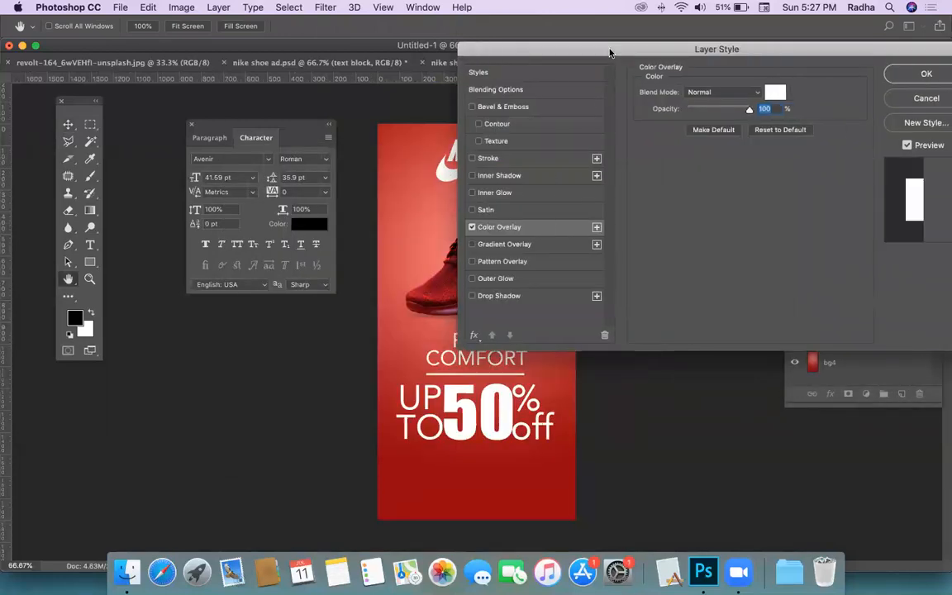
{"action": "left_click", "coordinate": [917, 73]}
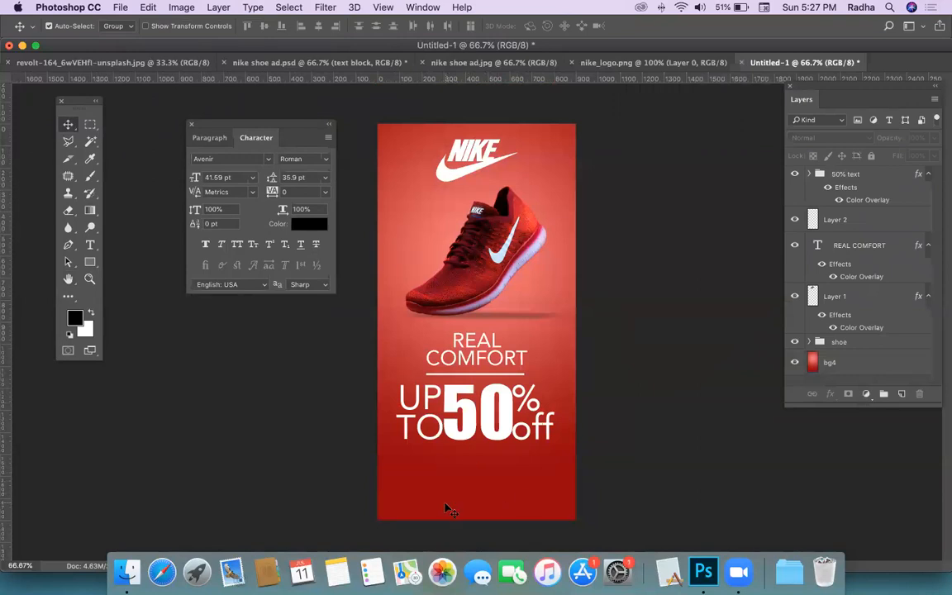
Step: Examine the SHOP NOW button in the reference nike shoe ad.psd, returning to the untitled banner document
{"action": "left_click", "coordinate": [304, 63]}
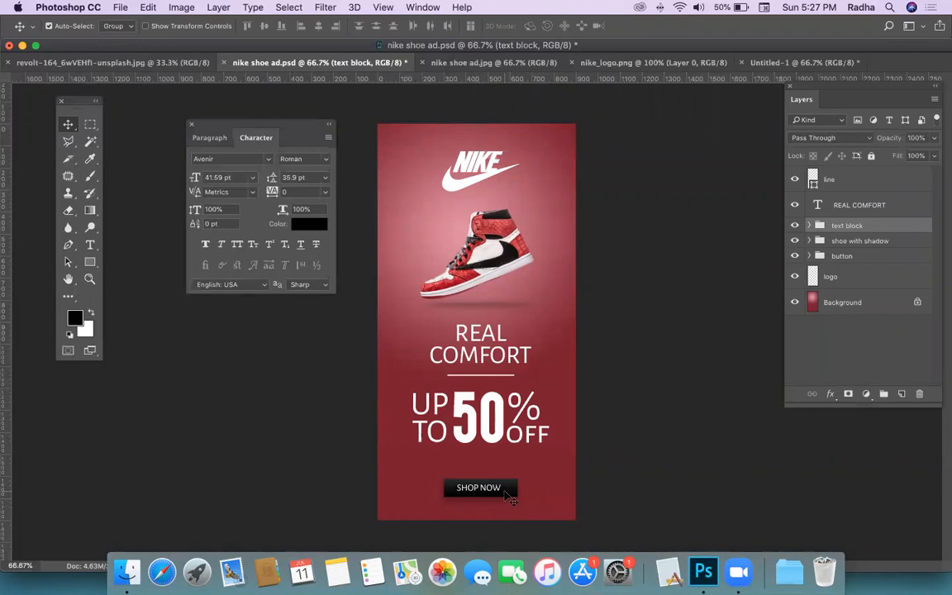
{"action": "left_click", "coordinate": [779, 59]}
{"action": "left_click", "coordinate": [666, 62]}
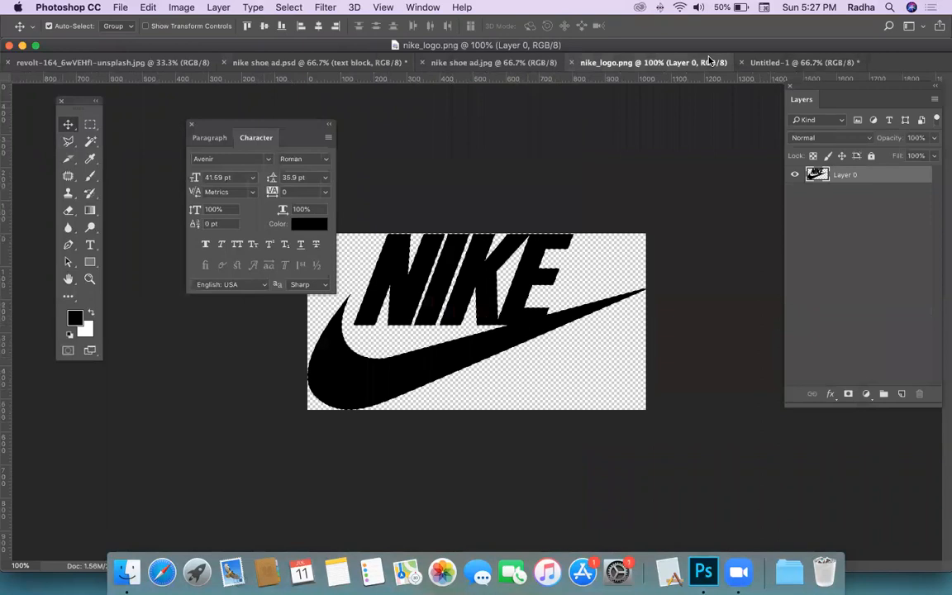
{"action": "left_click", "coordinate": [266, 63]}
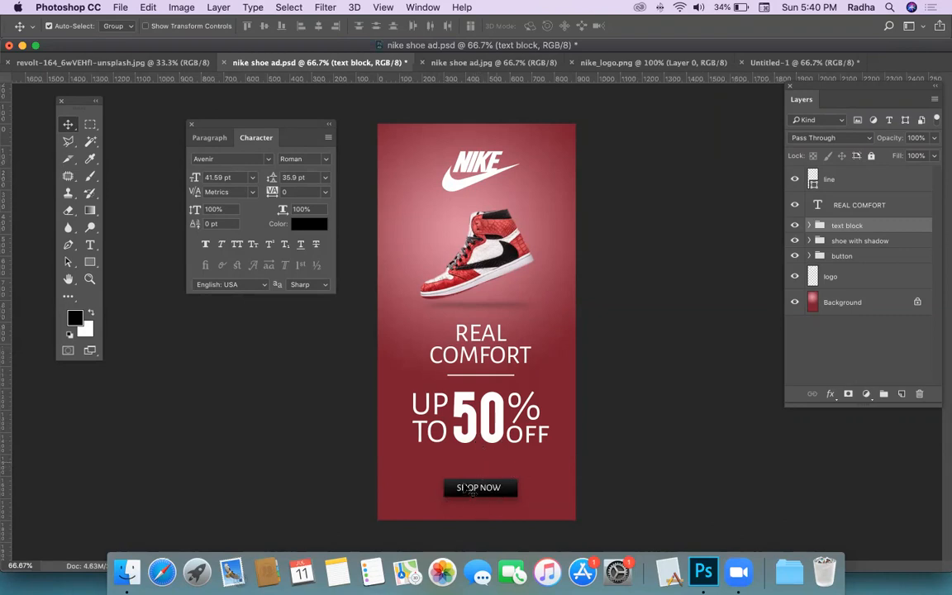
{"action": "left_click", "coordinate": [757, 64]}
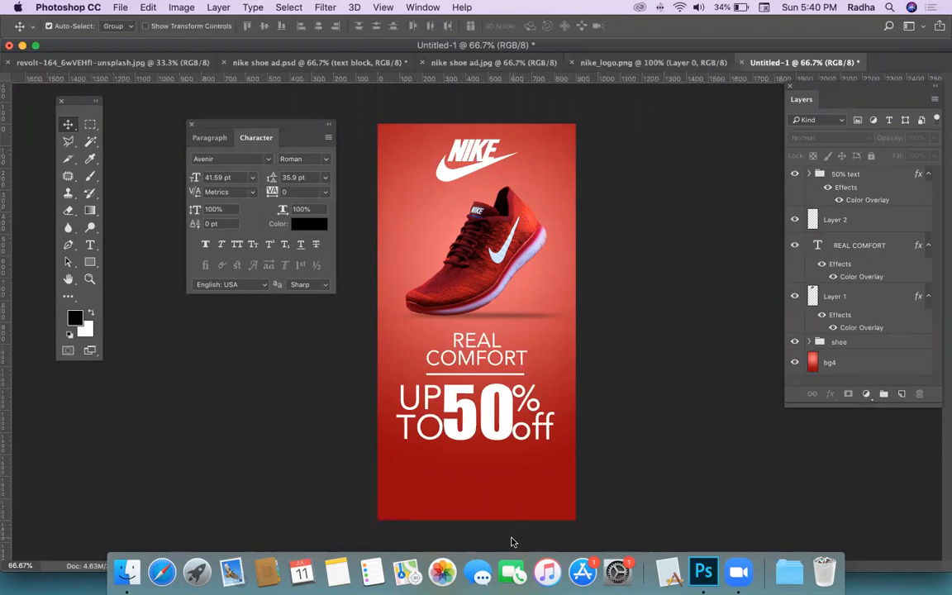
Step: On a new layer above the 50% text group, make a wide rectangular button shape below the offer text, filled with black
{"action": "left_click", "coordinate": [876, 175]}
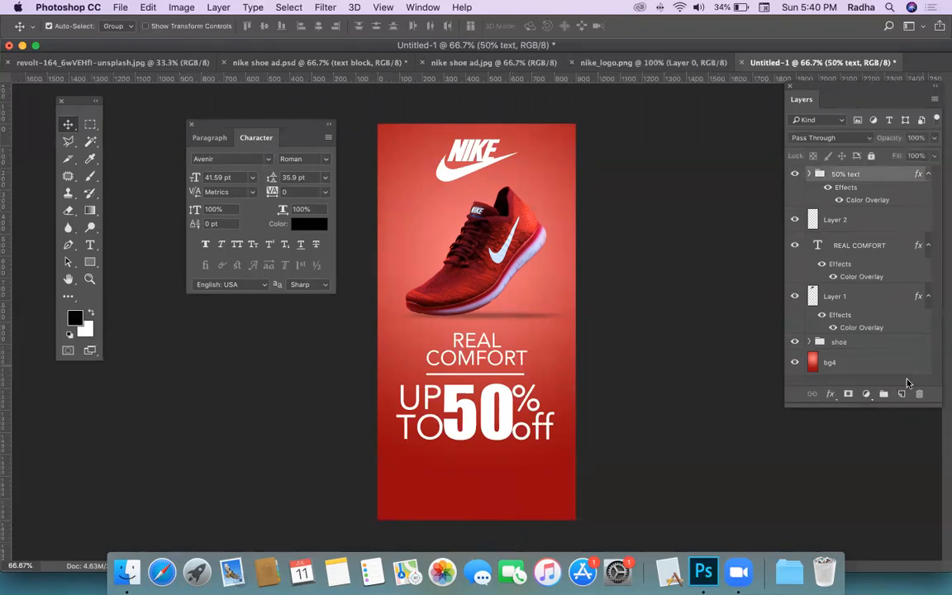
{"action": "left_click", "coordinate": [901, 395]}
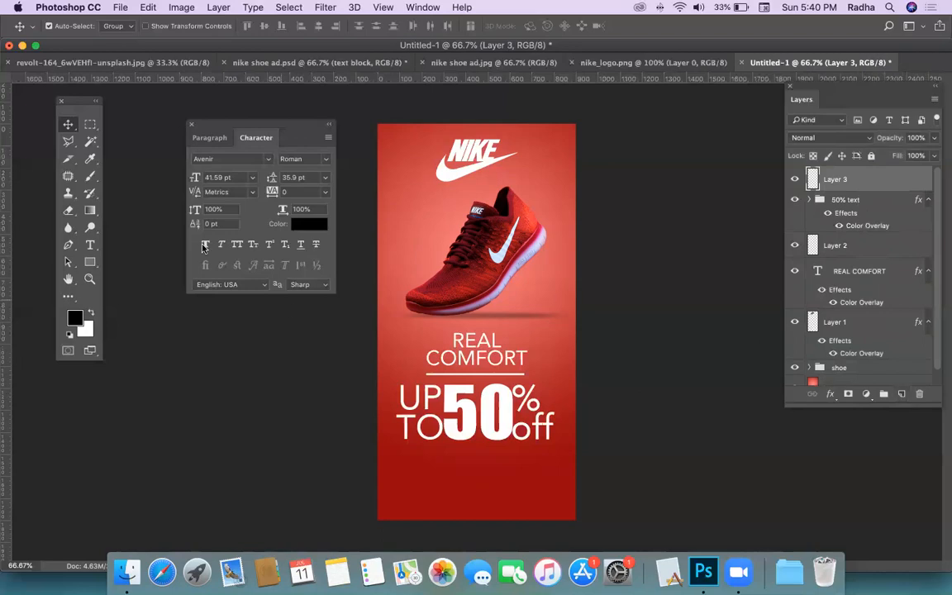
{"action": "left_click", "coordinate": [90, 125]}
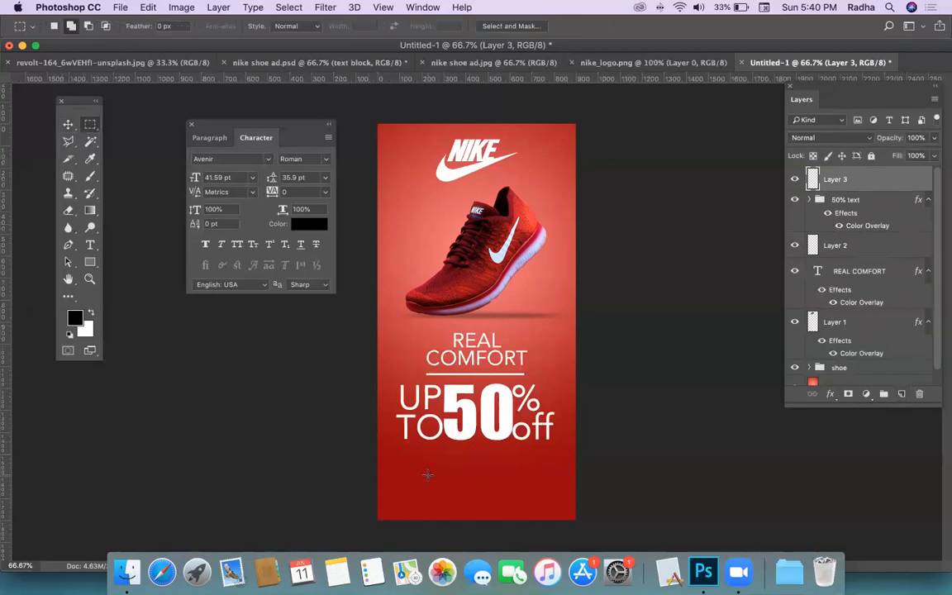
{"action": "left_click_drag", "start_coordinate": [426, 477], "coordinate": [534, 498]}
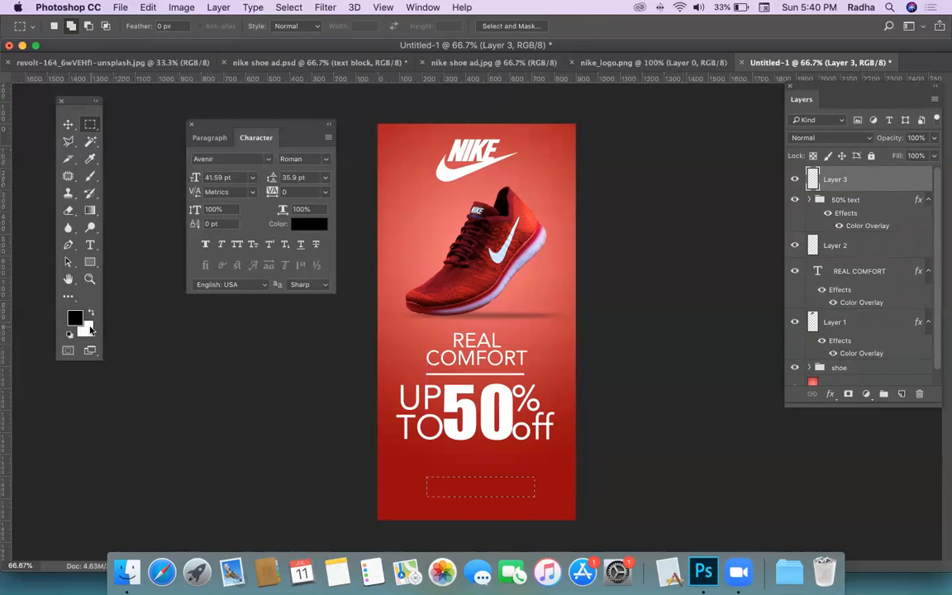
{"action": "key", "text": "alt"}
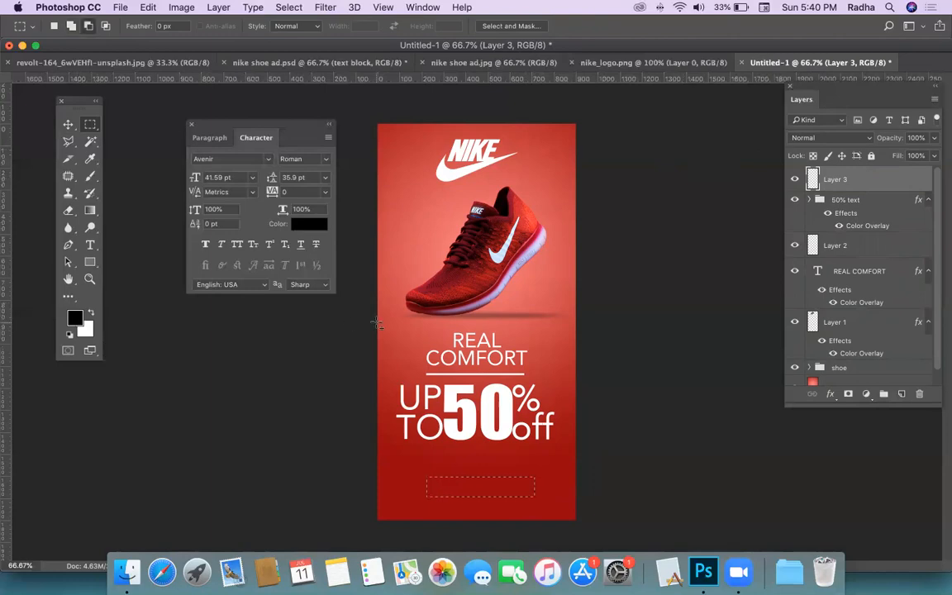
{"action": "key", "text": "alt+BackSpace"}
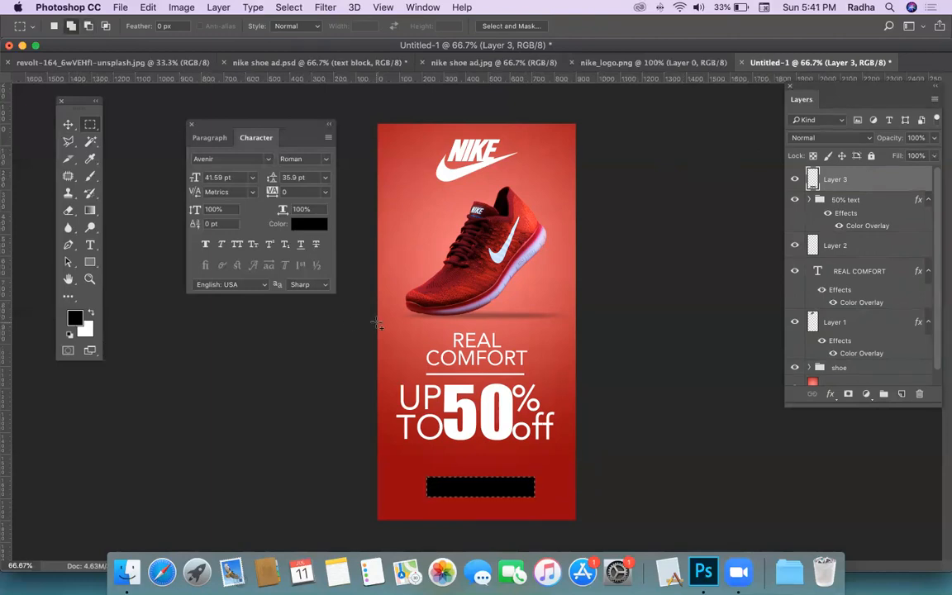
{"action": "key", "text": "super+d"}
Step: Add a Gradient Overlay to the button rectangle's layer using the Black, White preset
{"action": "double_click", "coordinate": [908, 182]}
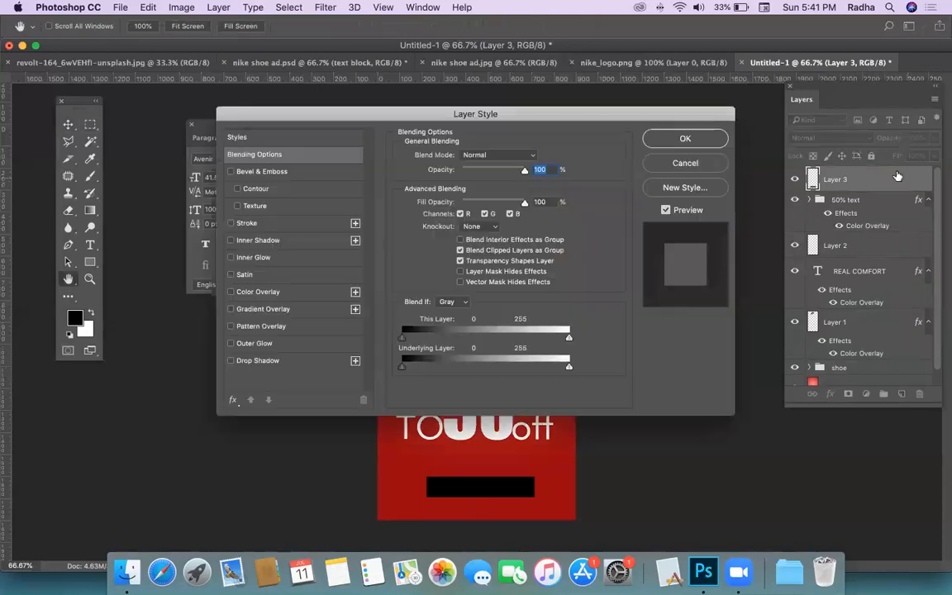
{"action": "left_click_drag", "start_coordinate": [487, 125], "coordinate": [684, 31]}
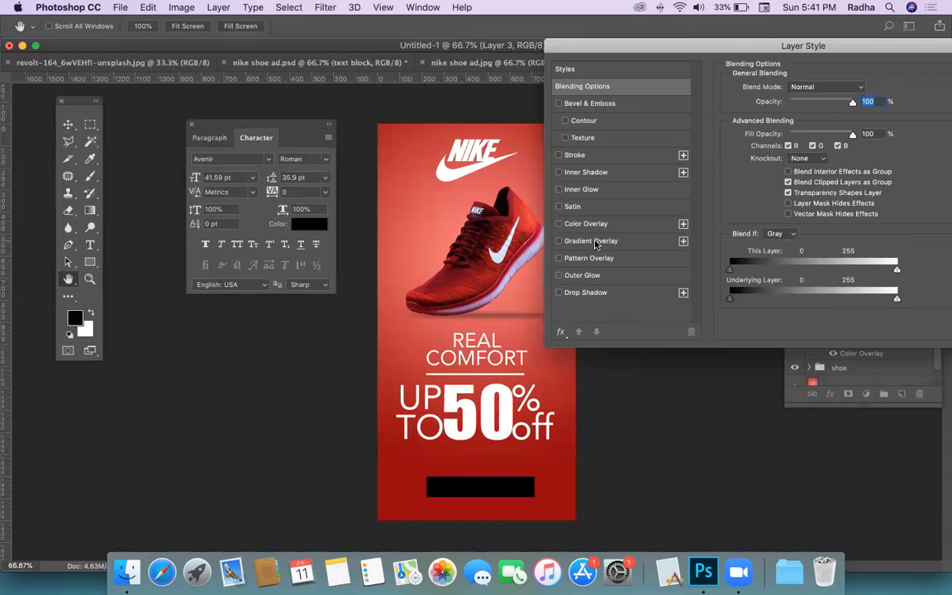
{"action": "left_click", "coordinate": [633, 243]}
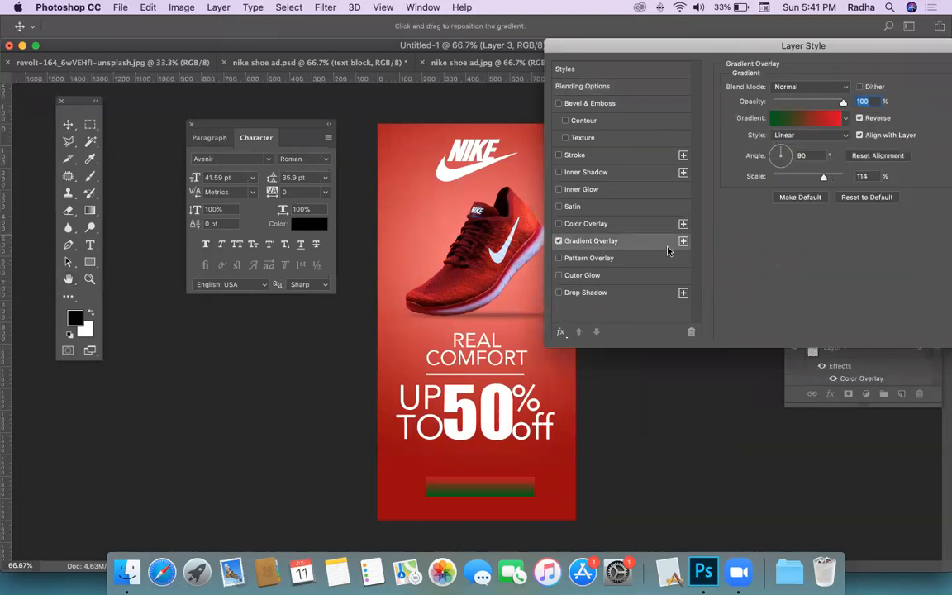
{"action": "left_click", "coordinate": [809, 120]}
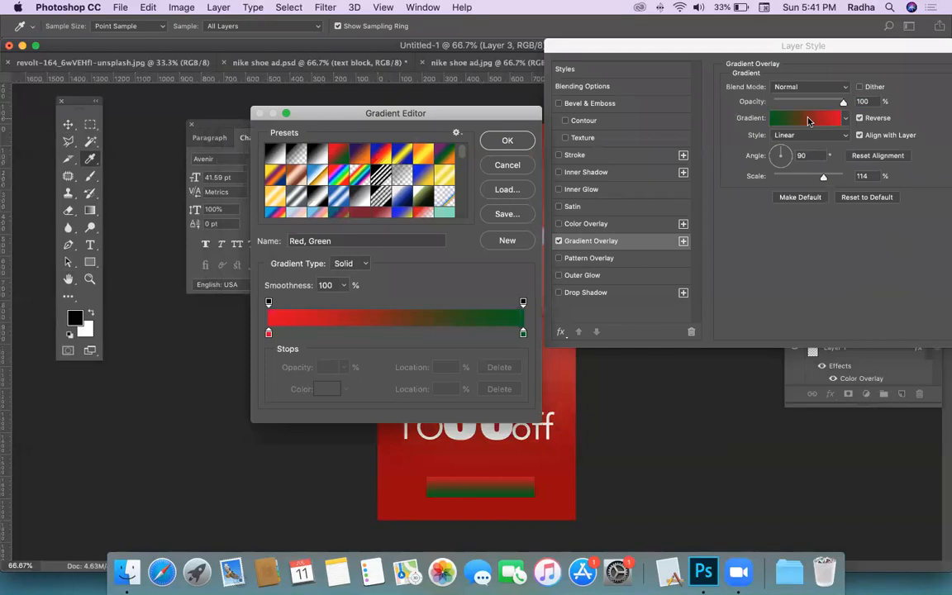
{"action": "left_click", "coordinate": [318, 153]}
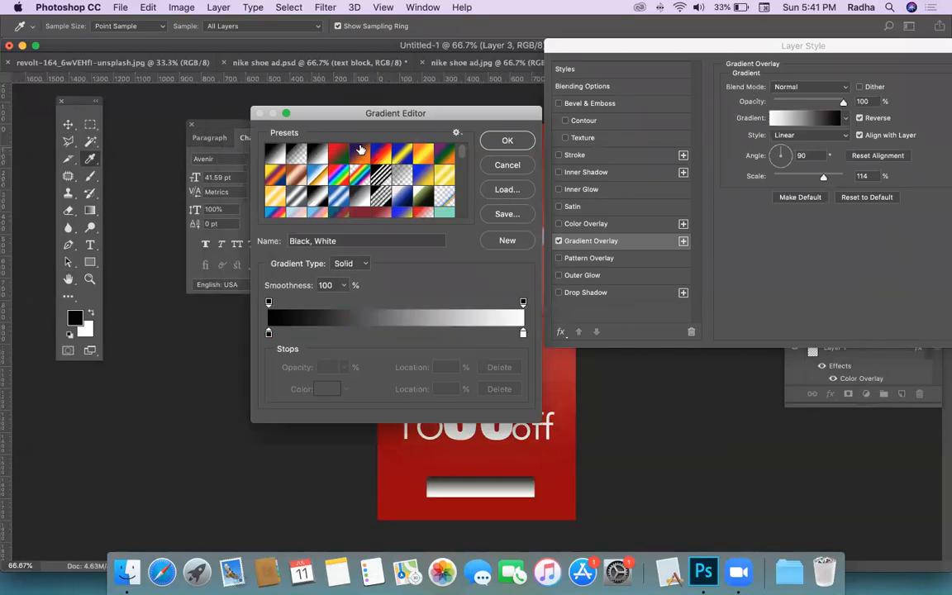
{"action": "left_click_drag", "start_coordinate": [318, 111], "coordinate": [668, 63]}
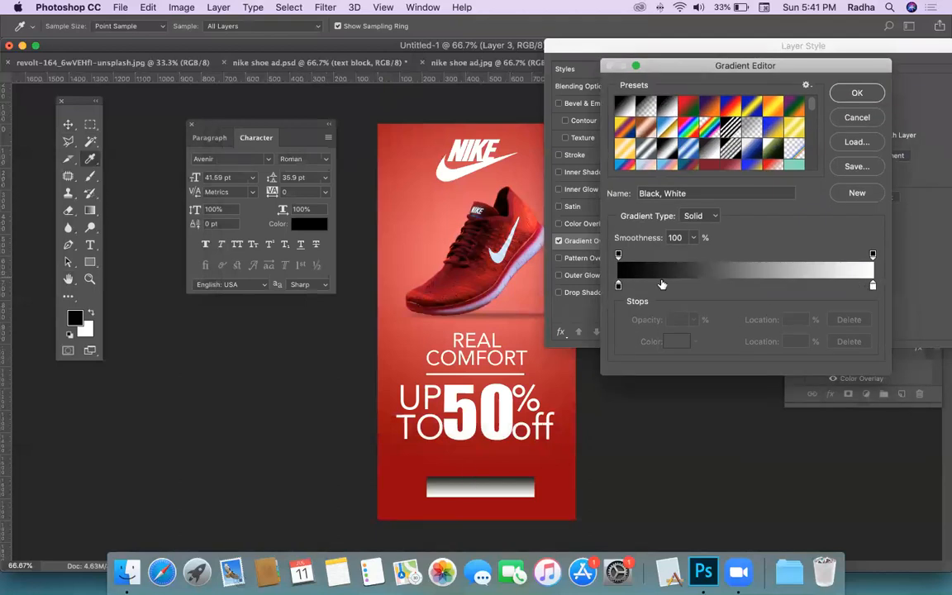
Step: Change the gradient's black colour stop to dark grey #434343
{"action": "double_click", "coordinate": [619, 285]}
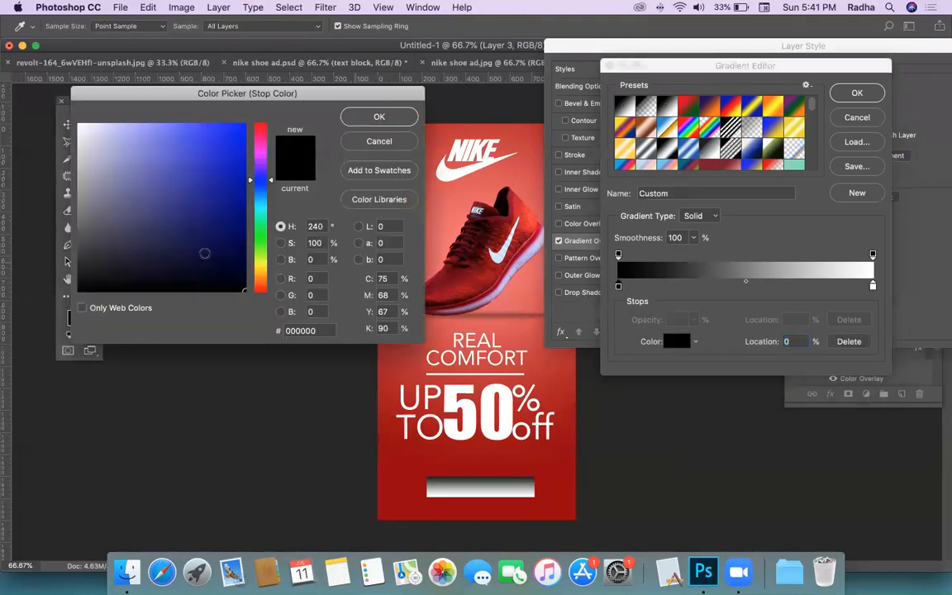
{"action": "left_click_drag", "start_coordinate": [78, 231], "coordinate": [78, 245]}
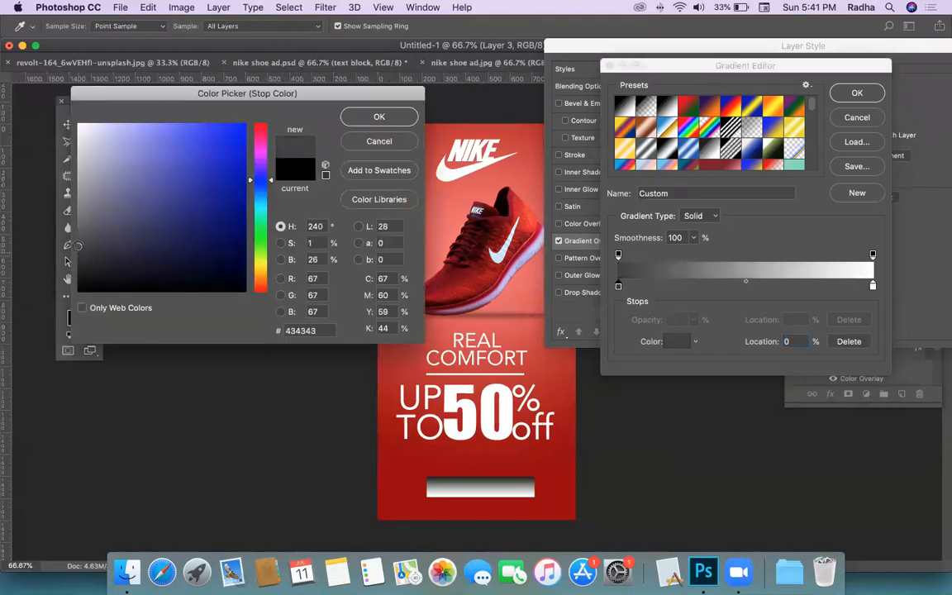
{"action": "left_click", "coordinate": [379, 117]}
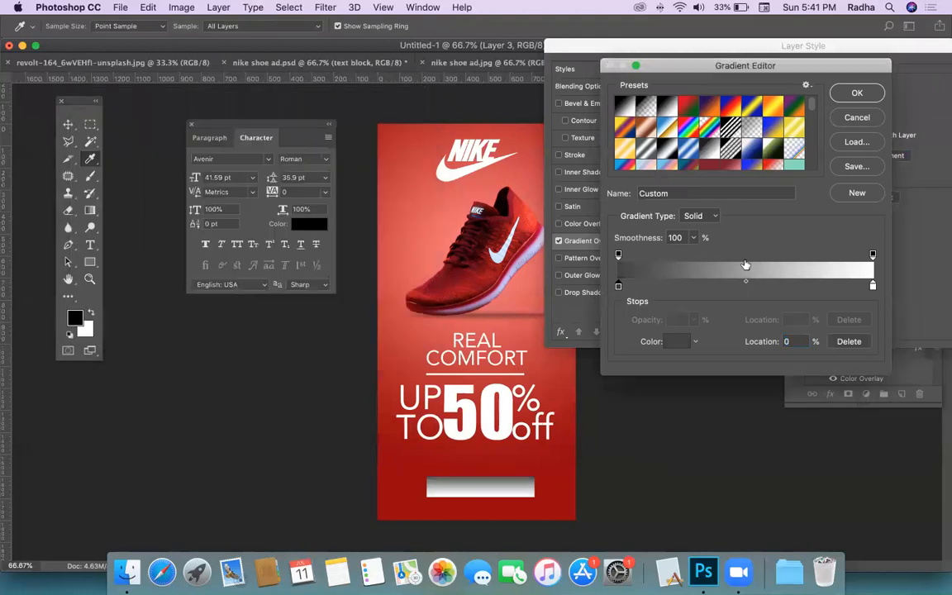
Step: Change the gradient's white colour stop to #252424 and apply the Gradient Overlay to the button
{"action": "left_click", "coordinate": [872, 287]}
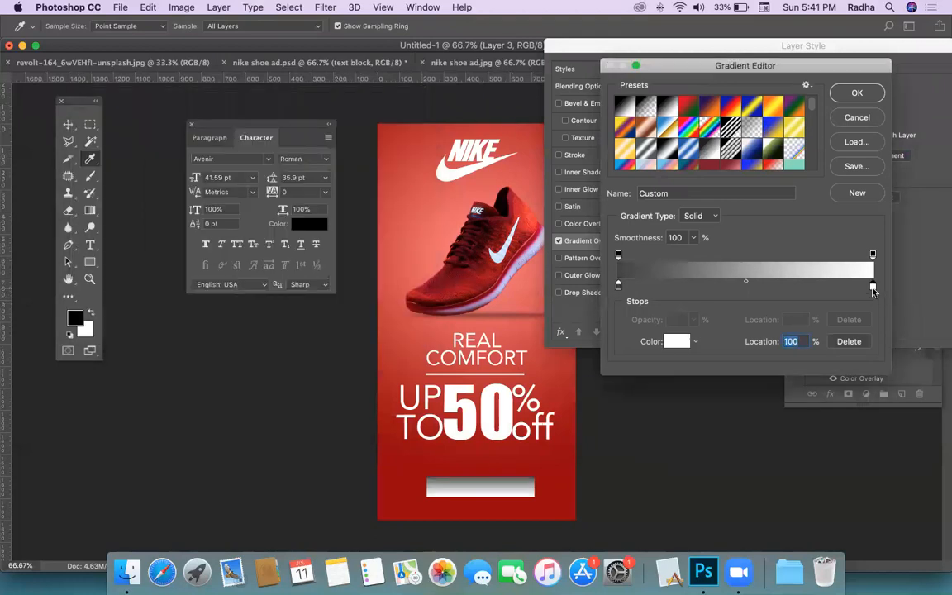
{"action": "double_click", "coordinate": [872, 287]}
{"action": "left_click", "coordinate": [83, 257]}
{"action": "left_click", "coordinate": [81, 267]}
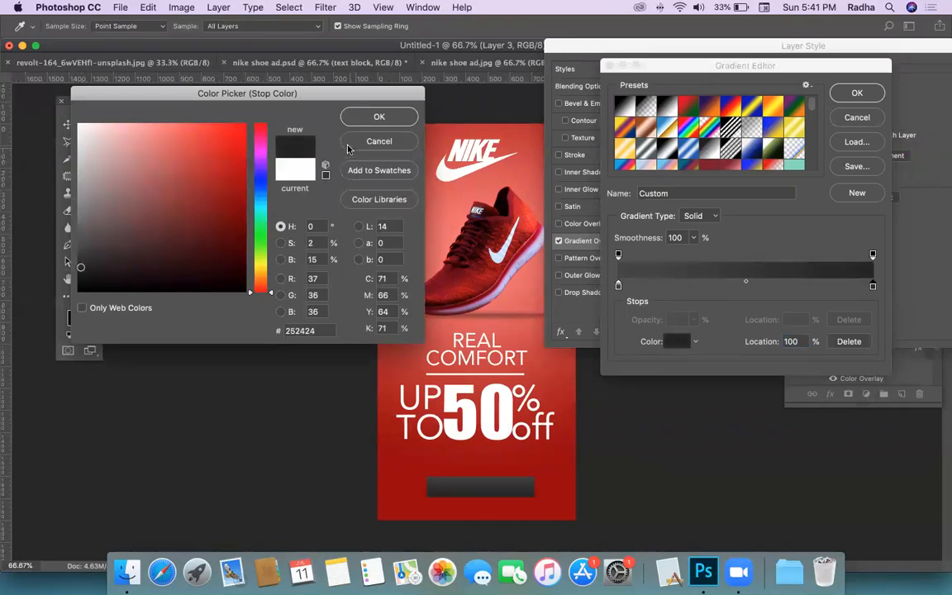
{"action": "left_click", "coordinate": [379, 116]}
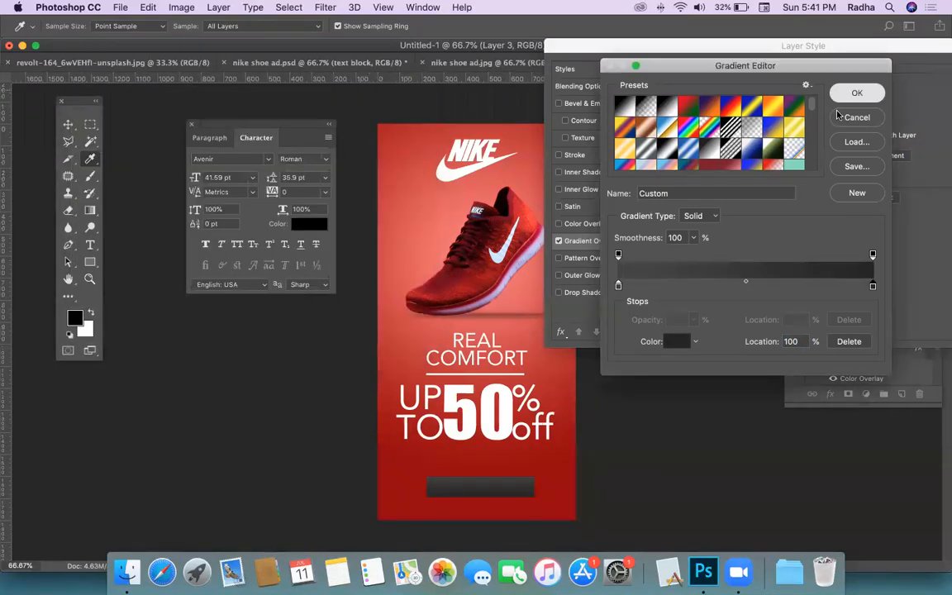
{"action": "left_click", "coordinate": [857, 93]}
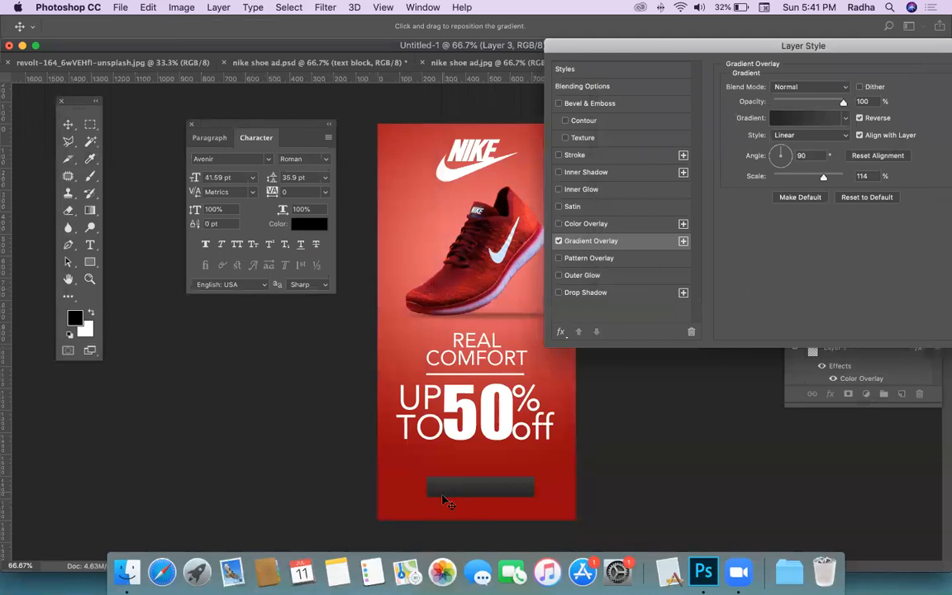
{"action": "left_click_drag", "start_coordinate": [817, 54], "coordinate": [726, 54]}
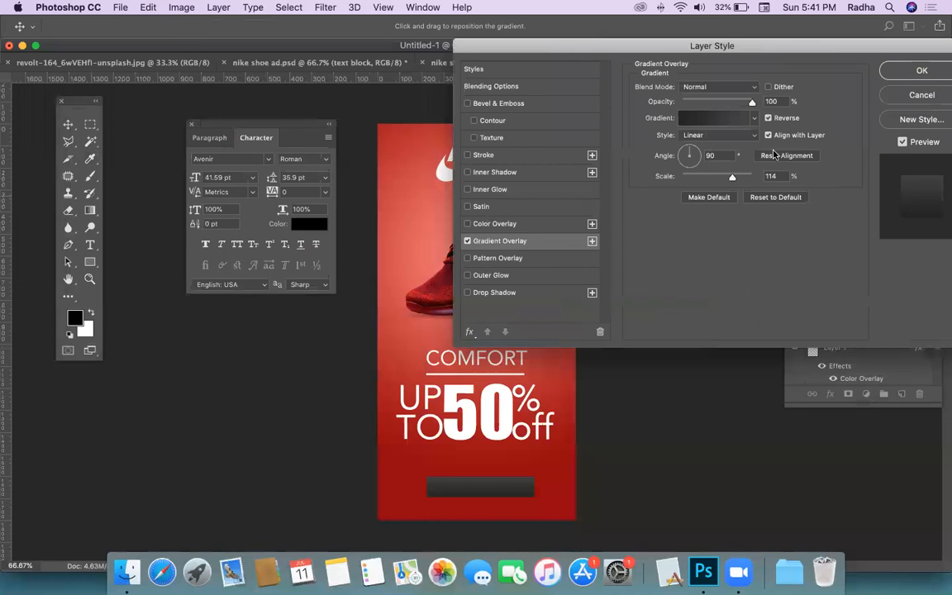
{"action": "left_click", "coordinate": [901, 76]}
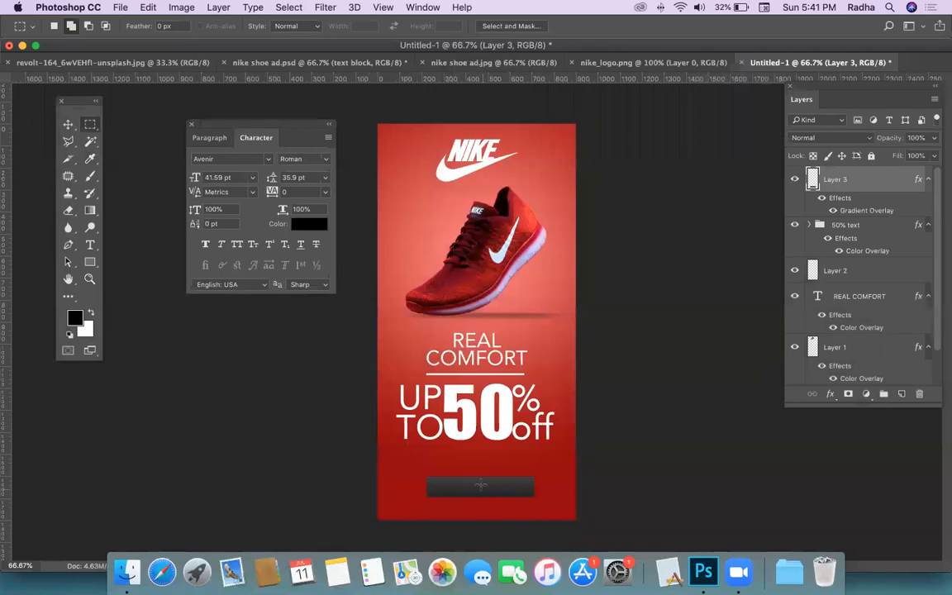
Step: Add a Drop Shadow to the button rectangle with the near-black colour #0c0c0c
{"action": "double_click", "coordinate": [901, 181]}
{"action": "left_click_drag", "start_coordinate": [411, 107], "coordinate": [882, 2]}
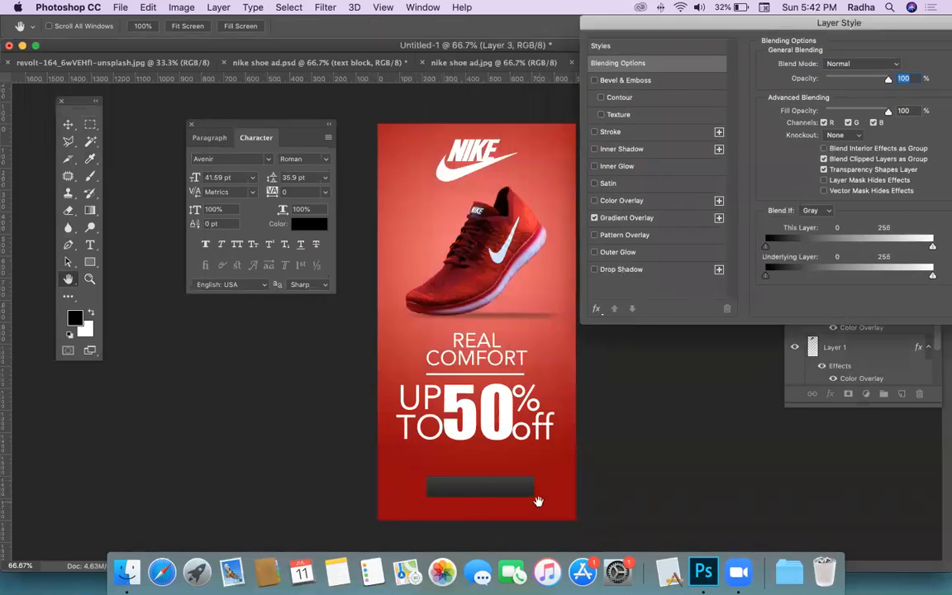
{"action": "left_click", "coordinate": [671, 269]}
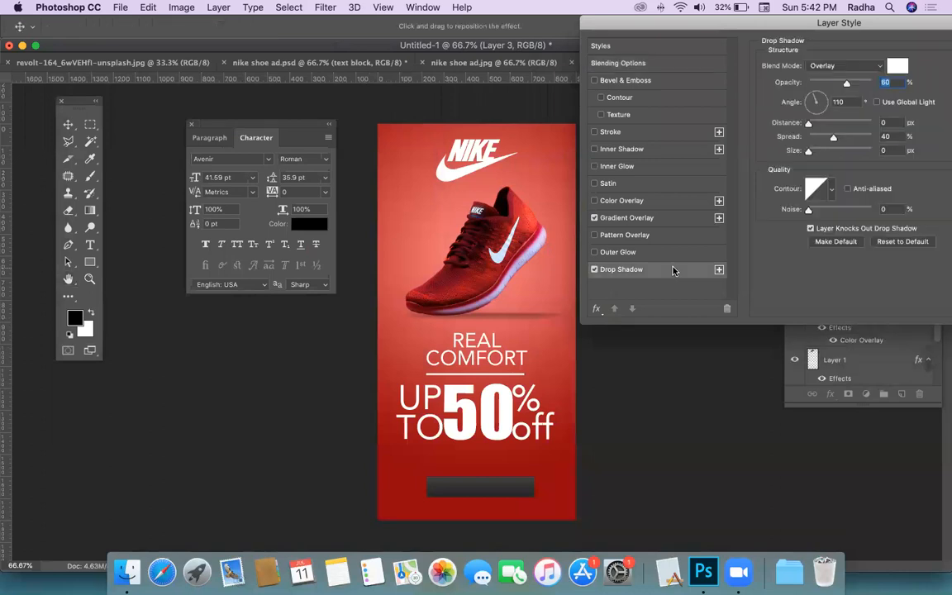
{"action": "left_click", "coordinate": [898, 66]}
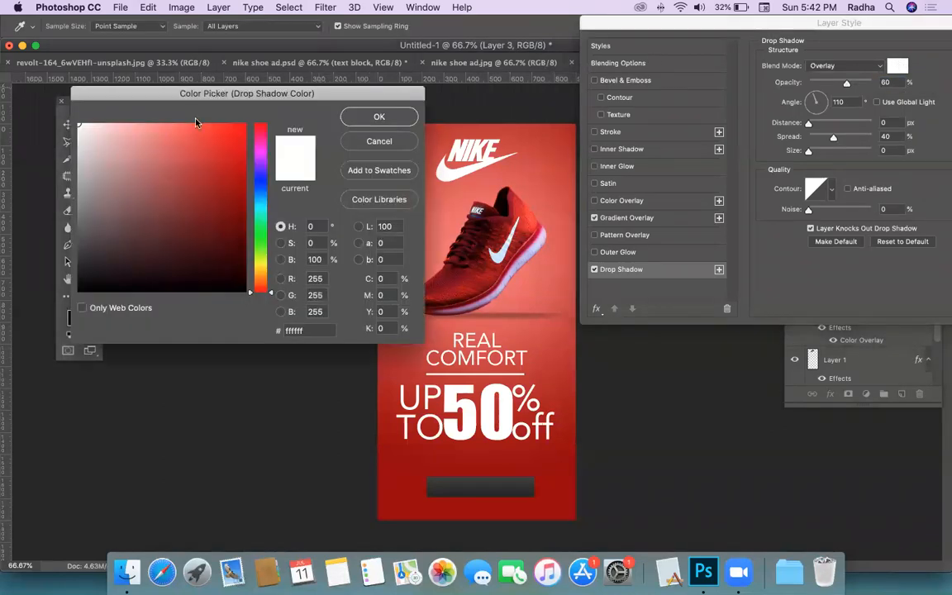
{"action": "left_click", "coordinate": [80, 283]}
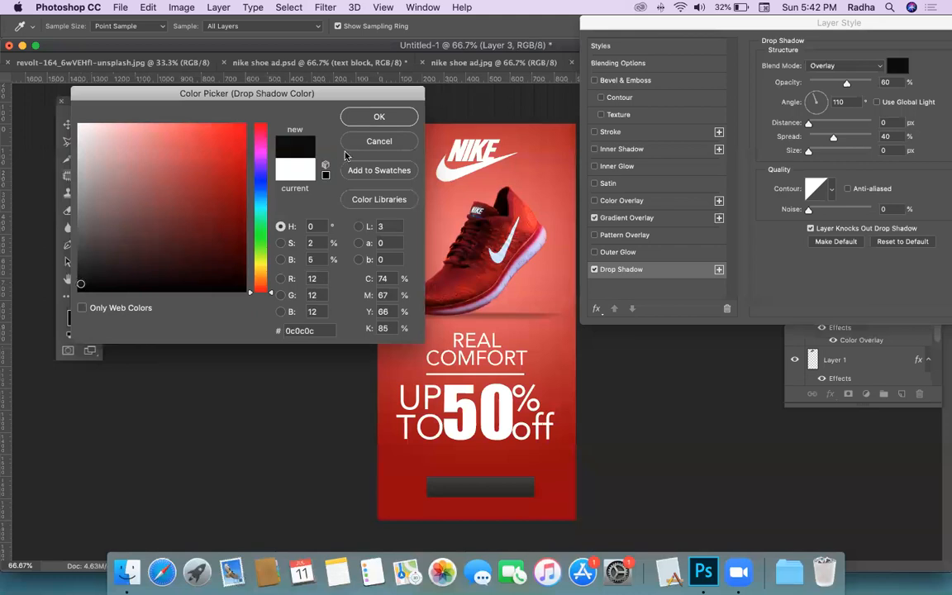
{"action": "left_click", "coordinate": [379, 116]}
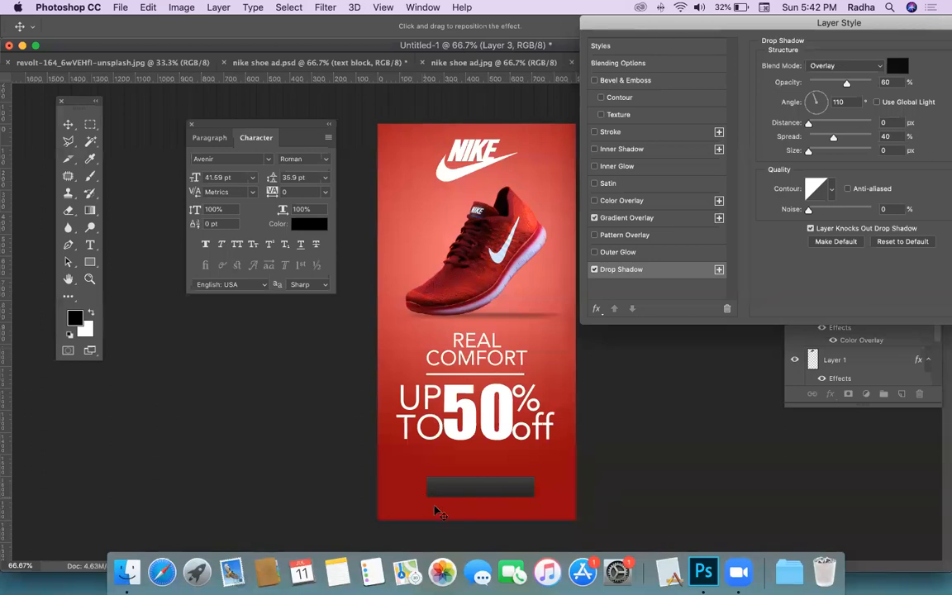
Step: Set the button's Drop Shadow to Normal blend mode with 92% opacity, 17 px distance, 35% spread and 13 px size
{"action": "left_click", "coordinate": [842, 65]}
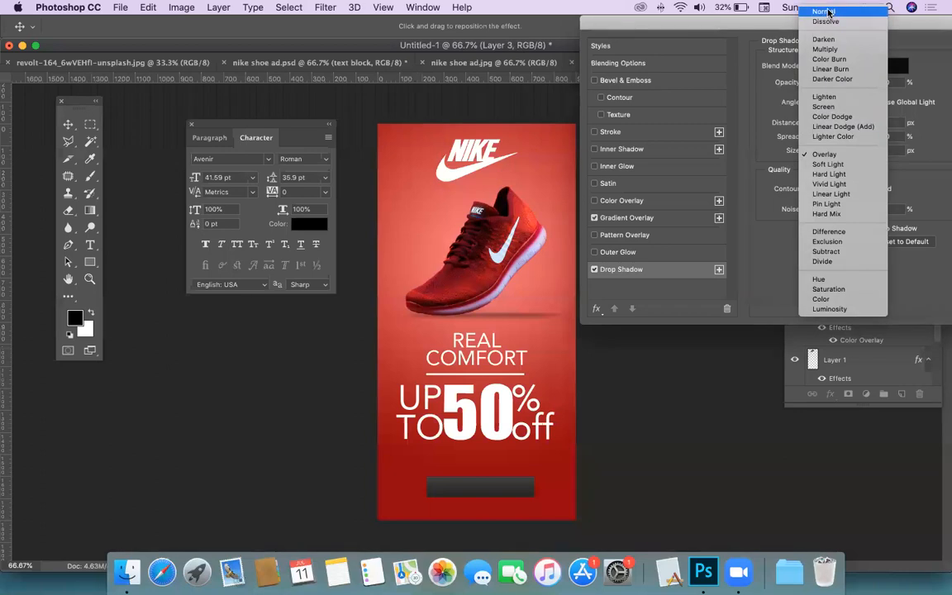
{"action": "left_click", "coordinate": [833, 11]}
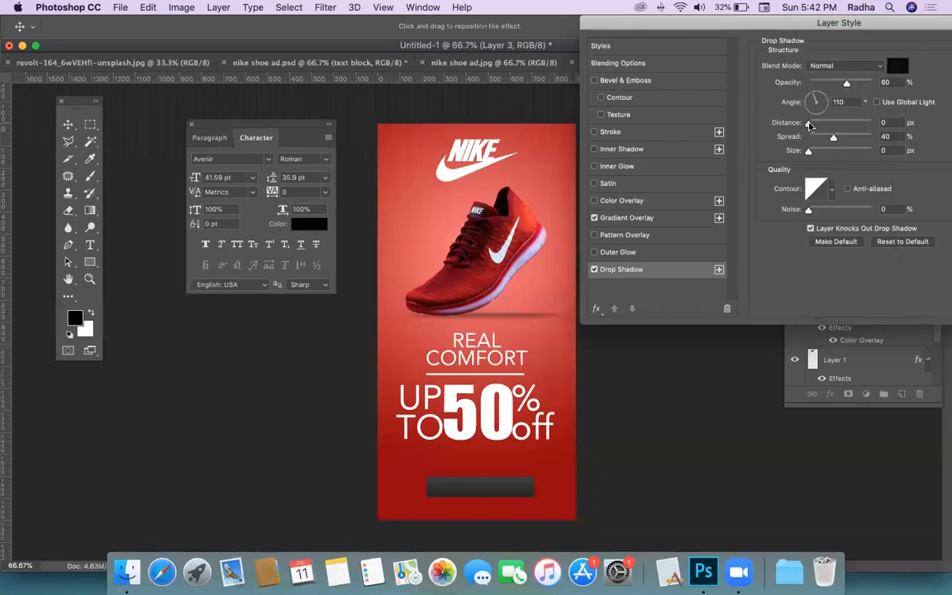
{"action": "mouse_move", "coordinate": [809, 122]}
{"action": "left_mouse_down"}
{"action": "mouse_move", "coordinate": [824, 123]}
{"action": "mouse_move", "coordinate": [814, 123]}
{"action": "left_mouse_up"}
{"action": "mouse_move", "coordinate": [846, 83]}
{"action": "left_mouse_down"}
{"action": "mouse_move", "coordinate": [859, 85]}
{"action": "mouse_move", "coordinate": [848, 83]}
{"action": "left_mouse_up"}
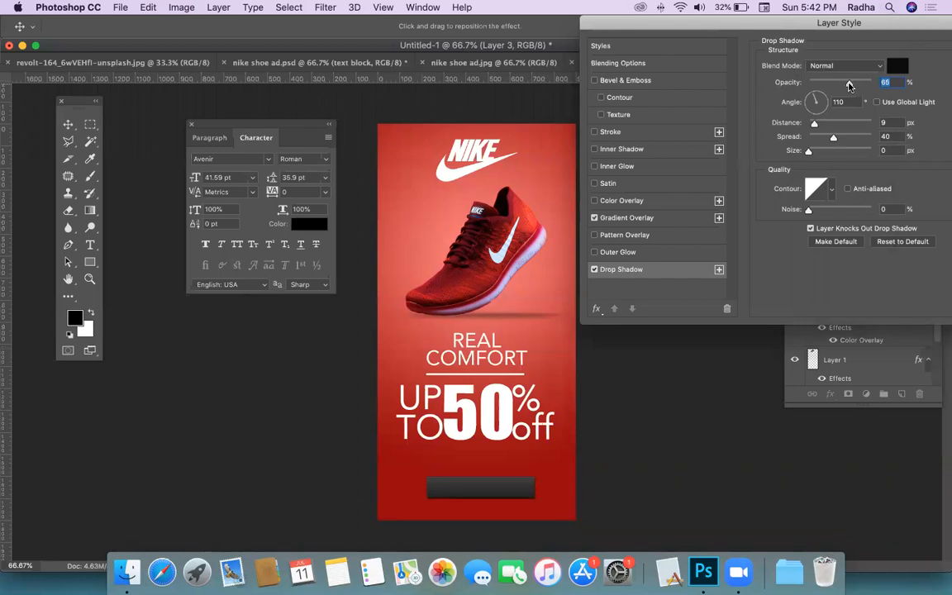
{"action": "mouse_move", "coordinate": [808, 152]}
{"action": "left_mouse_down"}
{"action": "mouse_move", "coordinate": [811, 123]}
{"action": "mouse_move", "coordinate": [842, 137]}
{"action": "mouse_move", "coordinate": [817, 154]}
{"action": "left_mouse_up"}
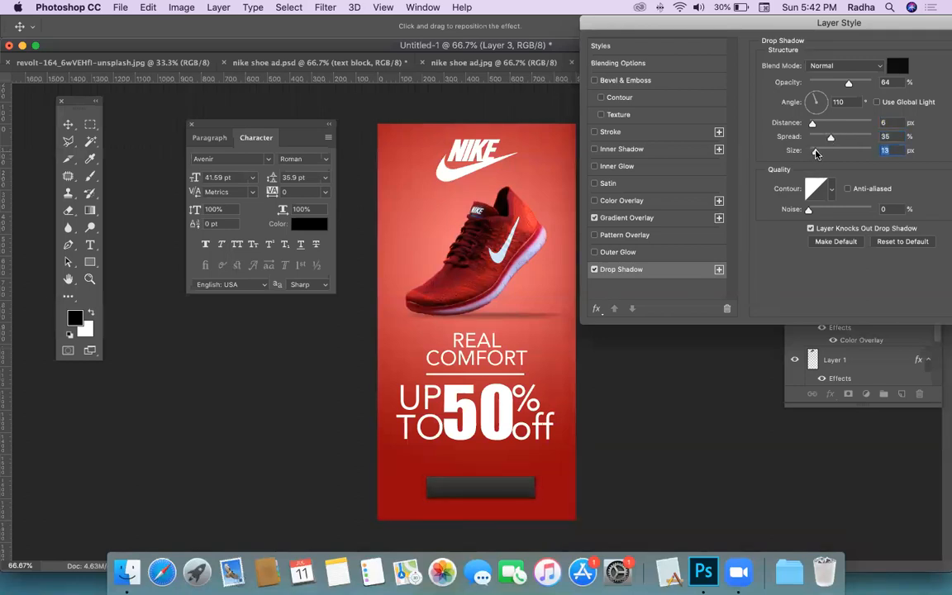
{"action": "mouse_move", "coordinate": [847, 82]}
{"action": "left_mouse_down"}
{"action": "mouse_move", "coordinate": [838, 83]}
{"action": "mouse_move", "coordinate": [865, 83]}
{"action": "left_mouse_up"}
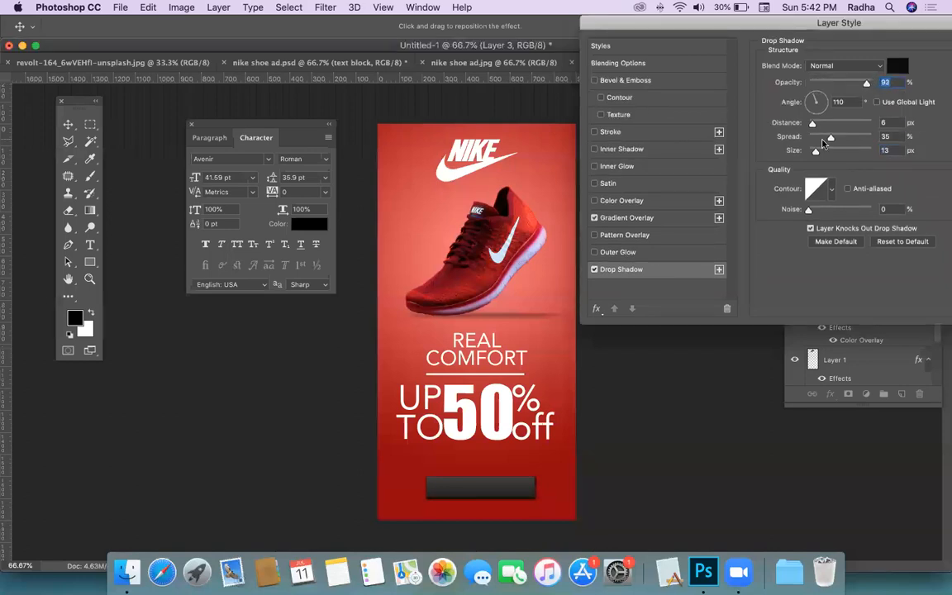
{"action": "mouse_move", "coordinate": [815, 152]}
{"action": "left_mouse_down"}
{"action": "mouse_move", "coordinate": [813, 125]}
{"action": "mouse_move", "coordinate": [851, 131]}
{"action": "mouse_move", "coordinate": [820, 133]}
{"action": "left_mouse_up"}
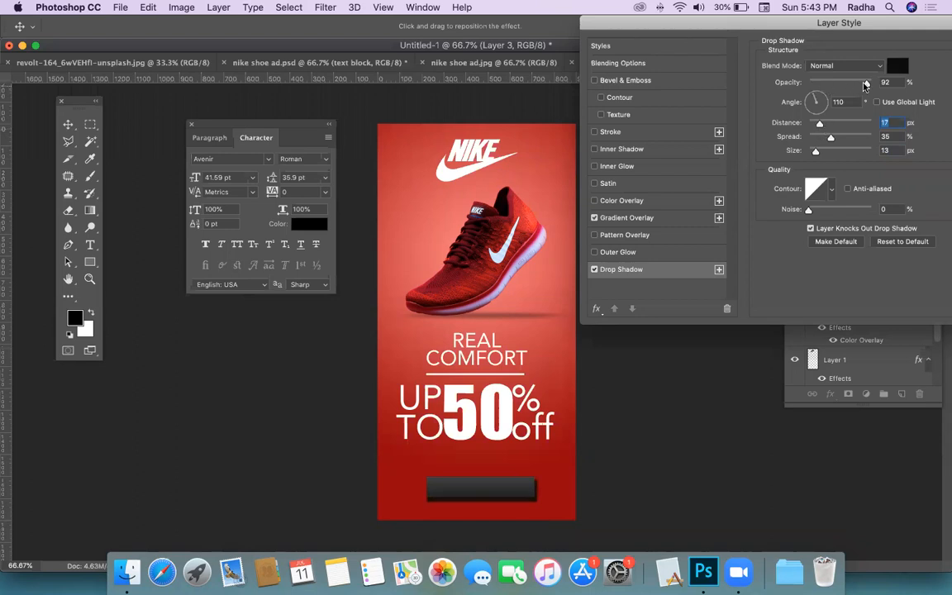
Step: Set the button shadow's angle to 111° and opacity to 40%, keep its size at 13 px, and apply the Drop Shadow
{"action": "left_click", "coordinate": [815, 98]}
{"action": "mouse_move", "coordinate": [815, 98]}
{"action": "left_mouse_down"}
{"action": "mouse_move", "coordinate": [810, 110]}
{"action": "mouse_move", "coordinate": [812, 93]}
{"action": "left_mouse_up"}
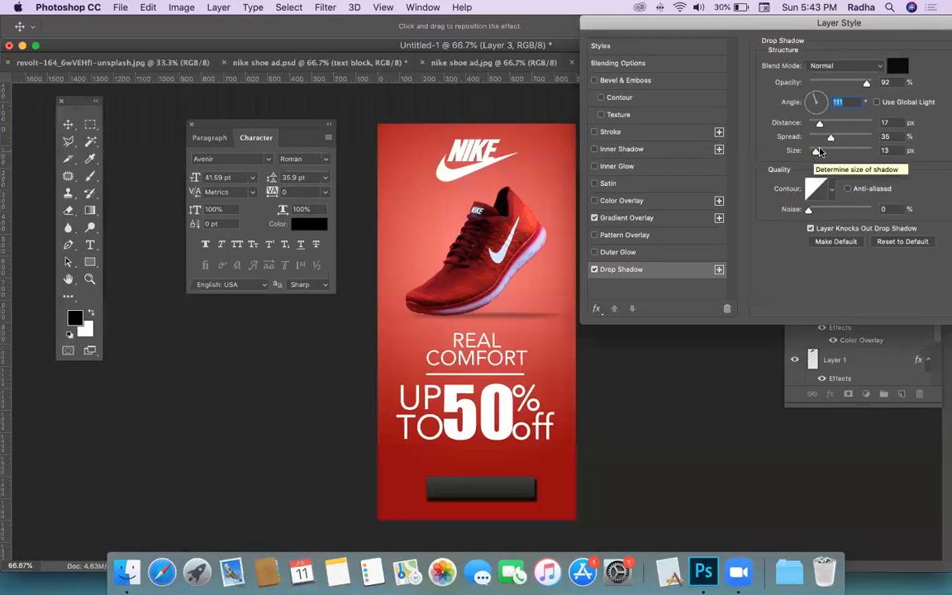
{"action": "left_click_drag", "start_coordinate": [817, 154], "coordinate": [814, 154]}
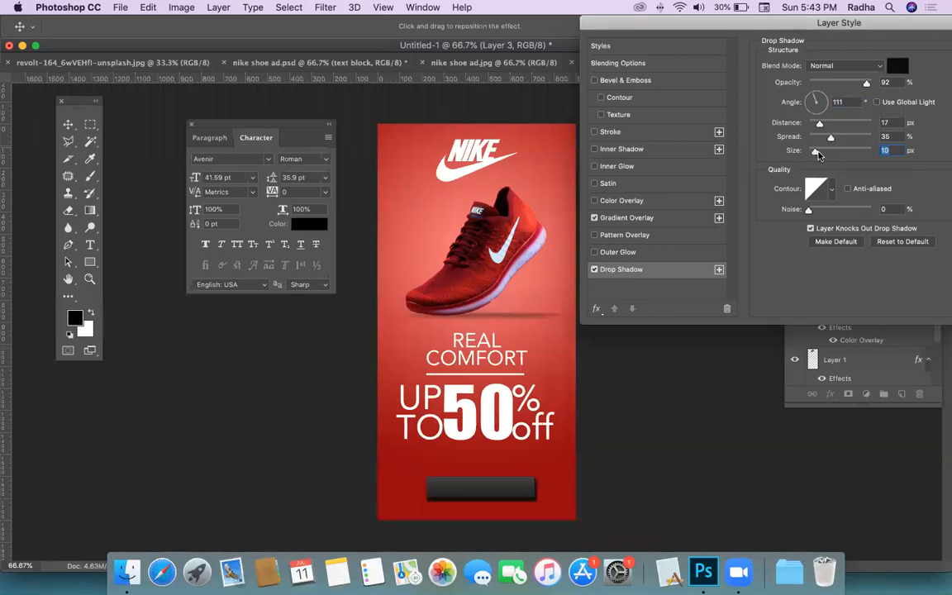
{"action": "mouse_move", "coordinate": [815, 153]}
{"action": "left_mouse_down"}
{"action": "mouse_move", "coordinate": [671, 161]}
{"action": "mouse_move", "coordinate": [816, 153]}
{"action": "left_mouse_up"}
{"action": "left_click_drag", "start_coordinate": [865, 84], "coordinate": [832, 85]}
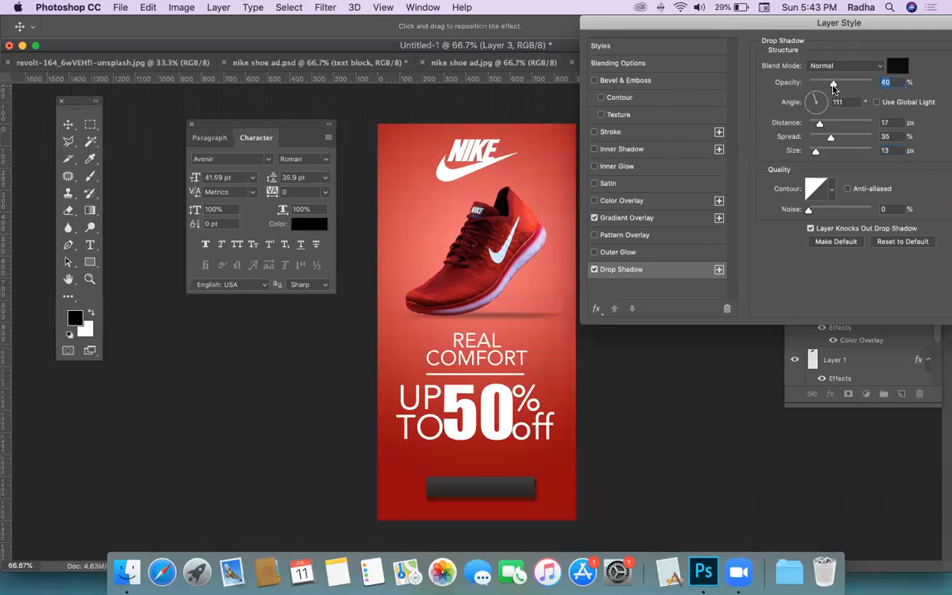
{"action": "left_click_drag", "start_coordinate": [768, 25], "coordinate": [697, 27]}
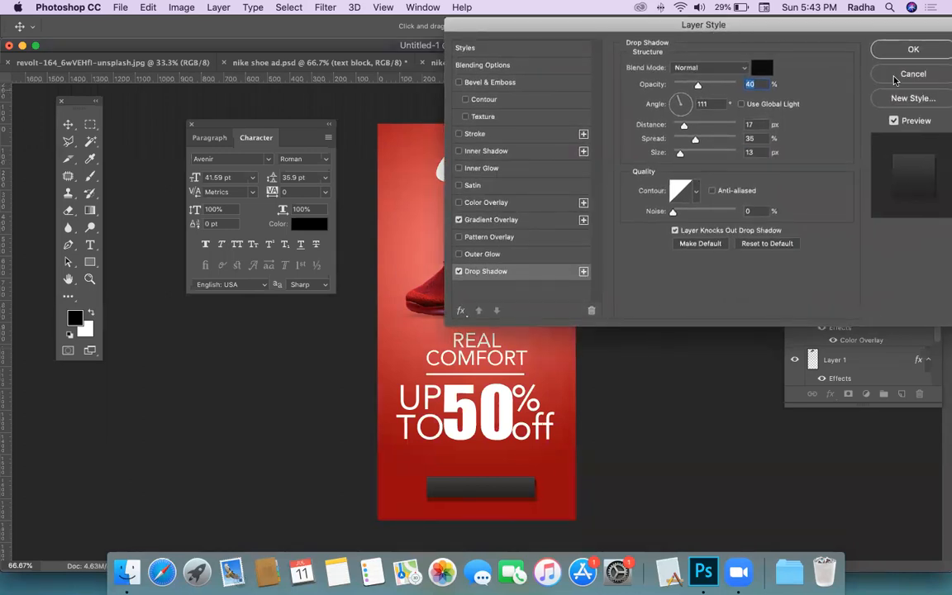
{"action": "left_click", "coordinate": [892, 56]}
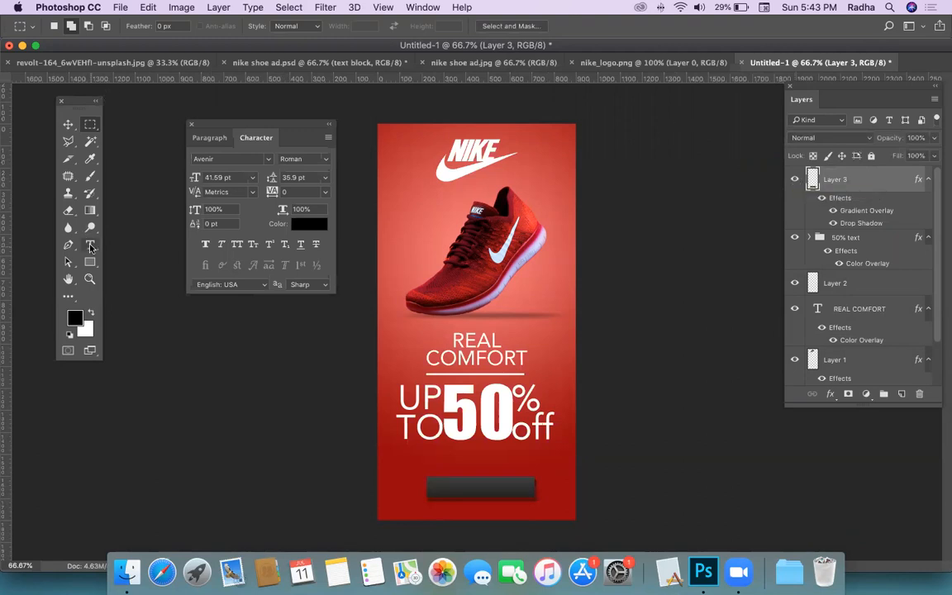
Step: Add a new text layer reading SHOP NOW near the dark button
{"action": "key", "text": "t"}
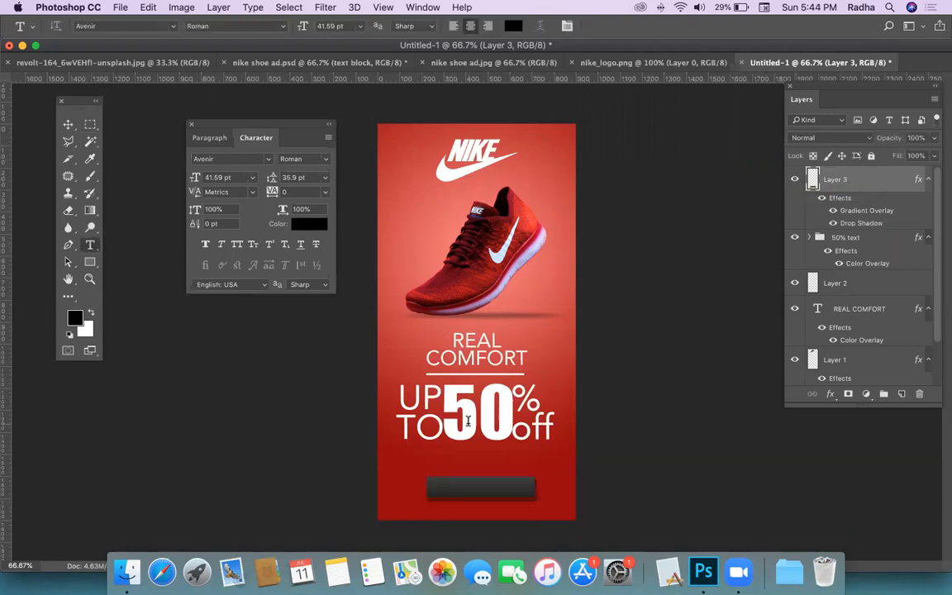
{"action": "left_click", "coordinate": [556, 509]}
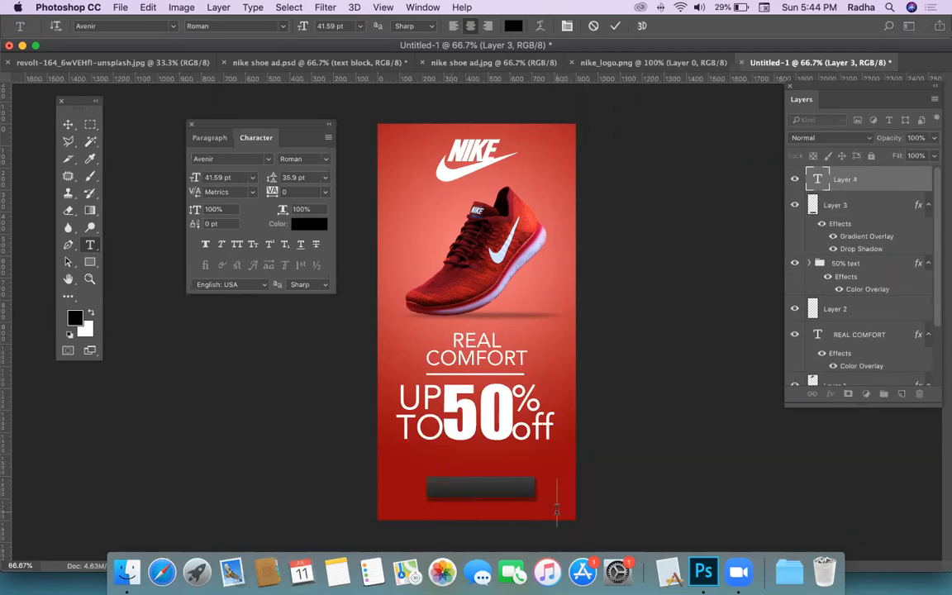
{"action": "type", "text": "SHOP"}
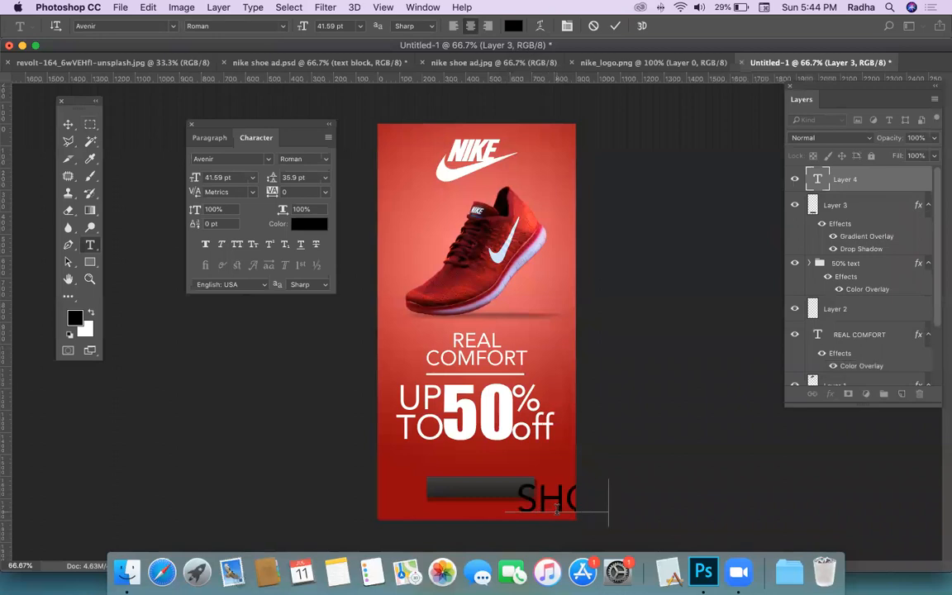
{"action": "type", "text": " N"}
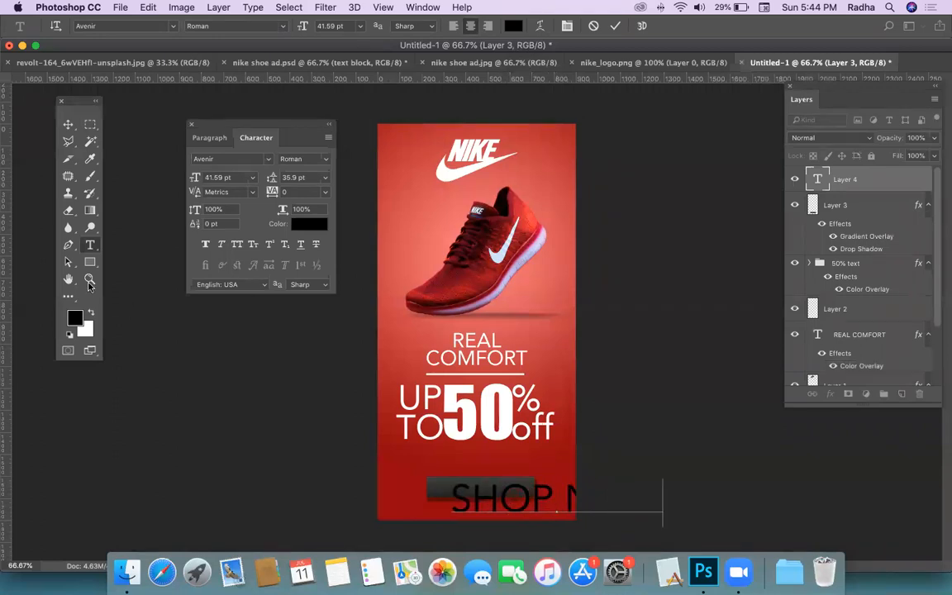
{"action": "left_click", "coordinate": [70, 124]}
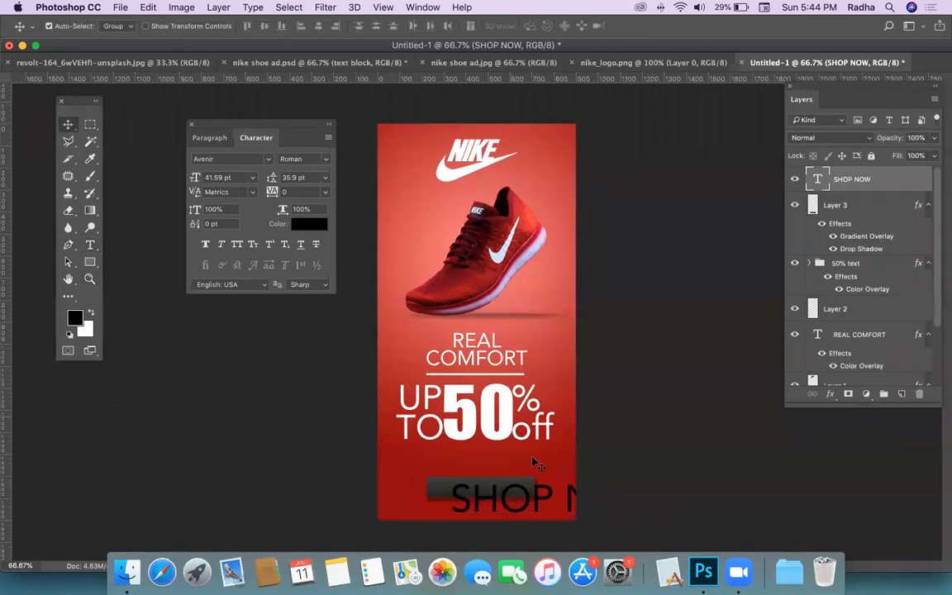
Step: Scale the SHOP NOW text down to about 14 pt and place it on the dark button
{"action": "left_click_drag", "start_coordinate": [541, 513], "coordinate": [472, 470]}
{"action": "key", "text": "super+t"}
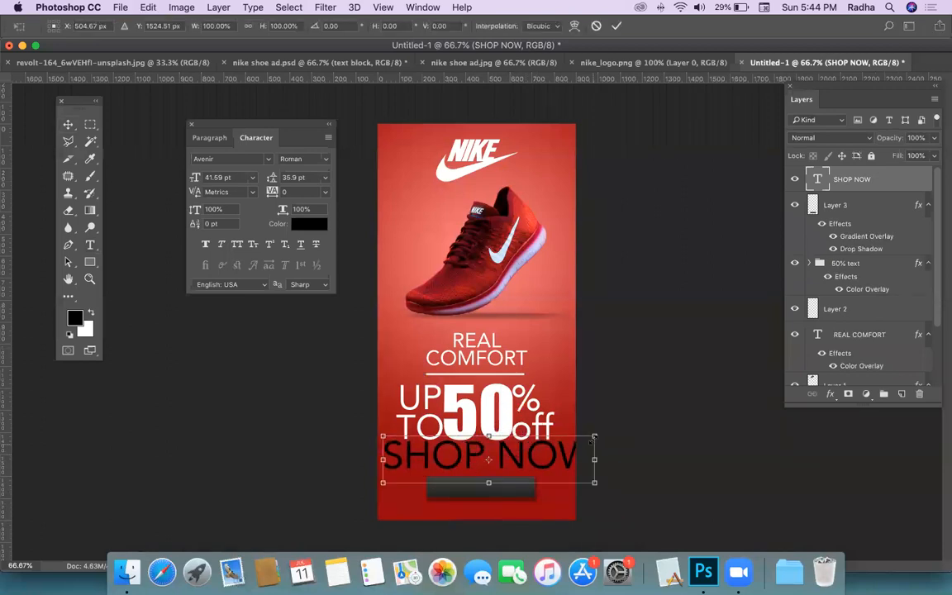
{"action": "left_click_drag", "start_coordinate": [596, 433], "coordinate": [452, 455]}
{"action": "left_click_drag", "start_coordinate": [408, 483], "coordinate": [471, 493]}
{"action": "key", "text": "Return"}
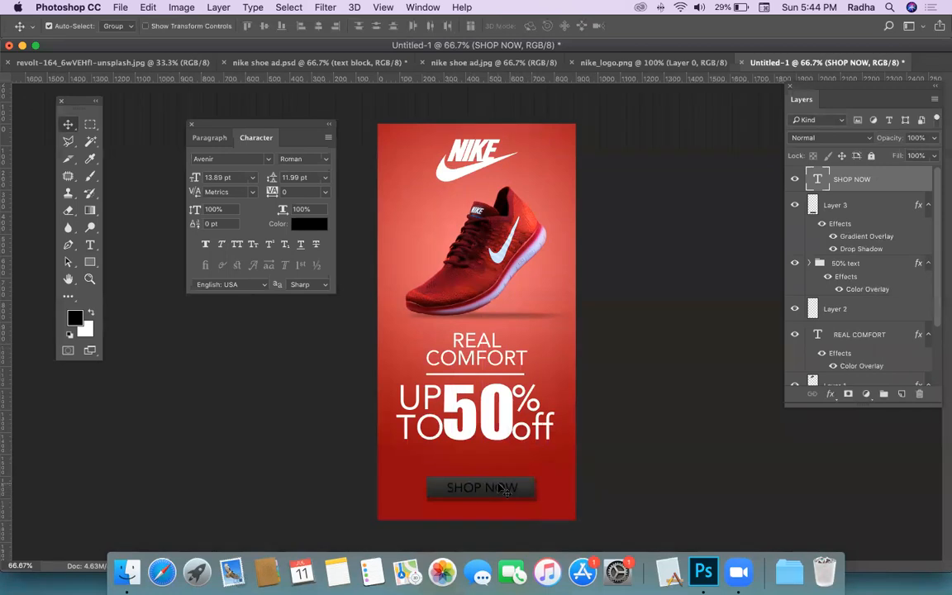
Step: Apply a white Color Overlay to the SHOP NOW text layer
{"action": "double_click", "coordinate": [910, 180]}
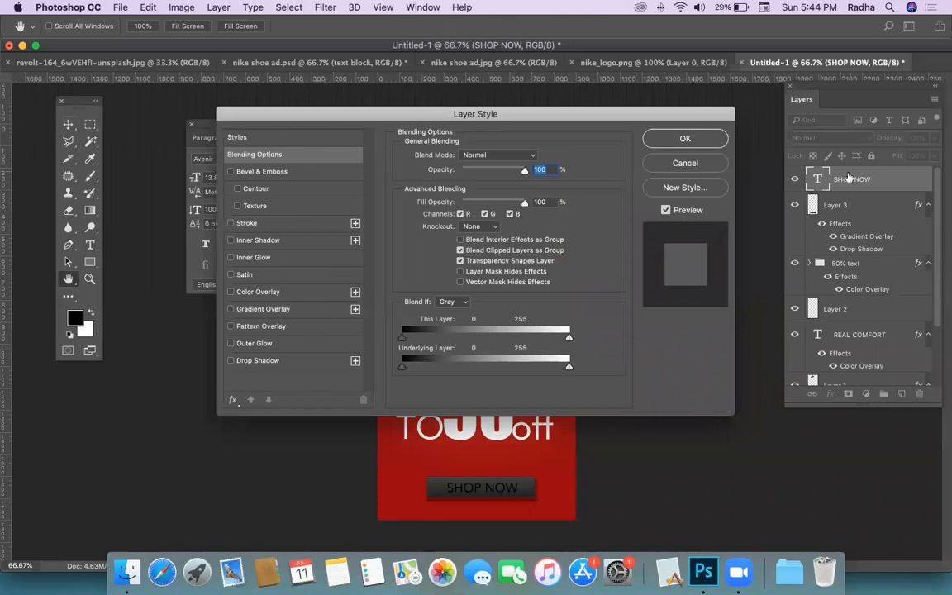
{"action": "left_click", "coordinate": [257, 291]}
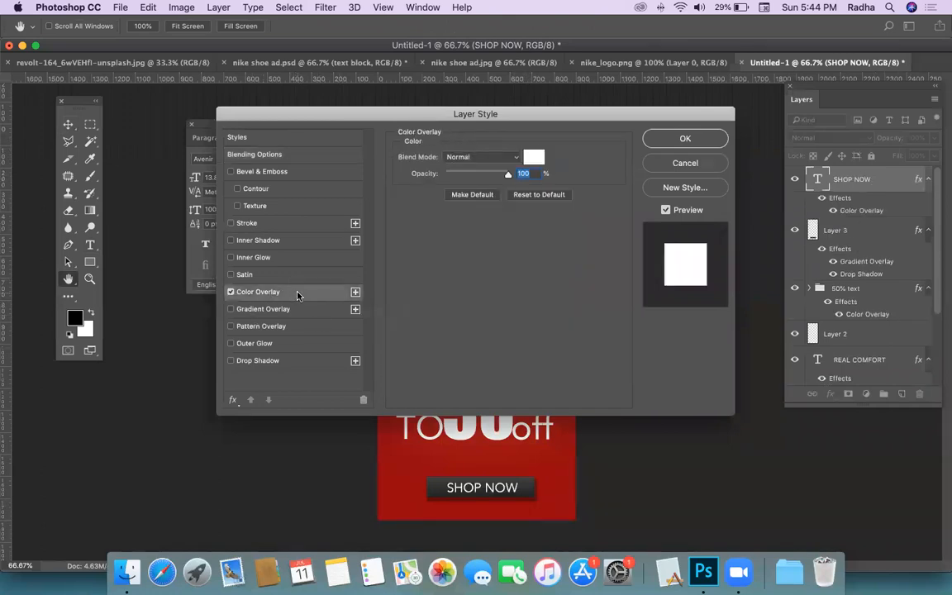
{"action": "left_click", "coordinate": [684, 139]}
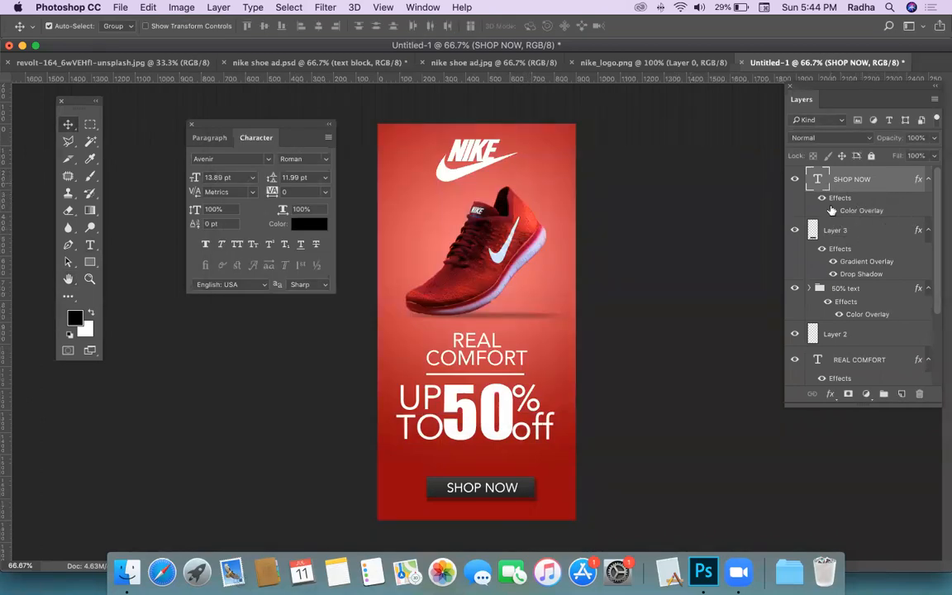
Step: Group the SHOP NOW text and the button rectangle's layer into a group named button
{"action": "left_click", "coordinate": [795, 230]}
{"action": "left_click", "coordinate": [795, 230]}
{"action": "left_click", "coordinate": [831, 231], "text": "shift"}
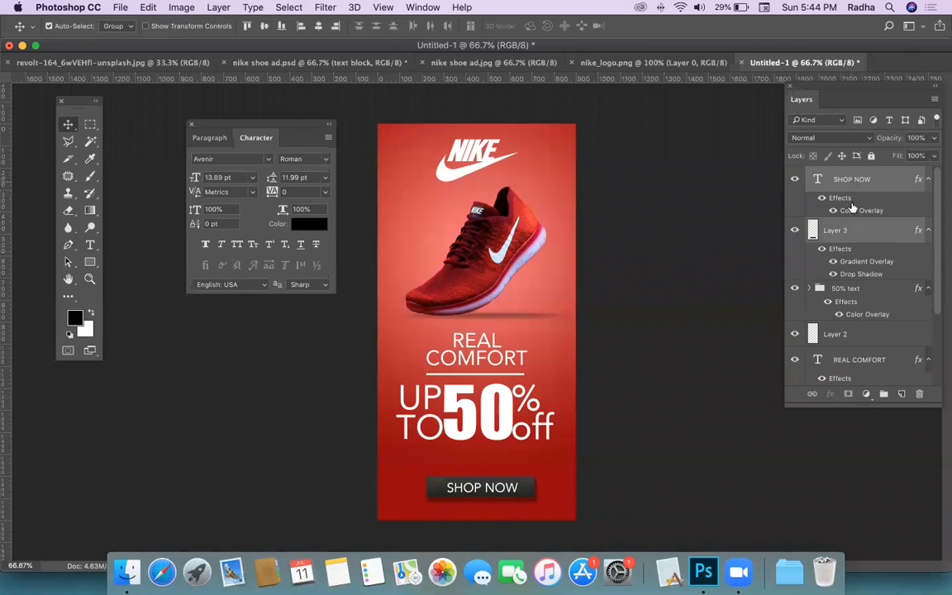
{"action": "left_click", "coordinate": [883, 394]}
{"action": "type", "text": "button"}
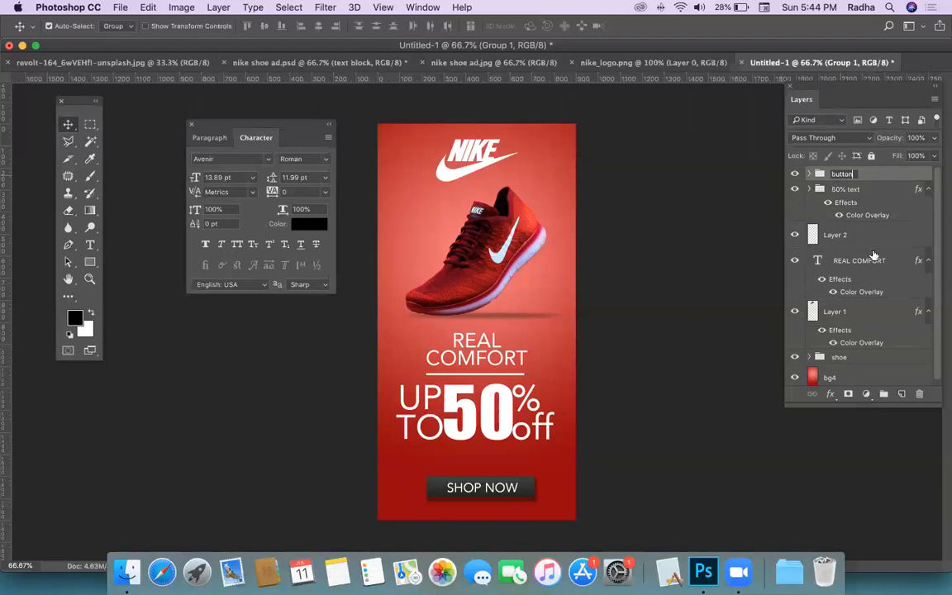
{"action": "left_click", "coordinate": [803, 187]}
Step: Identify Layer 2 by toggling its visibility and rename it as line
{"action": "left_click", "coordinate": [810, 190]}
{"action": "left_click", "coordinate": [810, 190]}
{"action": "left_click", "coordinate": [794, 235]}
{"action": "left_click", "coordinate": [795, 235]}
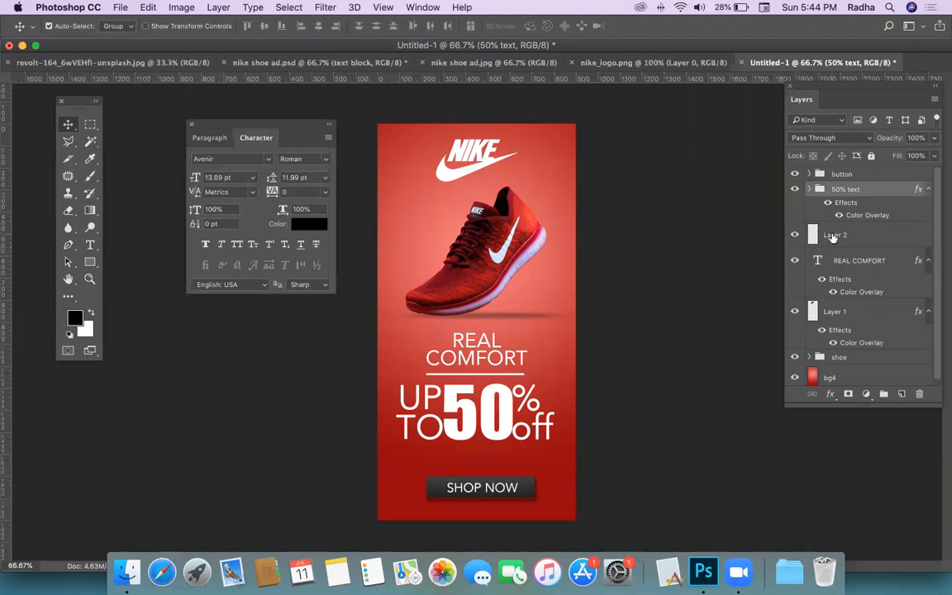
{"action": "double_click", "coordinate": [833, 236]}
{"action": "type", "text": "line"}
{"action": "key", "text": "Return"}
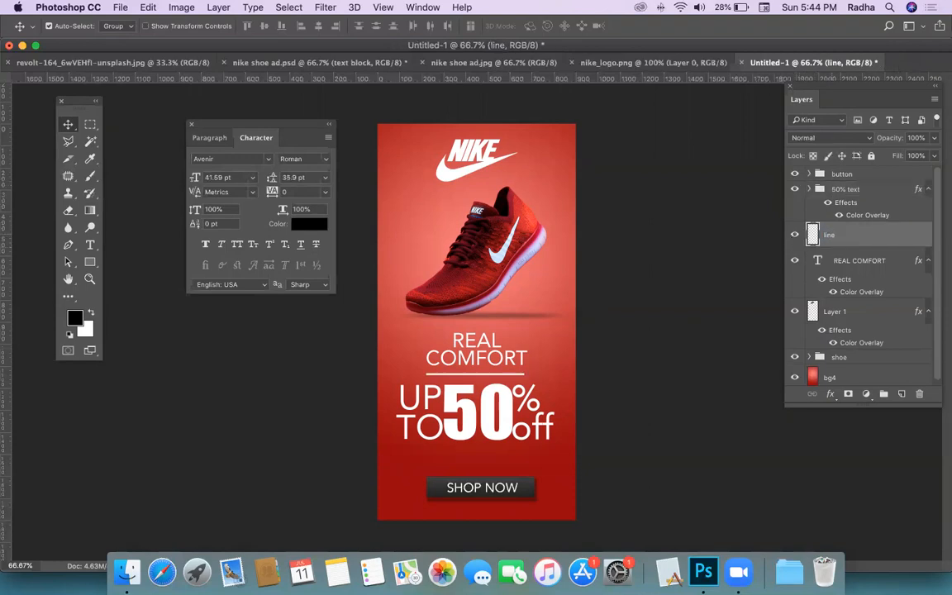
Step: Rename Layer 1, which holds the Nike logo, as logo, checking neighbouring layers by toggling their visibility
{"action": "left_click", "coordinate": [795, 261]}
{"action": "left_click", "coordinate": [795, 261]}
{"action": "left_click", "coordinate": [794, 310]}
{"action": "left_click", "coordinate": [794, 310]}
{"action": "double_click", "coordinate": [832, 311]}
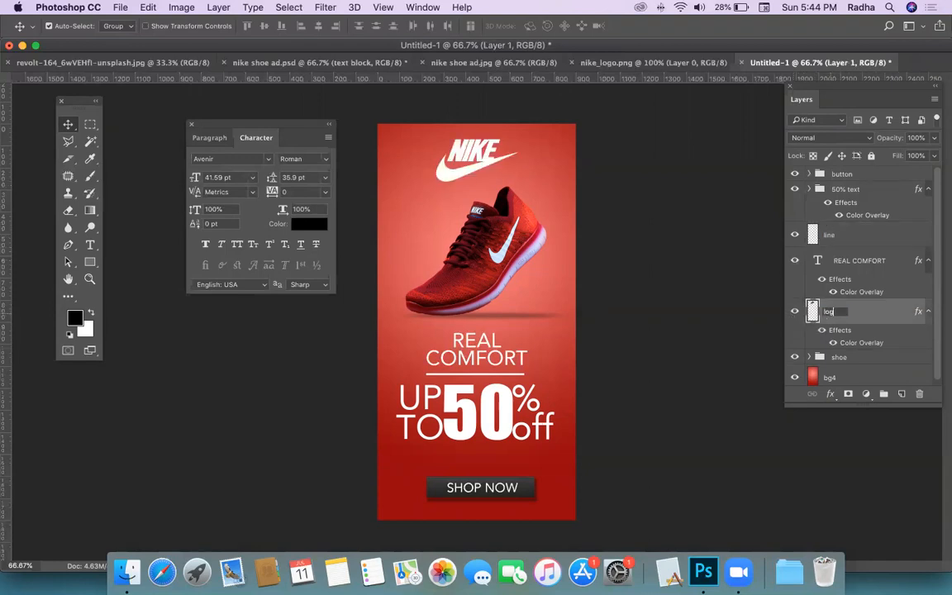
{"action": "key", "text": "Return"}
{"action": "left_click", "coordinate": [796, 357]}
{"action": "left_click", "coordinate": [796, 357]}
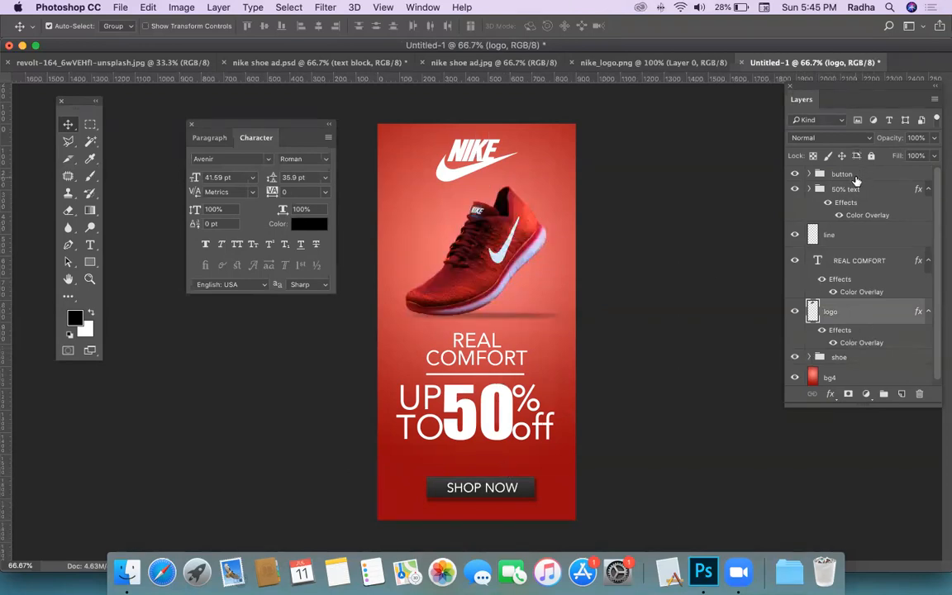
Step: Align the button, 50% text, line, REAL COMFORT, logo and shoe layers by their horizontal centers, and deselect them
{"action": "left_click", "coordinate": [856, 176]}
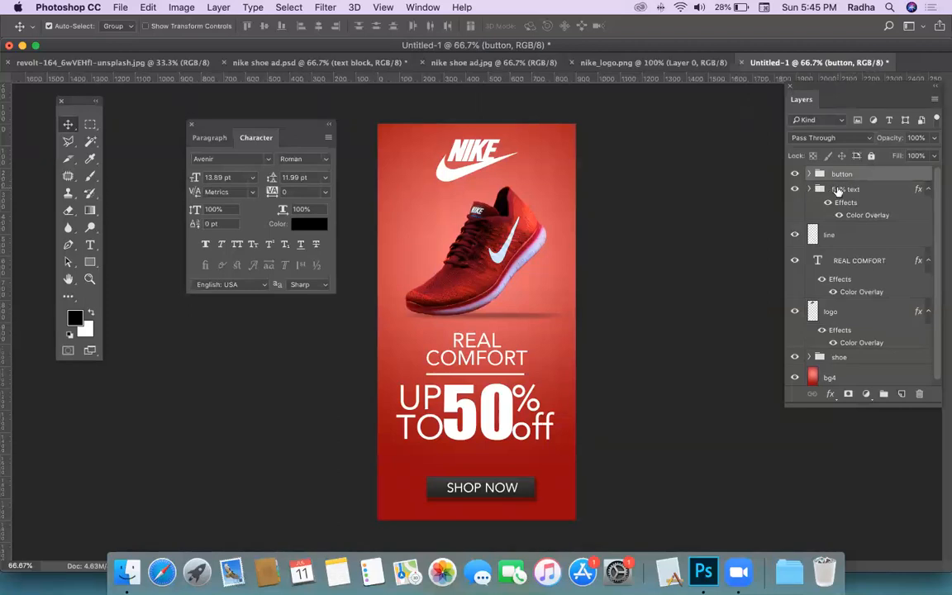
{"action": "left_click", "coordinate": [838, 191], "text": "super"}
{"action": "left_click", "coordinate": [839, 237], "text": "super"}
{"action": "left_click", "coordinate": [842, 264], "text": "super"}
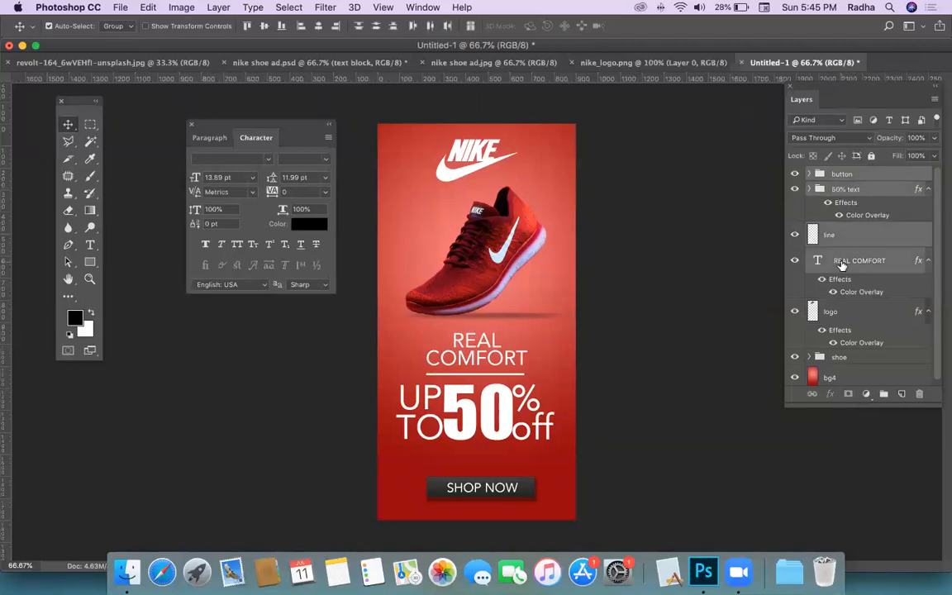
{"action": "left_click", "coordinate": [839, 313], "text": "super"}
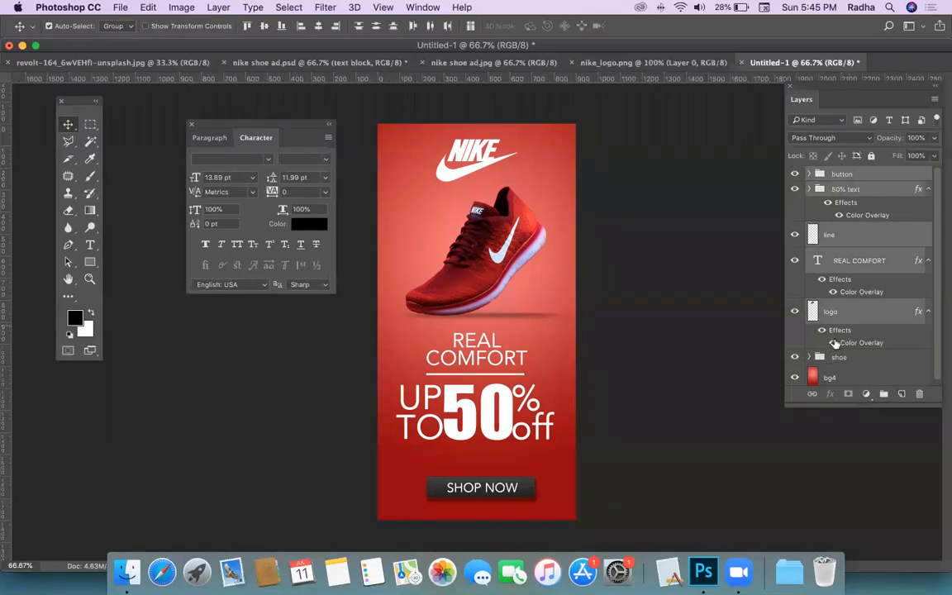
{"action": "left_click", "coordinate": [840, 359], "text": "super"}
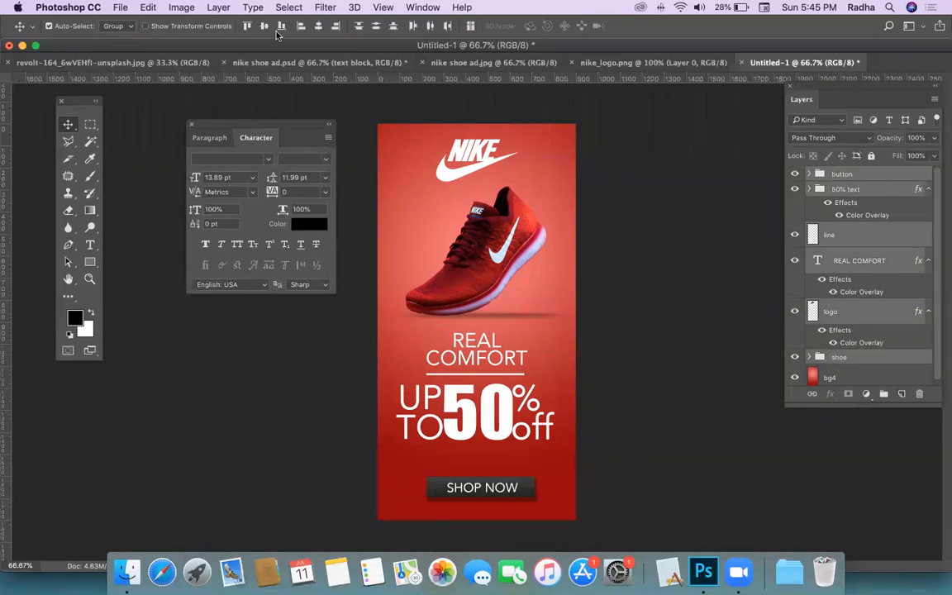
{"action": "left_click", "coordinate": [319, 26]}
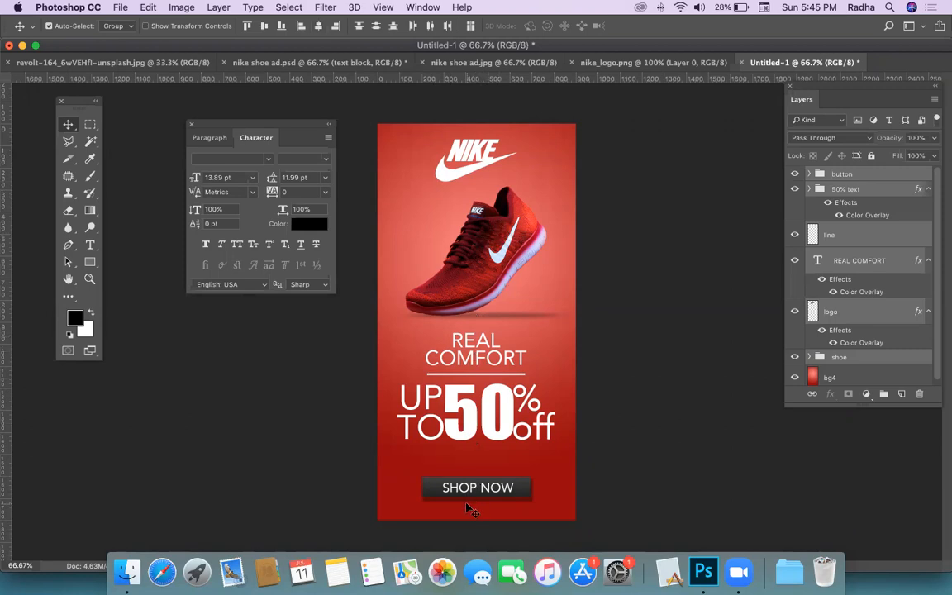
{"action": "left_click", "coordinate": [646, 347]}
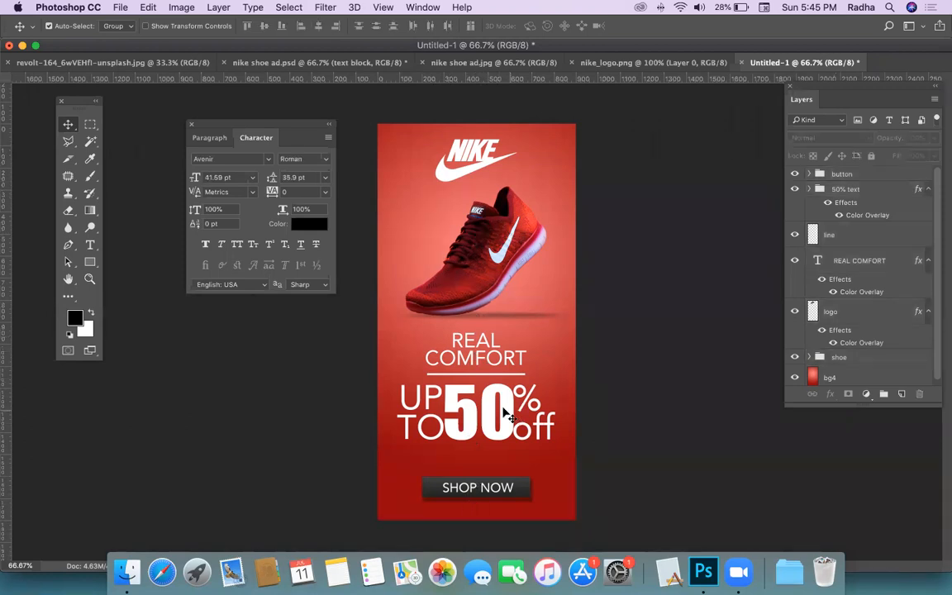
Step: Move the 50% text group, line and REAL COMFORT layers down together, slightly closer to the SHOP NOW button
{"action": "left_click", "coordinate": [456, 372]}
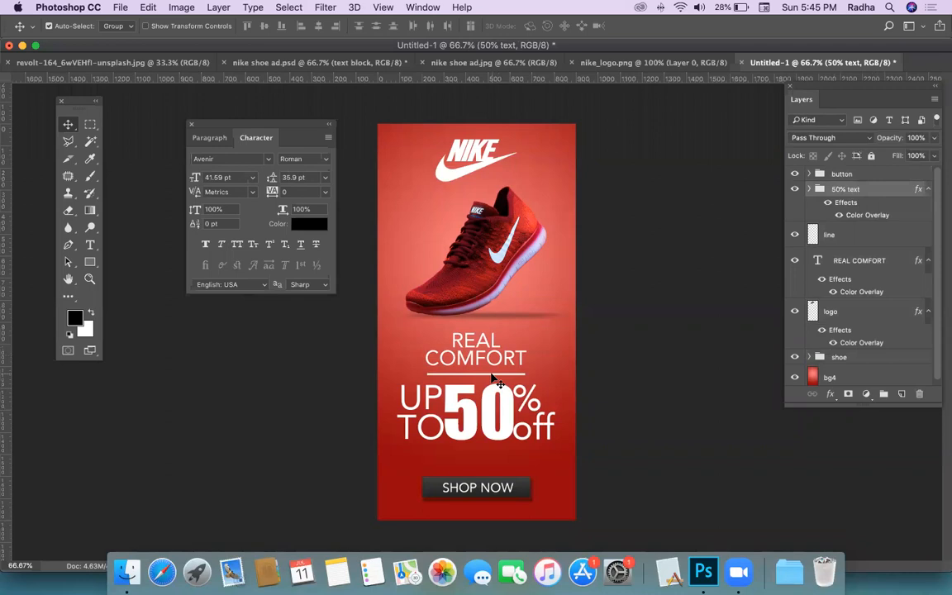
{"action": "left_click", "coordinate": [497, 373], "text": "shift"}
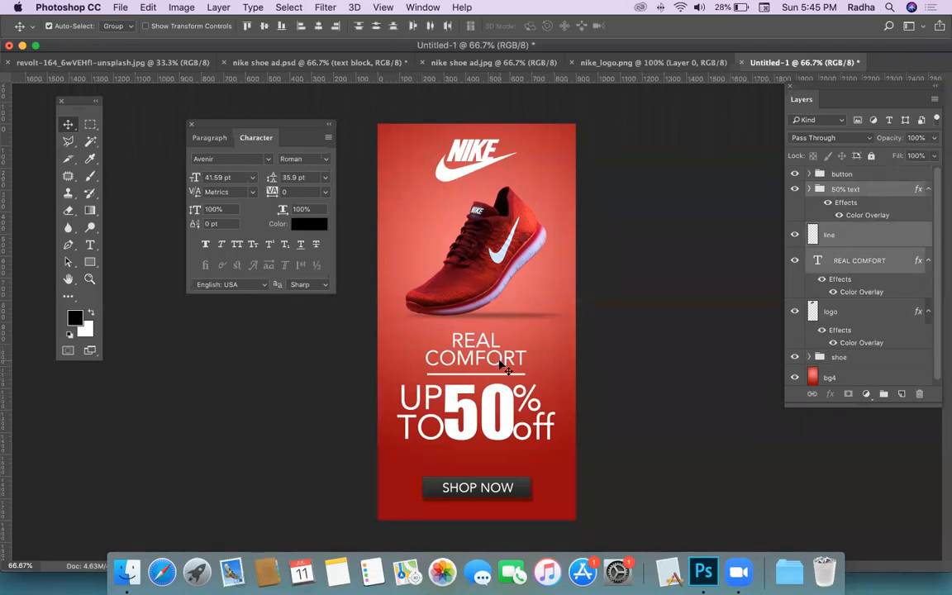
{"action": "key", "text": "Down"}
{"action": "key", "text": "Down"}
{"action": "key", "text": "Down"}
{"action": "key", "text": "Down"}
{"action": "key", "text": "Down"}
{"action": "key", "text": "Down"}
{"action": "key", "text": "Down"}
{"action": "key", "text": "Down"}
{"action": "key", "text": "Down"}
{"action": "key", "text": "Down"}
{"action": "key", "text": "Down"}
{"action": "key", "text": "Down"}
{"action": "key", "text": "Down"}
{"action": "key", "text": "Down"}
{"action": "key", "text": "Down"}
{"action": "key", "text": "Down"}
{"action": "key", "text": "Down"}
{"action": "key", "text": "Down"}
{"action": "key", "text": "Down"}
{"action": "key", "text": "Down"}
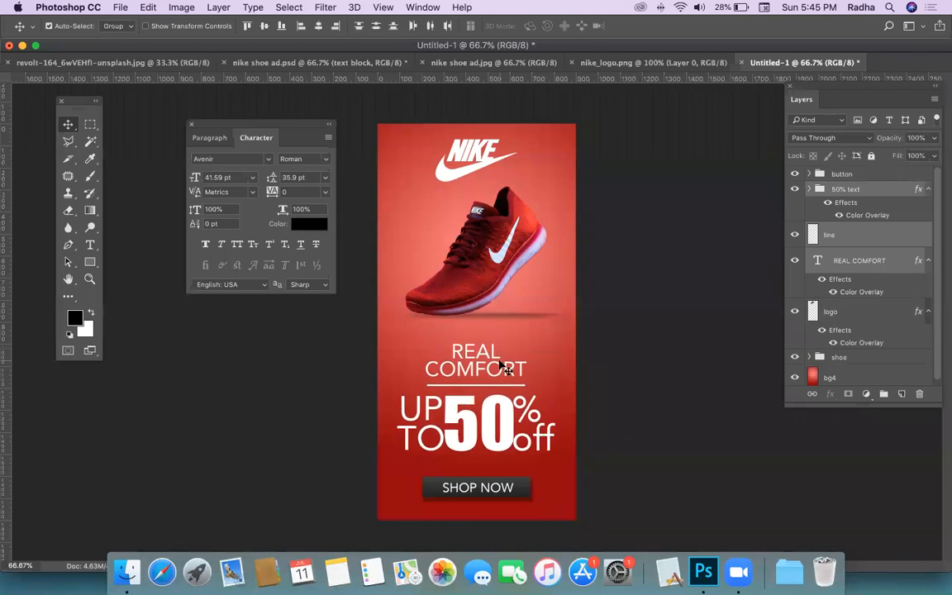
Step: Nudge the shoe group and the Nike logo layer slightly down to even out the banner's spacing
{"action": "left_click", "coordinate": [494, 263]}
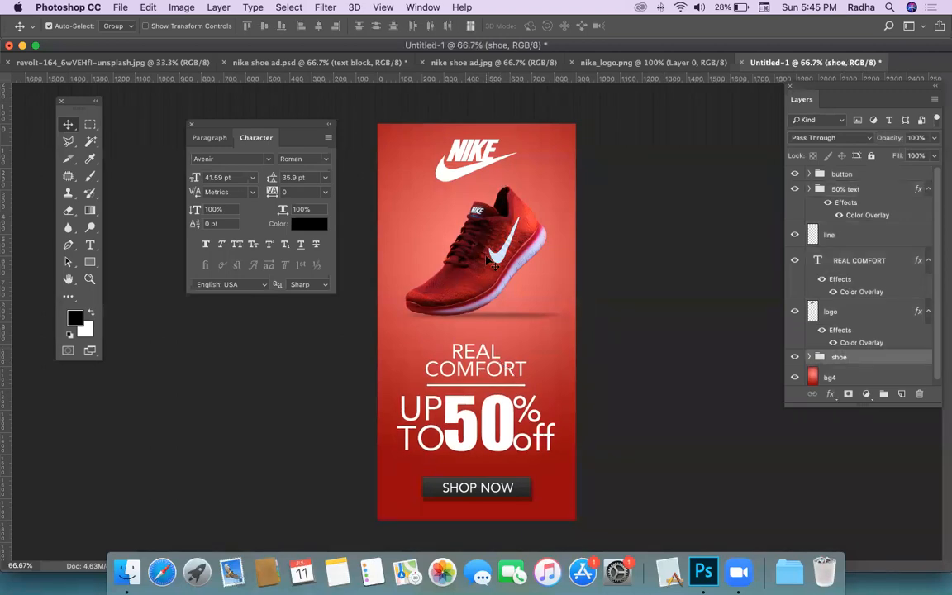
{"action": "key", "text": "shift+Down"}
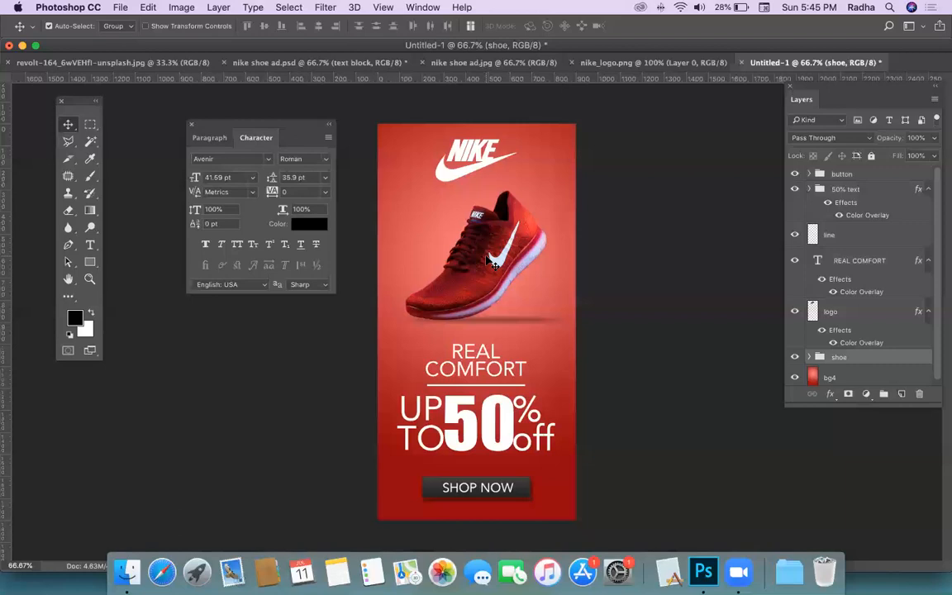
{"action": "left_click", "coordinate": [485, 162]}
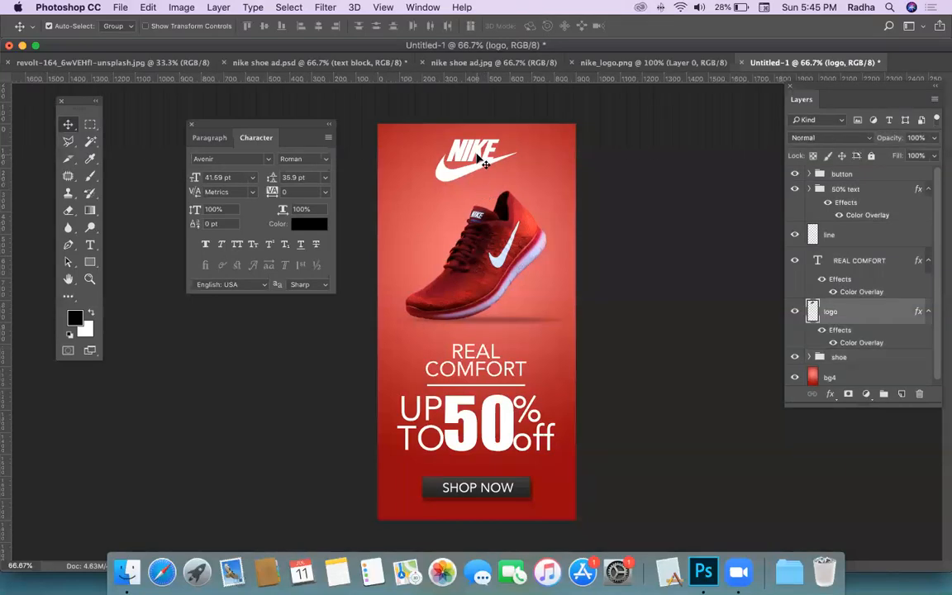
{"action": "key", "text": "Down"}
{"action": "key", "text": "Down"}
{"action": "key", "text": "Down"}
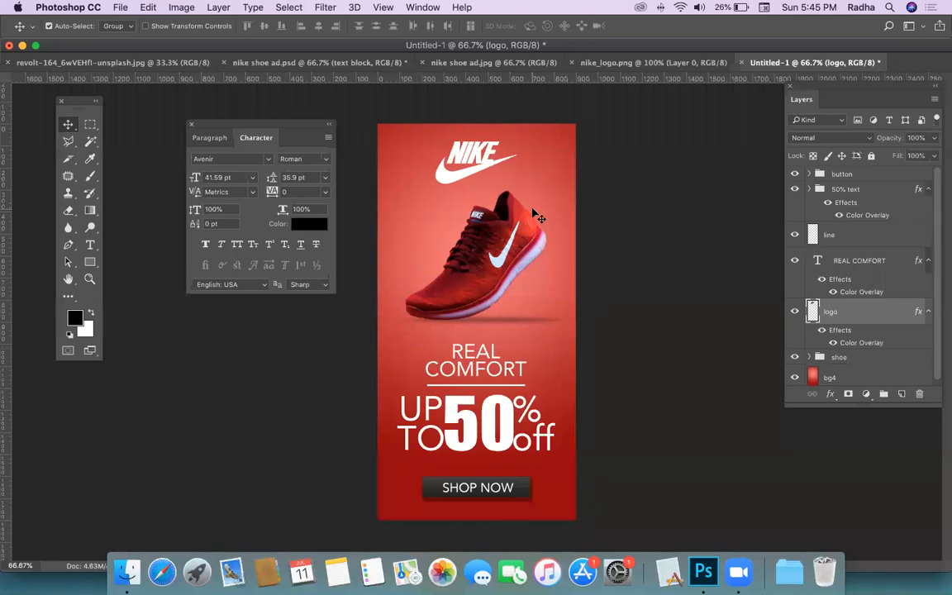
Step: Save the banner to the Desktop as press ad.psd in Photoshop format with layers kept
{"action": "left_click", "coordinate": [120, 8]}
{"action": "left_click", "coordinate": [131, 131]}
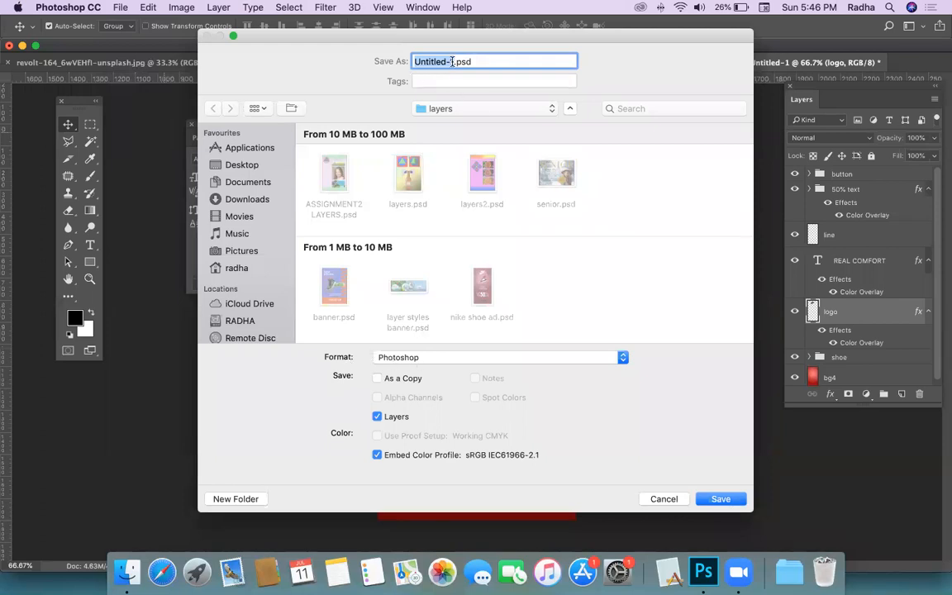
{"action": "type", "text": "press ac"}
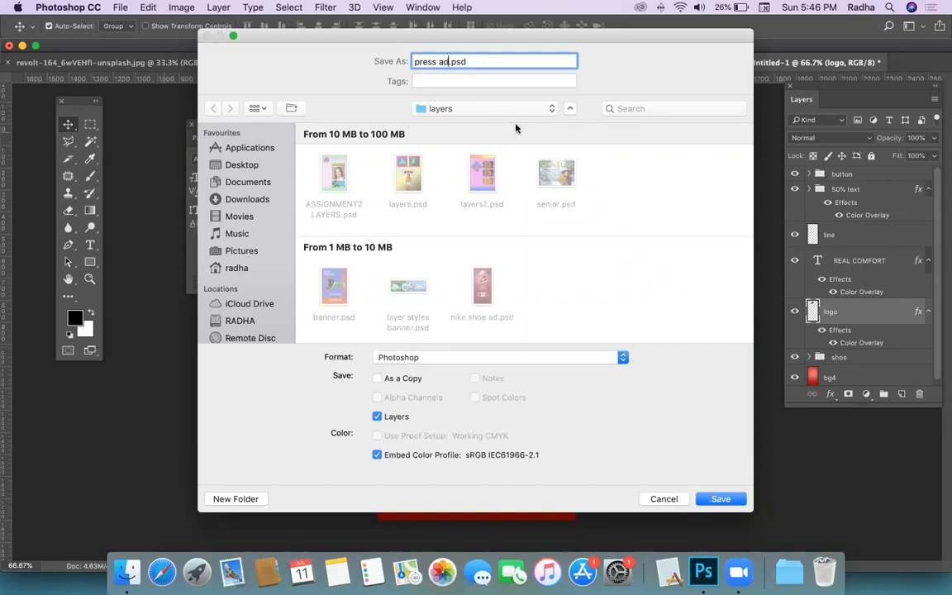
{"action": "left_click", "coordinate": [242, 164]}
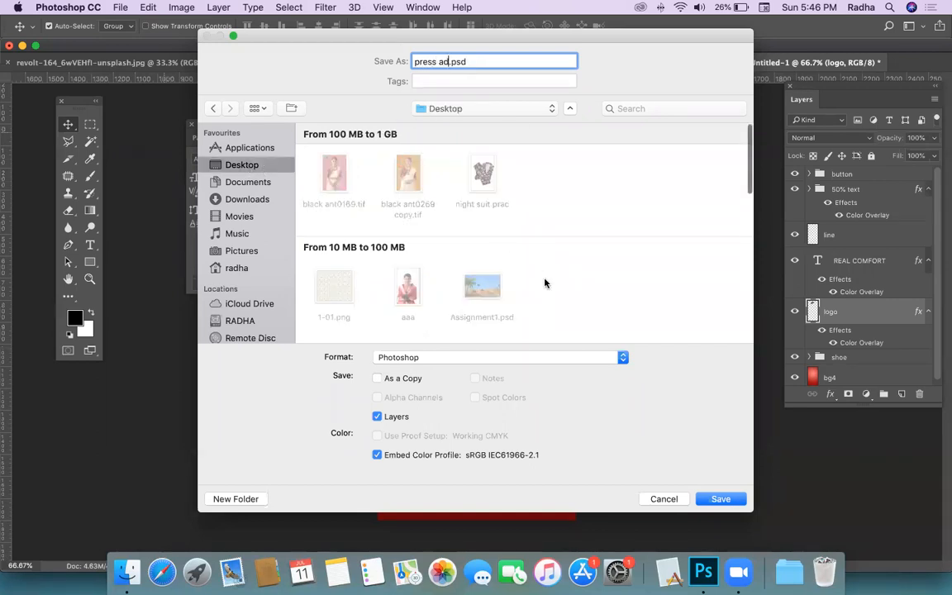
{"action": "left_click", "coordinate": [719, 499]}
{"action": "left_click", "coordinate": [487, 206]}
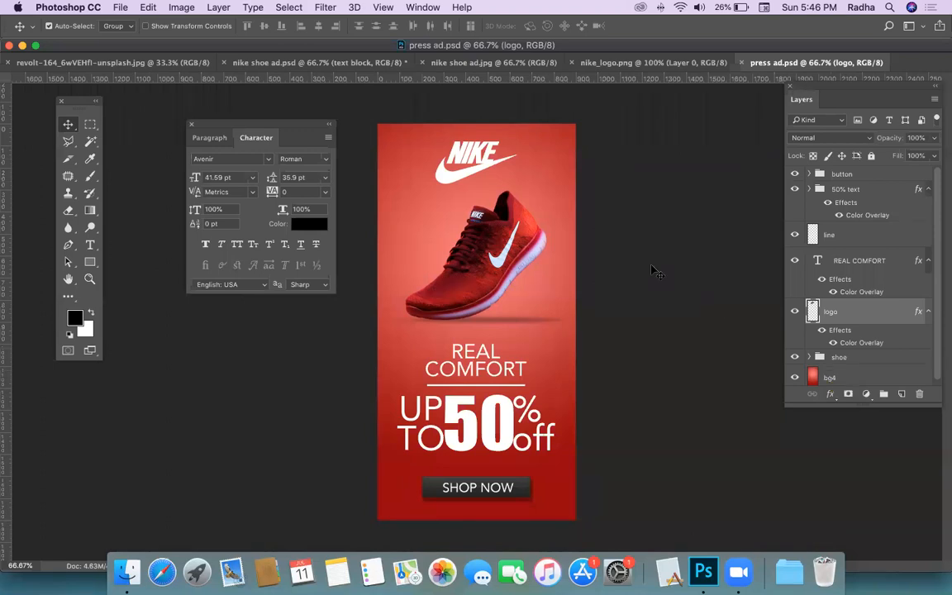
Step: Save a JPEG copy named press ad.jpg to the Desktop at Maximum quality 12 in Progressive format
{"action": "left_click", "coordinate": [121, 7]}
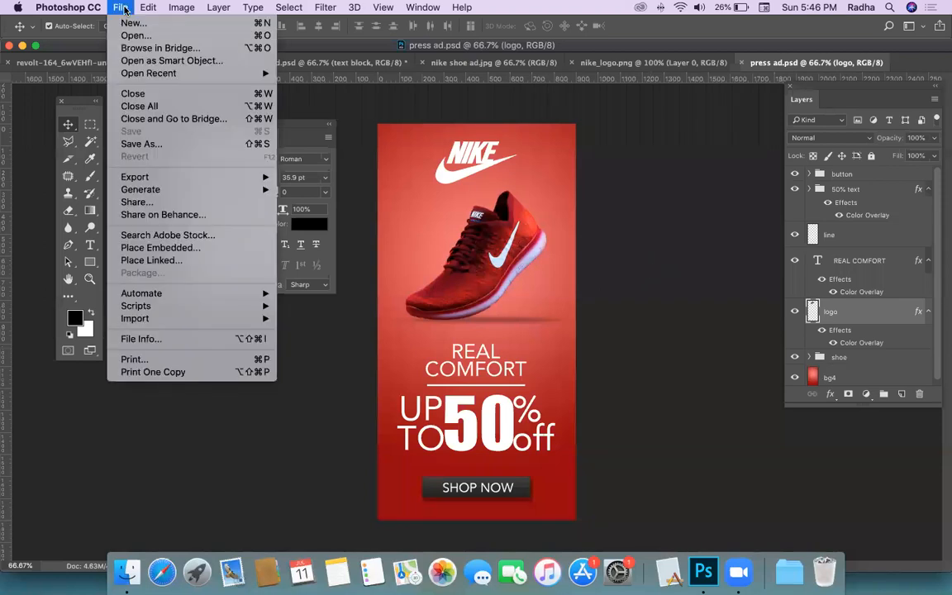
{"action": "left_click", "coordinate": [140, 143]}
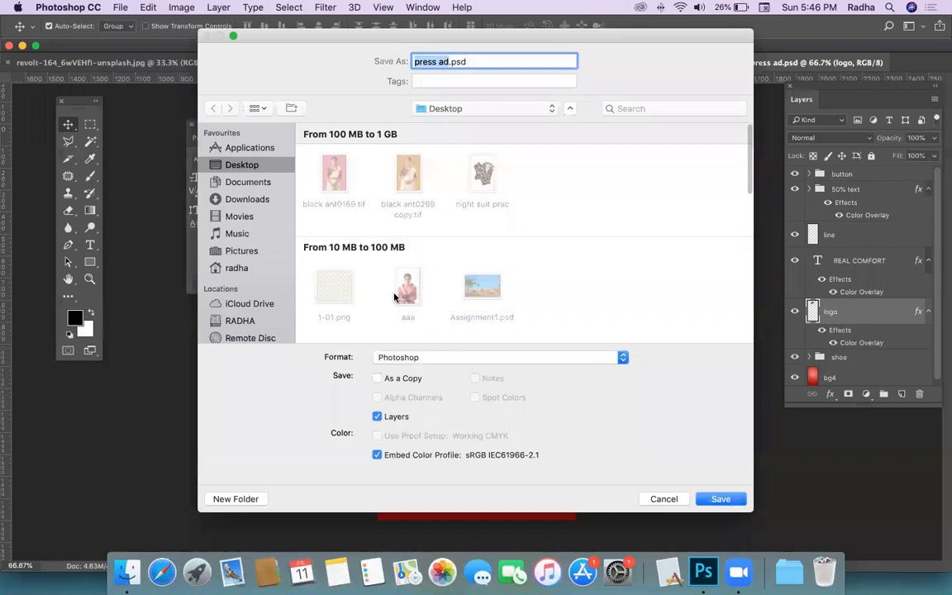
{"action": "left_click", "coordinate": [404, 357]}
{"action": "left_click", "coordinate": [388, 436]}
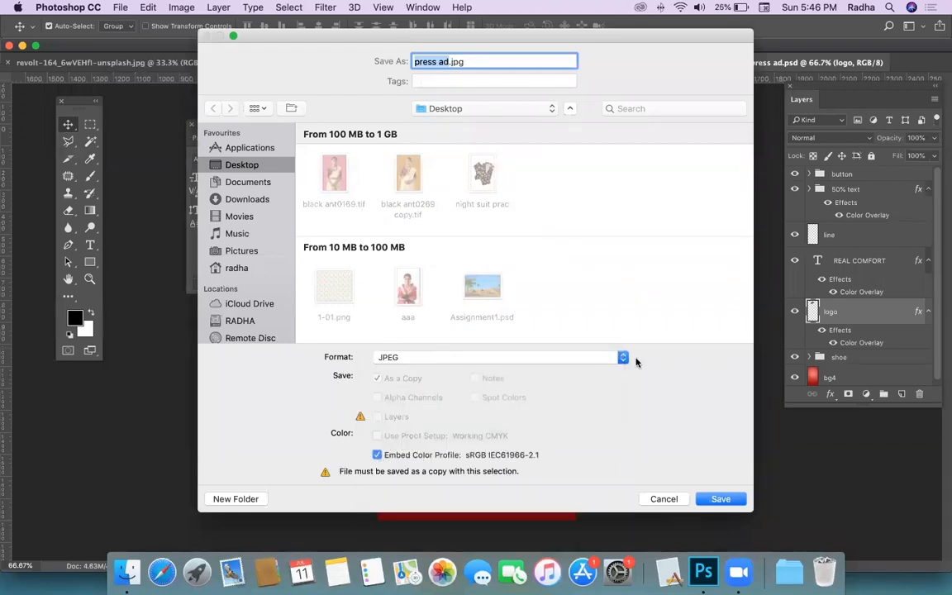
{"action": "left_click", "coordinate": [719, 499]}
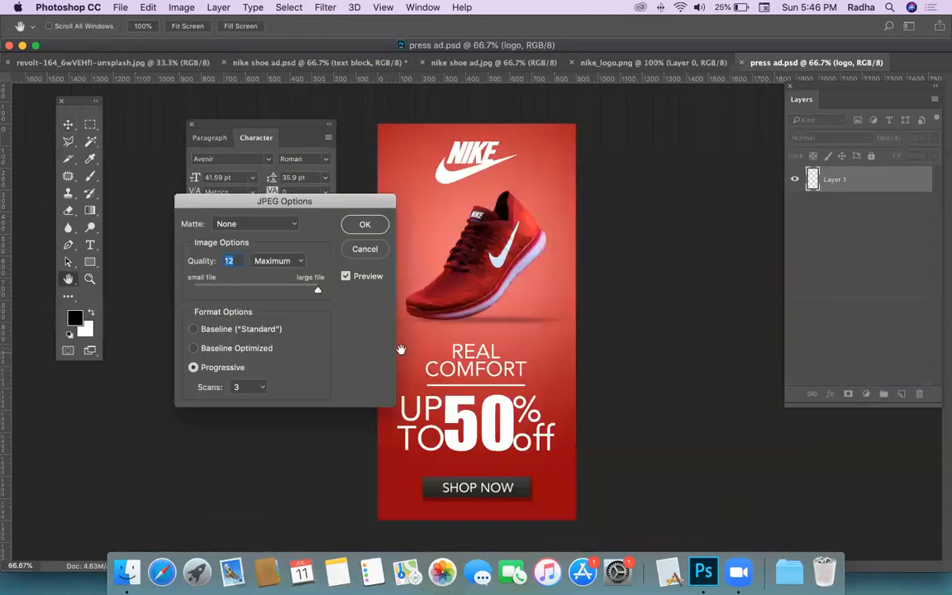
{"action": "left_click", "coordinate": [366, 221]}
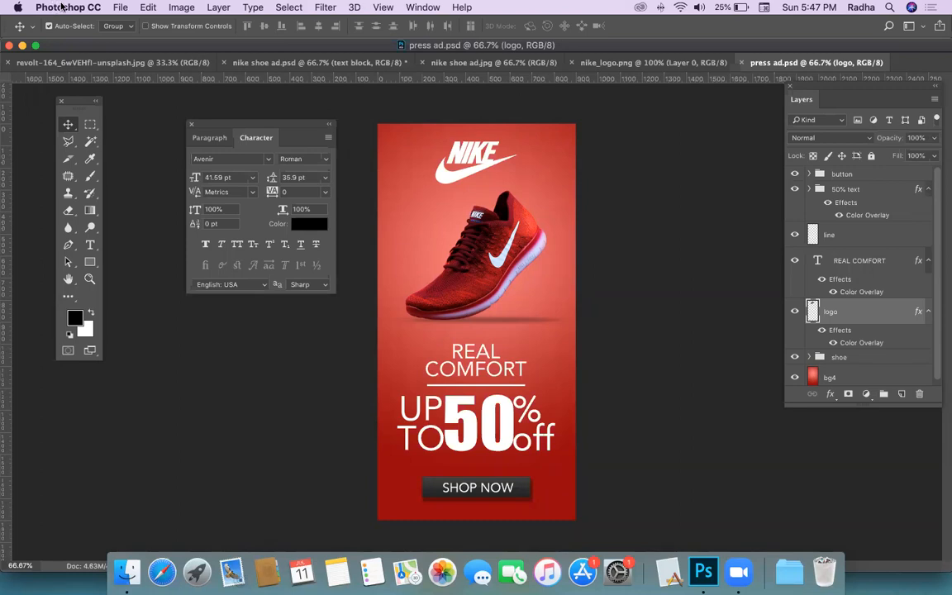
Step: Start saving the banner to the Desktop as press ad.pdf in Photoshop PDF format, accepting the notice about PDF settings
{"action": "left_click", "coordinate": [121, 9]}
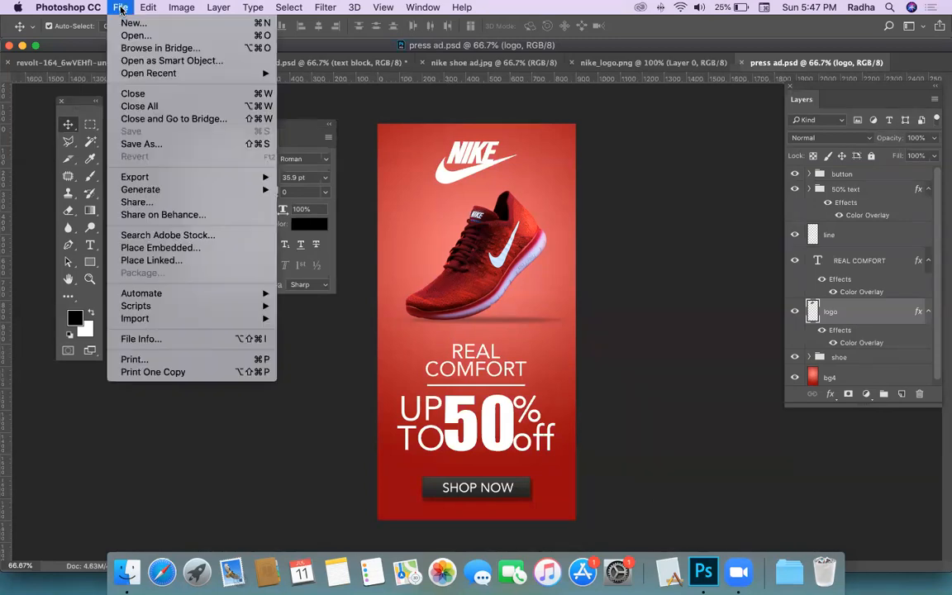
{"action": "left_click", "coordinate": [152, 145]}
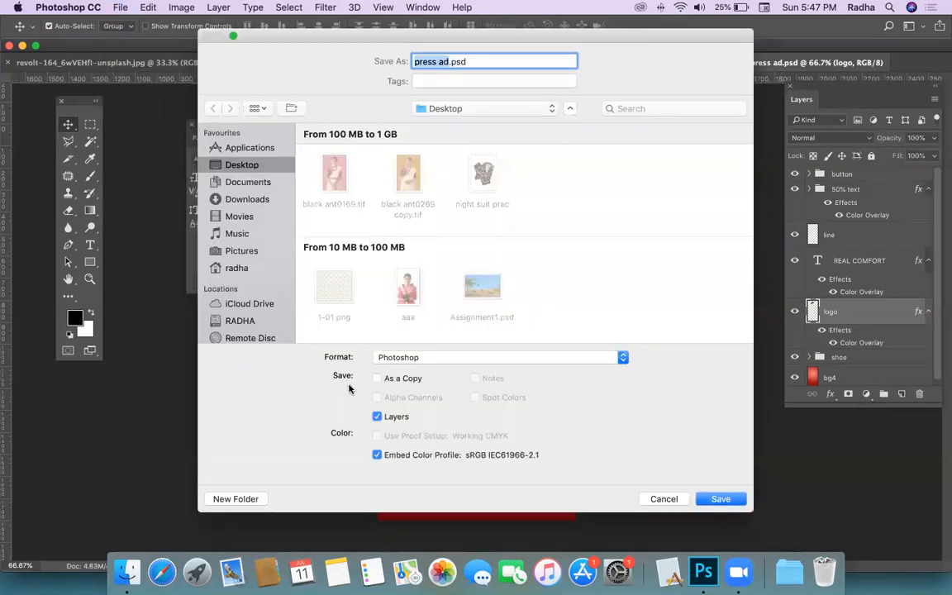
{"action": "left_click", "coordinate": [395, 360]}
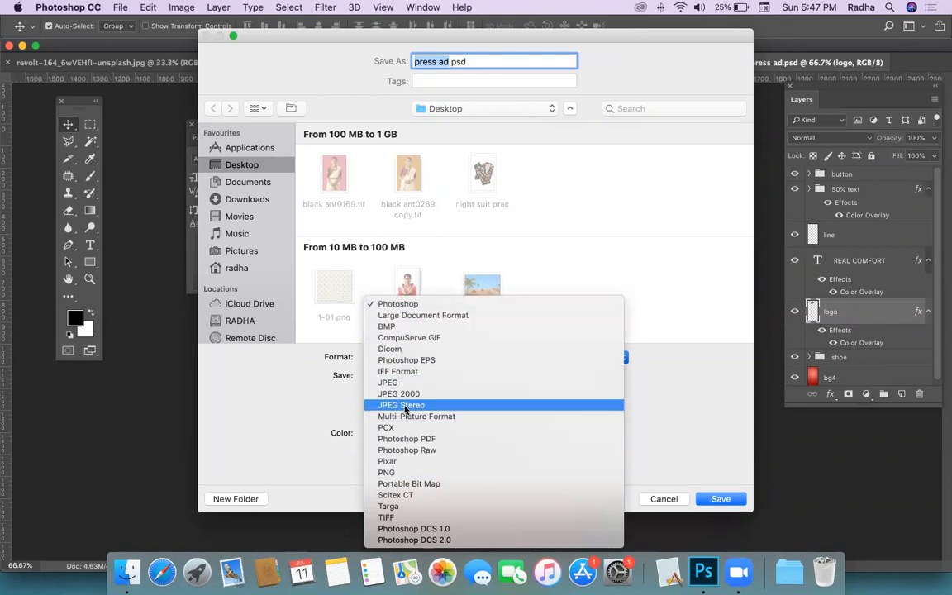
{"action": "left_click", "coordinate": [420, 439]}
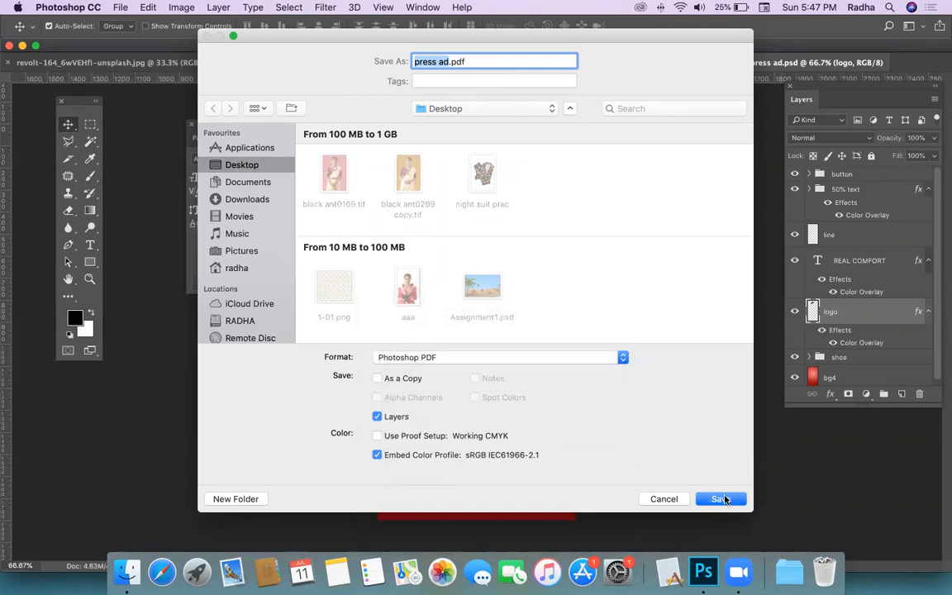
{"action": "left_click", "coordinate": [720, 498]}
{"action": "left_click", "coordinate": [573, 217]}
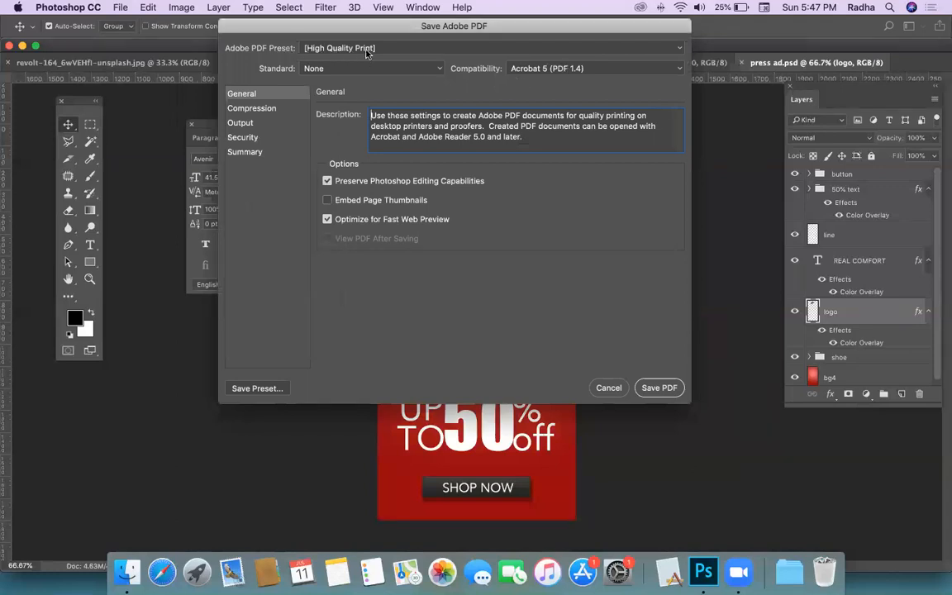
Step: Set the PDF's image compression to None
{"action": "left_click", "coordinate": [244, 109]}
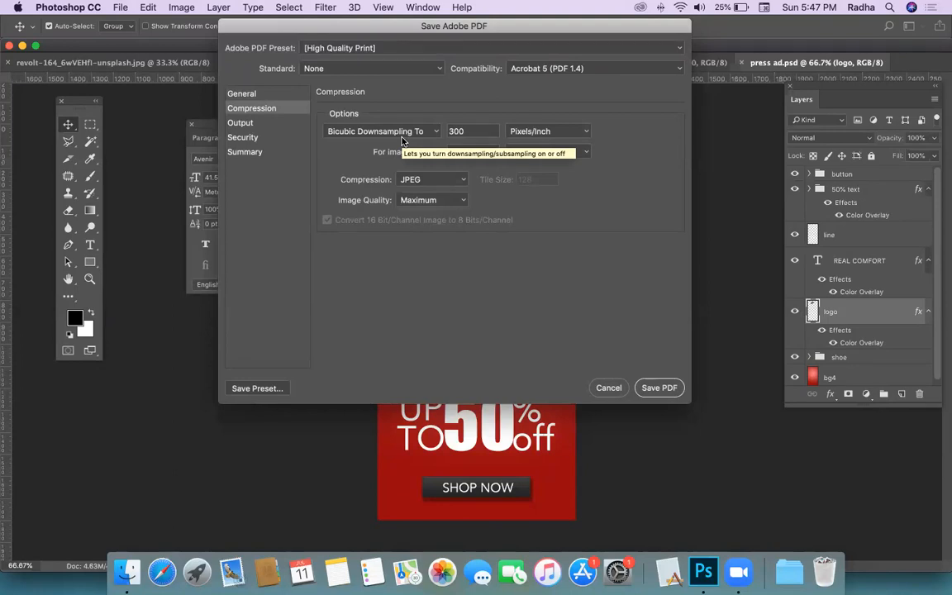
{"action": "left_click", "coordinate": [465, 183]}
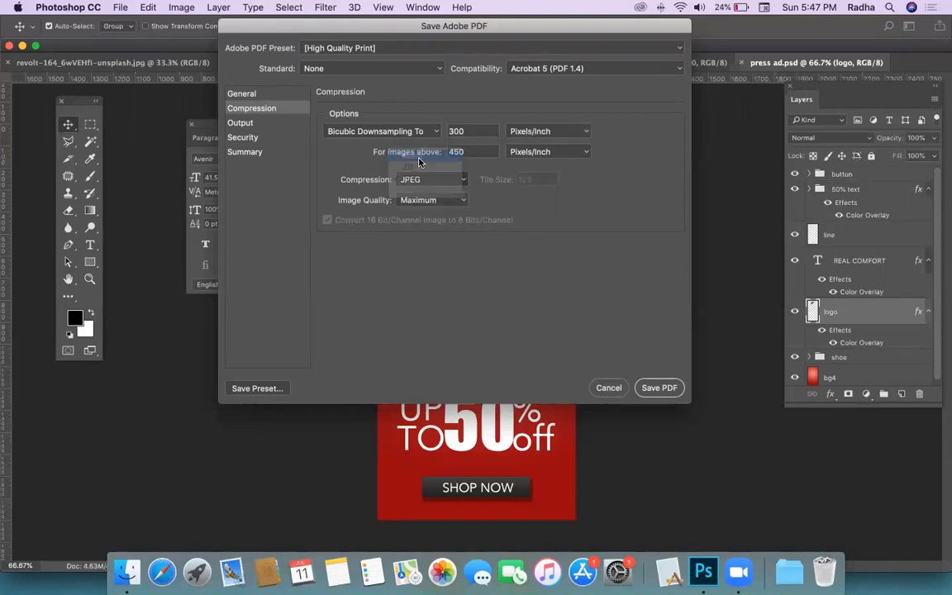
{"action": "left_click", "coordinate": [419, 162]}
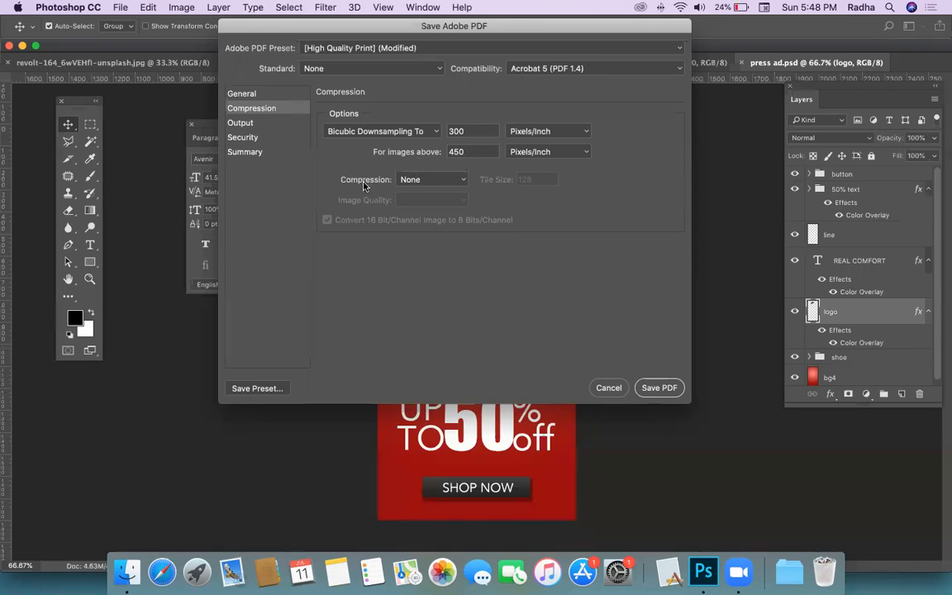
{"action": "left_click", "coordinate": [410, 179]}
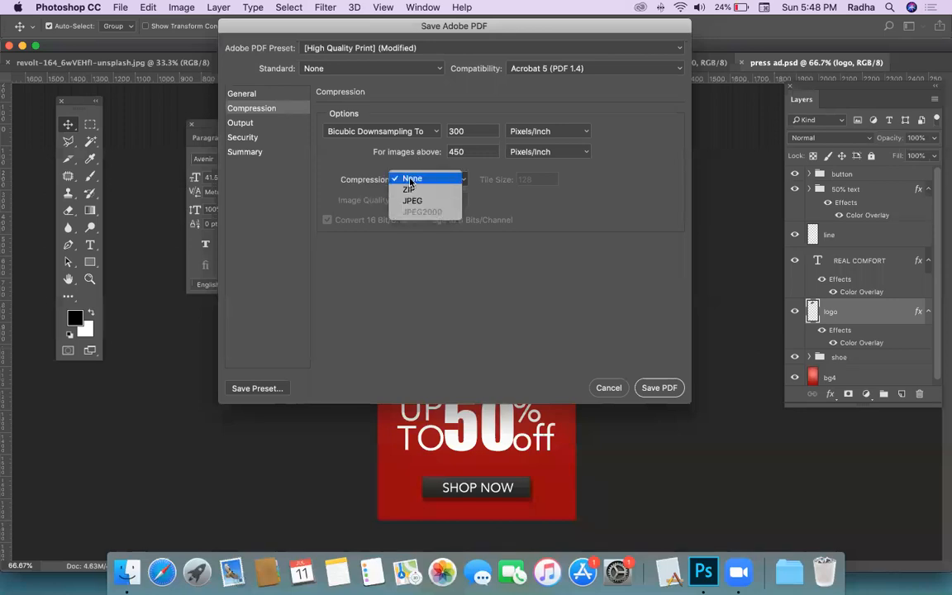
{"action": "left_click", "coordinate": [410, 180]}
Step: Review the PDF's output, security, summary, general and compression settings, and save it with Photoshop editing capabilities preserved
{"action": "left_click", "coordinate": [242, 125]}
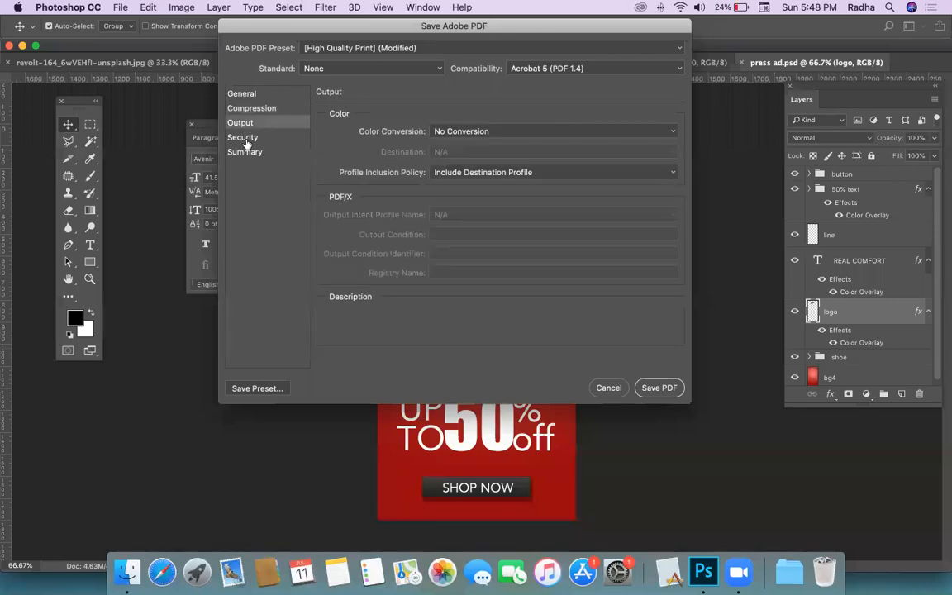
{"action": "left_click", "coordinate": [243, 138]}
{"action": "left_click", "coordinate": [246, 152]}
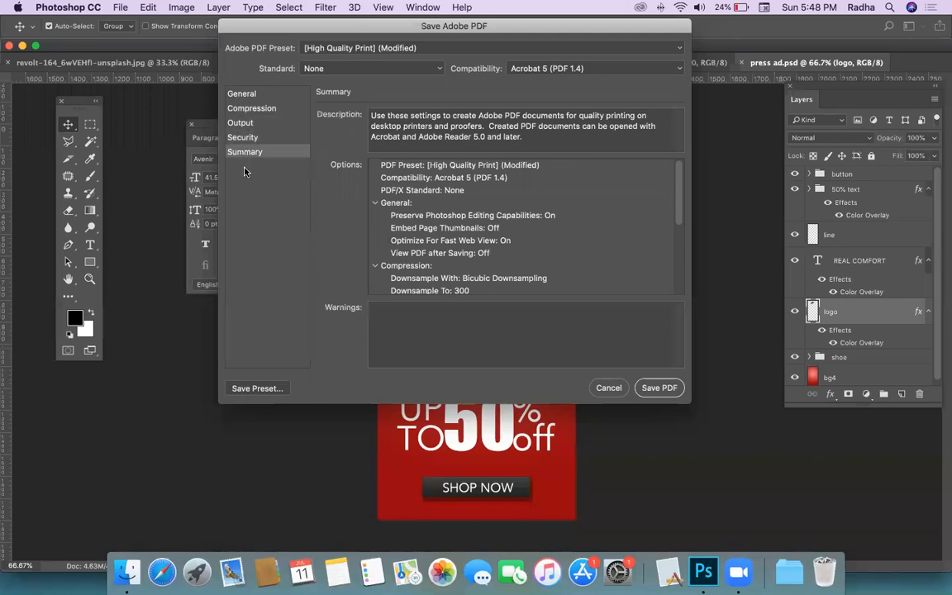
{"action": "left_click", "coordinate": [241, 95]}
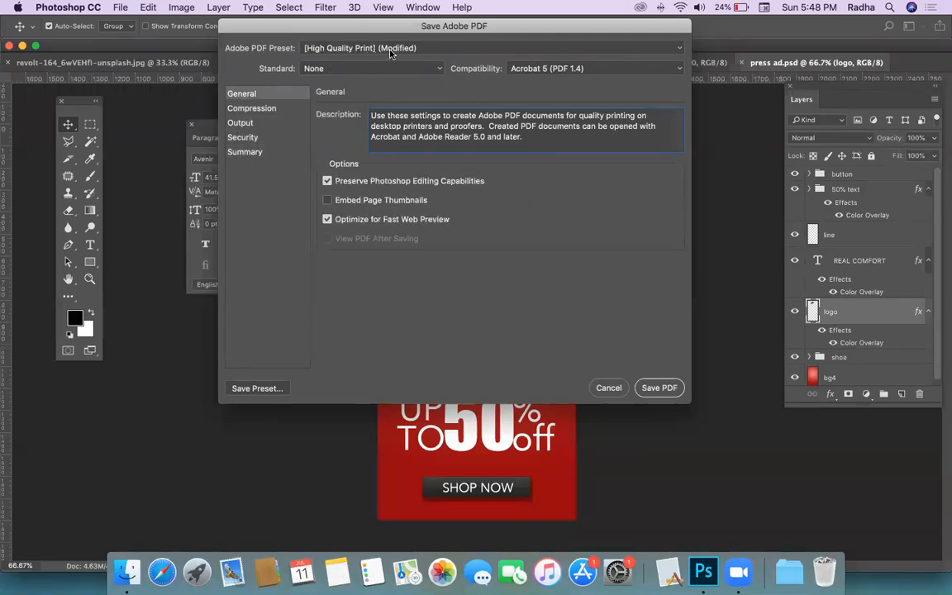
{"action": "left_click", "coordinate": [252, 109]}
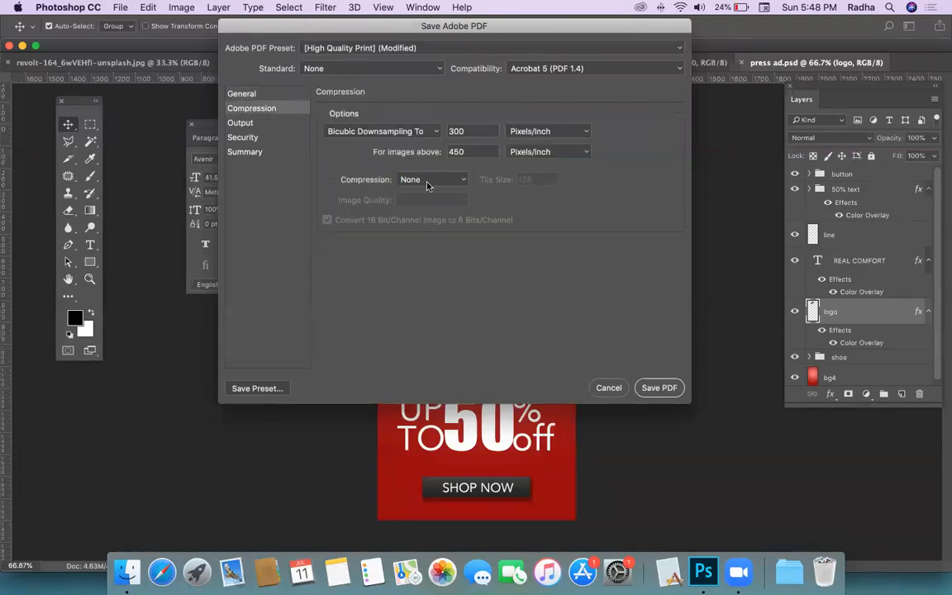
{"action": "left_click", "coordinate": [660, 387]}
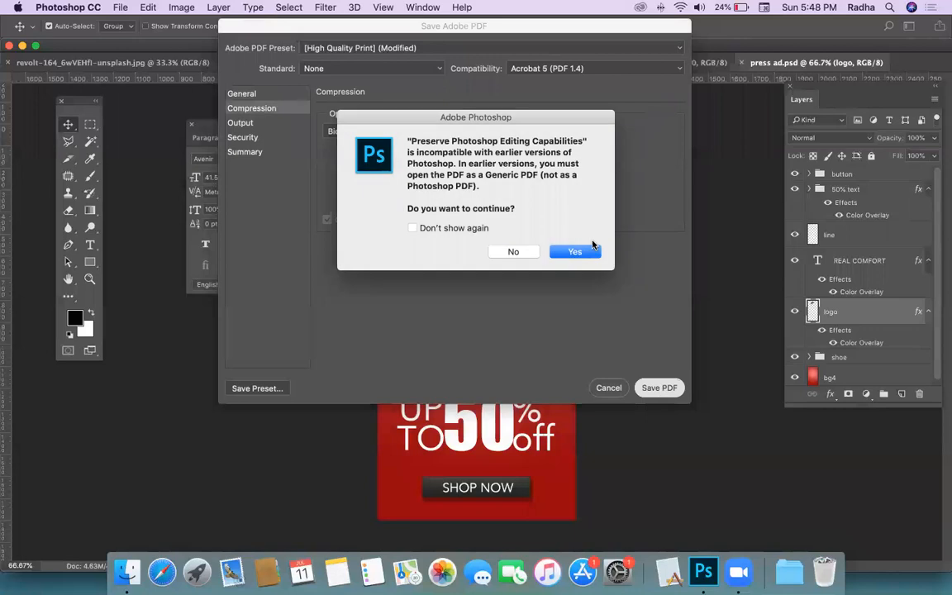
{"action": "left_click", "coordinate": [574, 251]}
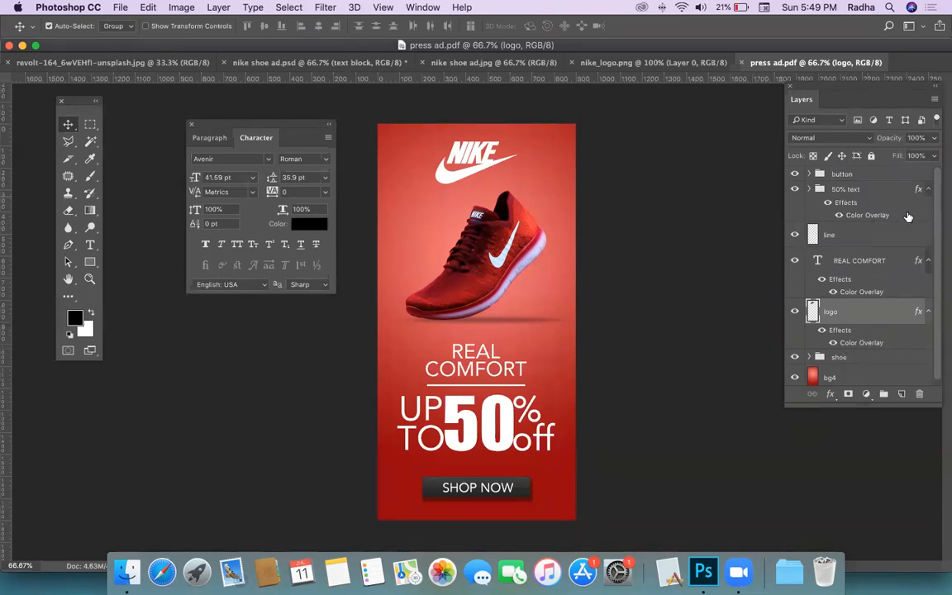
Step: Check the REAL COMFORT layer's style settings and expand the shoe group to view its layers
{"action": "double_click", "coordinate": [903, 263]}
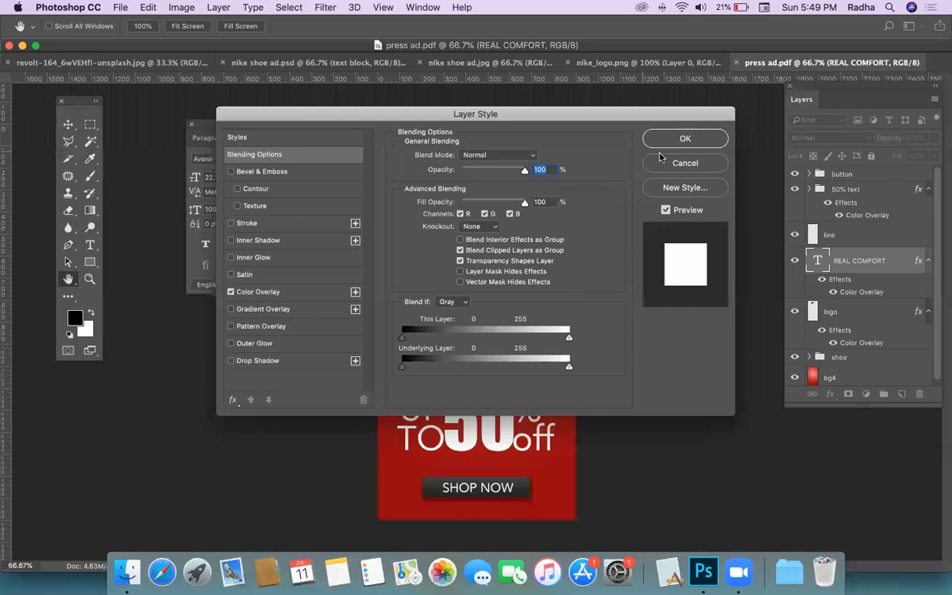
{"action": "left_click", "coordinate": [685, 138]}
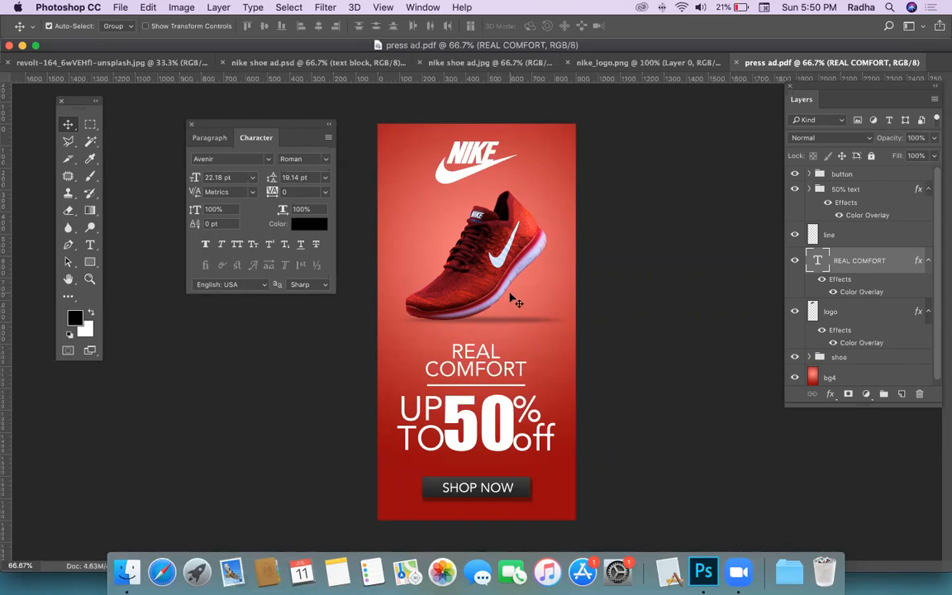
{"action": "left_click", "coordinate": [849, 175]}
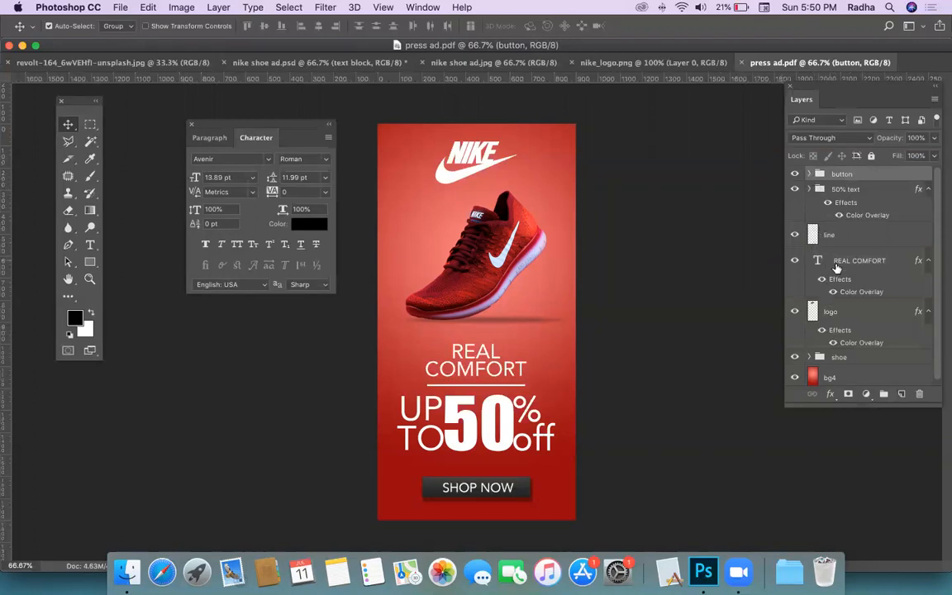
{"action": "scroll", "coordinate": [827, 265], "scroll_direction": "down", "scroll_amount": 1}
{"action": "left_click", "coordinate": [809, 352]}
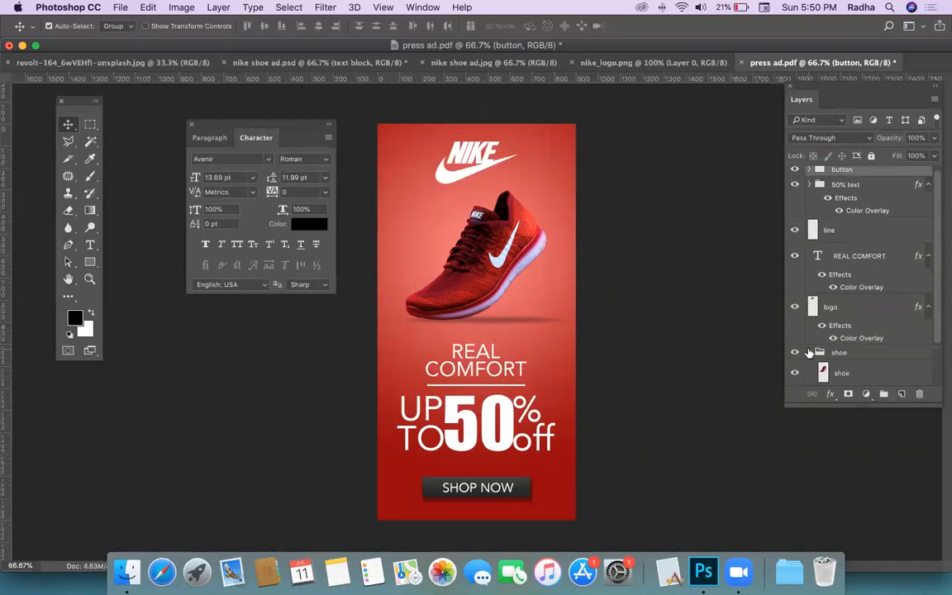
Step: Delete the shadow layer from the shoe group and add a new empty layer in the group
{"action": "scroll", "coordinate": [883, 288], "scroll_direction": "down", "scroll_amount": 2}
{"action": "left_click", "coordinate": [849, 347]}
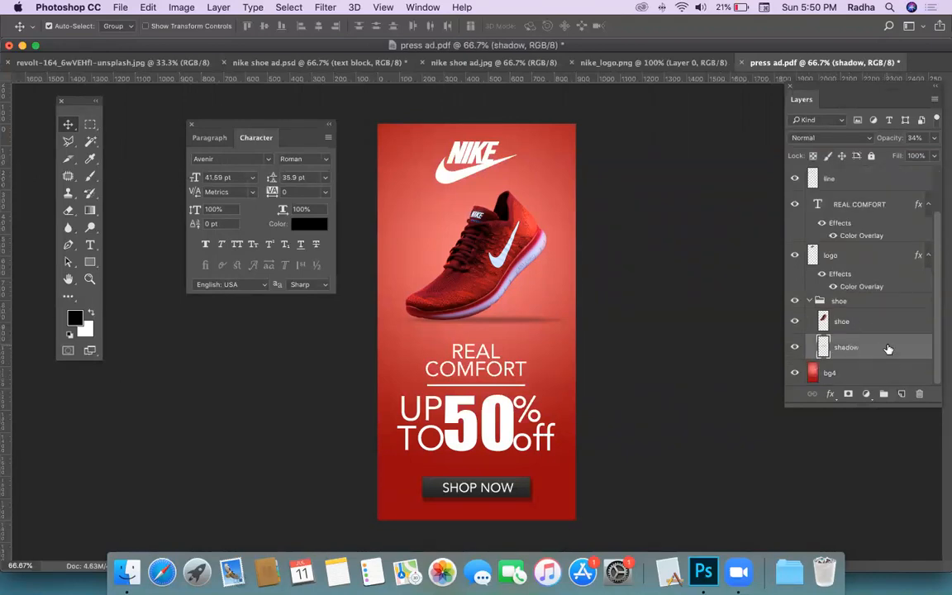
{"action": "left_click_drag", "start_coordinate": [888, 348], "coordinate": [921, 397]}
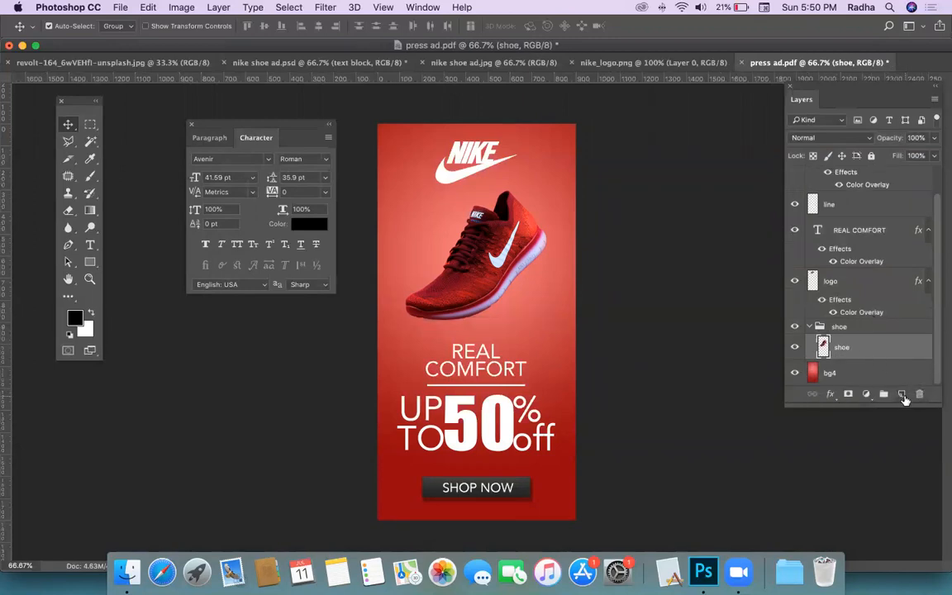
{"action": "left_click", "coordinate": [902, 395]}
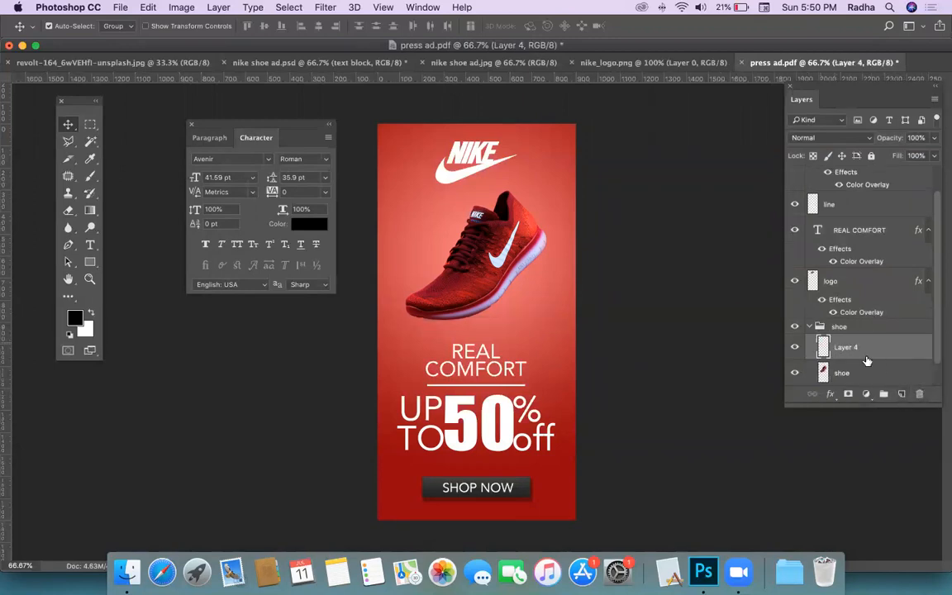
Step: Draw a thin, wide elliptical selection beneath the shoe and fill it with the black foreground colour
{"action": "left_click_drag", "start_coordinate": [90, 124], "coordinate": [132, 136]}
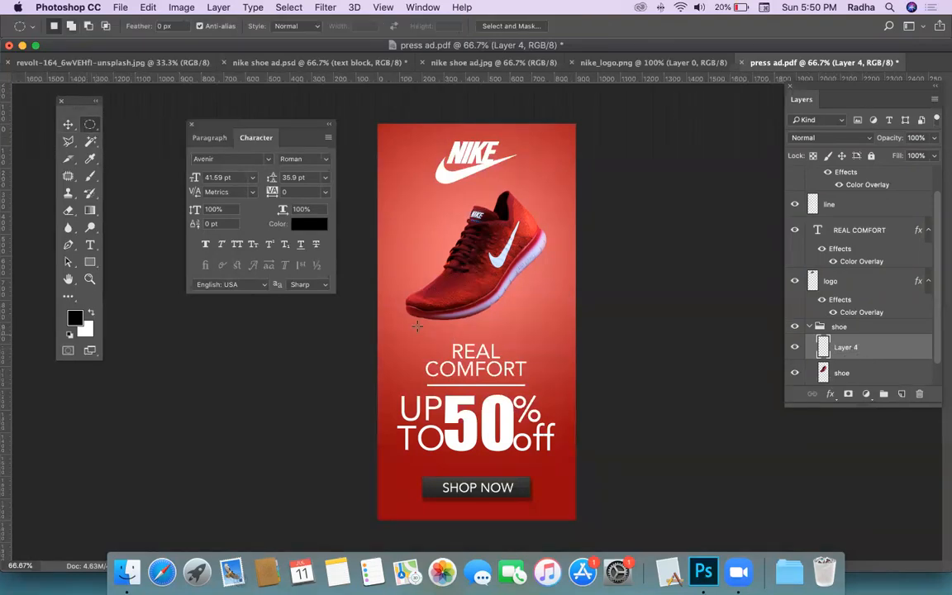
{"action": "left_click_drag", "start_coordinate": [406, 312], "coordinate": [552, 326]}
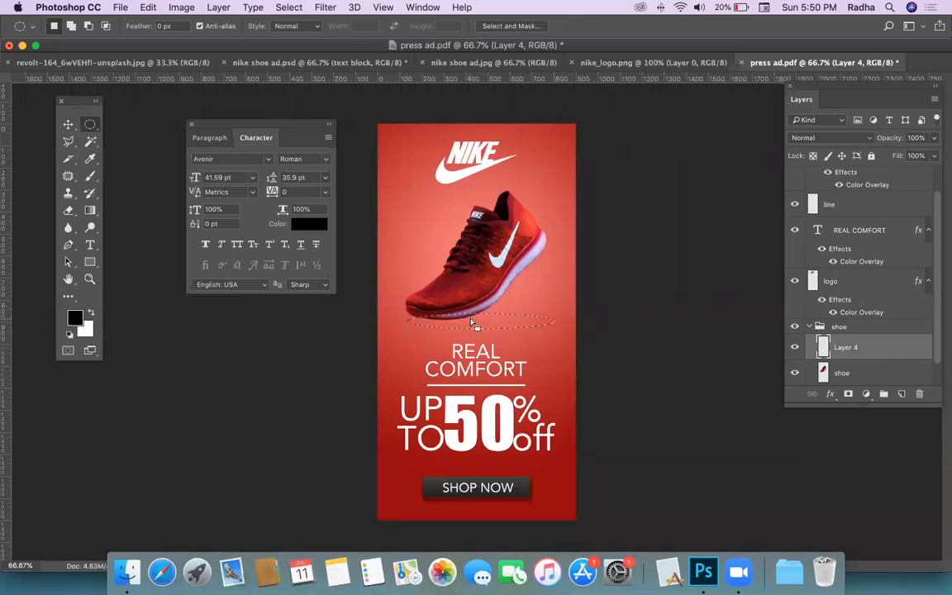
{"action": "key", "text": "alt"}
{"action": "key", "text": "alt+BackSpace"}
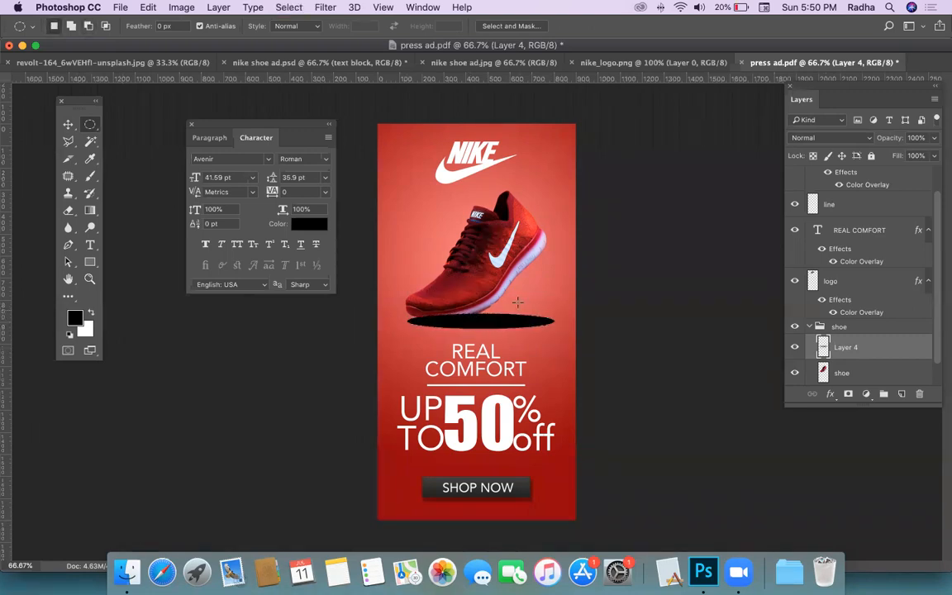
Step: Apply a Gaussian Blur with a 14.8-pixel radius to the black ellipse
{"action": "left_click", "coordinate": [324, 9]}
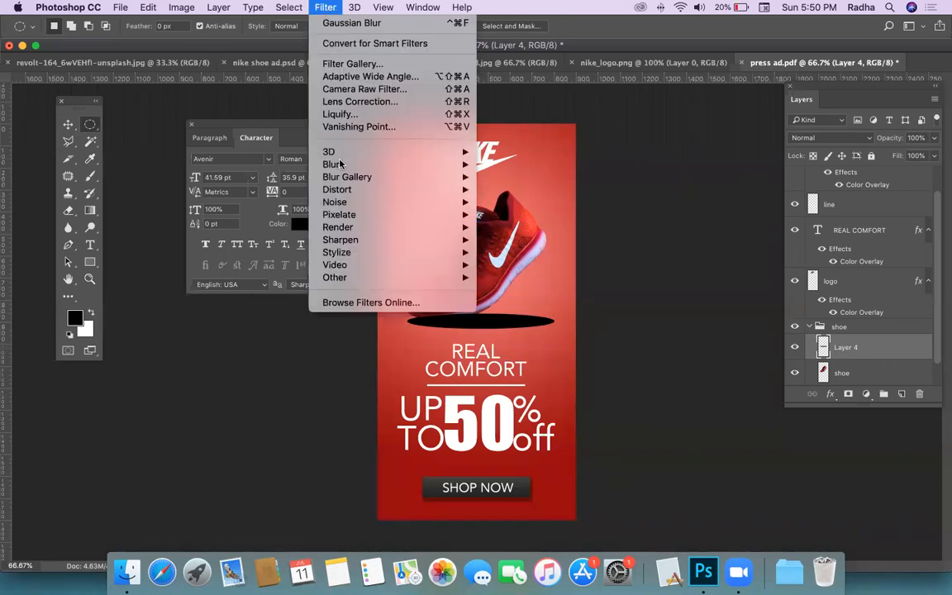
{"action": "mouse_move", "coordinate": [334, 164]}
{"action": "left_click", "coordinate": [537, 218]}
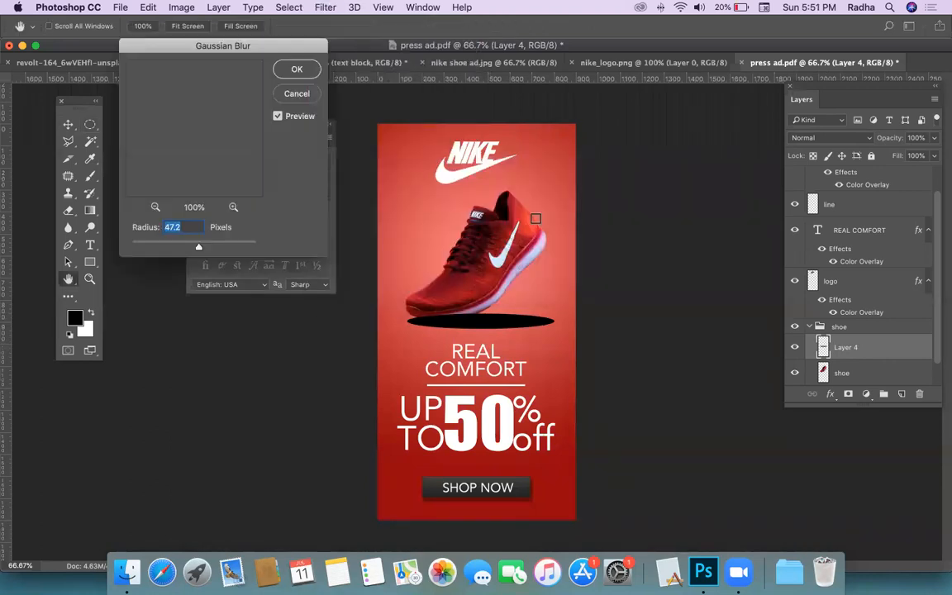
{"action": "left_click_drag", "start_coordinate": [199, 246], "coordinate": [176, 246]}
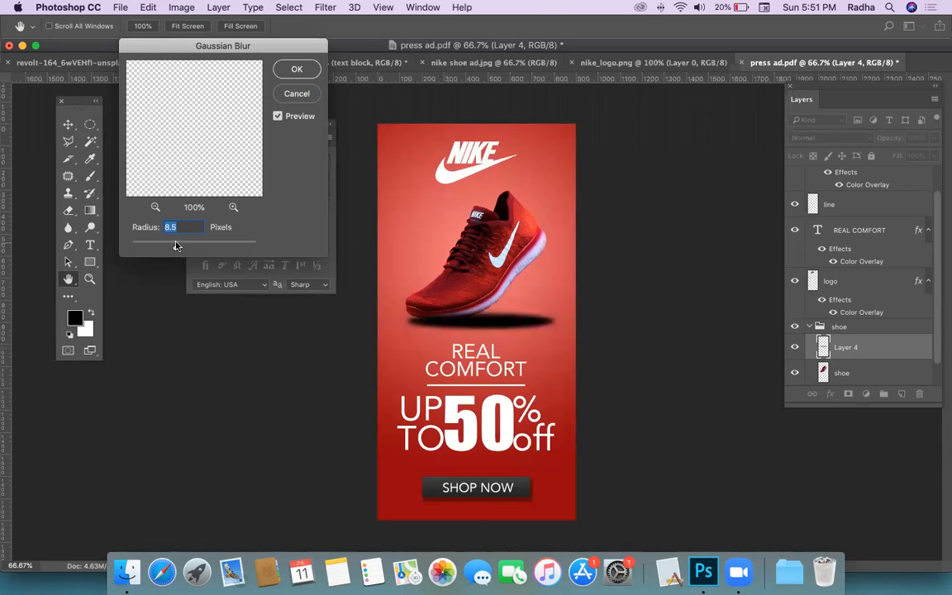
{"action": "left_click_drag", "start_coordinate": [175, 245], "coordinate": [183, 245]}
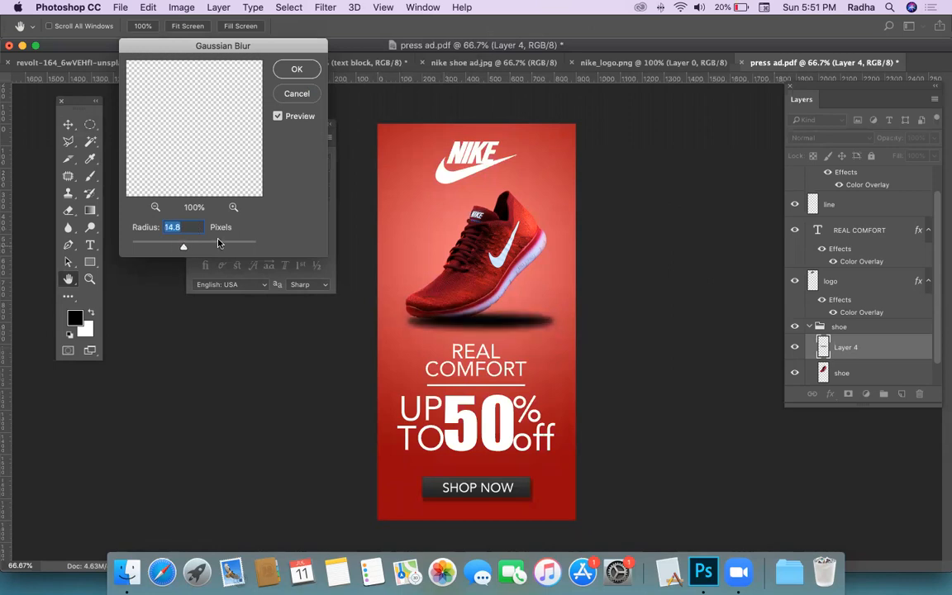
{"action": "left_click", "coordinate": [298, 71]}
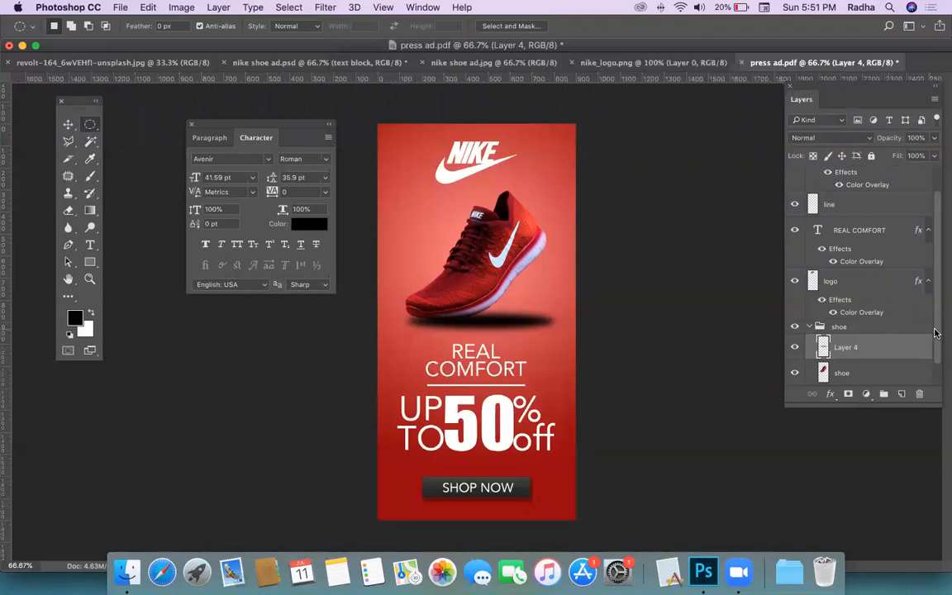
Step: Move the blurred ellipse layer below the shoe layer and flatten it to about 102% width and 48% height
{"action": "scroll", "coordinate": [880, 331], "scroll_direction": "down", "scroll_amount": 1}
{"action": "left_click_drag", "start_coordinate": [858, 323], "coordinate": [860, 357]}
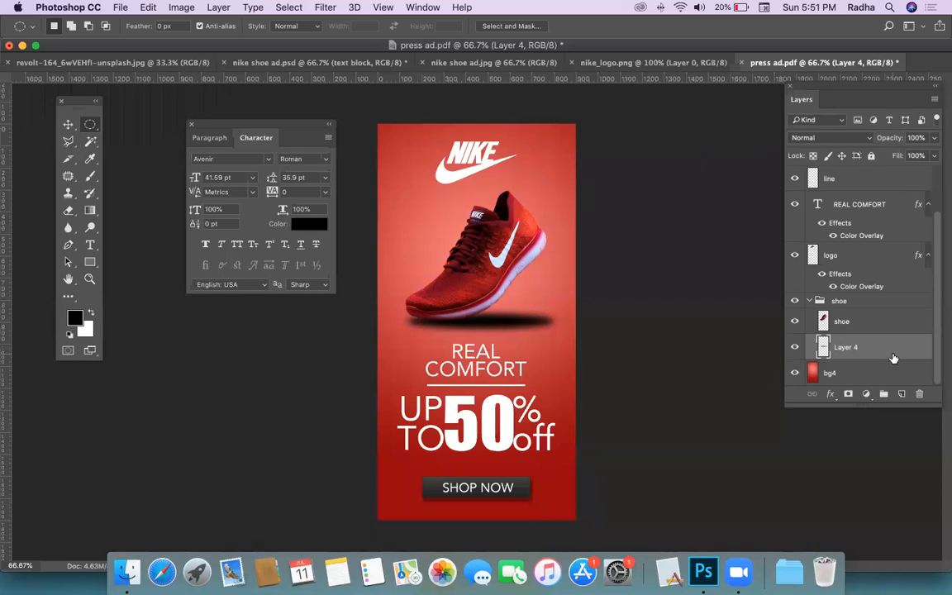
{"action": "key", "text": "ctrl+t"}
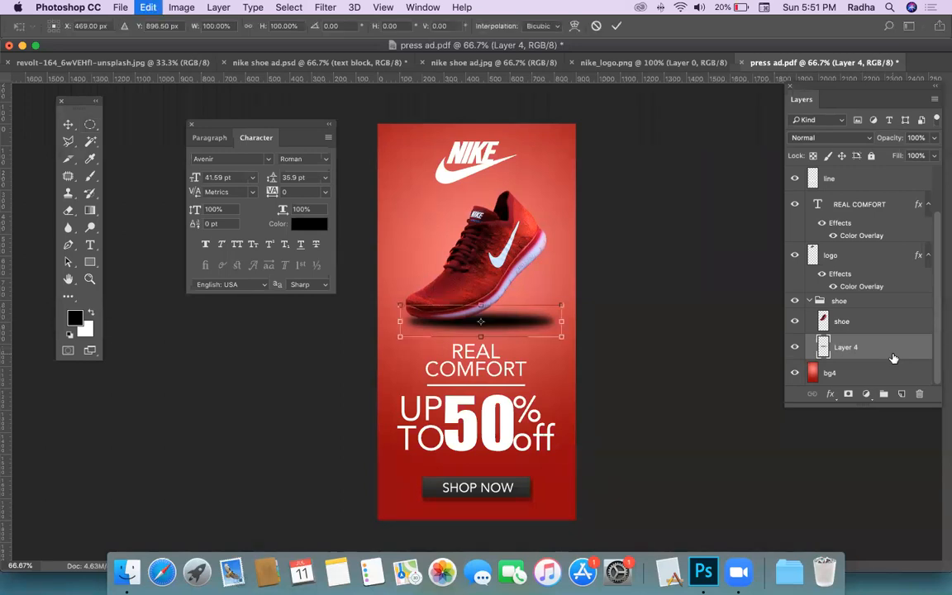
{"action": "mouse_move", "coordinate": [481, 306]}
{"action": "left_mouse_down"}
{"action": "mouse_move", "coordinate": [481, 351]}
{"action": "mouse_move", "coordinate": [481, 292]}
{"action": "left_mouse_up"}
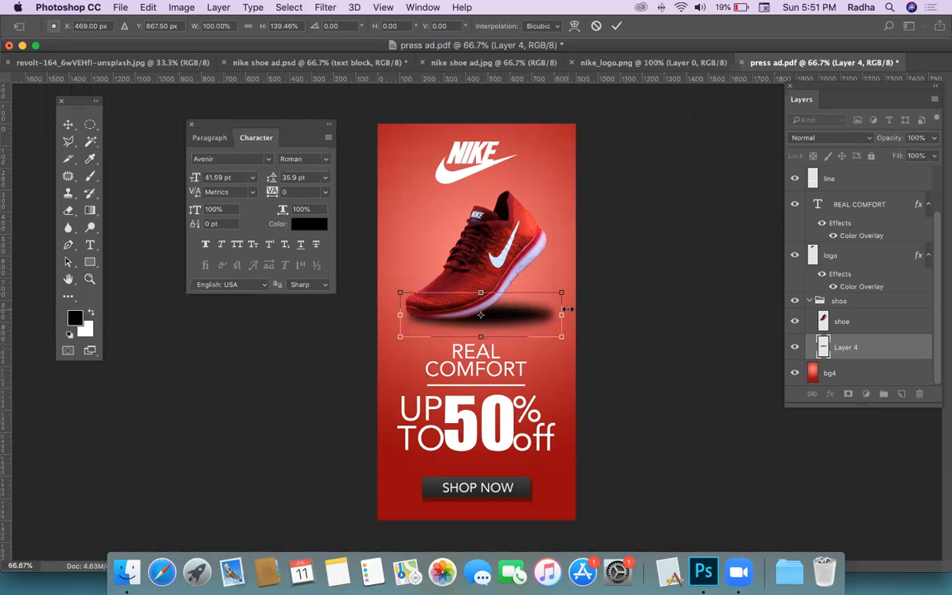
{"action": "left_click_drag", "start_coordinate": [561, 314], "coordinate": [564, 292]}
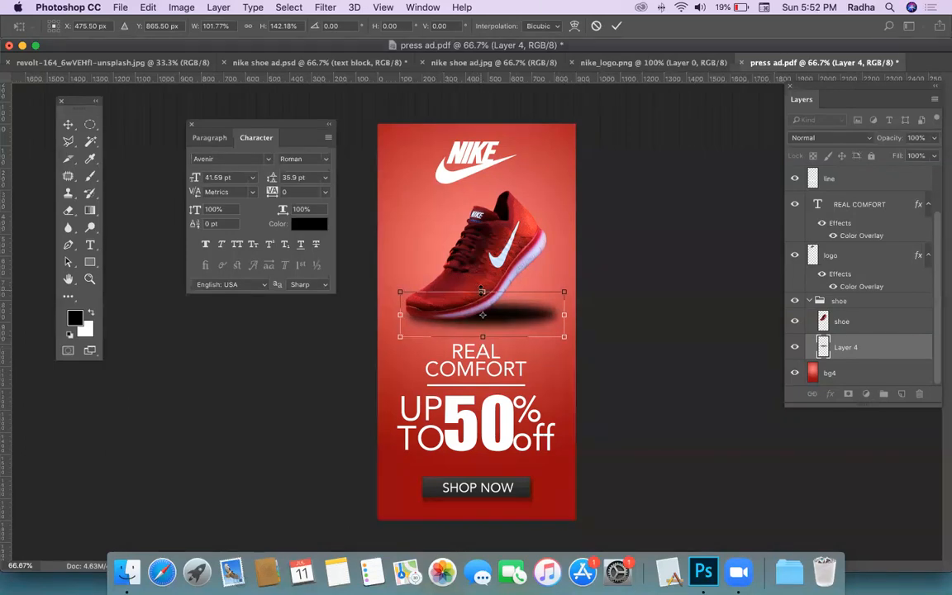
{"action": "left_click_drag", "start_coordinate": [483, 291], "coordinate": [482, 323]}
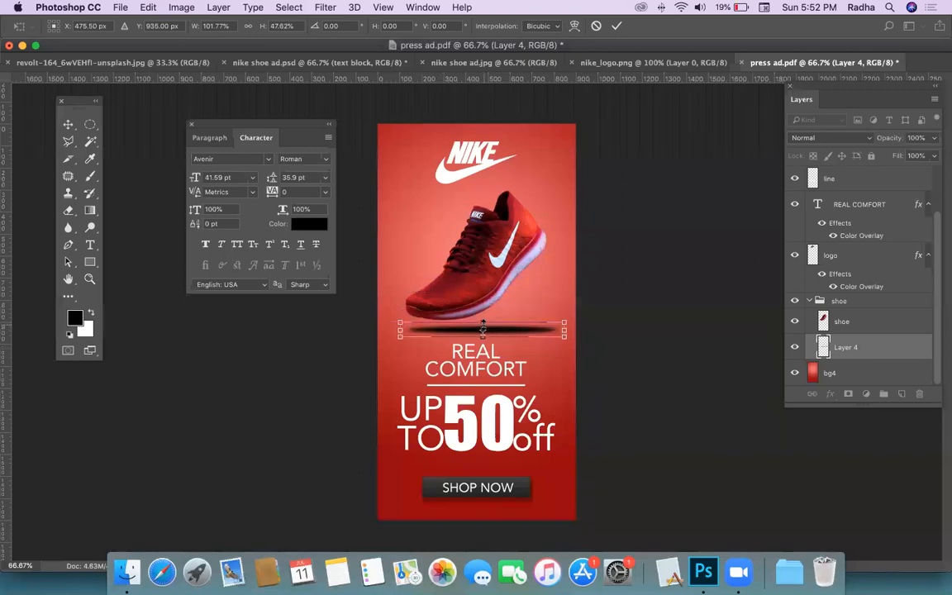
{"action": "key", "text": "Return"}
Step: Set the Move tool to auto-select by Layer and move the shadow ellipse up against the shoe's sole
{"action": "left_click", "coordinate": [66, 127]}
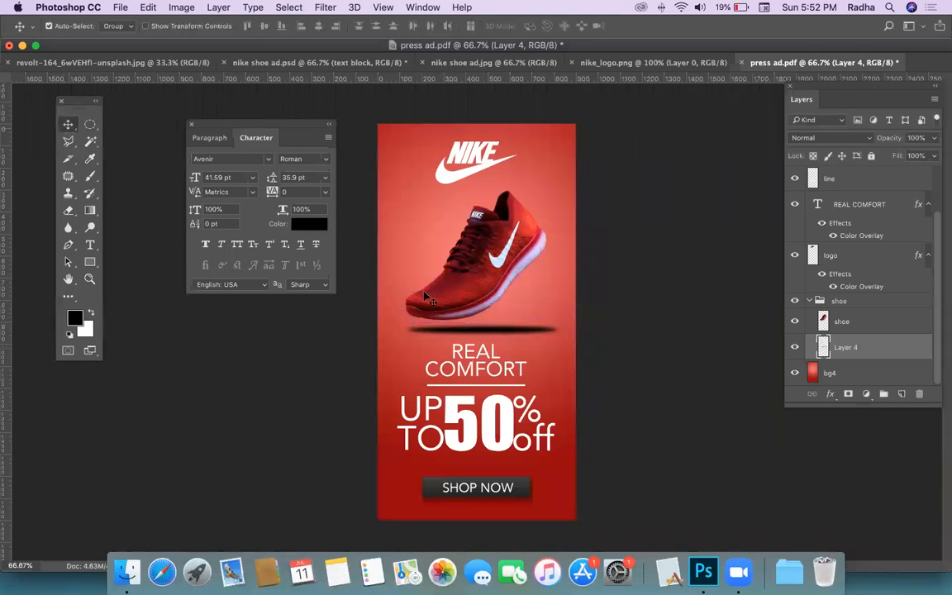
{"action": "mouse_move", "coordinate": [488, 330]}
{"action": "left_mouse_down"}
{"action": "mouse_move", "coordinate": [487, 342]}
{"action": "mouse_move", "coordinate": [487, 328]}
{"action": "left_mouse_up"}
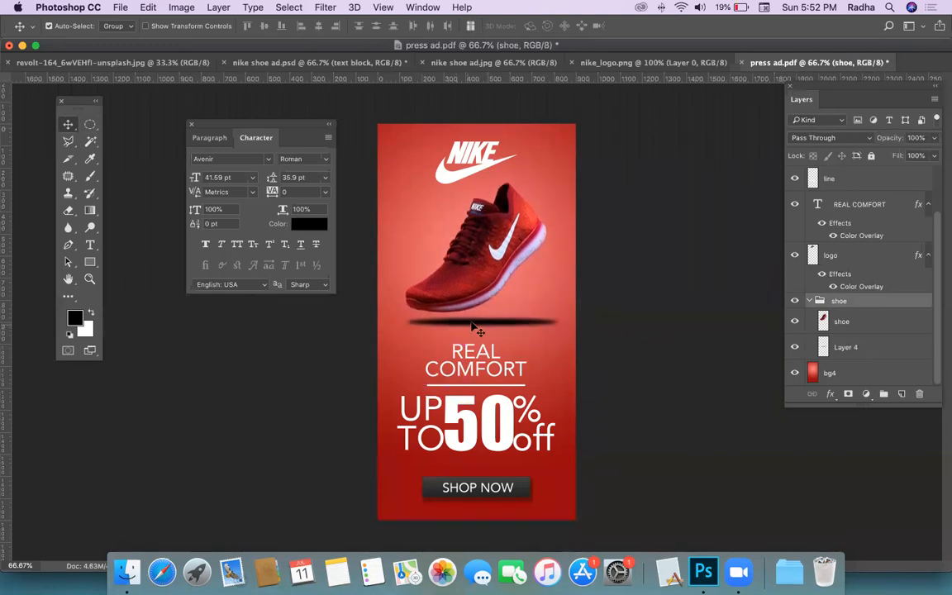
{"action": "left_click", "coordinate": [121, 28]}
{"action": "left_click", "coordinate": [116, 26]}
{"action": "left_click", "coordinate": [116, 27]}
{"action": "left_click", "coordinate": [117, 26]}
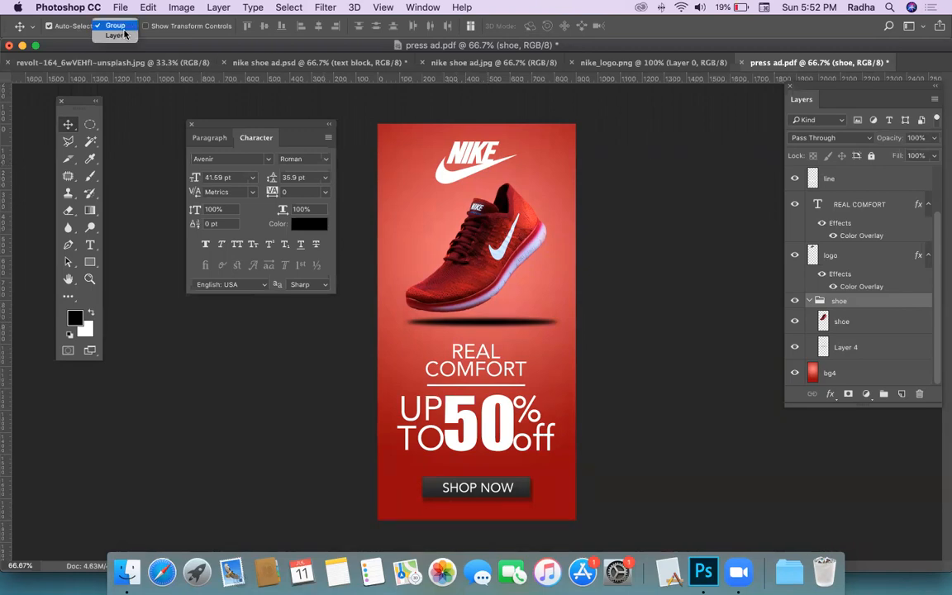
{"action": "left_click", "coordinate": [115, 37]}
{"action": "left_click", "coordinate": [513, 328]}
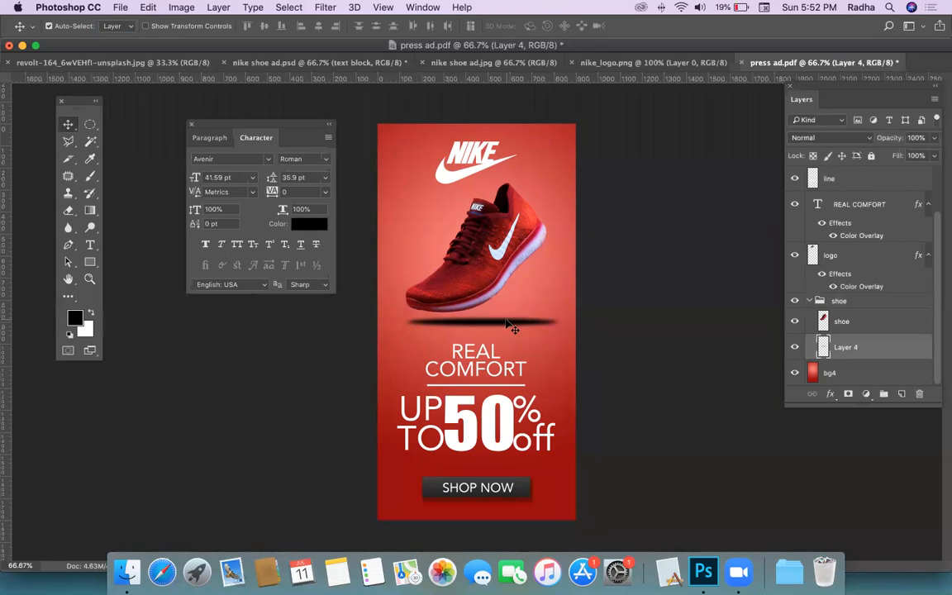
{"action": "left_click_drag", "start_coordinate": [513, 328], "coordinate": [508, 314]}
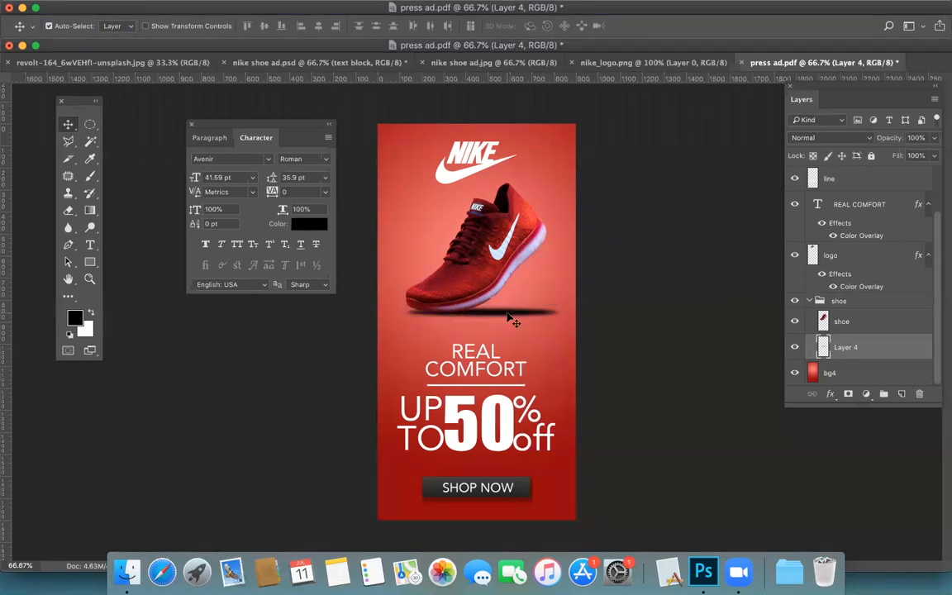
Step: Lower the shadow layer's opacity to about 37% and collapse the shoe group
{"action": "left_click", "coordinate": [934, 138]}
{"action": "left_click_drag", "start_coordinate": [928, 156], "coordinate": [891, 159]}
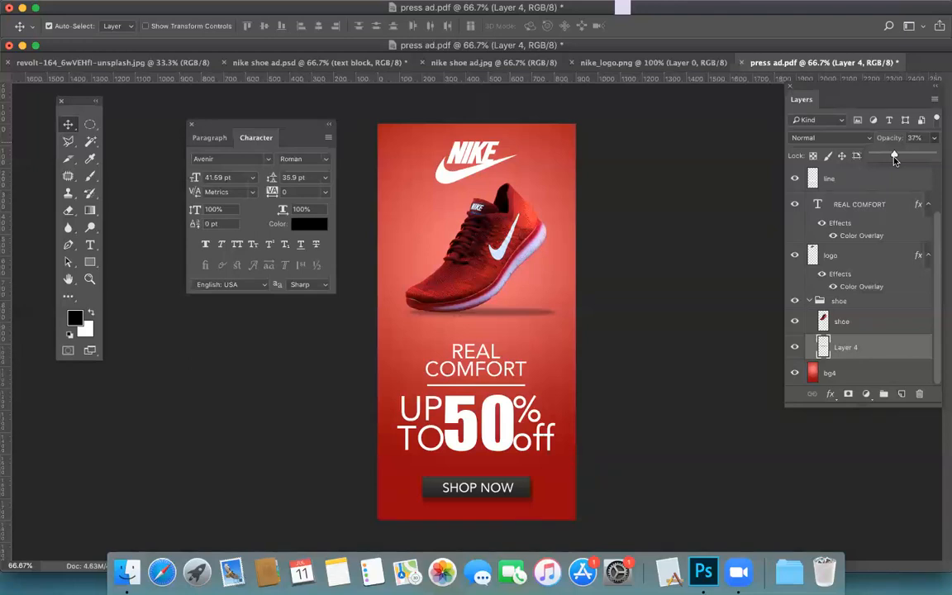
{"action": "left_click", "coordinate": [809, 301]}
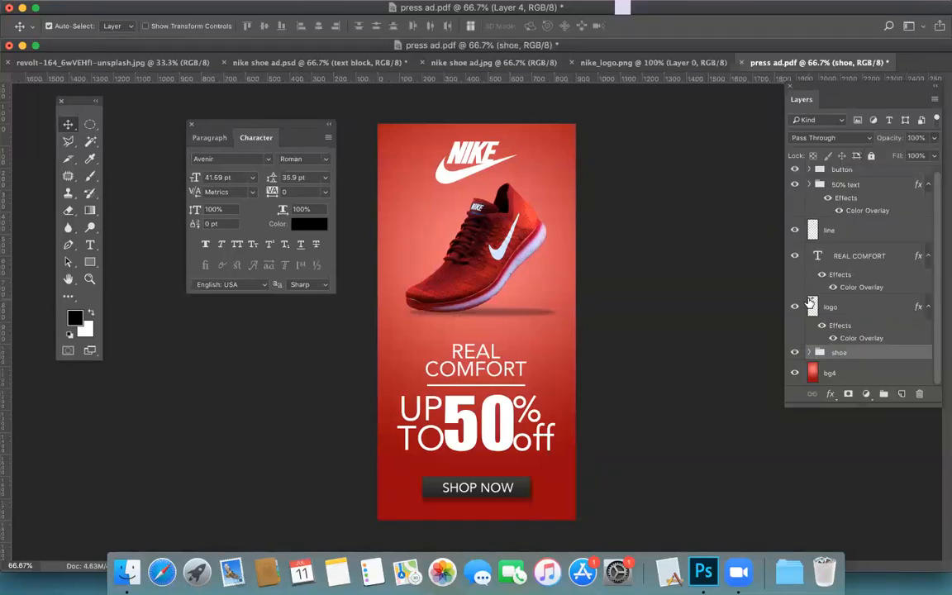
Step: Set the Move tool to auto-select by Group and move the shoe group slightly down in the banner
{"action": "left_click", "coordinate": [113, 26]}
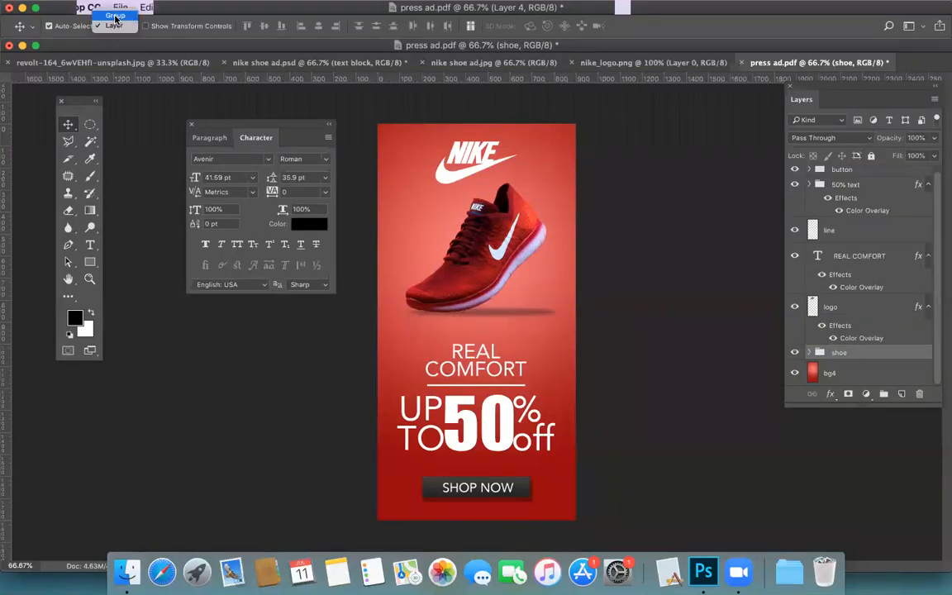
{"action": "left_click", "coordinate": [115, 16]}
{"action": "mouse_move", "coordinate": [463, 289]}
{"action": "left_mouse_down"}
{"action": "mouse_move", "coordinate": [407, 294]}
{"action": "mouse_move", "coordinate": [477, 279]}
{"action": "mouse_move", "coordinate": [467, 286]}
{"action": "left_mouse_up"}
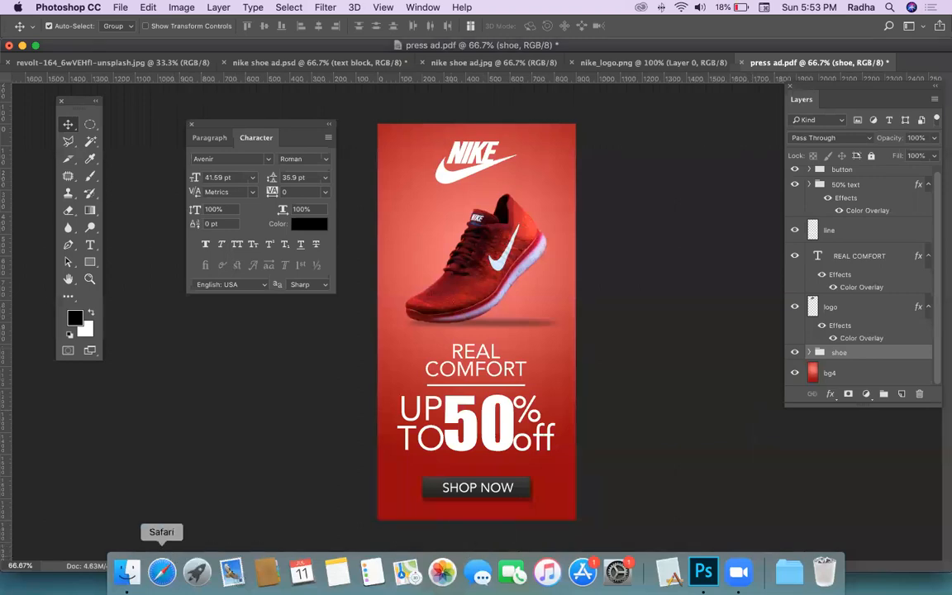
Step: Switch to Finder and look through the contents of the home folder and the main drive
{"action": "left_click", "coordinate": [127, 571]}
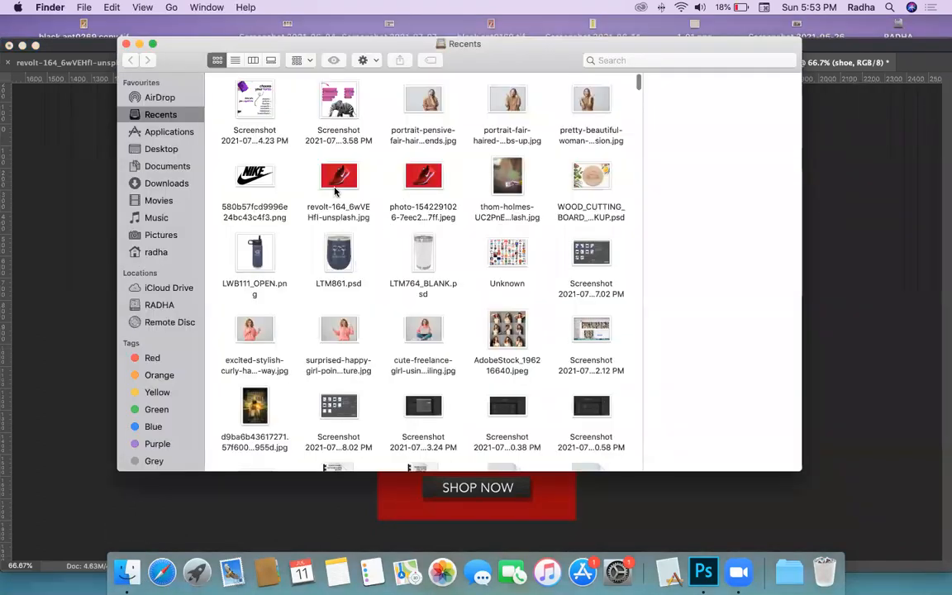
{"action": "left_click", "coordinate": [156, 252]}
{"action": "scroll", "coordinate": [378, 271], "scroll_direction": "down", "scroll_amount": 5}
{"action": "scroll", "coordinate": [373, 272], "scroll_direction": "down", "scroll_amount": 3}
{"action": "scroll", "coordinate": [373, 272], "scroll_direction": "up", "scroll_amount": 8}
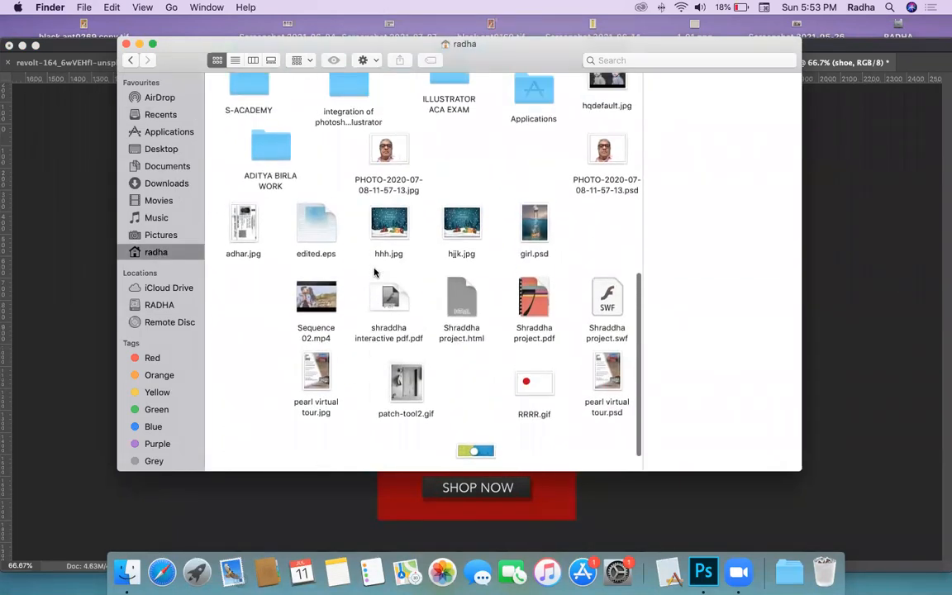
{"action": "scroll", "coordinate": [373, 271], "scroll_direction": "up", "scroll_amount": 3}
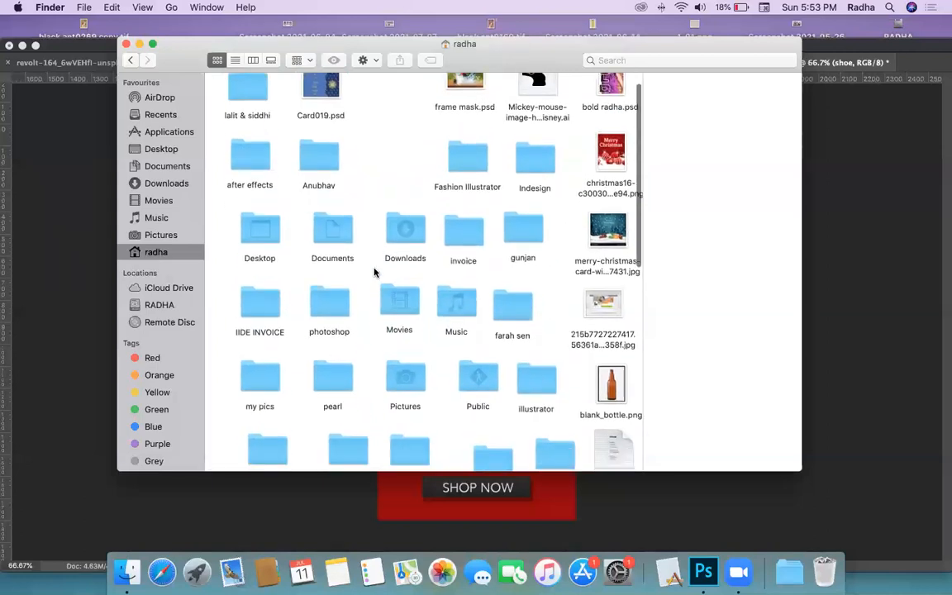
{"action": "left_click", "coordinate": [159, 306]}
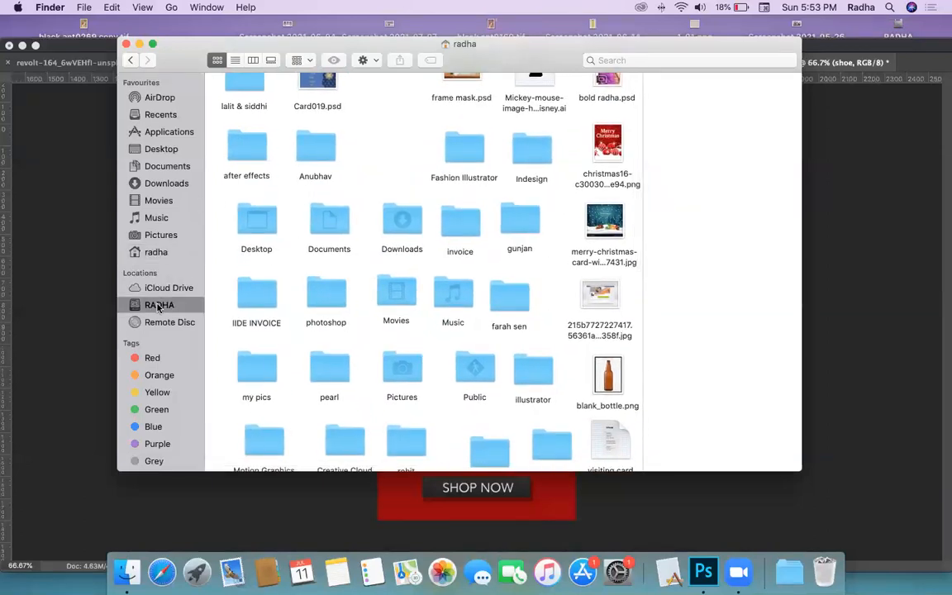
{"action": "scroll", "coordinate": [414, 285], "scroll_direction": "down", "scroll_amount": 3}
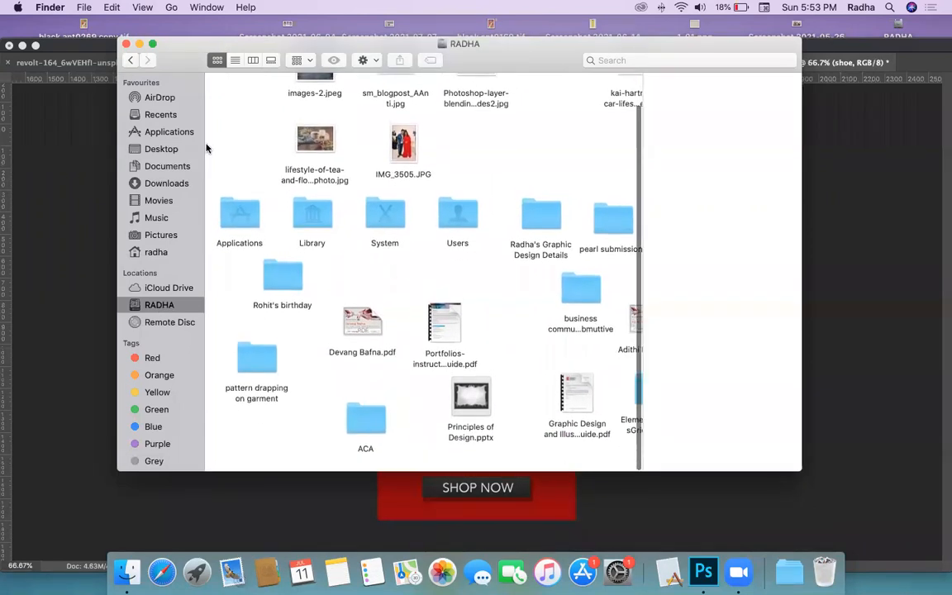
Step: Look through the apple showroom aptronix workshop folder on the Desktop and open its personal subfolder
{"action": "left_click", "coordinate": [159, 148]}
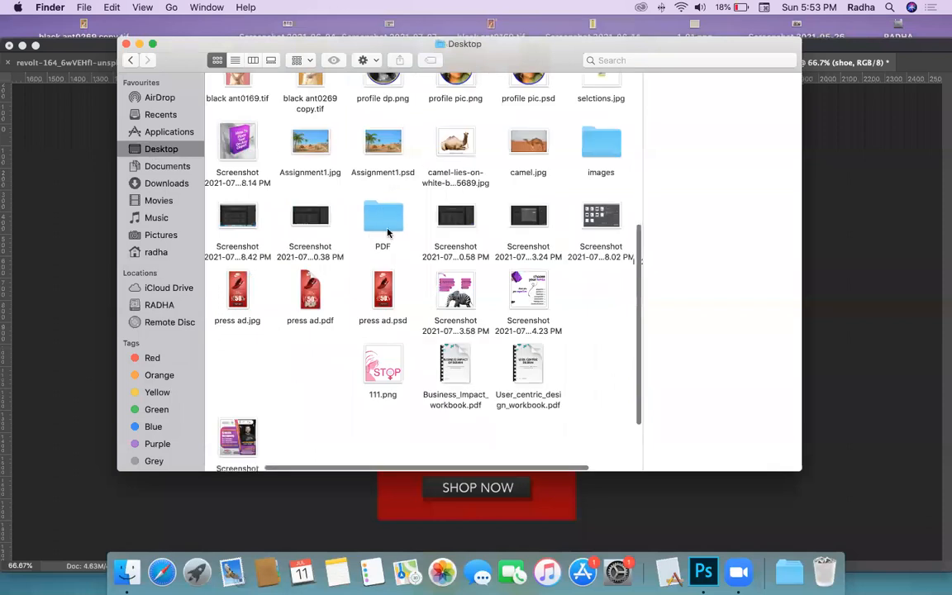
{"action": "scroll", "coordinate": [378, 234], "scroll_direction": "up", "scroll_amount": 5}
{"action": "scroll", "coordinate": [388, 234], "scroll_direction": "up", "scroll_amount": 2}
{"action": "double_click", "coordinate": [317, 165]}
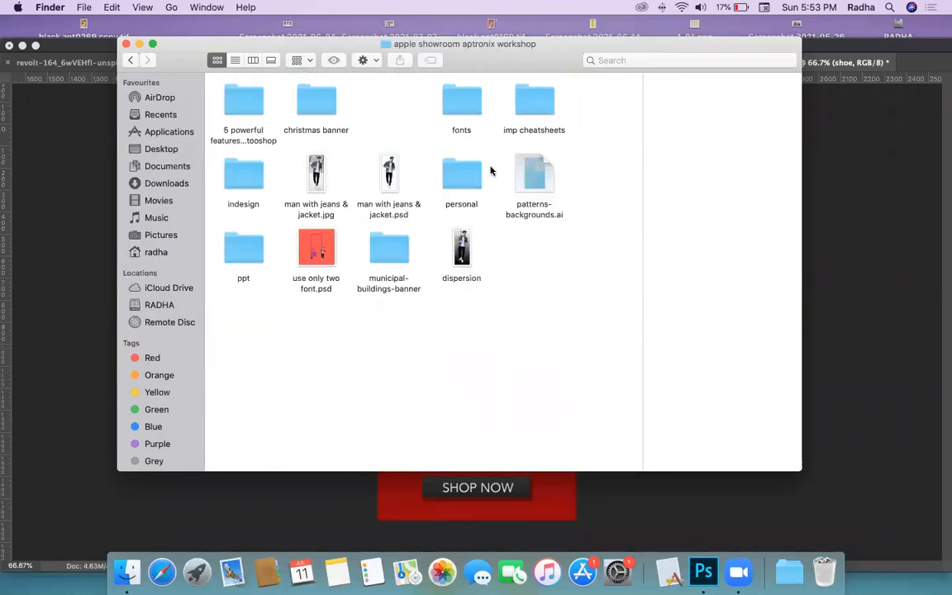
{"action": "left_click", "coordinate": [249, 248]}
{"action": "double_click", "coordinate": [253, 104]}
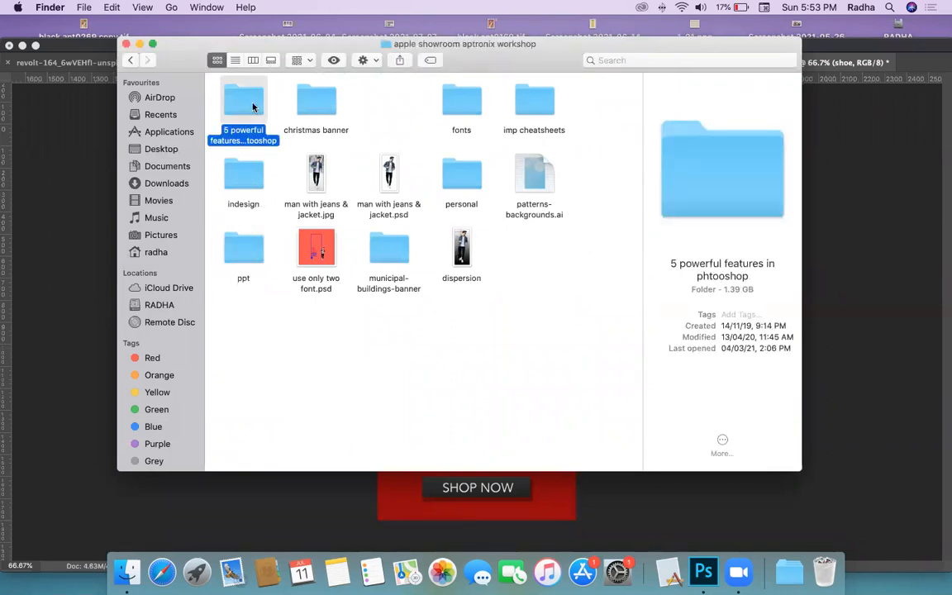
{"action": "left_click", "coordinate": [129, 60]}
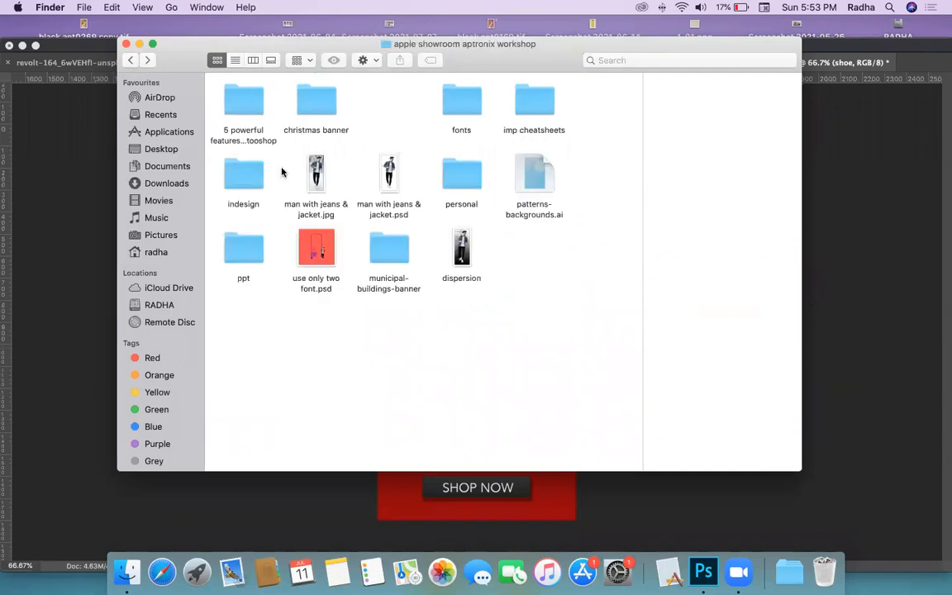
{"action": "double_click", "coordinate": [460, 173]}
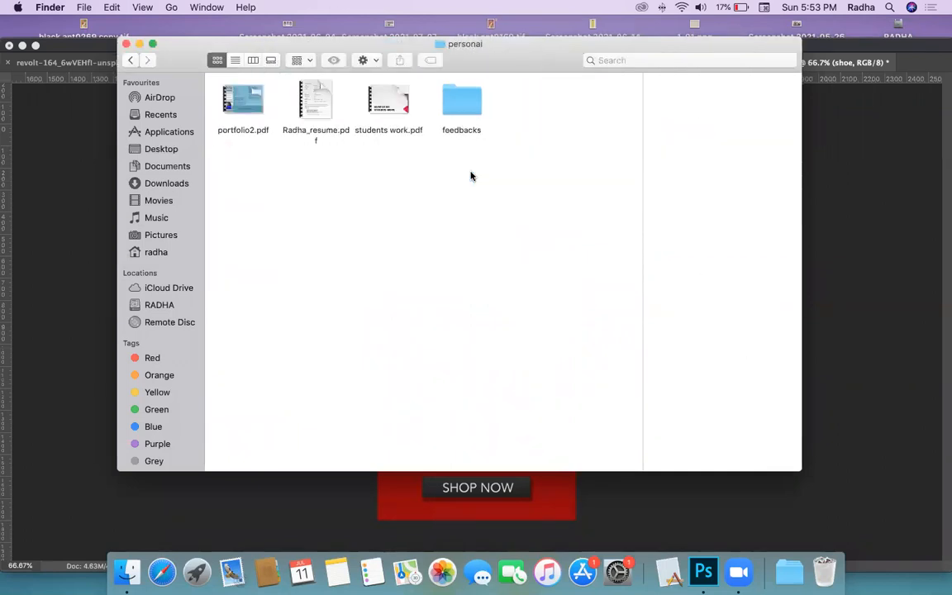
Step: Go back to the home folder, look through its contents, and open the photoshop folder inside it
{"action": "left_click", "coordinate": [129, 59]}
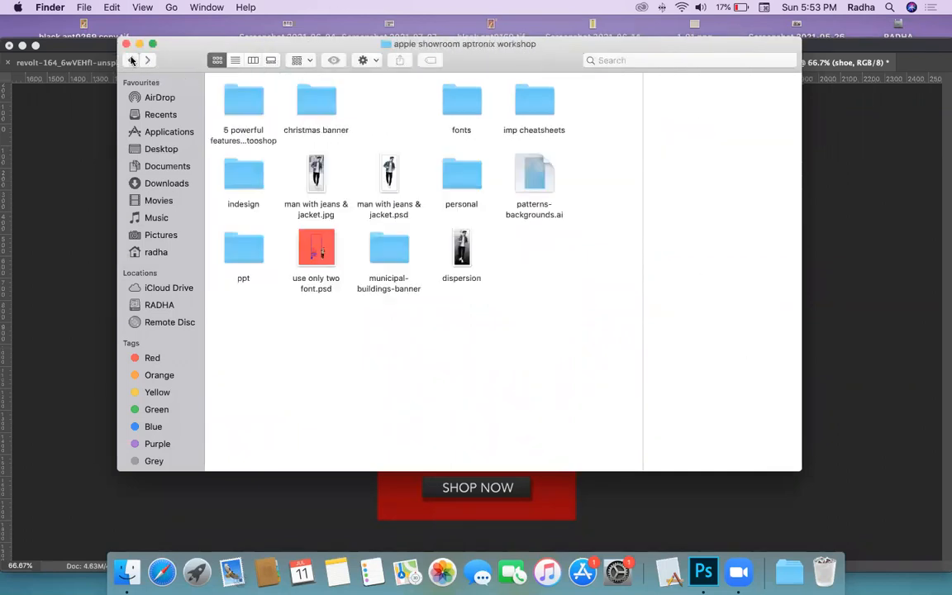
{"action": "left_click", "coordinate": [155, 251]}
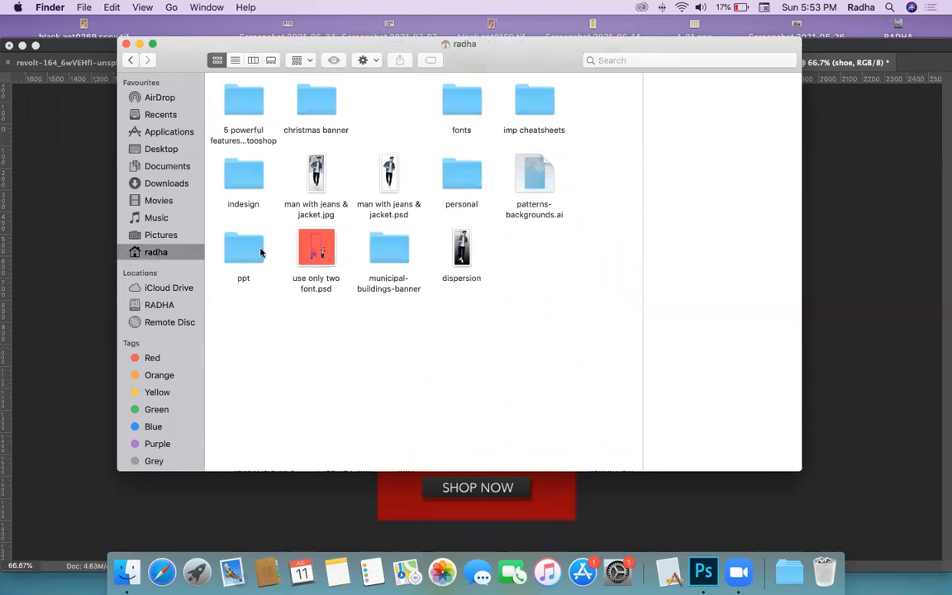
{"action": "scroll", "coordinate": [425, 324], "scroll_direction": "down", "scroll_amount": 3}
{"action": "scroll", "coordinate": [425, 324], "scroll_direction": "down", "scroll_amount": 5}
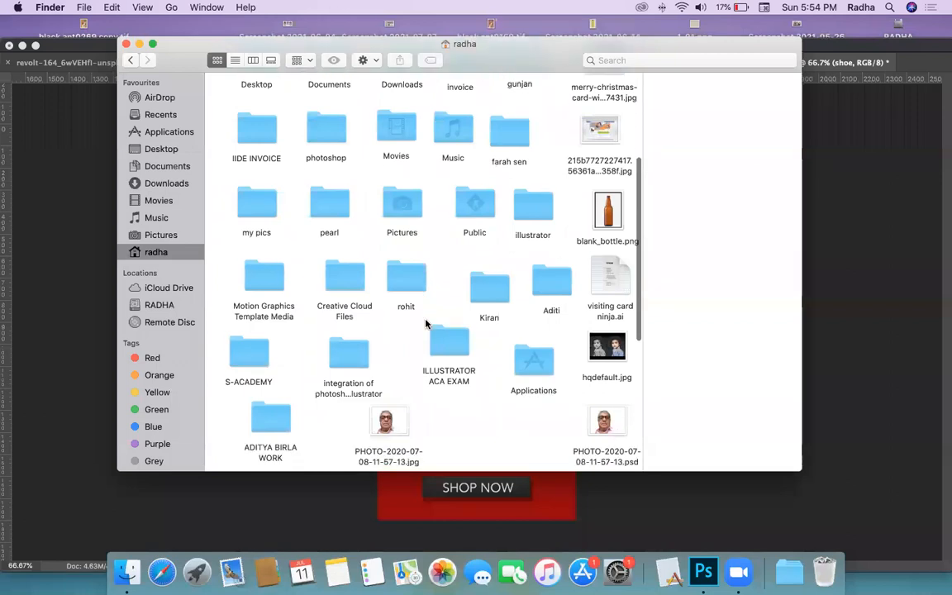
{"action": "scroll", "coordinate": [426, 324], "scroll_direction": "down", "scroll_amount": 3}
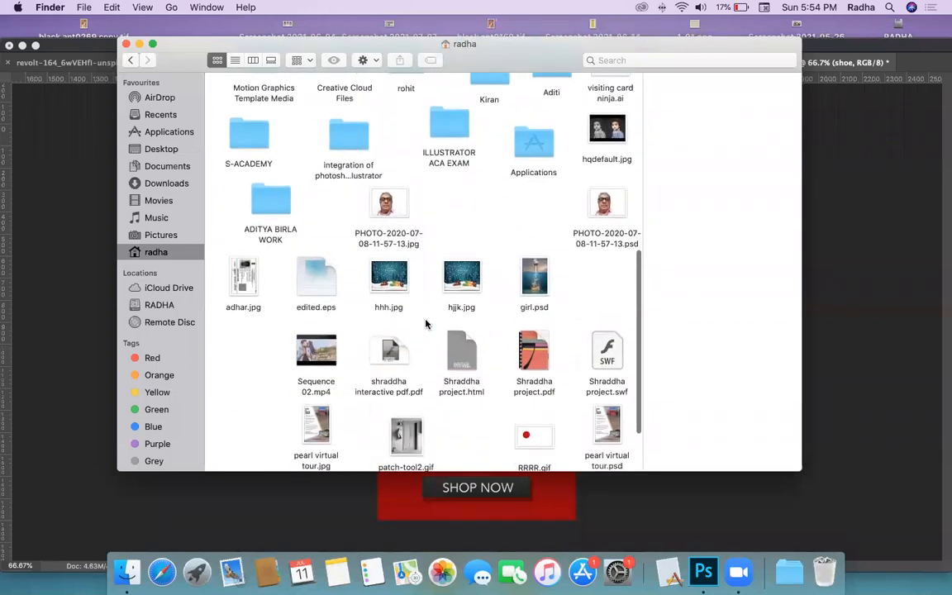
{"action": "scroll", "coordinate": [425, 324], "scroll_direction": "up", "scroll_amount": 4}
{"action": "scroll", "coordinate": [425, 324], "scroll_direction": "up", "scroll_amount": 5}
{"action": "right_click", "coordinate": [425, 320]}
{"action": "left_click", "coordinate": [314, 249]}
{"action": "double_click", "coordinate": [323, 238]}
Step: Look through the photoshop folder and select PRESENTATION.pdf to preview it
{"action": "scroll", "coordinate": [391, 239], "scroll_direction": "right", "scroll_amount": 3}
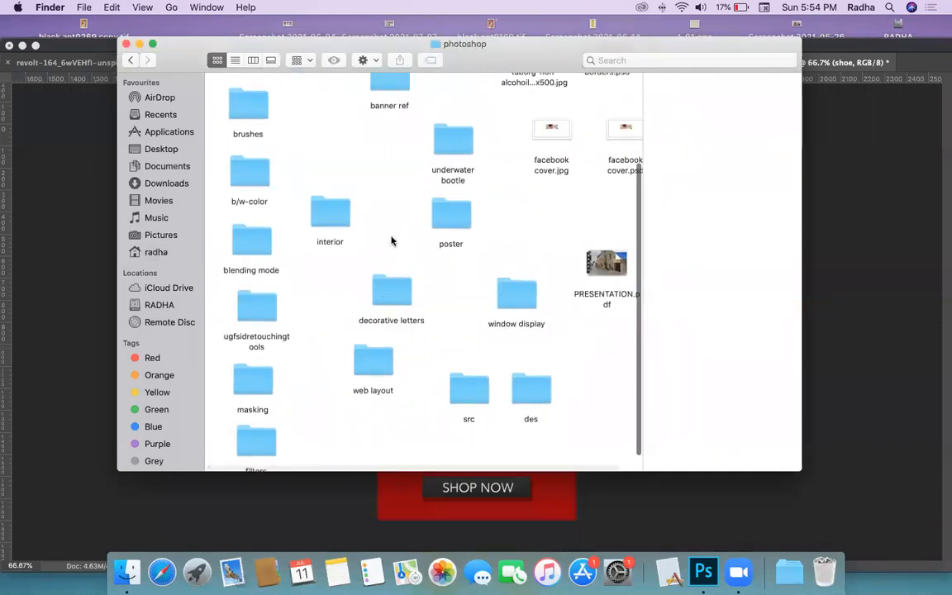
{"action": "scroll", "coordinate": [391, 240], "scroll_direction": "up", "scroll_amount": 1}
{"action": "scroll", "coordinate": [392, 240], "scroll_direction": "left", "scroll_amount": 2}
{"action": "scroll", "coordinate": [392, 240], "scroll_direction": "up", "scroll_amount": 1}
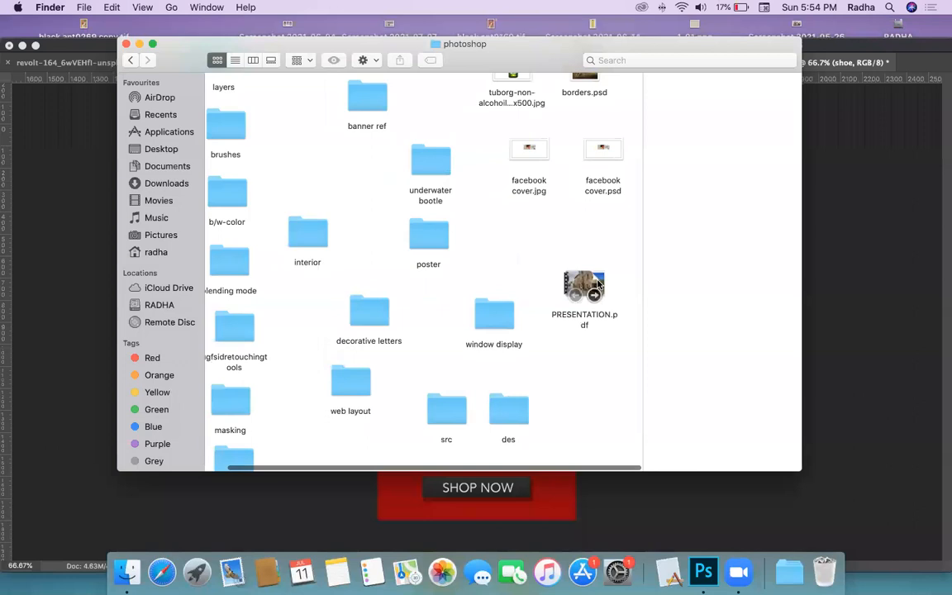
{"action": "left_click", "coordinate": [595, 286]}
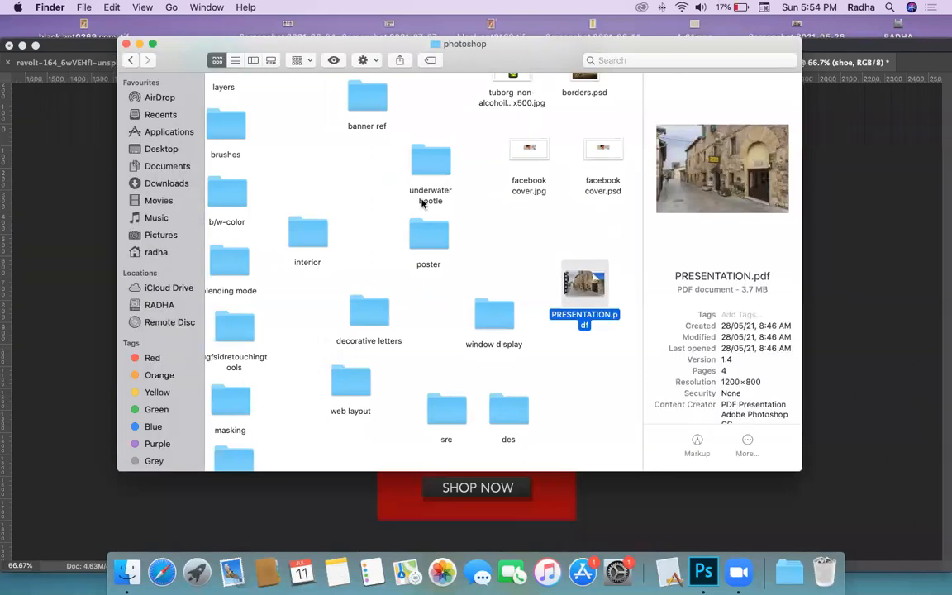
Step: Open the student's Photoshop assignment .pptx from the photoshop folder in Microsoft PowerPoint and display slide 2, the desert selection assignment
{"action": "scroll", "coordinate": [421, 203], "scroll_direction": "up", "scroll_amount": 5}
{"action": "scroll", "coordinate": [422, 203], "scroll_direction": "left", "scroll_amount": 1}
{"action": "left_click", "coordinate": [323, 99]}
{"action": "right_click", "coordinate": [323, 100]}
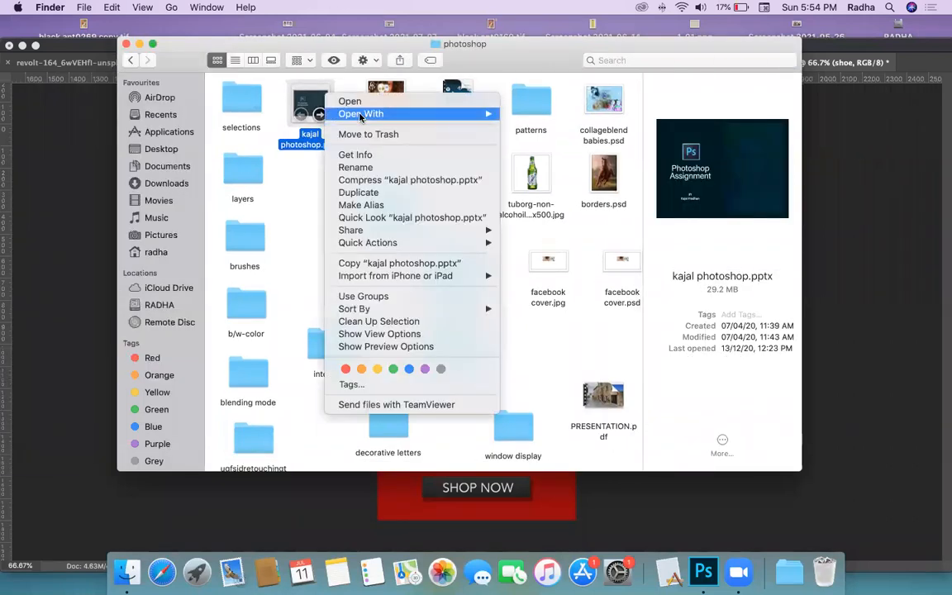
{"action": "mouse_move", "coordinate": [463, 113]}
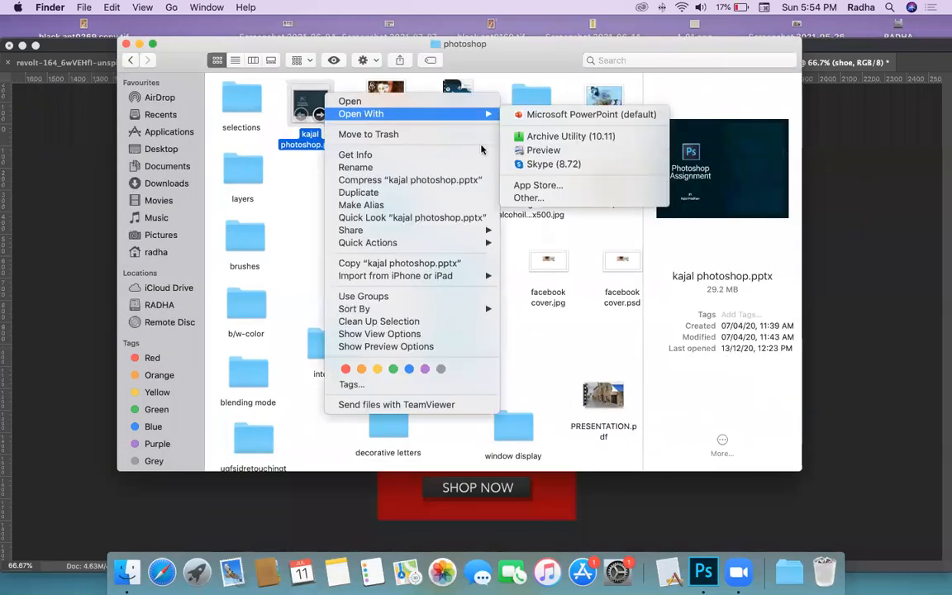
{"action": "left_click", "coordinate": [564, 116]}
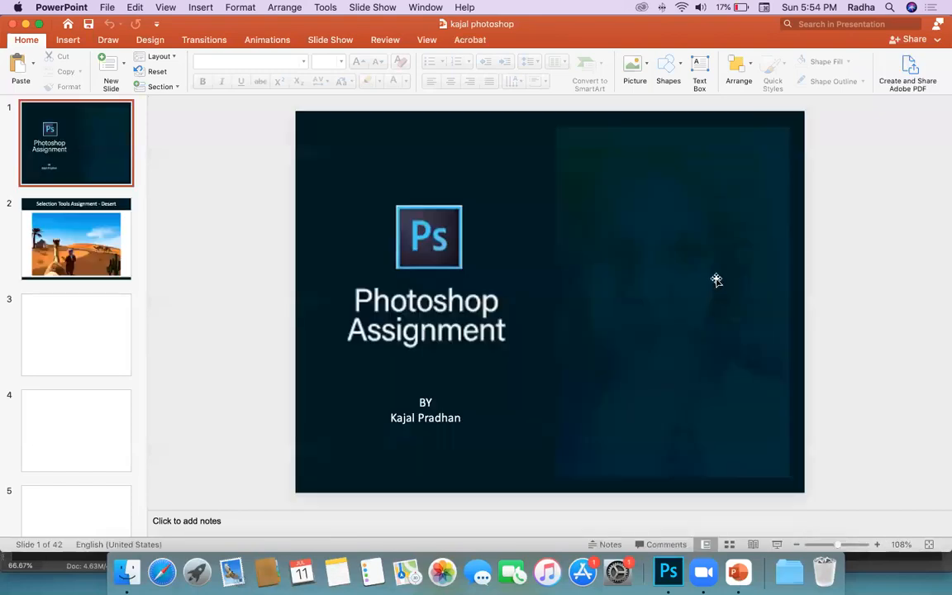
{"action": "left_click", "coordinate": [94, 226]}
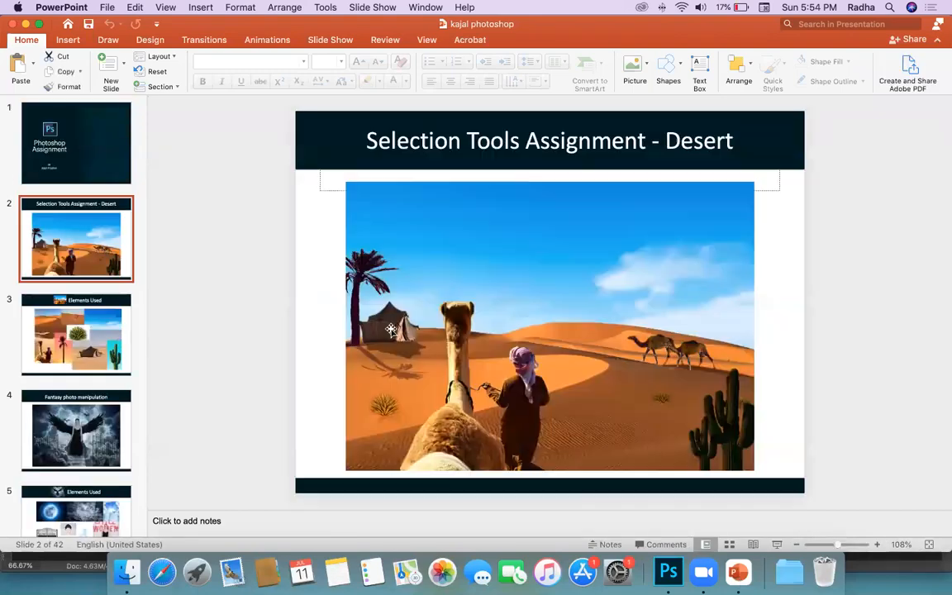